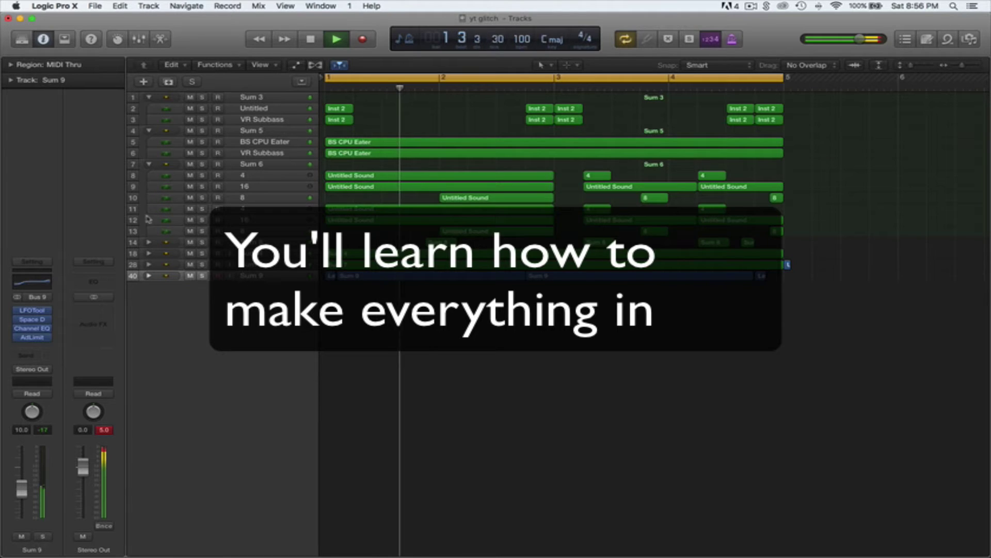
Step: Expand the collapsed track stacks on tracks 14, 18, 28 and 40 and look over their subtracks
click(148, 242)
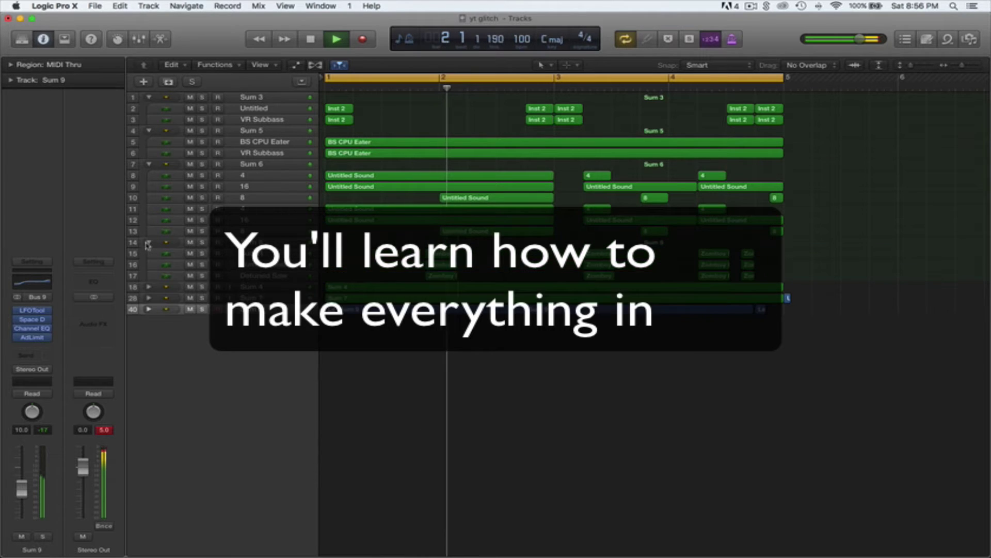
click(148, 287)
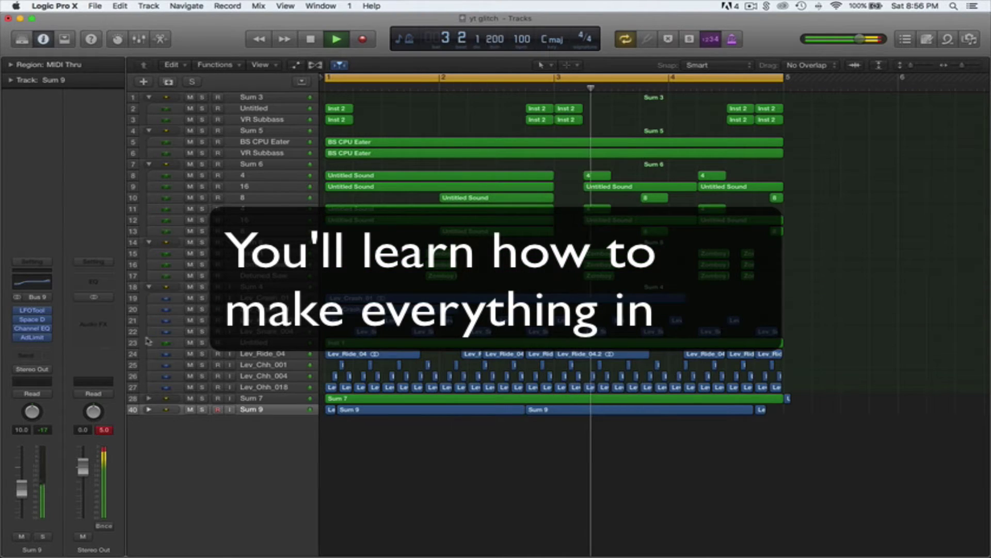
click(149, 398)
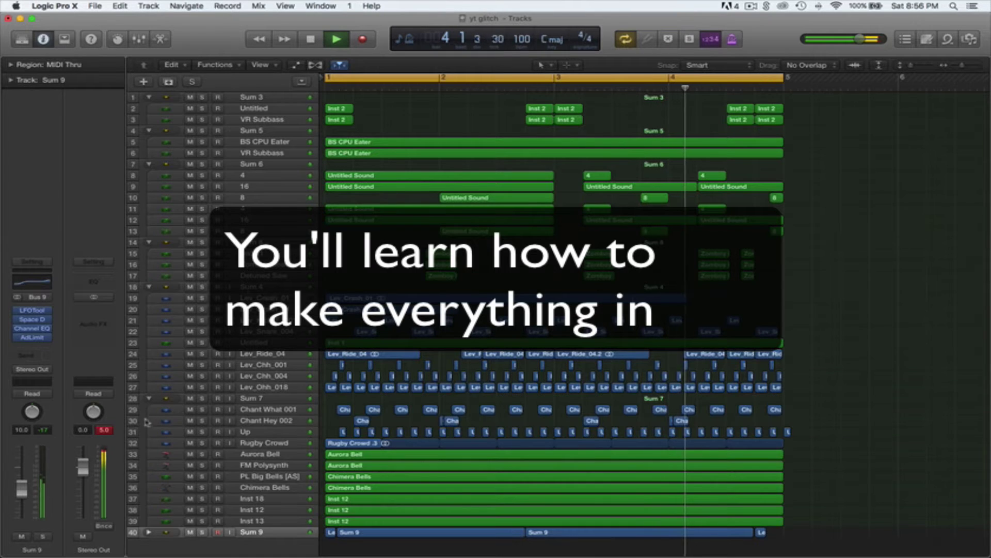
click(149, 532)
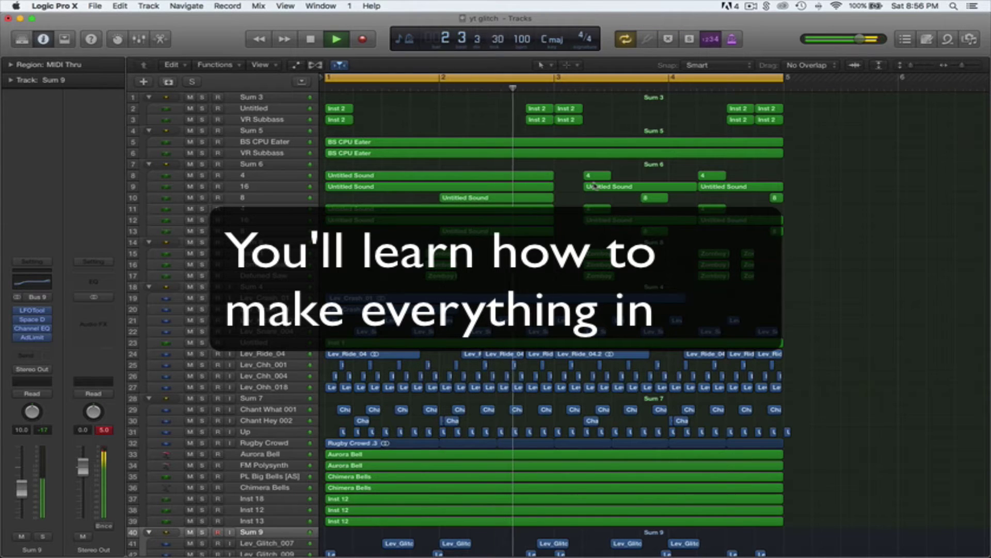
scroll(594, 187, down, 1)
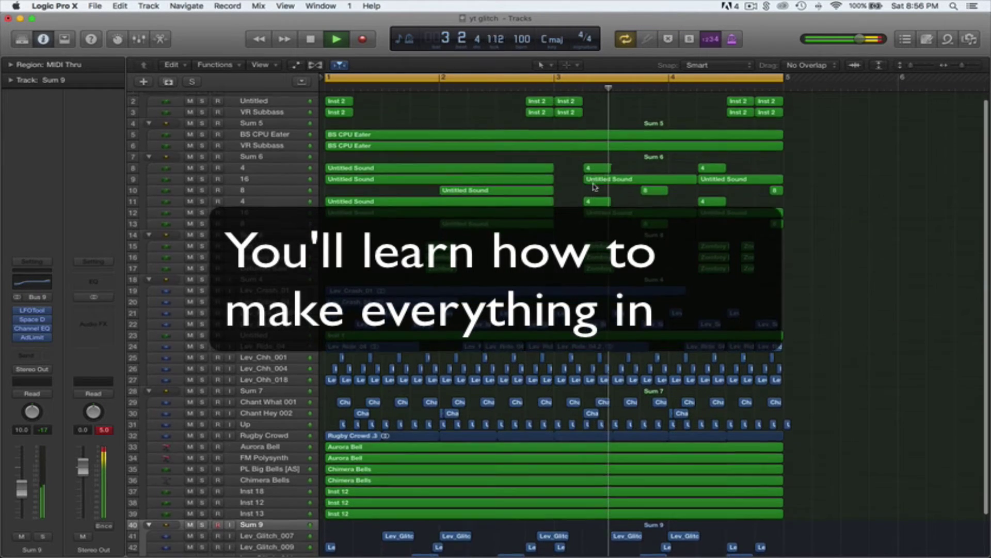
scroll(594, 187, down, 1)
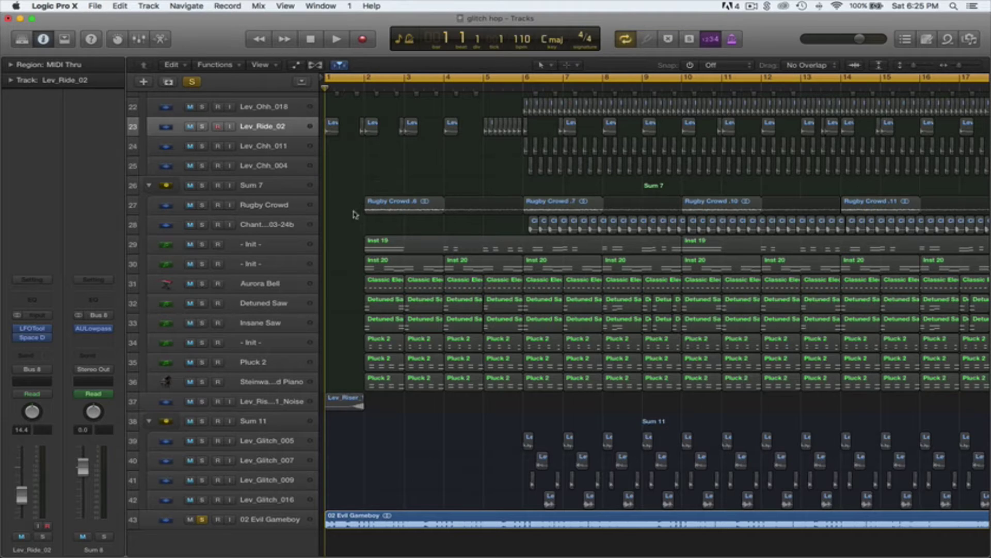
Step: Look over the glitch hop arrangement, select the soloed 02 Evil Gameboy track, and play it from bar 1 to about bar 9
scroll(391, 408, up, 15)
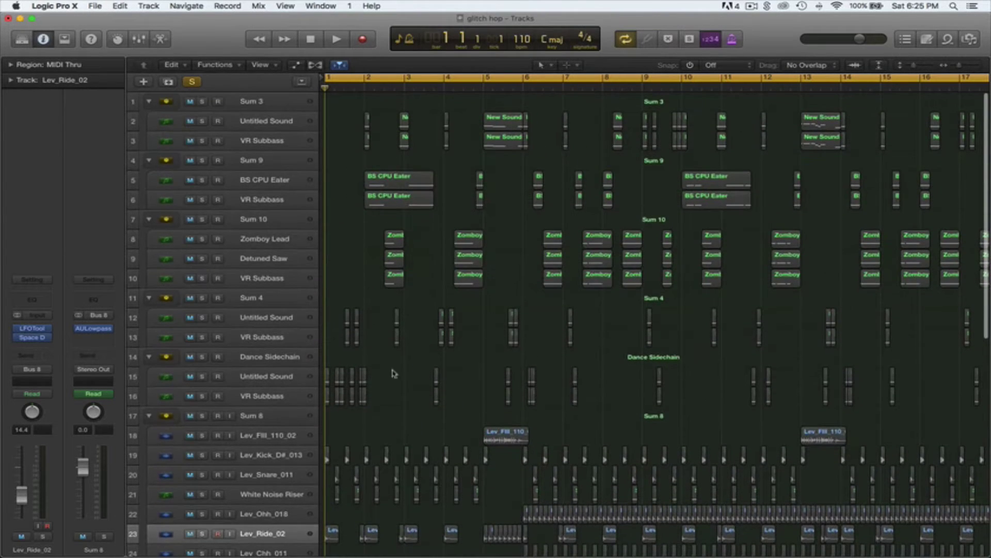
scroll(388, 310, down, 15)
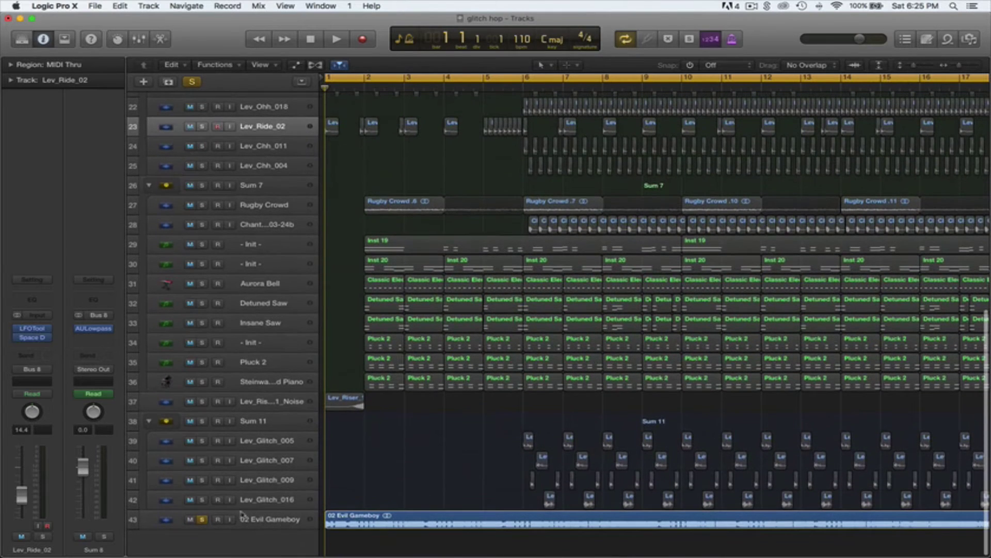
click(260, 525)
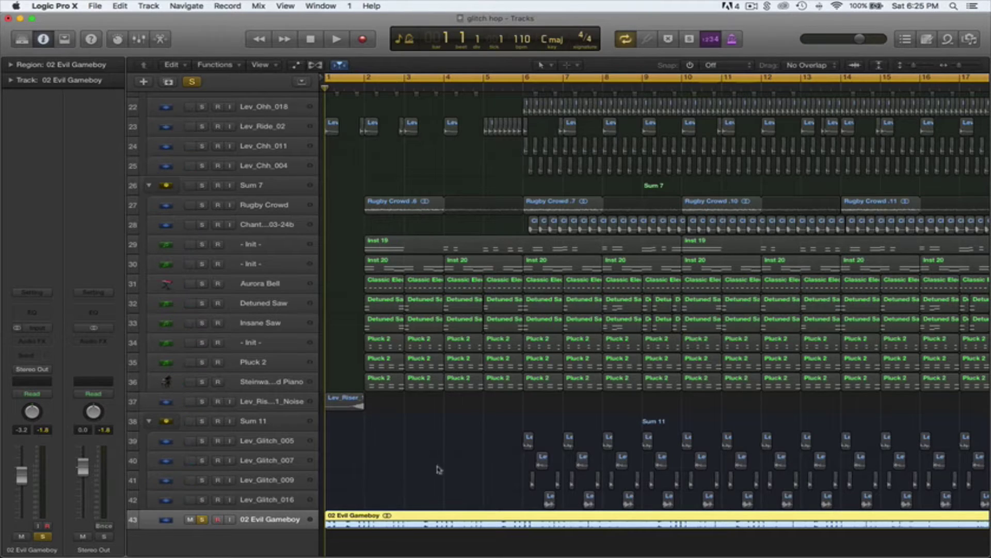
scroll(563, 469, up, 2)
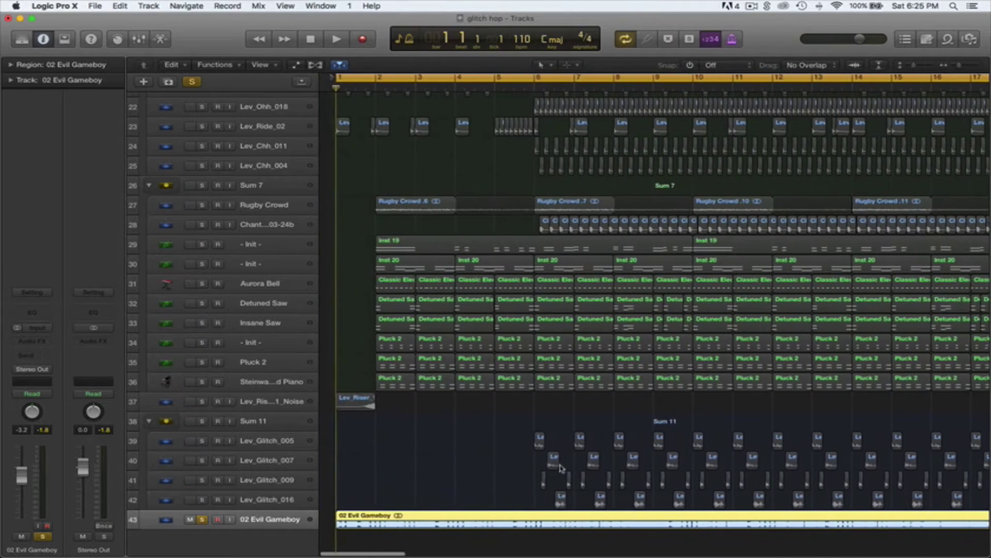
scroll(562, 468, up, 10)
scroll(561, 468, down, 10)
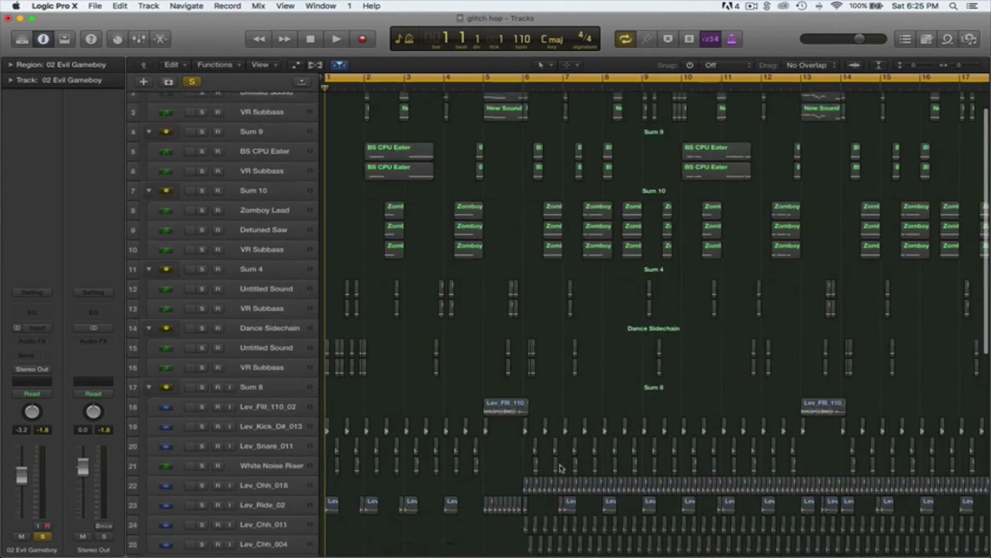
key(space)
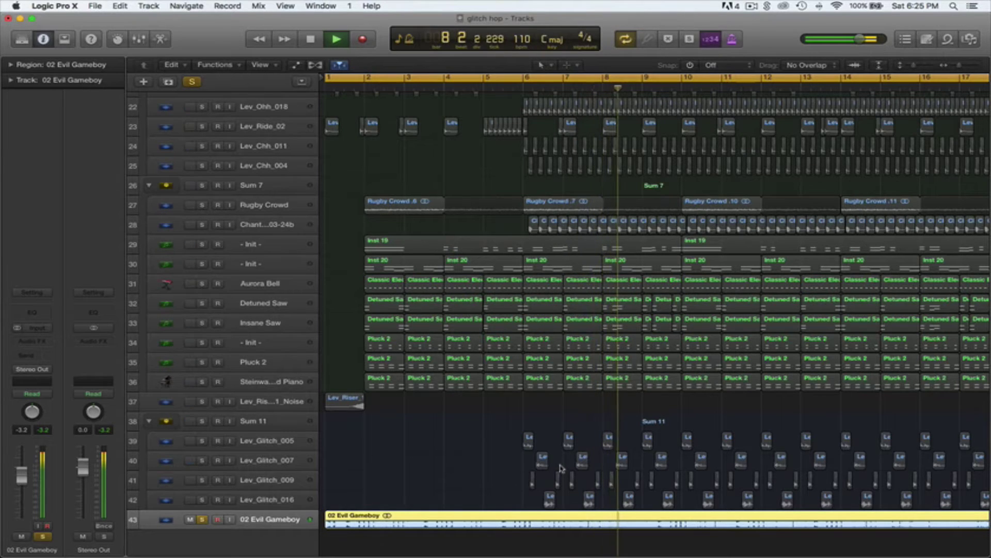
key(space)
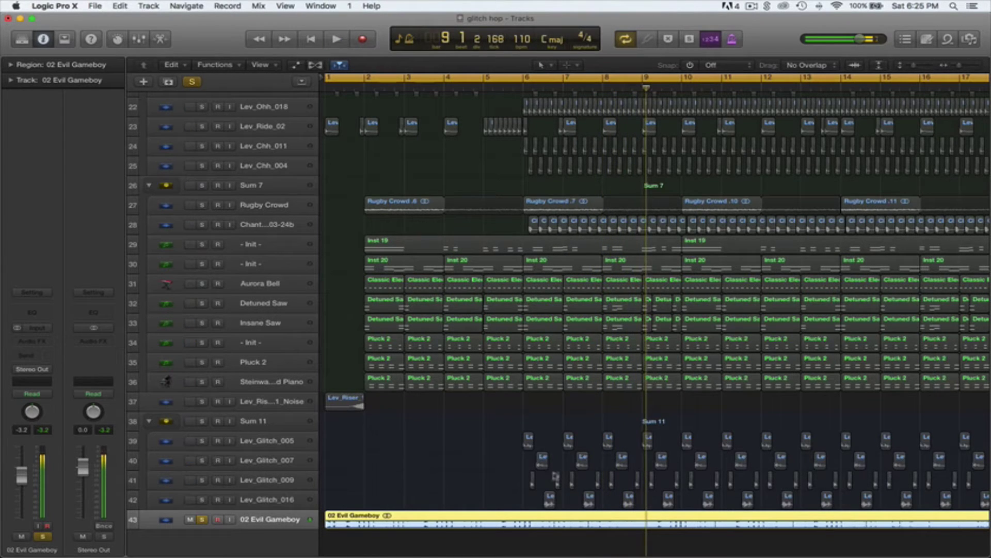
Step: Delete the 02 Evil Gameboy audio region and its track
key(Delete)
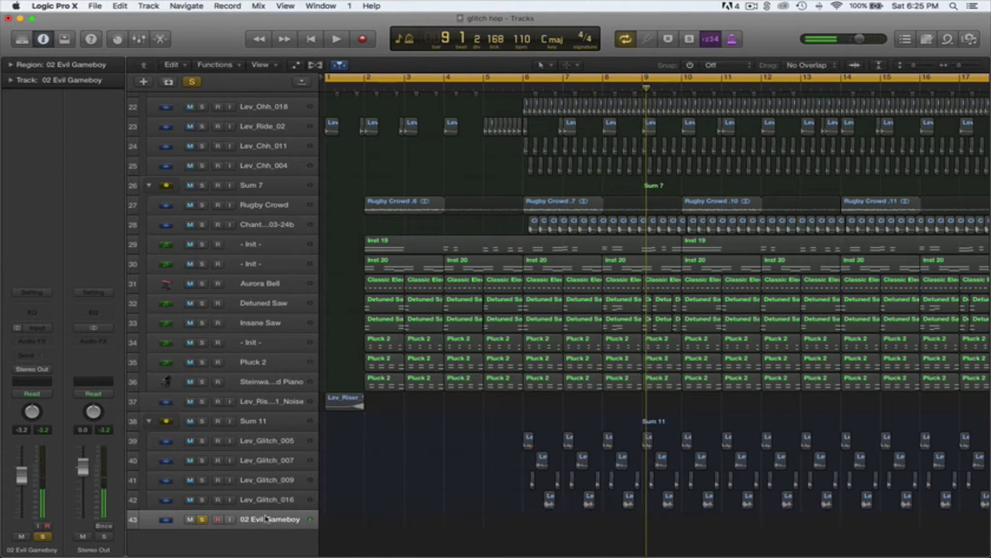
key(super+BackSpace)
Step: Play through the whole arrangement with all tracks and the full cycle range fitted in view
scroll(445, 391, up, 10)
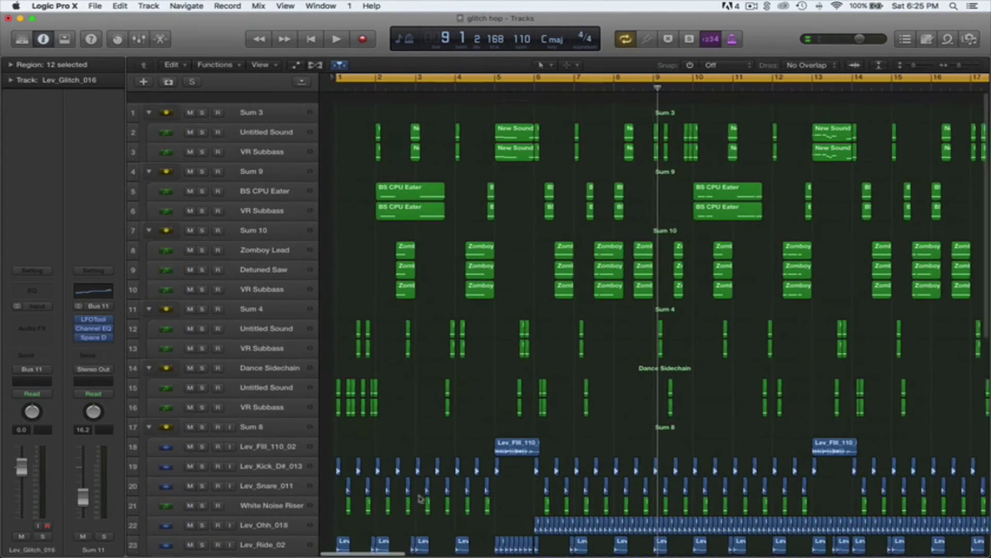
scroll(445, 391, down, 10)
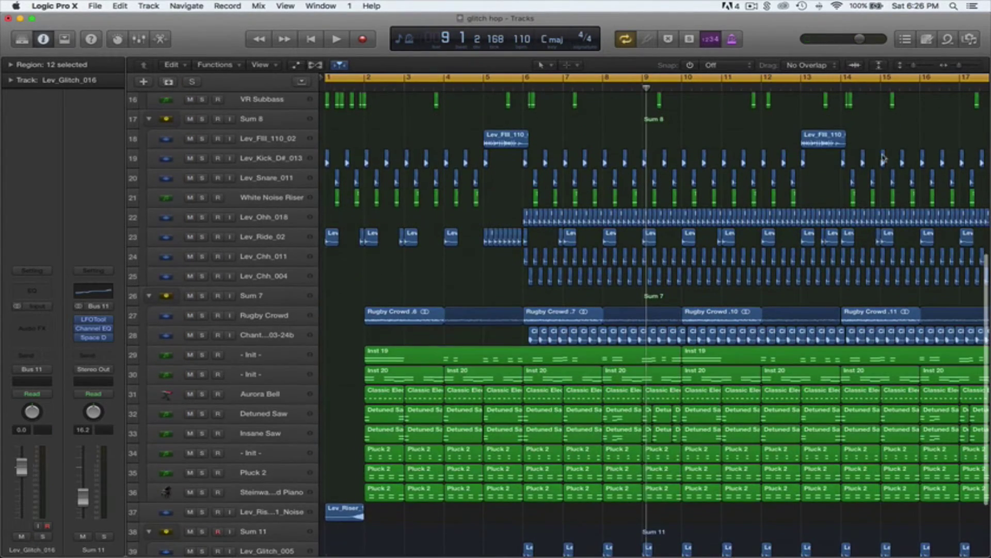
key(space)
drag(960, 66, 911, 69)
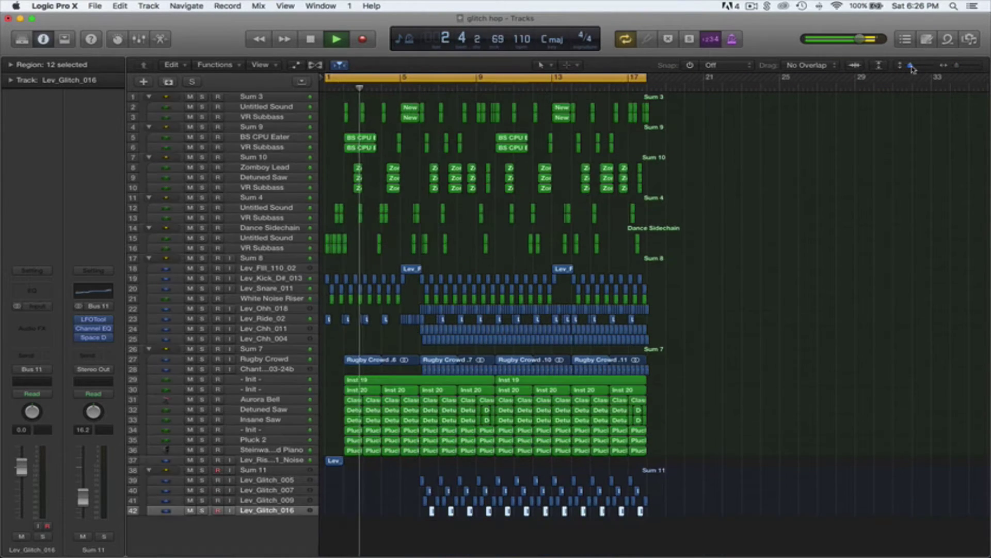
click(789, 280)
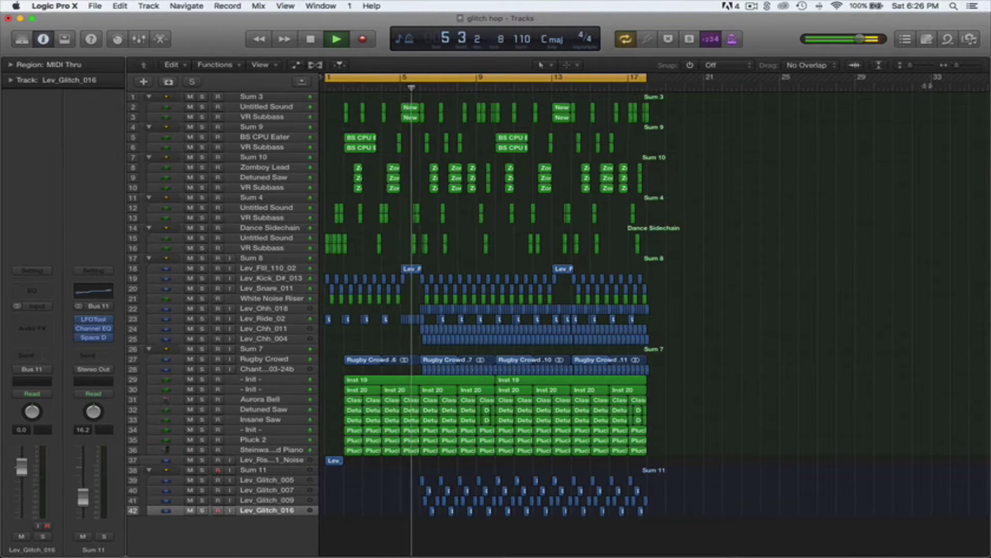
drag(958, 65, 959, 66)
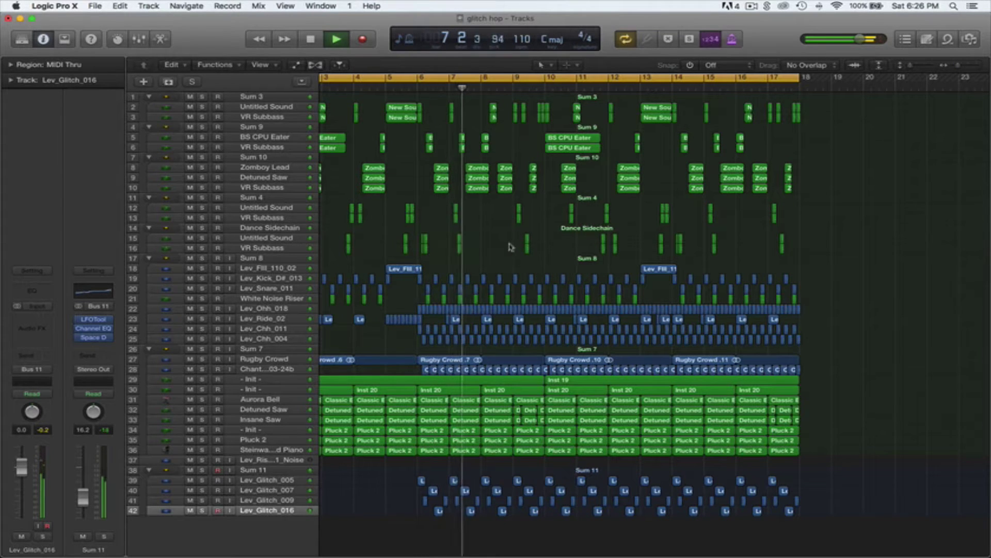
scroll(507, 245, left, 3)
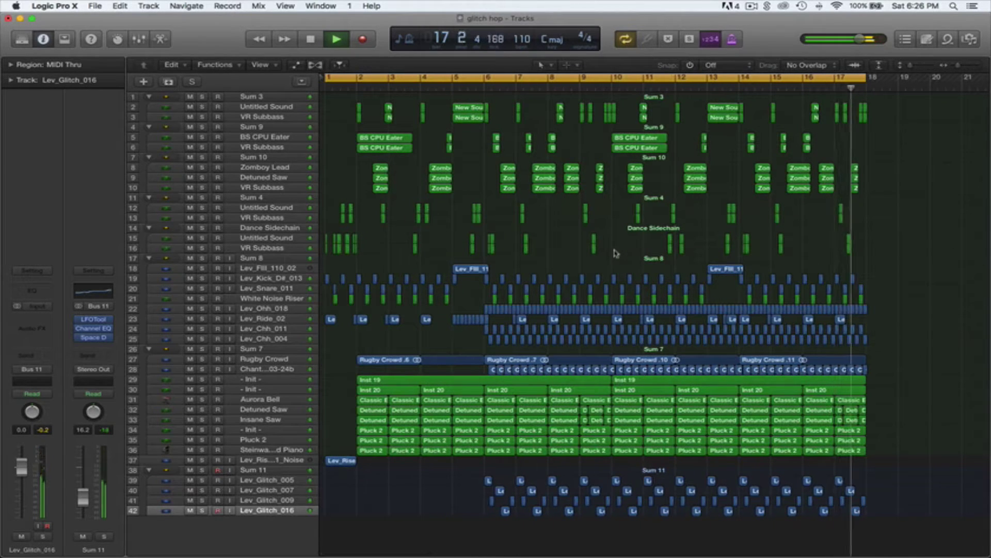
key(space)
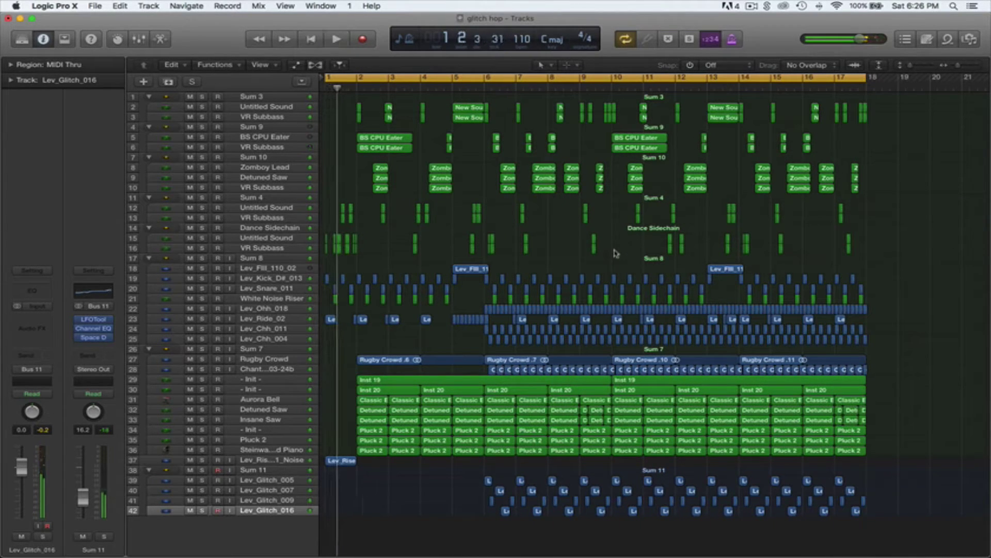
Step: Audition the Sum 3 stack in solo from just before bar 5 to bar 6, and clear its solo
click(248, 96)
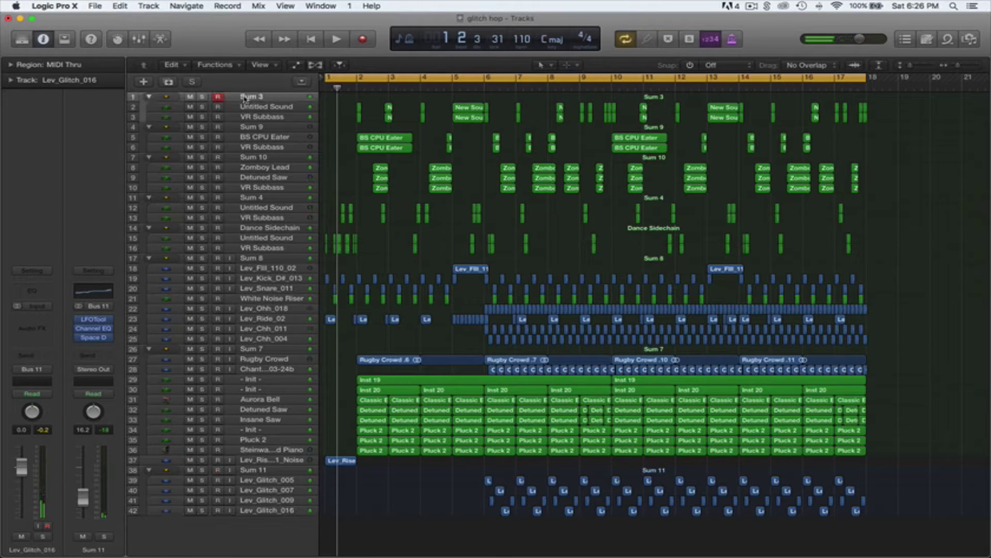
click(202, 97)
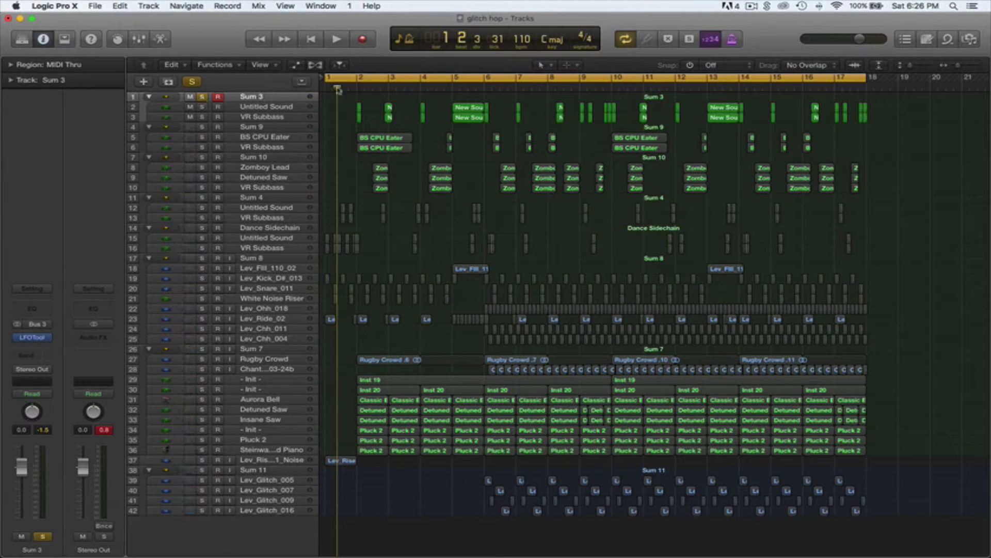
click(443, 88)
key(space)
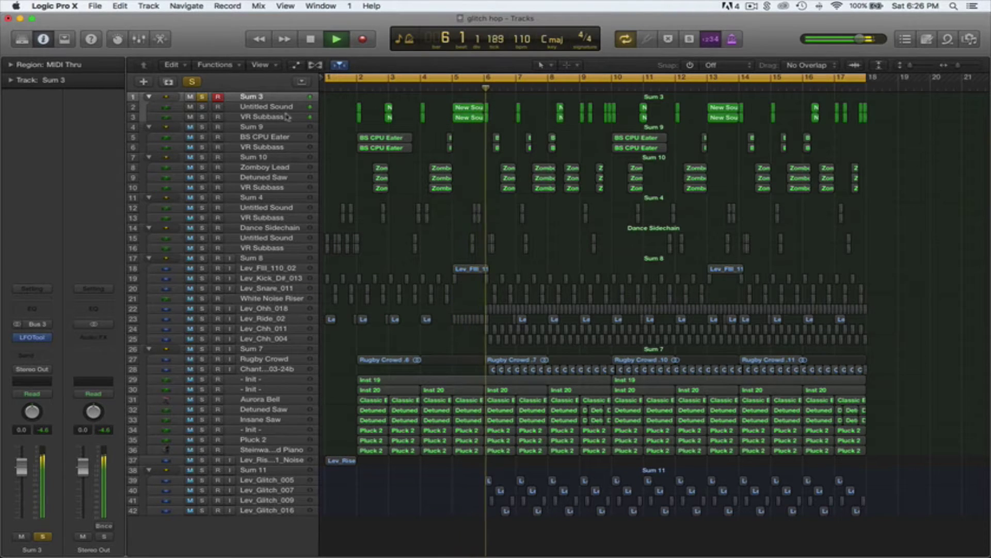
key(space)
click(202, 97)
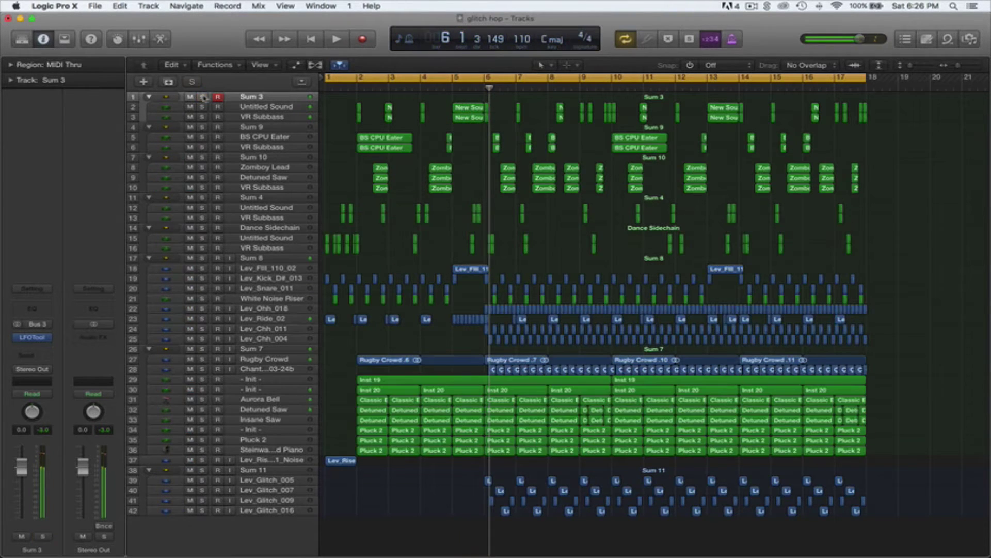
Step: Audition the Sum 9 stack in solo from just before bar 2 to the end of bar 3, and clear its solo
click(202, 127)
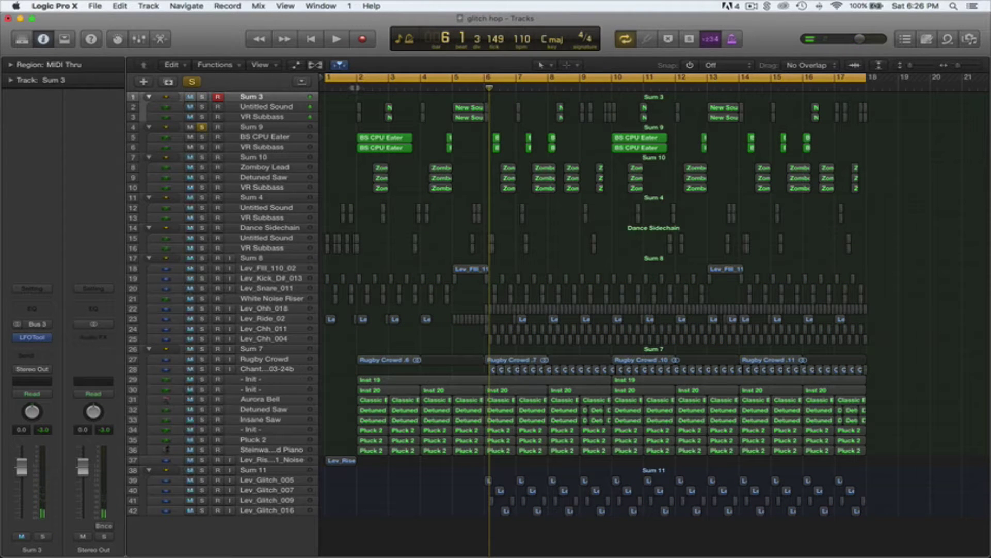
click(355, 88)
key(space)
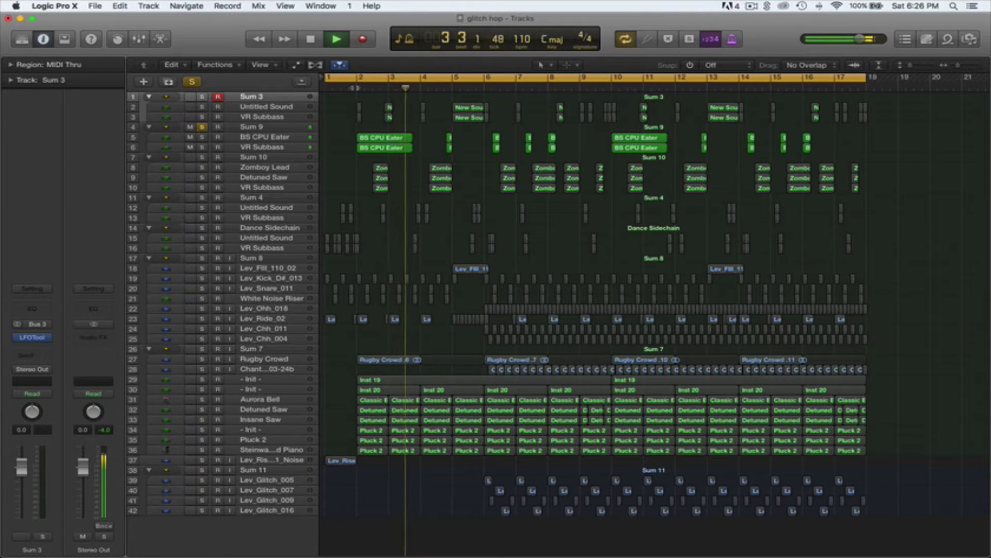
key(space)
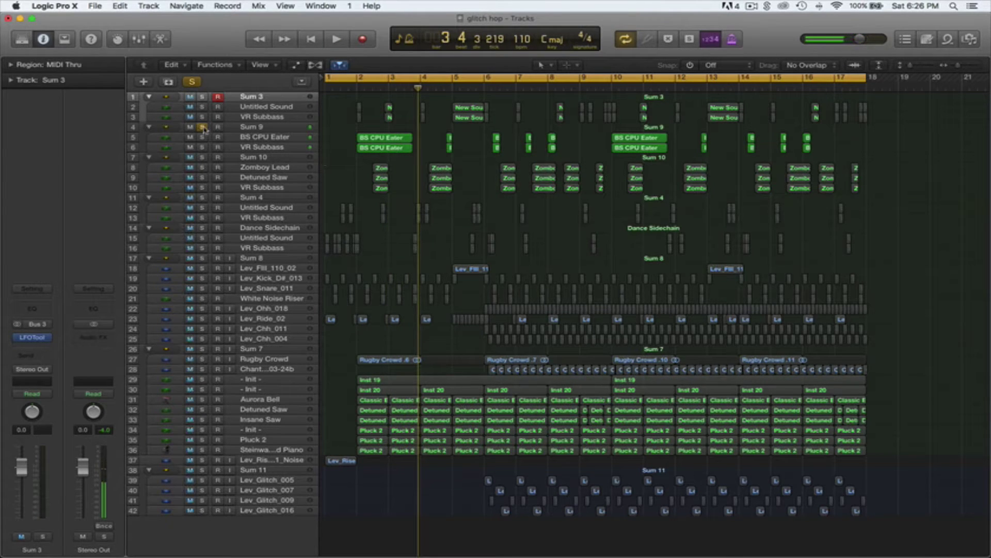
click(203, 127)
Step: Audition the Sum 7 stack in solo, clear its solo while playing, and stop playback at about bar 8
click(202, 349)
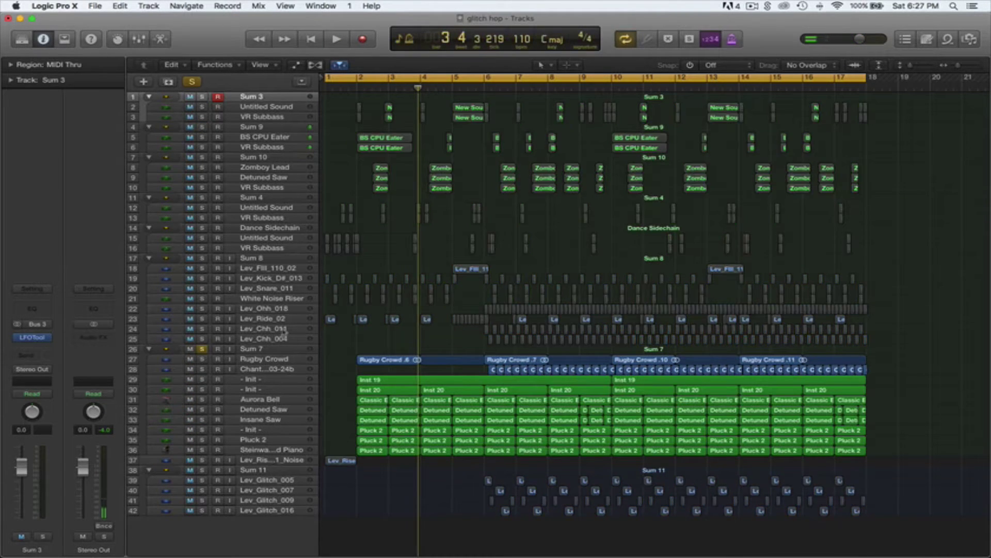
key(space)
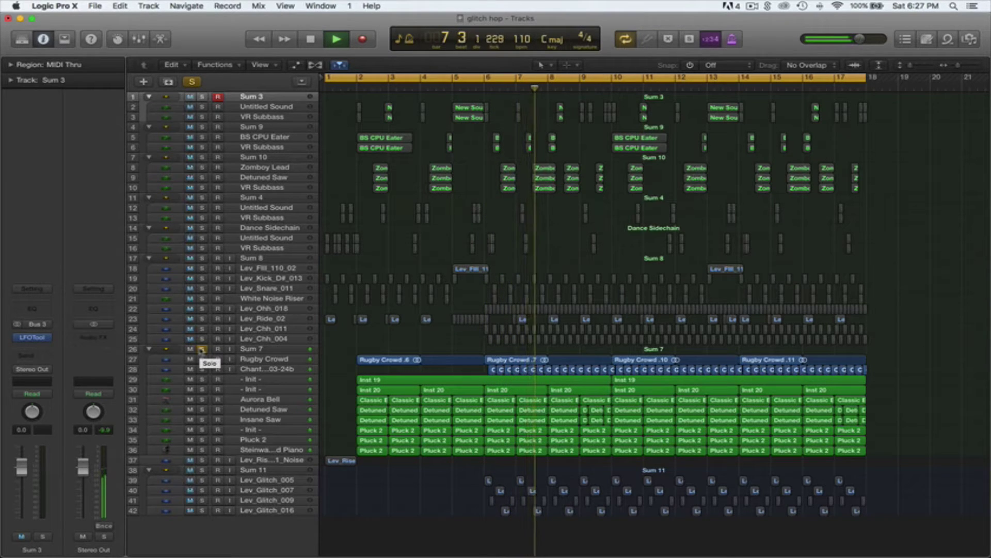
click(202, 349)
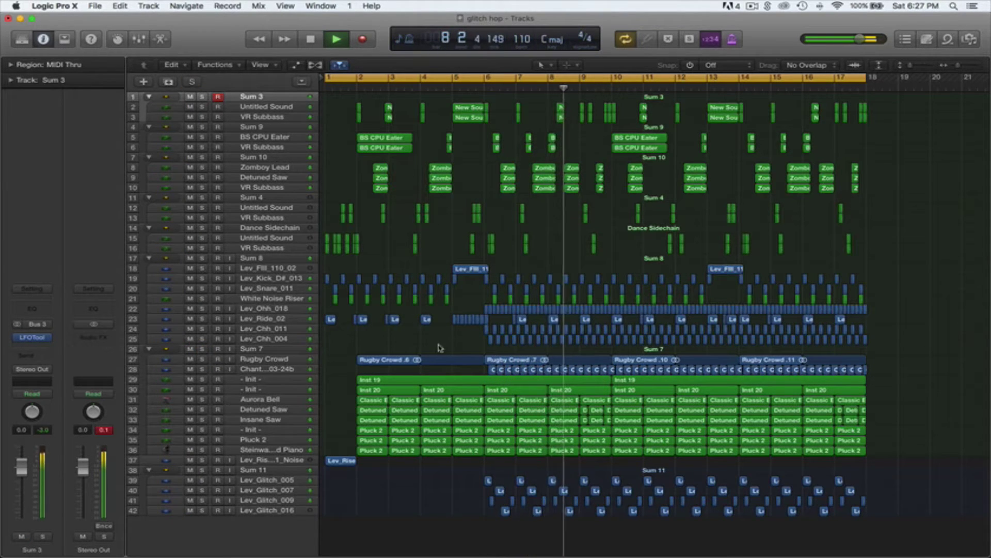
key(space)
Step: Audition the Sum 8 drum stack in solo from bar 6 to the end of bar 9, and clear its solo
click(202, 258)
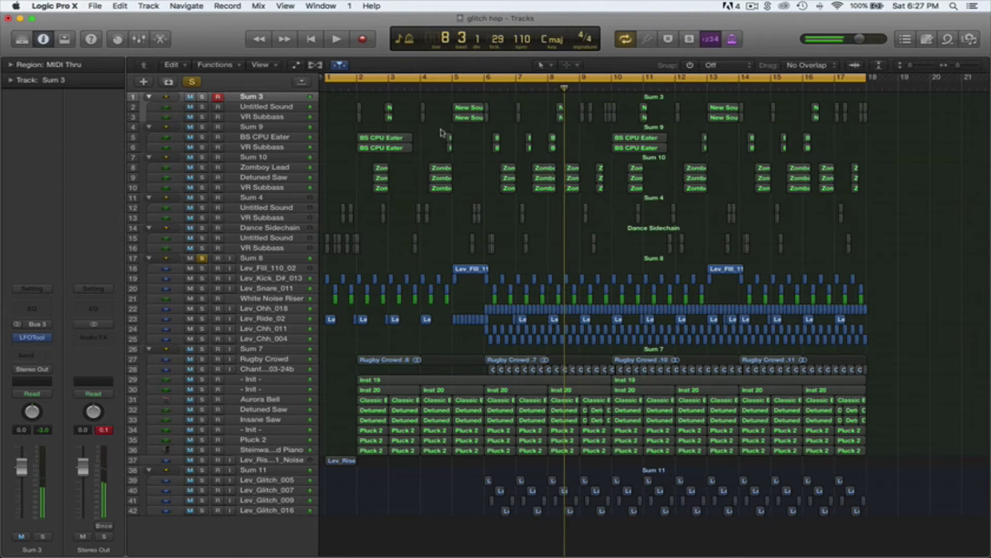
click(486, 88)
key(space)
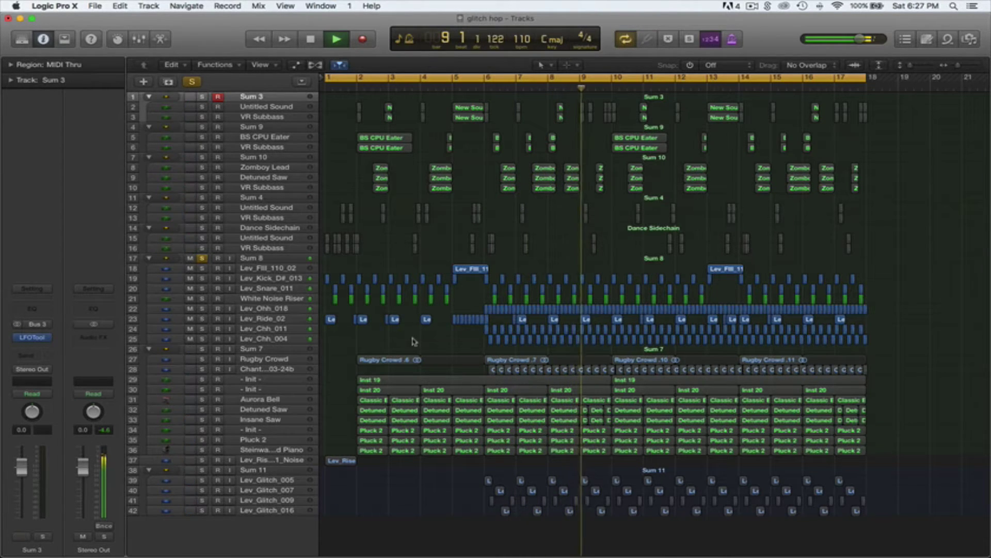
key(space)
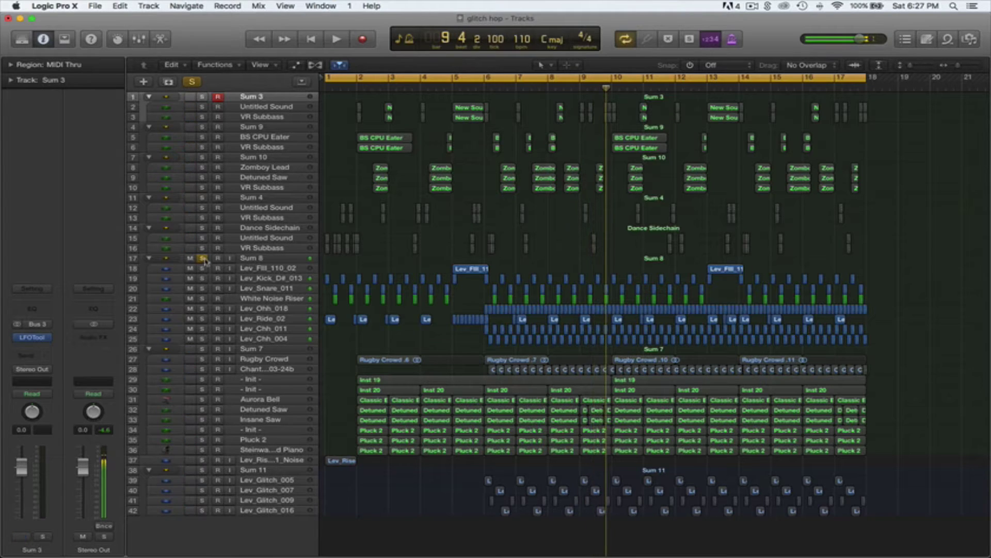
click(203, 258)
scroll(584, 262, up, 1)
scroll(584, 262, down, 1)
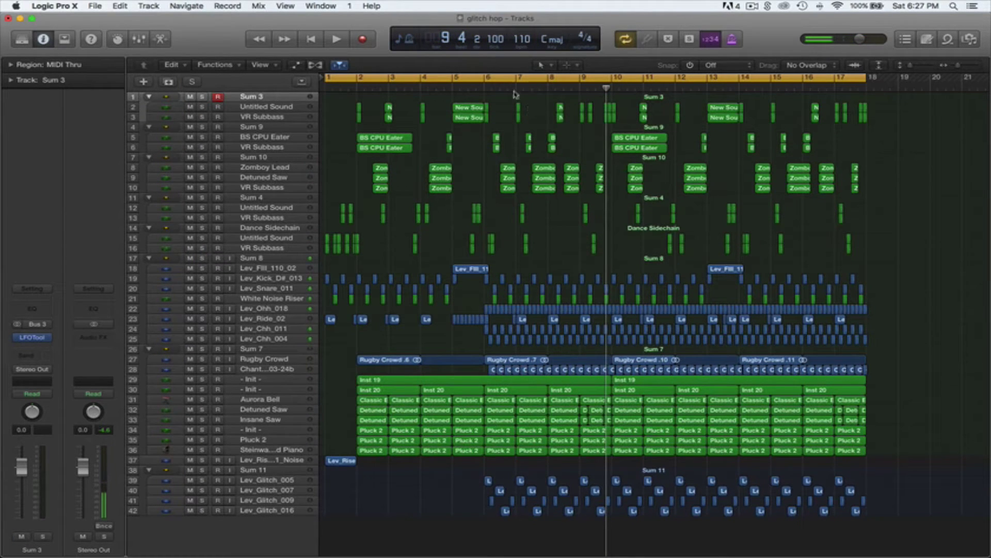
click(752, 6)
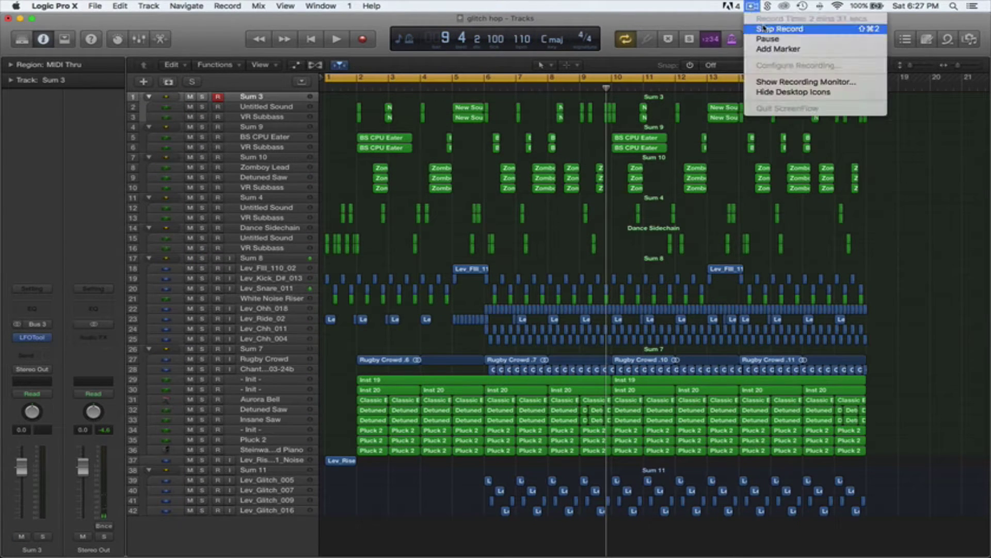
click(763, 40)
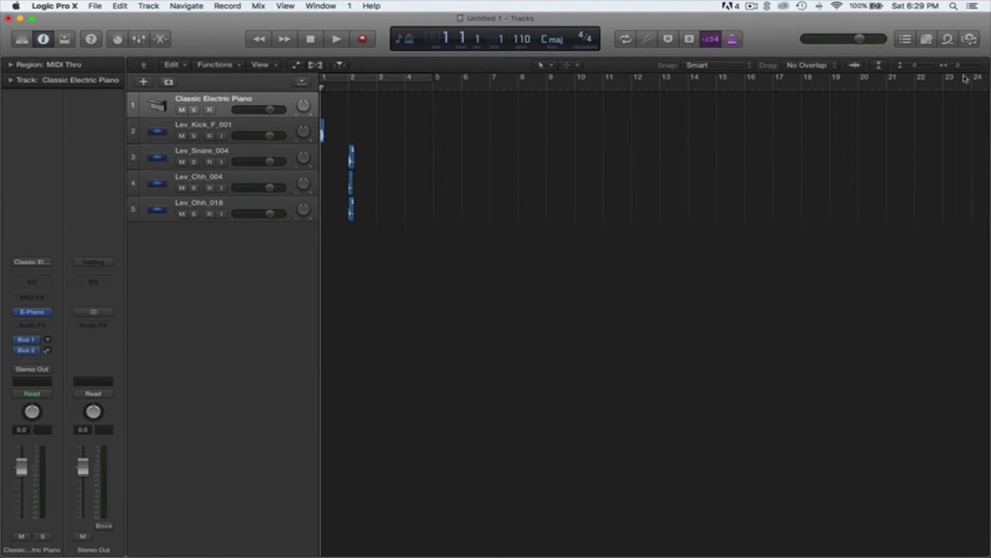
Step: Move the snare region to beat 3 of bar 1 and both hi-hat regions into beat 1 of bar 1
drag(959, 70, 963, 79)
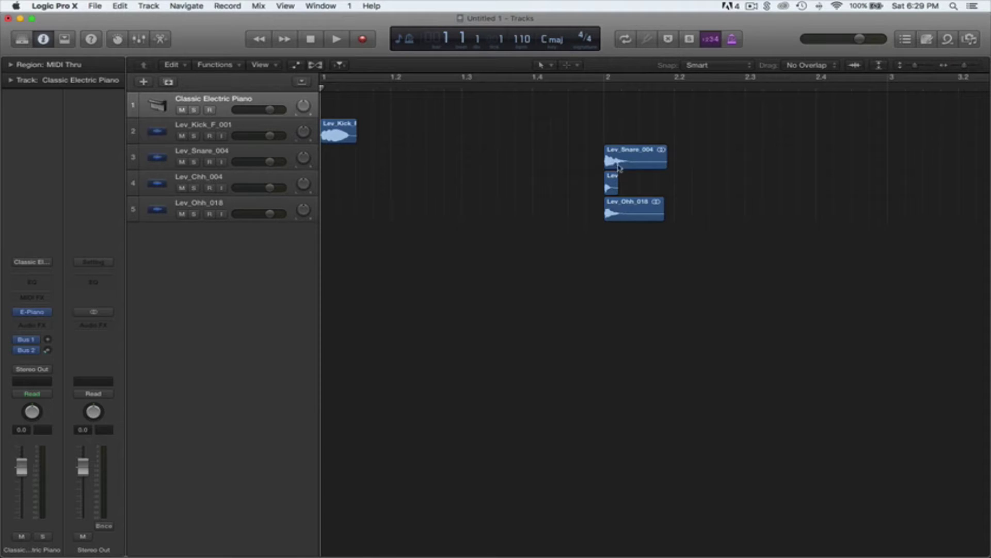
drag(631, 161, 488, 162)
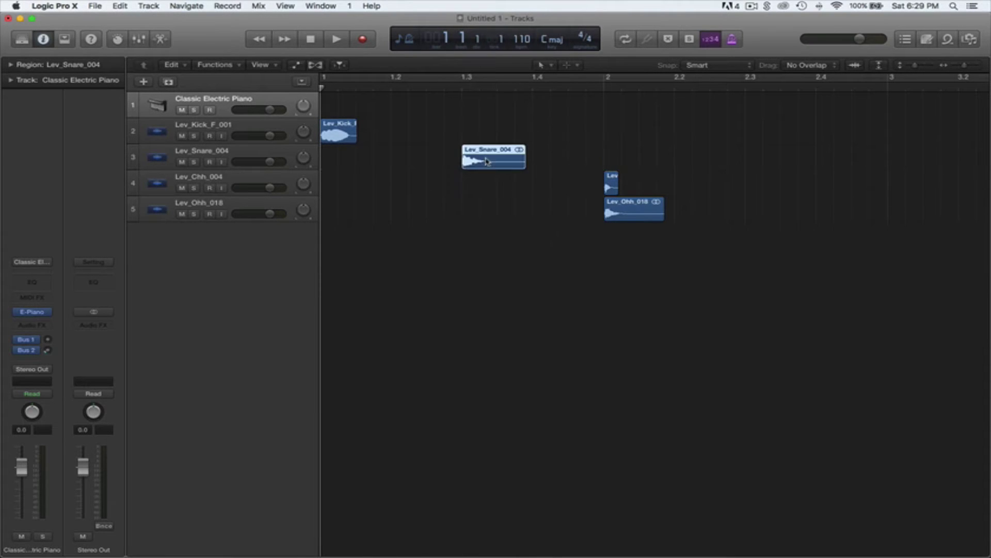
drag(642, 266, 352, 186)
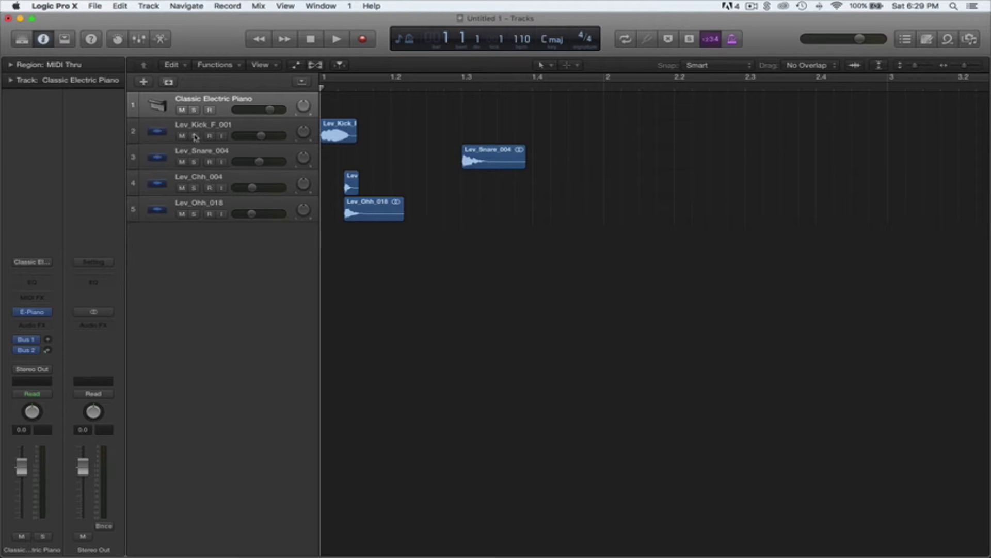
Step: Solo the kick and snare tracks and play their regions with cycle mode on
drag(196, 137, 194, 162)
drag(566, 185, 515, 172)
click(401, 128)
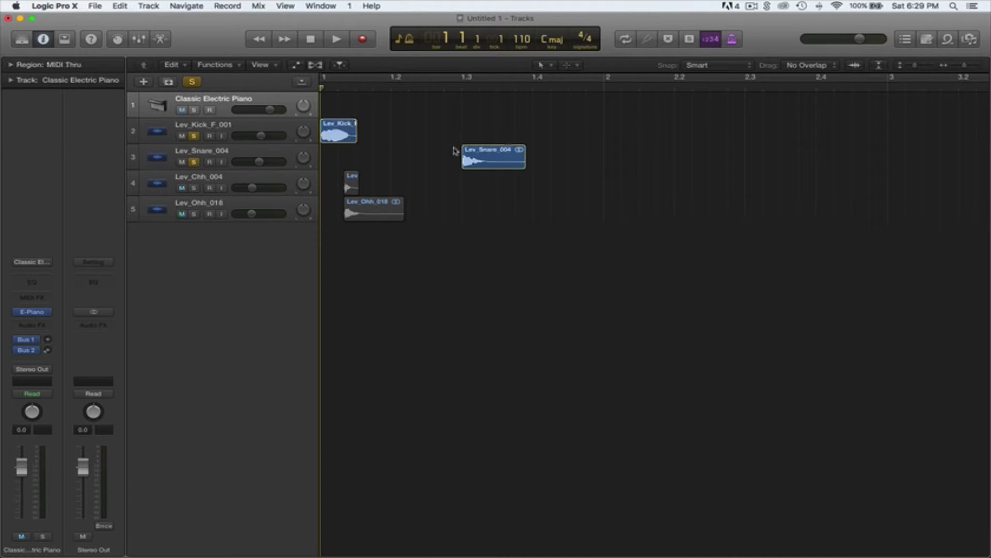
key(space)
key(c)
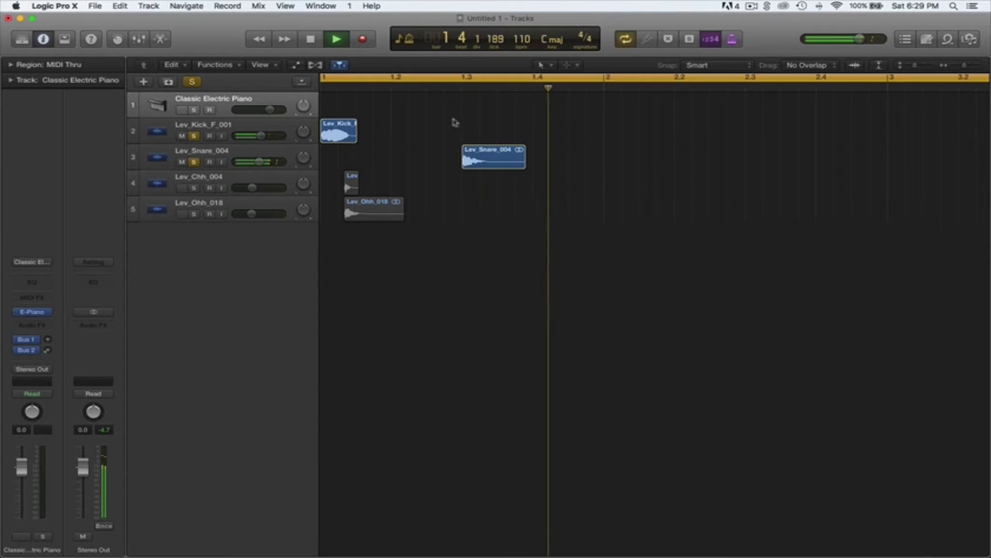
Step: Move the snare region to beat 2 and copy the kick and snare pair to fill bars 1 and 2
drag(493, 160, 422, 160)
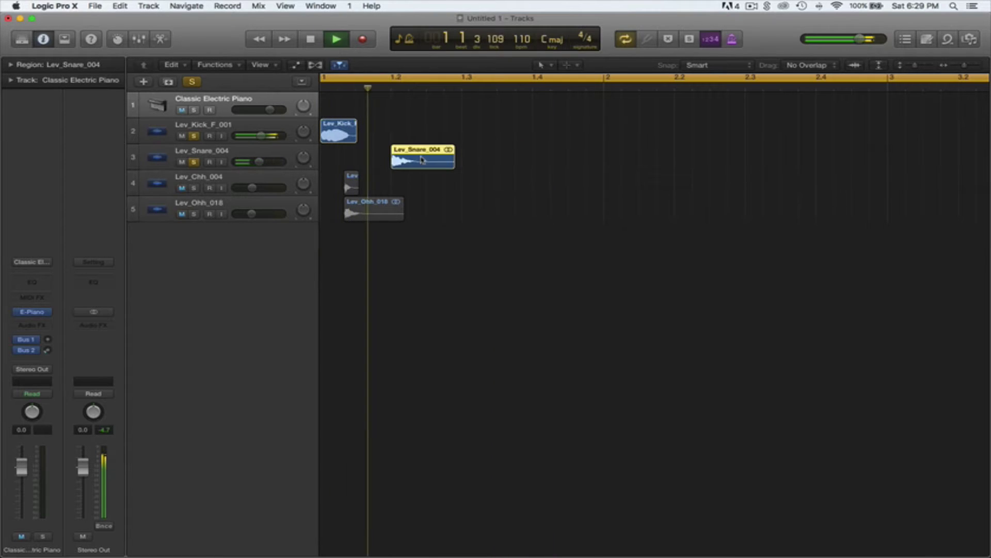
key(space)
drag(346, 105, 442, 154)
drag(333, 135, 622, 136)
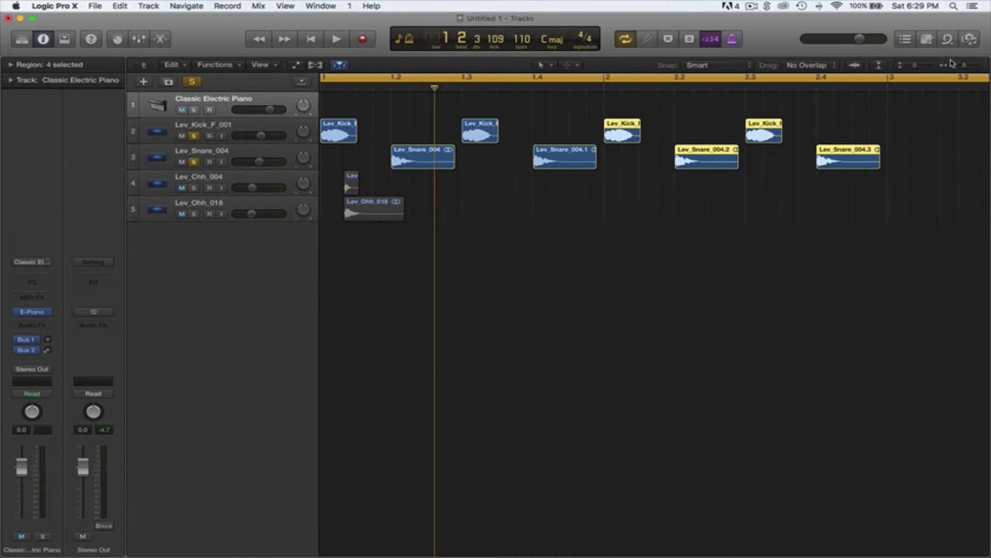
Step: Copy the two-bar kick and snare pattern into bars 3 and 4 and play it over a four-bar cycle
drag(959, 67, 957, 67)
drag(545, 166, 482, 130)
key(space)
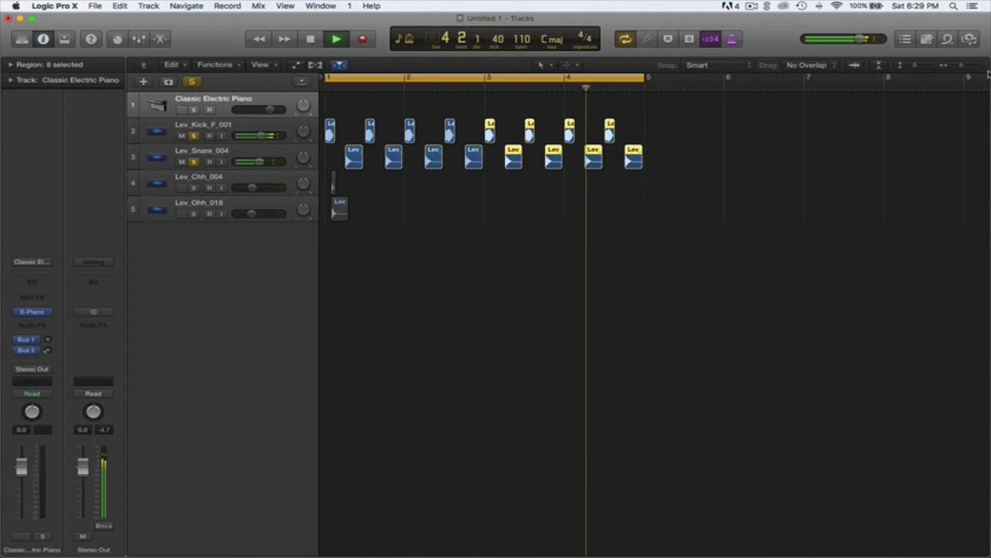
drag(963, 66, 967, 67)
scroll(648, 118, left, 10)
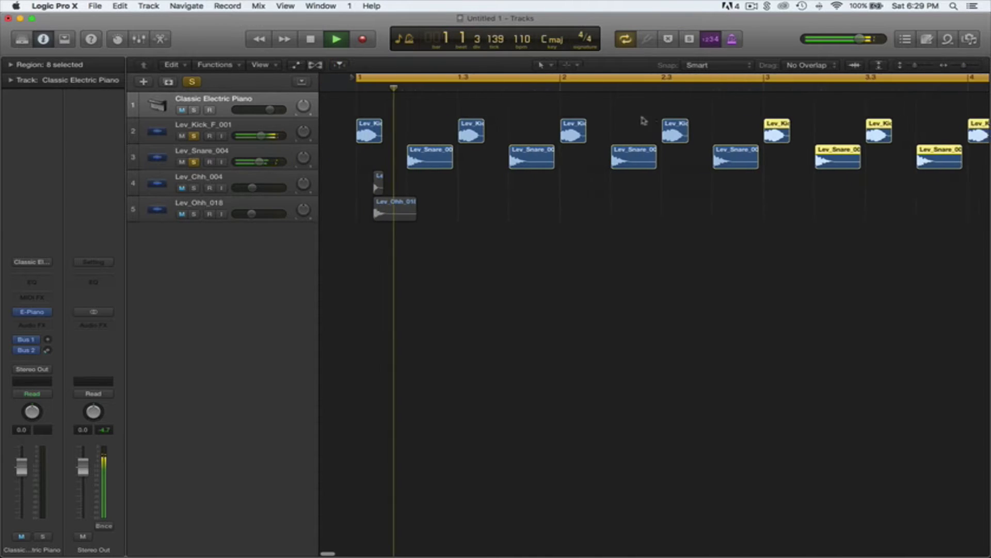
key(space)
click(486, 114)
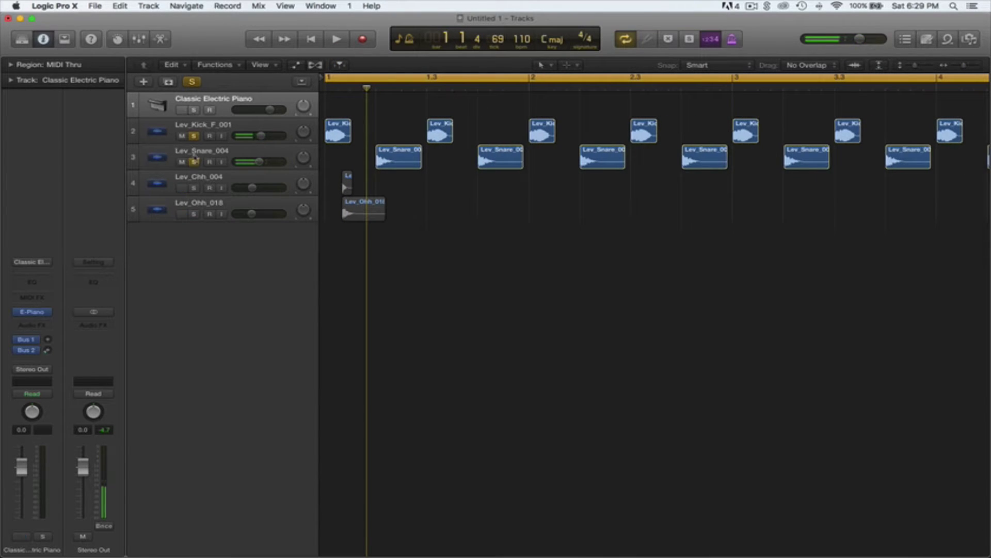
Step: Clear the kick and snare solos and audition the Lev_Chh_004 closed hat track in solo
click(195, 156)
click(193, 135)
click(194, 162)
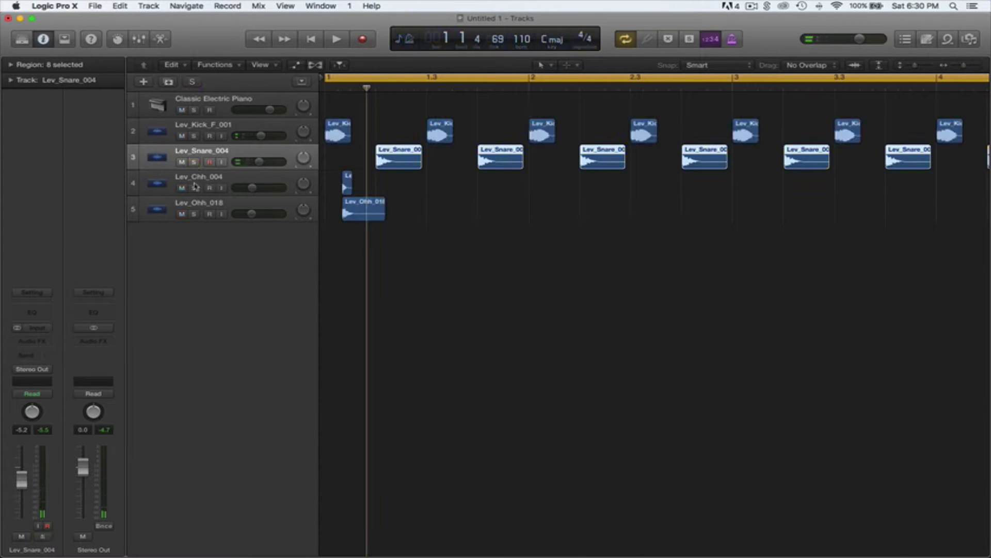
click(194, 188)
key(space)
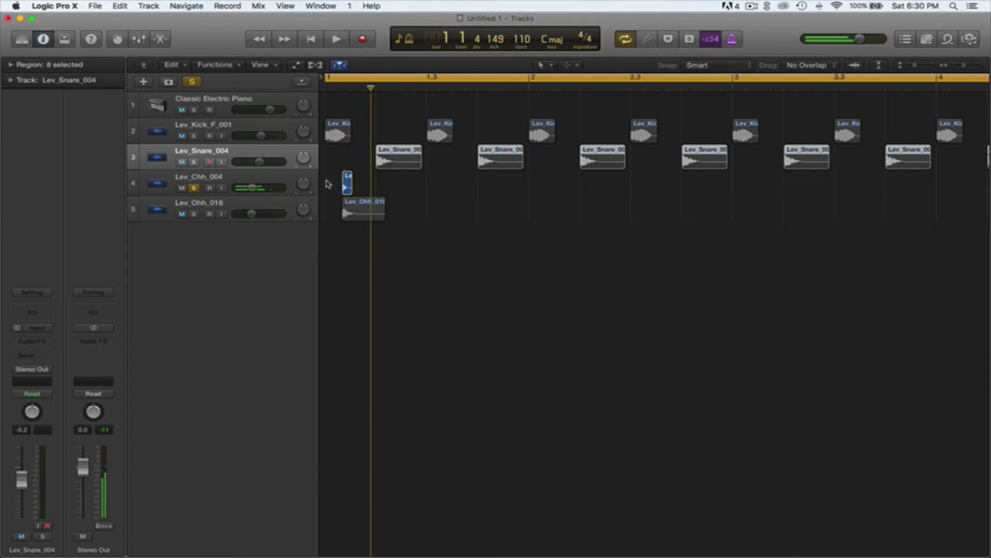
Step: Switch the solo to the Lev_Ohh_018 open hat track, audition it, and clear its solo
click(194, 187)
click(194, 214)
key(space)
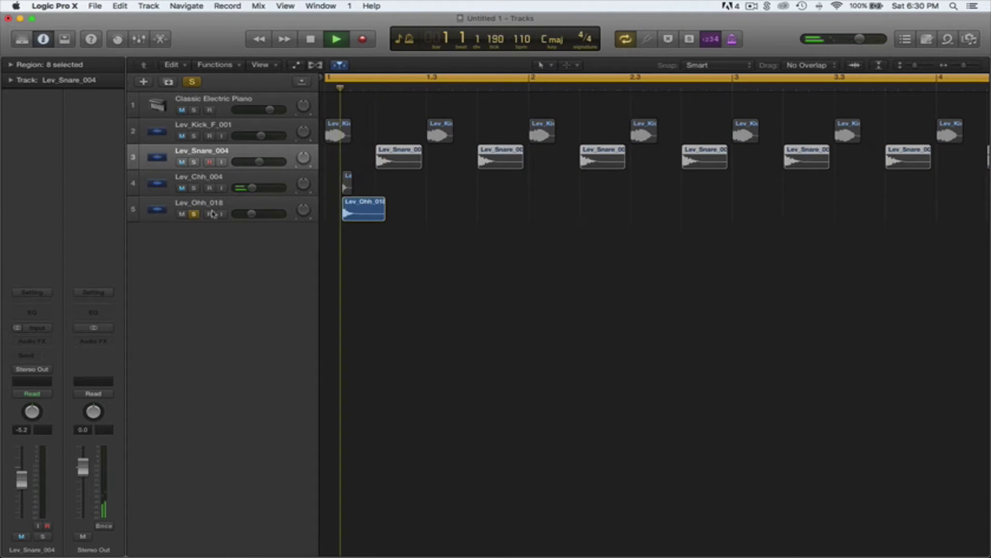
key(space)
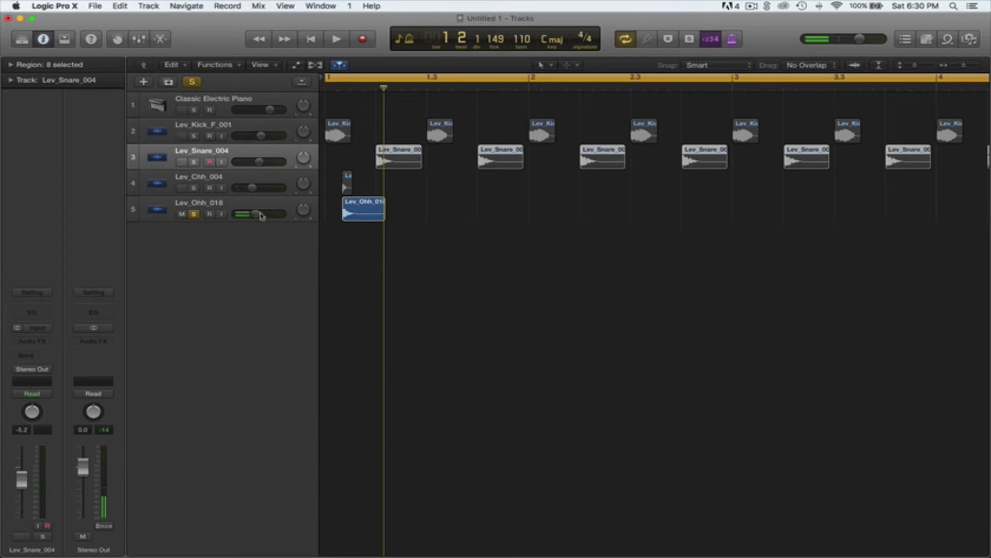
key(space)
key(space)
click(193, 214)
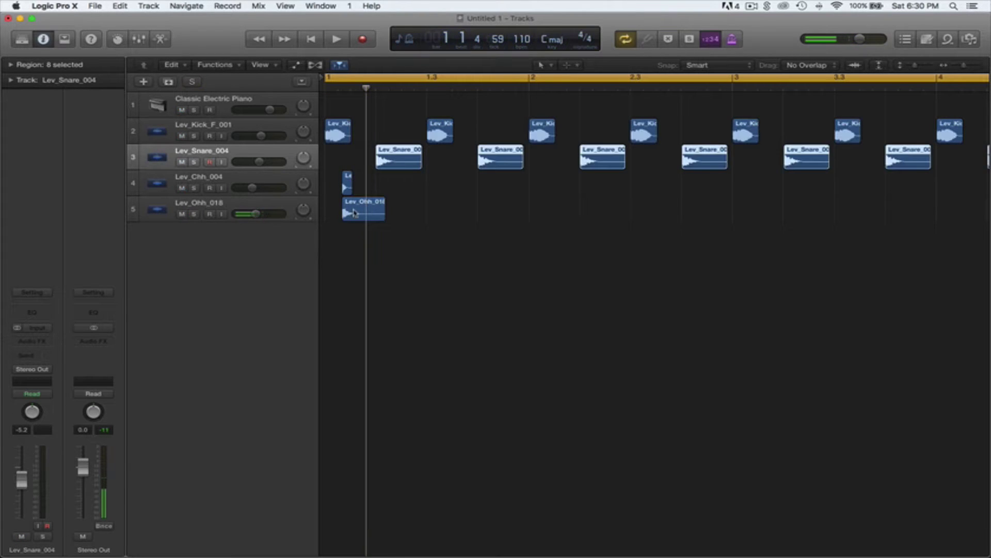
Step: Move the open hat region to the start of bar 1 with its track muted, and the closed hat to the offbeat of beat 1
drag(355, 213, 363, 186)
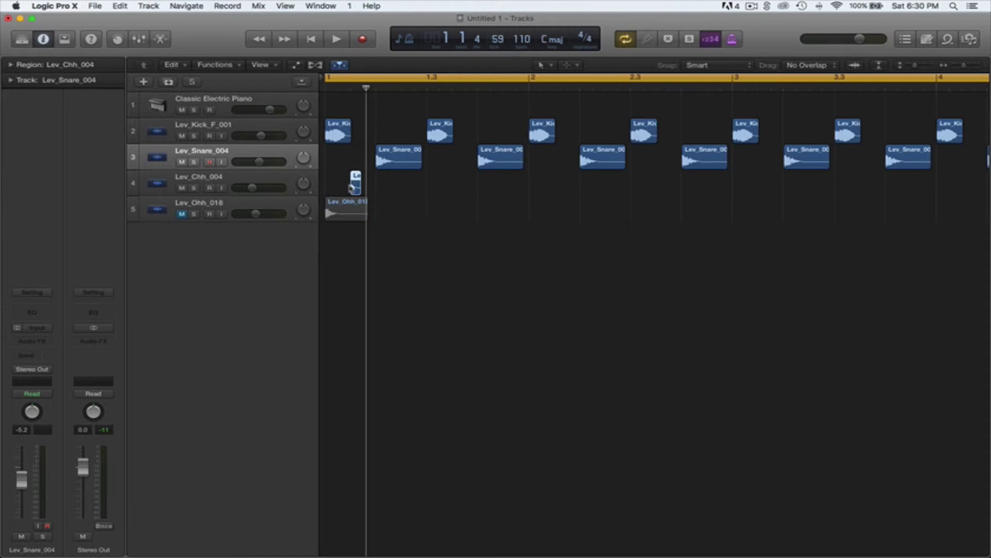
key(space)
Step: Copy the closed hat region onto every offbeat through bar 4 and play the pattern
drag(356, 187, 457, 192)
key(space)
key(space)
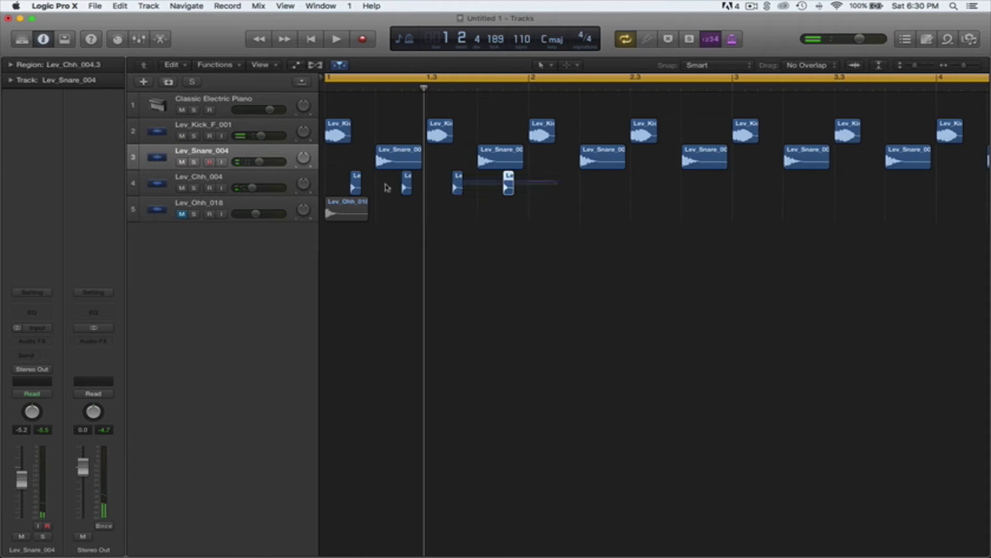
drag(355, 186, 762, 199)
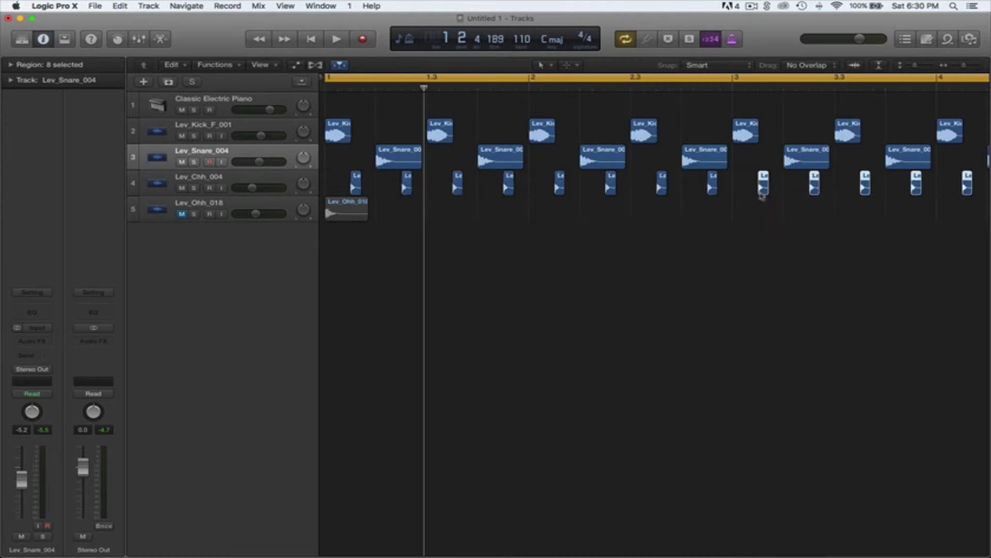
key(space)
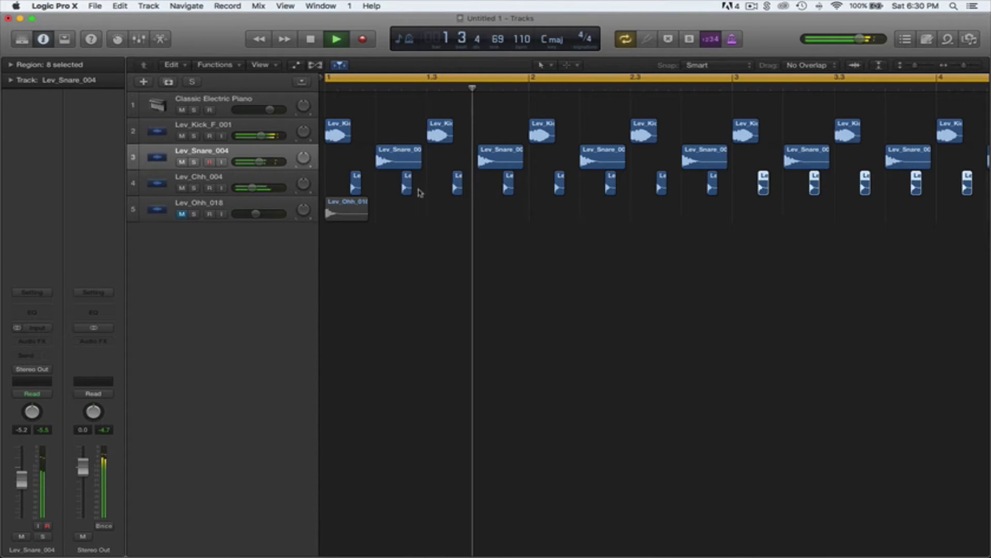
Step: Unmute the open hat track and copy its region onto every beat through bar 4
click(347, 209)
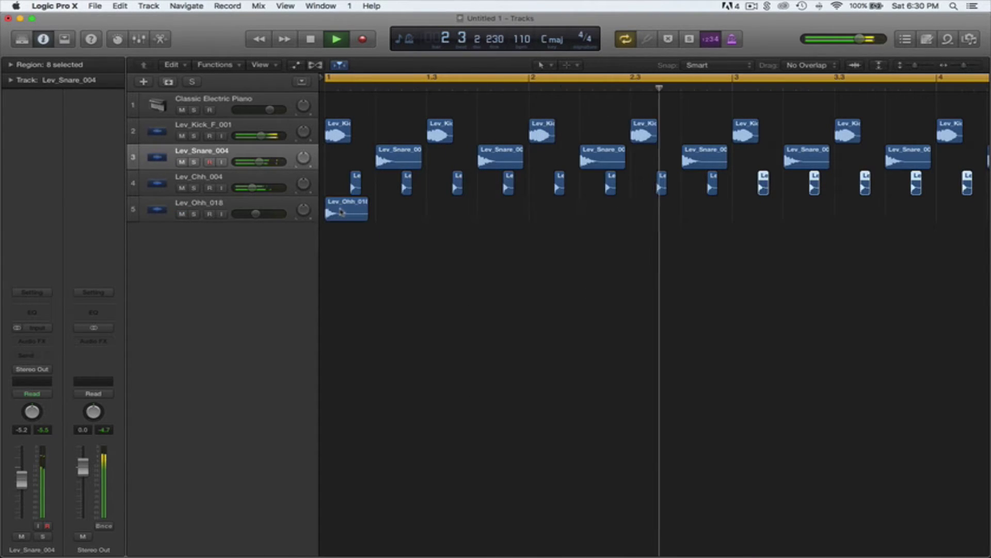
drag(350, 209, 400, 211)
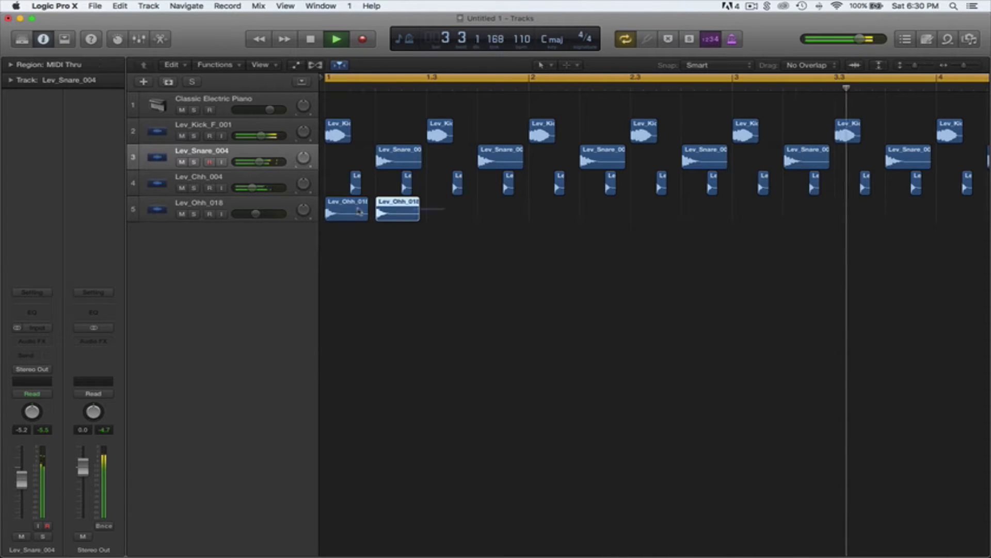
shift+click(338, 213)
drag(338, 213, 443, 214)
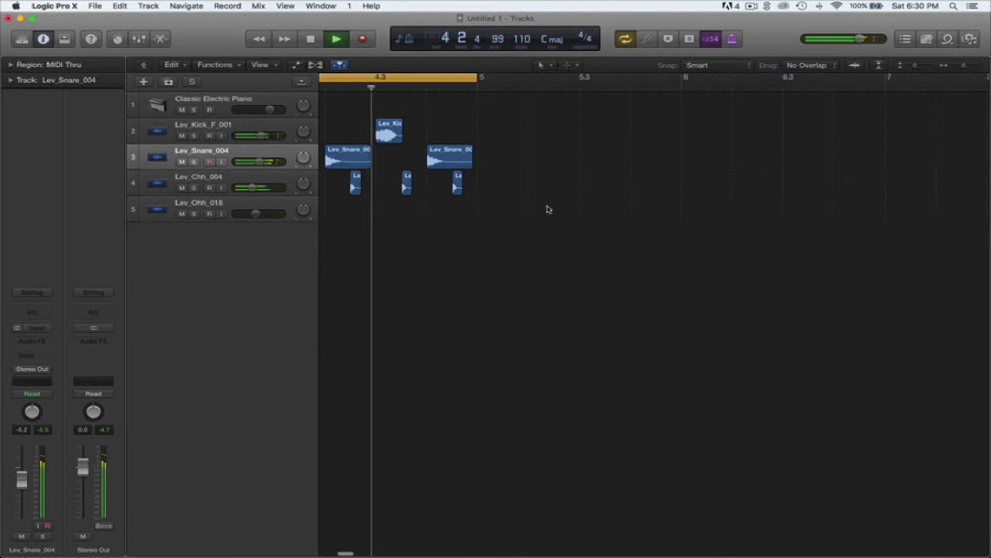
mouse_move(550, 207)
mouse_down()
mouse_move(350, 215)
mouse_move(542, 218)
mouse_up()
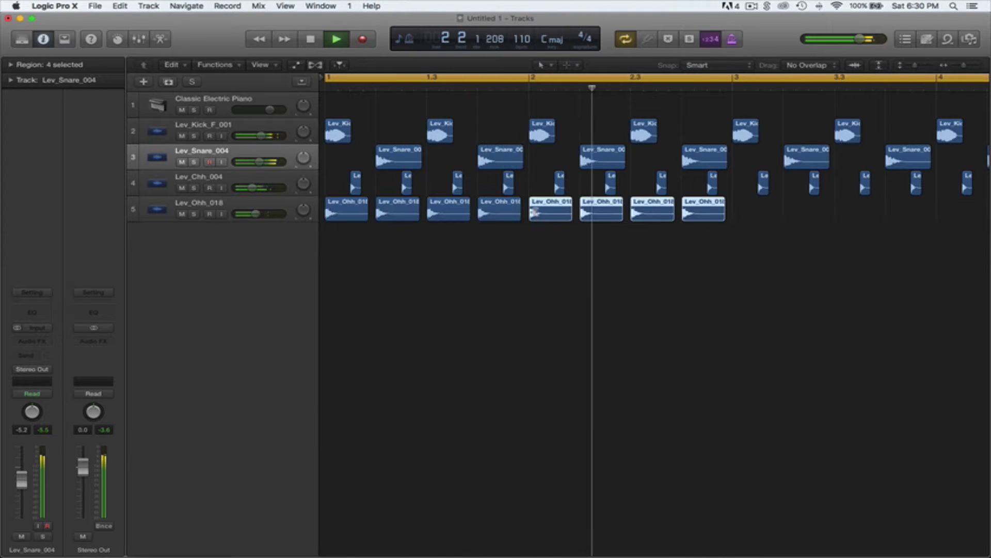
mouse_move(744, 207)
mouse_down()
mouse_move(343, 213)
mouse_move(752, 210)
mouse_up()
click(712, 244)
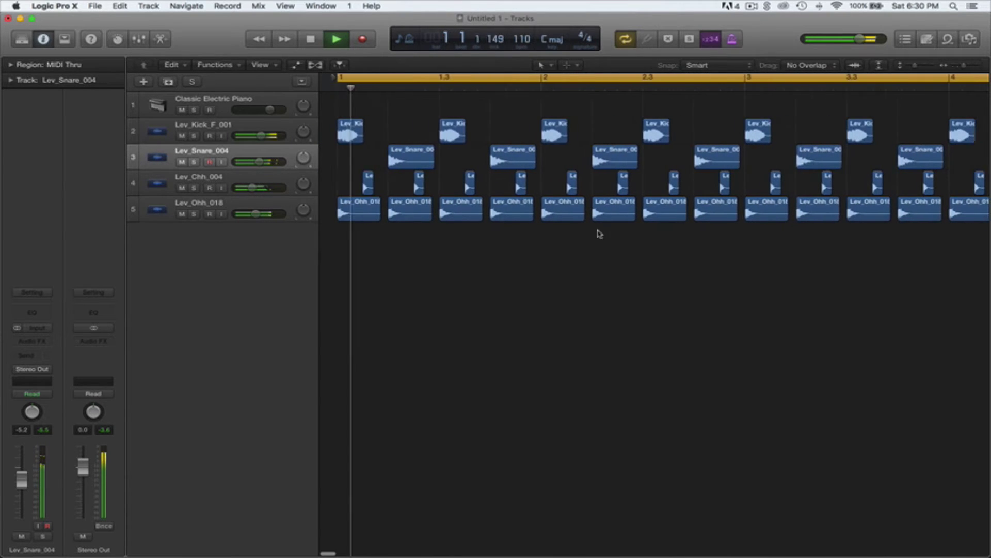
Step: Add and shape a Channel EQ on the Lev_Ohh_018 and Lev_Chh_004 hi-hat tracks, auditioning each in solo
click(221, 219)
key(s)
click(32, 312)
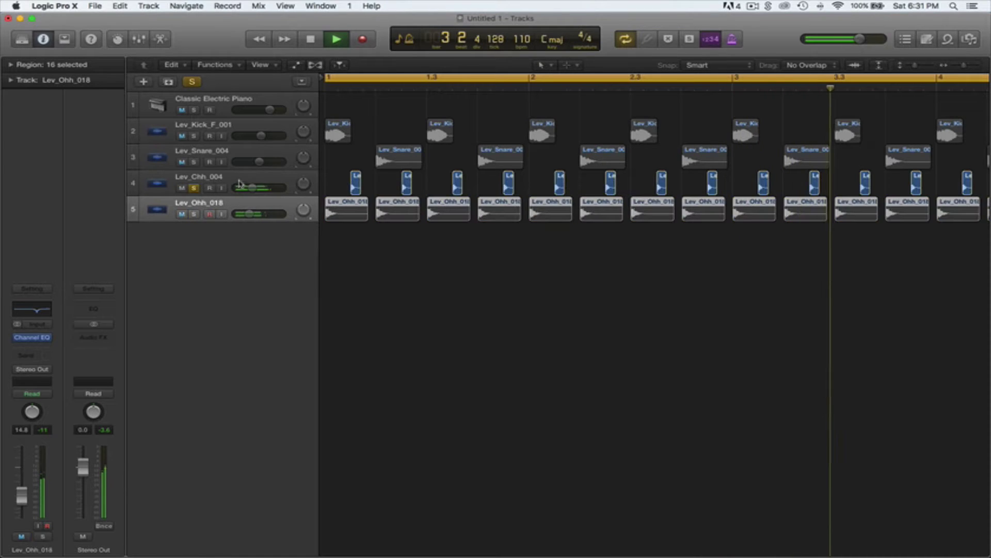
click(253, 189)
click(38, 315)
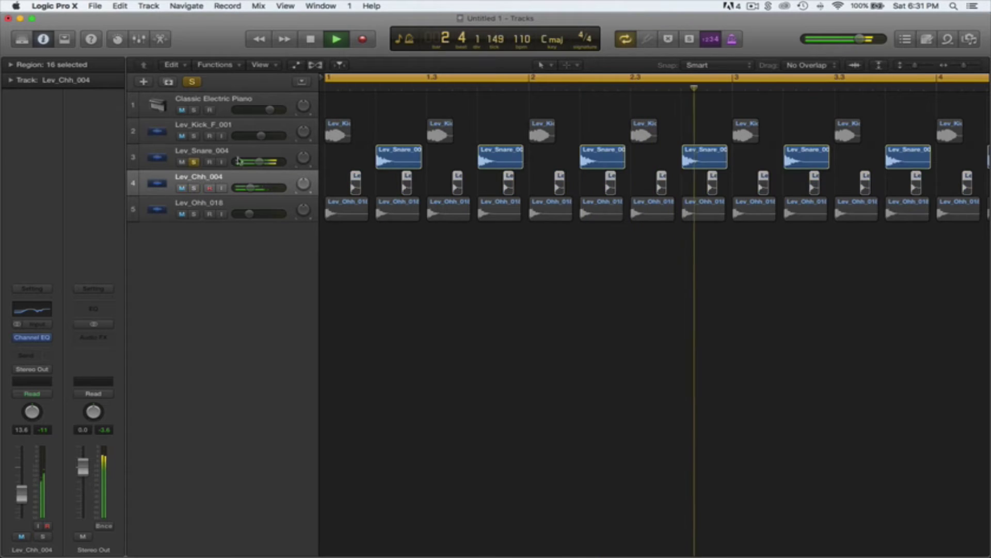
Step: Add and shape a Channel EQ on the soloed Lev_Snare_004 track, and close the plug-in window
click(206, 151)
click(32, 313)
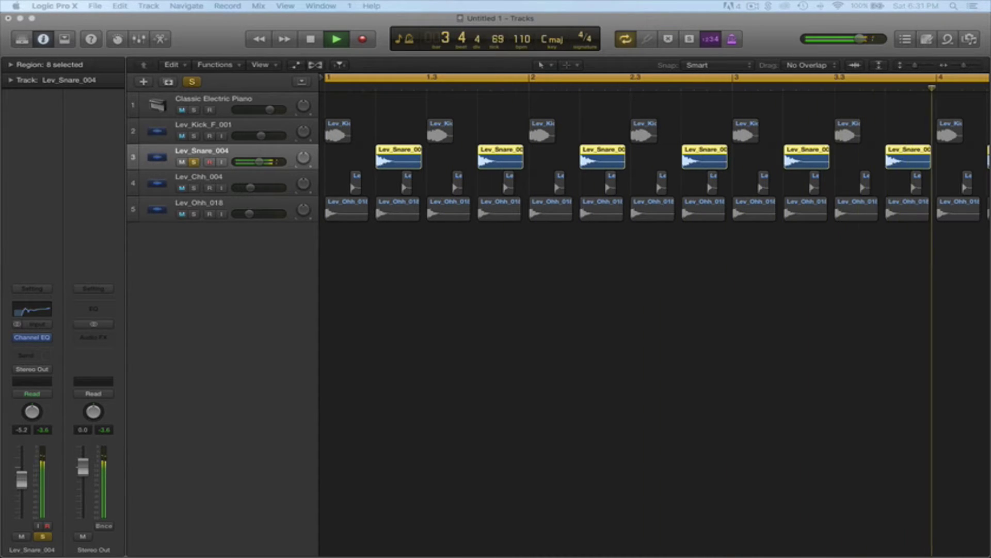
click(86, 61)
Step: Move the solo to the Lev_Kick_F_001 track, add and shape its Channel EQ, and clear the solo with playback stopped
click(195, 162)
click(194, 136)
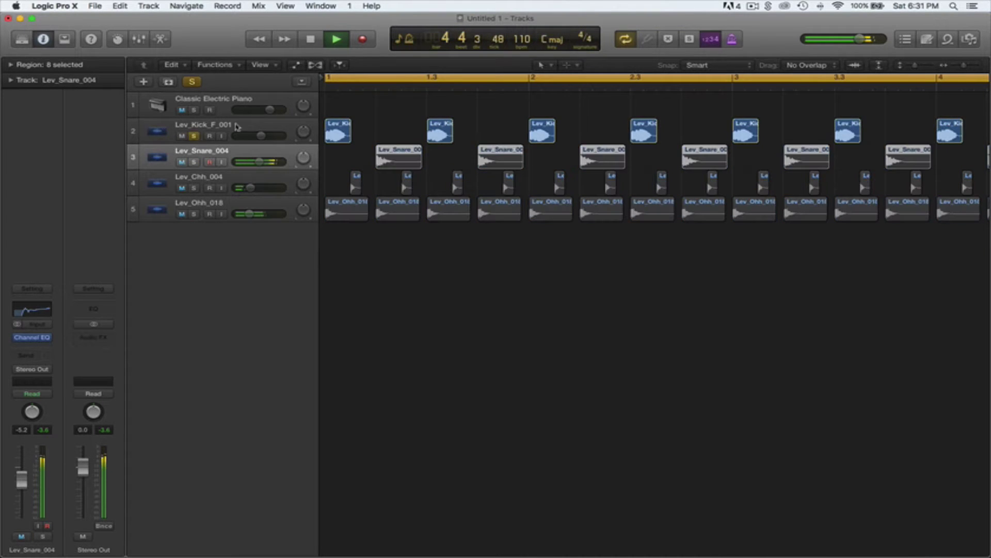
click(187, 127)
click(32, 310)
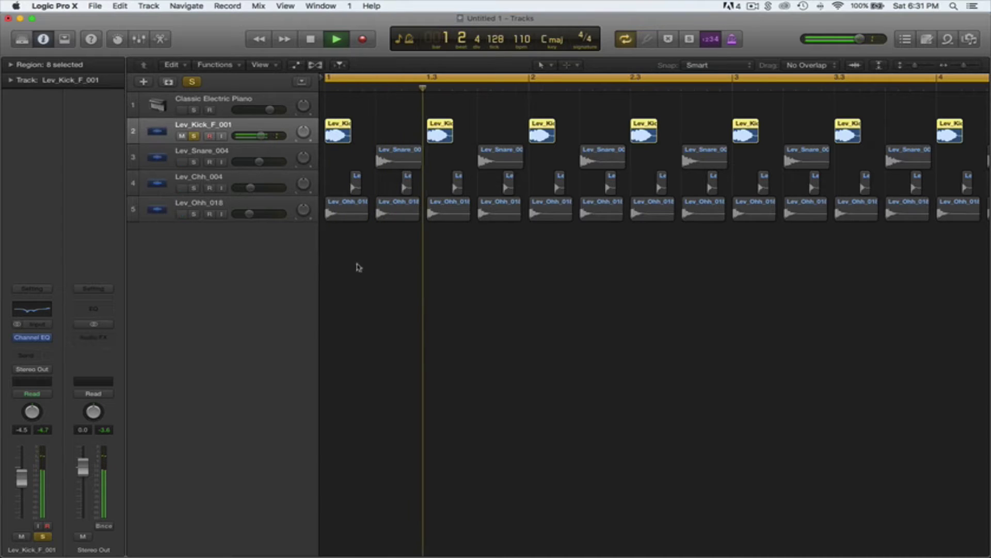
key(space)
click(195, 136)
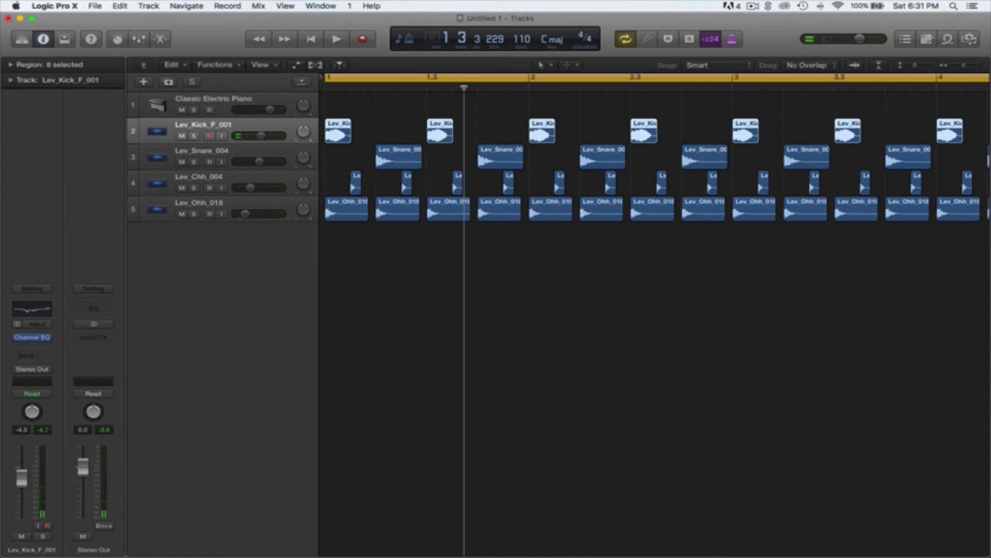
Step: Play back the four-bar beat with all drum tracks, stop it, and switch to Finder
drag(964, 69, 963, 68)
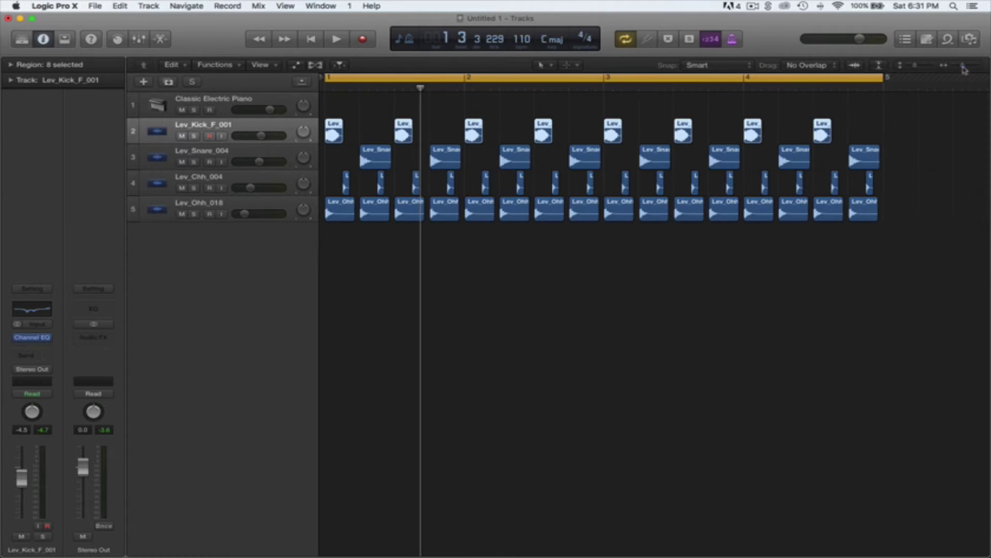
key(space)
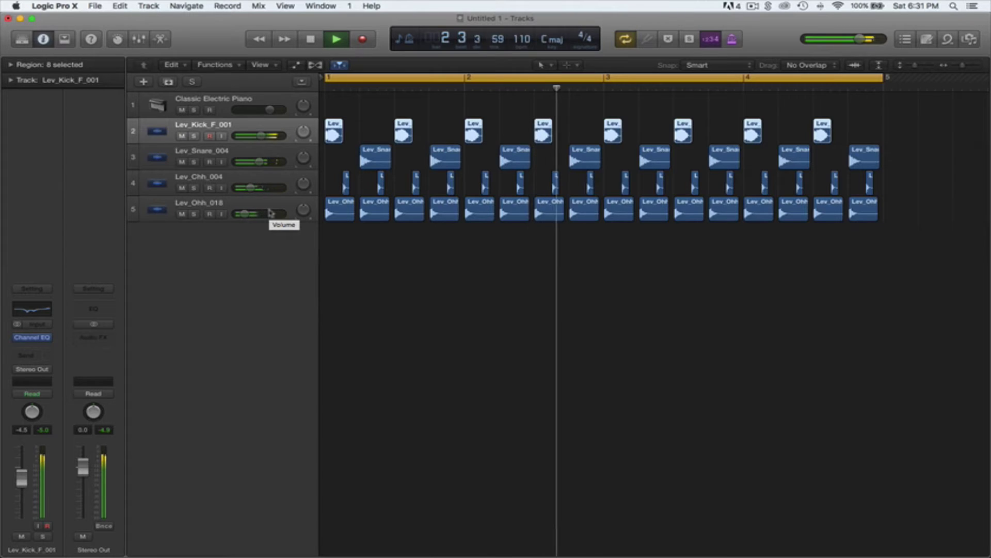
key(space)
key(super+Tab)
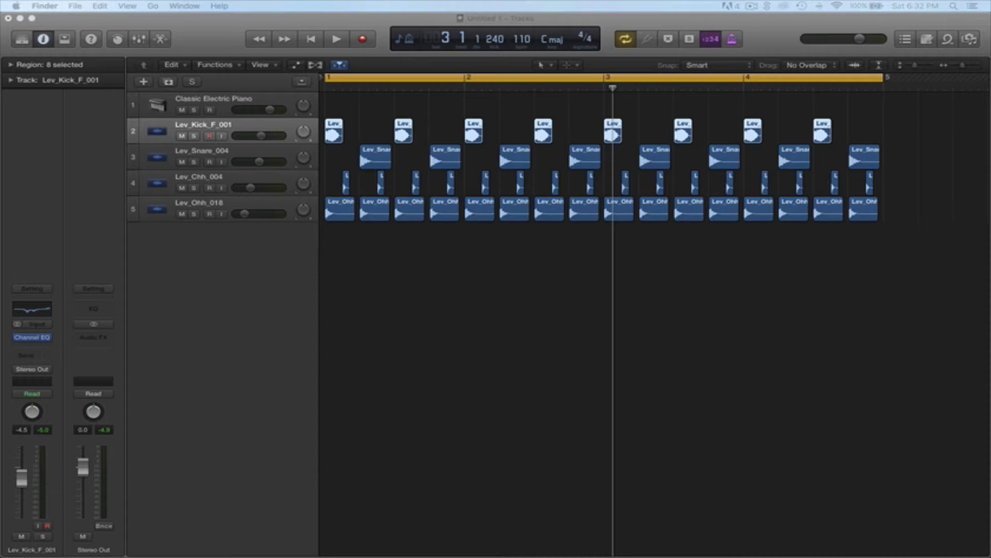
Step: Add the Lev_Chh_001 sample at bar 1 as a new track above Lev_Chh_004, and set its level to -14.0 dB during playback
drag(478, 220, 292, 263)
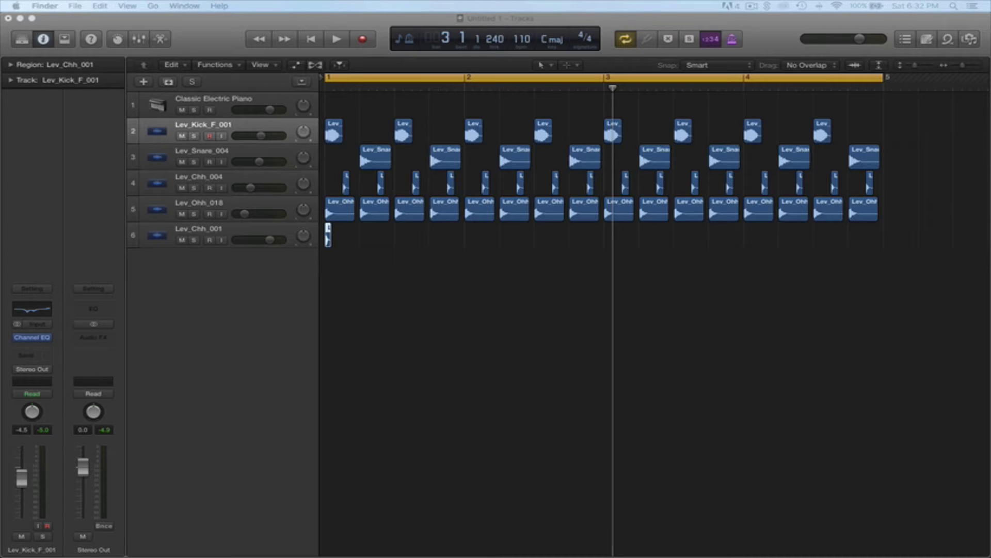
drag(207, 240, 235, 180)
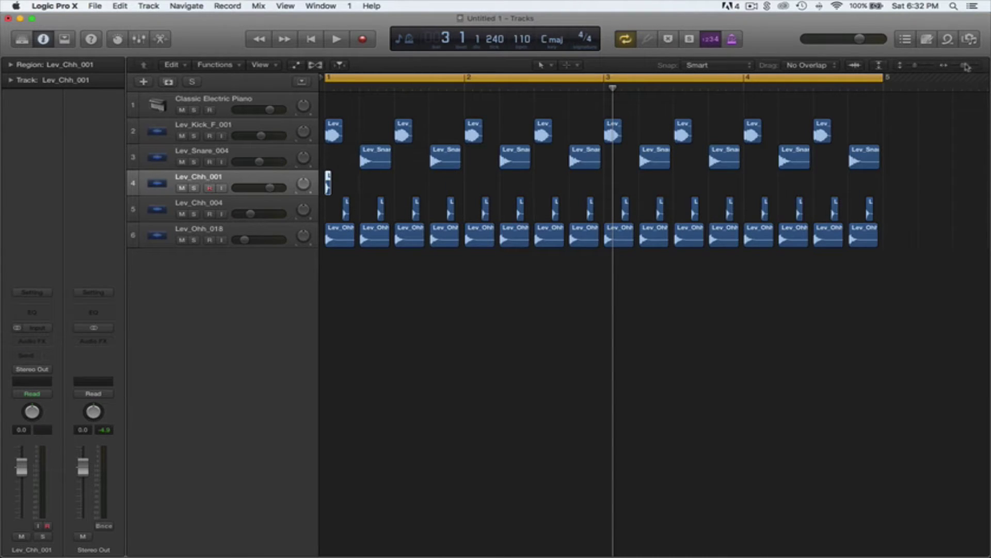
drag(966, 66, 969, 66)
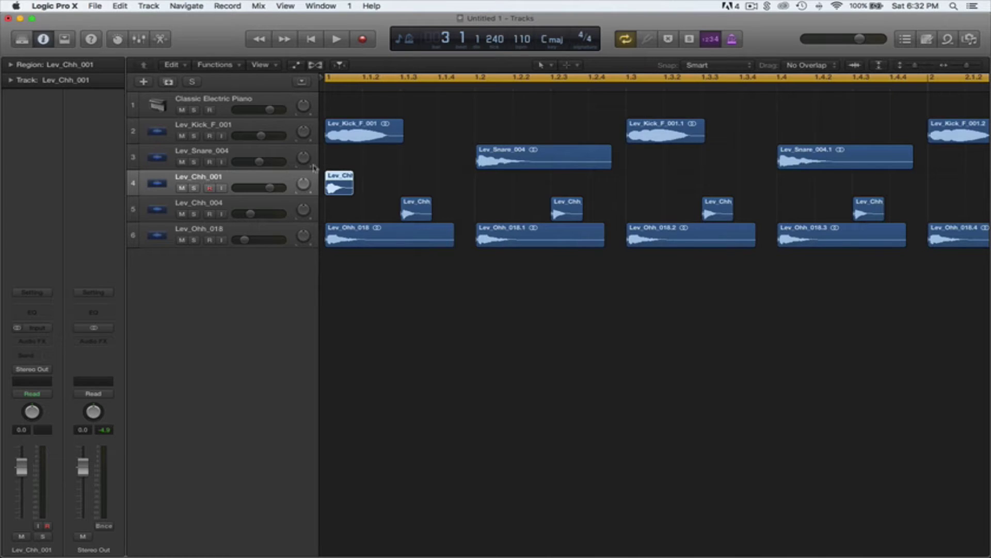
click(209, 187)
key(space)
Step: Arrange the first beat's hi-hats with Lev_Chh_004 on 1.1.2 and 1.1.4 and Lev_Chh_001 on 1.1.3, and audition the pattern
drag(341, 188, 450, 189)
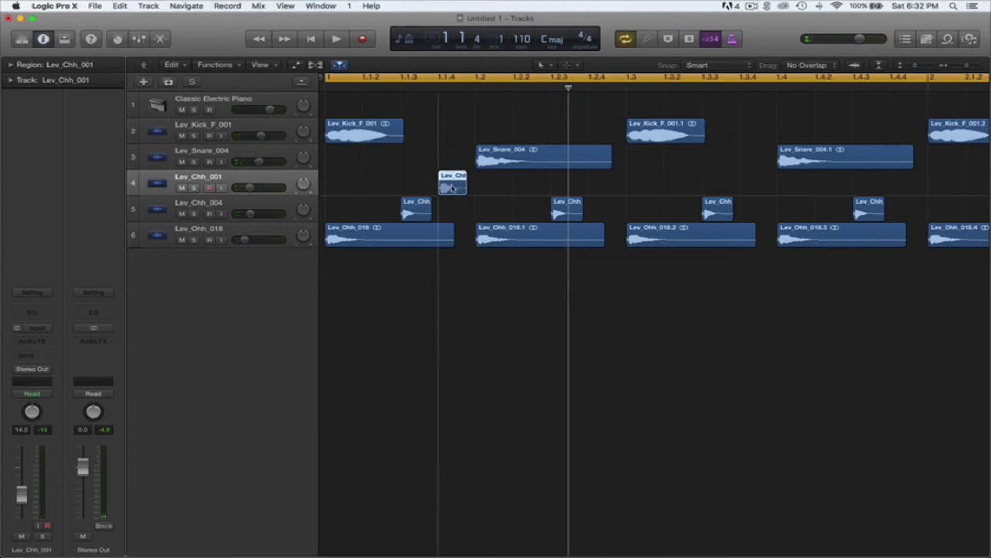
drag(424, 202, 386, 201)
drag(452, 190, 445, 216)
click(376, 209)
key(space)
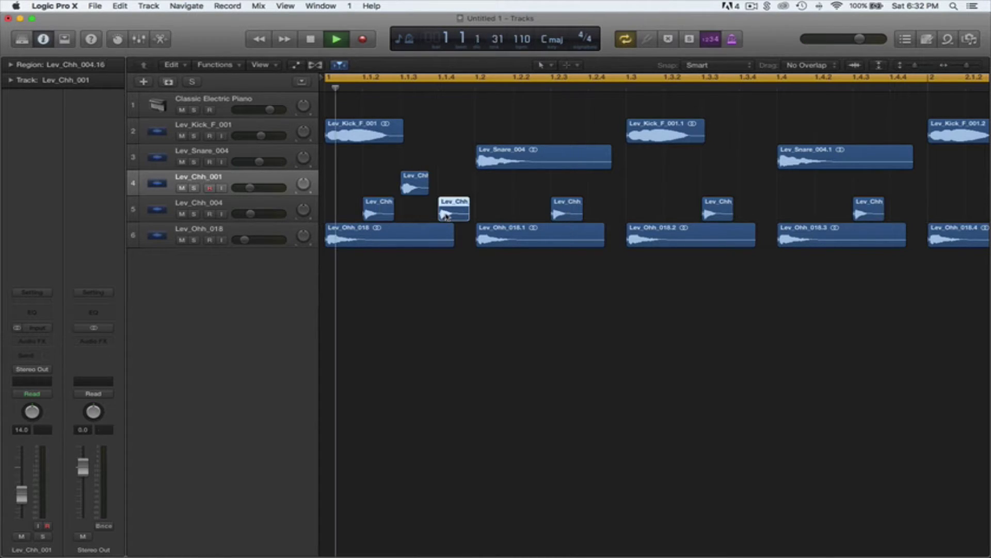
key(space)
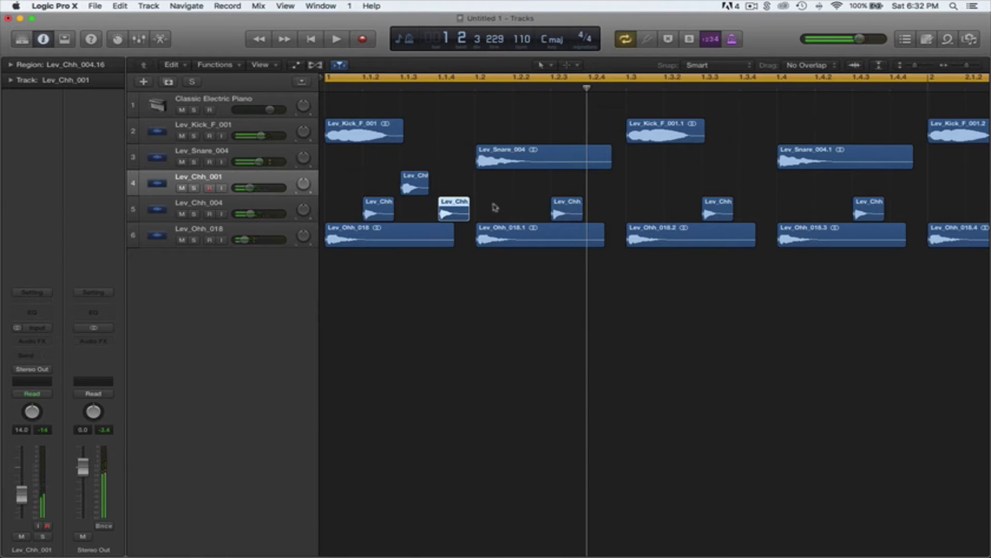
Step: Delete the original Lev_Chh_004 regions from beat 2 of bar 1 through bar 4, and return the playhead to the start
drag(564, 210, 771, 214)
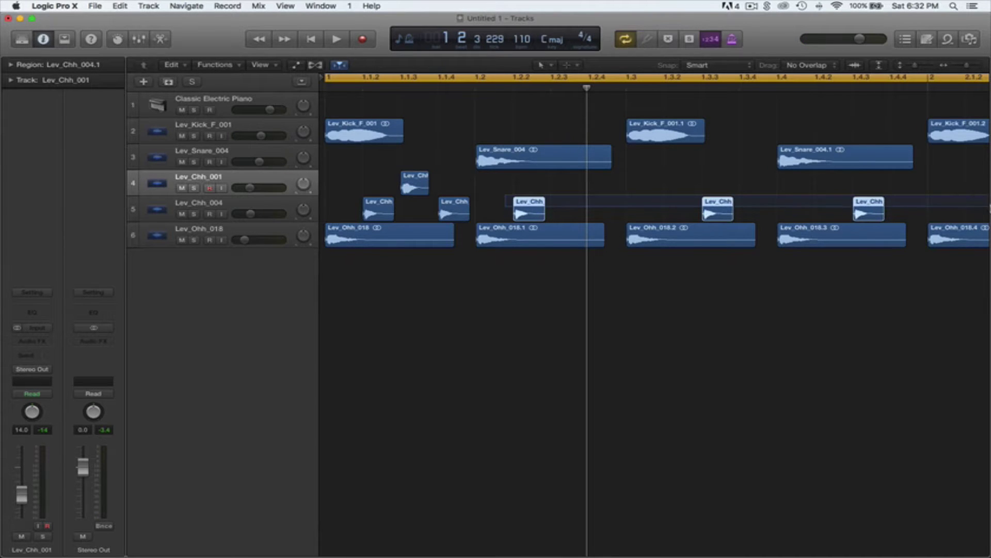
scroll(655, 310, right, 15)
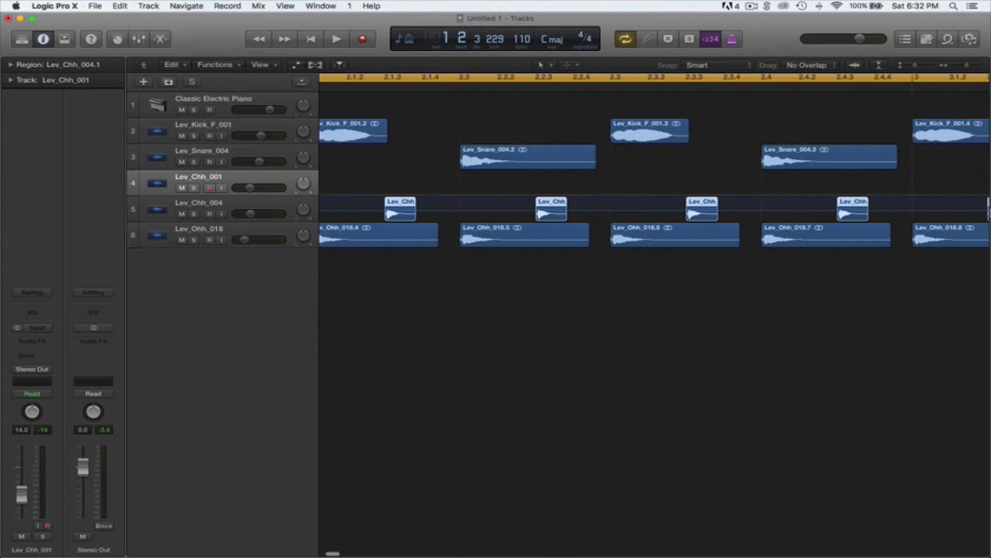
scroll(655, 310, right, 8)
drag(990, 212, 989, 211)
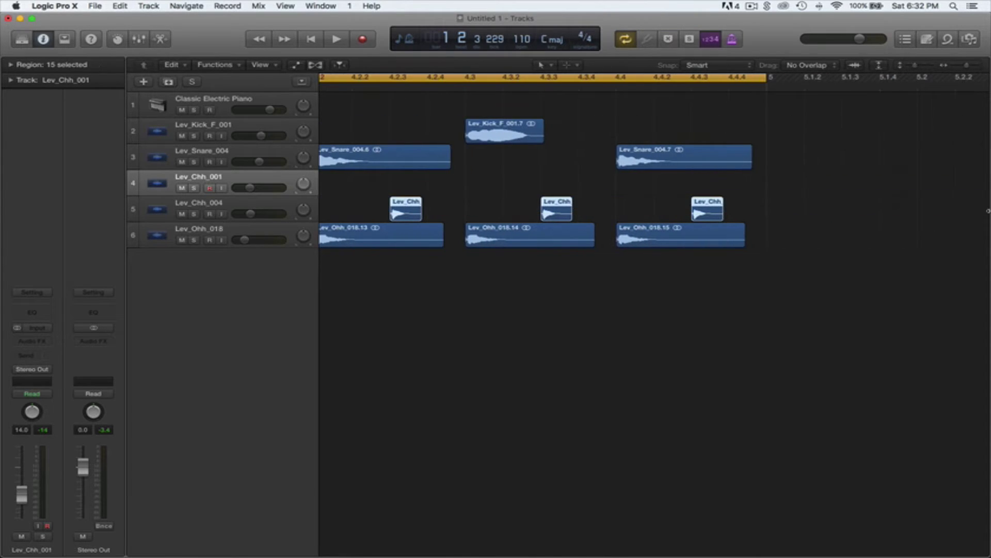
key(Delete)
key(Return)
Step: Copy the first beat's three hi-hat regions on Lev_Chh_001 and Lev_Chh_004 to beat 2, and audition the result
drag(363, 189, 478, 220)
drag(374, 211, 517, 215)
key(space)
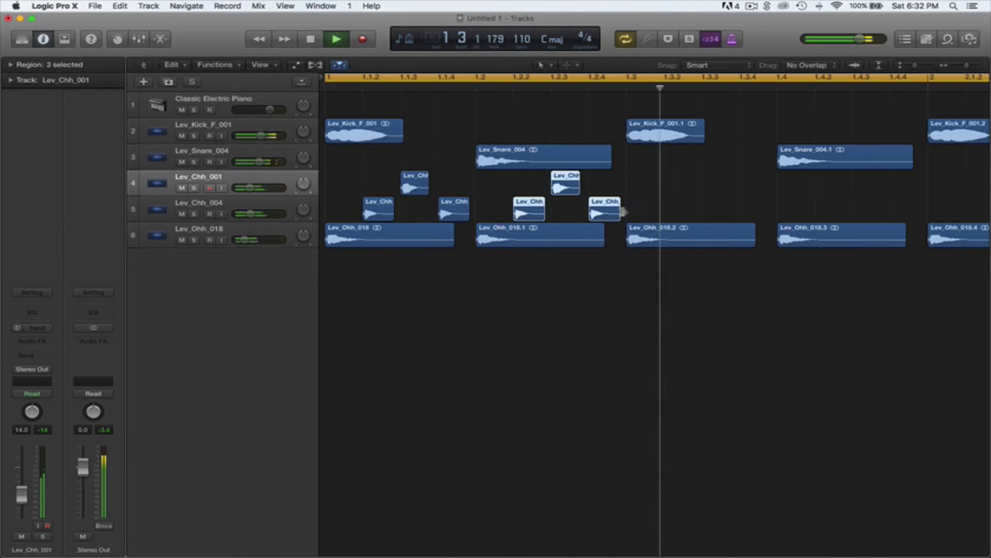
key(space)
Step: Keep duplicating the Lev_Chh_001 and Lev_Chh_004 hi-hat pattern until it fills all four bars
drag(639, 209, 672, 216)
drag(968, 66, 964, 68)
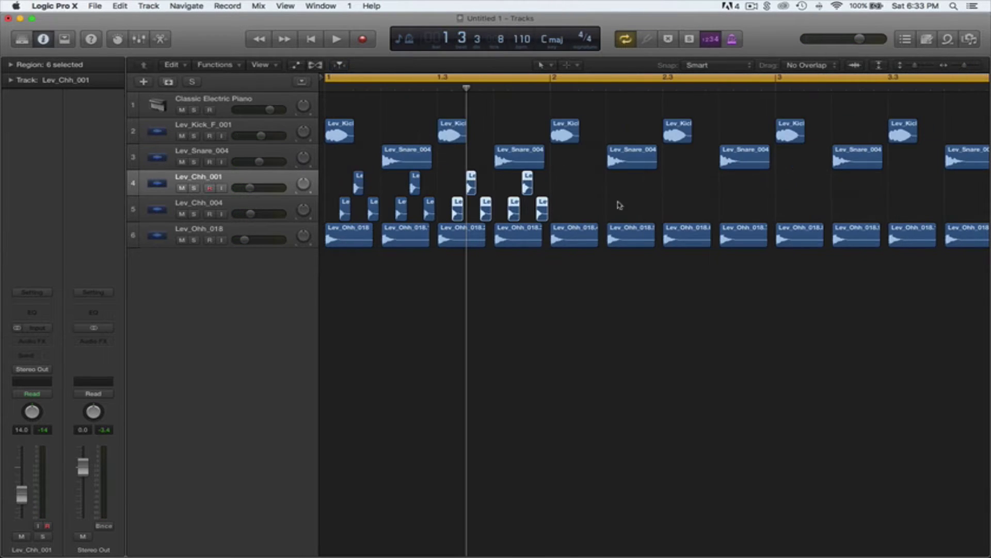
mouse_move(587, 220)
mouse_down()
mouse_move(344, 192)
mouse_move(576, 213)
mouse_up()
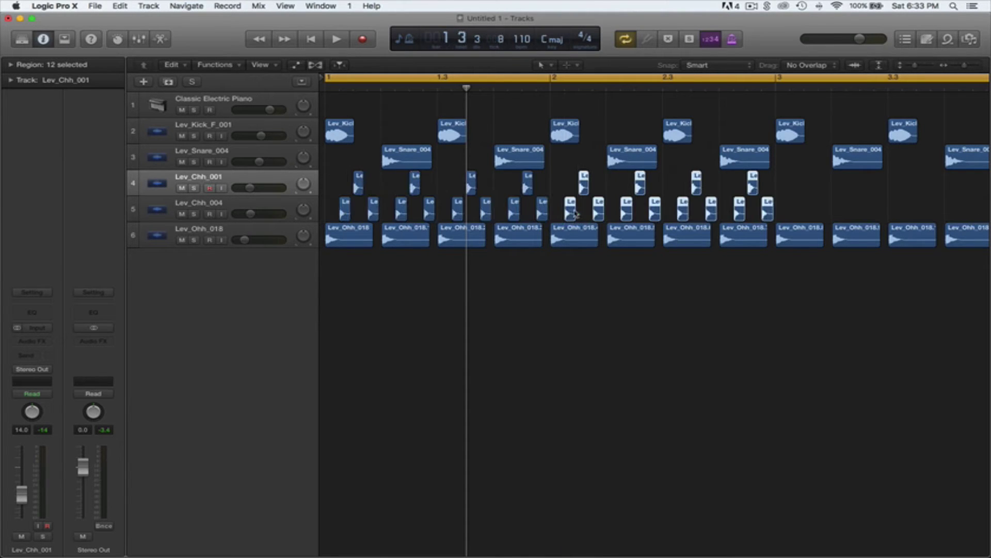
drag(811, 214, 331, 175)
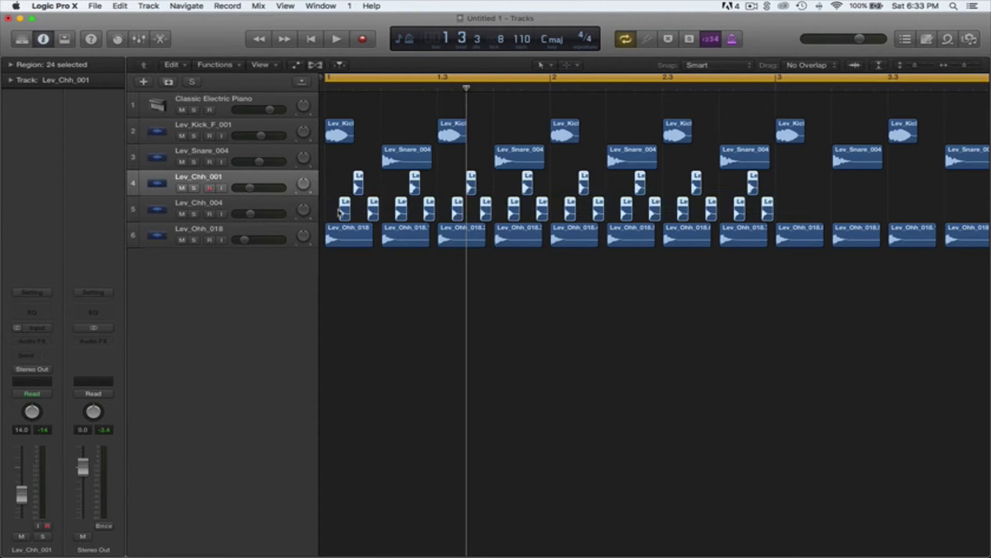
drag(344, 212, 795, 209)
scroll(796, 210, right, 5)
scroll(796, 212, left, 5)
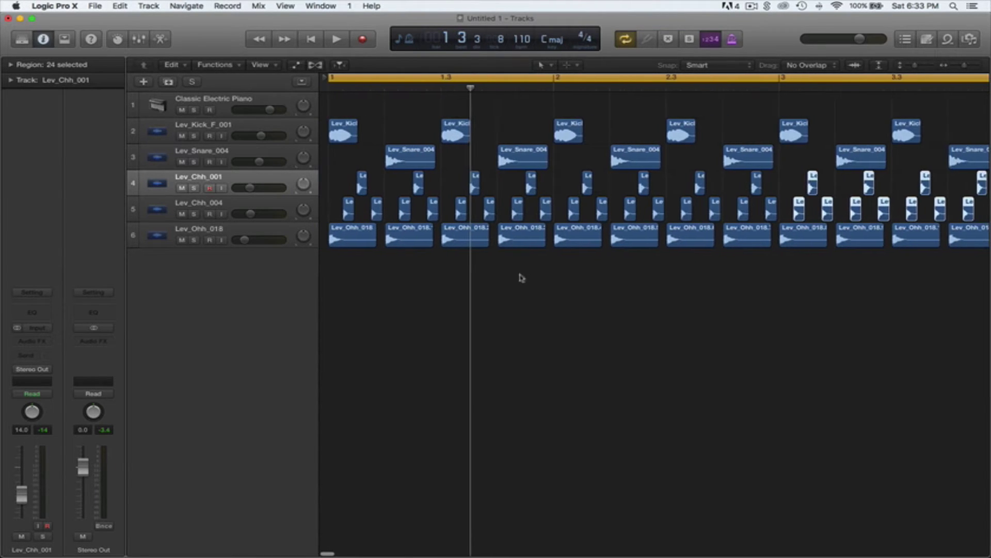
Step: Play back the drum beat, move the Classic Electric Piano track below Lev_Snare_004, and stop playback
click(479, 272)
key(space)
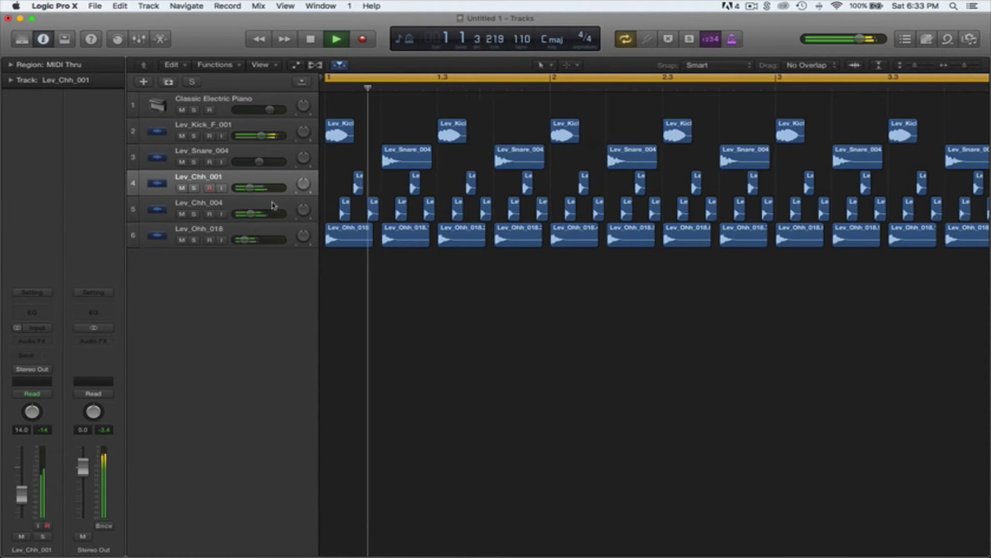
drag(221, 107, 230, 160)
key(space)
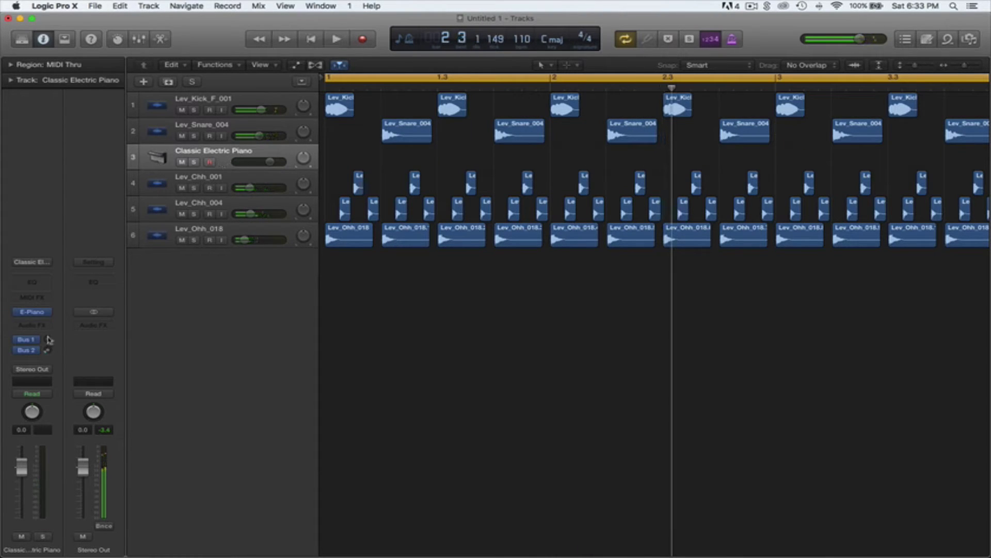
Step: Replace the instrument on the Classic Electric Piano track with Native Instruments Massive, and return to the arrangement
click(48, 313)
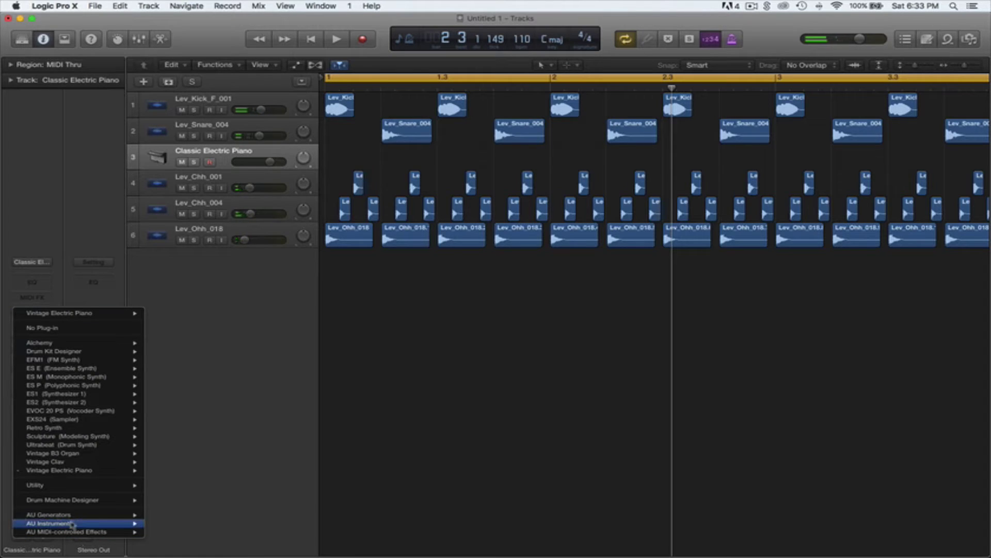
mouse_move(73, 523)
mouse_move(191, 531)
mouse_move(275, 540)
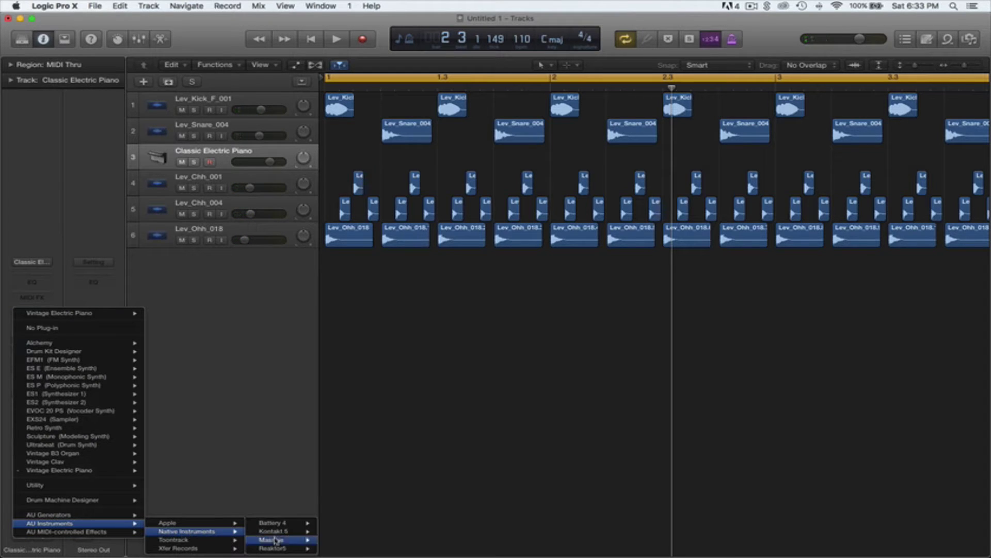
click(341, 548)
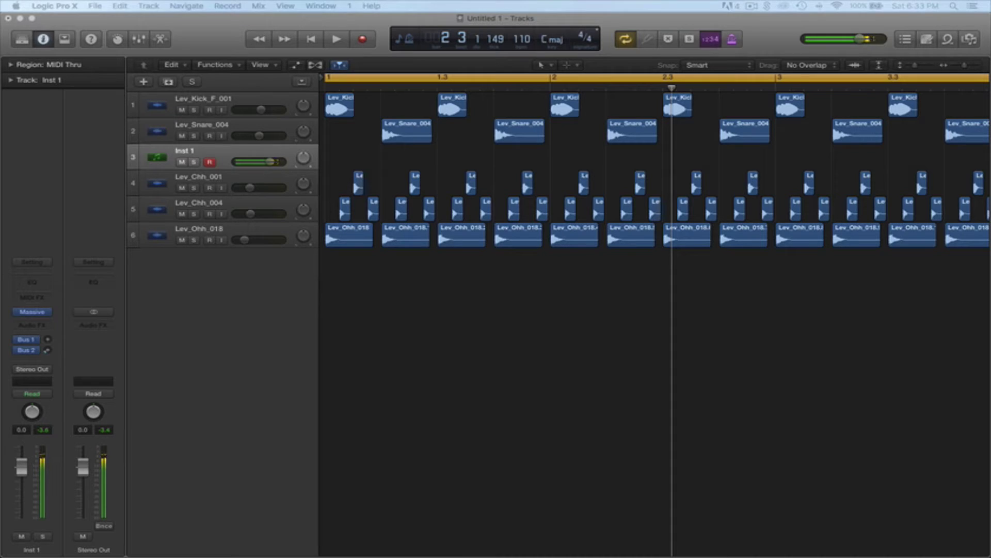
click(347, 273)
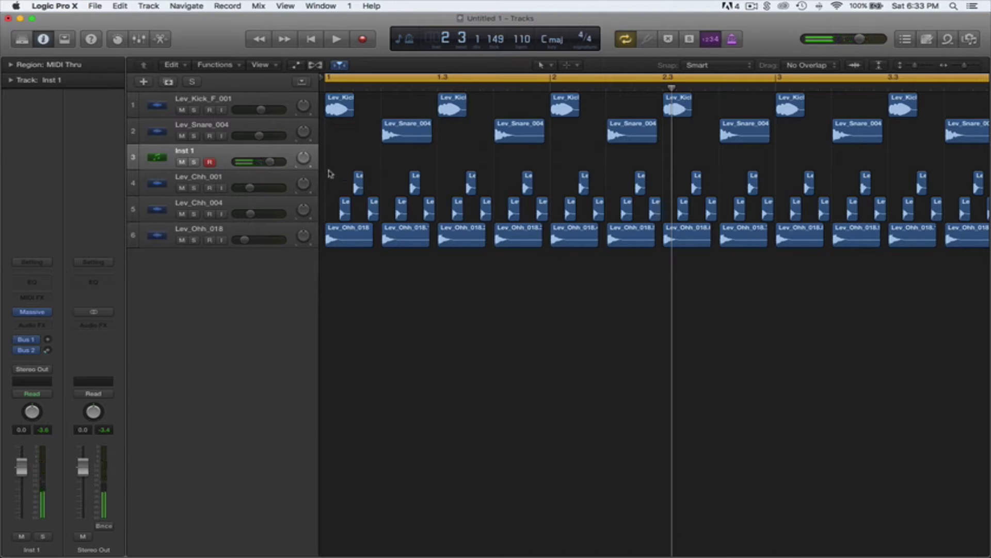
Step: Record a repeating single-note part on the Inst 1 track over the four bars, and quantize all its notes to 1/16 Note
key(r)
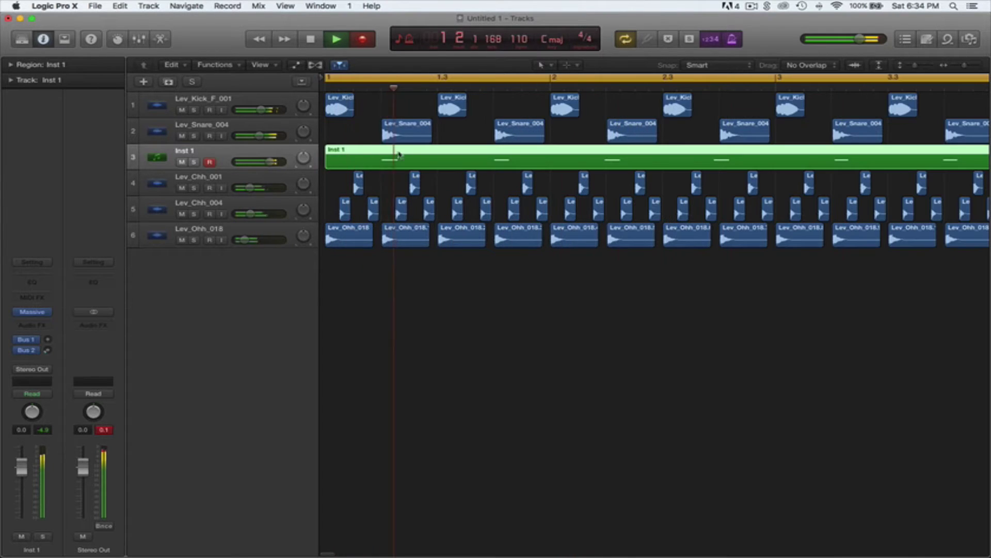
key(space)
key(p)
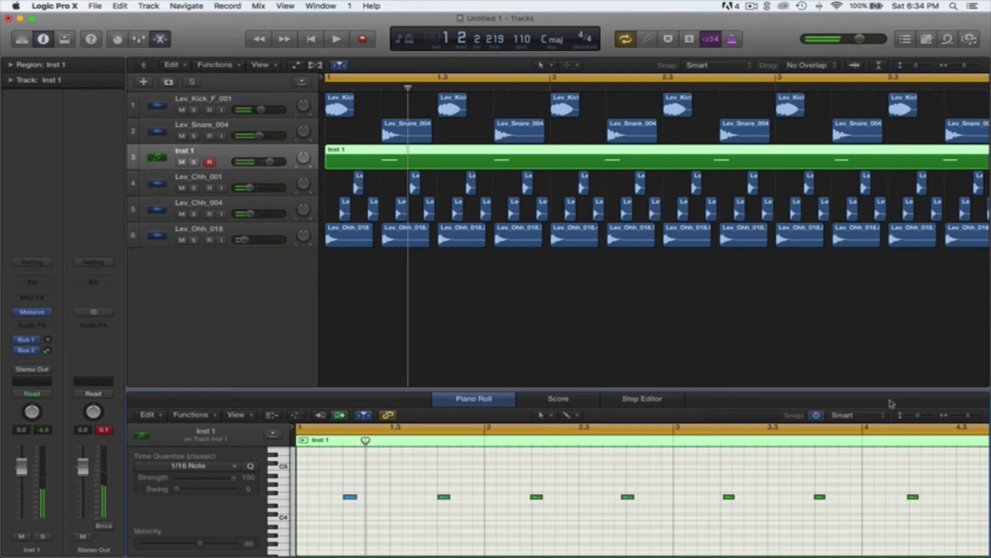
drag(966, 414, 964, 415)
drag(906, 519, 325, 459)
click(251, 466)
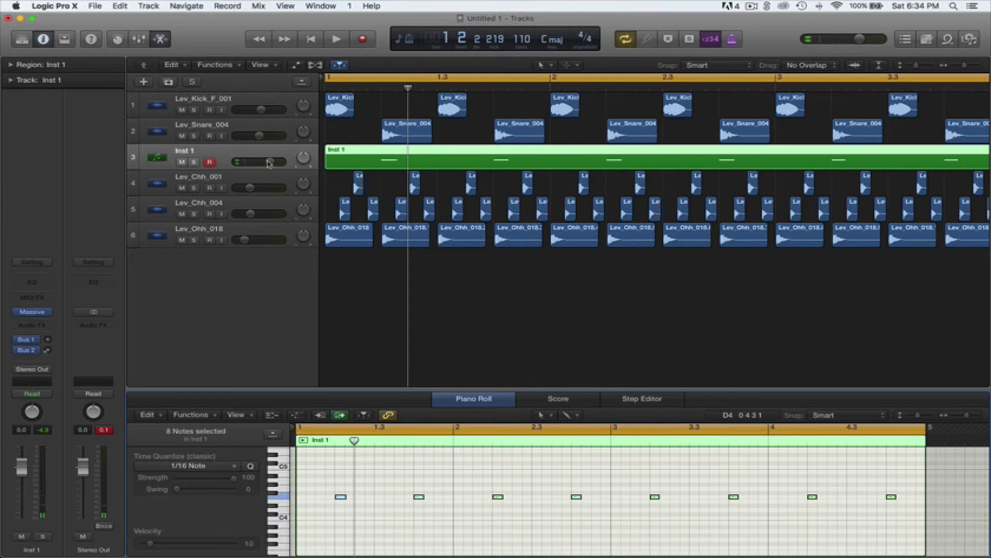
Step: Lower the Inst 1 track to -14.4 dB, and add and shape a Channel EQ on it during playback
drag(270, 162, 250, 162)
click(36, 286)
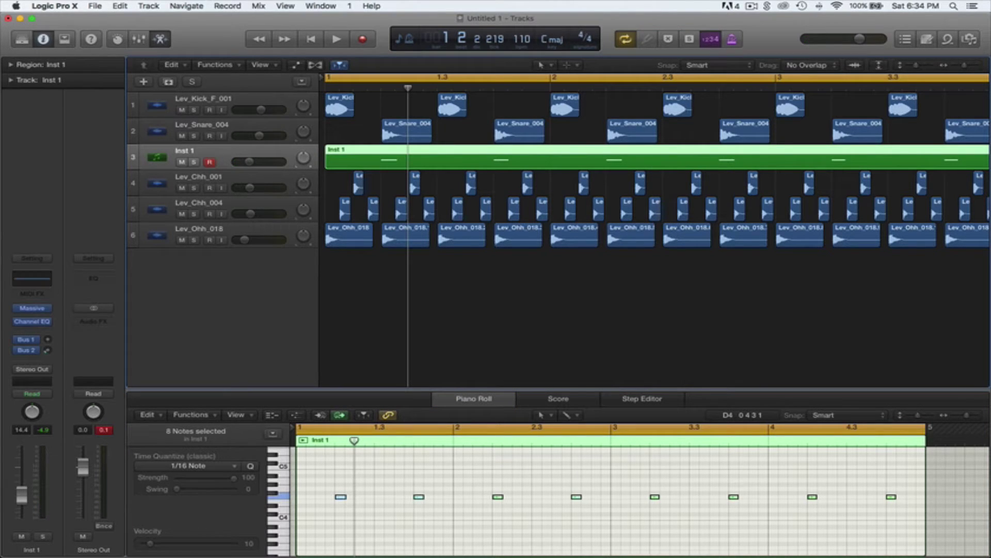
key(space)
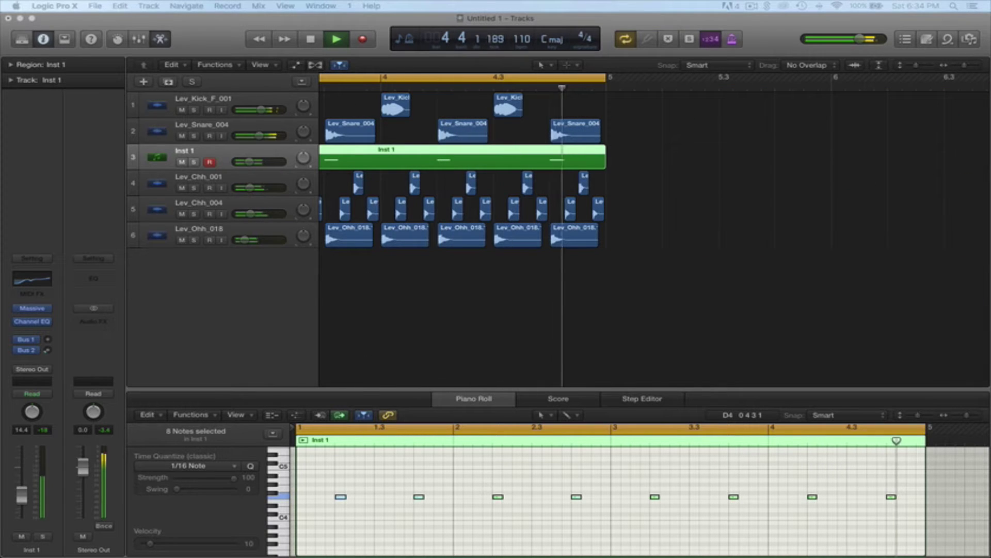
click(127, 208)
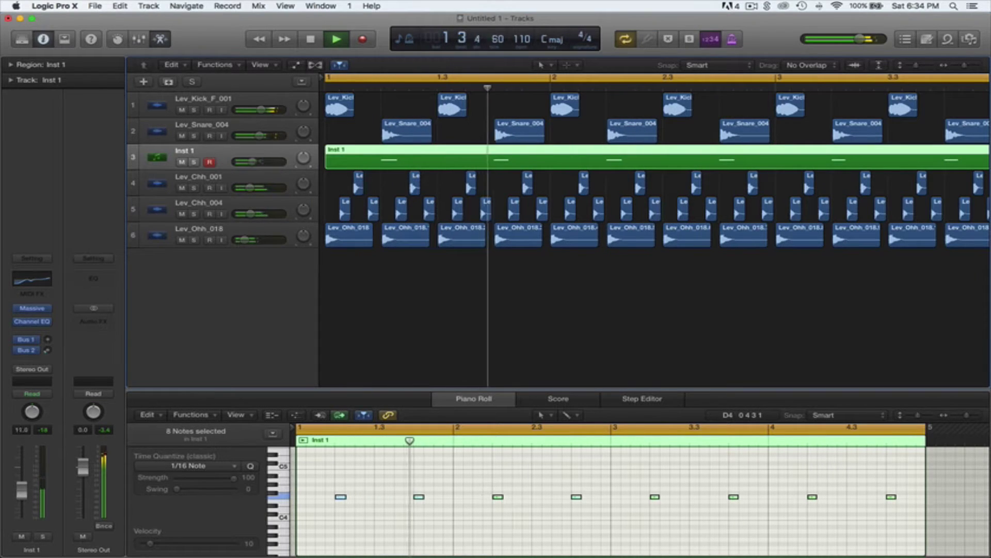
Step: Insert the stereo Xfer Records LFOTool after the Channel EQ on the Inst 1 track, and stop playback
click(33, 330)
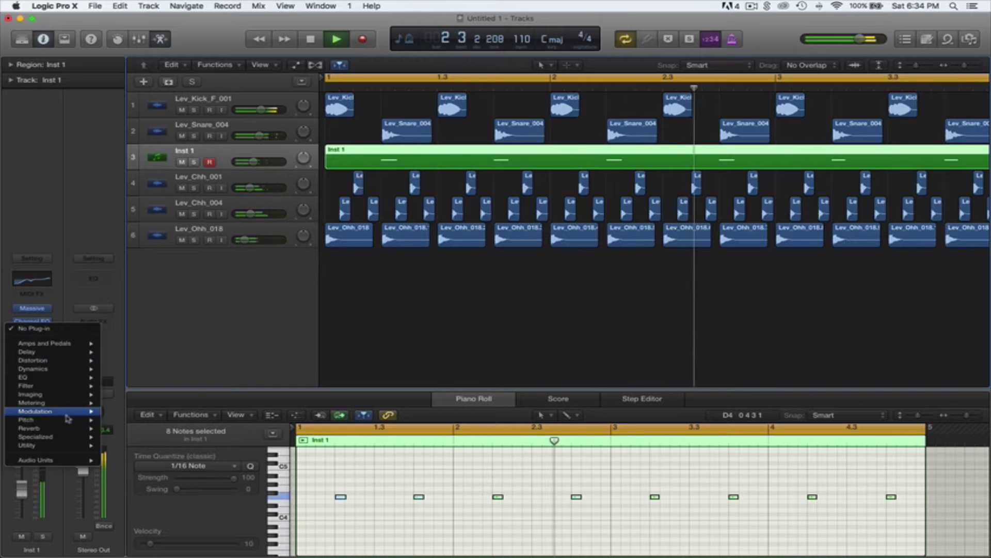
mouse_move(36, 459)
mouse_move(144, 511)
mouse_move(230, 511)
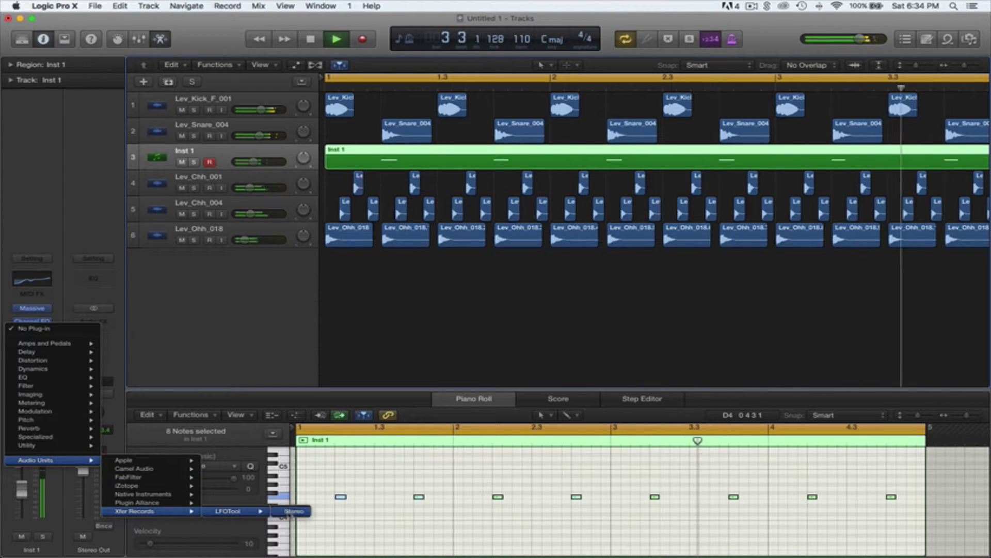
click(289, 511)
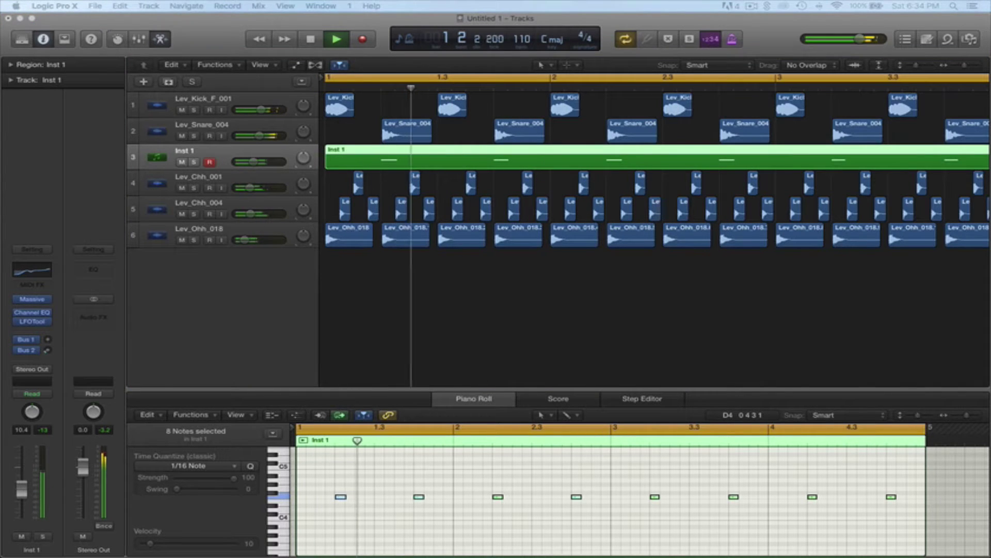
key(space)
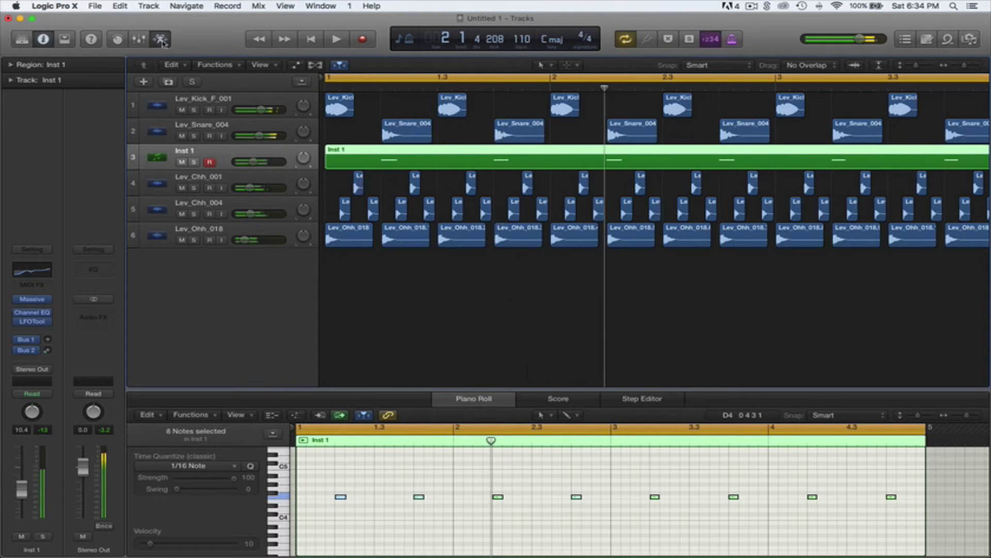
Step: Close the Piano Roll and slightly lower the Lev_Chh_001 and Lev_Chh_004 hi-hat levels while checking the mix in playback
click(469, 401)
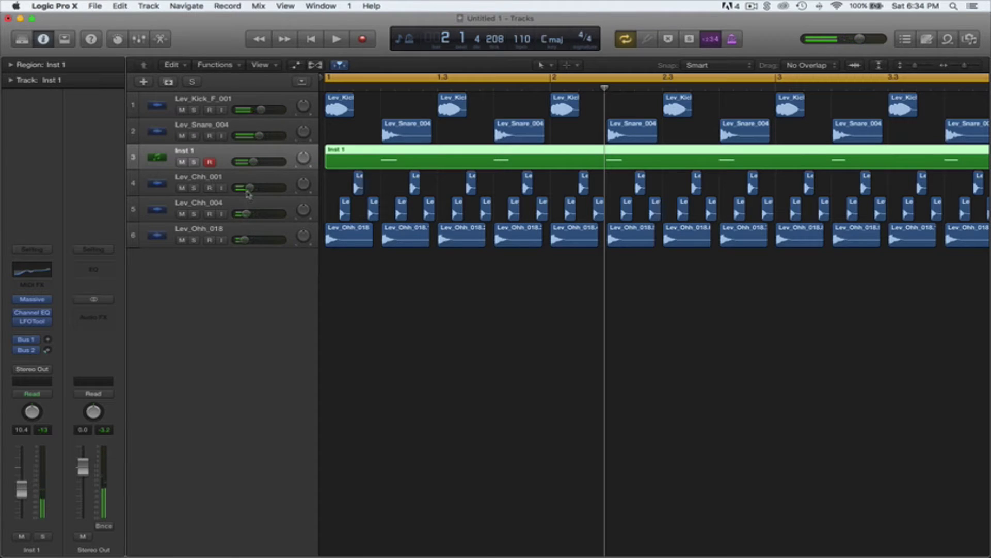
key(space)
click(396, 316)
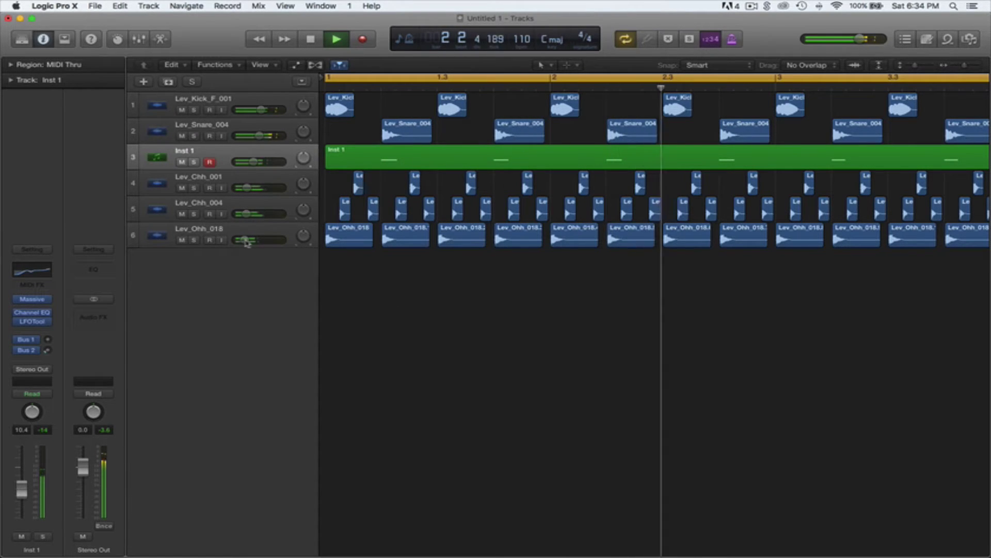
key(space)
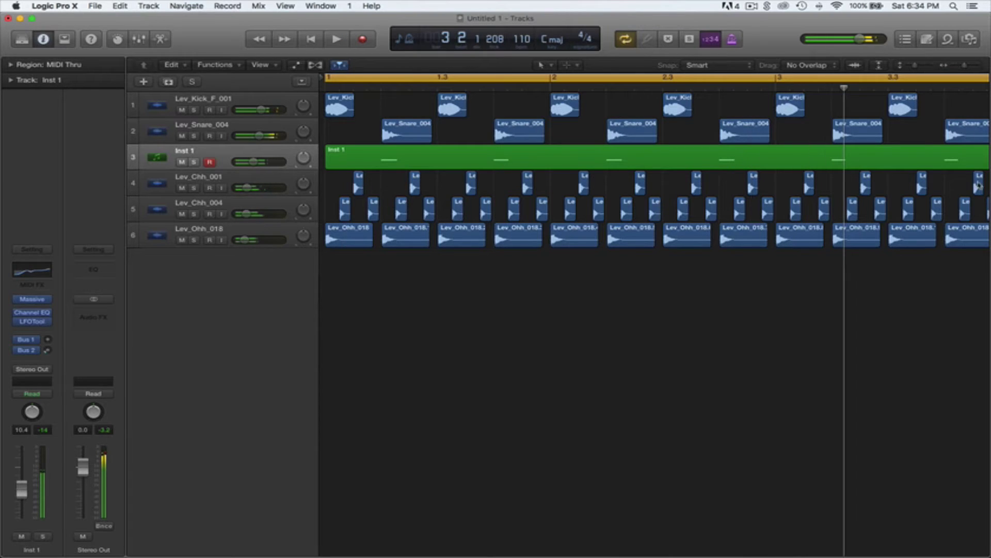
Step: Duplicate all the Lev_Ohh_018 regions half a beat later across the four bars, and play back the beat
key(super+Left)
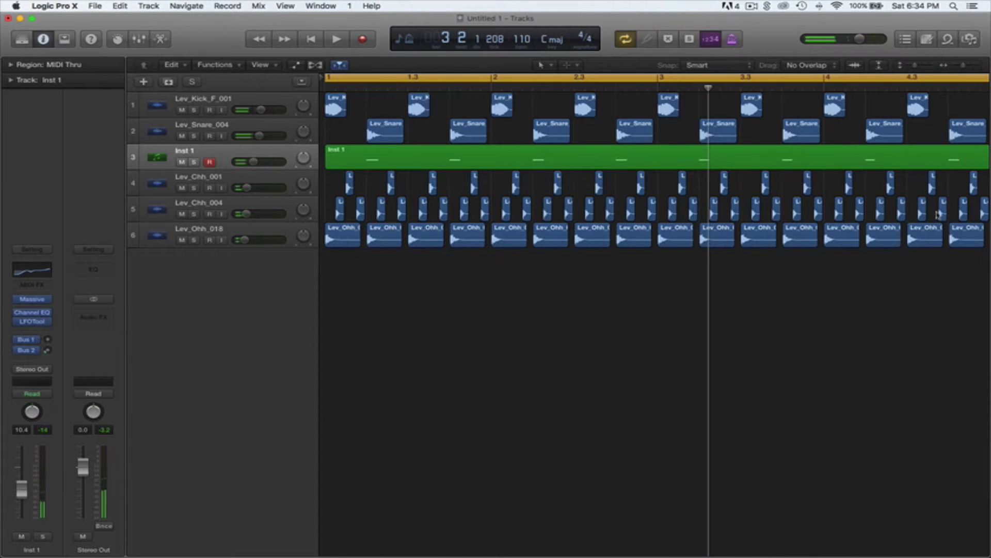
drag(938, 214, 151, 258)
scroll(443, 296, left, 4)
mouse_move(358, 244)
mouse_down()
mouse_move(338, 245)
mouse_move(354, 243)
mouse_up()
key(space)
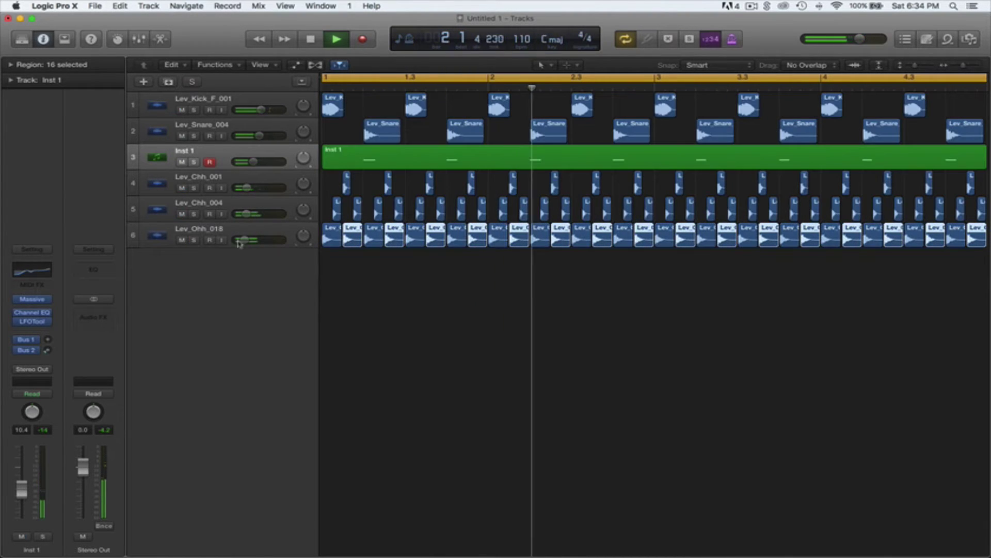
Step: Stop playback, add a new software instrument track with the default patch, and move it above Lev_Kick_F_001 in the track list
click(363, 256)
key(space)
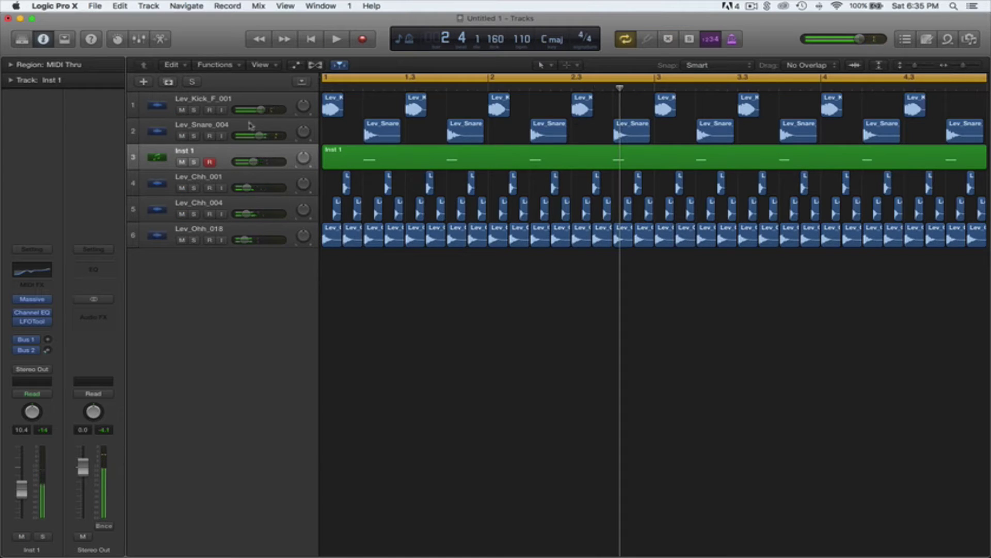
click(144, 82)
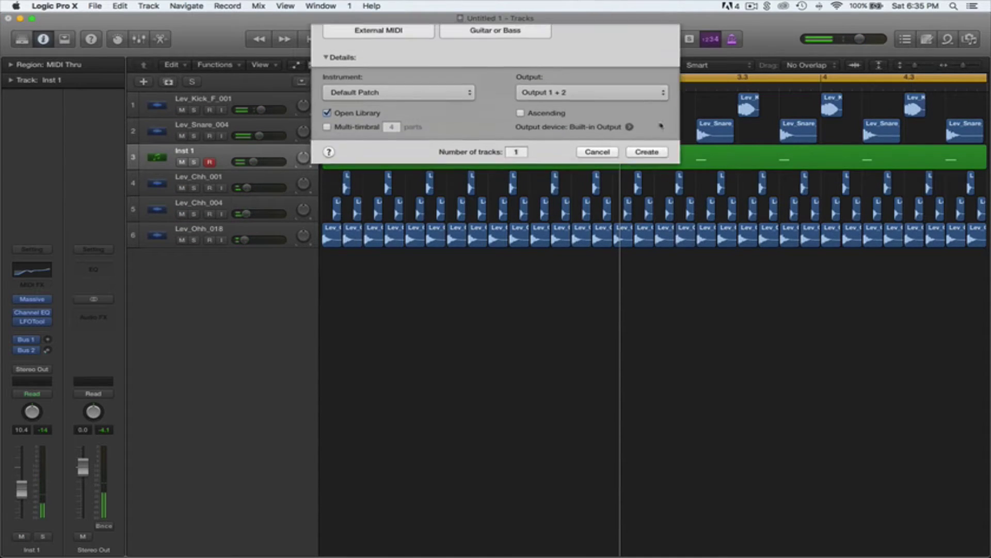
click(647, 184)
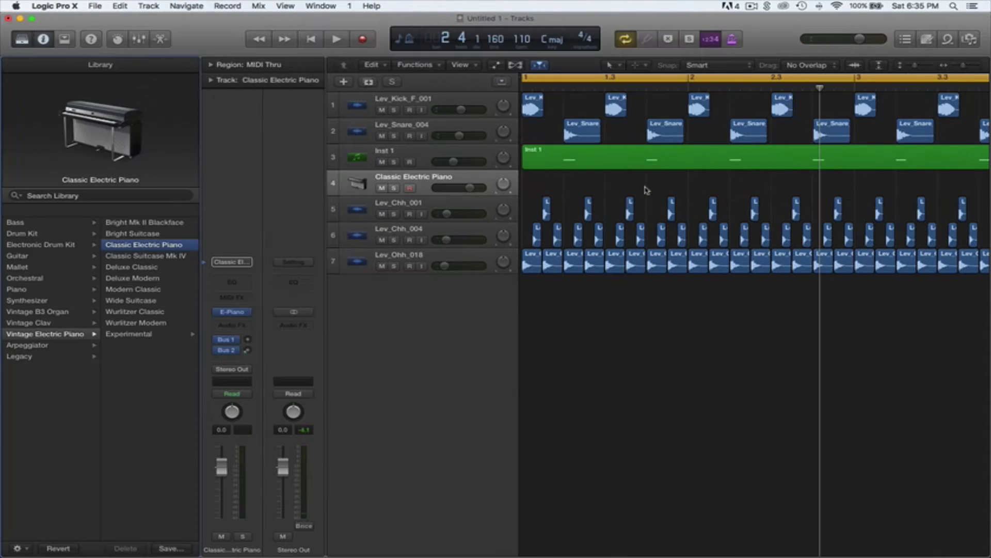
drag(437, 181, 434, 101)
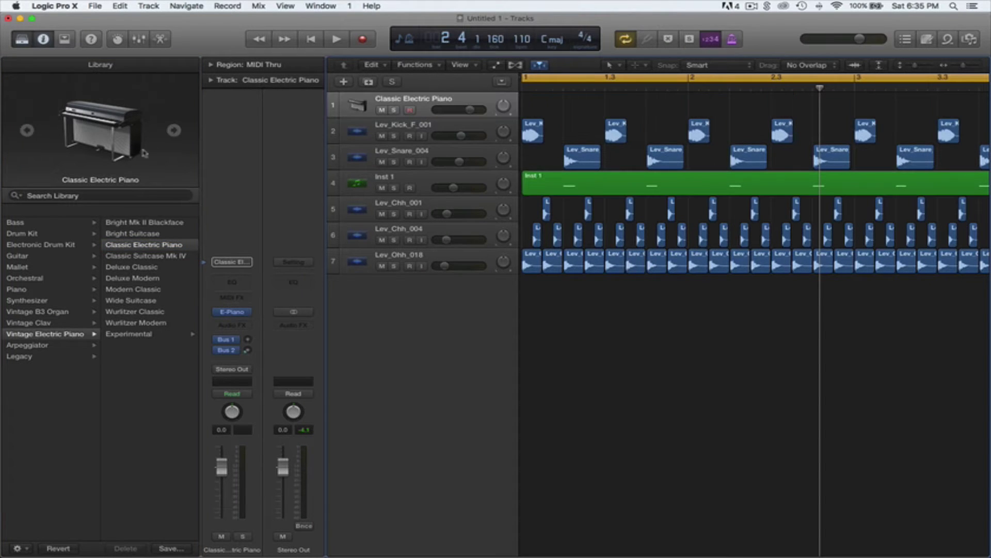
Step: Close the Library and replace the new track's electric piano with the Native Instruments Massive synth
click(21, 39)
click(33, 311)
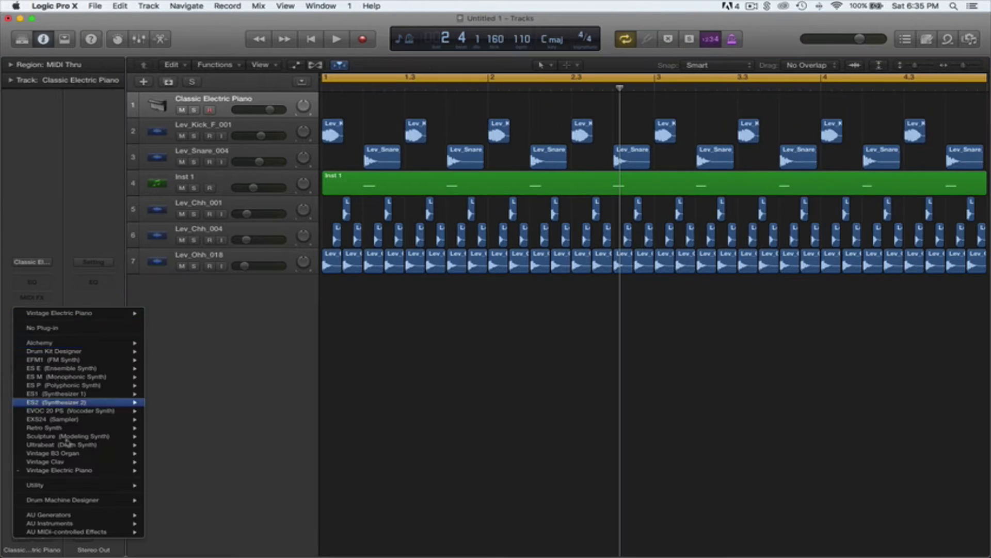
mouse_move(61, 523)
mouse_move(182, 532)
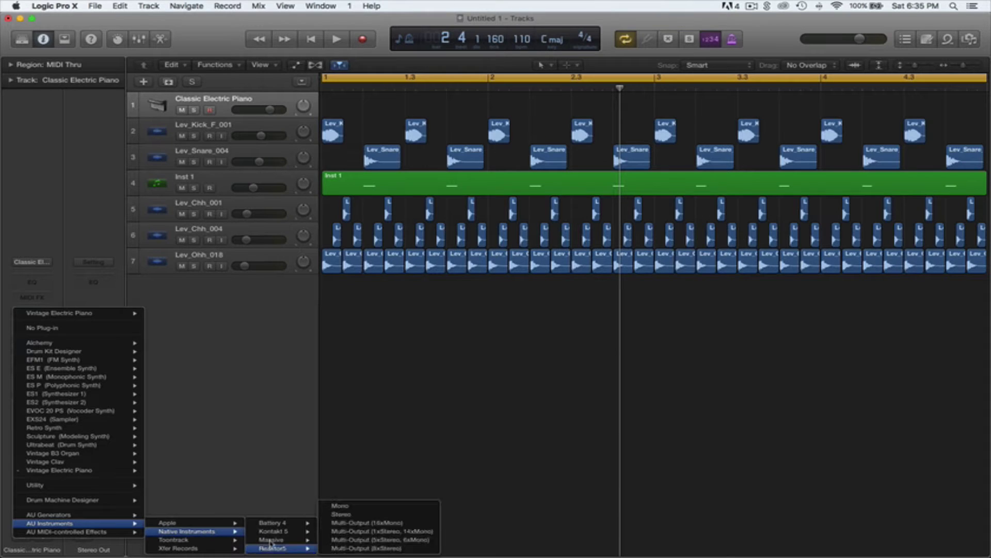
click(230, 395)
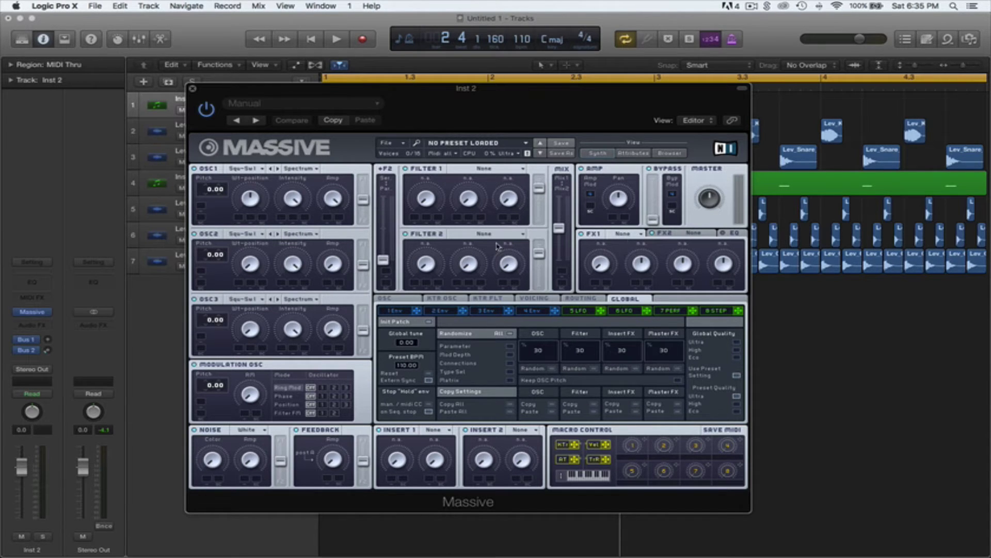
Step: Set Massive's OSC1 to the Scrap Yard wavetable in Bend -/+ mode, and adjust its wavetable position and intensity
click(253, 170)
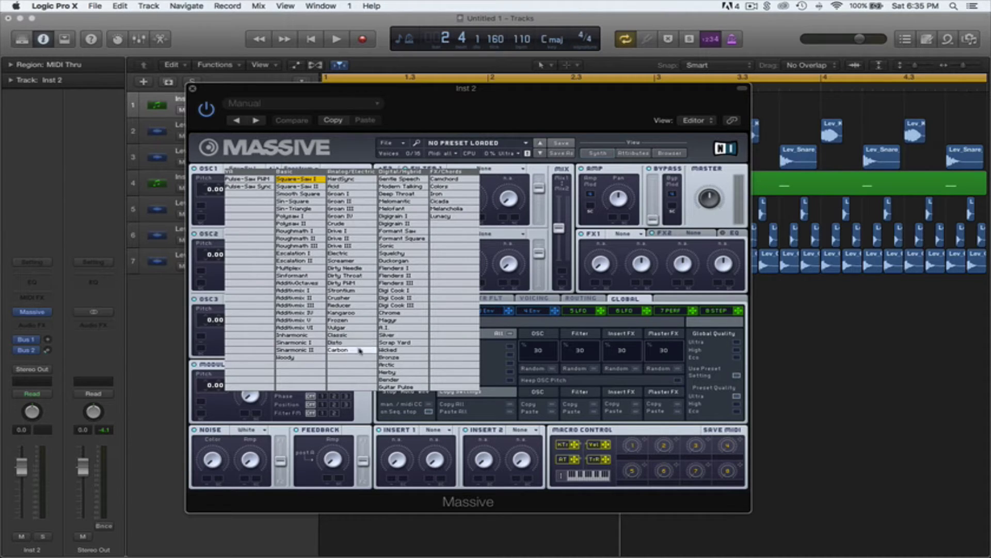
click(397, 342)
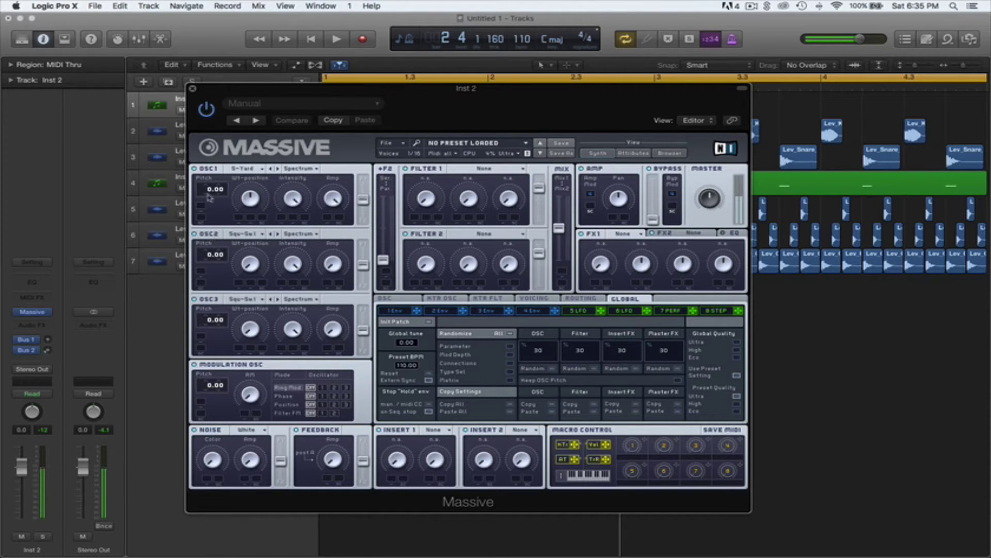
drag(248, 192, 251, 187)
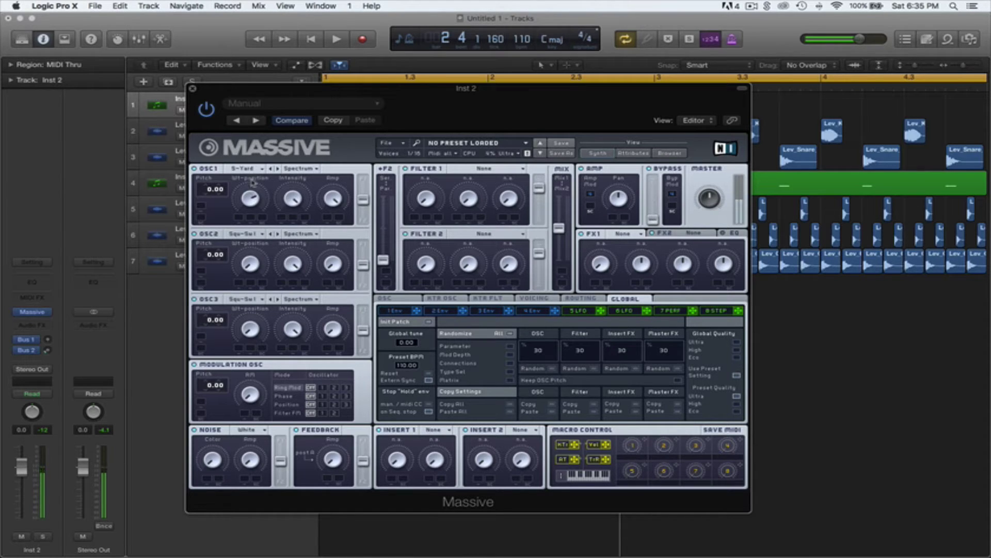
click(288, 169)
click(293, 201)
Step: Shape envelope 4 with a full sustain level, a shorter attack and a shorter release
click(519, 313)
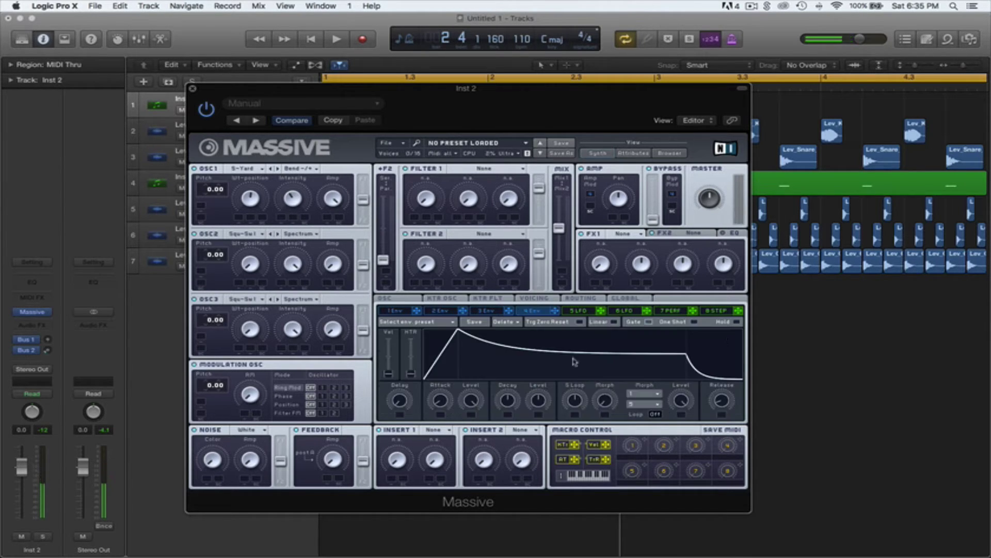
drag(545, 404, 543, 361)
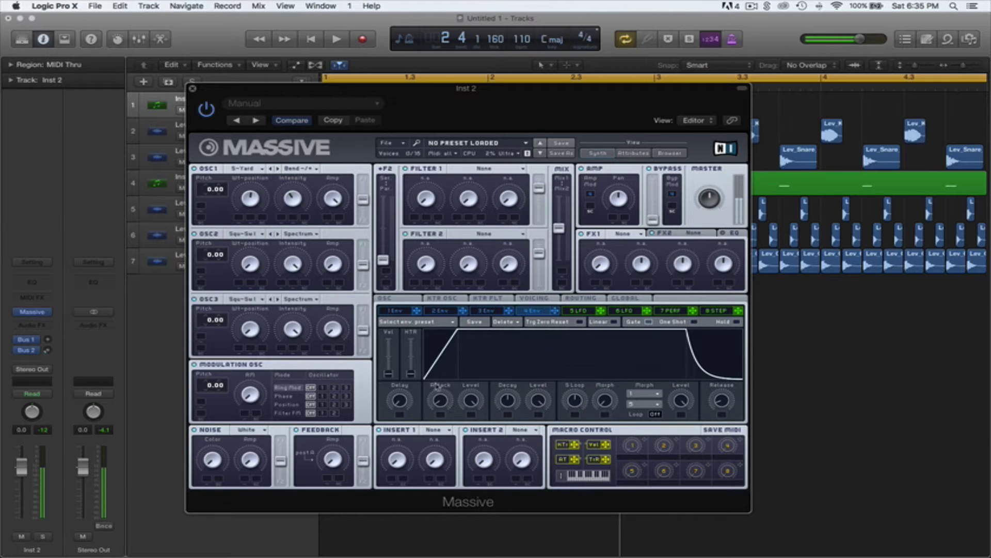
drag(439, 398, 445, 422)
drag(720, 398, 729, 437)
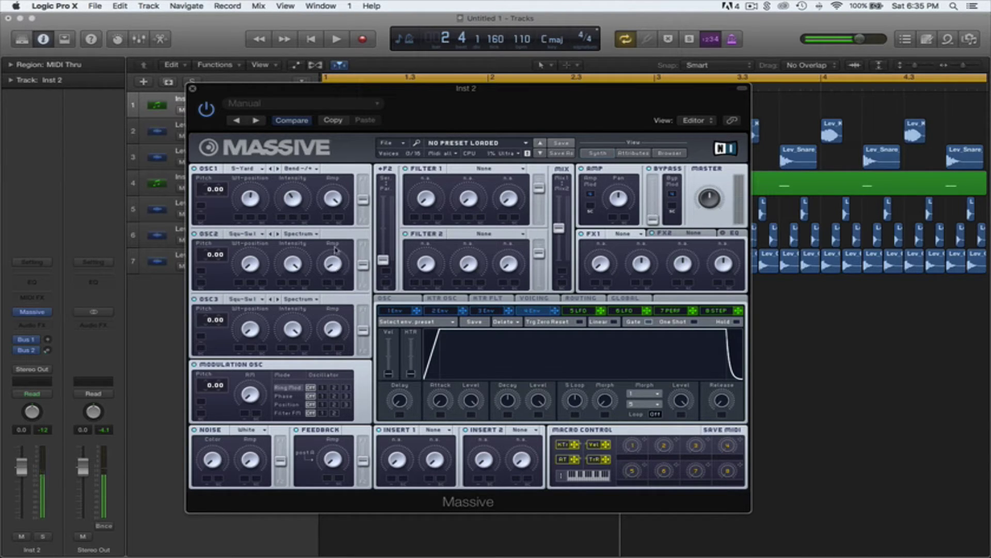
Step: Bring OSC2's amp fully up and set the oscillator to the Carbon wavetable in Bend + mode
drag(335, 250, 334, 129)
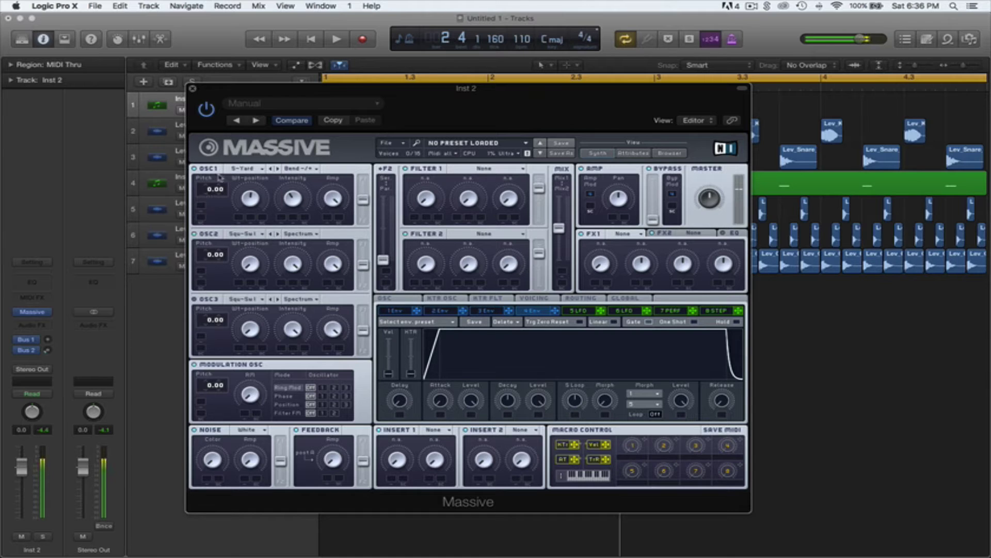
click(246, 234)
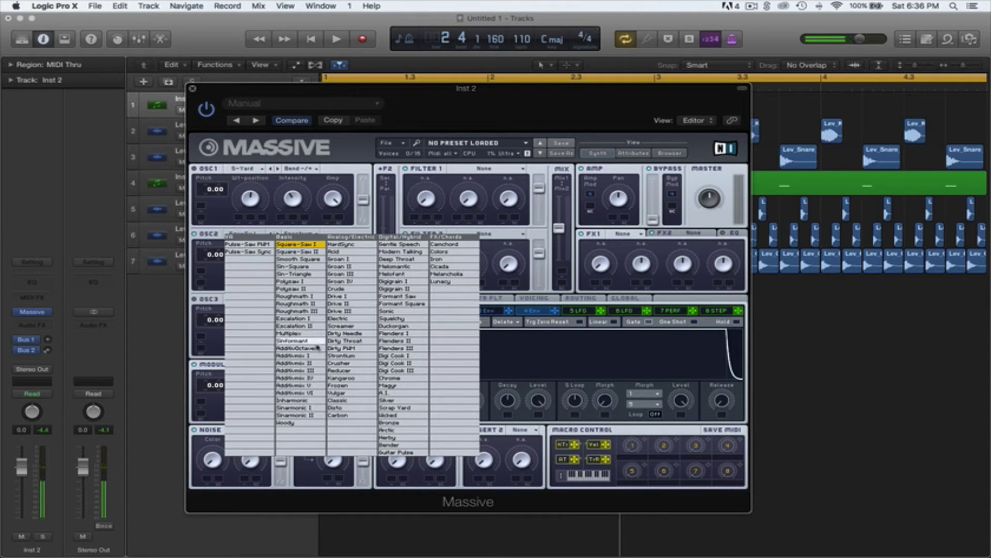
click(339, 415)
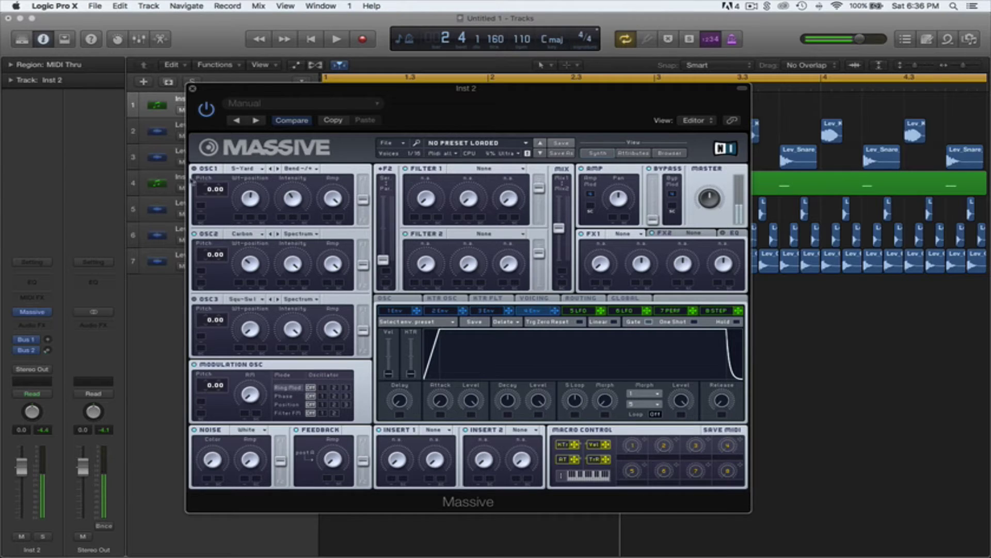
click(299, 234)
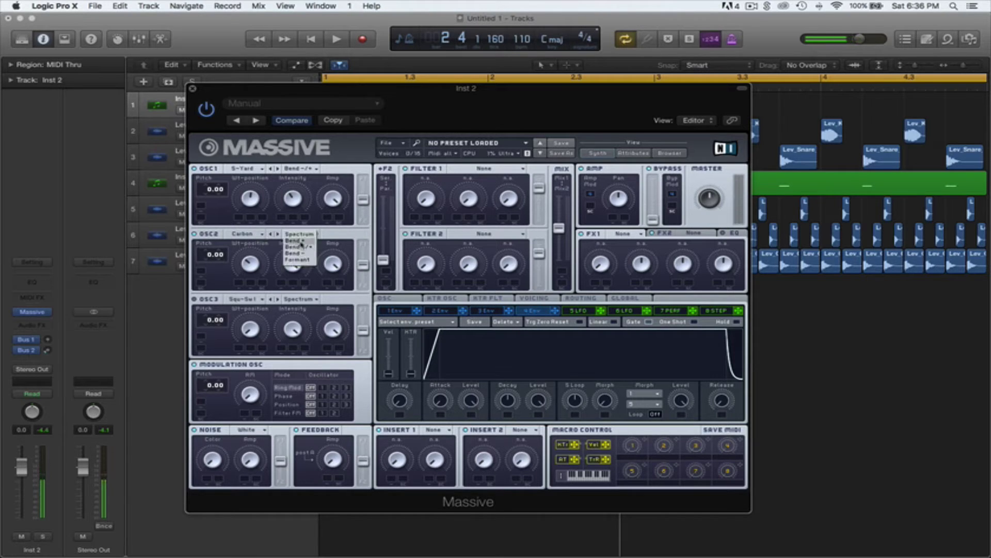
click(302, 241)
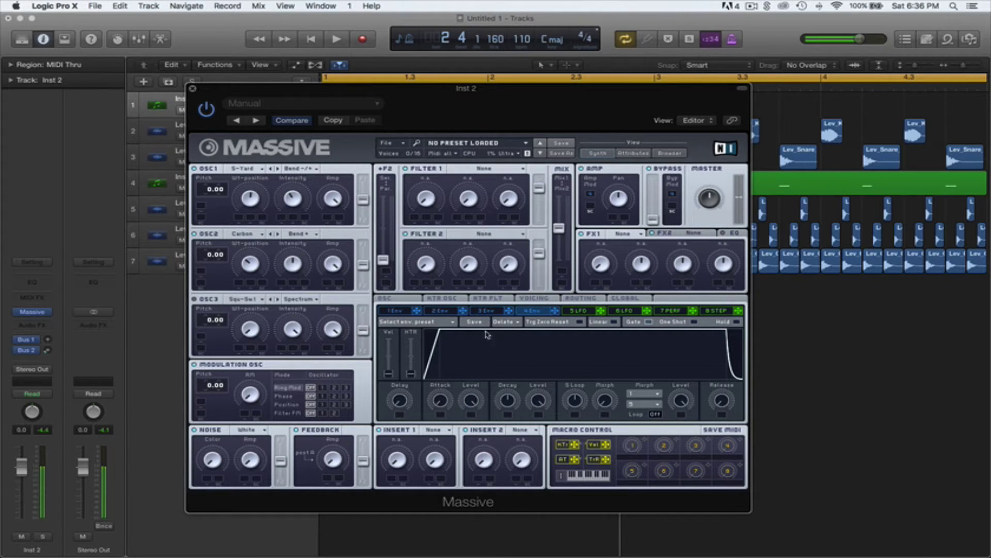
Step: Modulate OSC2's intensity with envelope 1, shaped with a short attack and a decay falling to zero level
click(404, 312)
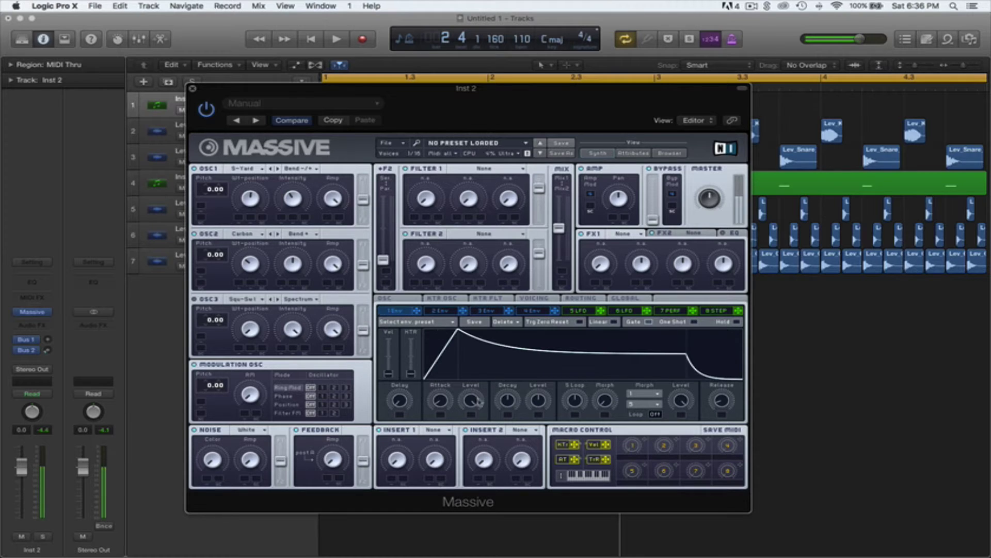
drag(441, 402, 441, 409)
drag(506, 404, 508, 388)
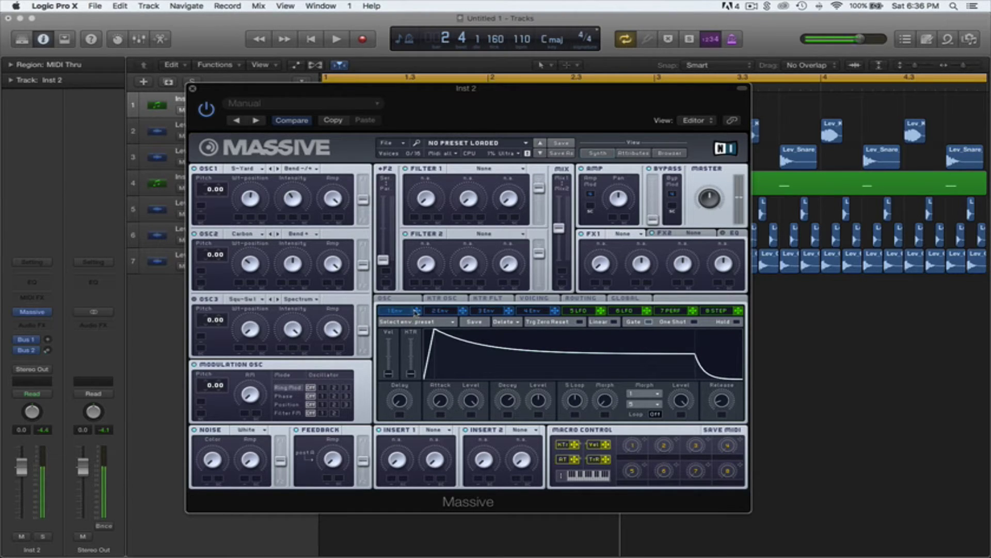
drag(417, 311, 277, 258)
drag(508, 405, 542, 304)
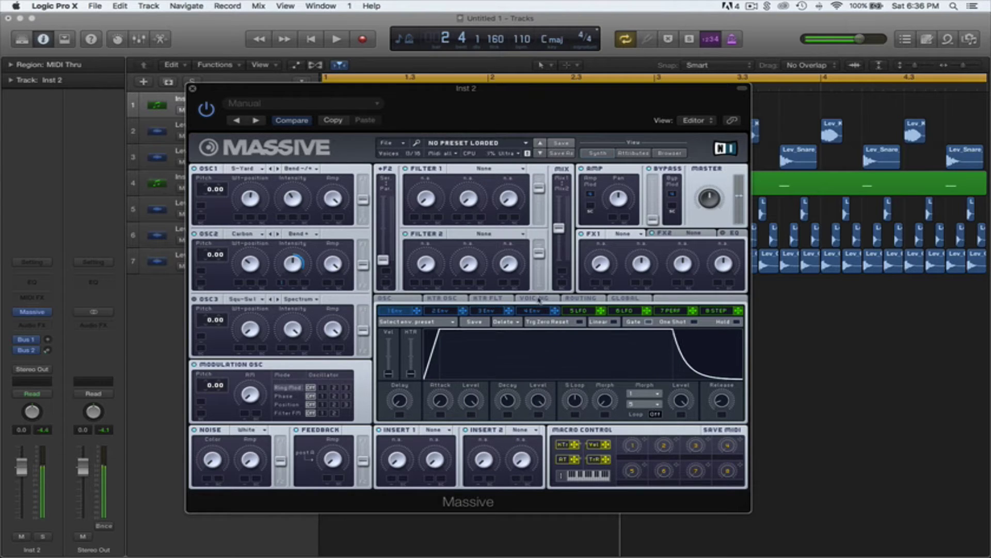
drag(532, 404, 524, 504)
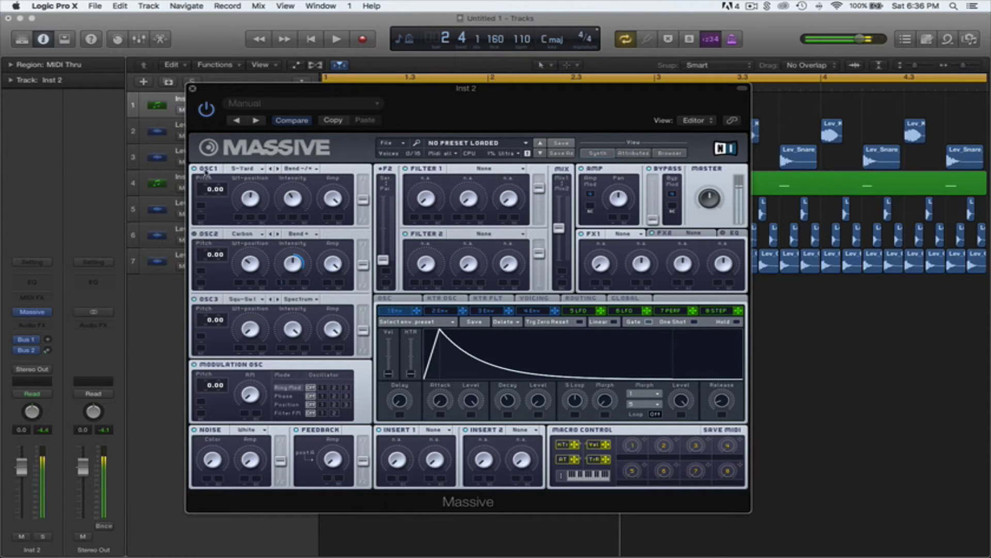
Step: Set OSC3 to the A.I. wavetable in Bend -/+ mode and adjust its wavetable position
click(247, 299)
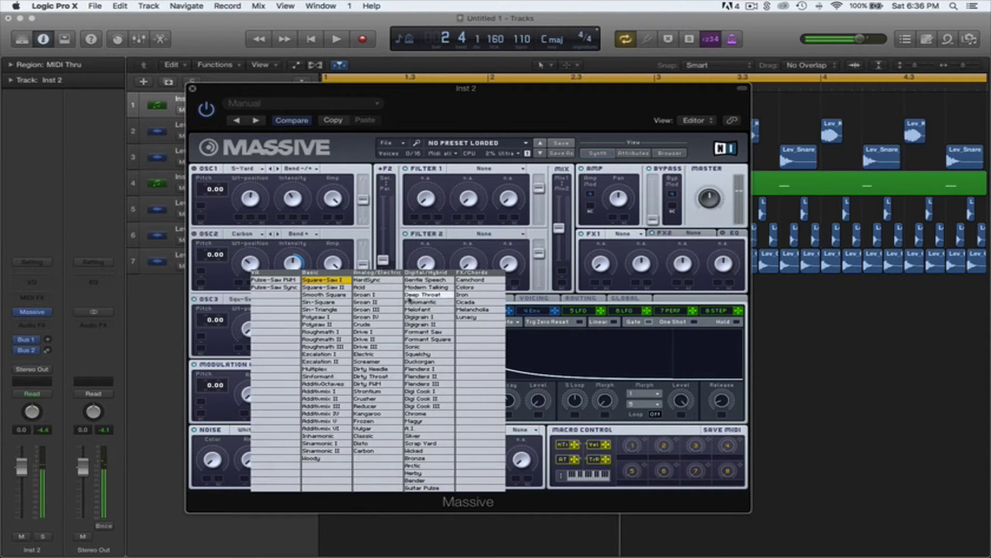
click(413, 429)
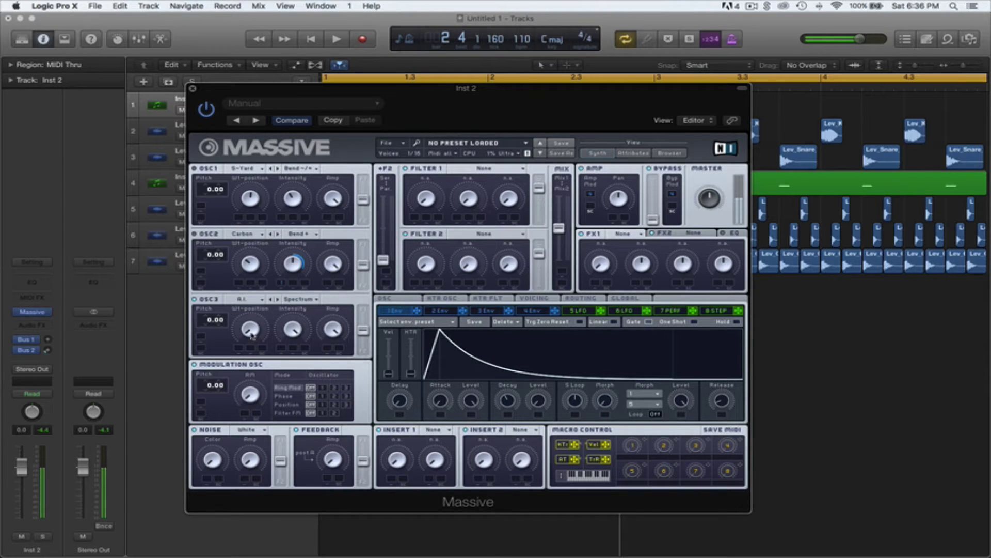
drag(213, 320, 211, 336)
click(297, 299)
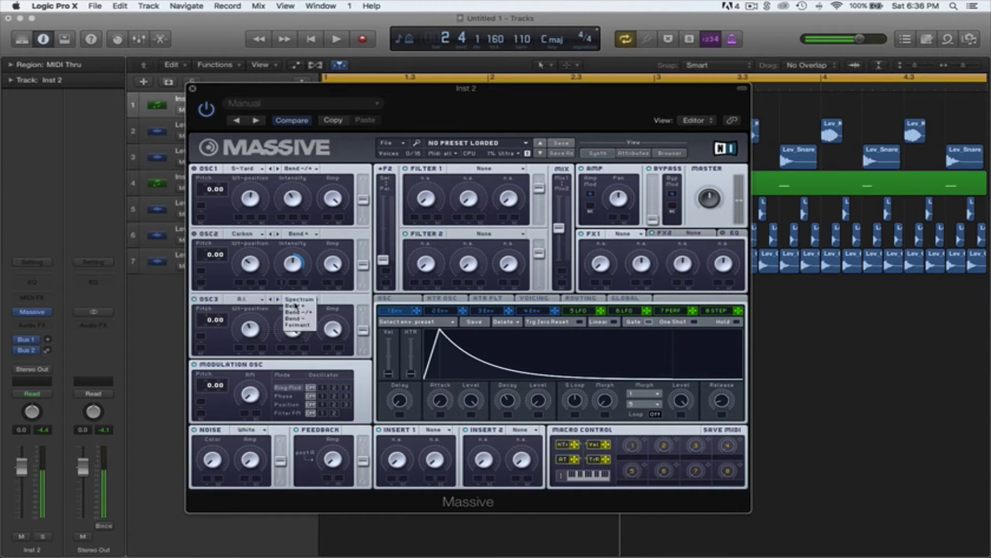
click(298, 312)
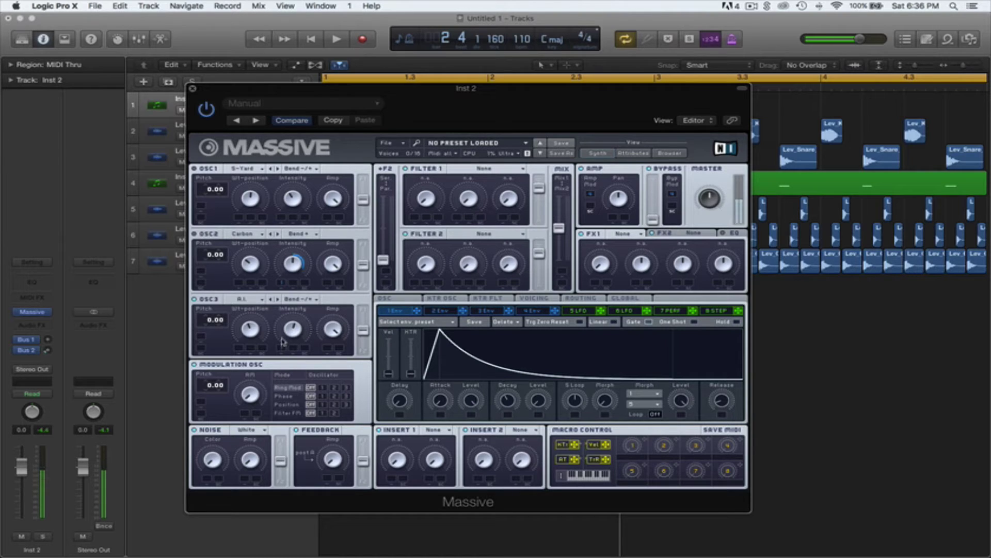
Step: Adjust OSC3's wavetable position and intensity, and modulate both with envelope 1
drag(245, 321, 247, 346)
drag(281, 347, 279, 343)
drag(239, 350, 239, 330)
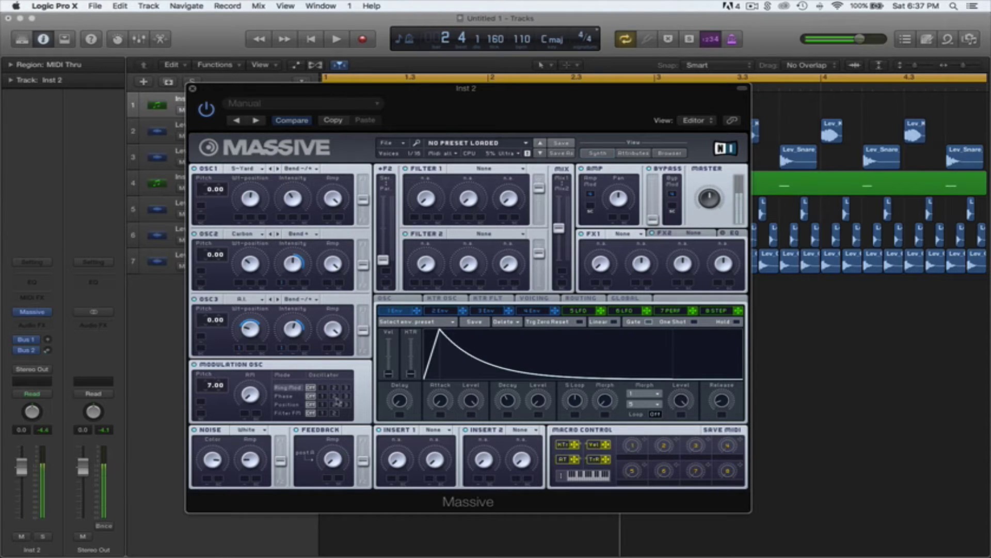
Step: Apply the modulation oscillator's phase modulation to oscillator 2, and set the modulation oscillator's pitch to 12.00
click(320, 399)
click(321, 396)
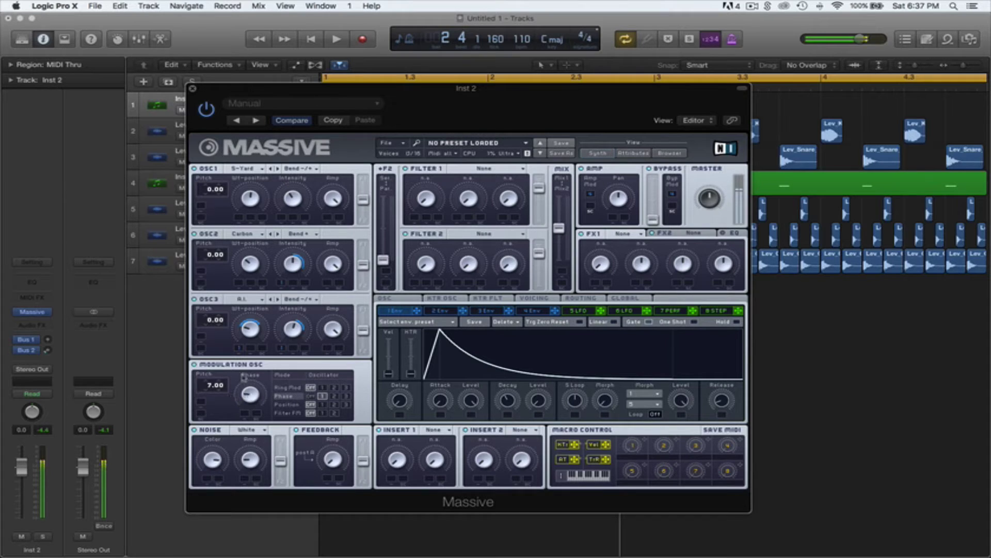
click(332, 396)
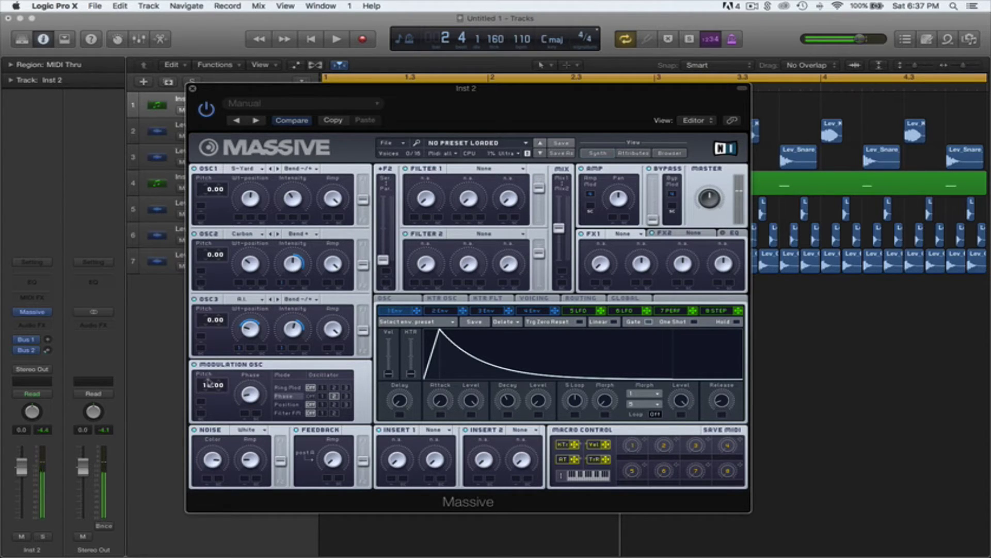
mouse_move(209, 381)
mouse_down()
mouse_move(209, 394)
mouse_move(212, 376)
mouse_up()
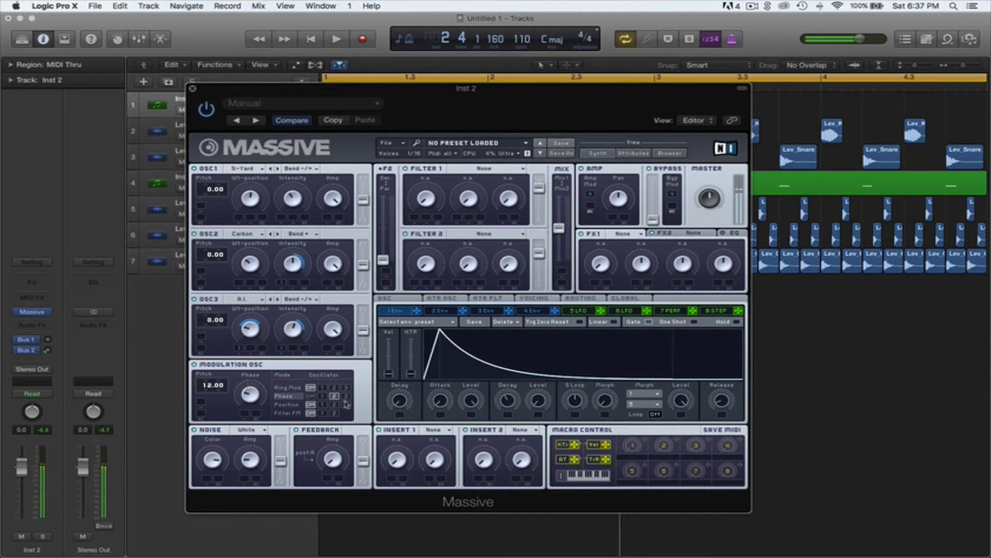
Step: Audition phase modulation on oscillators 3 and 1 and ring modulation on each oscillator, and restore phase modulation on oscillator 2
click(346, 397)
click(322, 395)
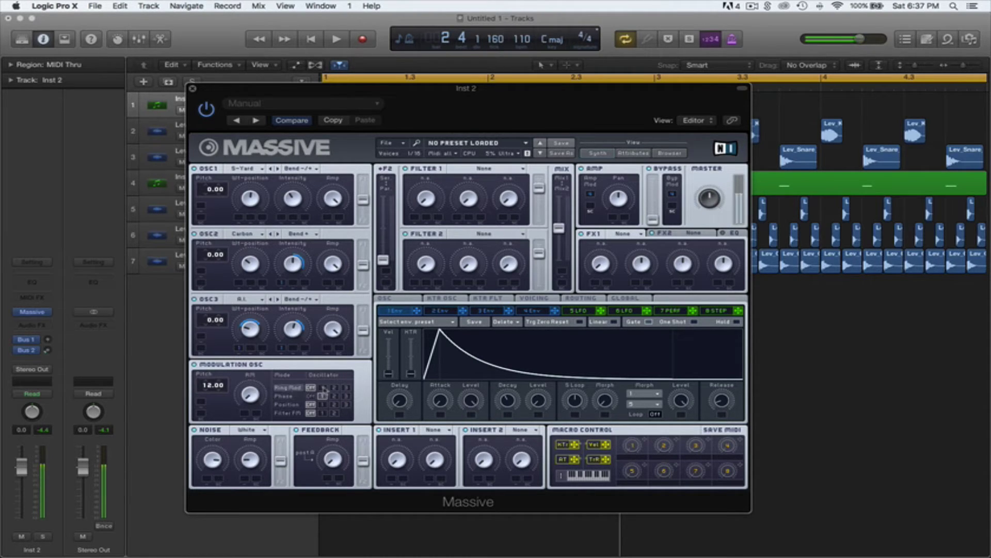
click(323, 387)
click(335, 388)
click(345, 387)
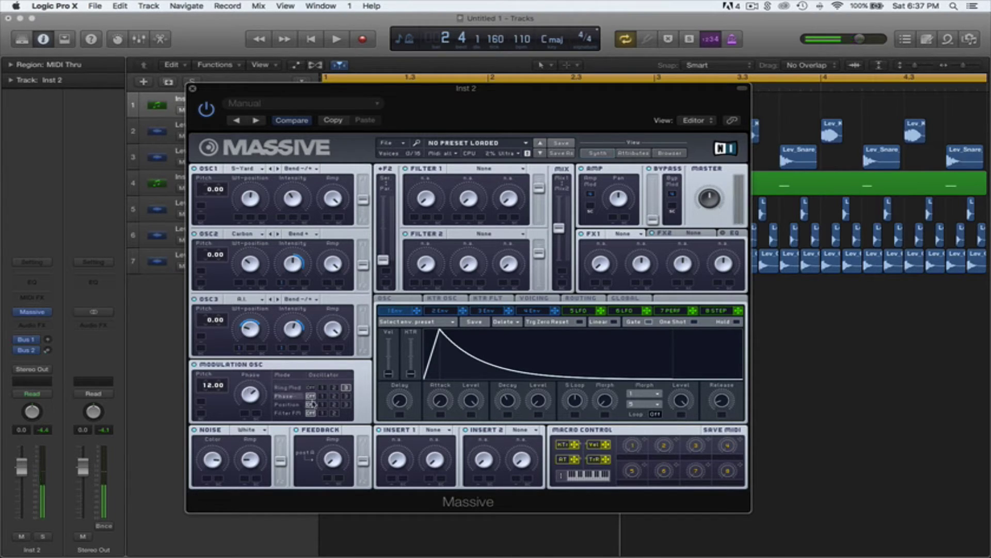
click(334, 395)
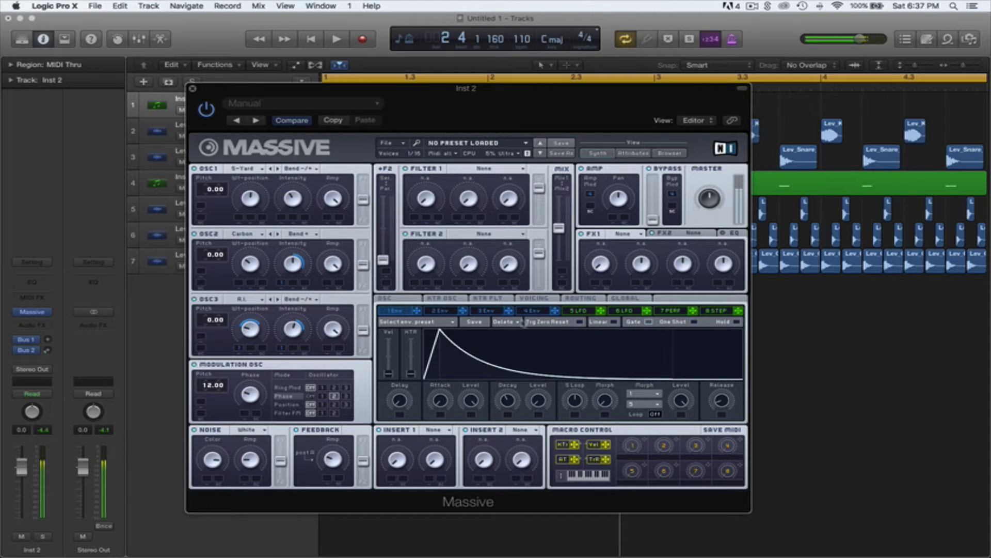
Step: Load the Parabolic Shaper into Insert 1 and adjust its dry/wet and drive amounts
click(532, 299)
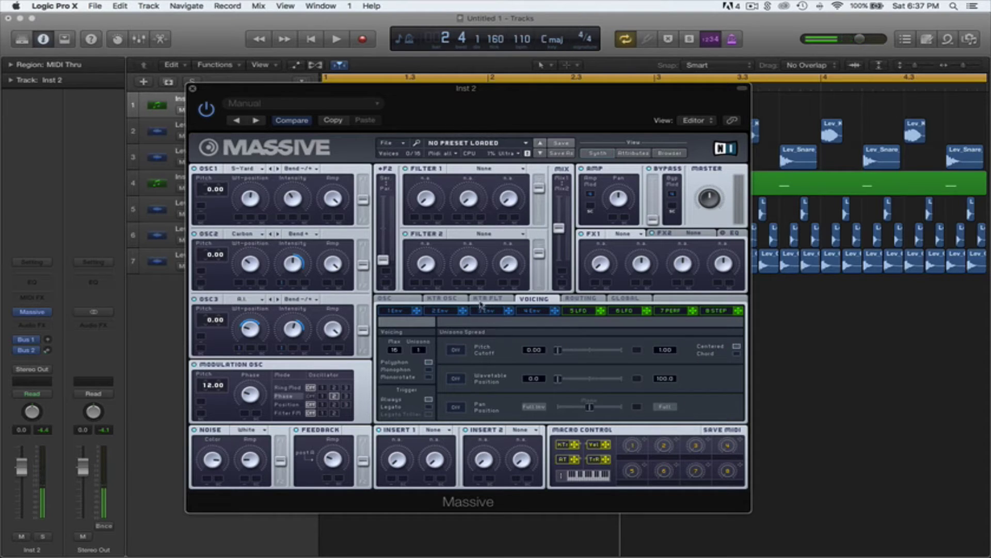
click(397, 299)
click(426, 430)
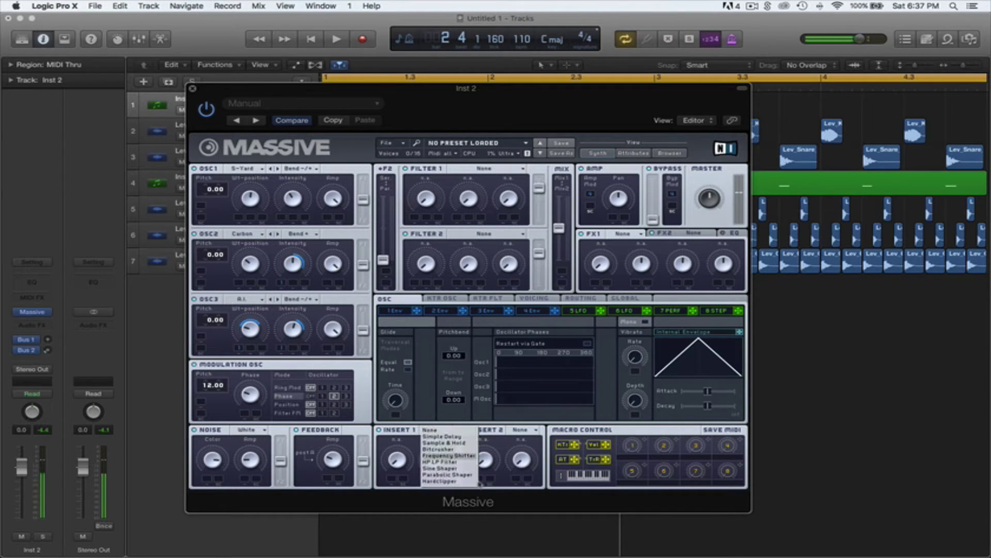
click(449, 479)
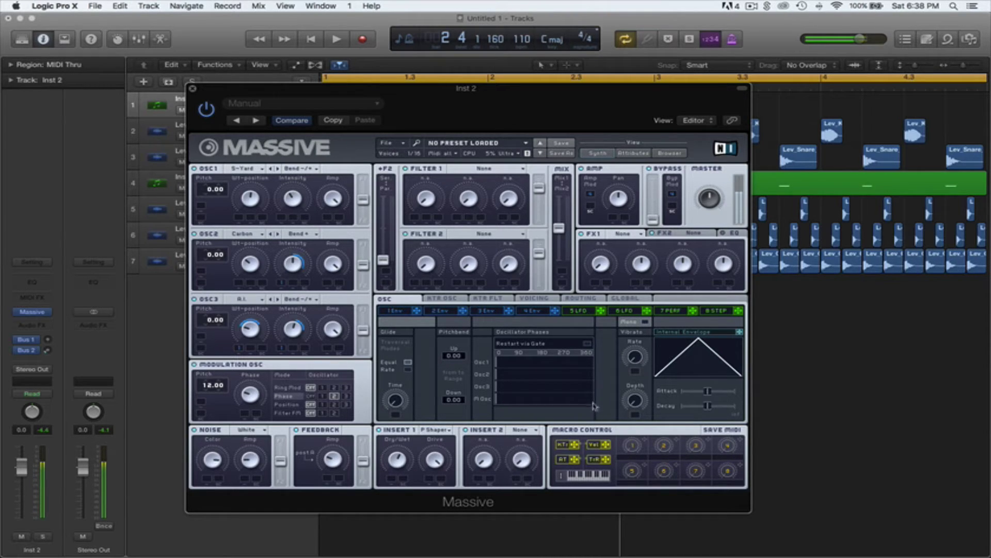
drag(397, 462, 390, 427)
drag(434, 460, 435, 494)
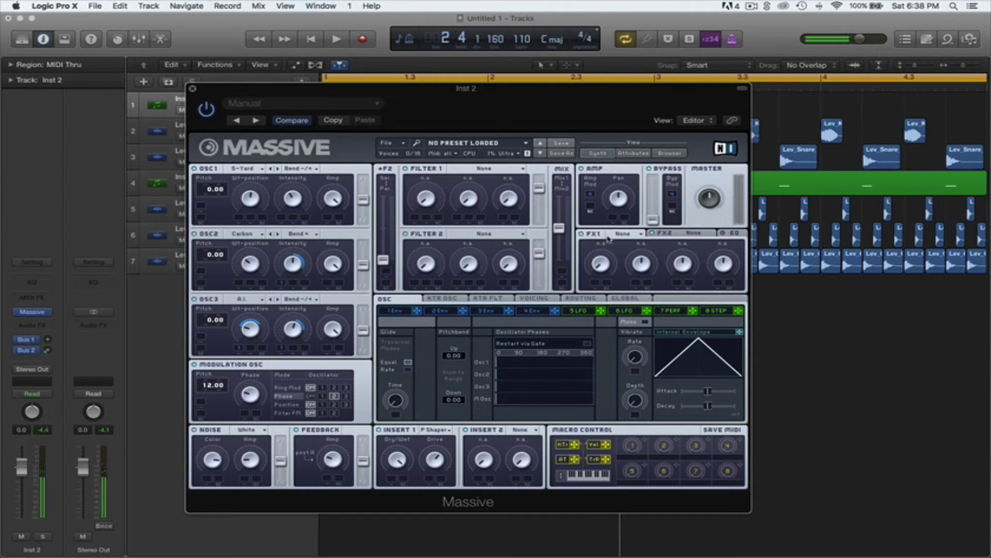
Step: Load the B Tube effect into FX1 and the Dim Exp effect into FX2
click(623, 234)
click(648, 342)
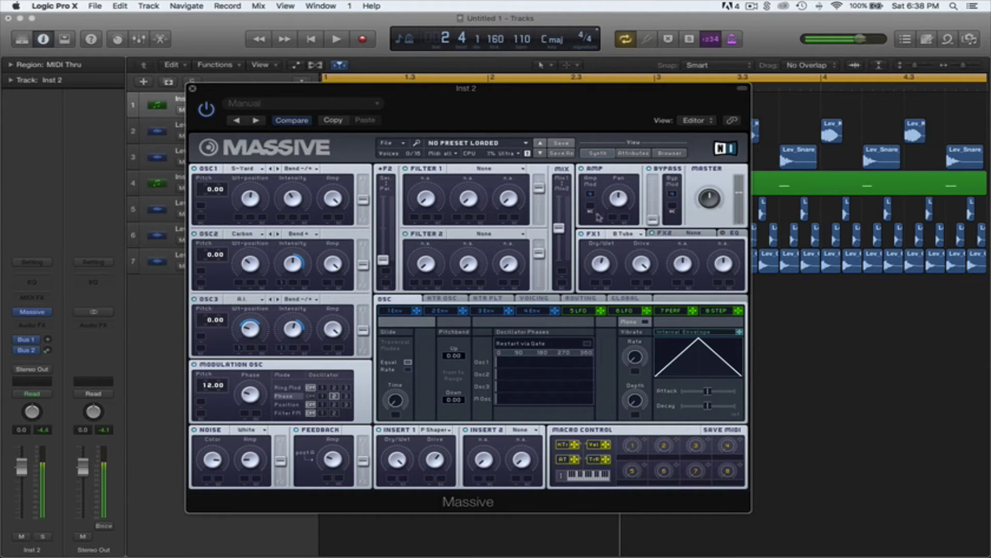
click(697, 233)
click(710, 304)
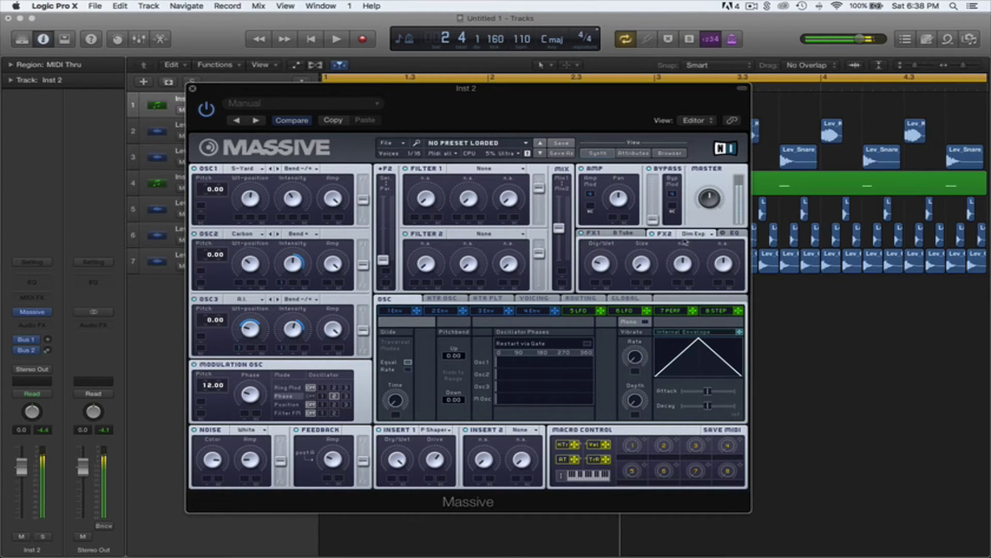
Step: Adjust the patch's built-in EQ shelves in Massive and close the synth window
click(733, 234)
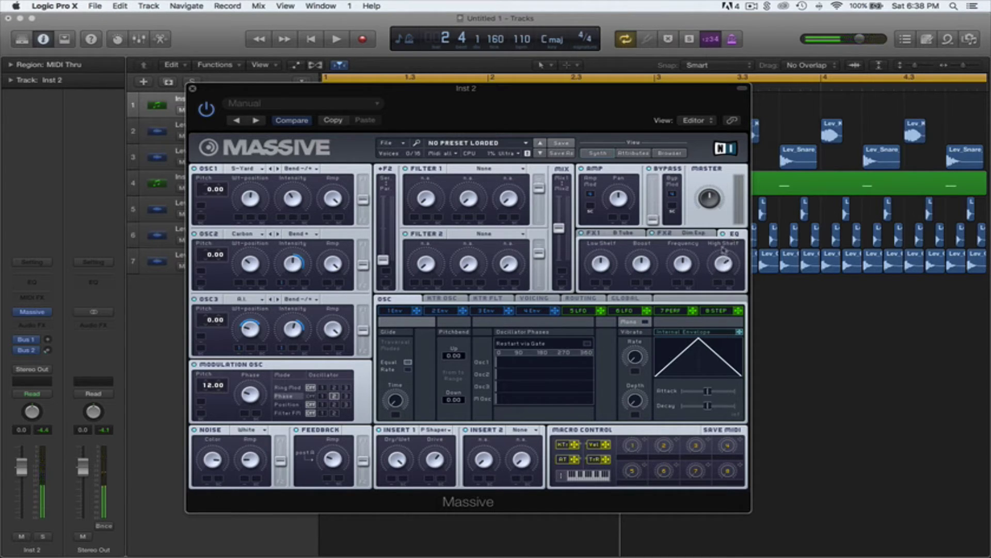
drag(722, 246, 678, 211)
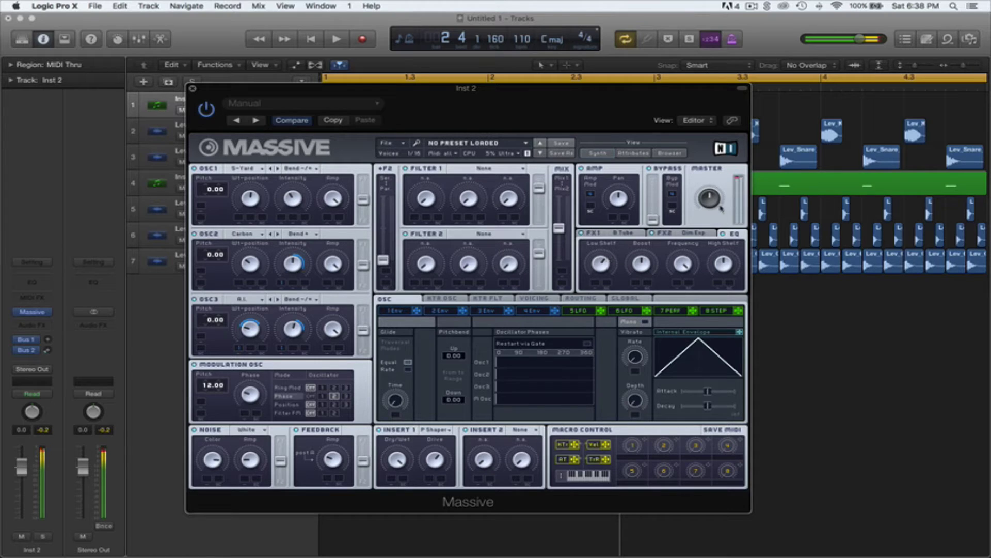
click(193, 89)
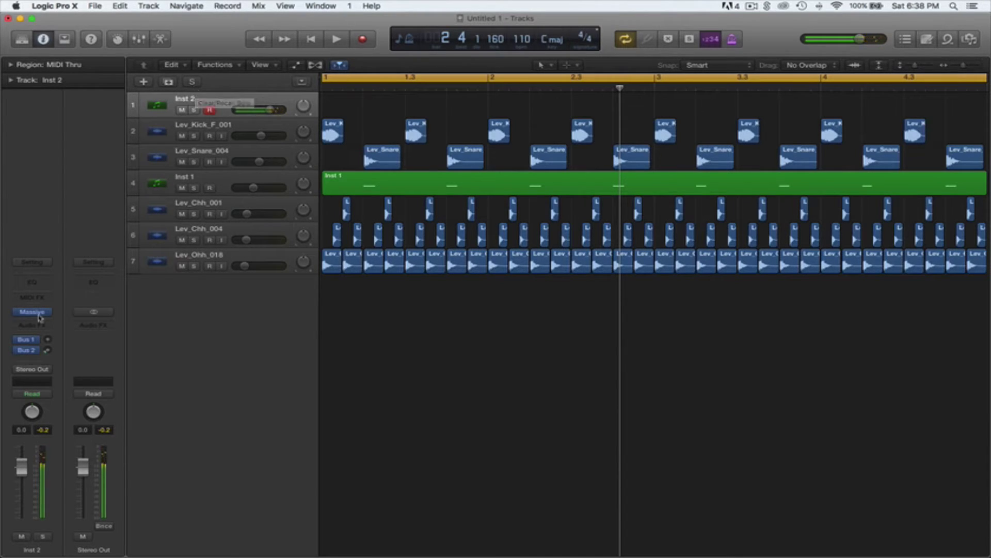
Step: Reopen Massive, set the pitchbend range to 12.00 up and -12.00 down, and turn on Restart via Gate for the oscillator phases
mouse_move(35, 312)
key(v)
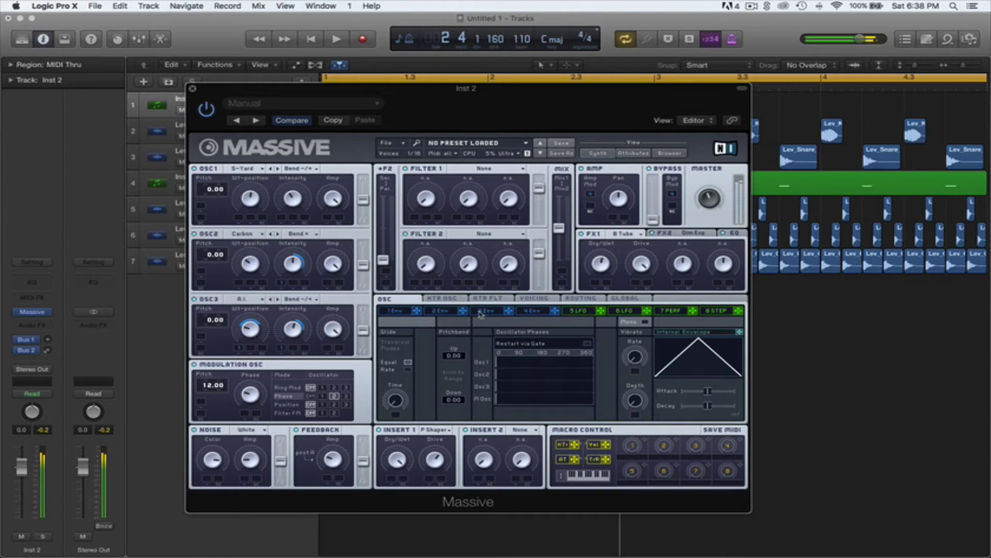
click(521, 299)
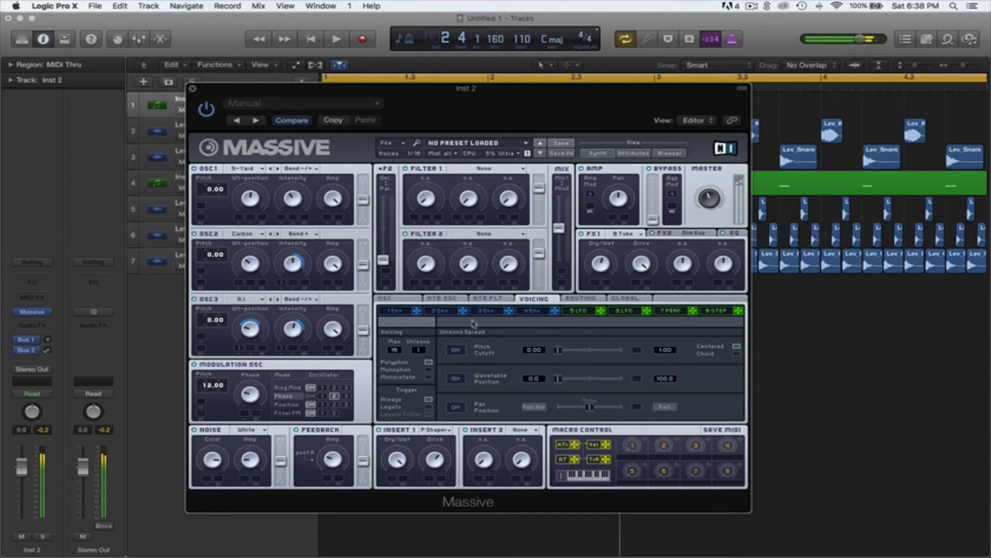
click(400, 299)
drag(446, 355, 448, 342)
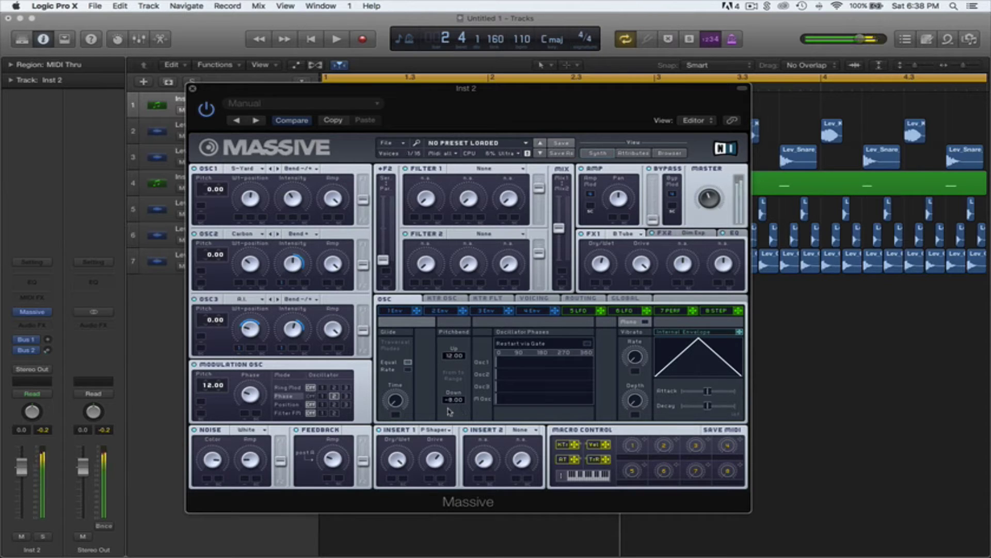
click(587, 344)
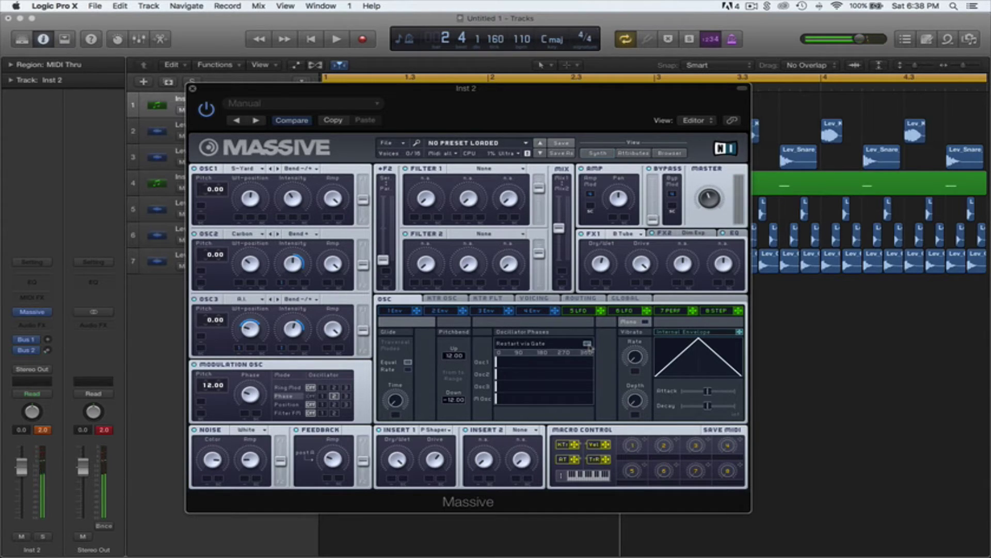
click(192, 89)
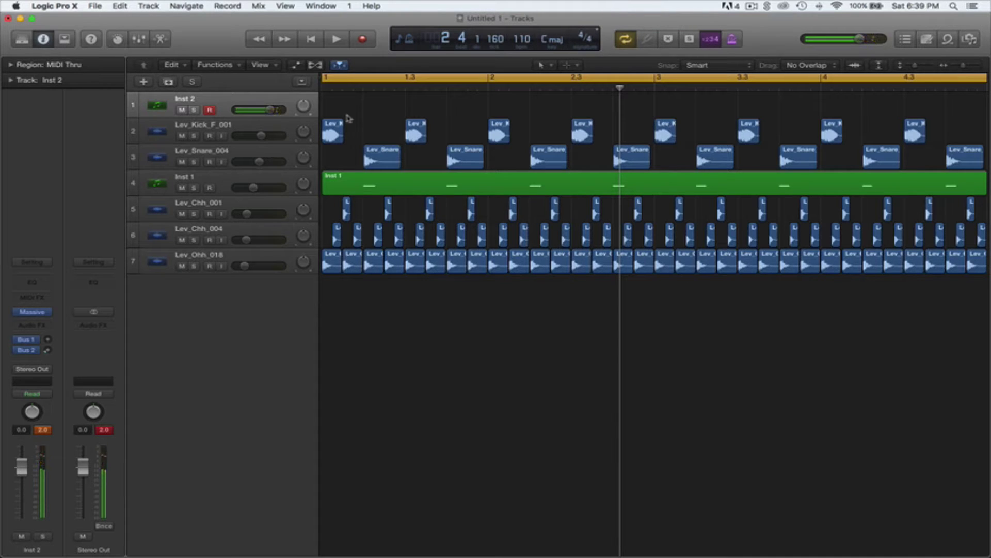
Step: Audition the new patch over the drum beat and record a four-bar MIDI part on the Inst 2 track
key(space)
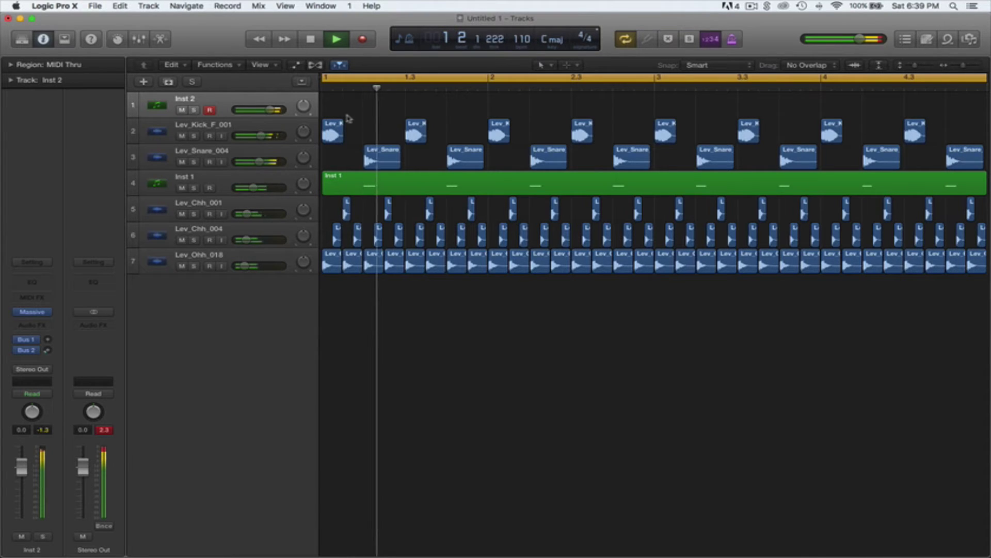
key(space)
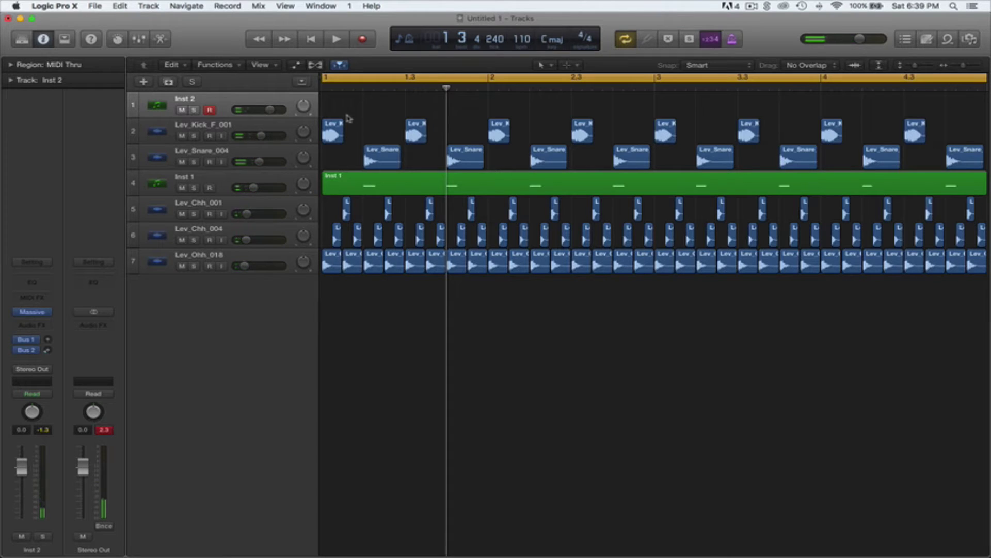
key(space)
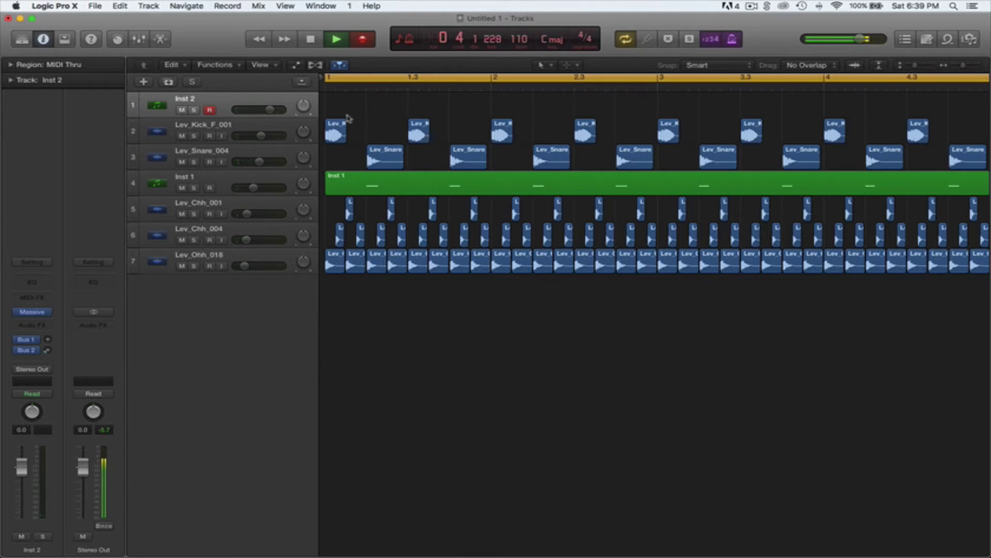
key(r)
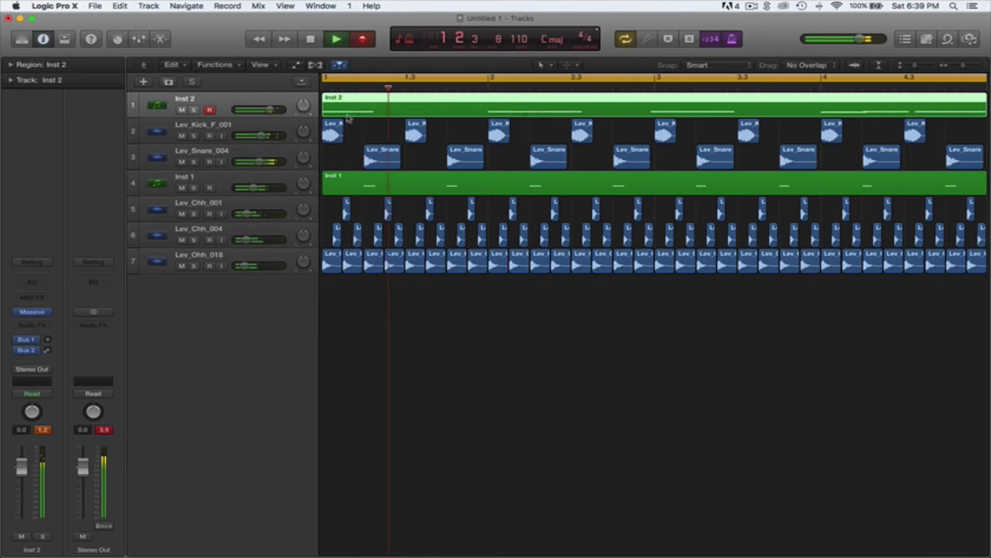
key(space)
Step: Quantize all notes in the recorded Inst 2 region to 1/16 notes and play the part back
double_click(355, 116)
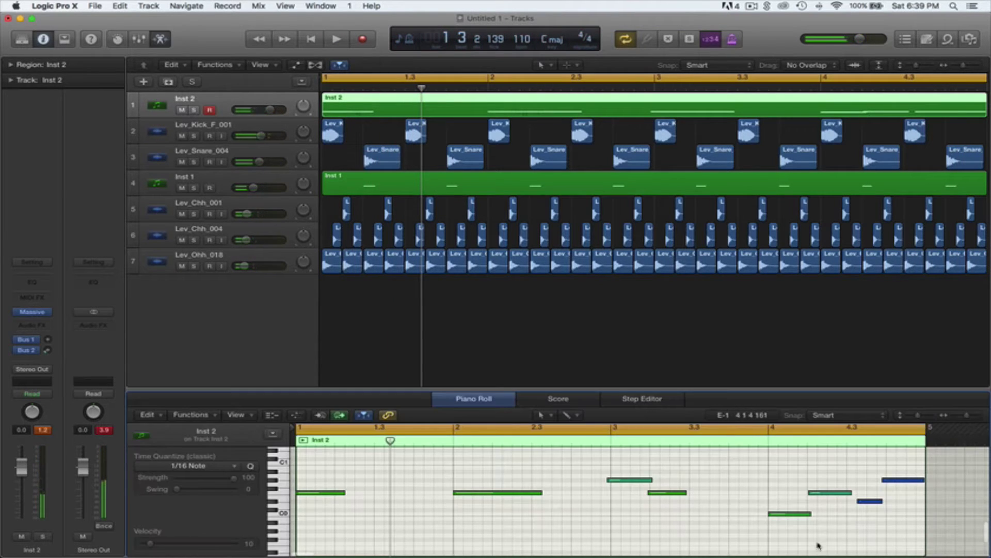
drag(896, 523, 264, 483)
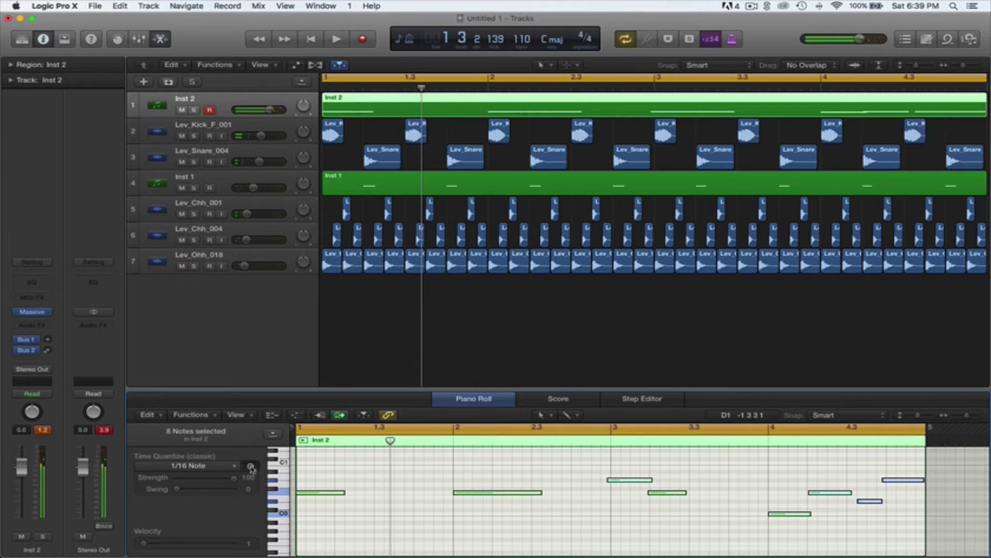
click(251, 467)
click(349, 501)
key(space)
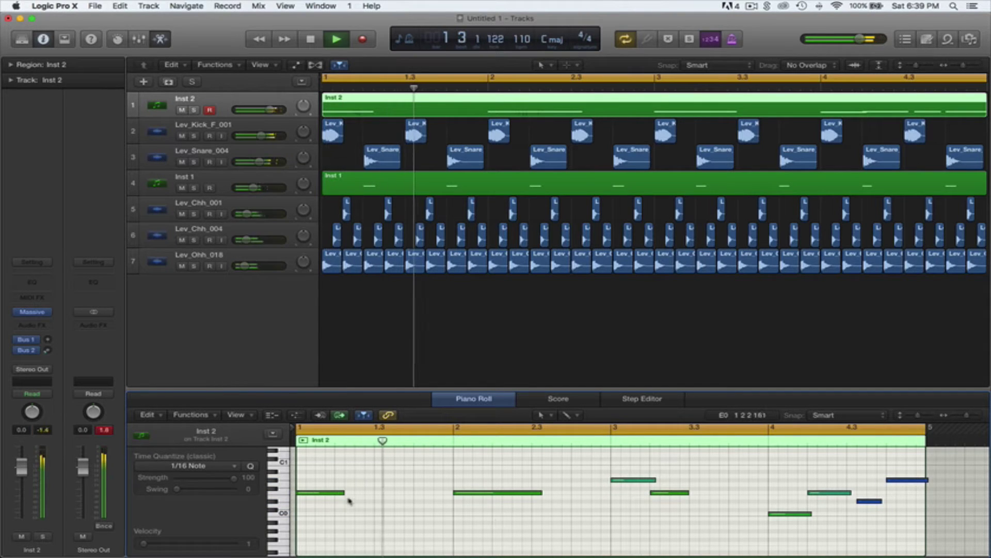
key(space)
Step: Show Pitch Bend data beneath the Inst 2 notes, delete the recorded bends, and add a point at 0 at the region's start
click(329, 379)
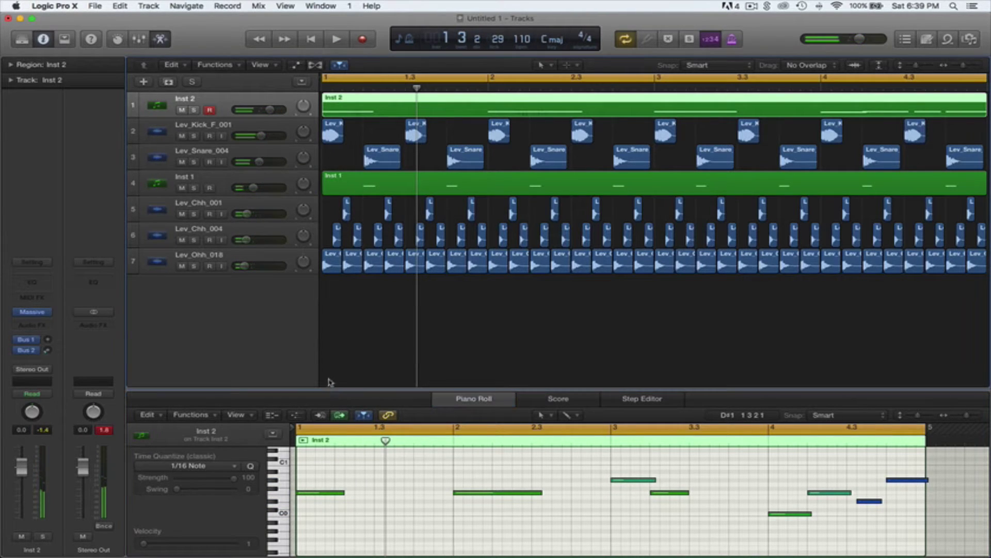
drag(329, 387, 329, 301)
click(236, 327)
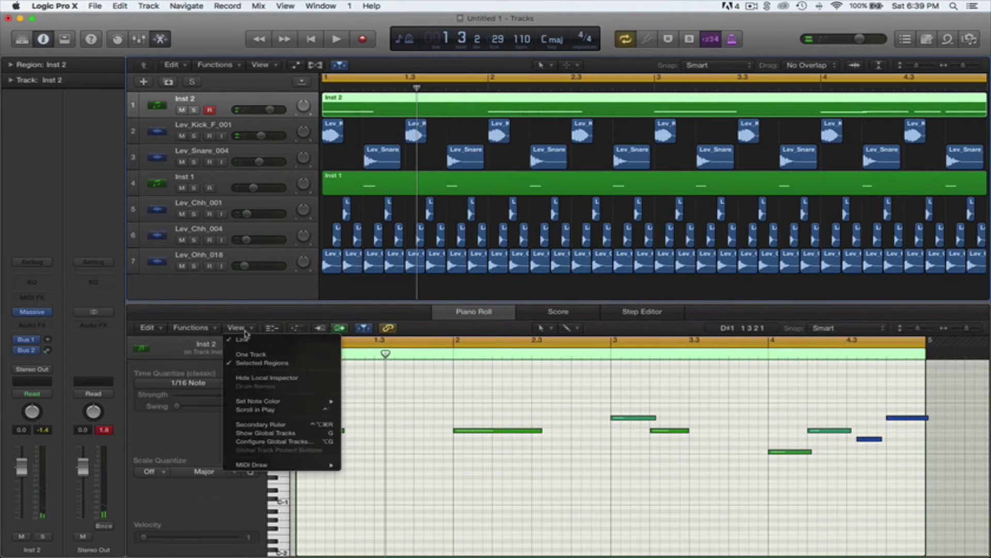
mouse_move(269, 463)
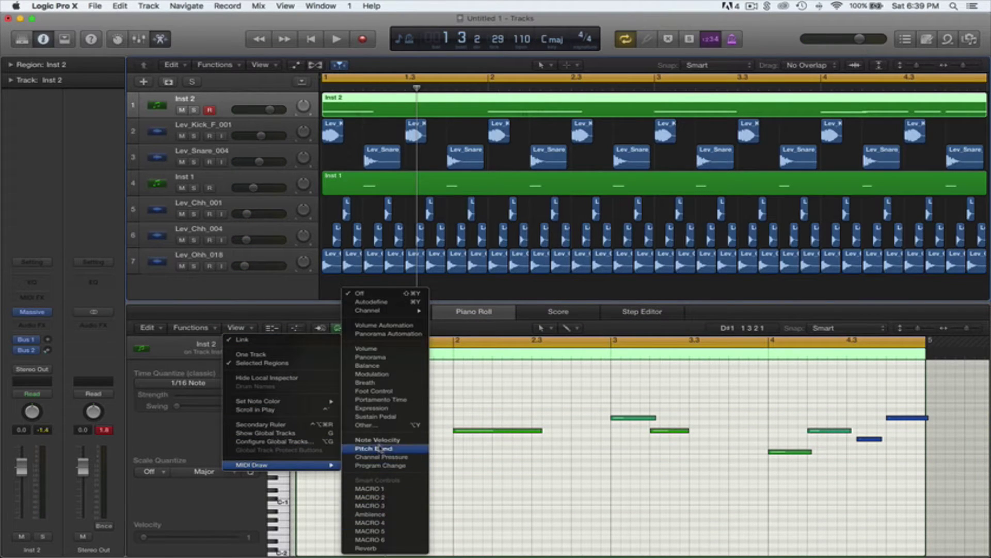
click(404, 504)
drag(323, 497, 599, 555)
key(Delete)
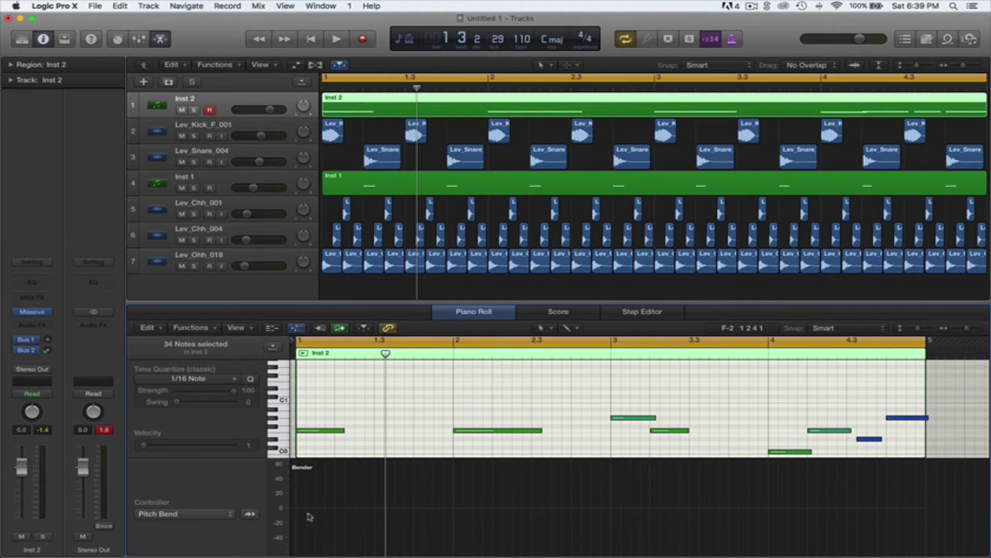
click(296, 509)
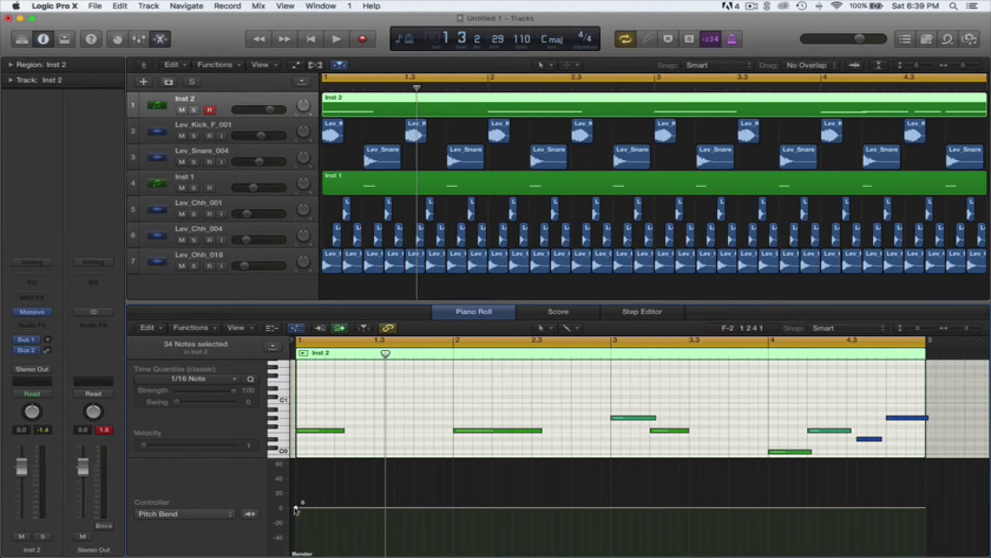
Step: Play back the Inst 2 part and shorten its first note slightly
key(space)
key(space)
drag(343, 430, 335, 431)
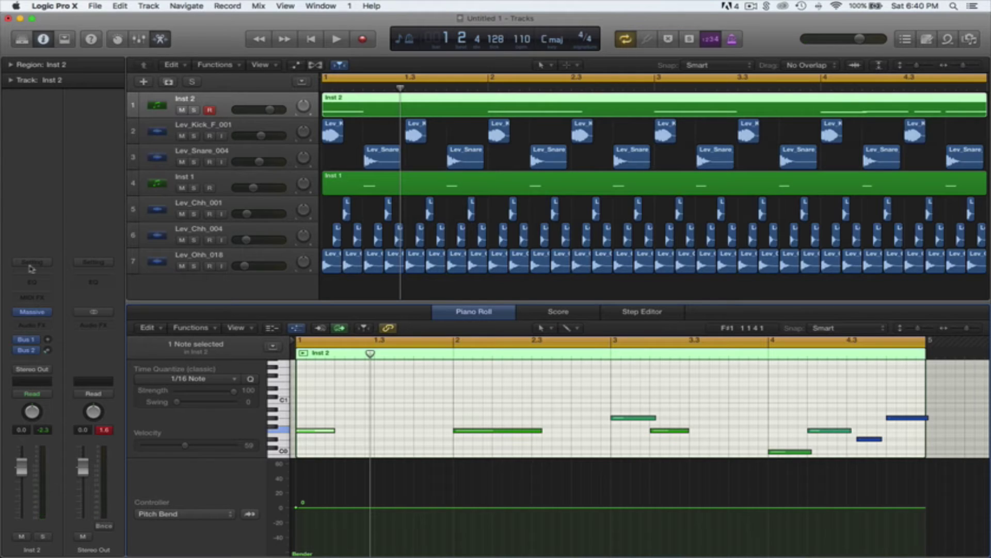
Step: Insert a Channel EQ on Inst 2 with the analyzer on, boost the high shelf 8.0 dB at 10400 Hz, and cut 8.0 dB at 340 Hz
click(41, 281)
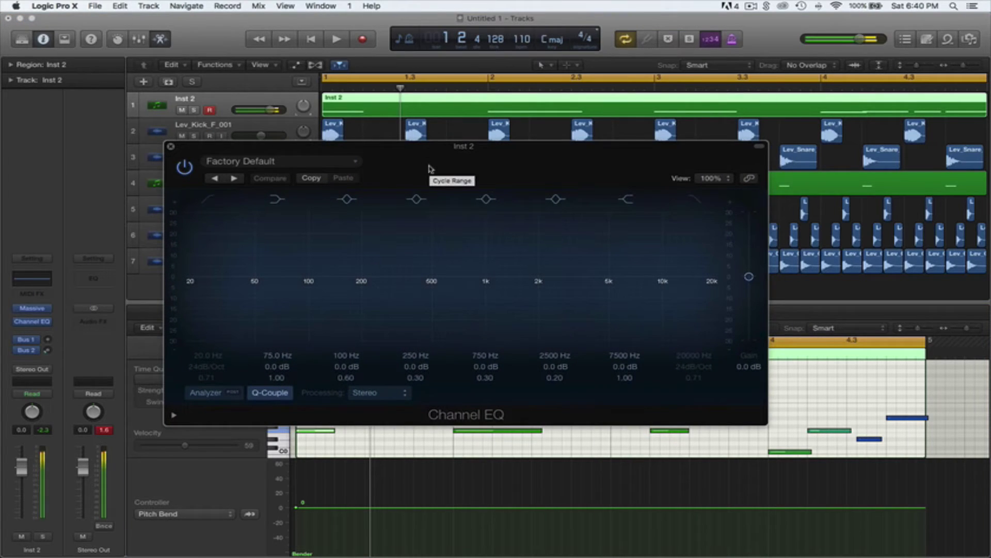
click(201, 394)
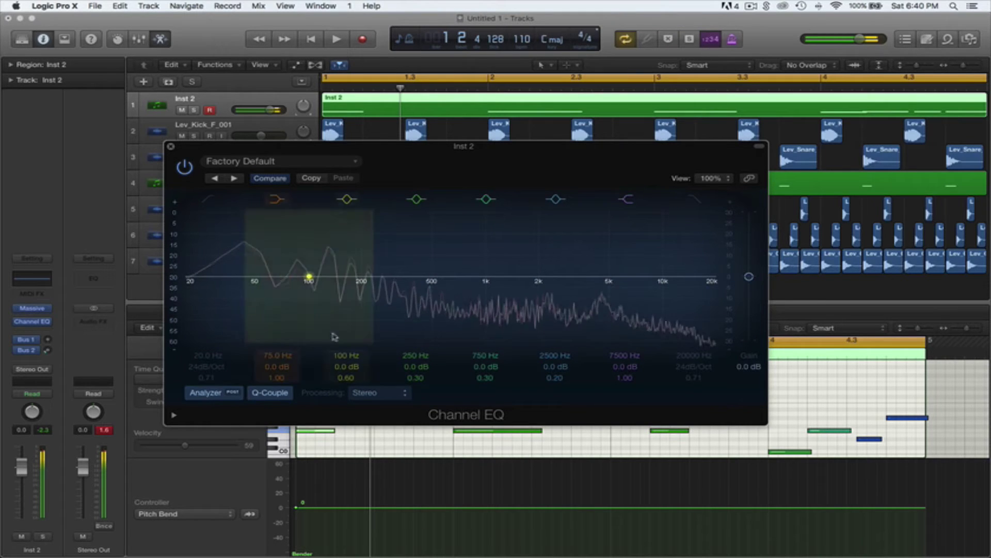
drag(678, 285, 700, 265)
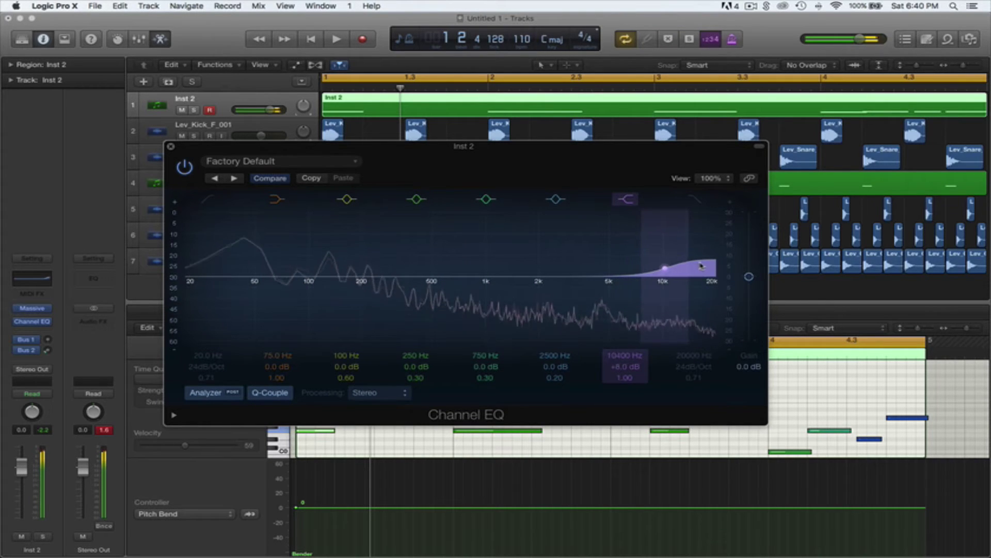
drag(485, 276, 445, 285)
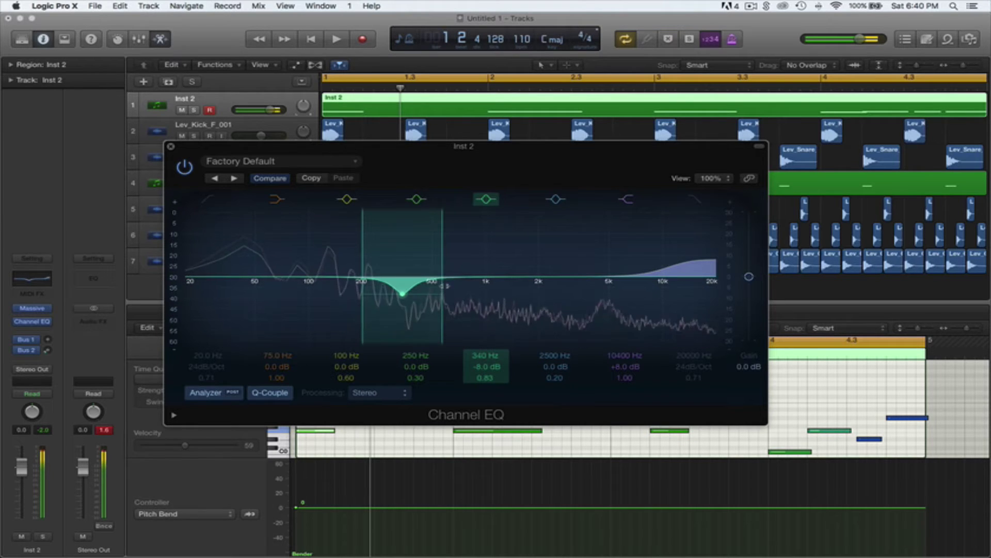
Step: Set EQ bands to +2.5 dB at 3300 Hz, -7.5 at 305, +2.0 at 940, +1.5 at 110 and -3.5 at 68
drag(558, 274, 579, 269)
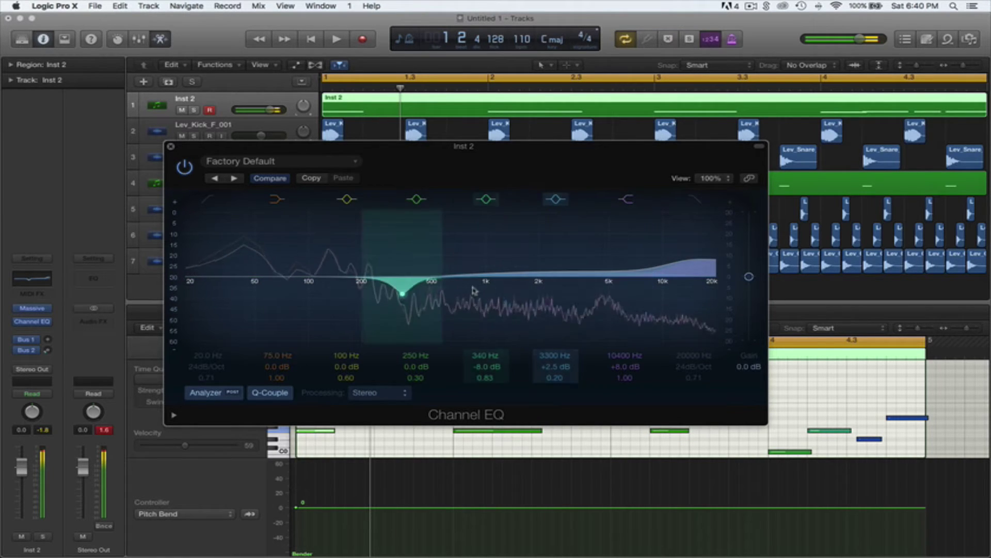
drag(420, 287, 486, 271)
drag(308, 272, 308, 263)
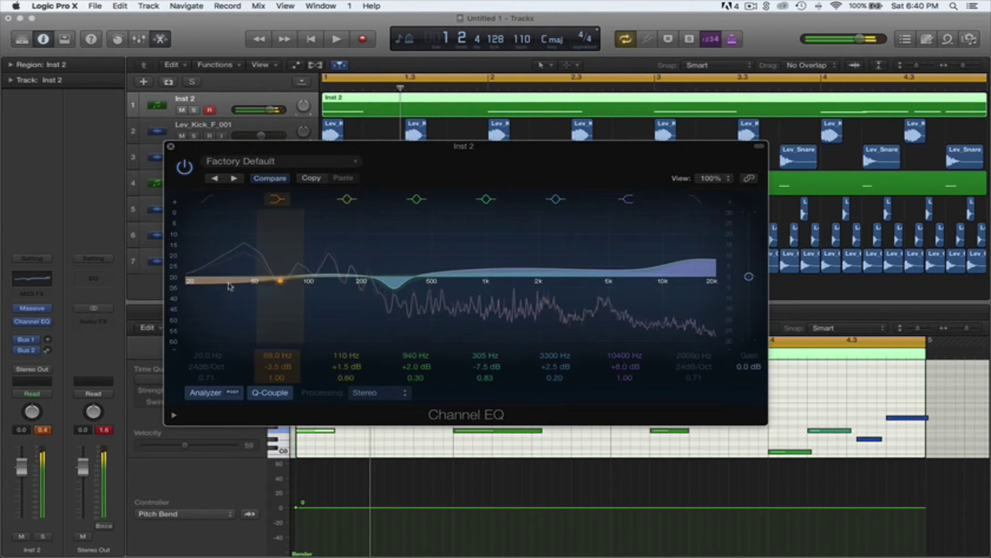
Step: Close the Channel EQ and lower the Inst 2 channel volume to -1.9 dB
click(171, 147)
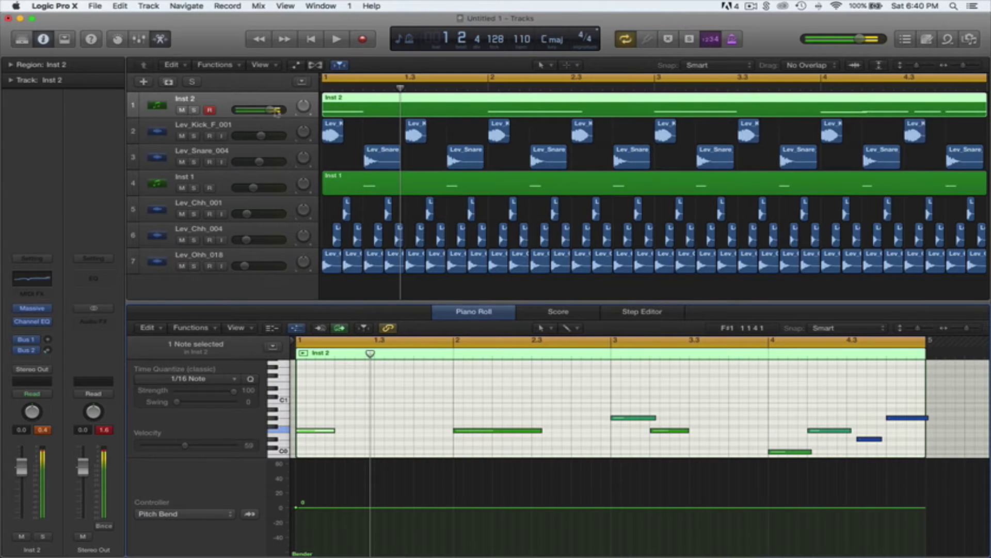
drag(26, 487, 25, 488)
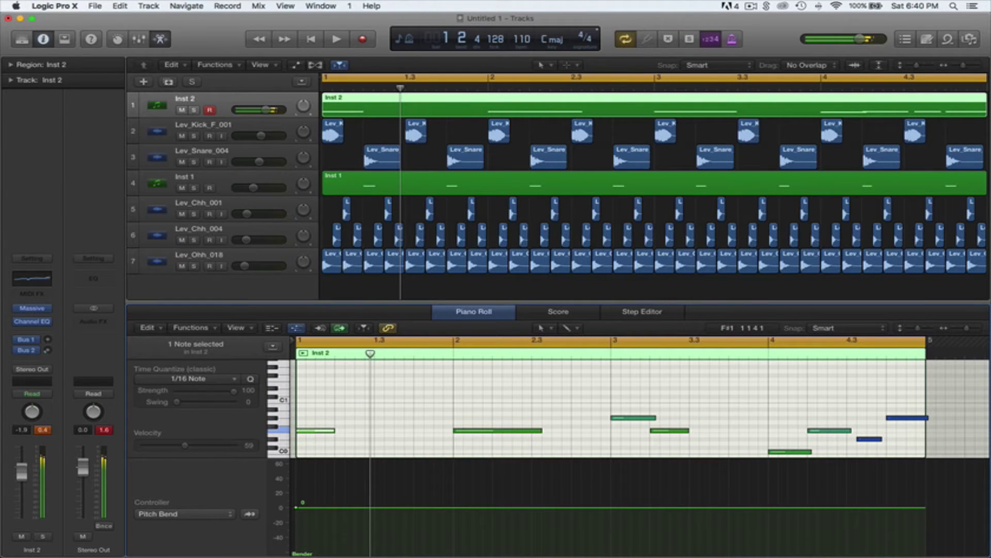
Step: Create a software instrument track below Inst 2 and load Massive on it with the VR Subbass2 preset
key(alt+super+n)
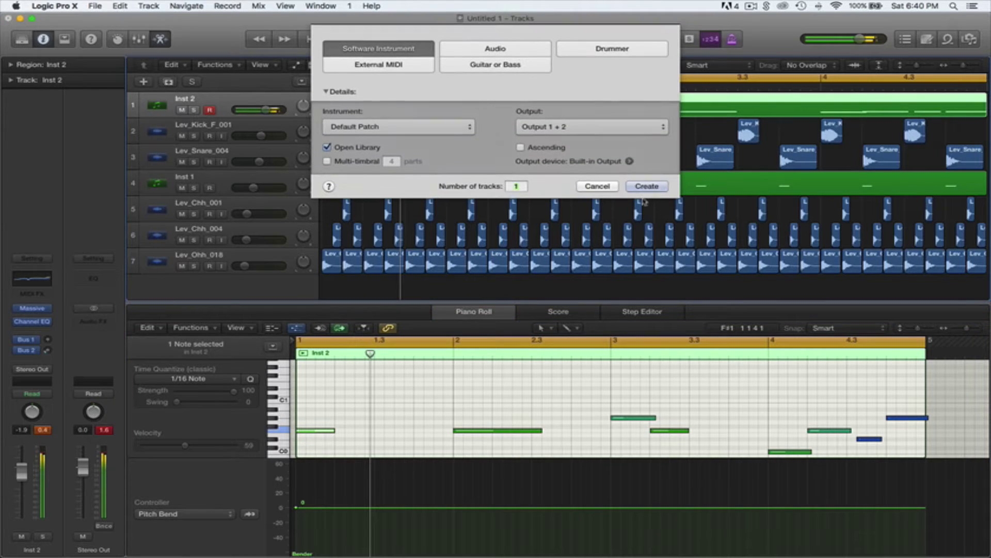
key(Return)
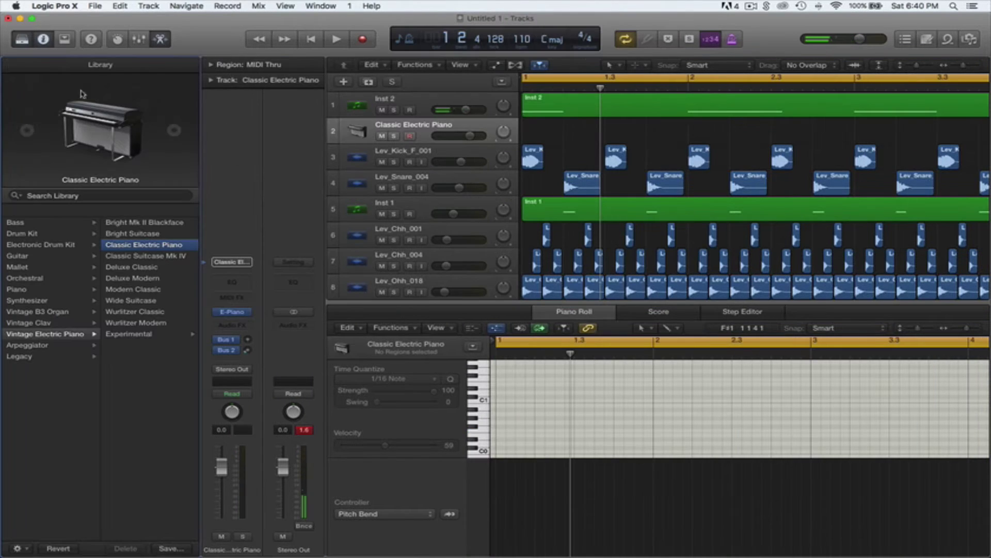
key(y)
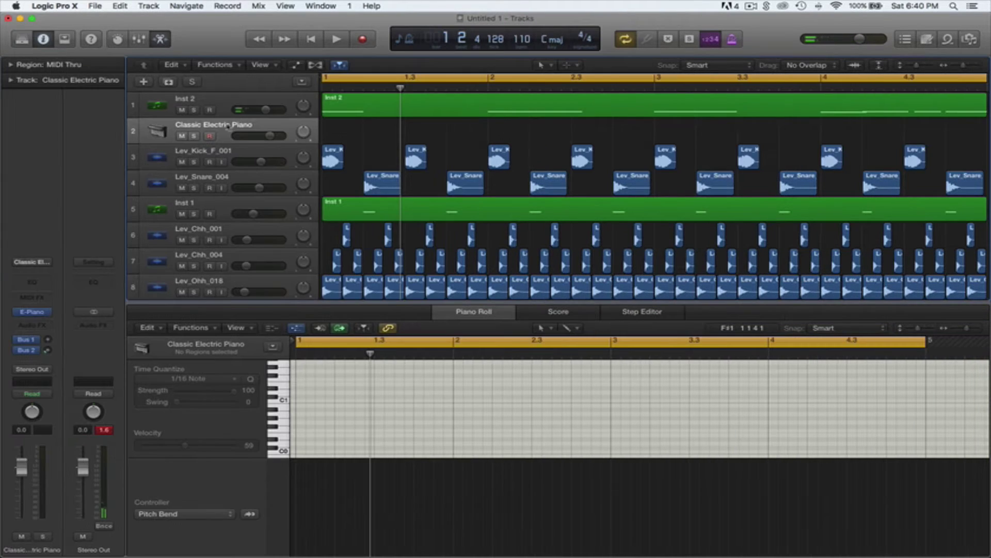
click(47, 314)
mouse_move(75, 523)
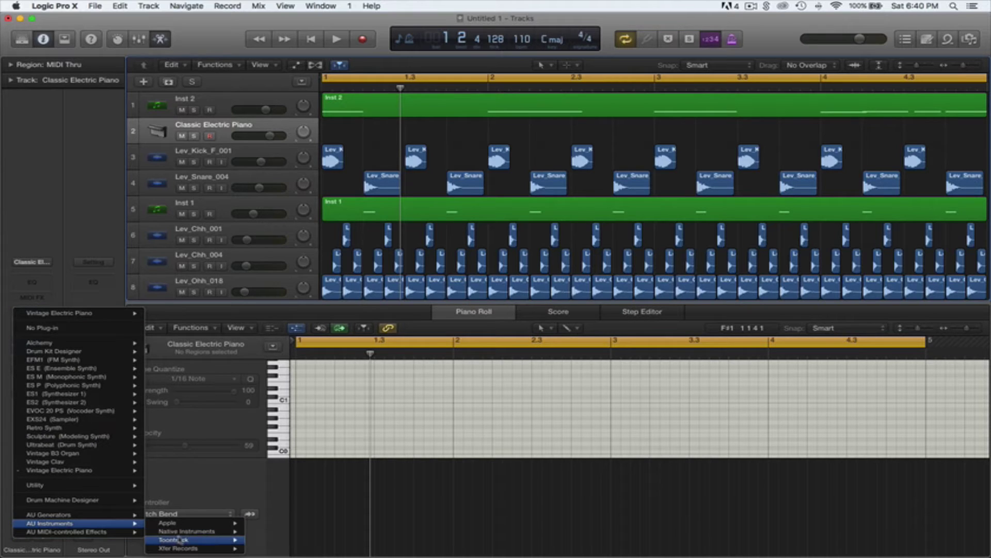
click(276, 539)
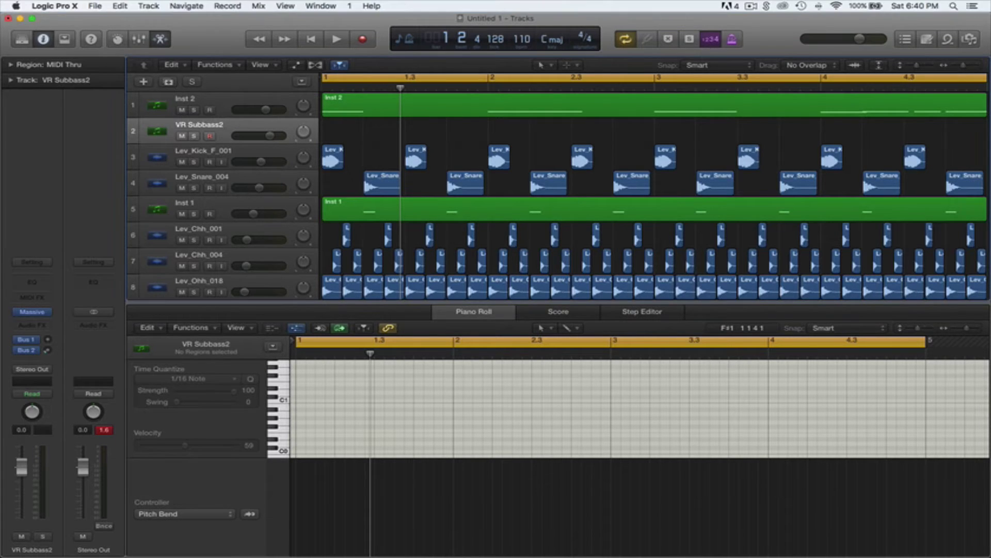
Step: Cut the Inst 2 region down to its first beat and copy it onto the VR Subbass2 track
click(509, 108)
key(super+t)
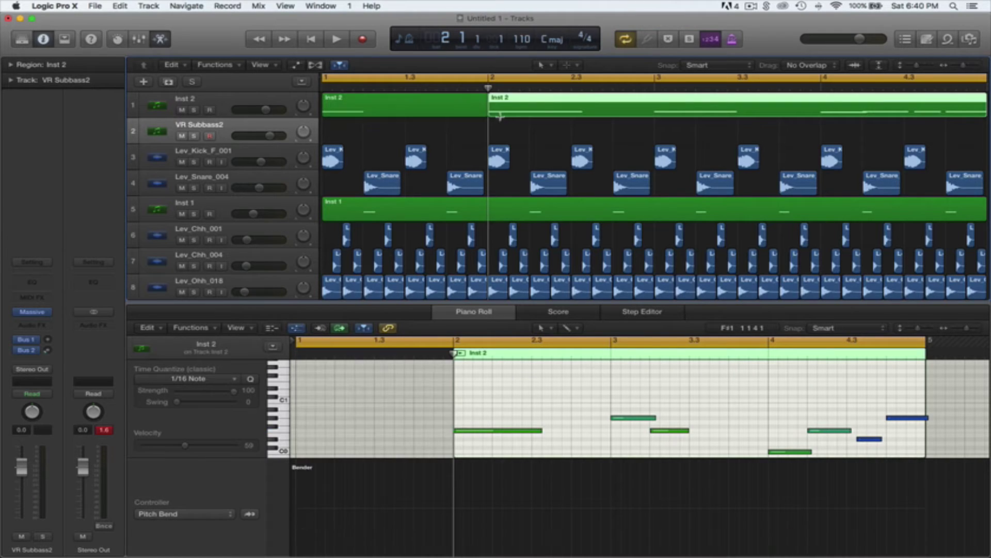
key(Delete)
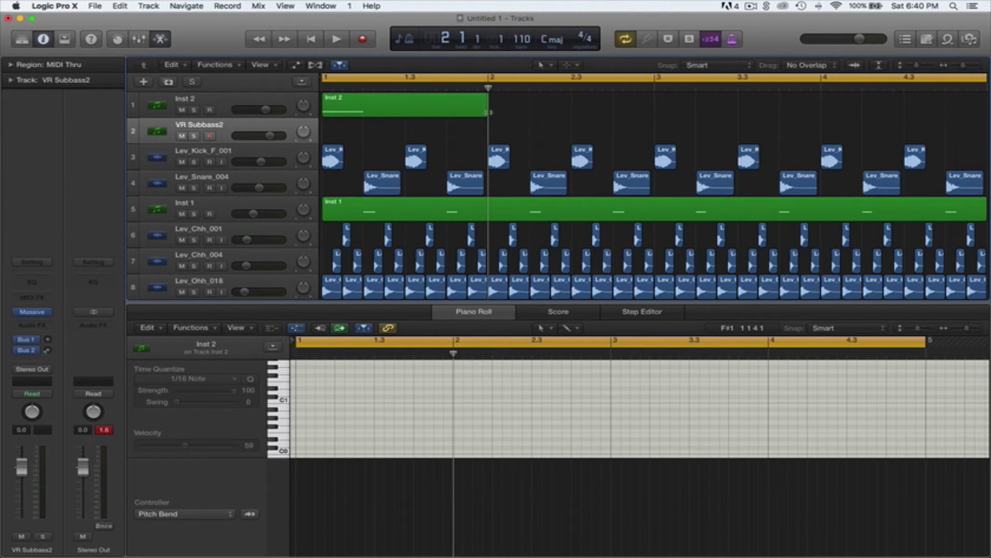
click(386, 122)
click(374, 123)
drag(490, 112, 344, 129)
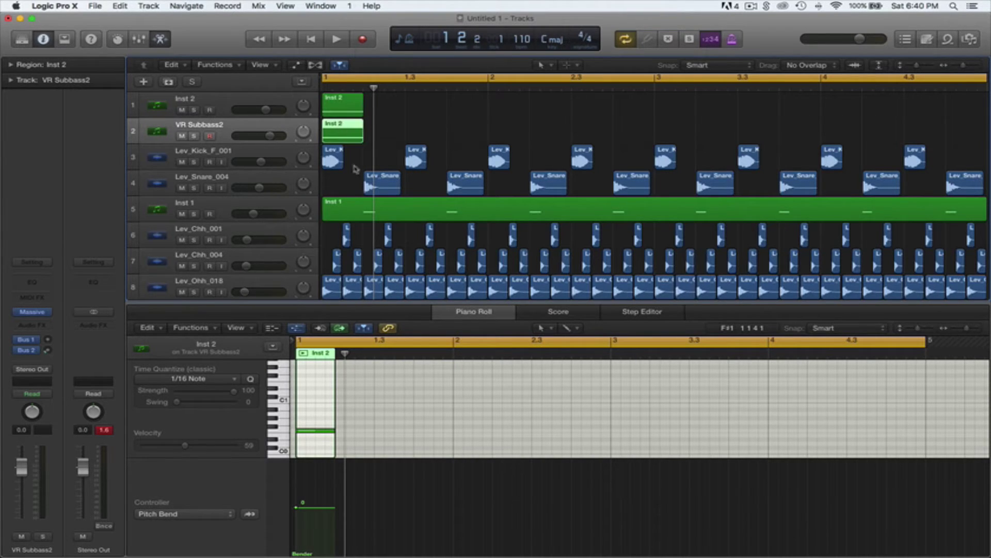
Step: Audition the copied subbass note with the beat and lower the Inst 2 track volume to about -5 dB
click(310, 433)
click(310, 433)
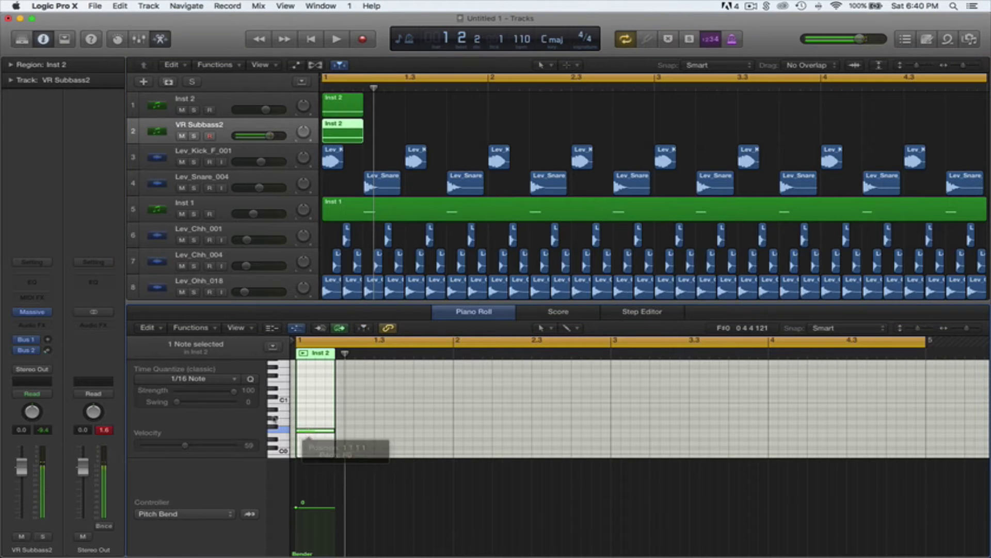
click(282, 383)
key(space)
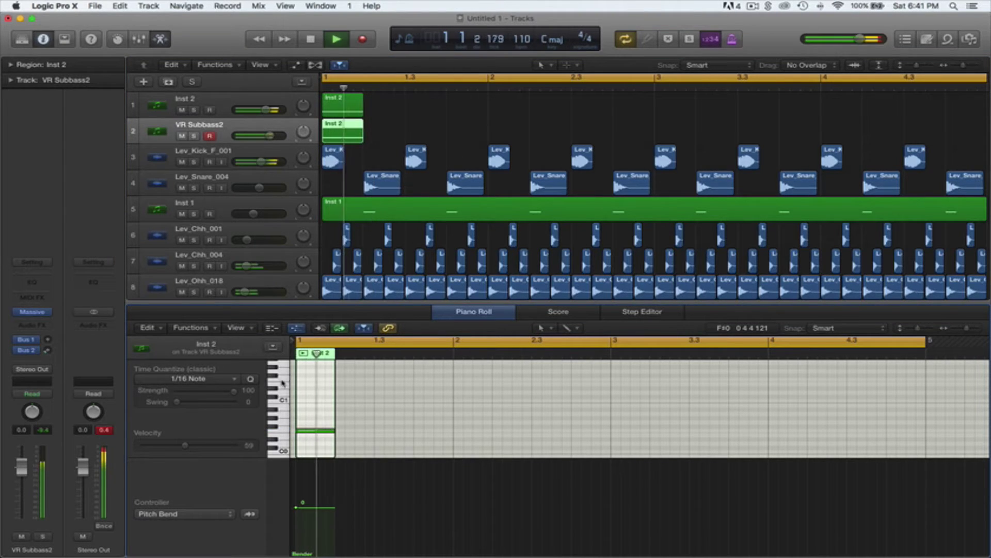
key(space)
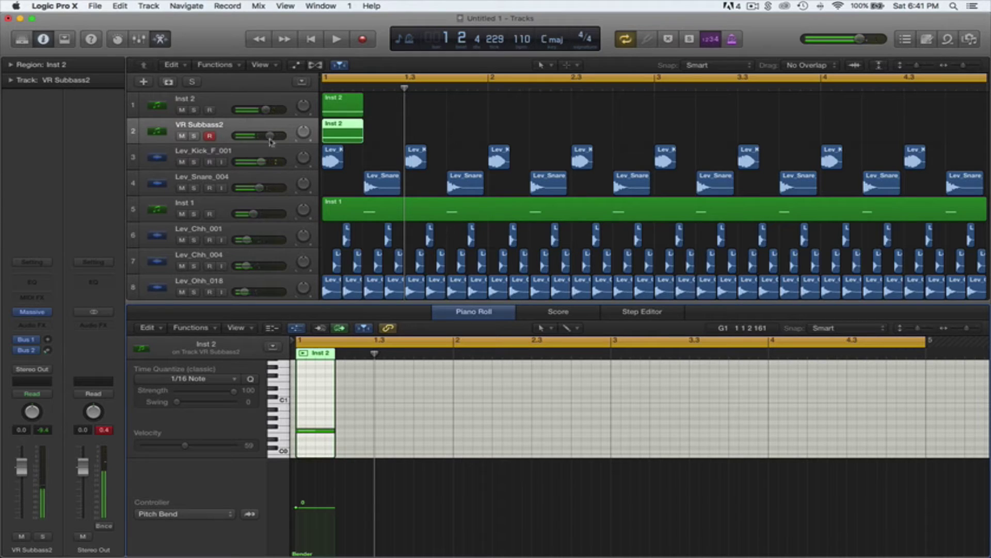
drag(267, 108, 266, 109)
key(space)
key(space)
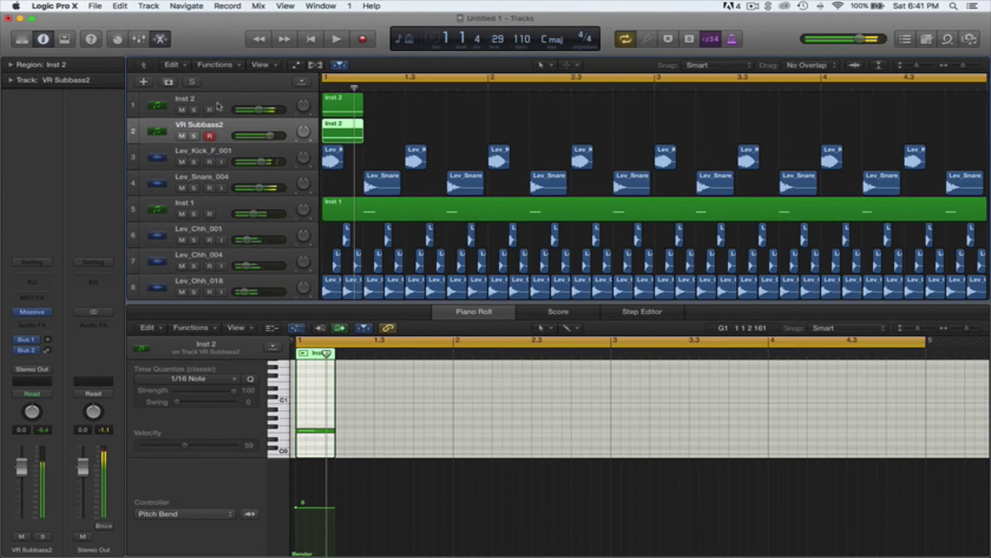
Step: Group the Inst 2 and VR Subbass2 tracks into a summing track stack
click(242, 111)
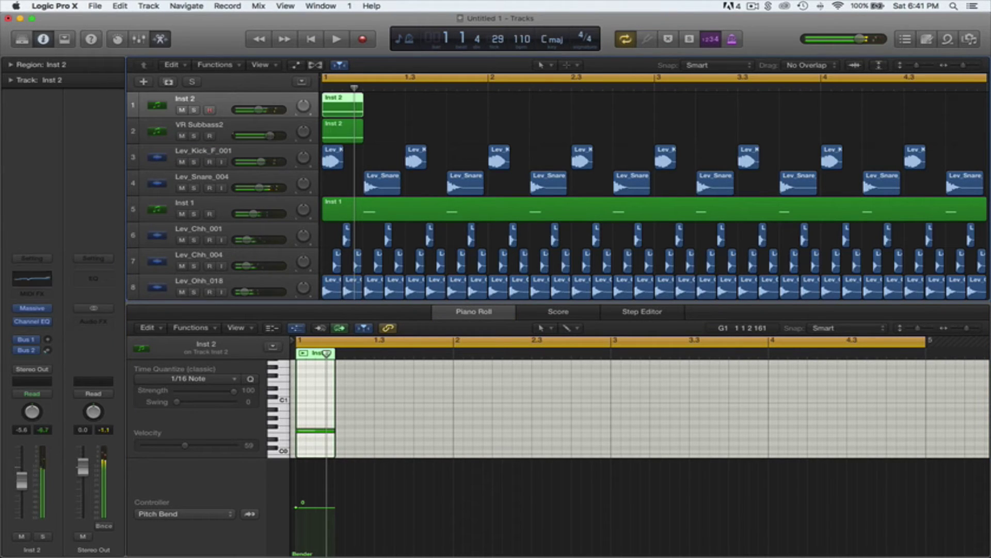
shift+click(228, 132)
key(super+shift+d)
key(Return)
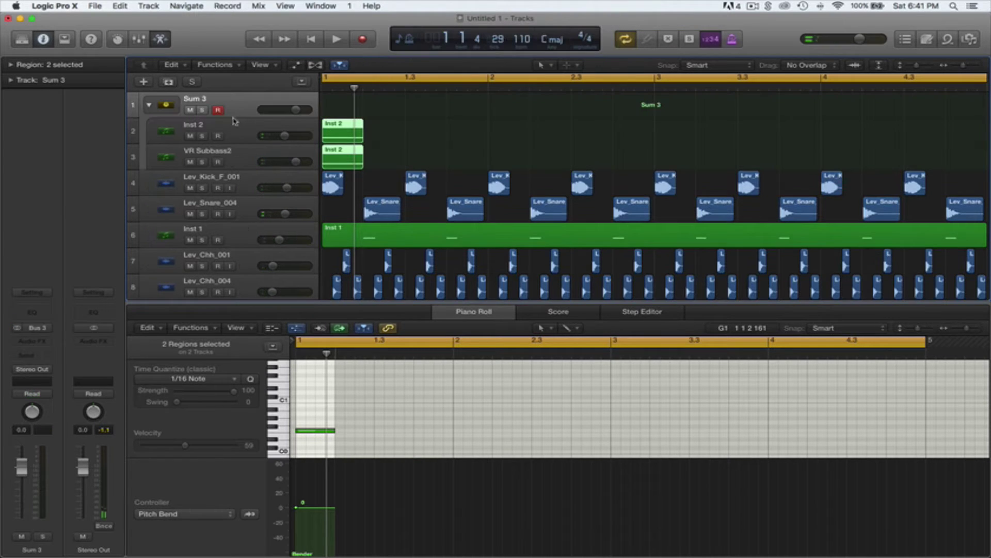
Step: Insert the Xfer Records LFOTool effect on the Sum 3 channel and play the beat through it
click(50, 343)
mouse_move(52, 470)
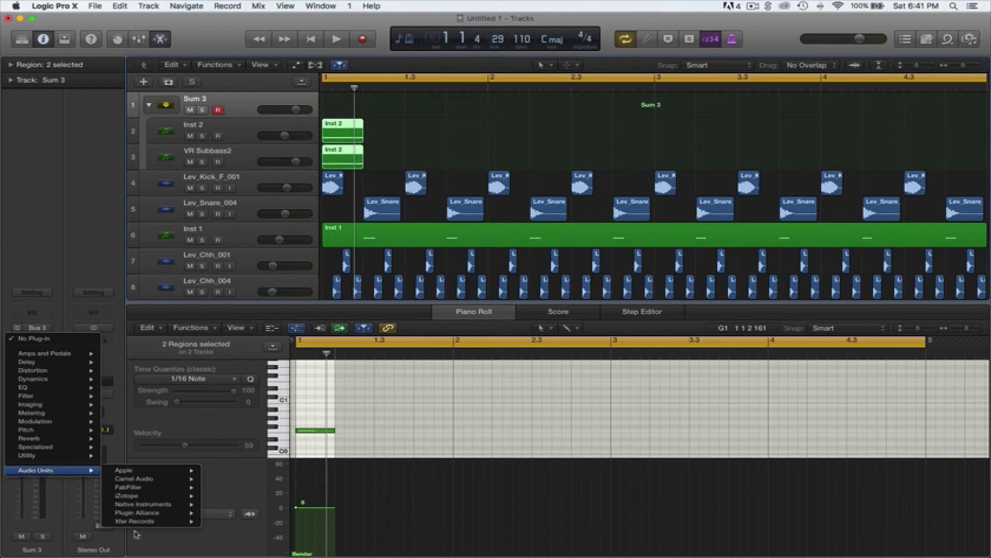
mouse_move(135, 521)
mouse_move(225, 522)
click(288, 522)
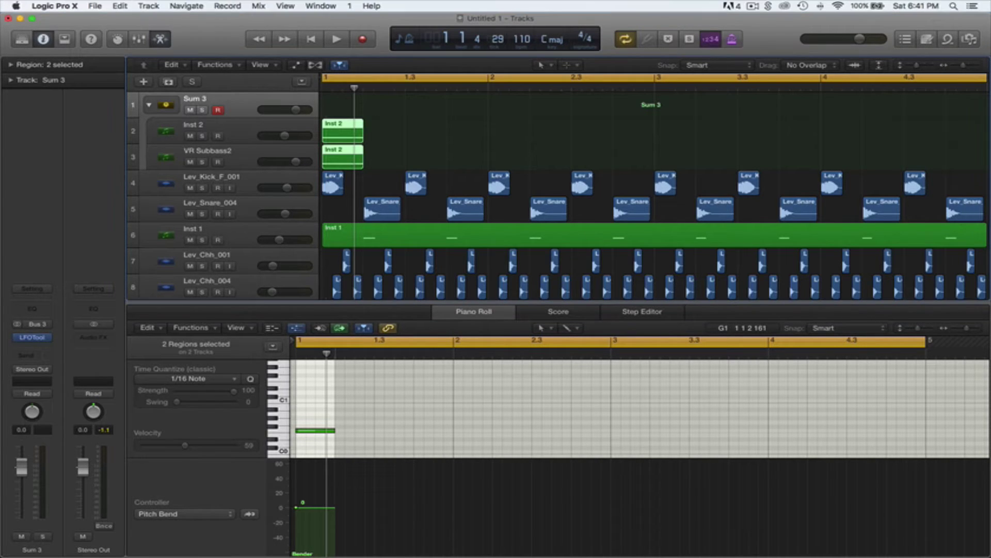
key(space)
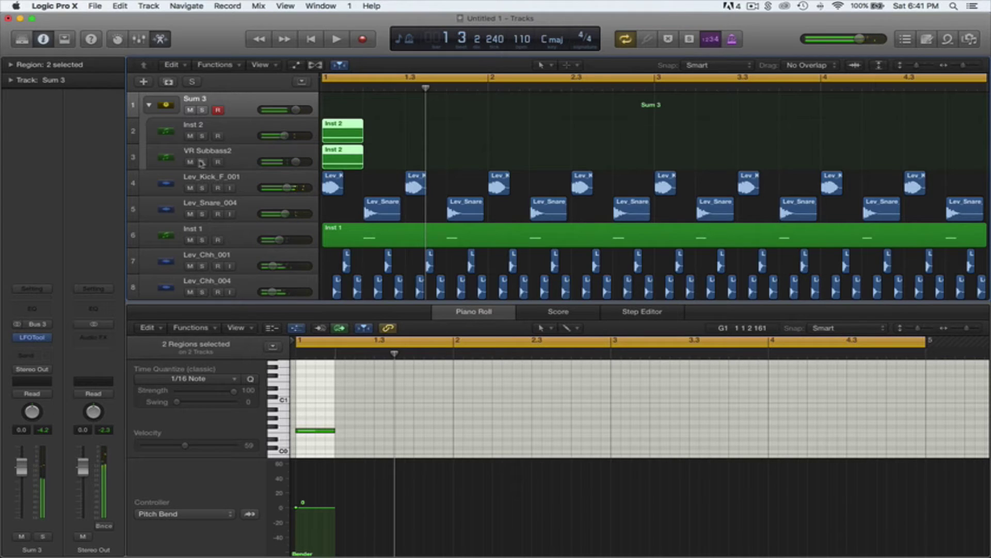
Step: Solo VR Subbass2, insert a Channel EQ, and boost its low end while repeatedly playing back the note
click(201, 163)
key(space)
key(space)
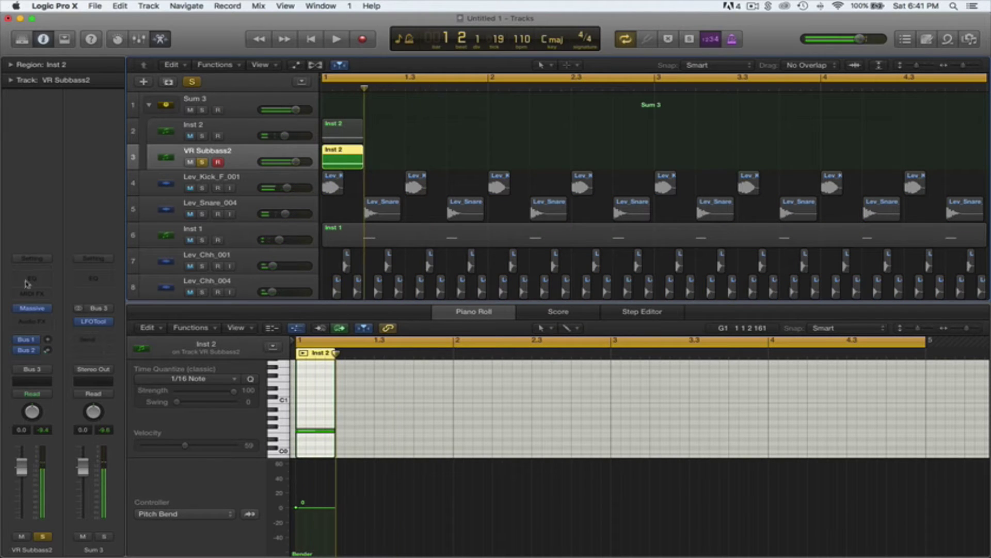
click(25, 282)
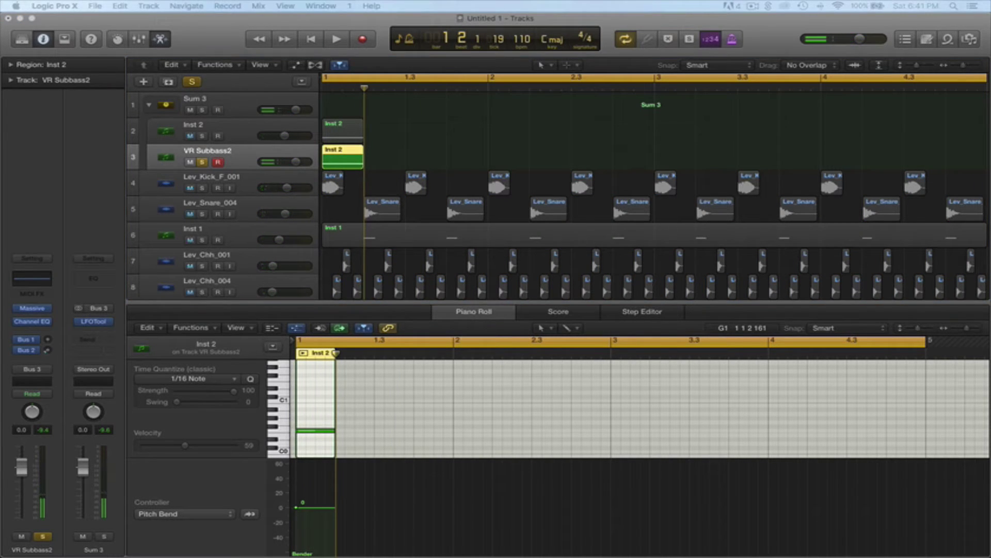
key(space)
key(space)
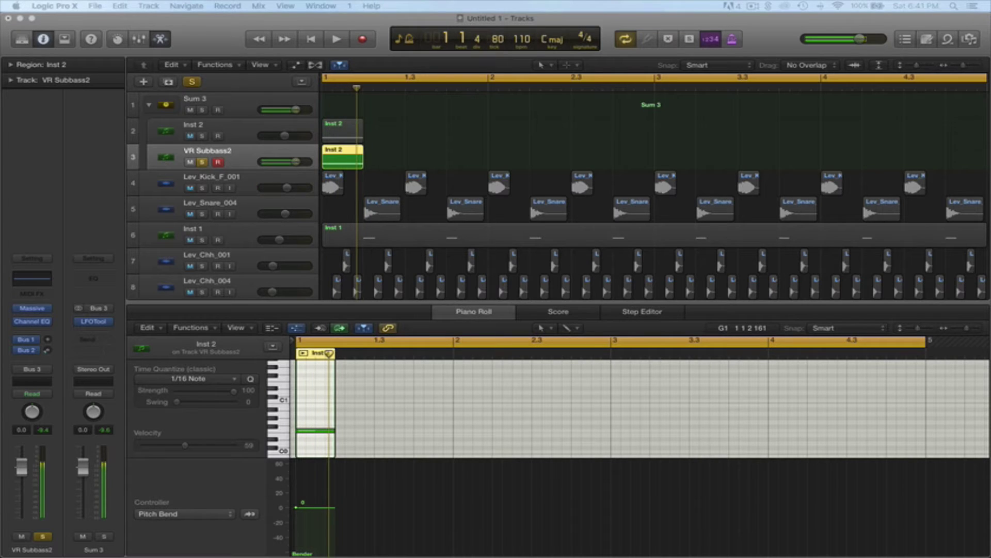
key(space)
key(space)
key(space)
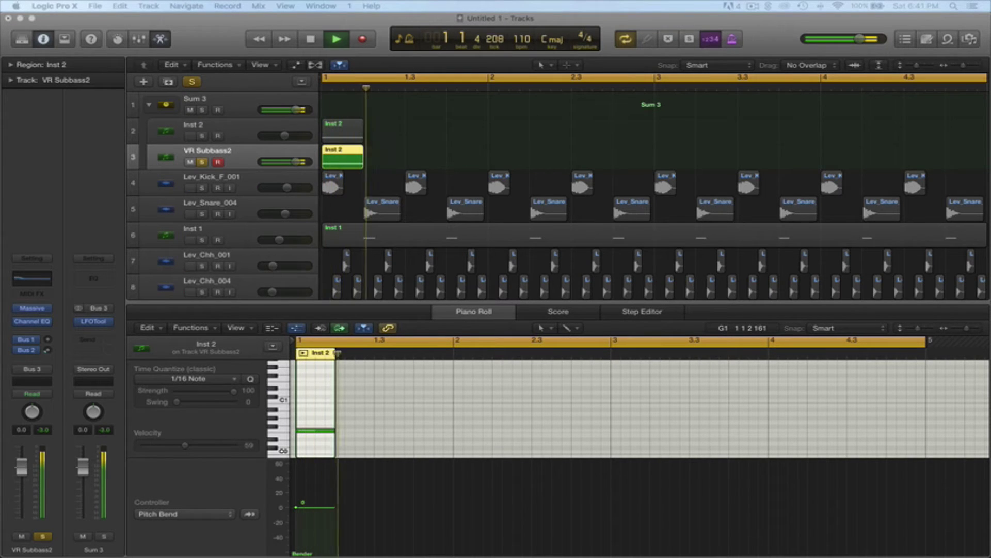
key(space)
key(super+w)
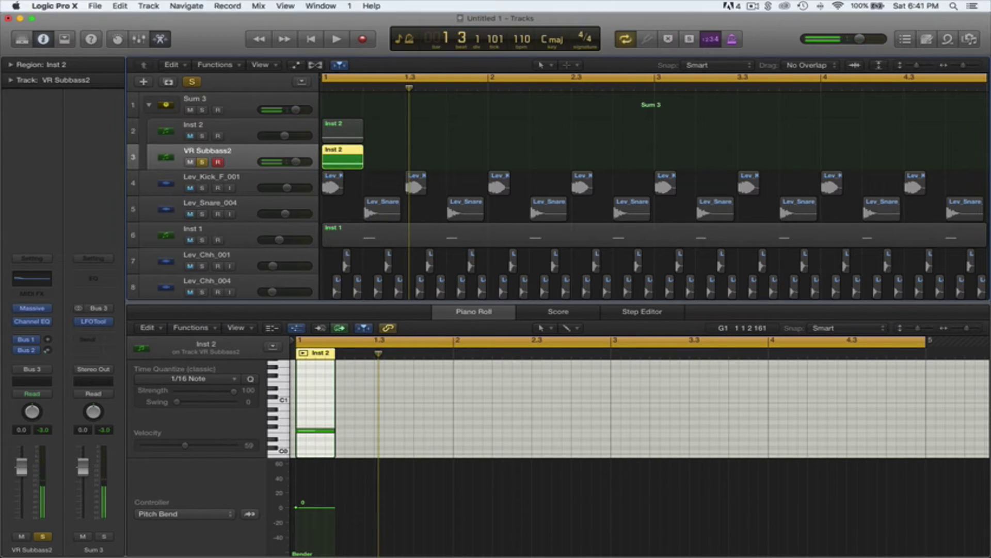
Step: Insert a stereo Bitcrusher after the Channel EQ on VR Subbass2 and audition the distorted subbass in solo
click(49, 332)
mouse_move(33, 360)
mouse_move(134, 359)
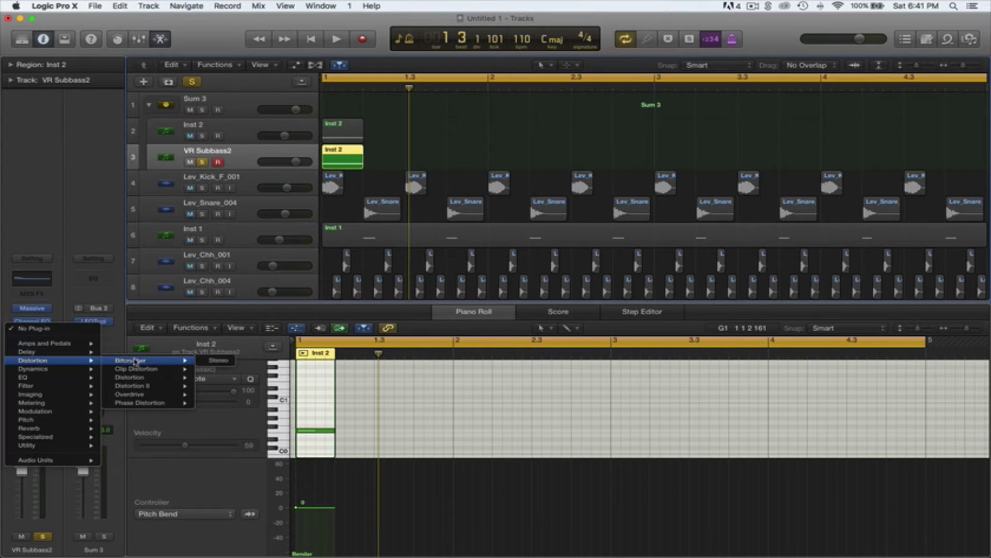
click(230, 362)
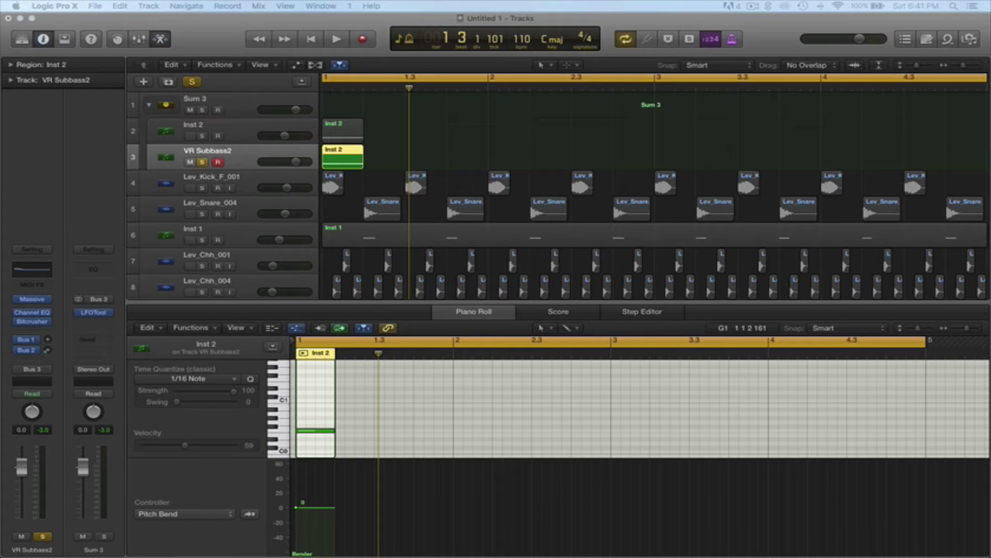
key(space)
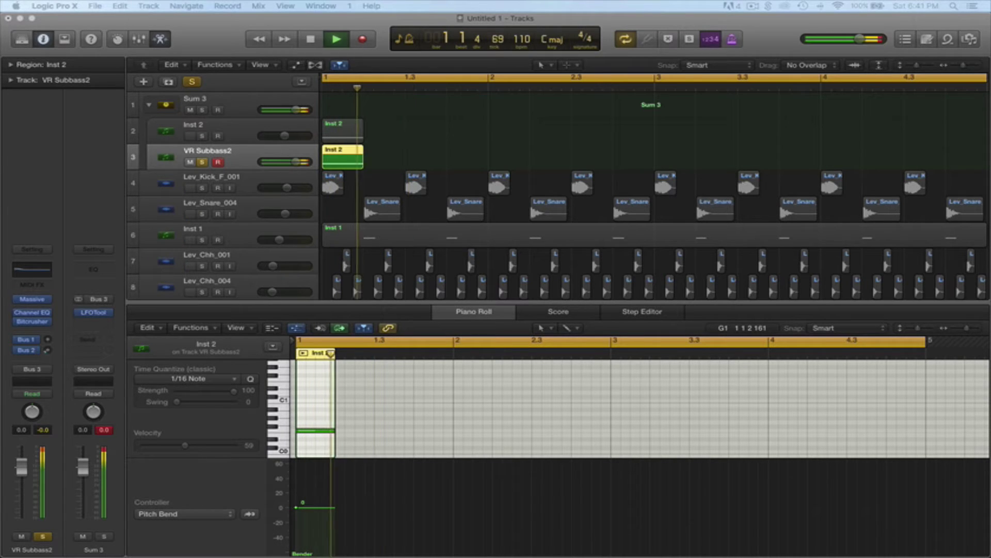
key(space)
key(space)
key(space)
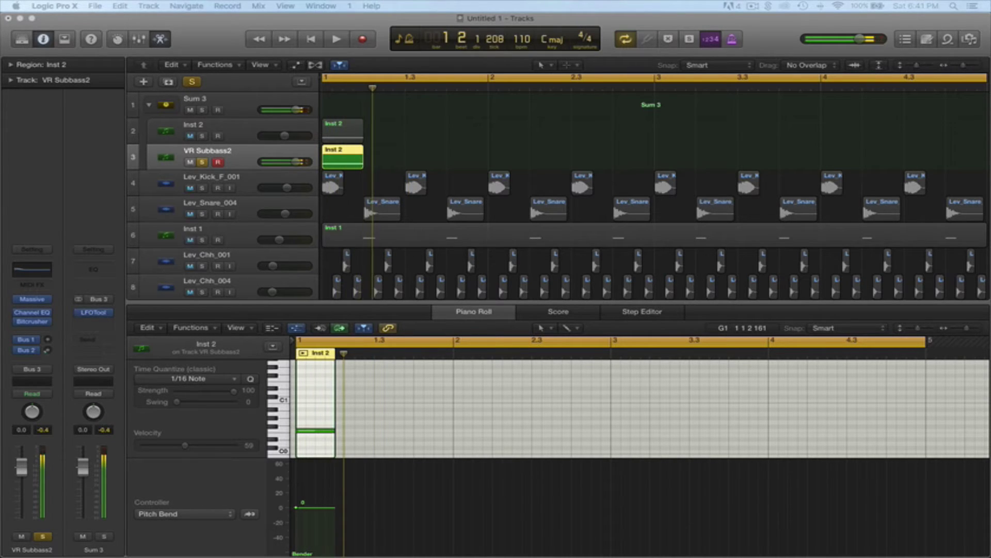
key(space)
key(space)
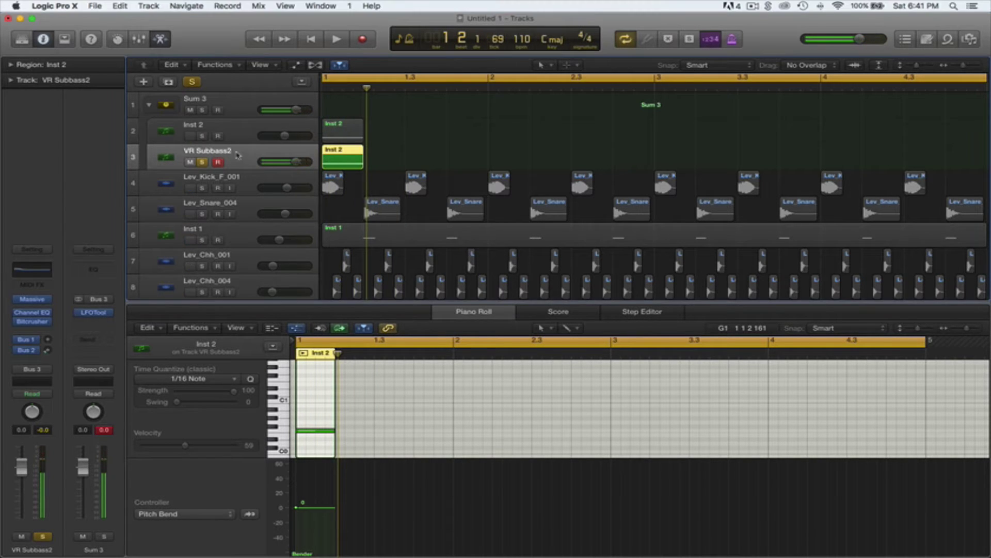
Step: Unsolo VR Subbass2, hide the piano roll editor, and lower the VR Subbass2 volume to -2.1 dB during full playback
click(203, 162)
key(space)
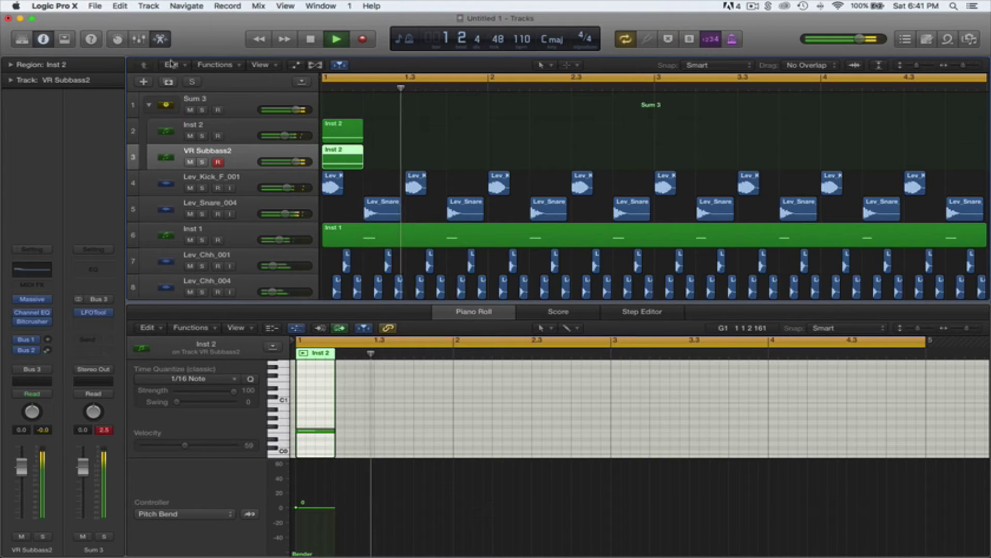
key(space)
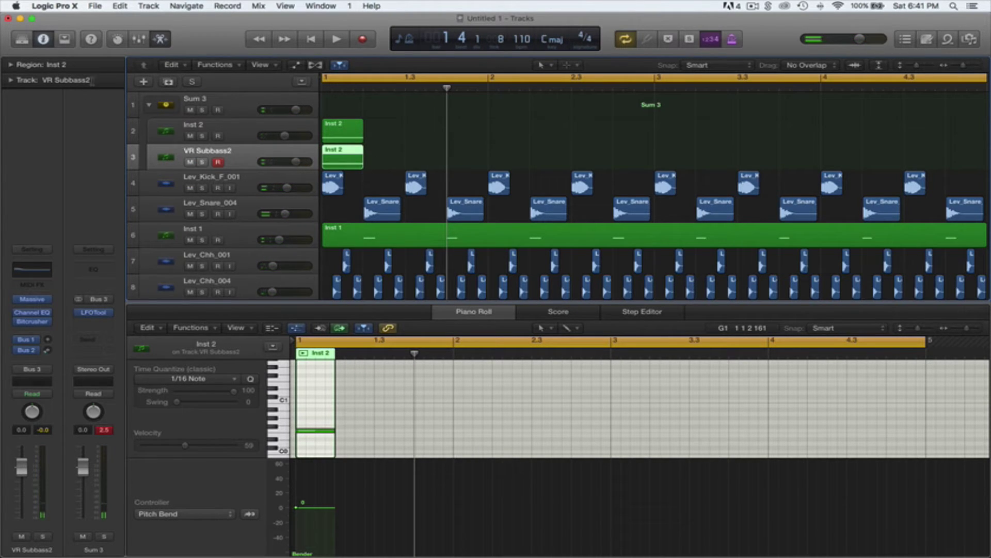
click(161, 40)
key(space)
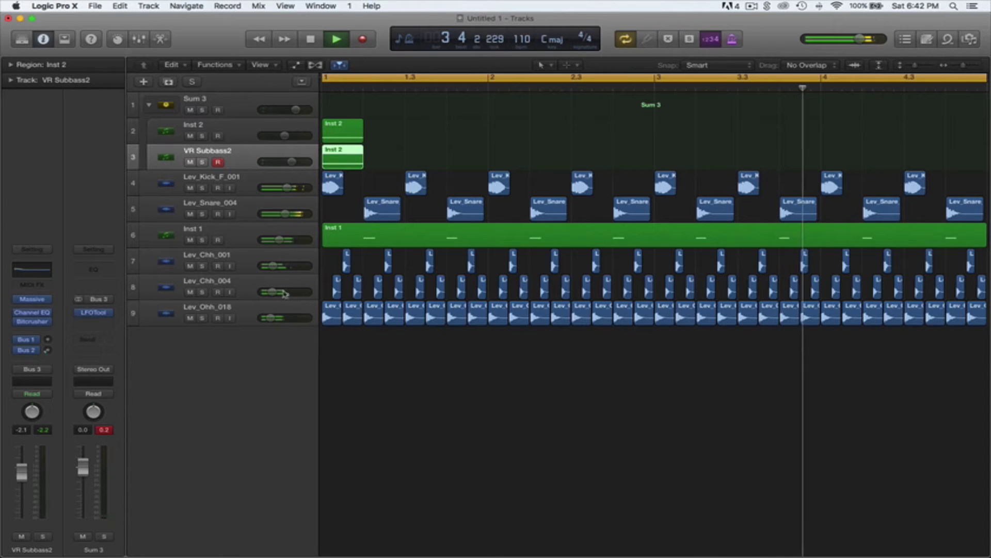
Step: Set the project tempo to 100 bpm and play back the arrangement from the start
key(space)
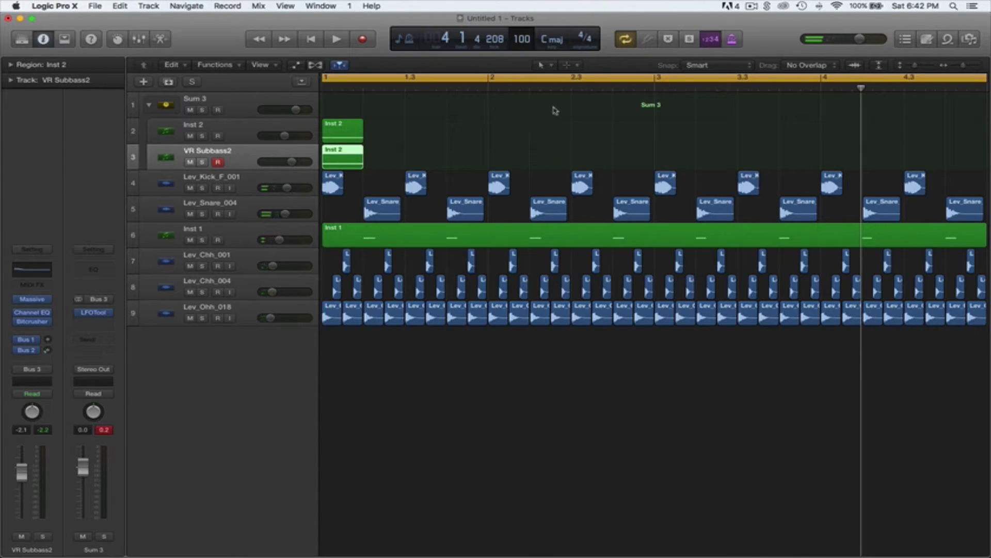
click(555, 111)
key(space)
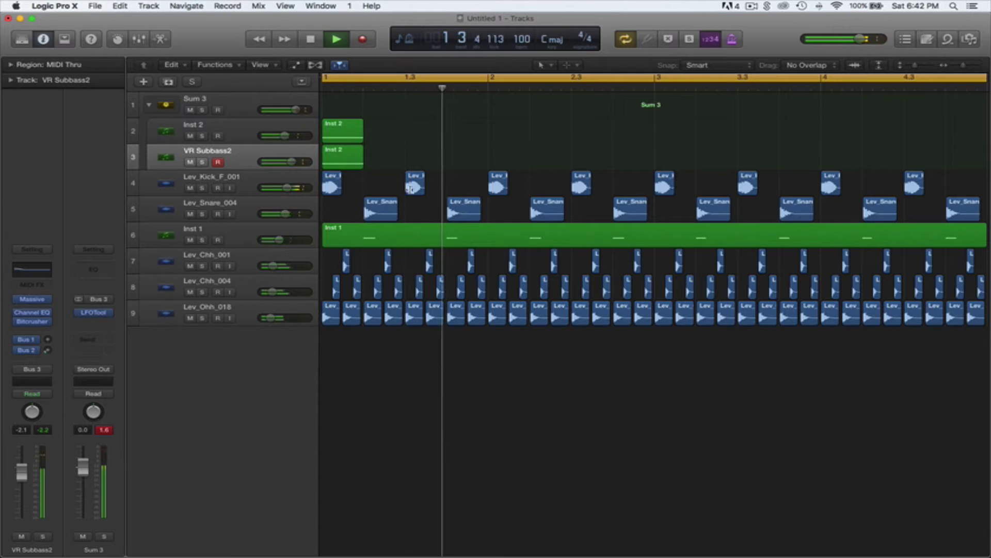
scroll(445, 150, right, 1)
scroll(446, 151, left, 1)
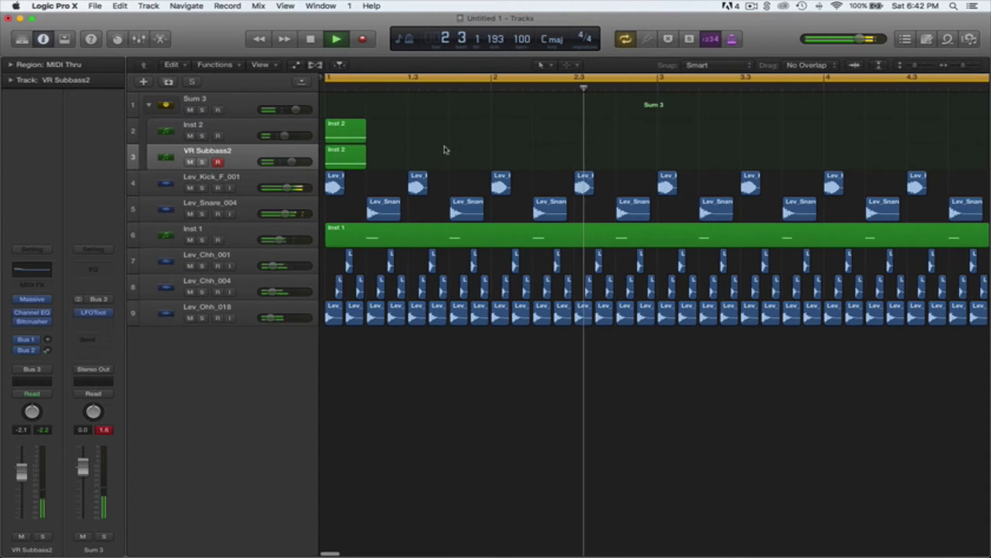
key(space)
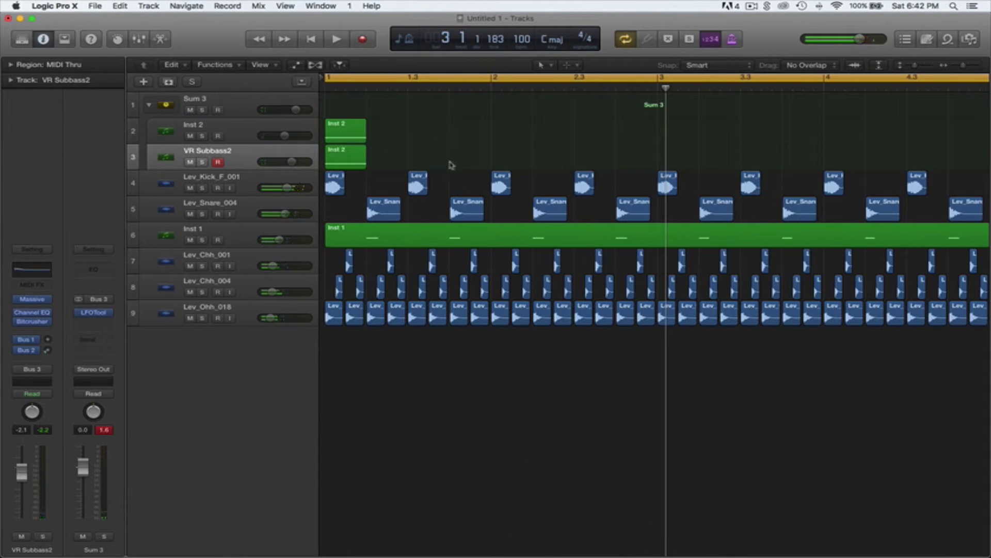
Step: Copy the one-beat regions of Inst 2 and VR Subbass2 to bar 2 beat 4 and to the start of bar 3
drag(389, 158, 640, 135)
right_click(342, 131)
click(620, 148)
right_click(681, 136)
click(639, 136)
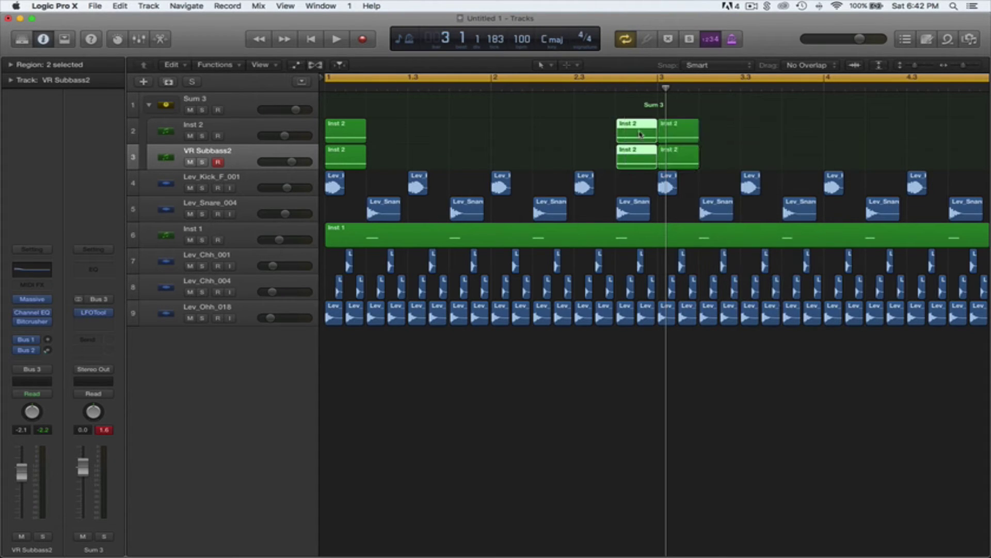
Step: Lower the Inst 2 note in the region at bar 2 beat 4 to D#0, play it back, and hide the piano roll editor
double_click(640, 135)
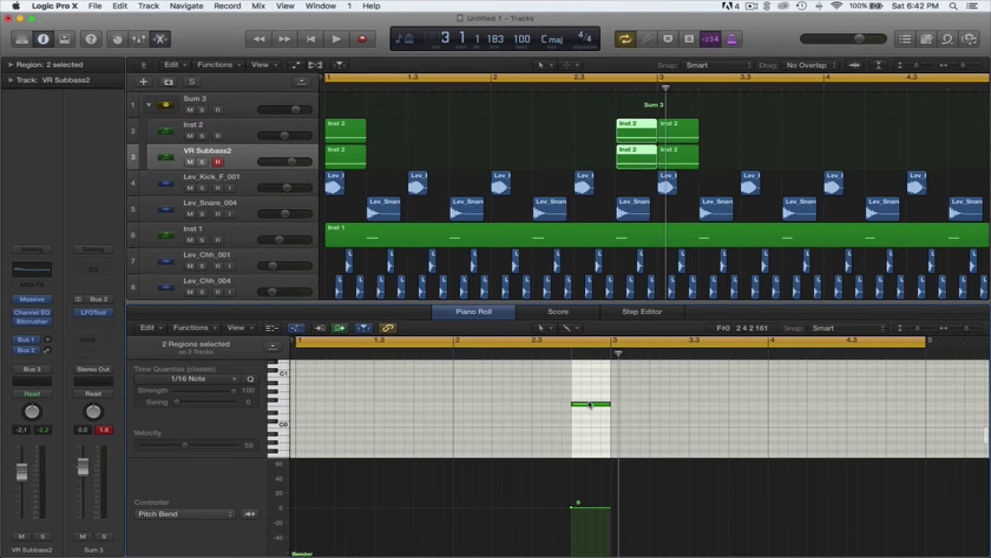
drag(591, 404, 587, 415)
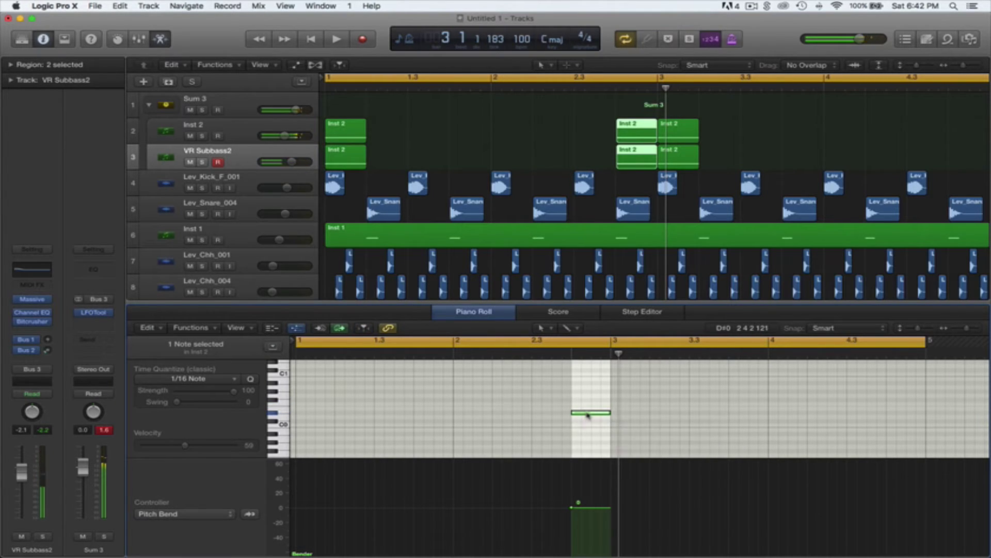
key(space)
click(400, 110)
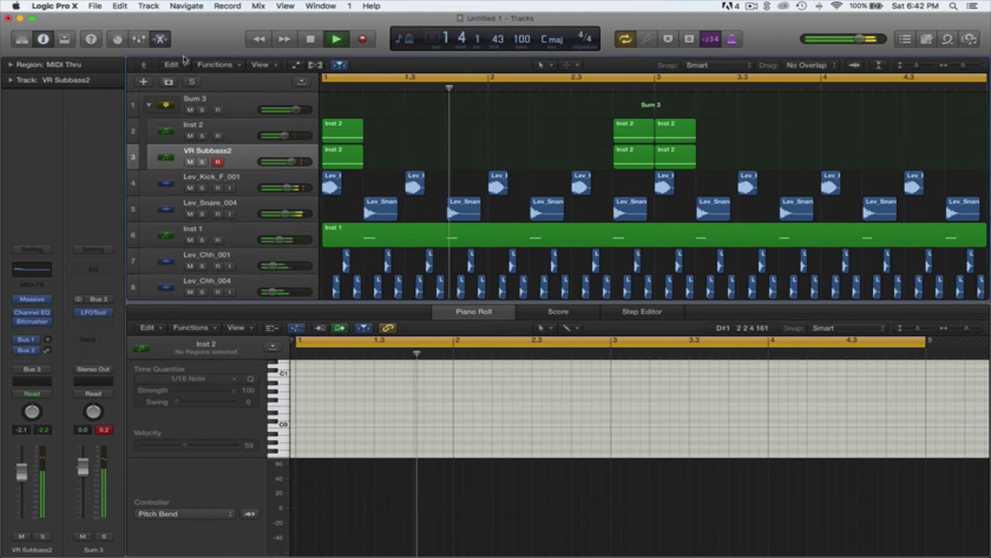
key(e)
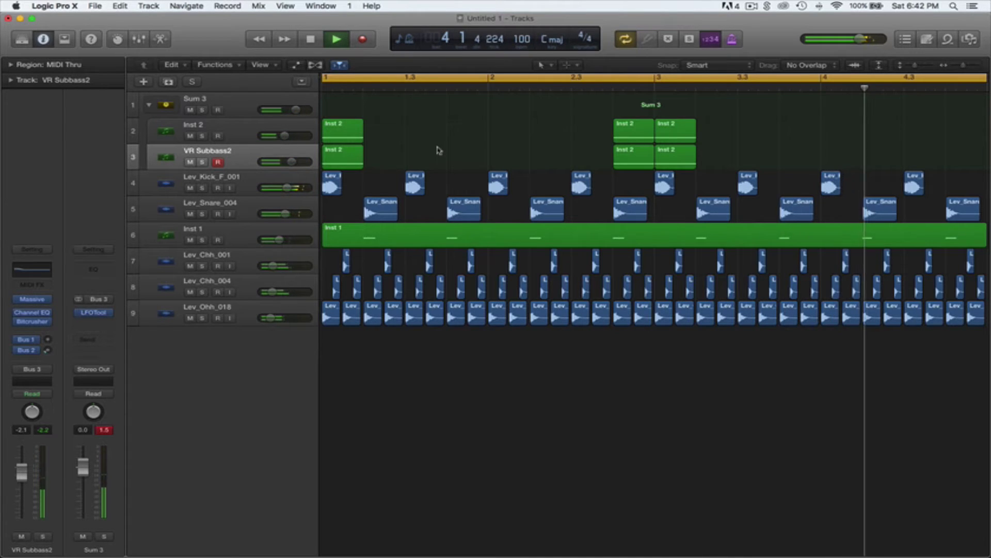
Step: Stop playback and copy the adjoining Inst 2 and VR Subbass2 region pairs so they start at bar 4 beat 3
scroll(516, 154, right, 5)
key(space)
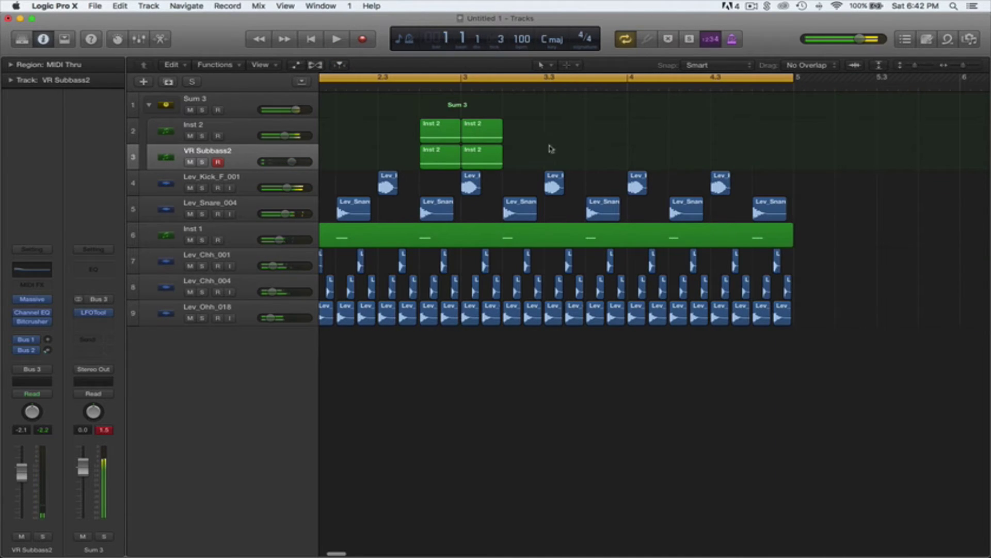
drag(524, 159, 735, 147)
click(686, 126)
Step: Raise the Inst 2 note at bar 4 beat 3 to G#0 and play back the arrangement with the editor hidden
double_click(731, 133)
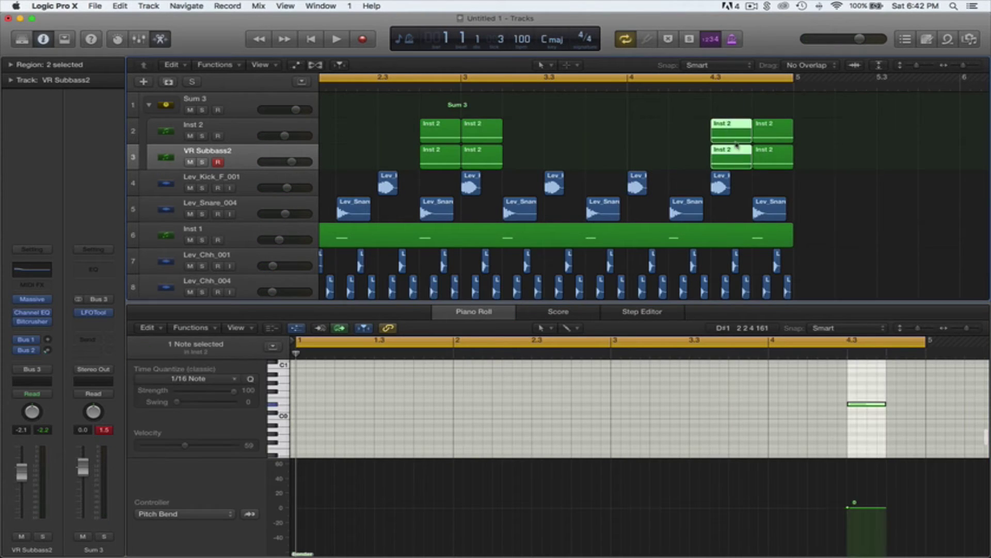
scroll(834, 421, right, 2)
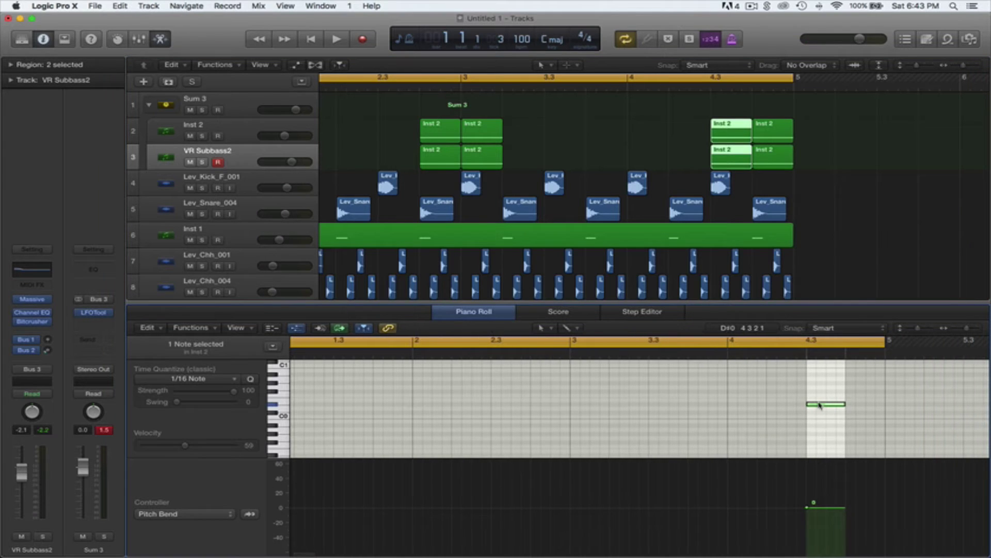
click(820, 405)
drag(819, 404, 824, 386)
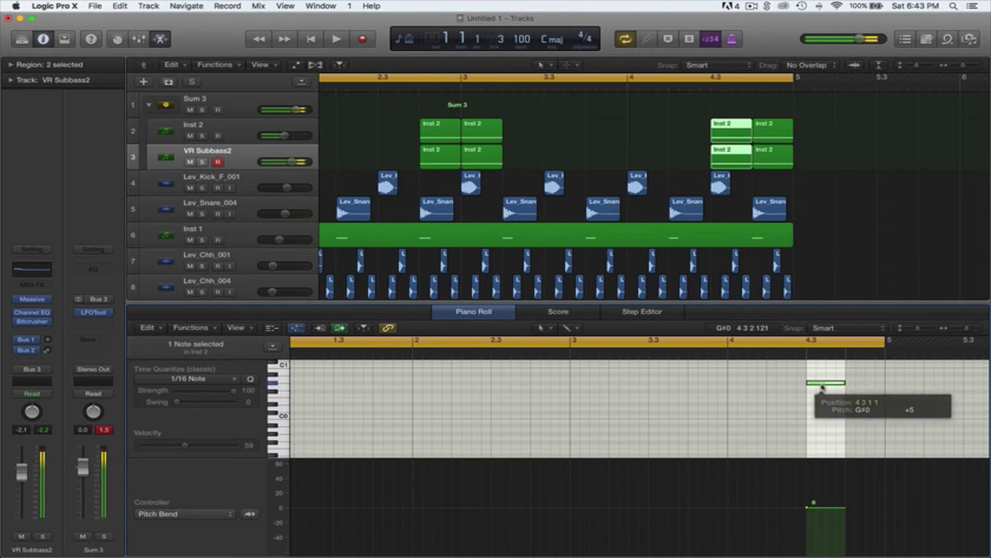
key(space)
key(e)
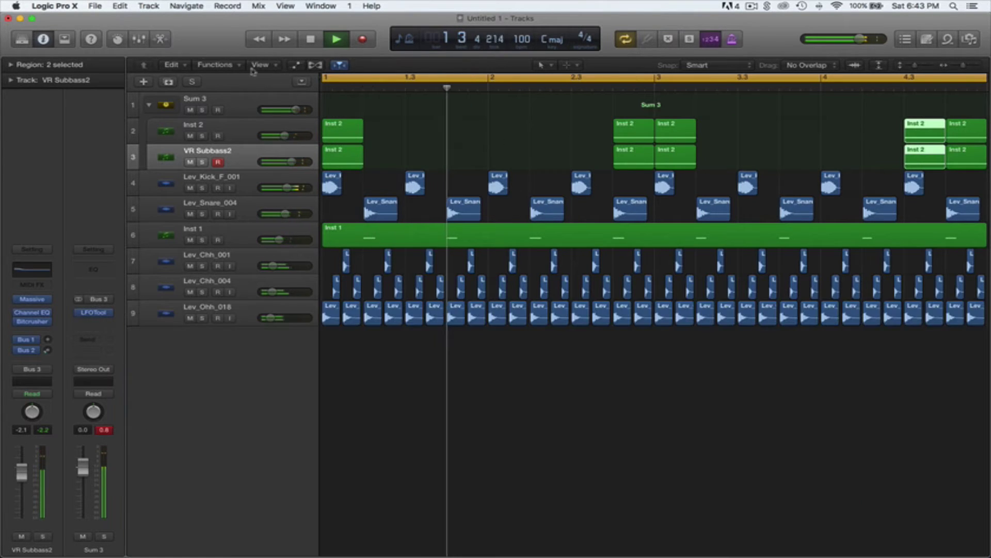
click(580, 142)
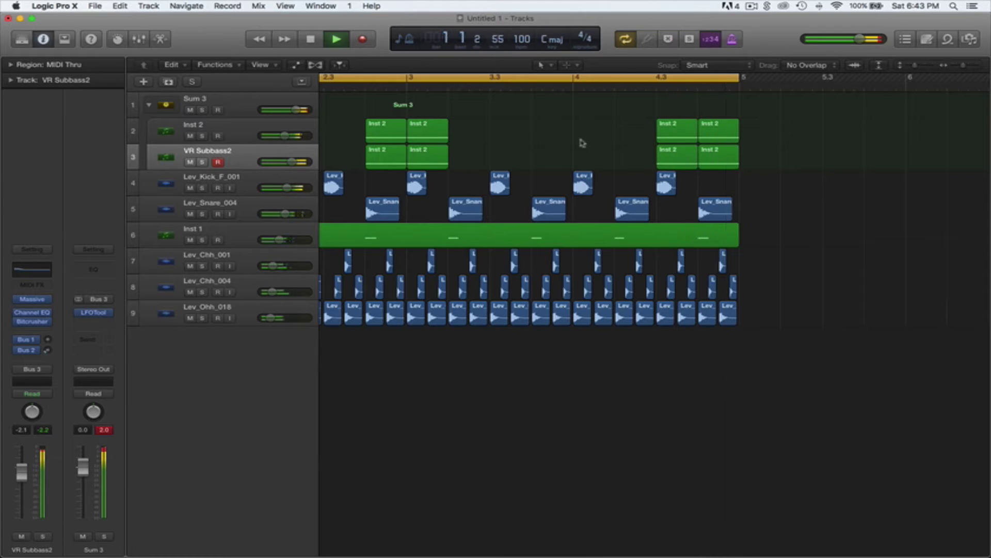
Step: Lower the Inst 2 note at bar 4 beat 4 to D#0, play back the change, and hide the piano roll editor
key(space)
click(720, 135)
double_click(727, 147)
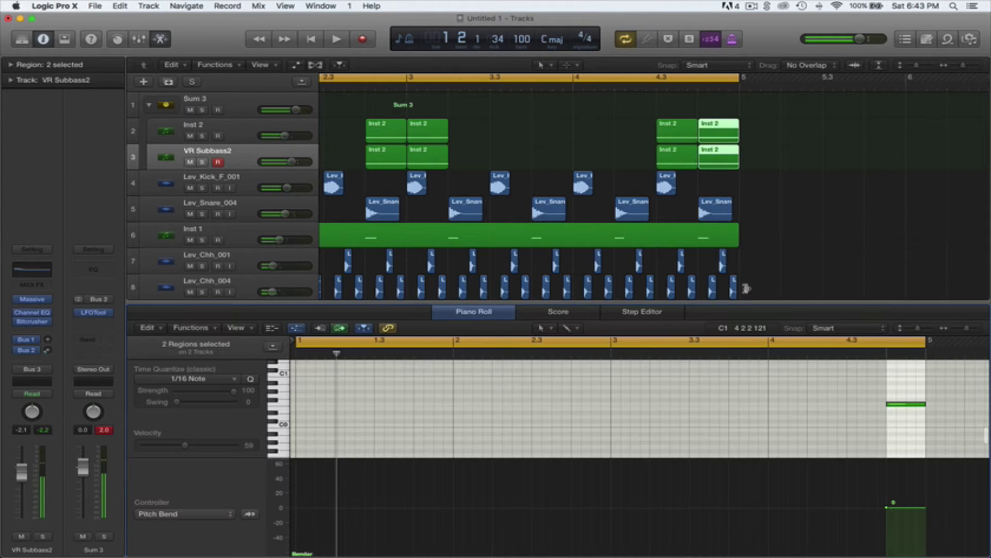
drag(909, 405, 899, 413)
key(space)
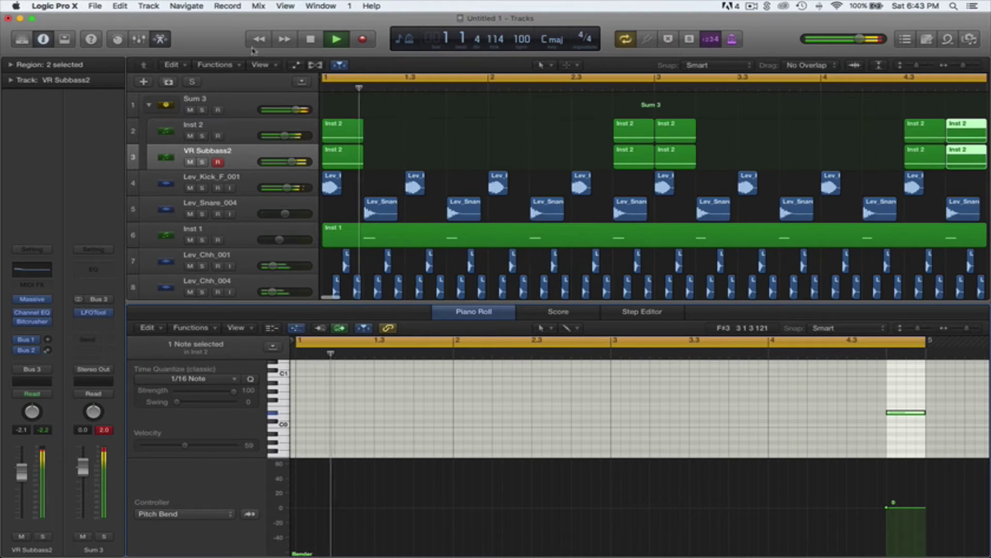
click(162, 41)
click(740, 141)
Step: Lower Inst 2 slightly and set VR Subbass2 to -4.5 dB during playback of the arrangement
scroll(740, 142, right, 4)
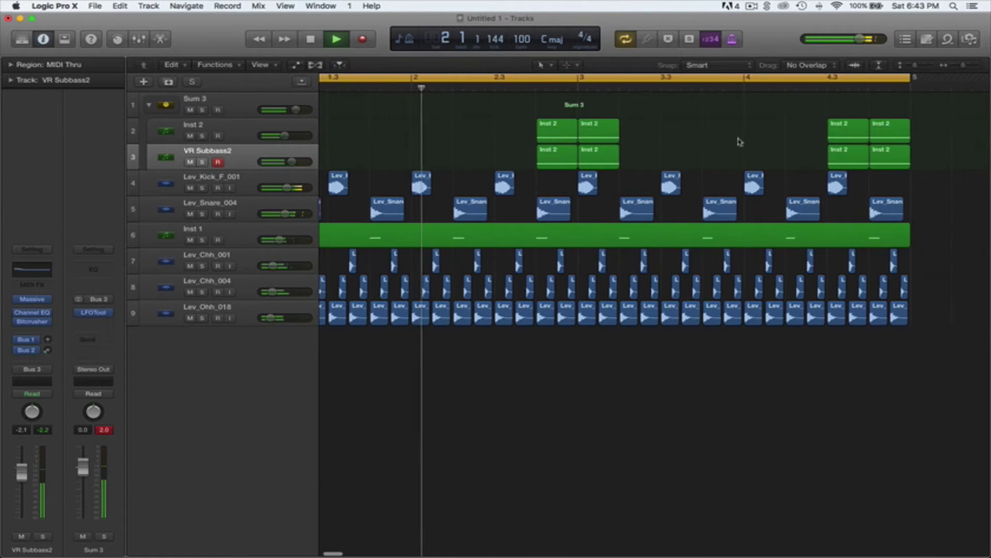
scroll(740, 142, left, 4)
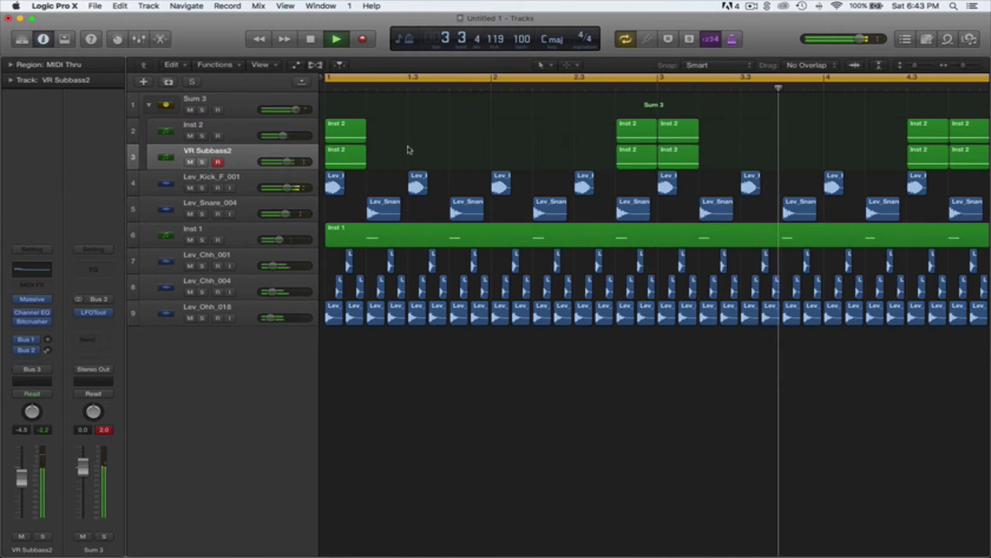
scroll(460, 146, right, 3)
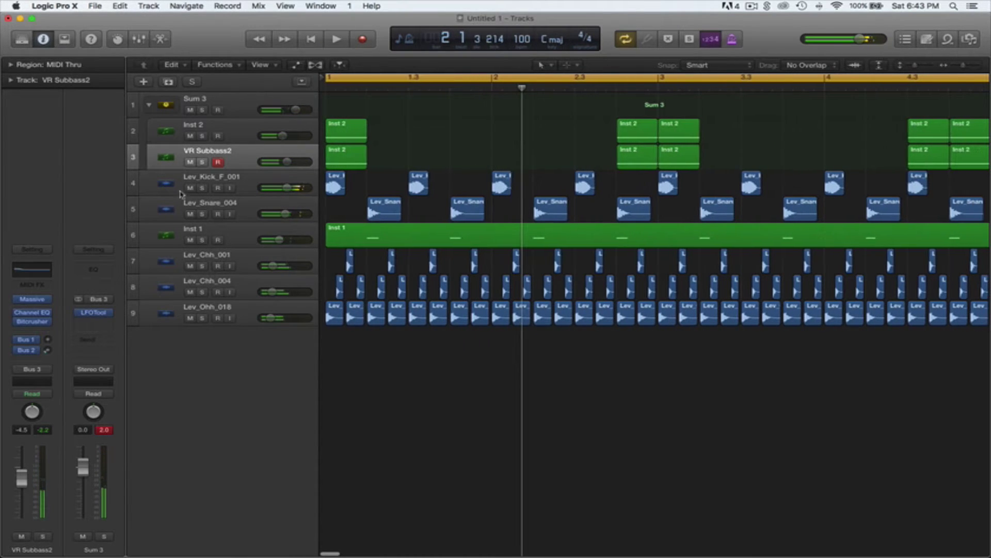
key(space)
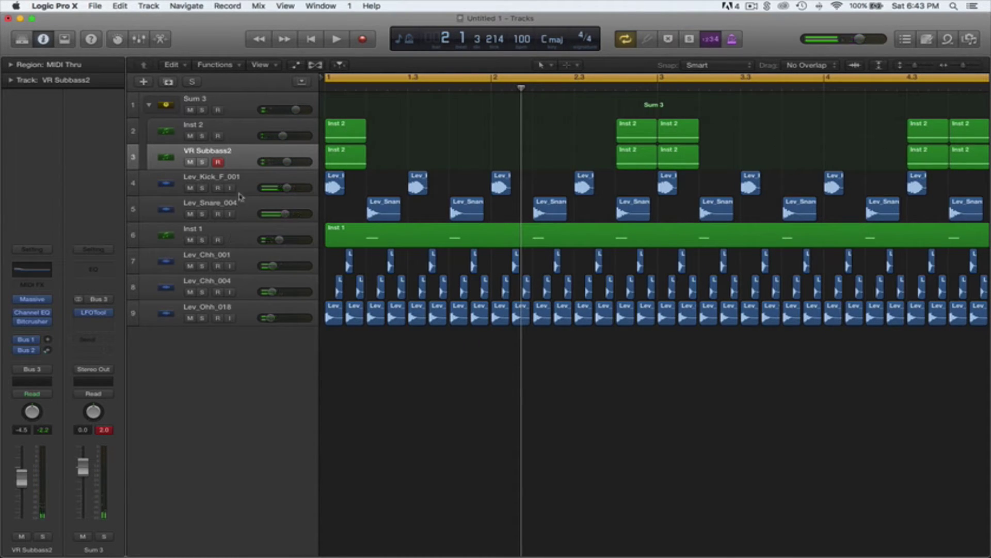
Step: Group all drum tracks from Lev_Kick_F_001 through Lev_Ohh_018 into a summing track stack
click(242, 193)
shift+click(251, 308)
key(super+shift+d)
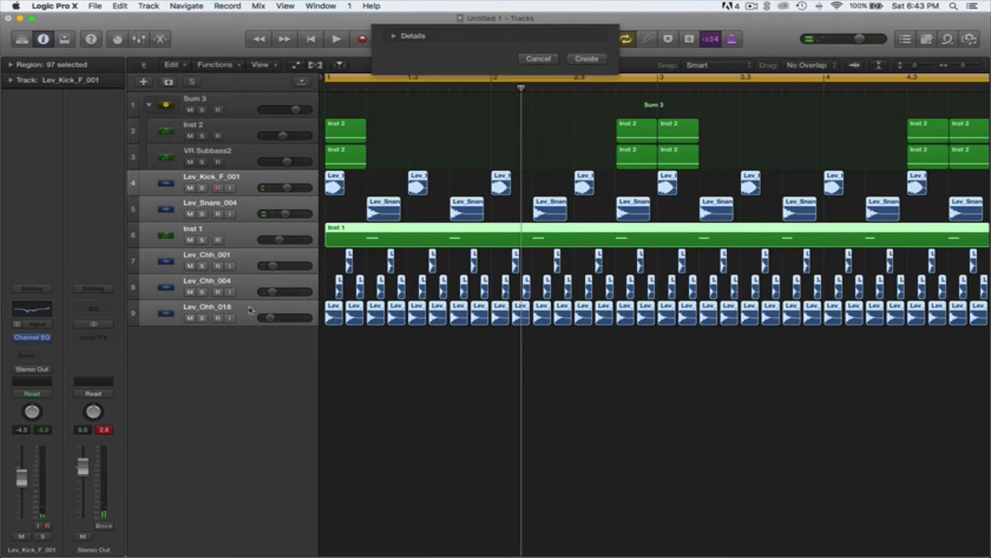
key(Return)
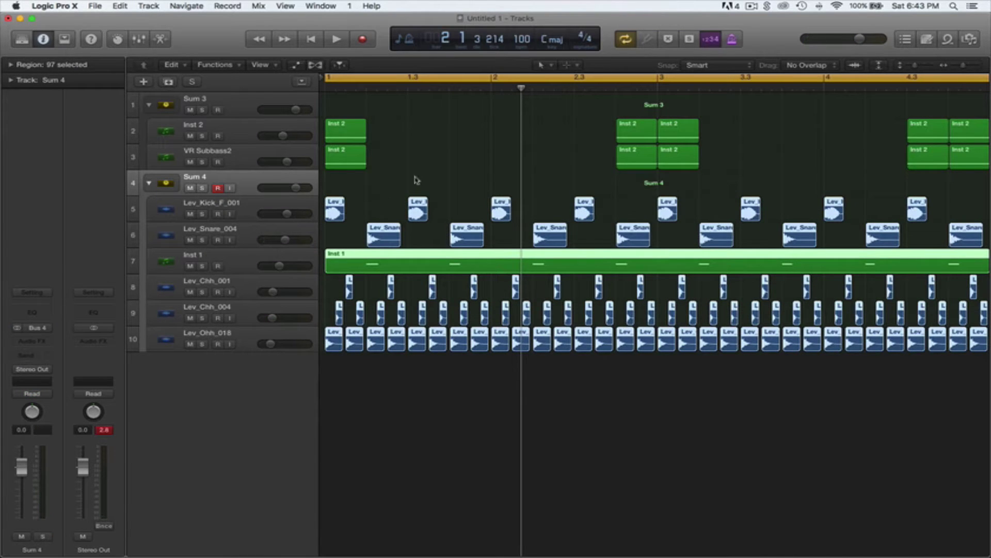
click(418, 180)
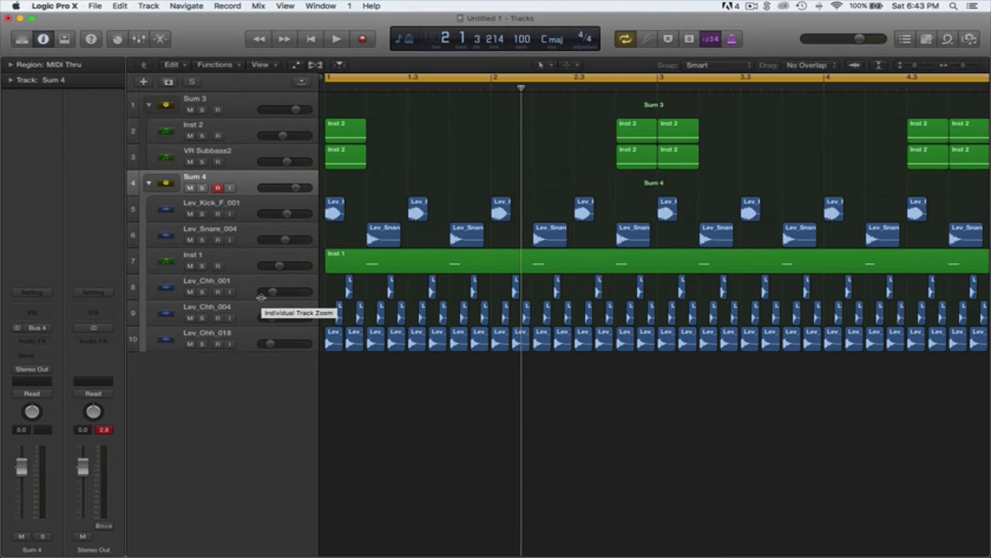
Step: Insert the LFOTool audio effect after the Channel EQ on the Lev_Ohh_018 track
click(242, 341)
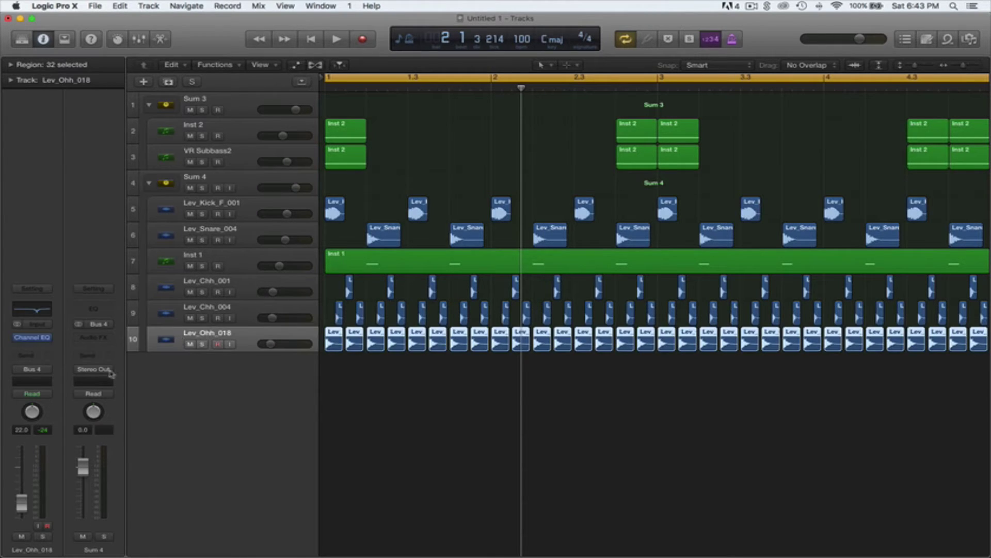
click(32, 344)
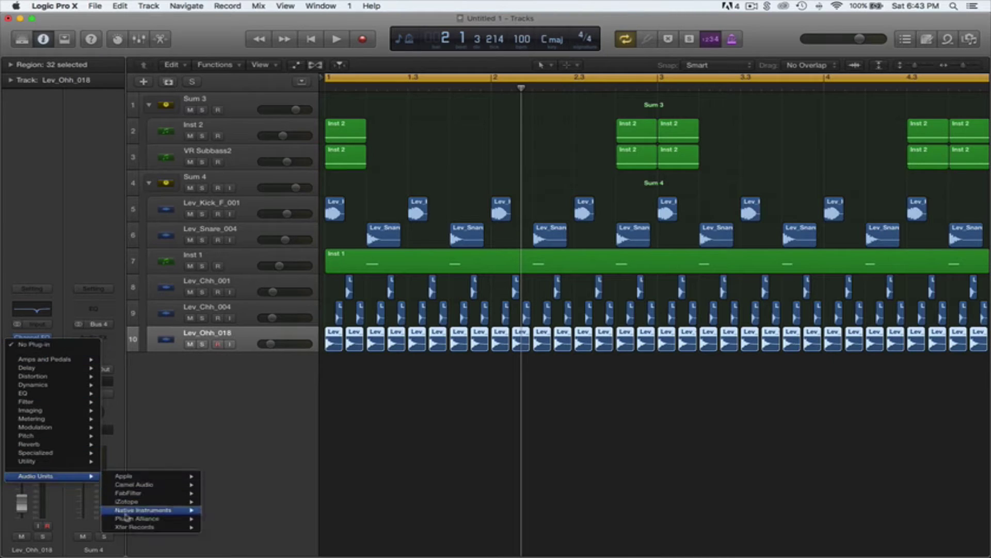
click(290, 529)
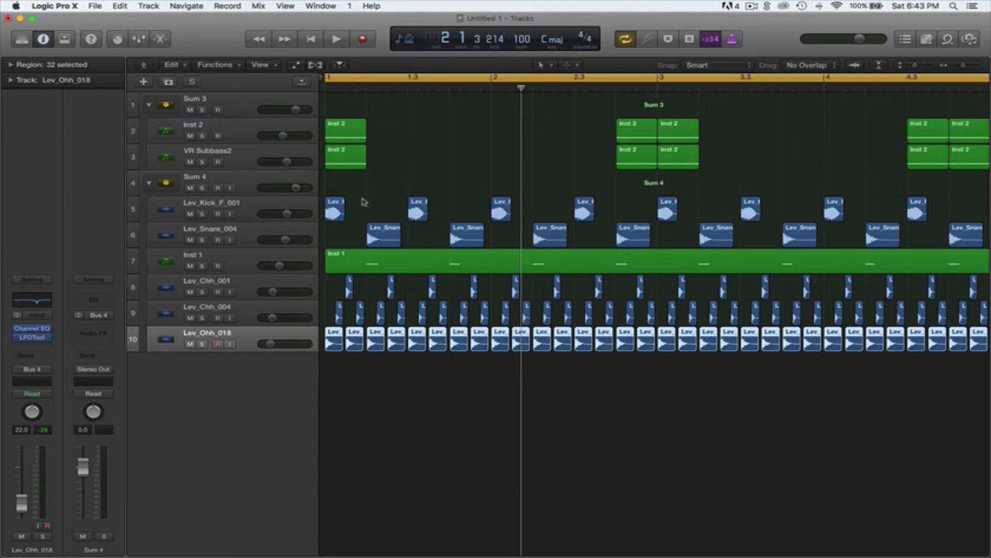
Step: Play back the arrangement and audition Lev_Ohh_018 briefly in solo
key(space)
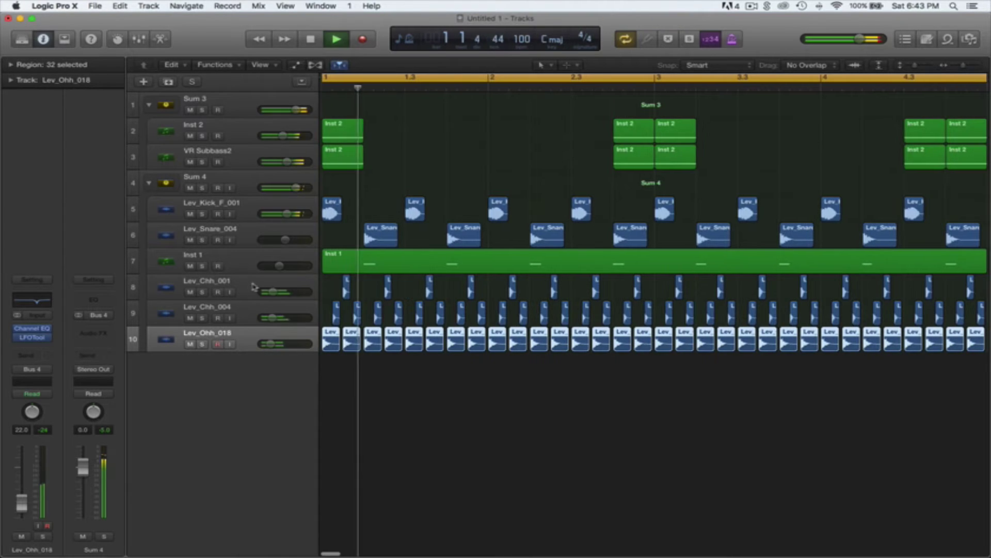
click(202, 344)
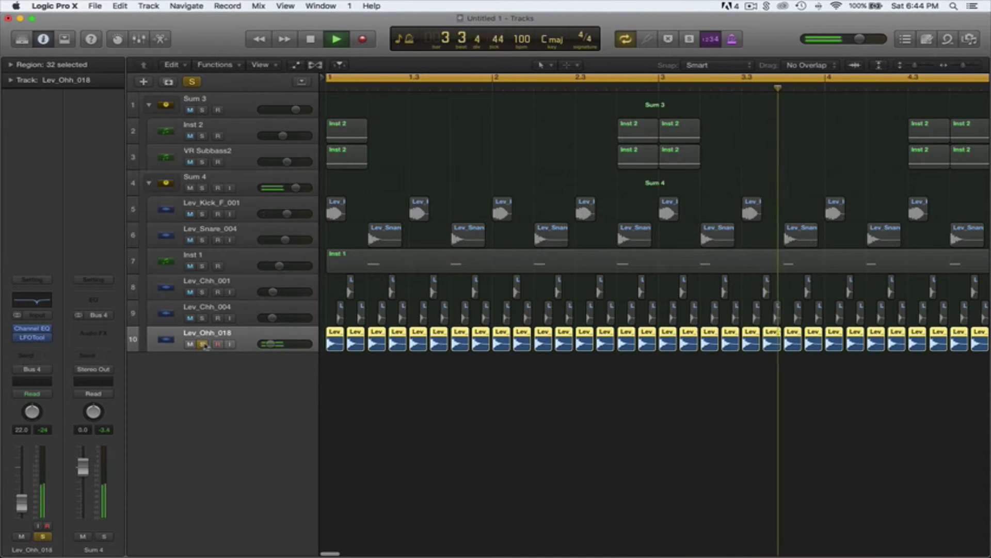
click(203, 344)
click(453, 150)
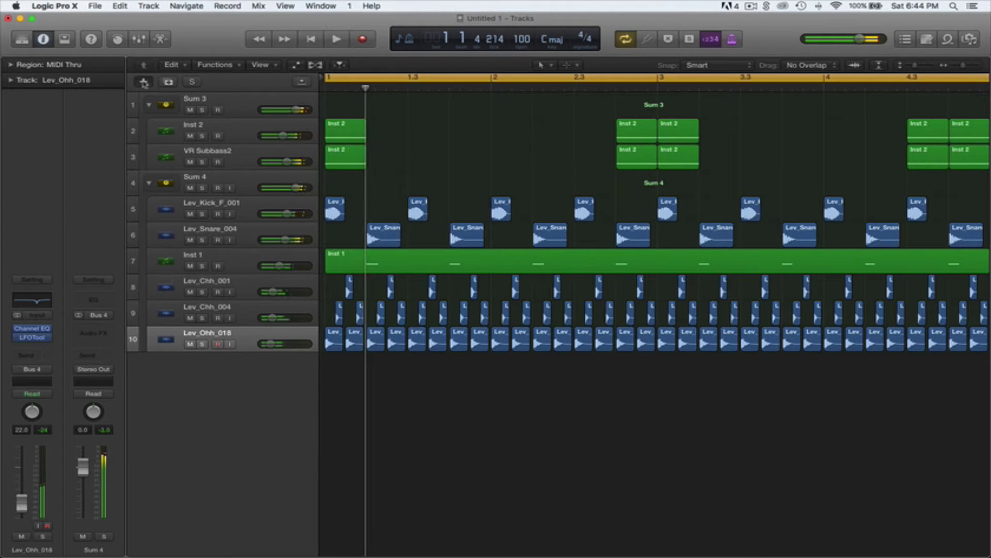
Step: Add a new software instrument track and hide the sound library
click(144, 81)
click(640, 184)
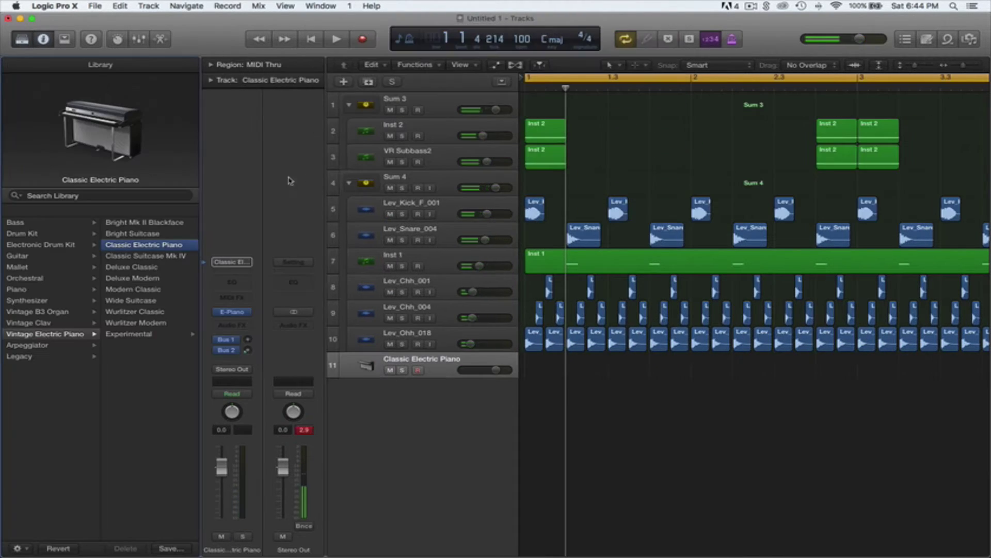
click(21, 40)
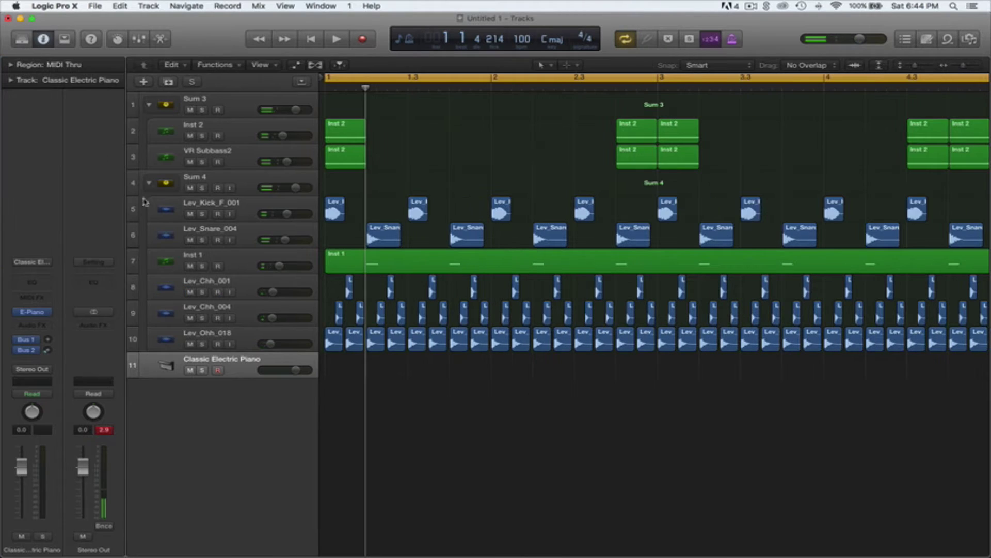
Step: Replace the new track's E-Piano instrument with Massive and load the BS CPU Eater preset
click(51, 312)
mouse_move(69, 524)
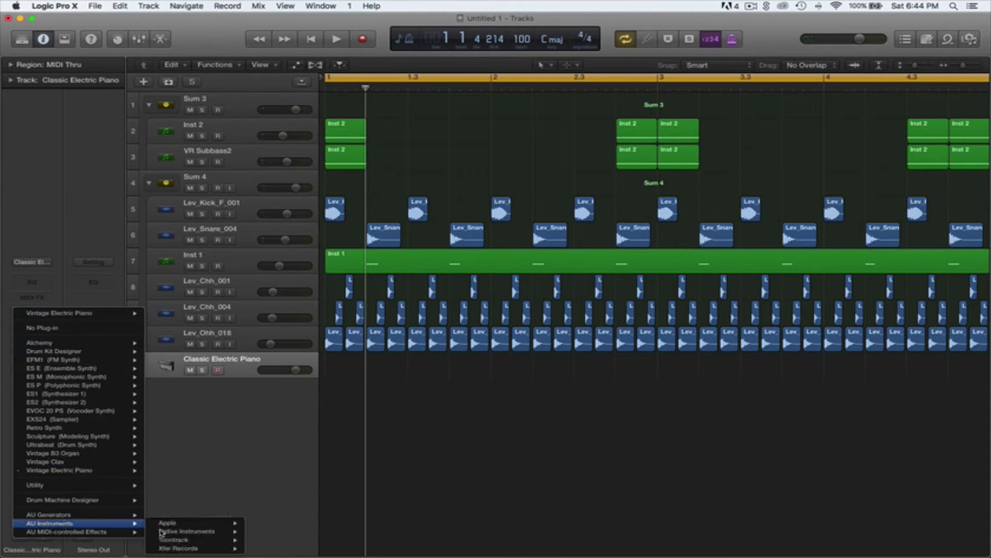
mouse_move(209, 537)
click(273, 540)
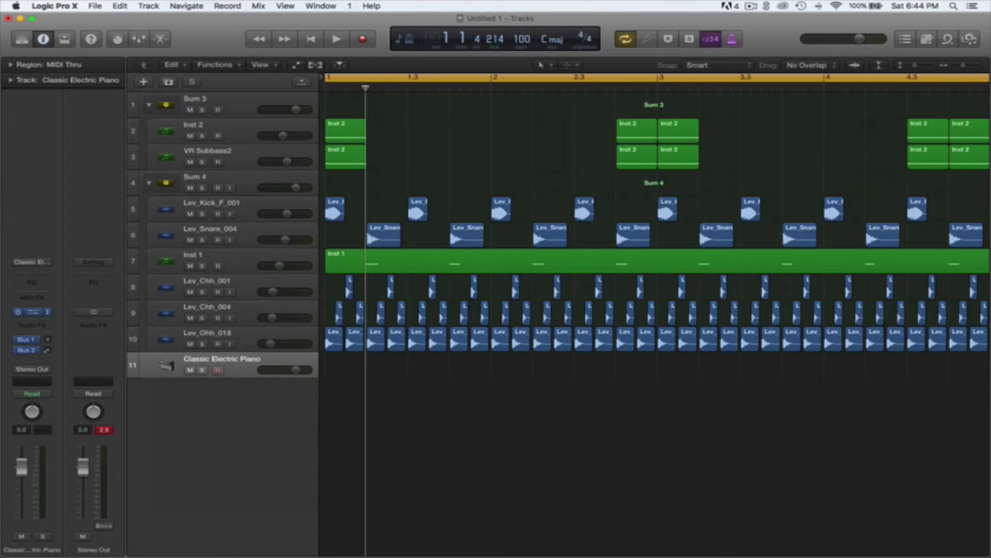
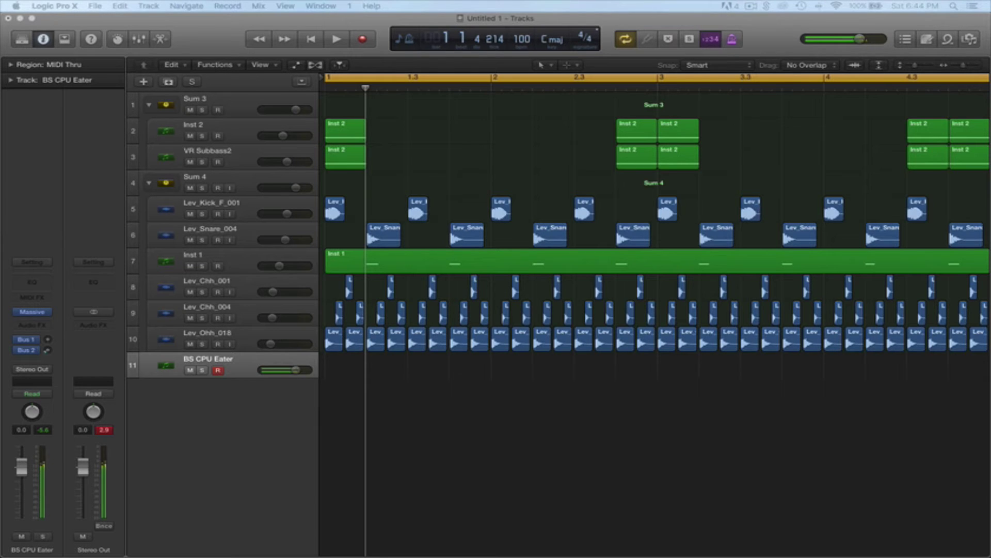
Step: Examine the effect settings of the BS CPU Eater patch in Massive, including FX2, and close the plug-in window
drag(990, 211, 531, 98)
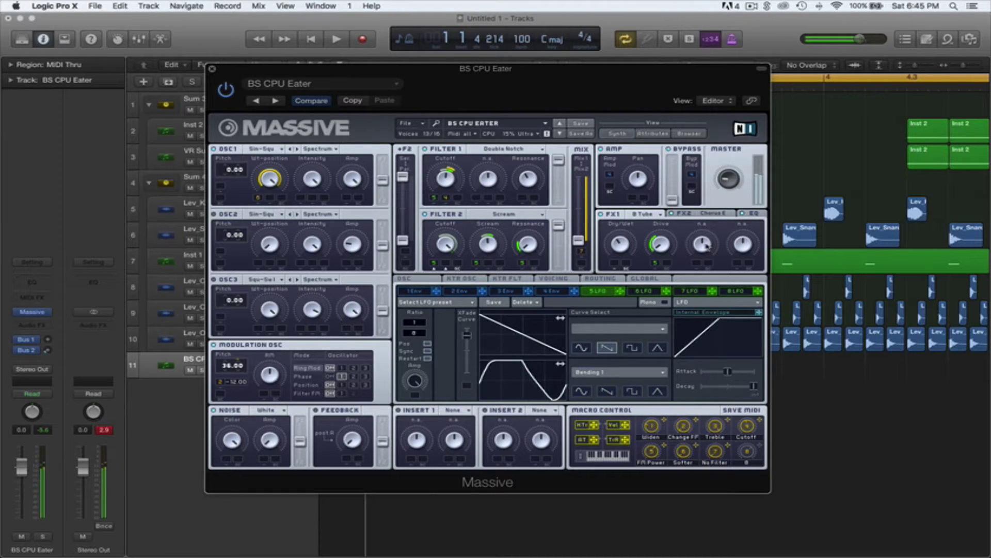
click(707, 219)
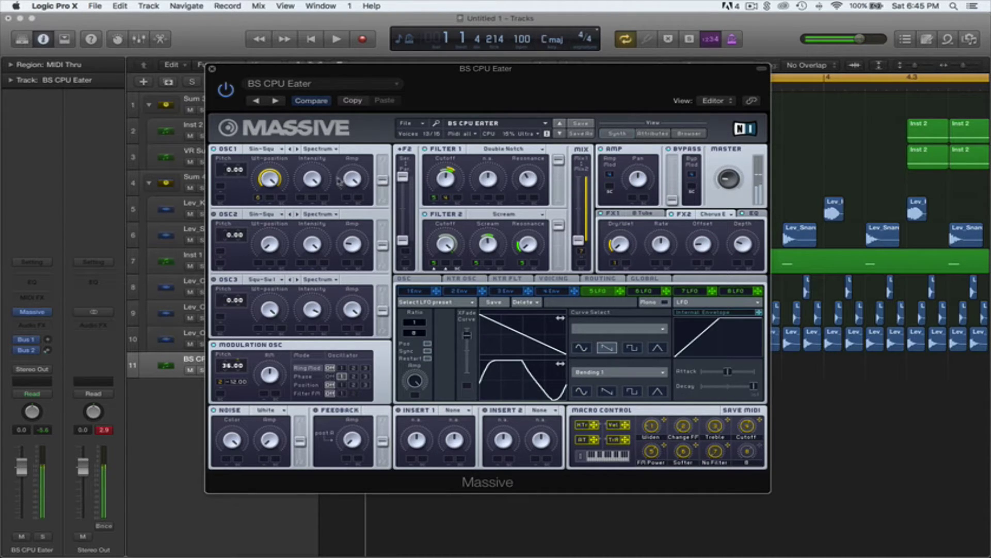
click(211, 69)
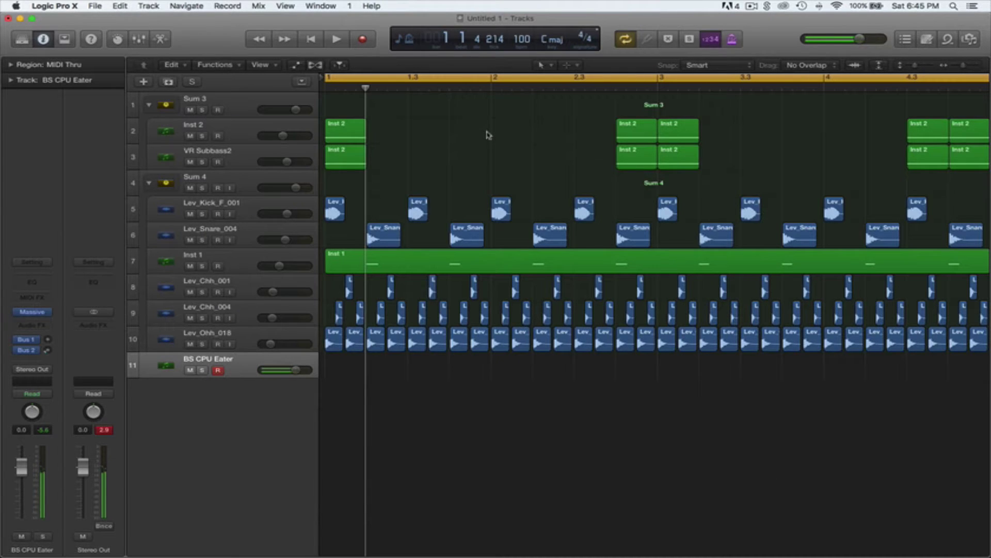
Step: Play back the arrangement and move the BS CPU Eater track directly below VR Subbass2, above the drum stack
key(space)
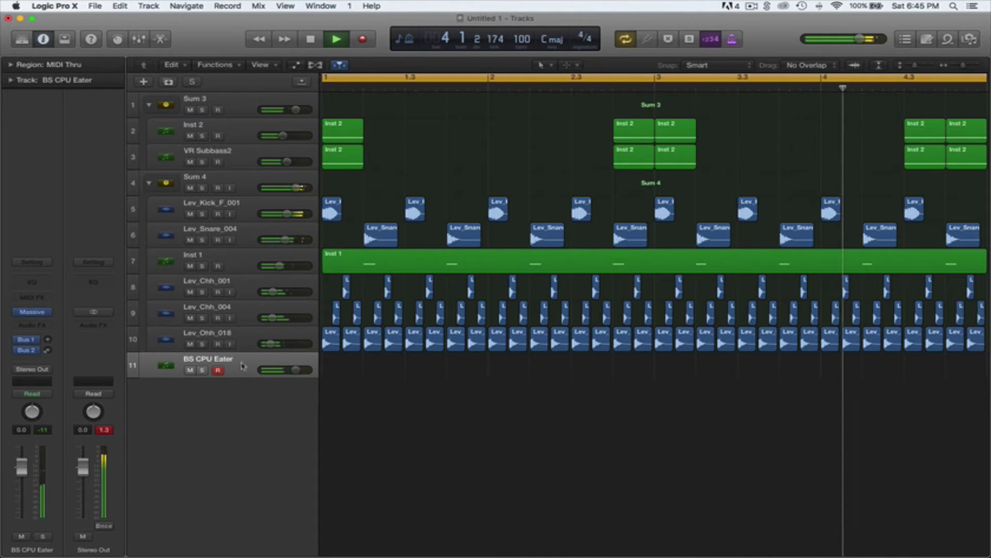
drag(242, 365, 238, 183)
key(space)
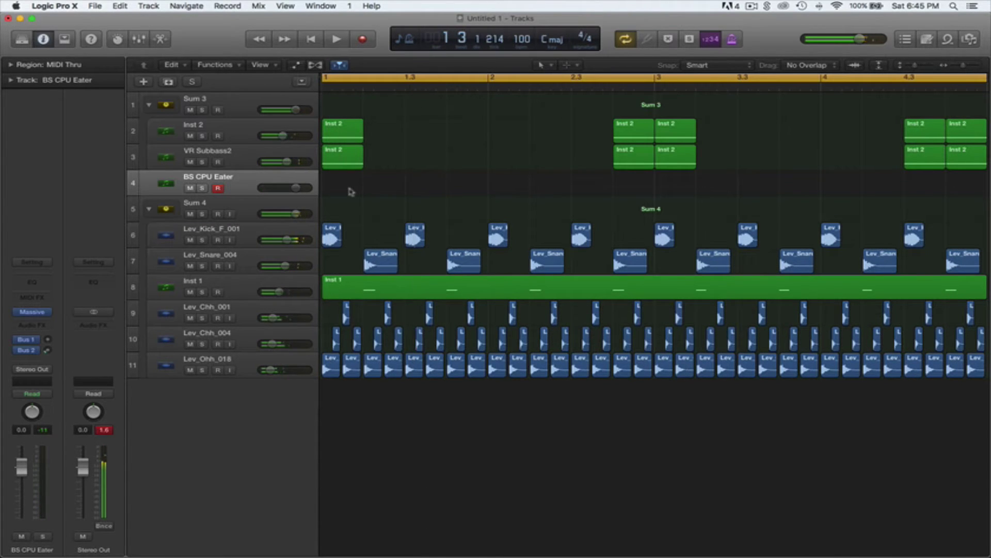
Step: Record a four-bar MIDI part on the BS CPU Eater track and quantize all its notes to 1/16 in the Piano Roll
key(r)
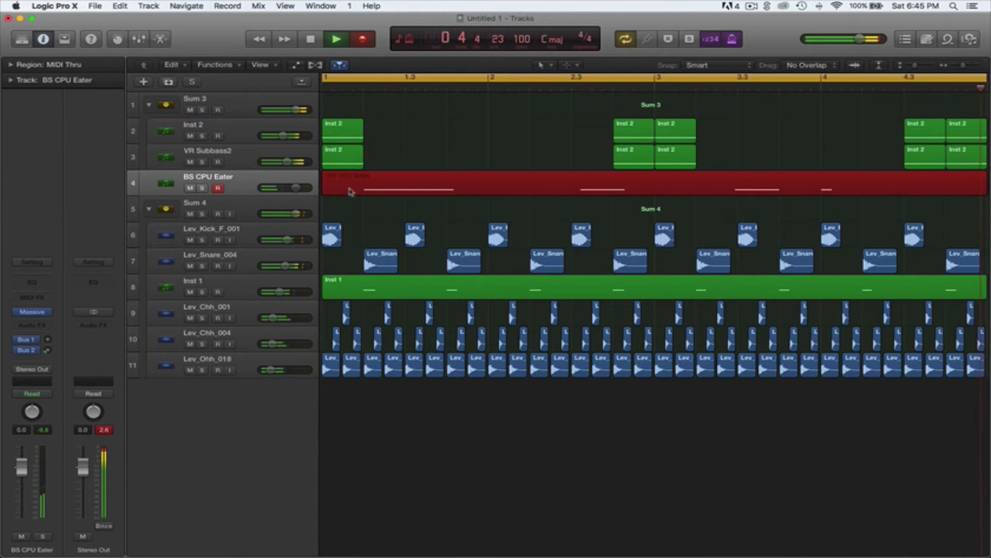
key(space)
double_click(412, 187)
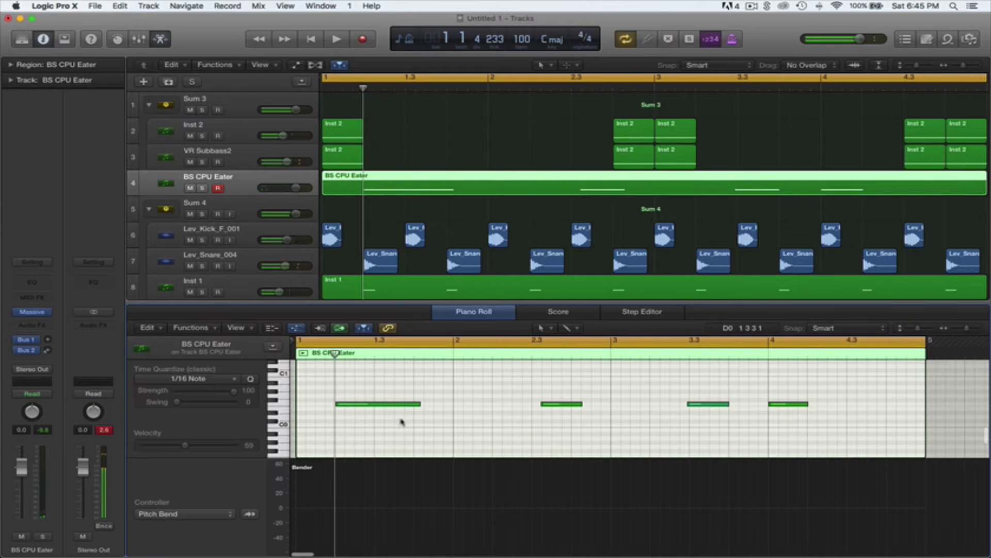
drag(398, 420, 935, 401)
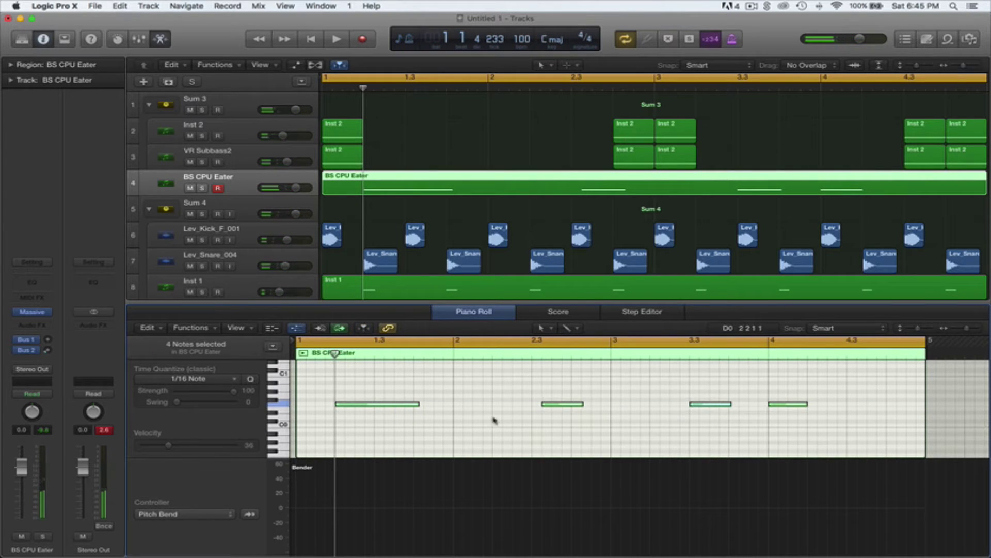
Step: Trim the ends of the second and first notes in the BS CPU Eater region, checking the playback
click(599, 408)
key(space)
drag(582, 404, 569, 411)
key(space)
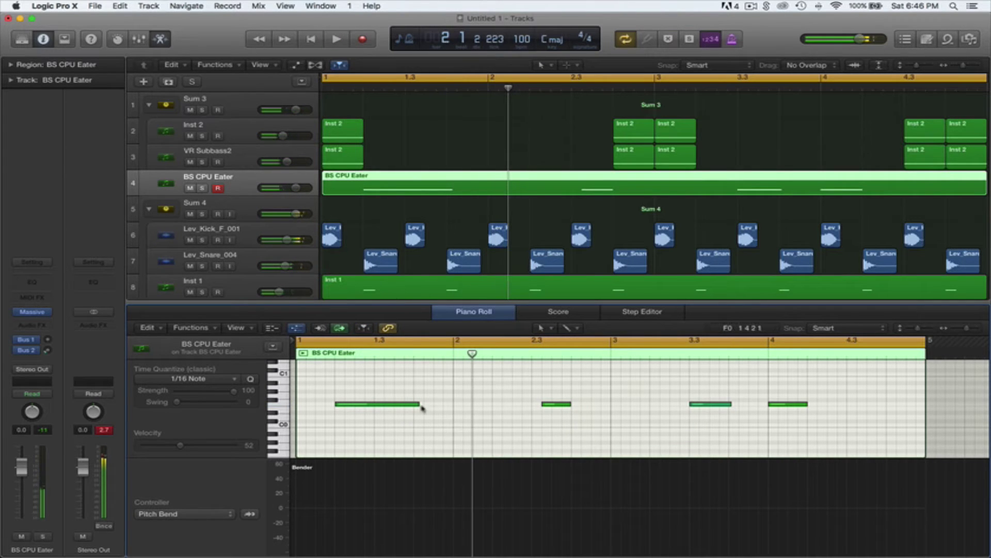
drag(418, 405, 411, 411)
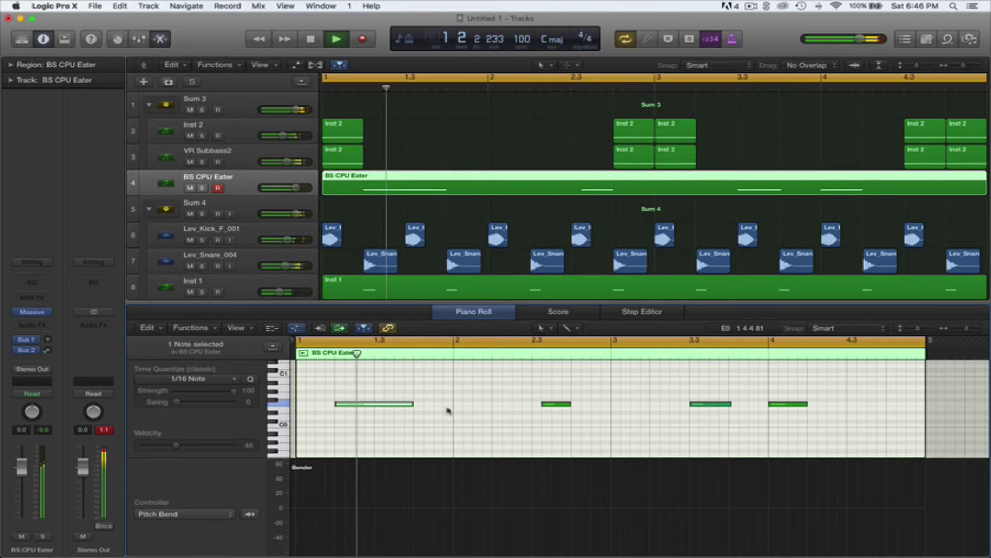
Step: Extend the start of the second BS CPU Eater note slightly earlier and shorten the end of the third note
click(509, 423)
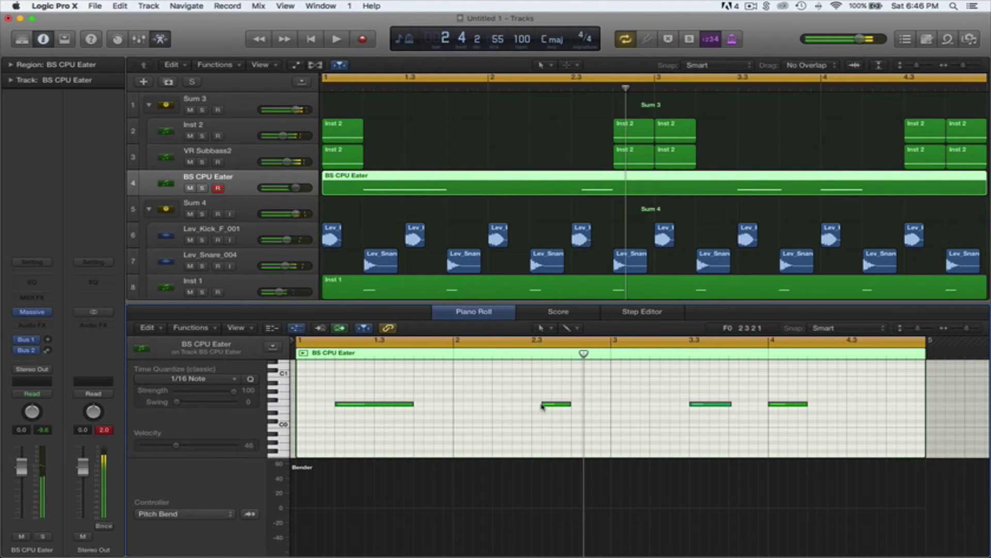
drag(544, 403, 533, 403)
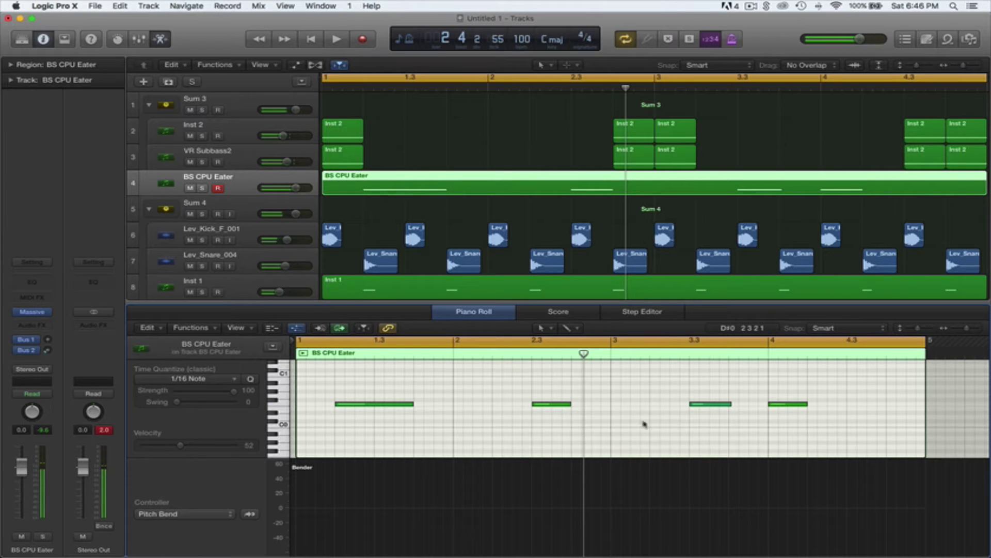
drag(732, 404, 729, 418)
click(731, 419)
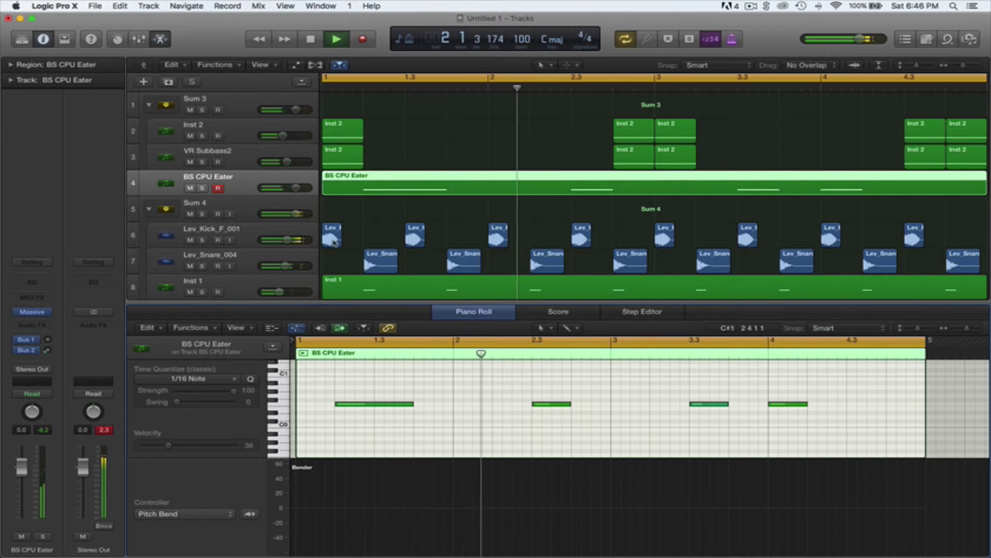
Step: Add a Channel EQ to BS CPU Eater, cutting 94 Hz by 18 dB and 970 Hz by 7 dB, and boosting 260, 3000 and 8100 Hz
click(38, 283)
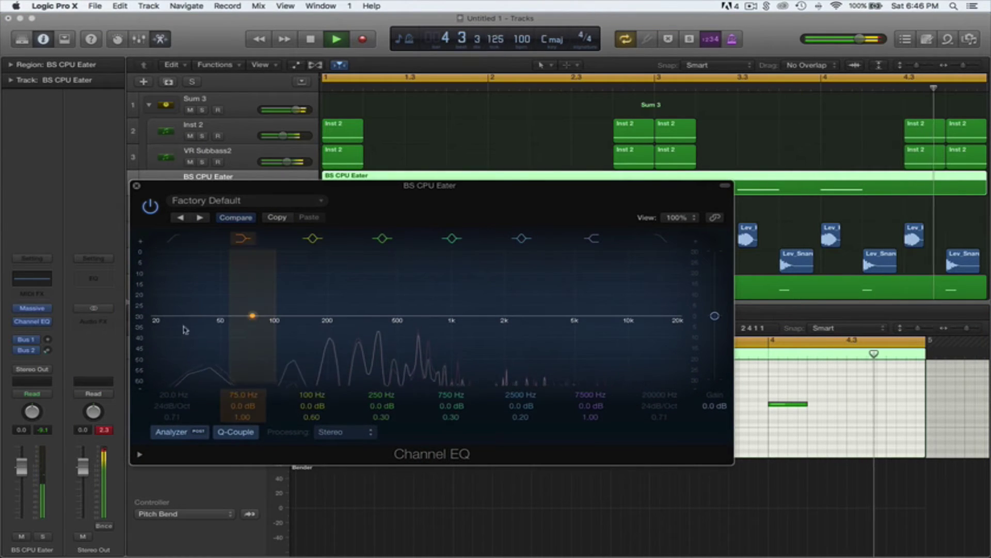
drag(261, 317, 268, 374)
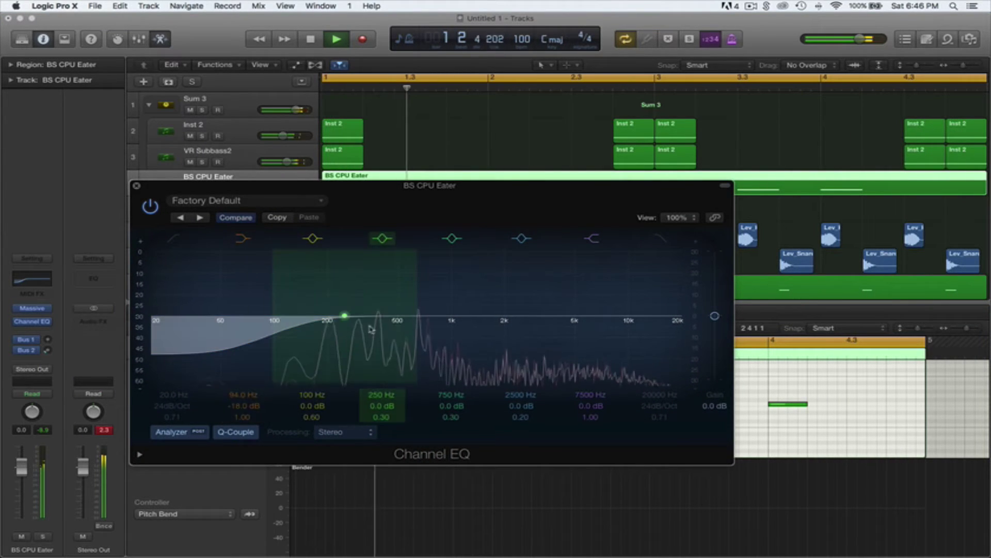
mouse_move(374, 318)
mouse_down()
mouse_move(389, 305)
mouse_move(377, 314)
mouse_up()
drag(443, 317, 463, 333)
drag(403, 326, 408, 326)
drag(560, 328, 610, 315)
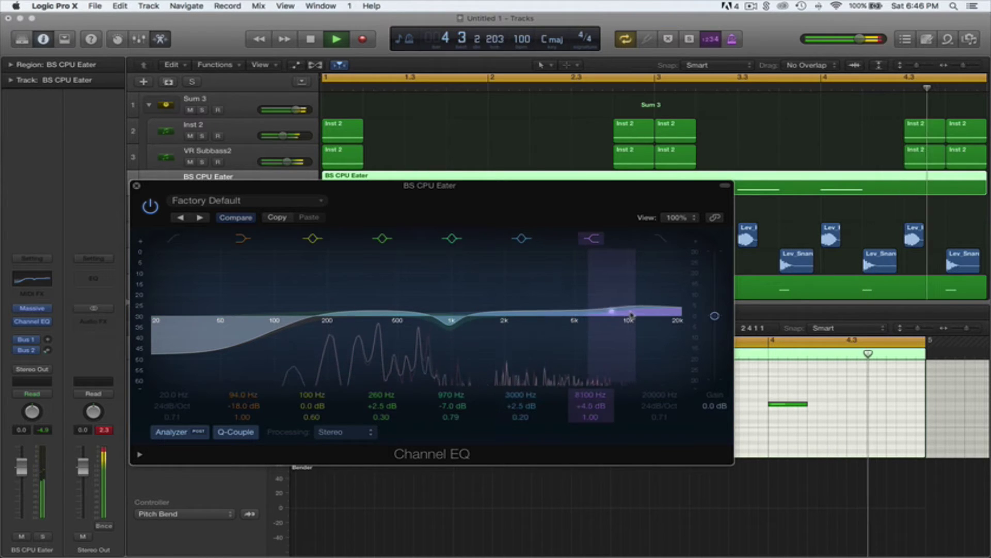
click(136, 186)
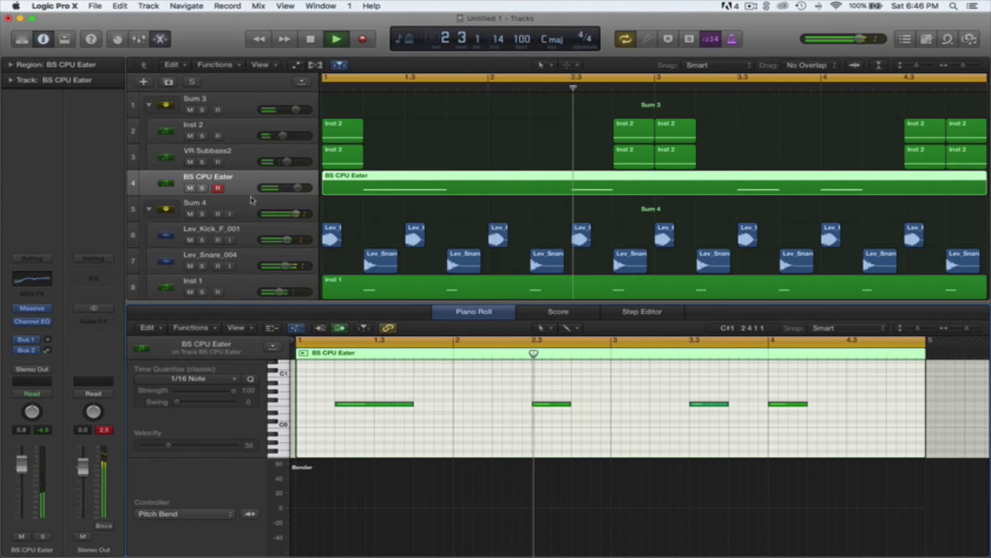
Step: Duplicate the VR Subbass2 track, place the duplicate below BS CPU Eater and copy the BS CPU Eater region onto it
click(232, 153)
key(super+d)
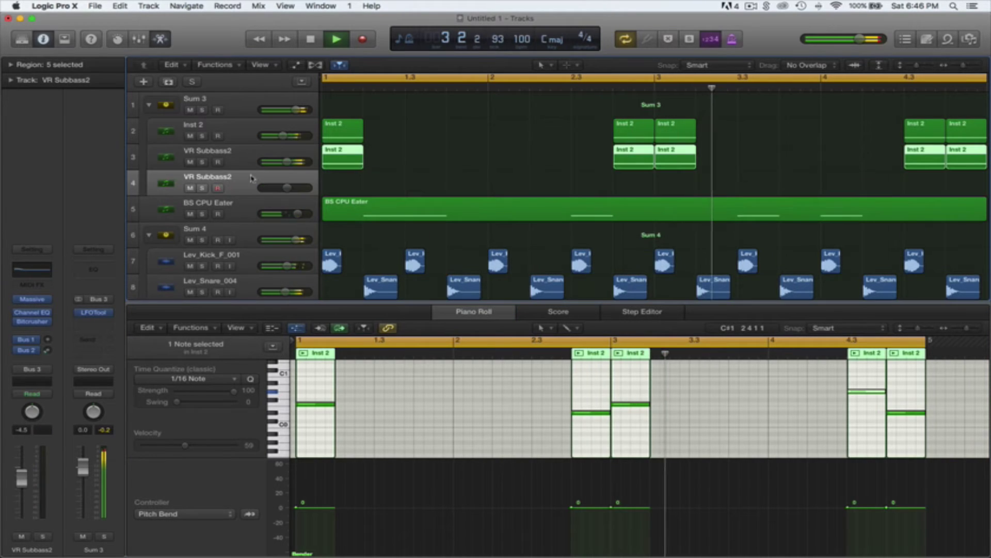
drag(246, 208, 246, 210)
drag(374, 184, 376, 207)
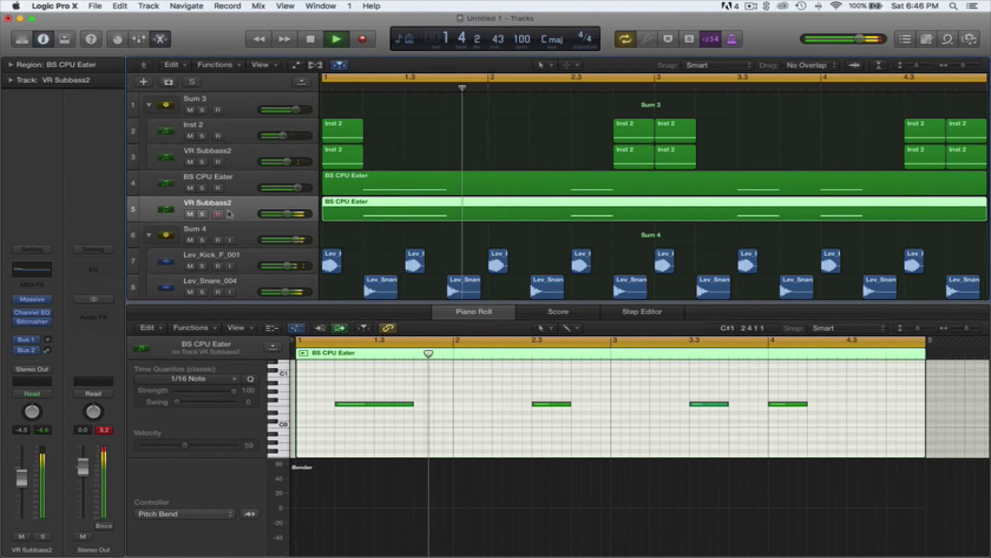
Step: Audition the duplicated VR Subbass2 track in solo with its Massive plug-in, raise its volume to about -3.4 dB and close the Piano Roll
click(203, 214)
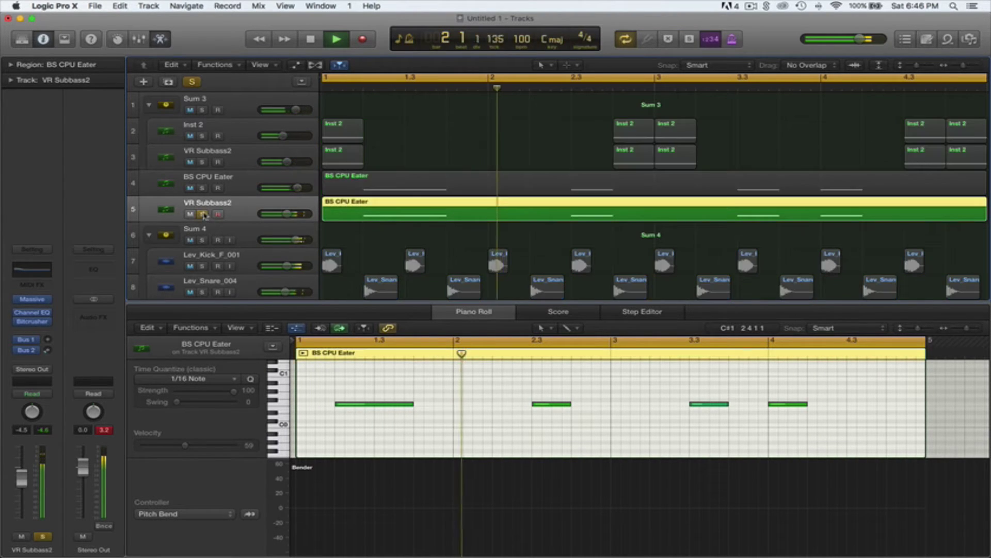
click(32, 299)
key(space)
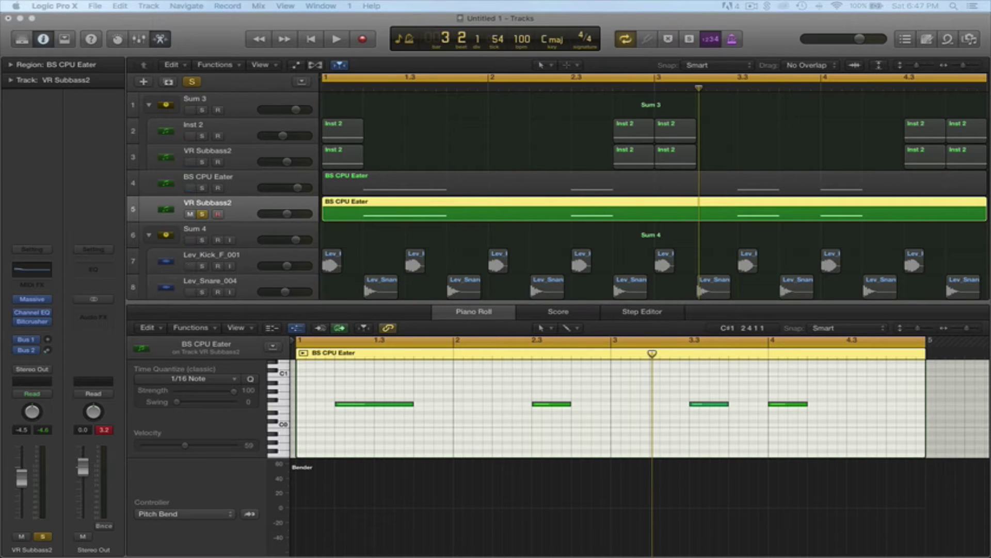
key(space)
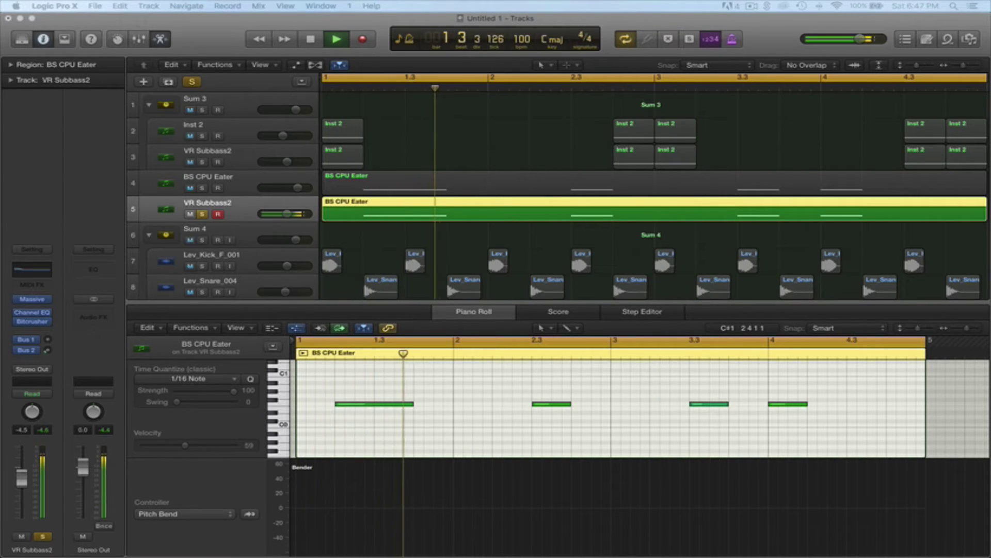
click(203, 214)
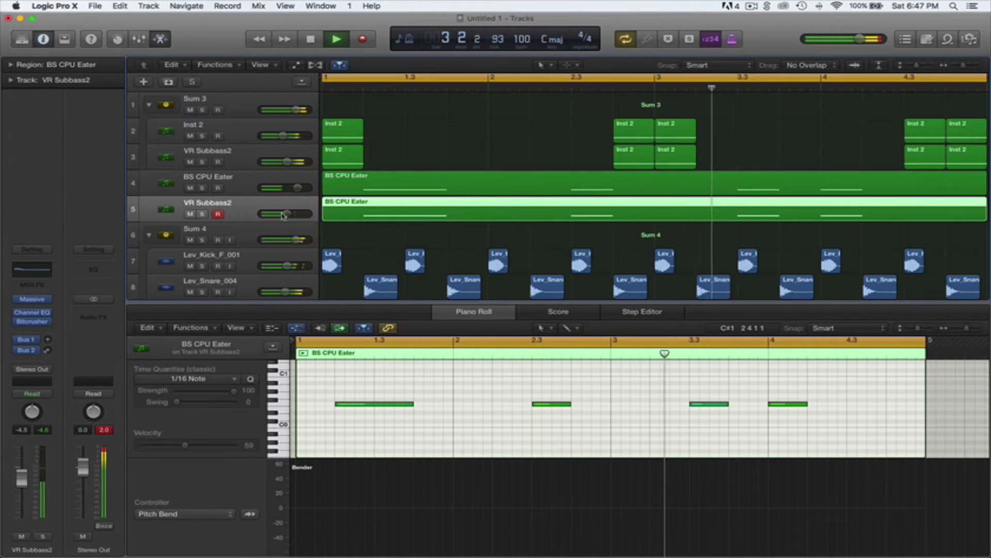
drag(284, 214, 290, 214)
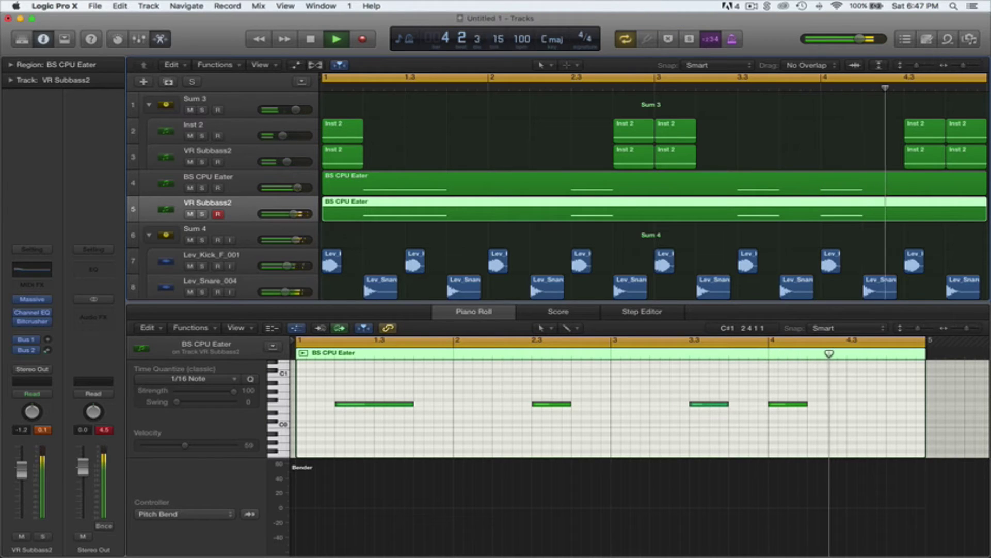
click(160, 39)
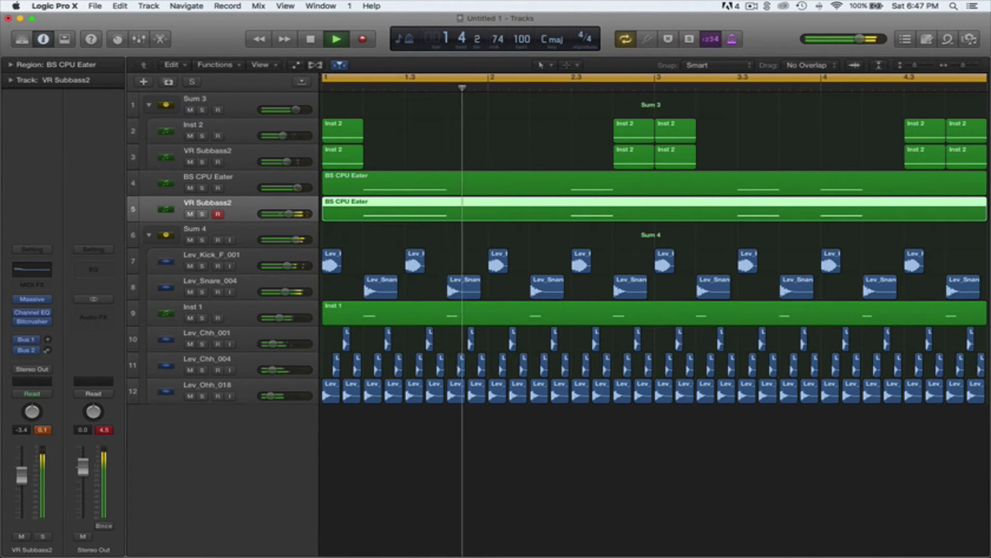
Step: Group the BS CPU Eater track and the VR Subbass2 track below it into a summing track stack
click(245, 188)
shift+click(248, 209)
key(shift+super+d)
key(Return)
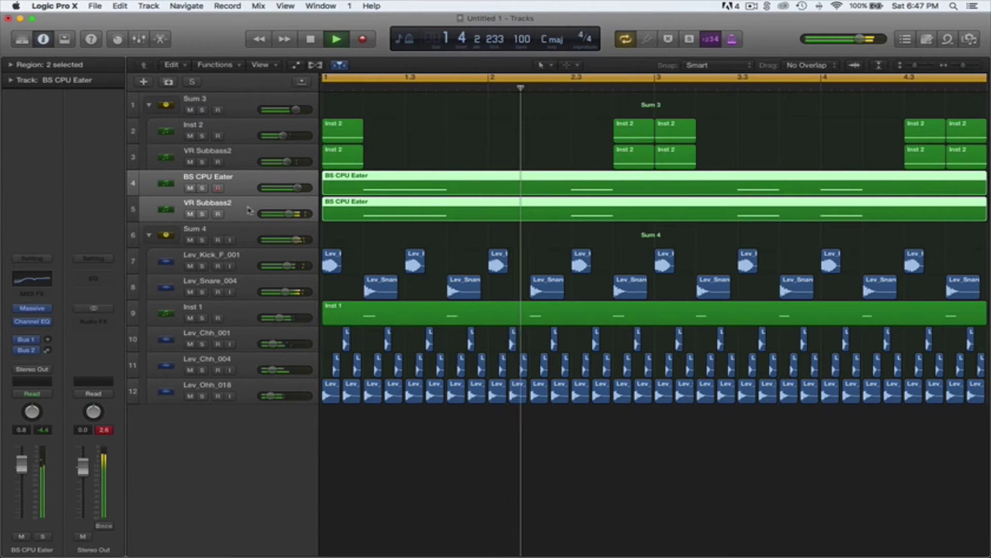
Step: Insert the Xfer Records LFOTool effect on the Sum 5 stack and deselect the regions
click(32, 338)
mouse_move(53, 470)
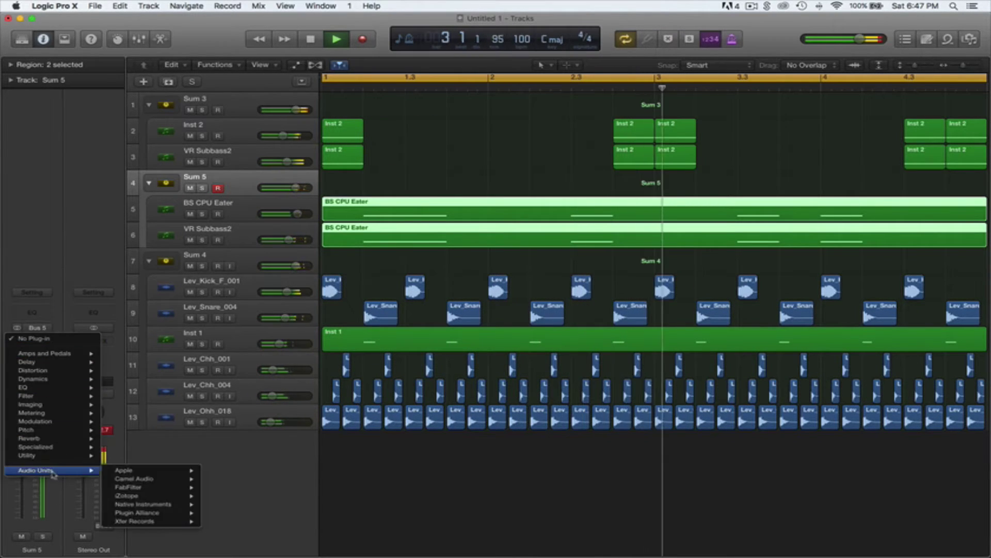
mouse_move(155, 521)
mouse_move(237, 521)
click(289, 521)
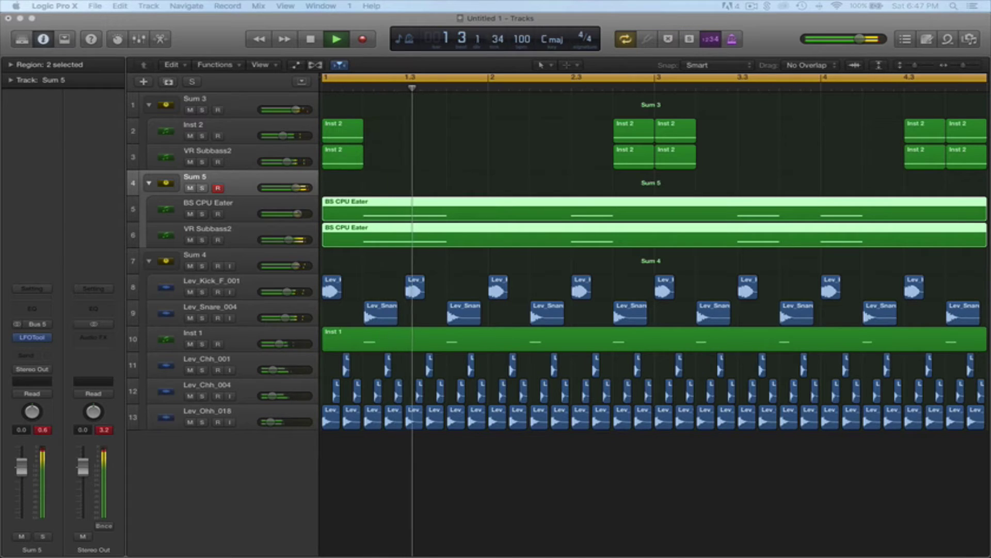
click(471, 162)
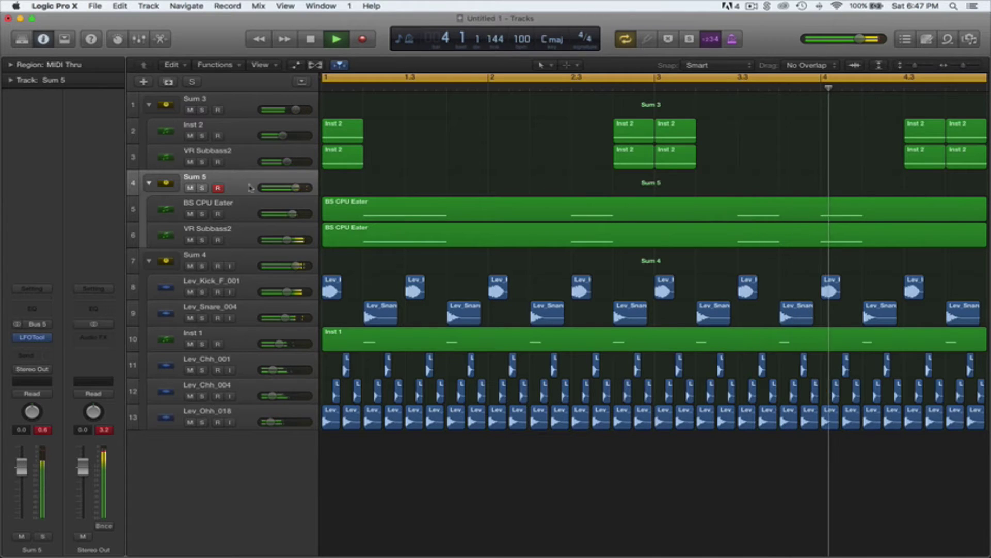
Step: Reopen LFOTool on Sum 5, raise the BS CPU Eater track's volume slightly during playback and stop the playback
click(33, 337)
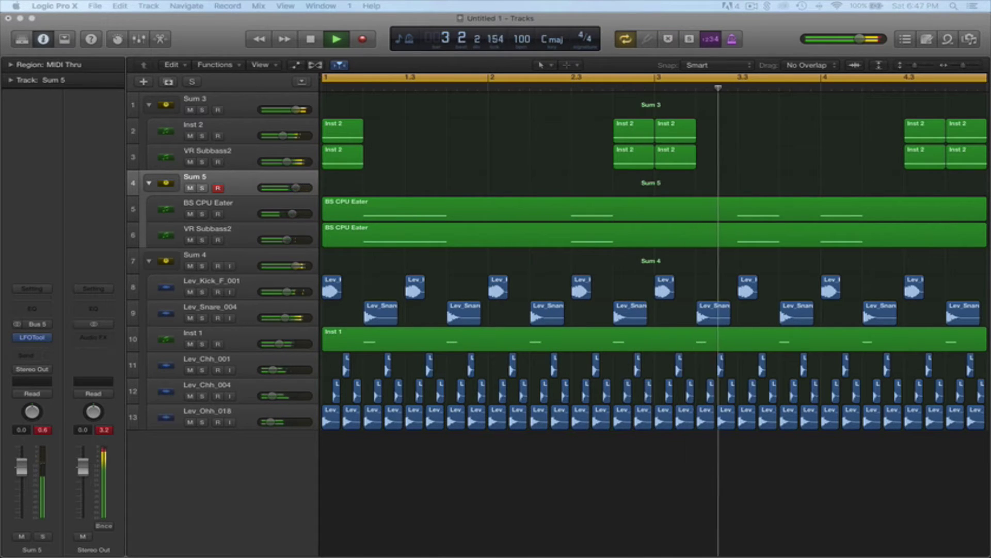
drag(293, 213, 296, 213)
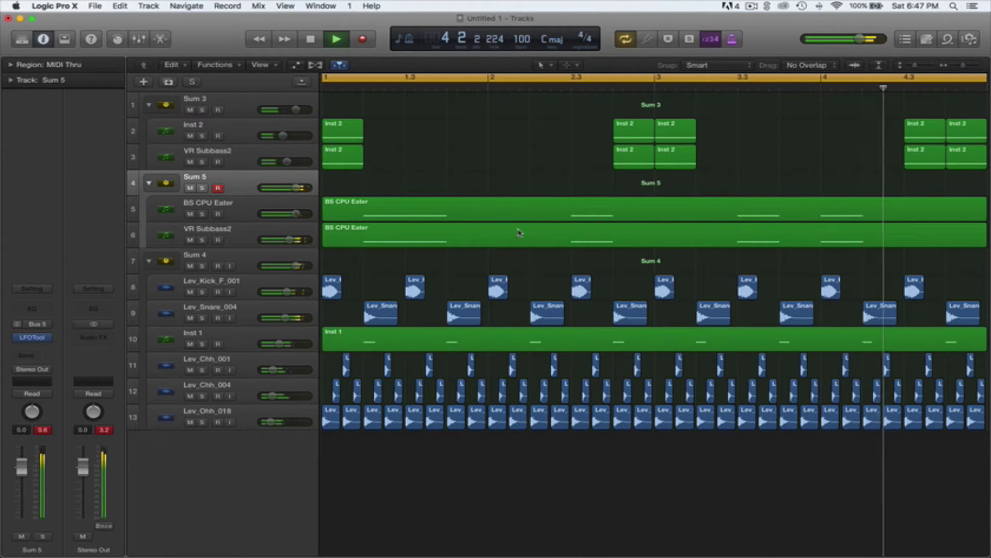
scroll(519, 232, right, 5)
scroll(519, 233, left, 5)
key(space)
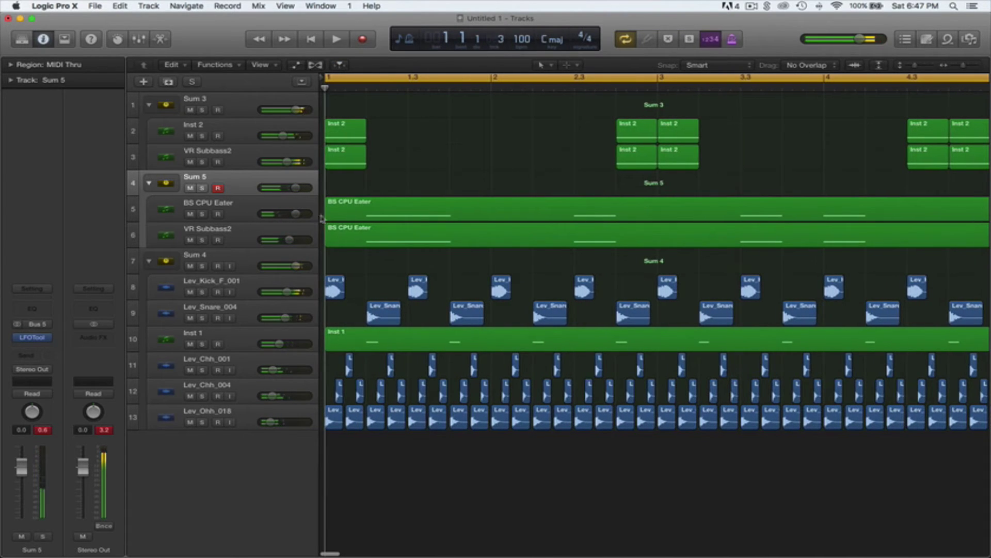
Step: Add another software instrument track below the Sum 5 stack and hide the sound library
click(144, 82)
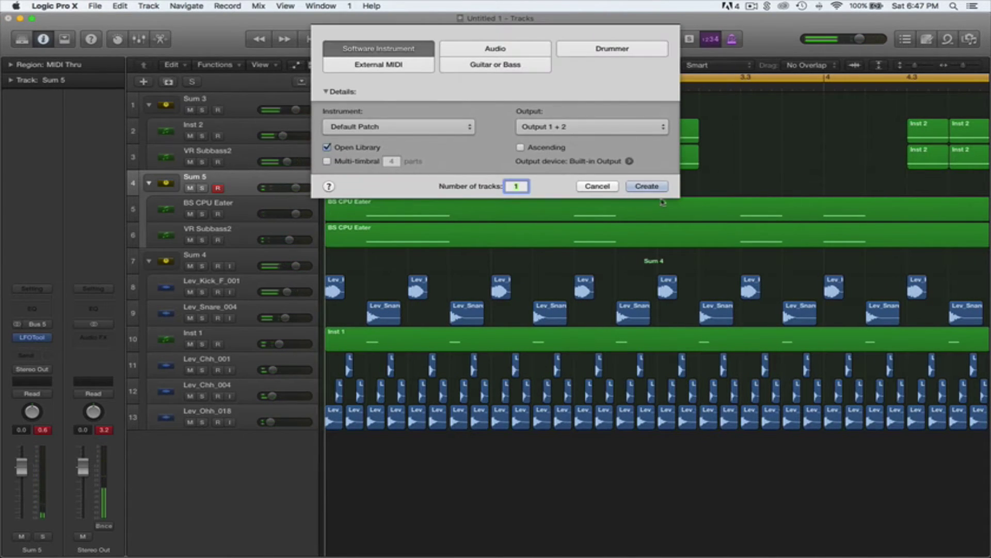
click(648, 186)
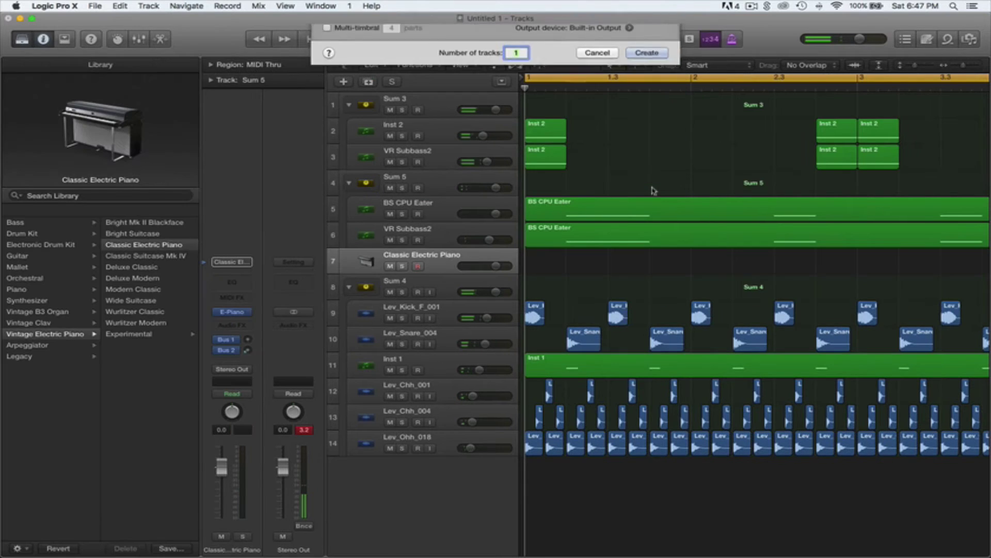
click(20, 40)
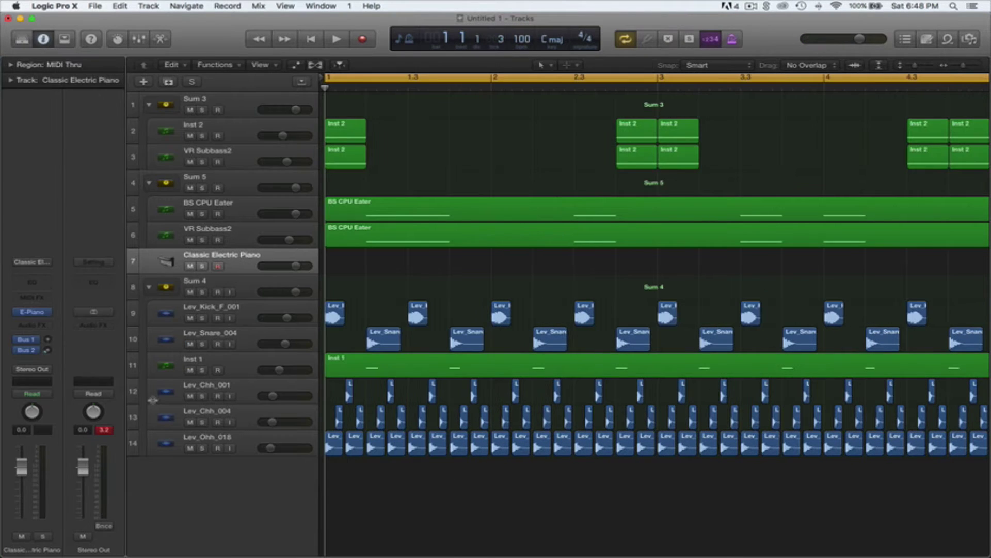
Step: Replace the Classic Electric Piano track's instrument with Massive and load the Skrillex Whoop preset
click(49, 313)
mouse_move(70, 525)
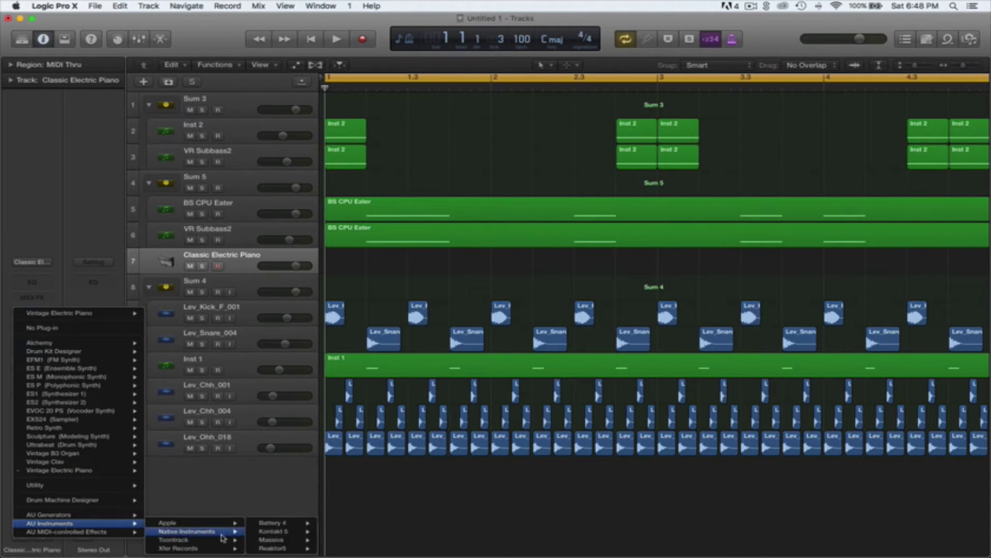
mouse_move(236, 540)
click(274, 541)
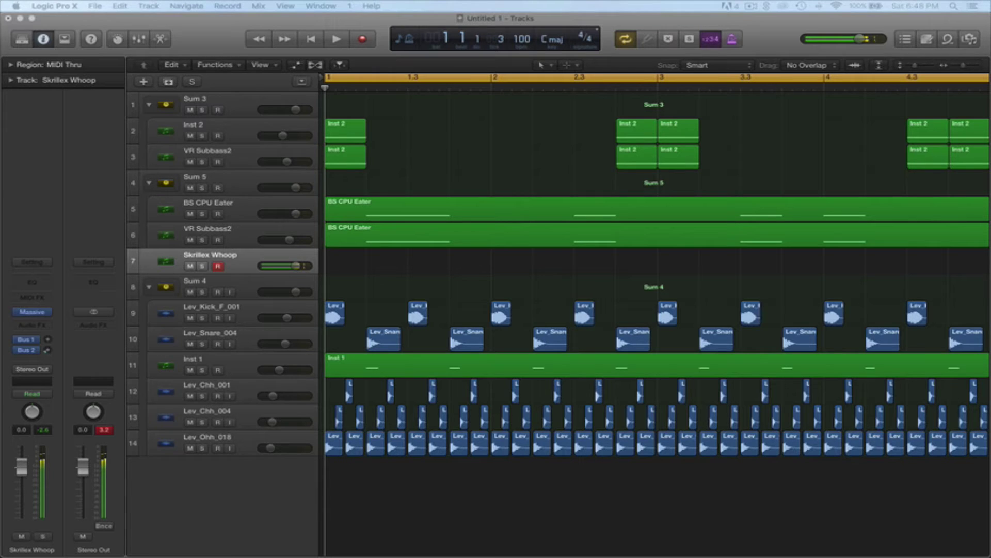
Step: Play back the arrangement to audition the Skrillex Whoop sound against the beat, and stop playback
key(space)
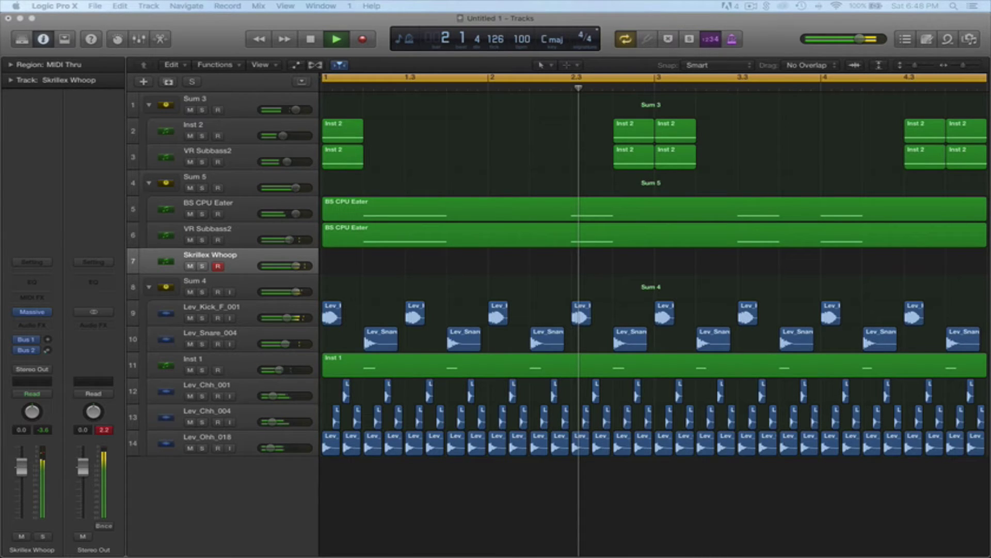
key(space)
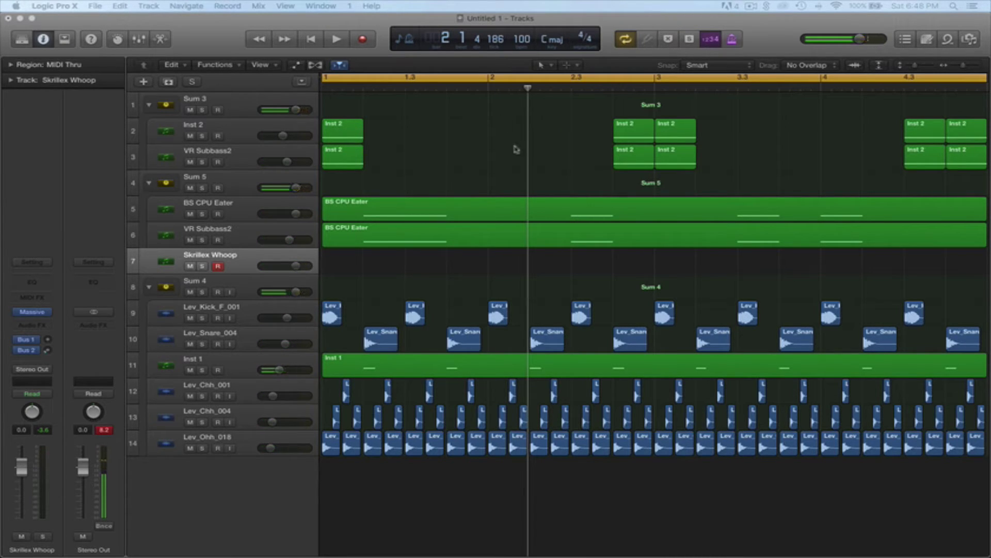
click(516, 150)
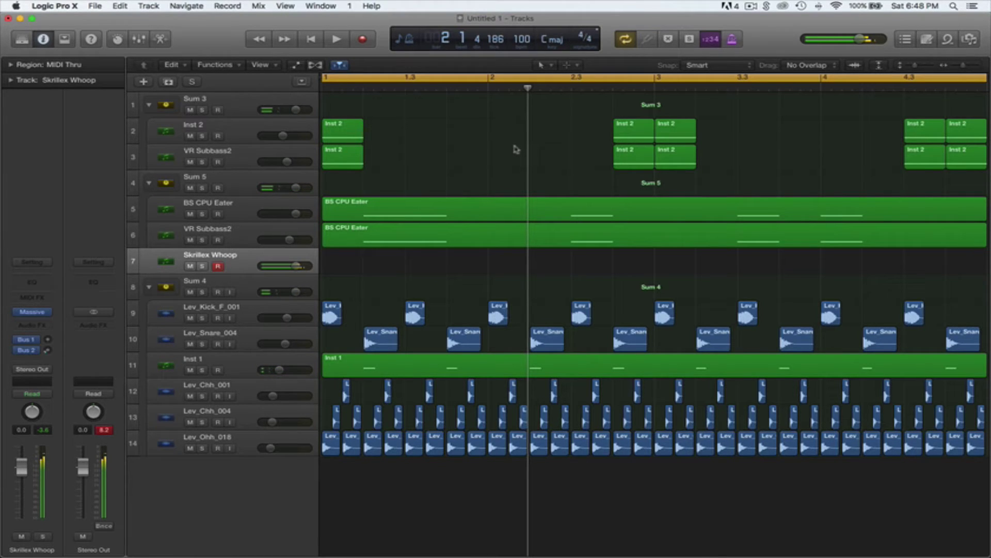
Step: Play the arrangement, dismiss the overload alert and examine the CPU use and quality setting of Massive on BS CPU Eater and Inst 2
key(space)
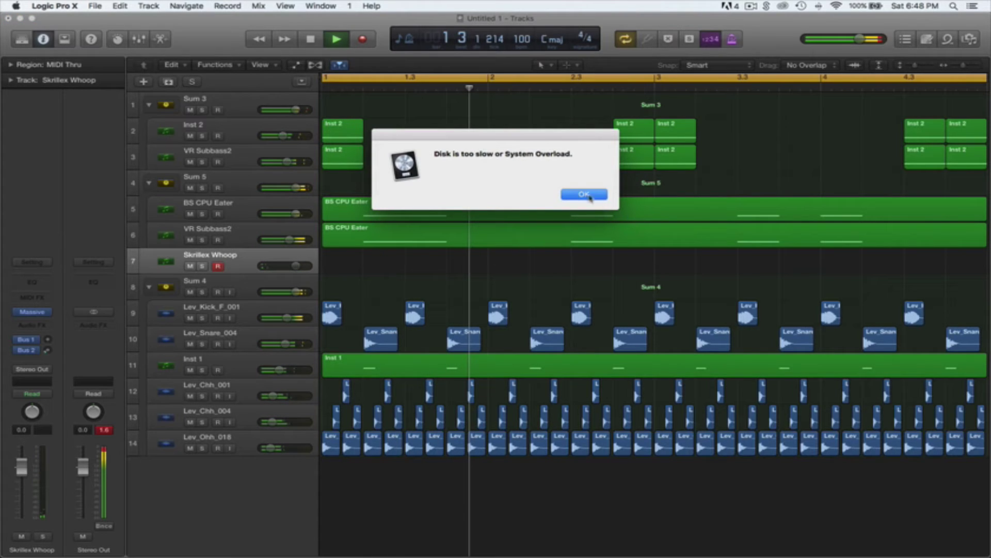
click(590, 195)
click(258, 215)
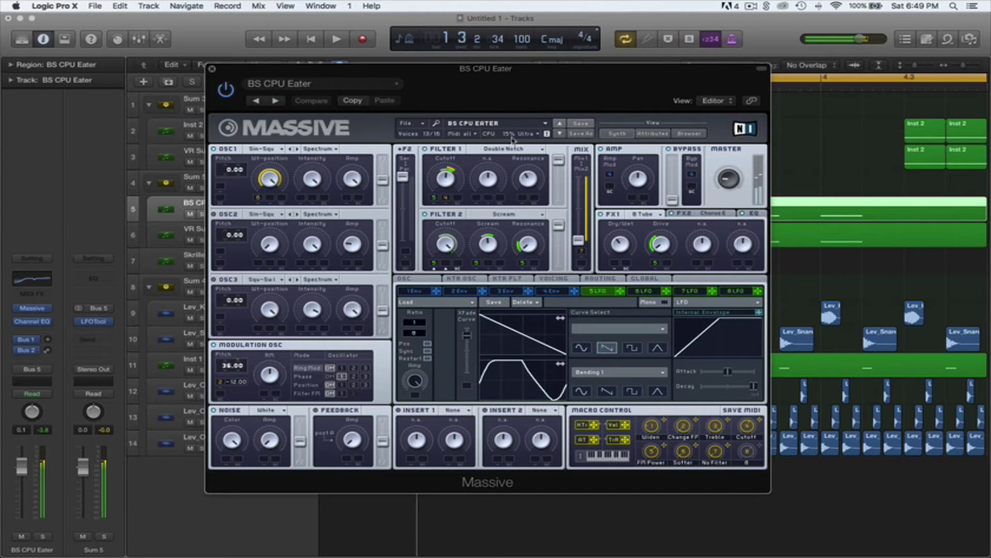
click(211, 68)
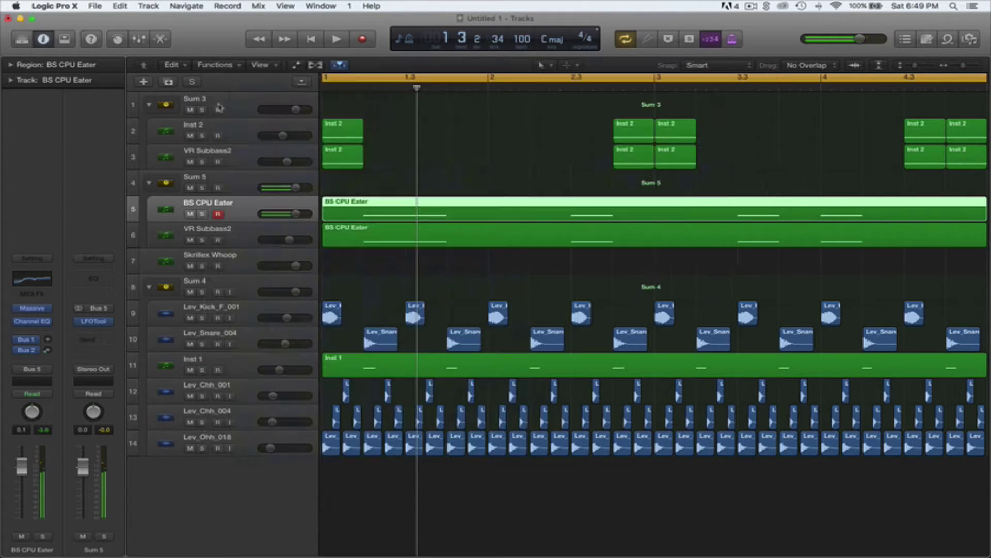
click(247, 141)
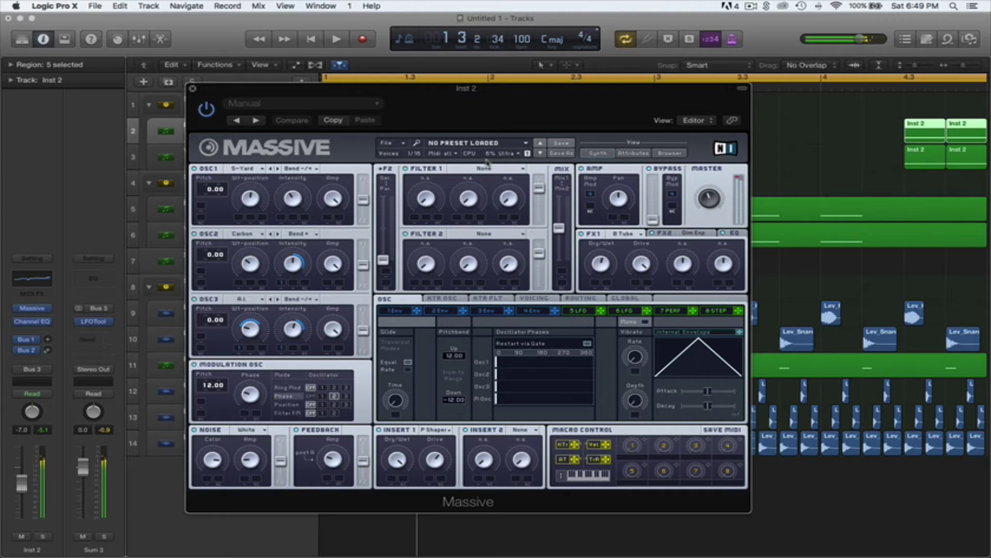
click(193, 91)
click(491, 156)
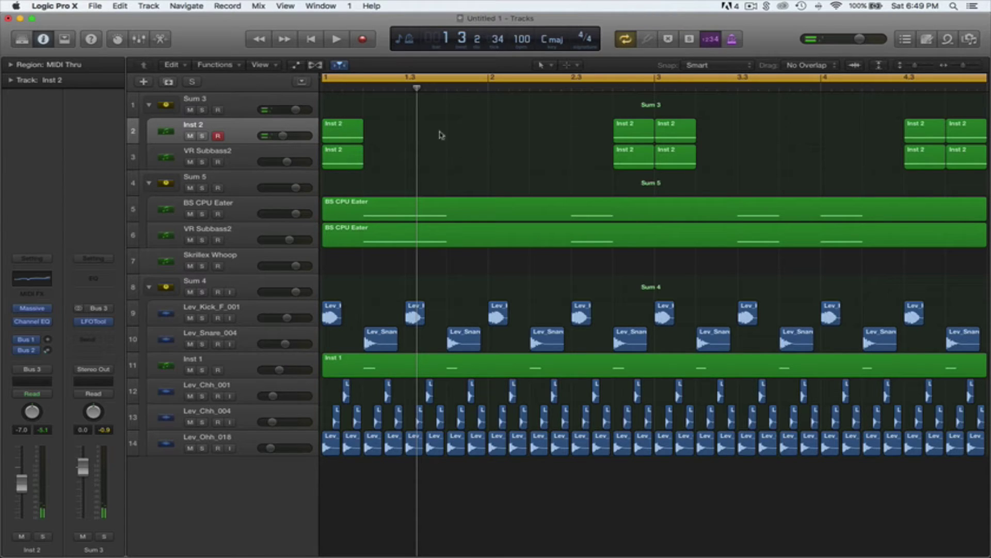
click(751, 6)
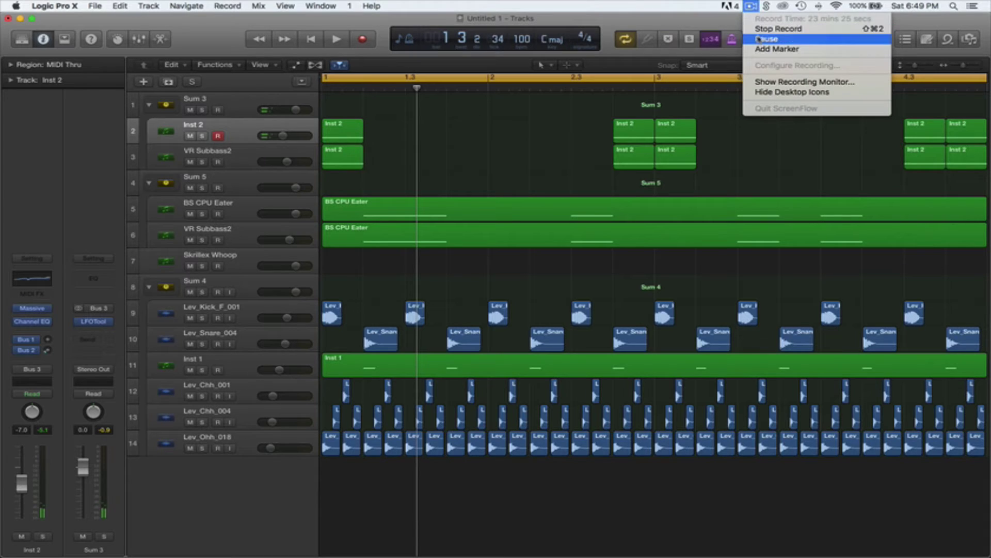
click(775, 40)
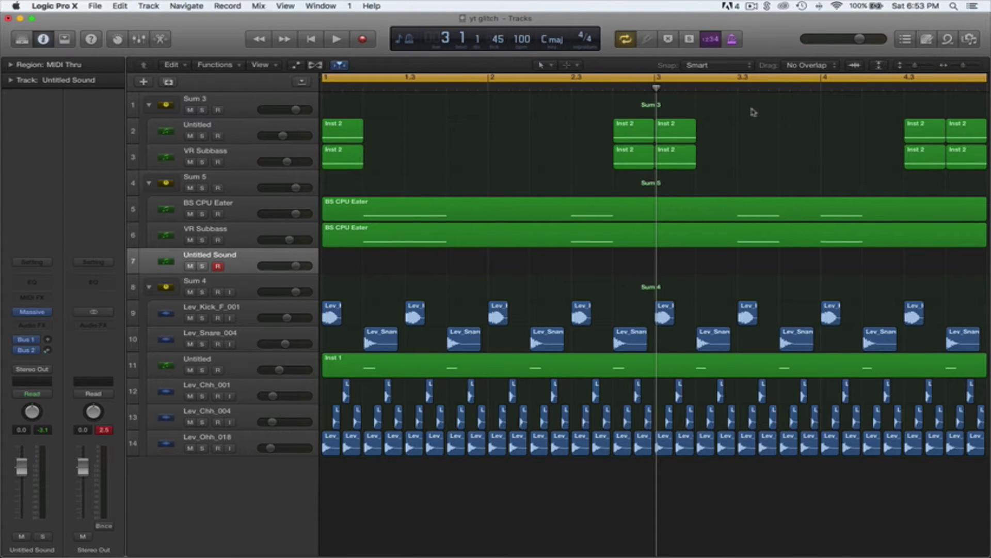
Step: Record a two-note MIDI part on the Untitled Sound track across bars 1 and 2 and stop the recording
key(space)
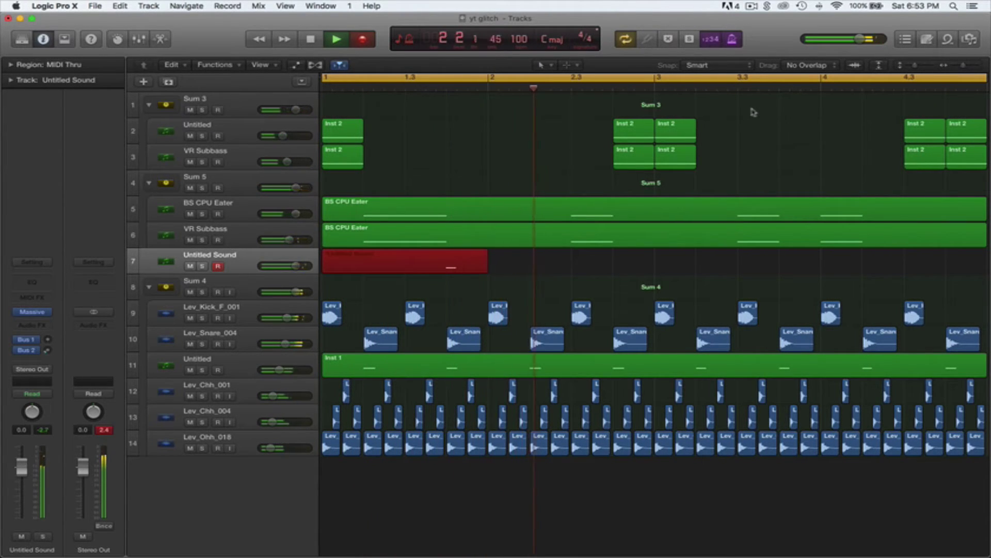
key(space)
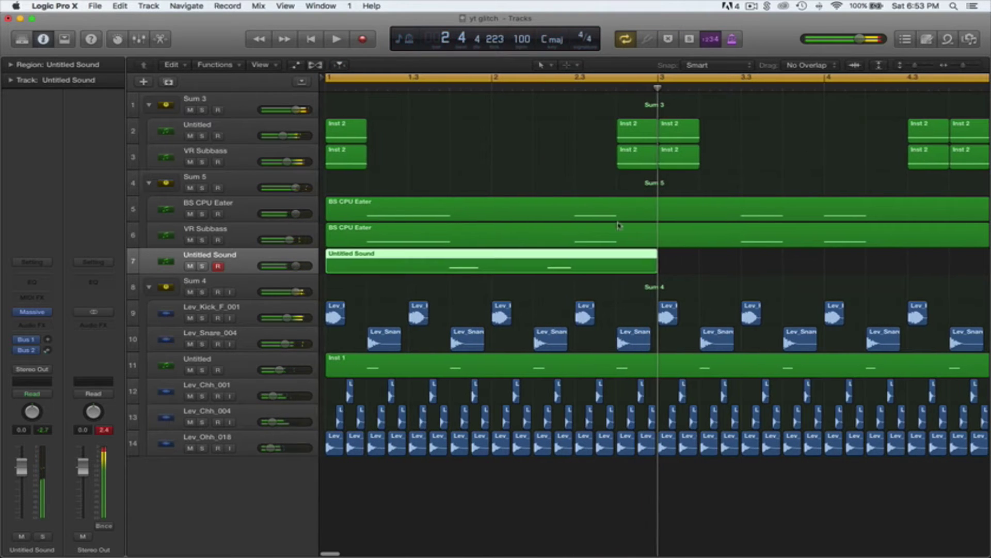
Step: In the Untitled Sound region, lengthen the first F0 note slightly, shift the second note's start and end a little later, and play it back
double_click(567, 255)
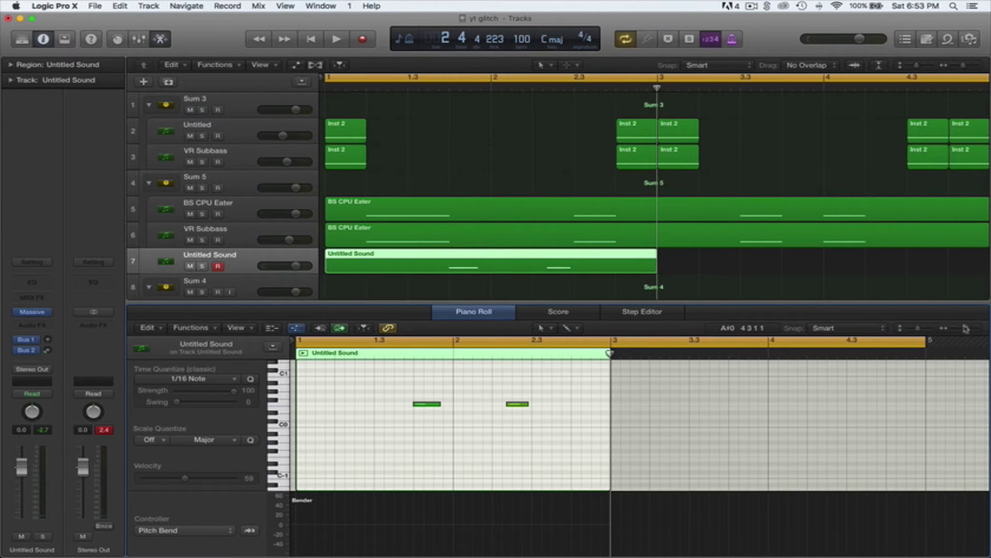
drag(965, 327, 972, 327)
scroll(618, 388, left, 10)
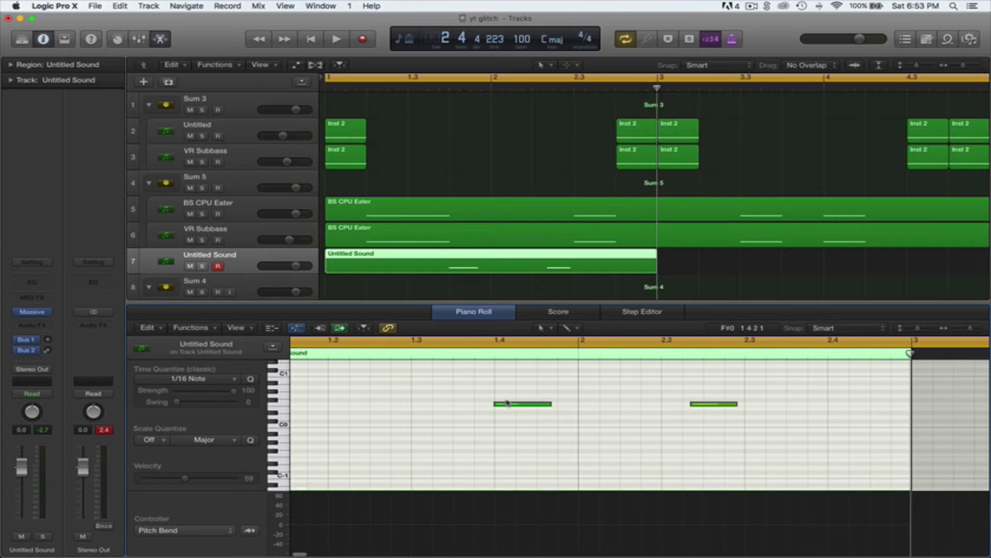
click(494, 403)
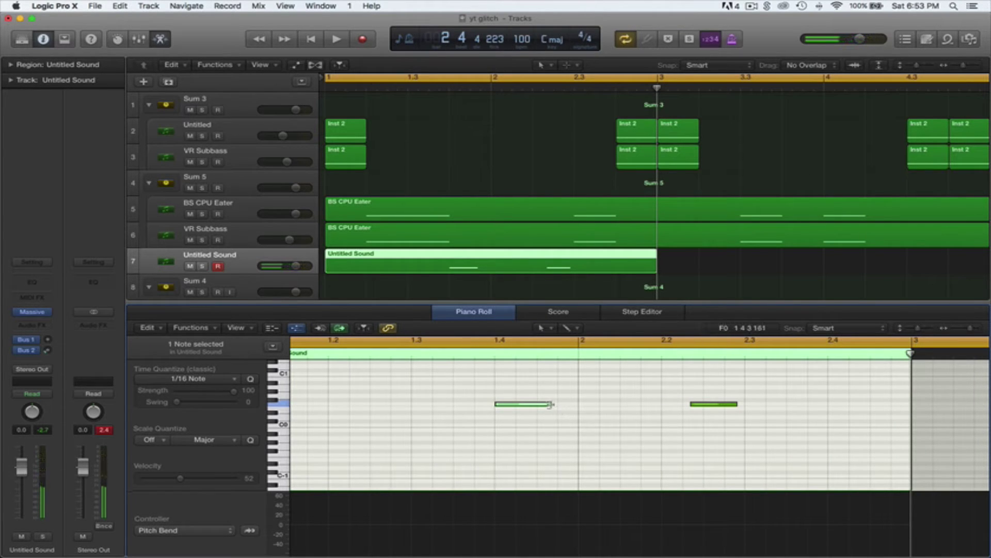
mouse_move(551, 404)
mouse_down()
mouse_move(578, 406)
mouse_move(553, 407)
mouse_up()
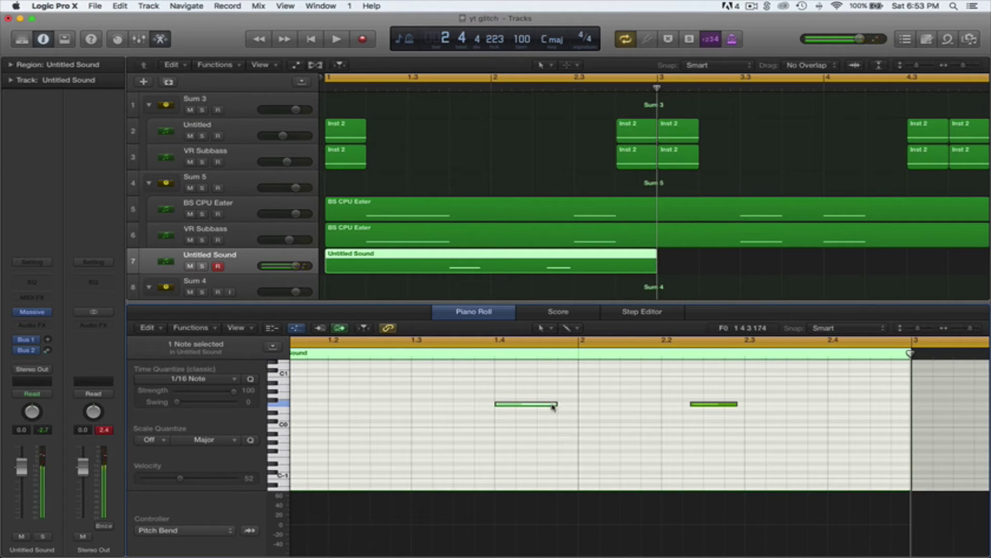
click(552, 406)
click(706, 407)
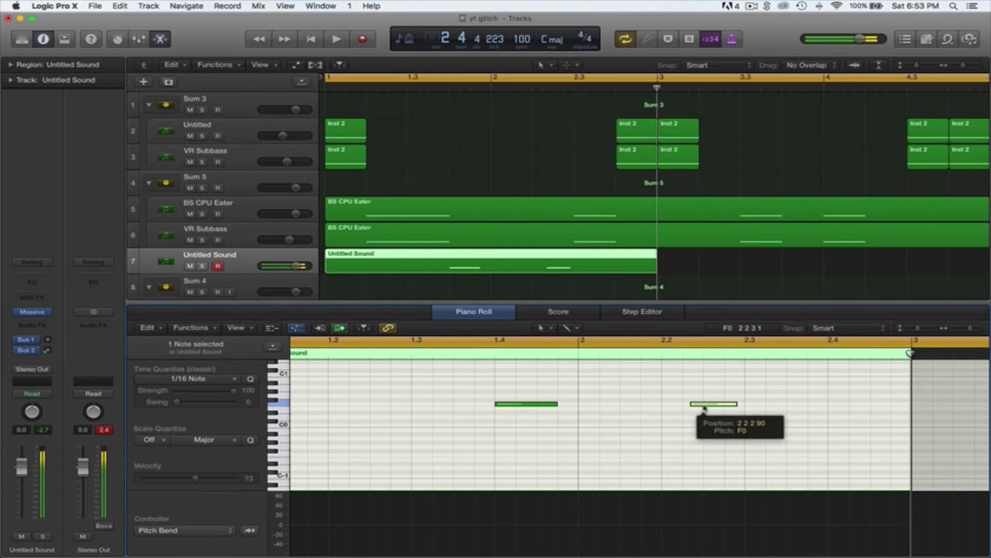
drag(693, 409, 736, 407)
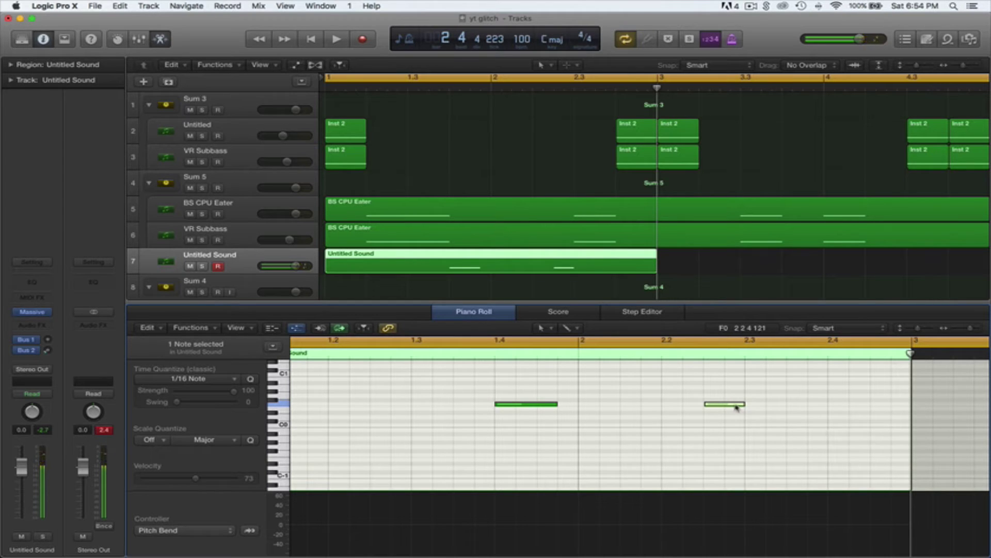
click(737, 407)
key(space)
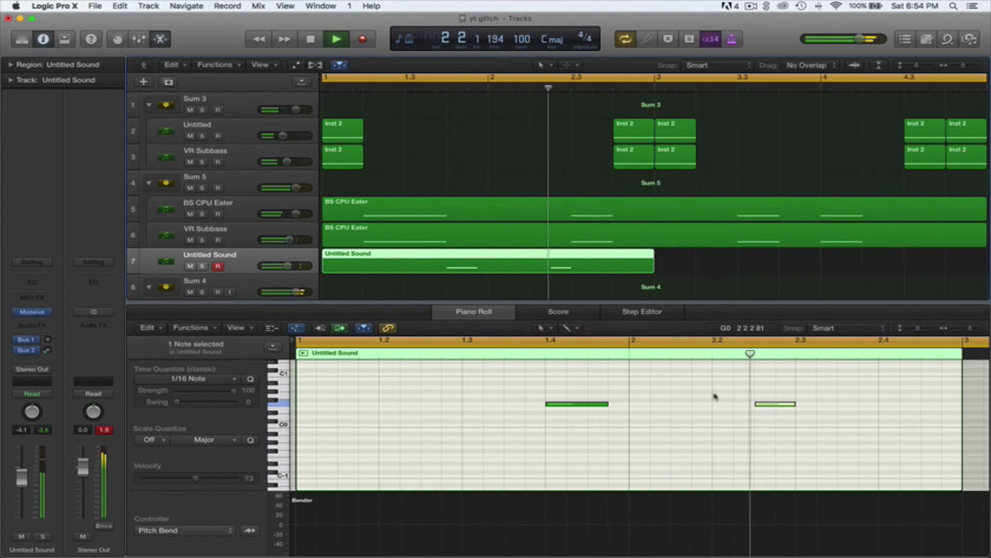
Step: Duplicate Sum 5's VR Subbass track, move the duplicate below Untitled Sound and copy the Untitled Sound region onto it
click(245, 224)
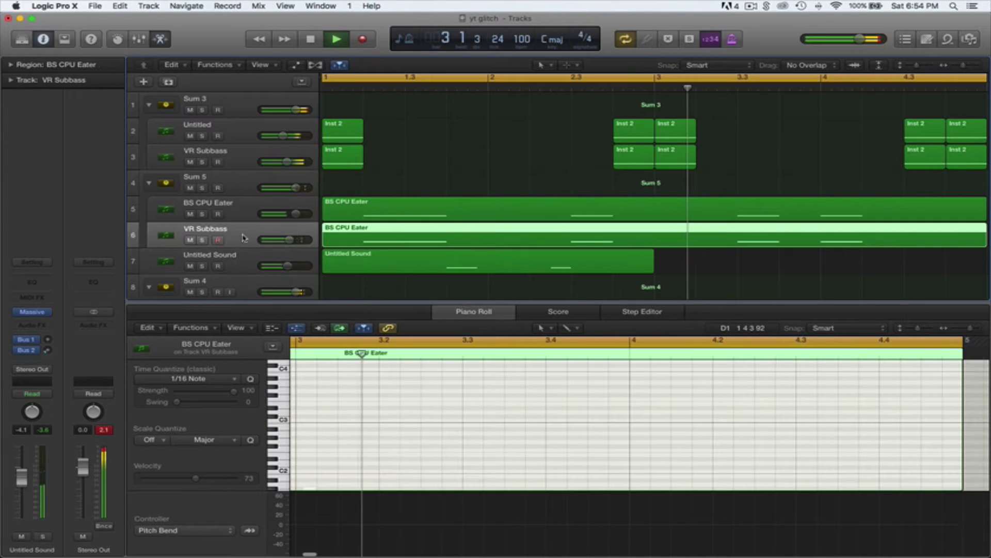
key(super+d)
drag(247, 259, 240, 291)
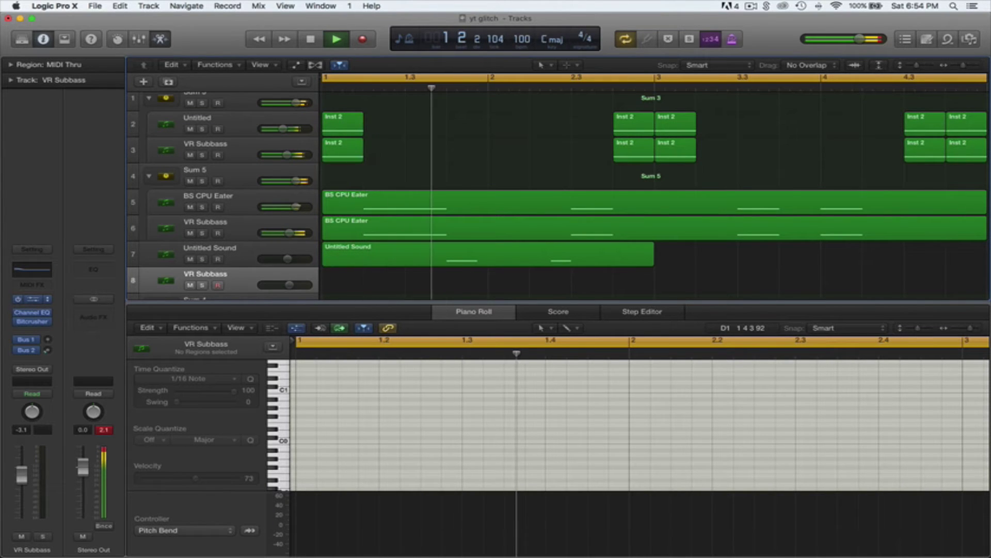
click(32, 300)
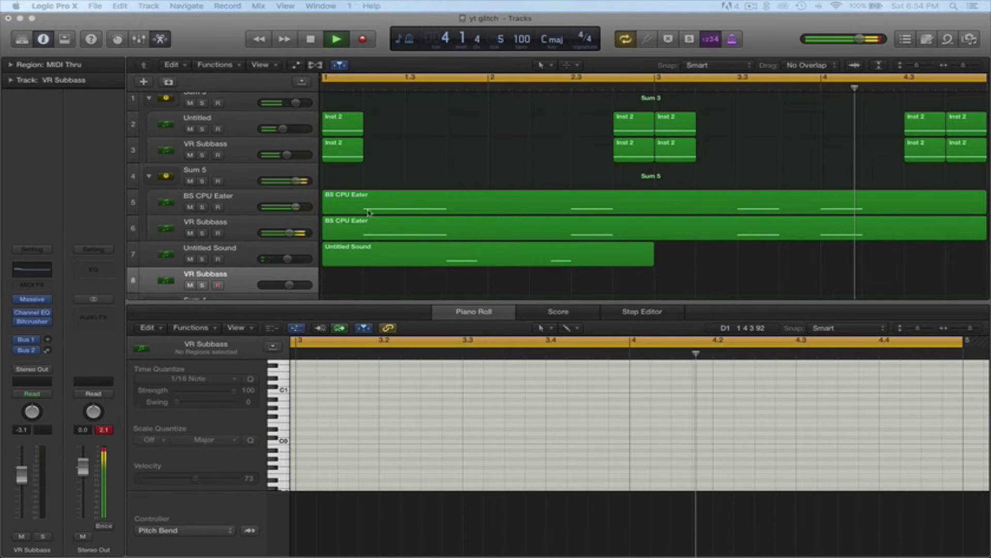
drag(388, 254, 386, 273)
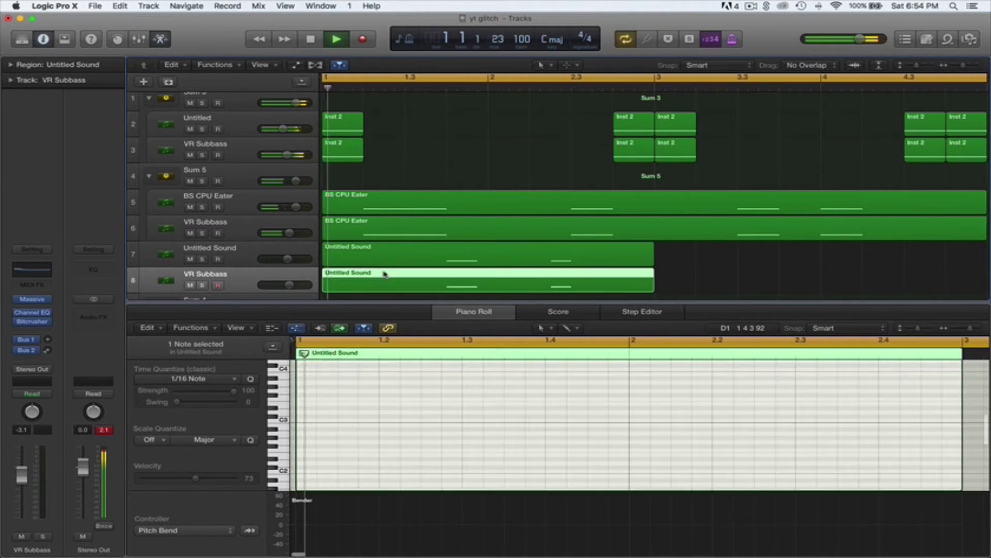
Step: Group the Untitled Sound track and the VR Subbass track beneath it into a new summing stack
click(232, 259)
shift+click(239, 279)
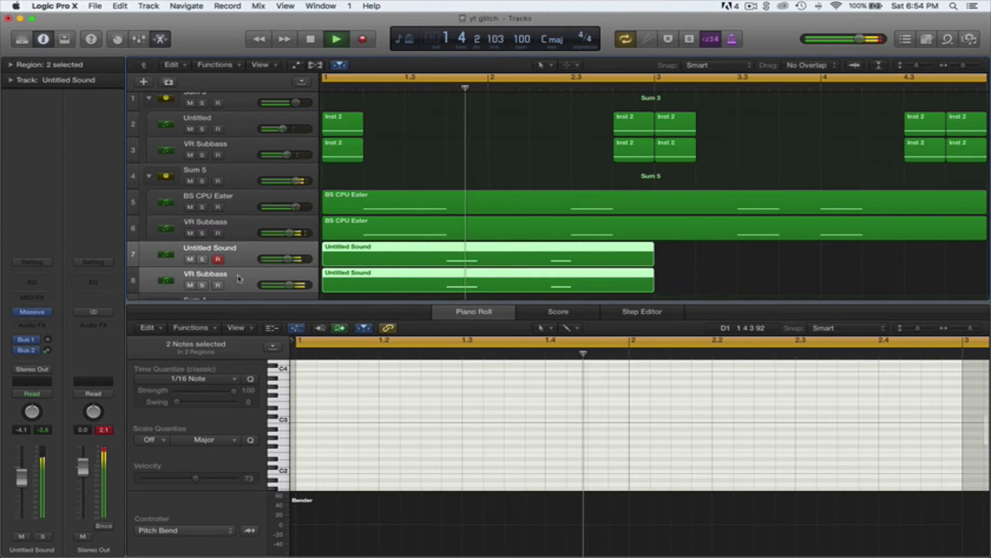
key(shift+super+d)
key(Return)
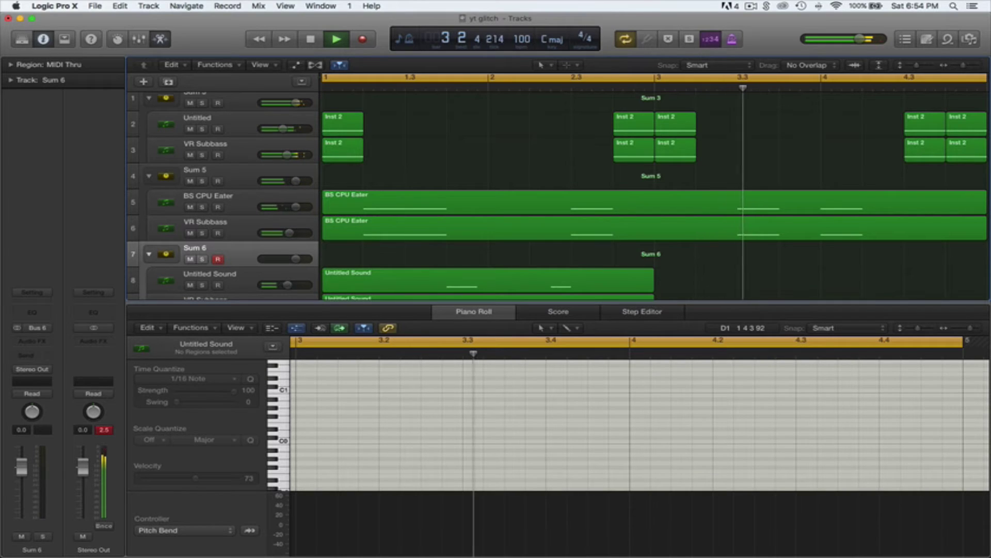
scroll(462, 106, down, 4)
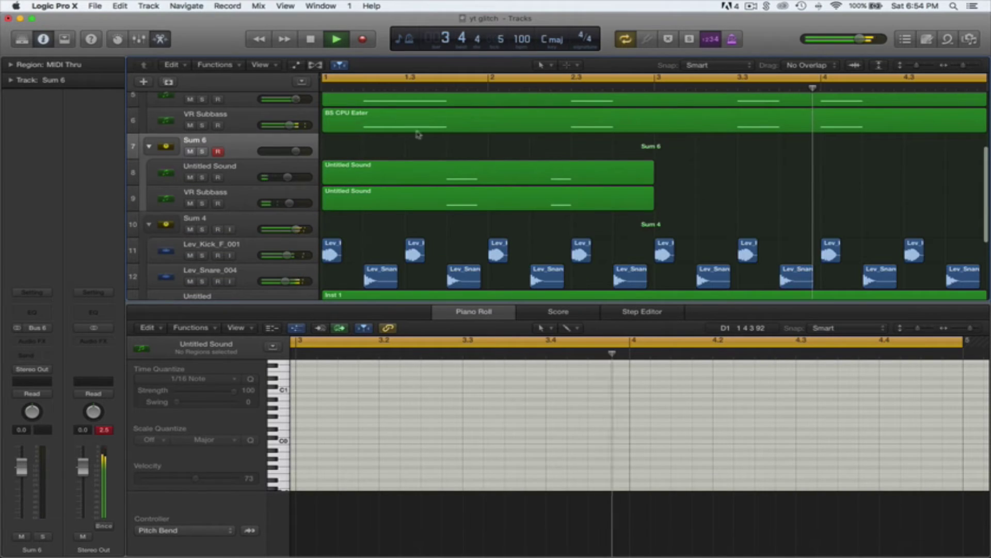
Step: Stop playback and duplicate both the Untitled Sound and VR Subbass tracks inside the Sum 6 stack
click(240, 179)
key(space)
key(super+d)
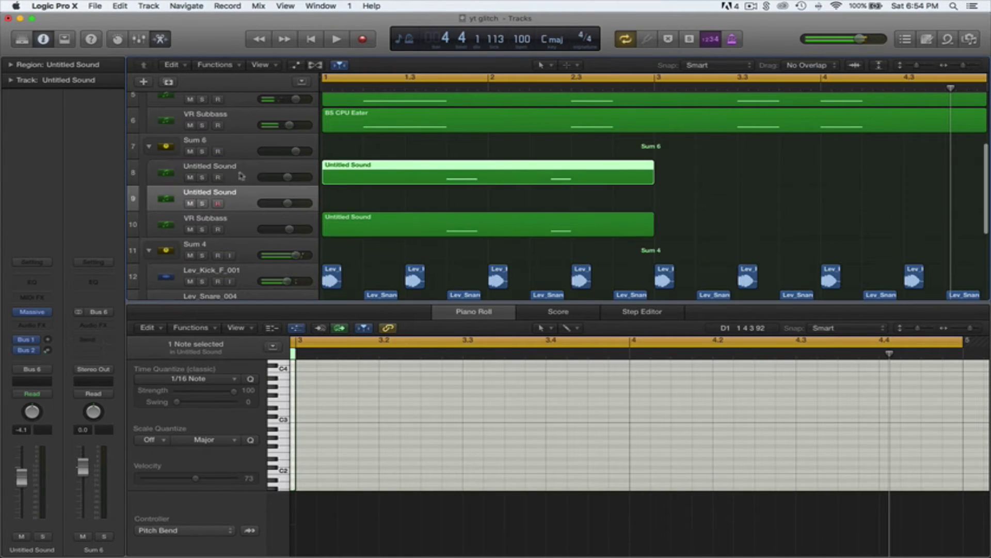
click(238, 228)
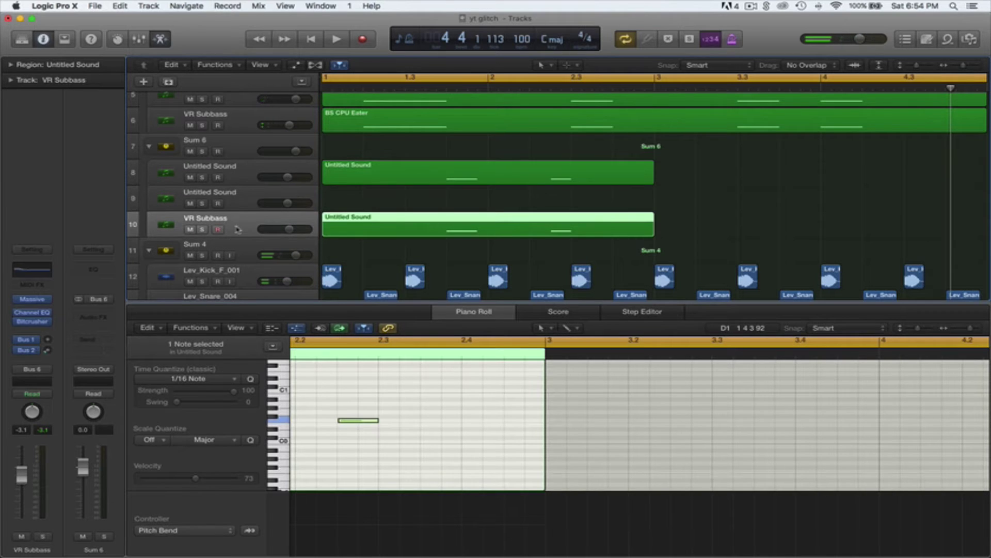
key(super+d)
Step: Open and close Massive on the duplicated Untitled Sound and VR Subbass tracks in Sum 6 to check their sounds
click(237, 197)
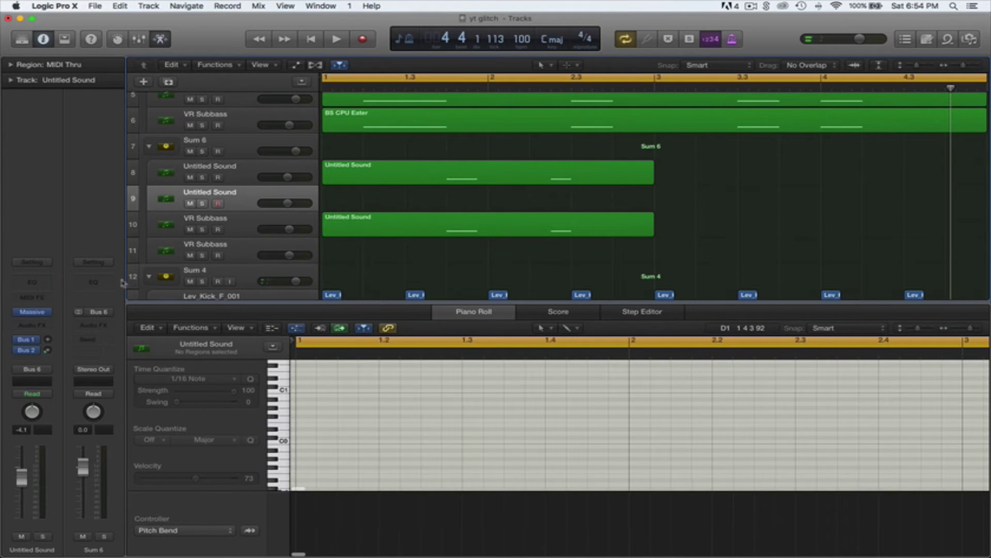
click(32, 312)
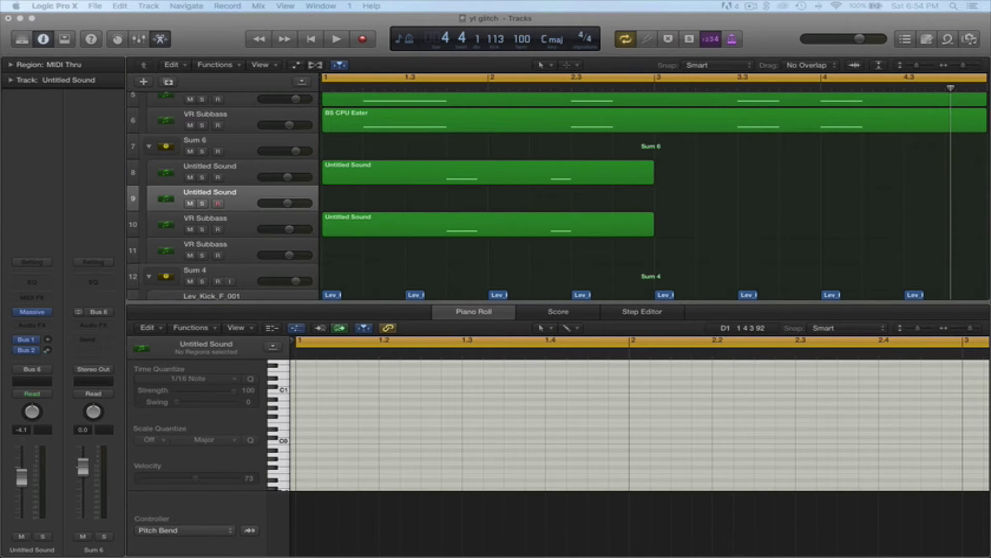
key(super+w)
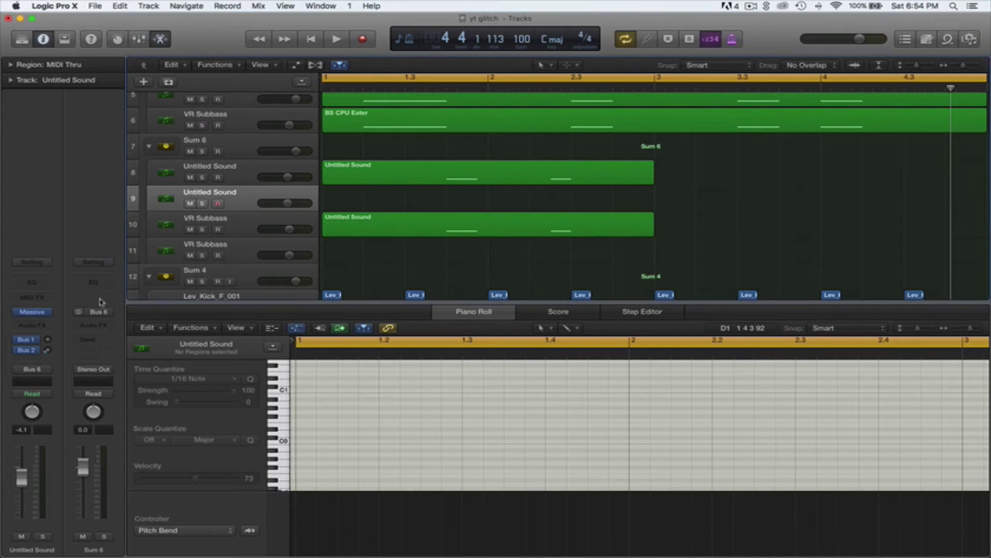
click(240, 252)
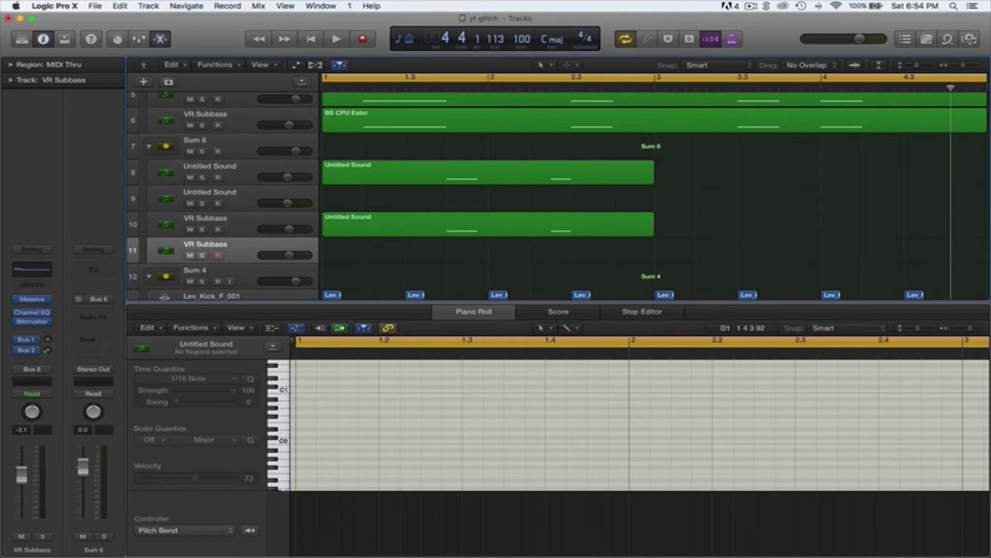
click(33, 299)
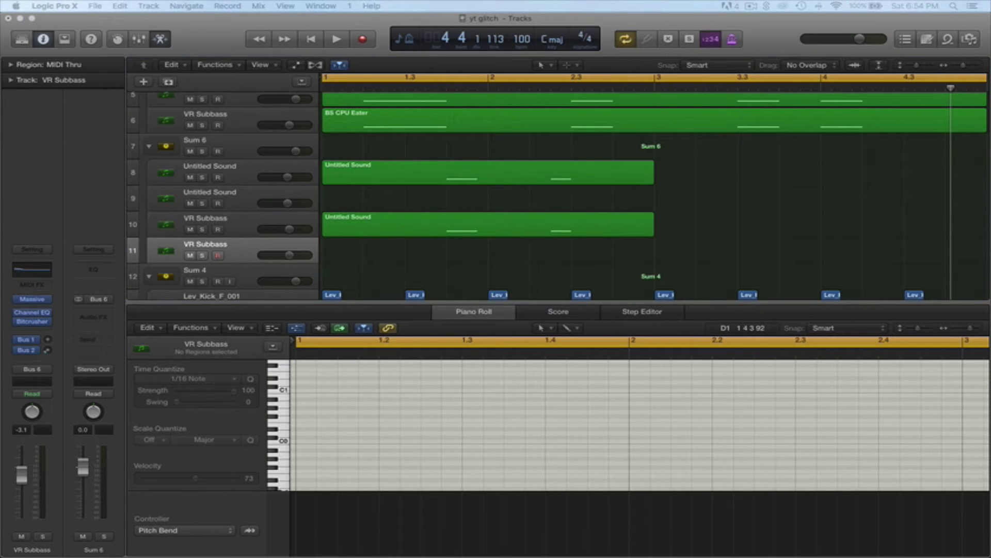
key(super+w)
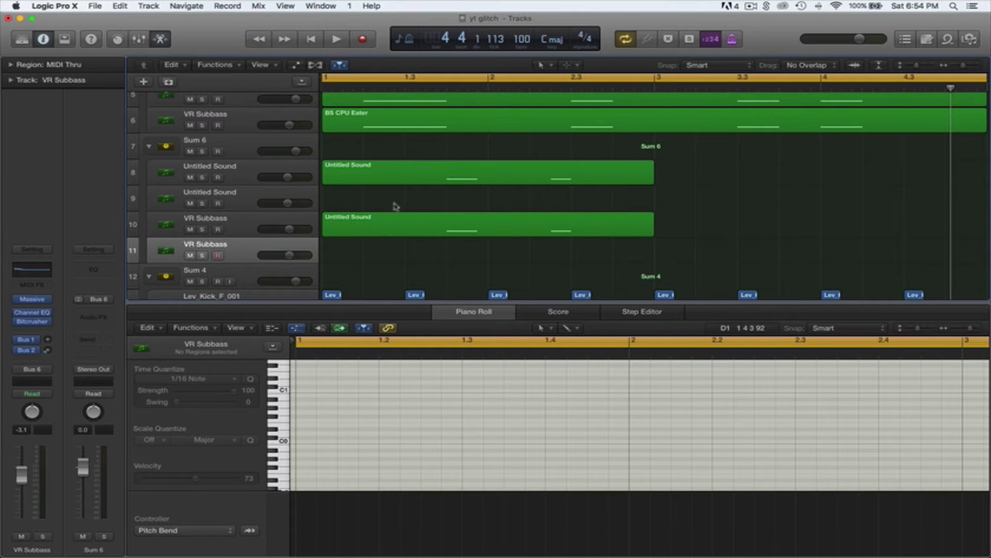
Step: Record a new one-note part on the second Untitled Sound track in Sum 6
click(236, 195)
scroll(236, 196, up, 1)
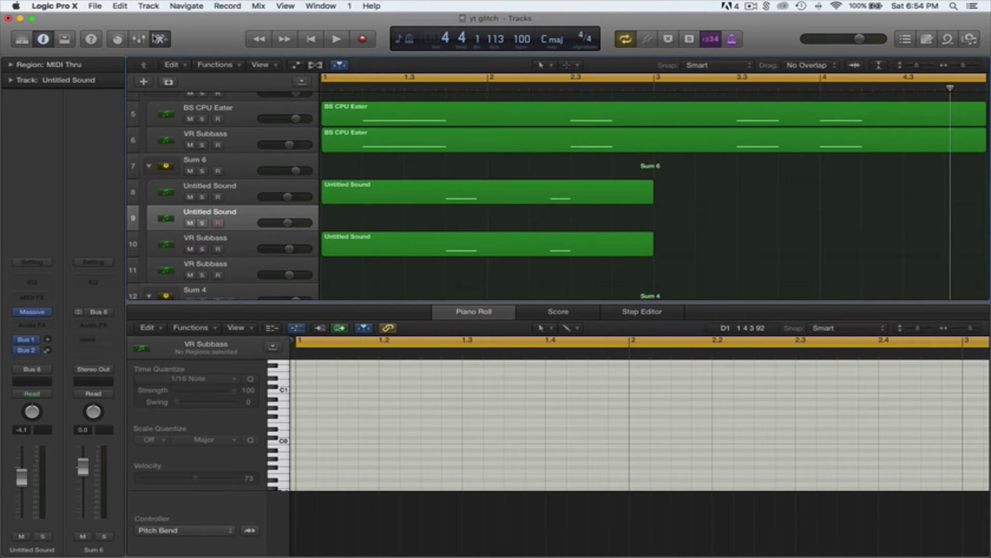
key(e)
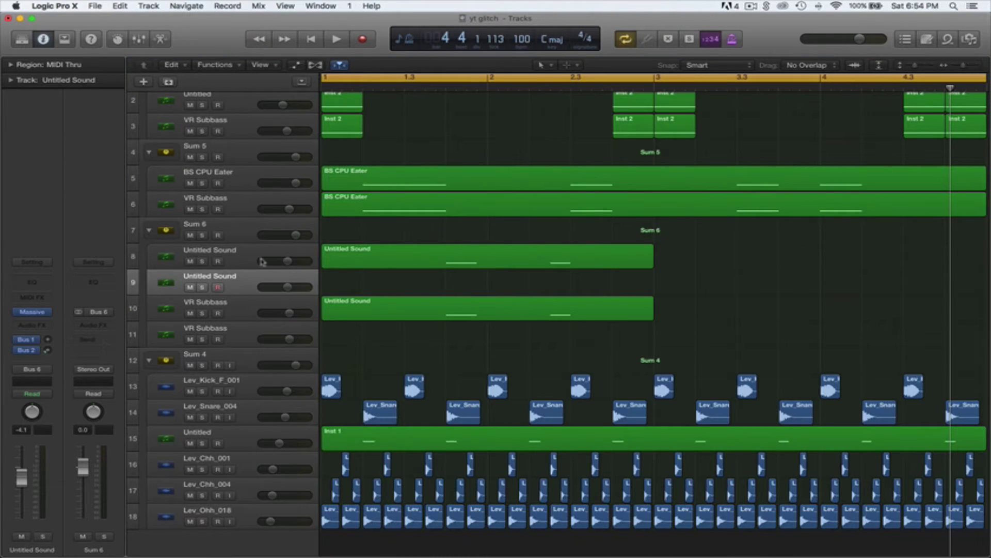
scroll(261, 259, up, 1)
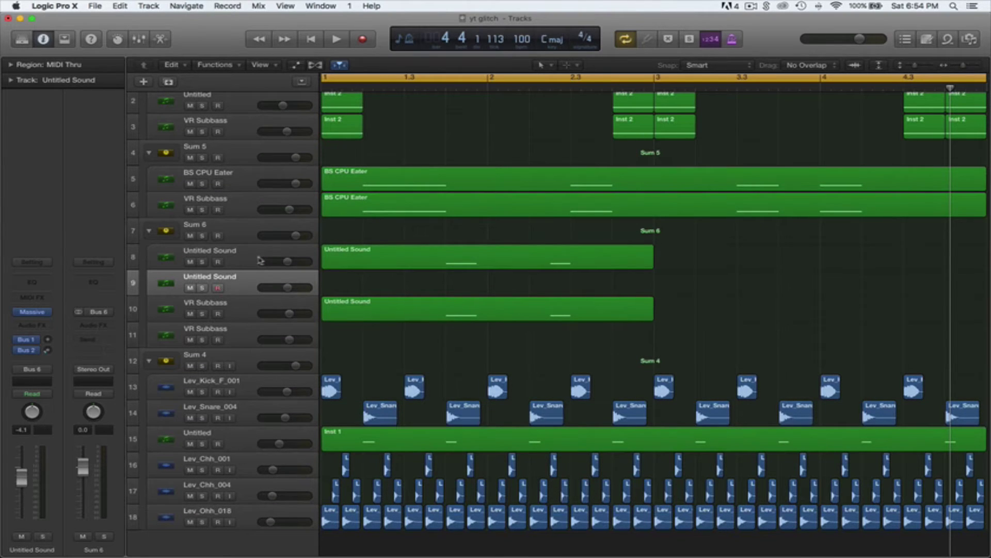
key(r)
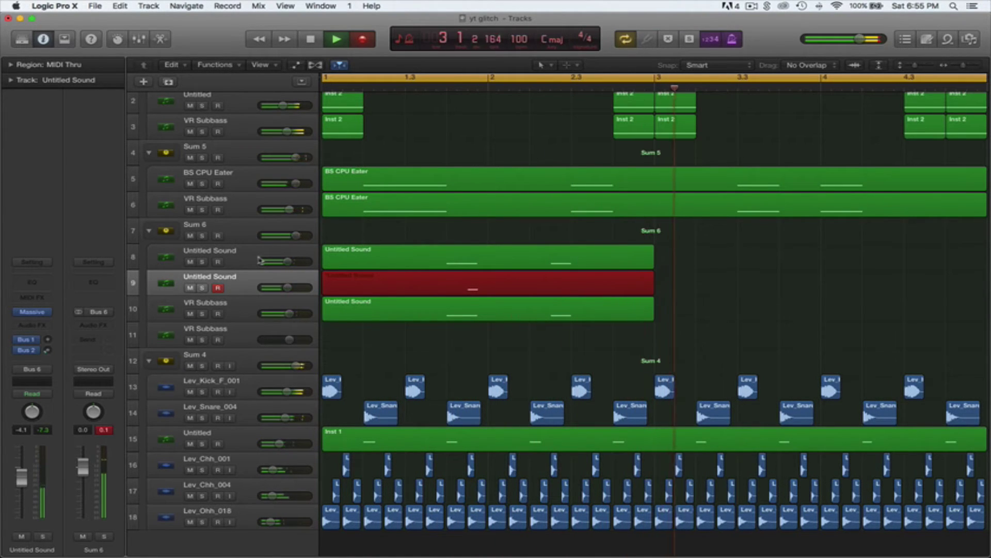
key(space)
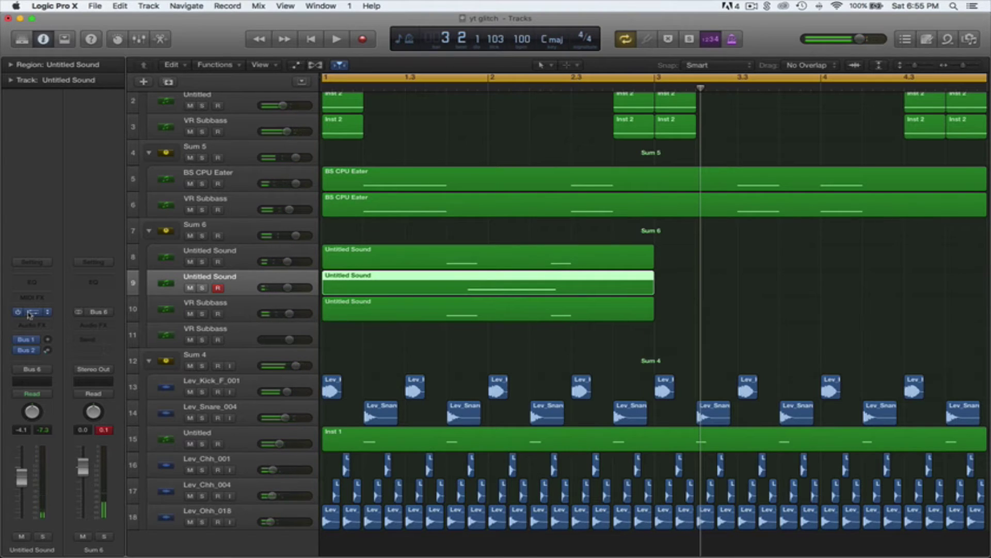
Step: Align the newly recorded F0 note's start to 1 4 3 1 and shorten it to end shortly after bar 2 begins
click(32, 312)
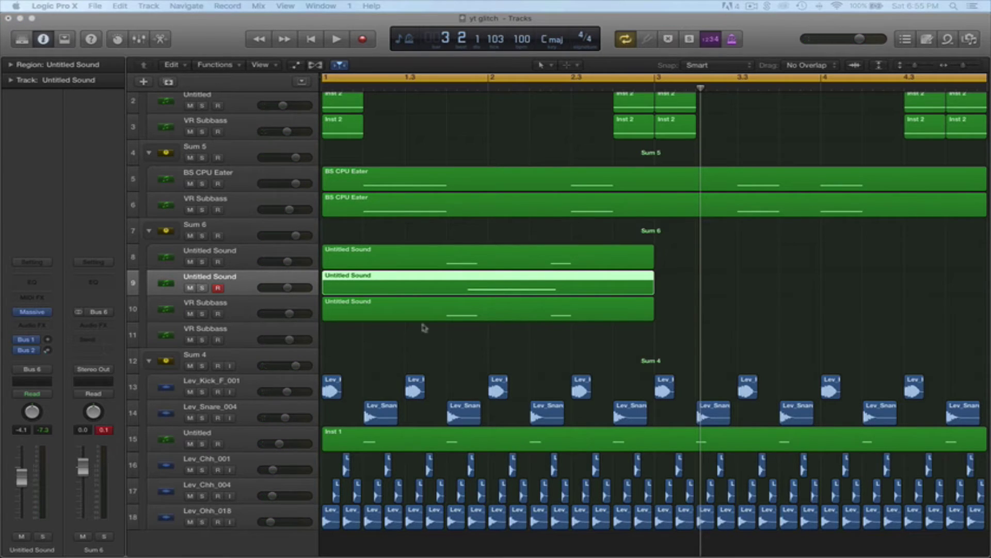
double_click(523, 272)
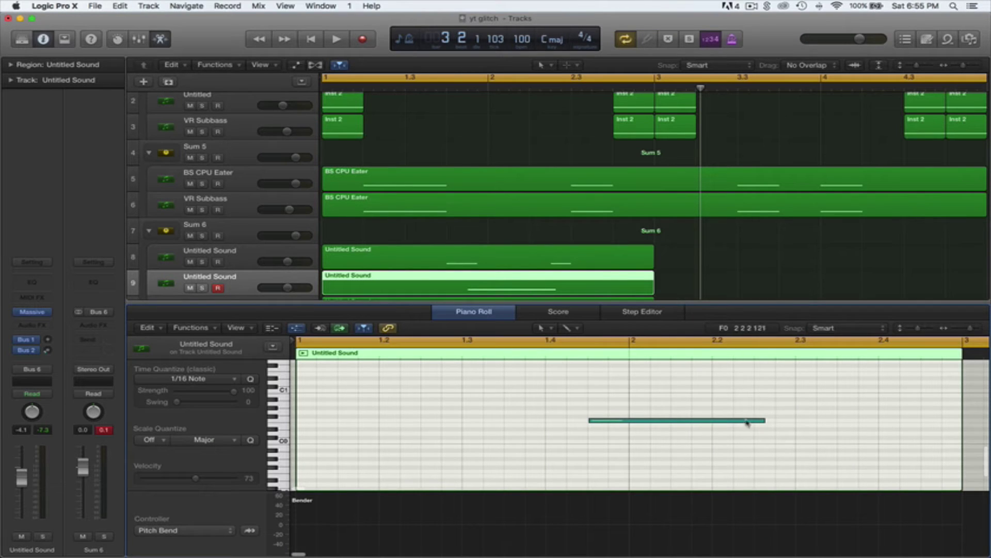
click(588, 420)
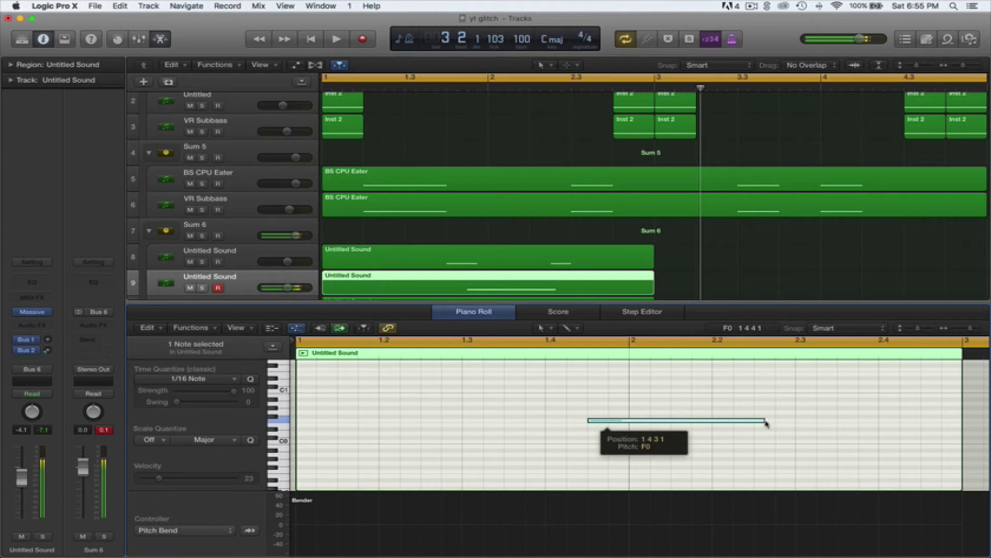
drag(765, 422, 660, 424)
click(657, 421)
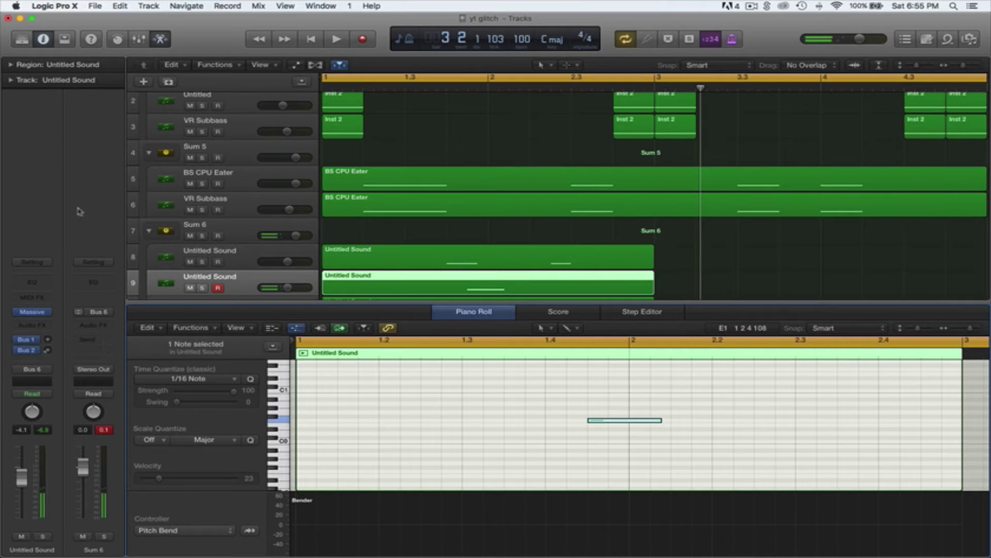
Step: Play back the arrangement and open Massive on the second Untitled Sound track to check how the note sounds
key(space)
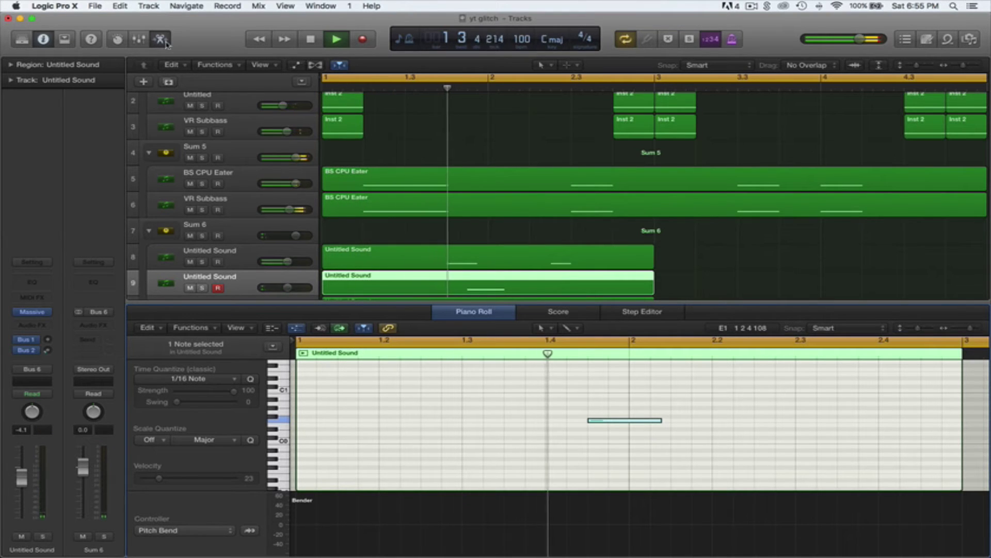
key(space)
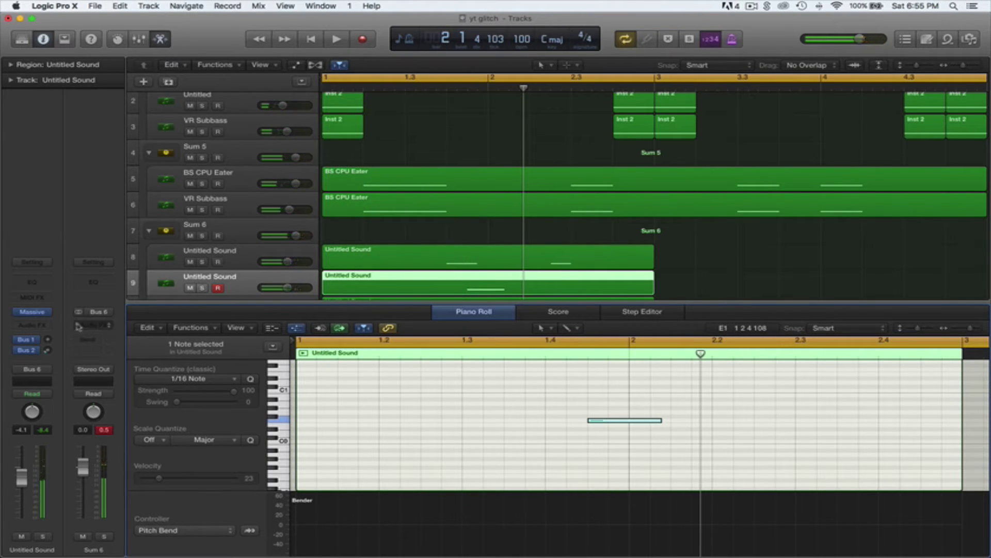
click(33, 312)
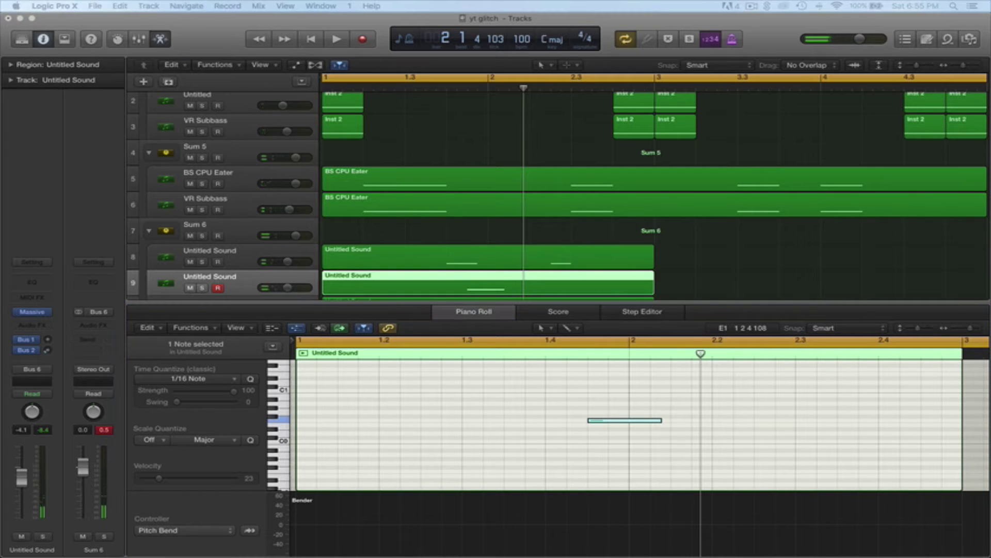
key(space)
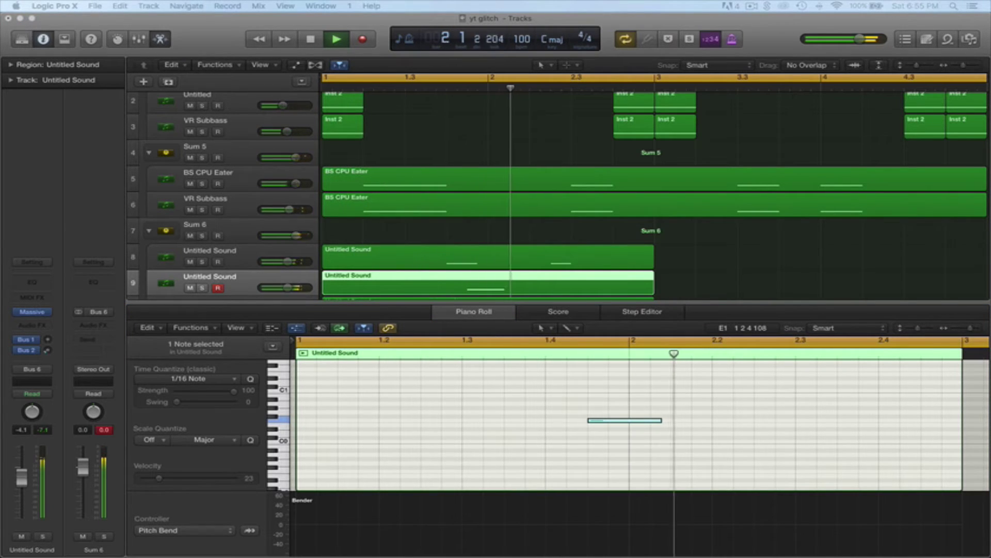
key(space)
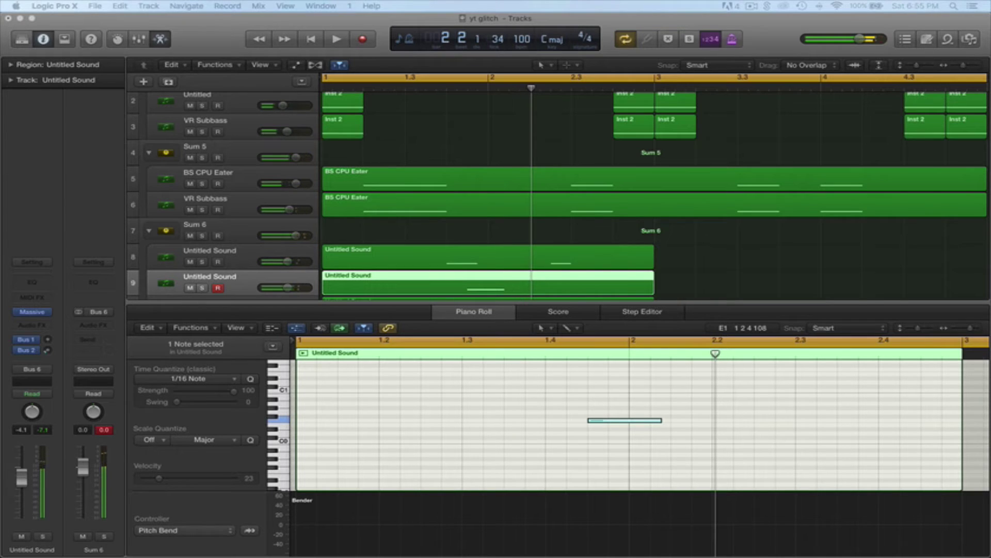
Step: Shorten the F0 note further to end within the first sixteenth of bar 2 and play it back
click(662, 422)
drag(661, 421, 641, 423)
key(space)
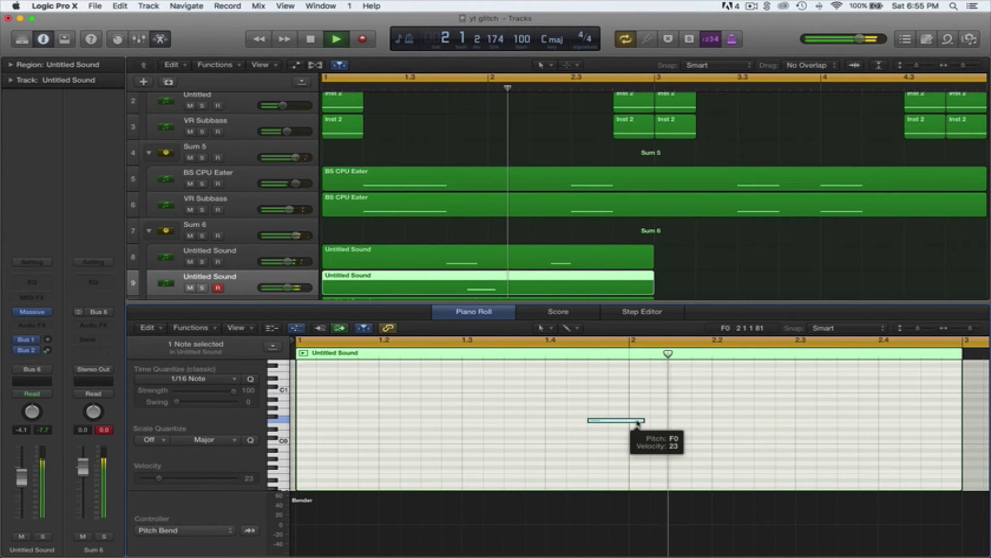
key(space)
Step: Open and close Massive on Sum 6's second VR Subbass track to check its sound
scroll(418, 240, down, 4)
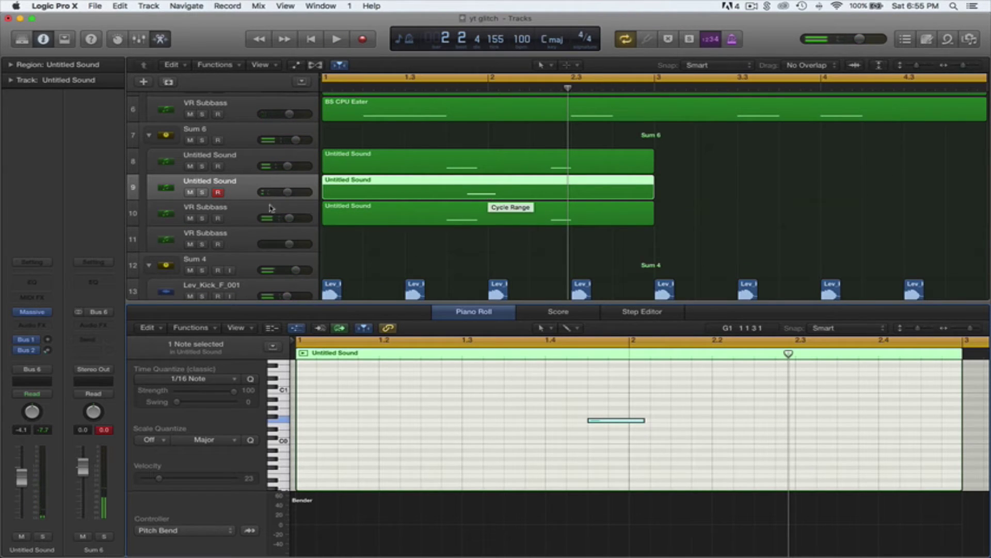
click(222, 238)
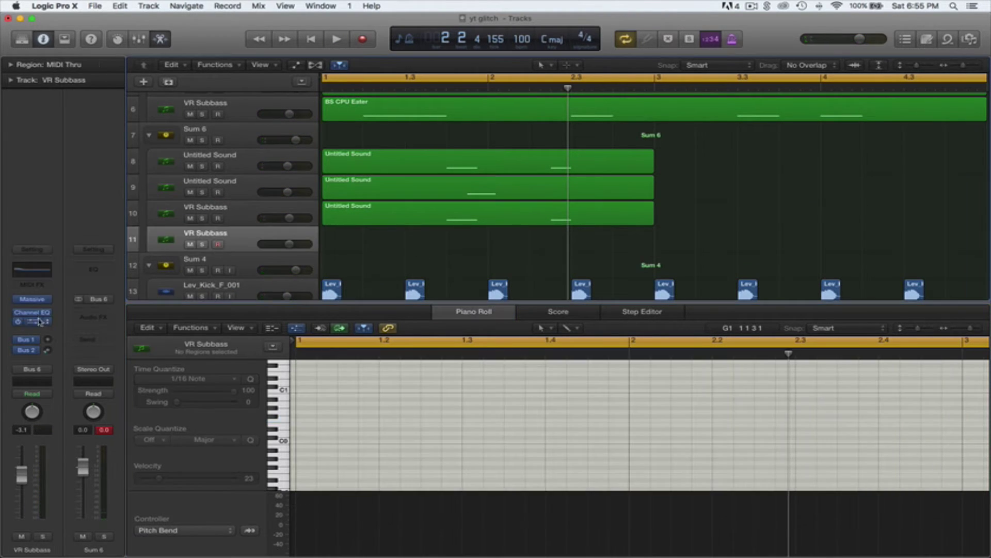
click(32, 299)
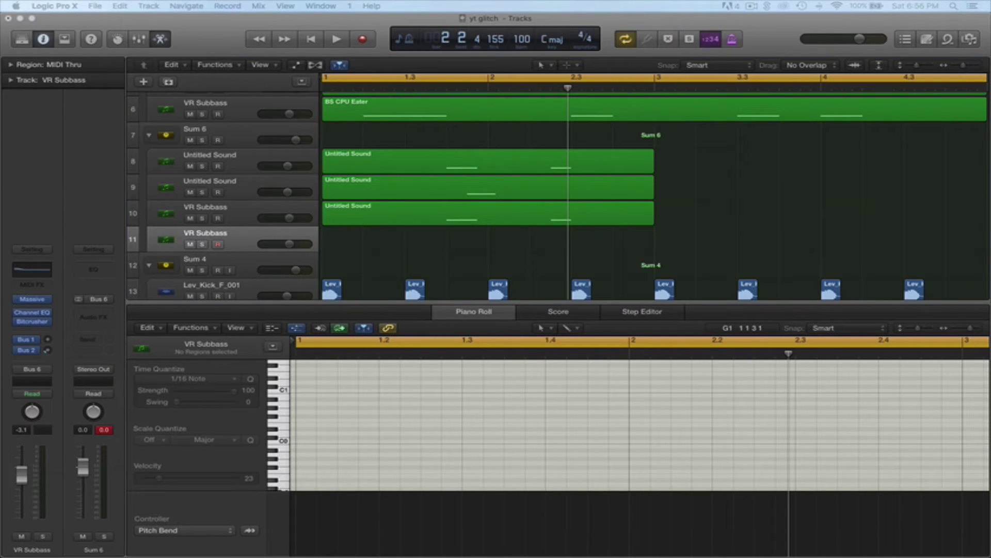
key(super+w)
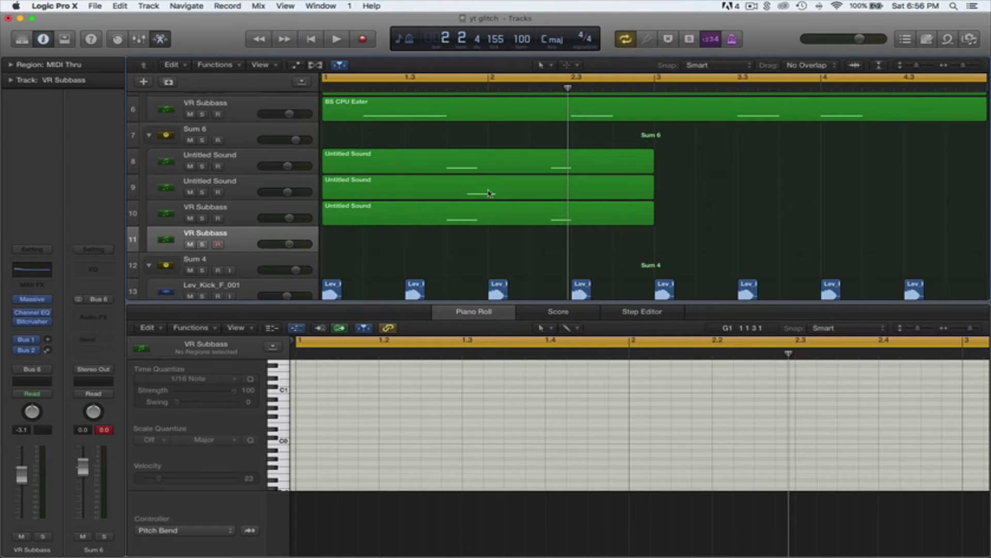
Step: Copy the second Untitled Sound track's region onto the second VR Subbass track in Sum 6 and play it back
mouse_move(489, 194)
mouse_down()
mouse_move(485, 239)
mouse_move(486, 195)
mouse_up()
key(space)
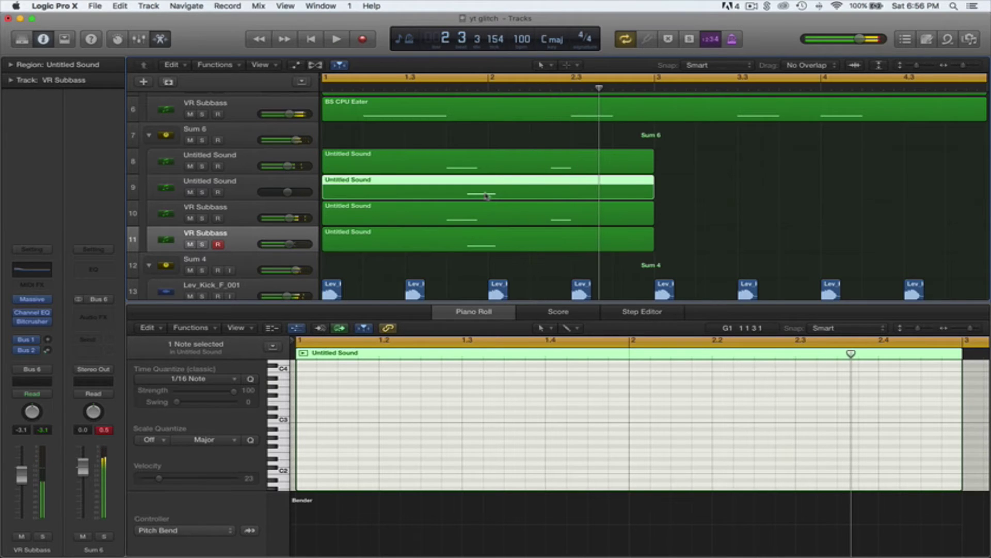
key(space)
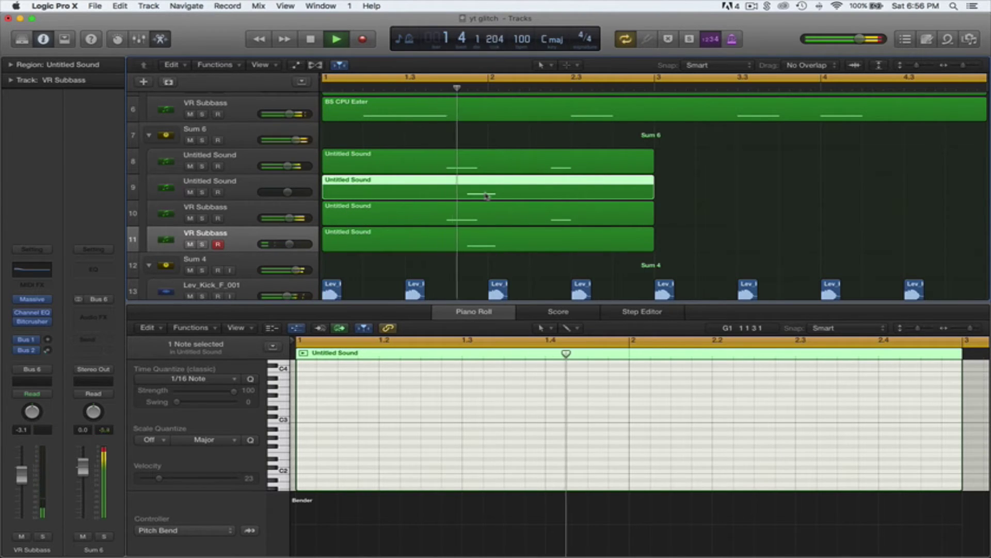
key(space)
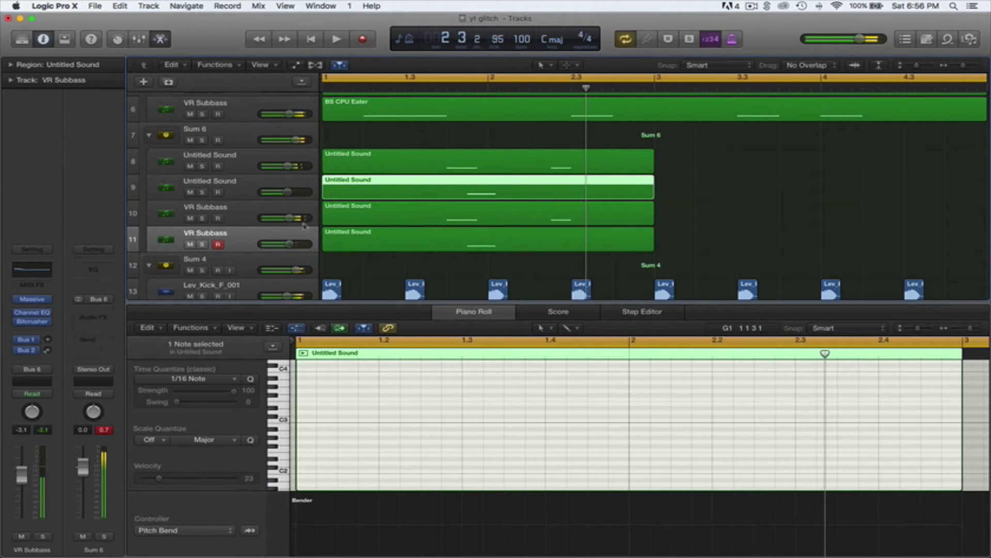
Step: Duplicate the second Untitled Sound and second VR Subbass tracks in Sum 6, checking Massive on the new Untitled Sound track
click(236, 189)
key(super+d)
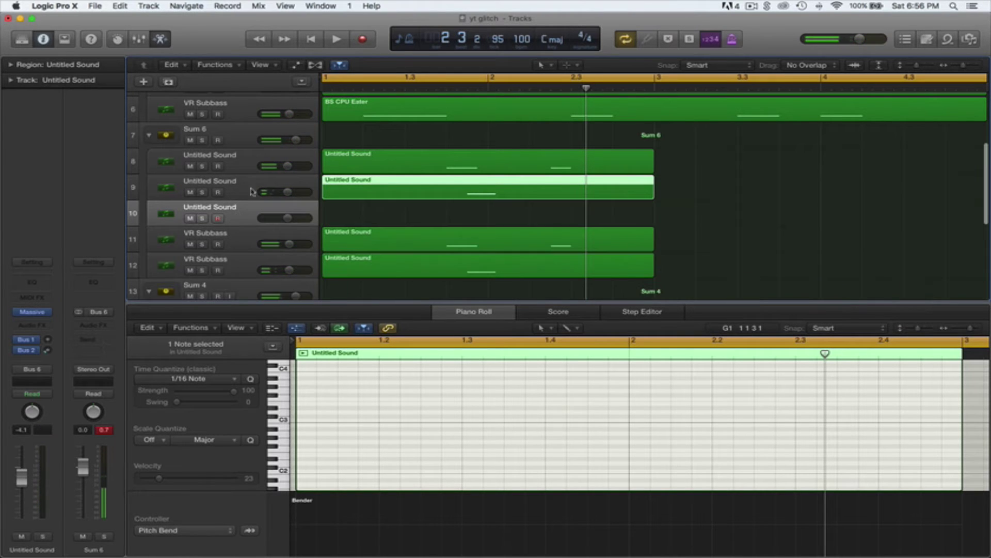
click(35, 313)
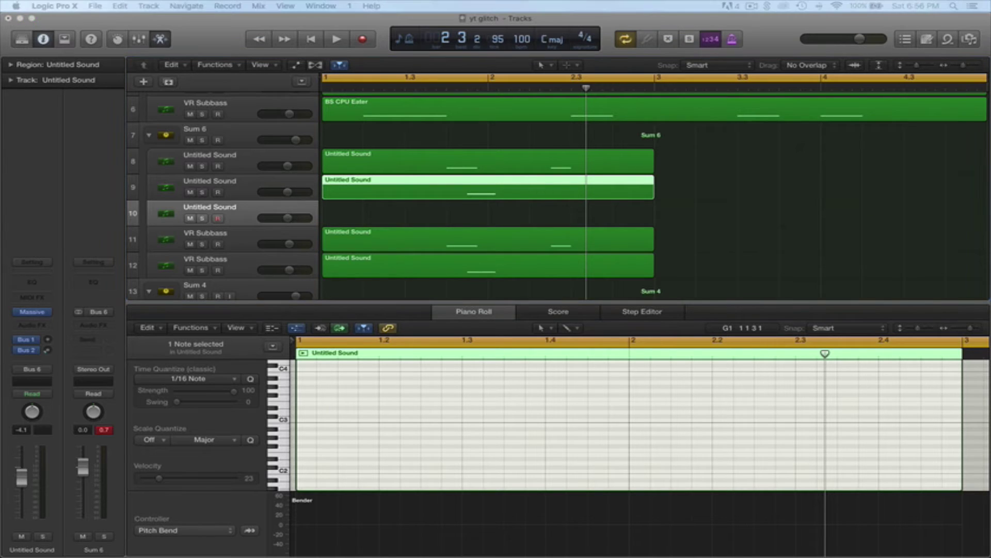
click(166, 120)
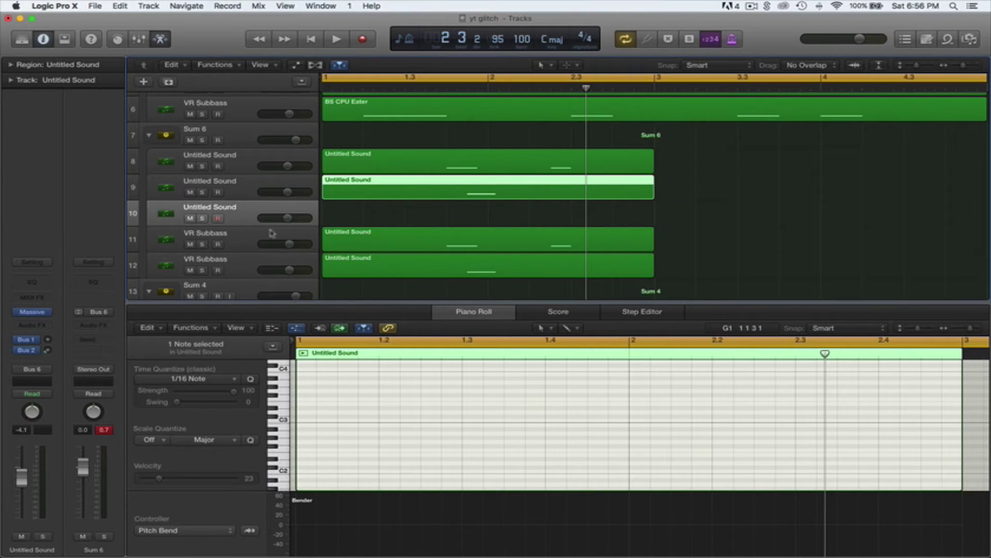
click(245, 268)
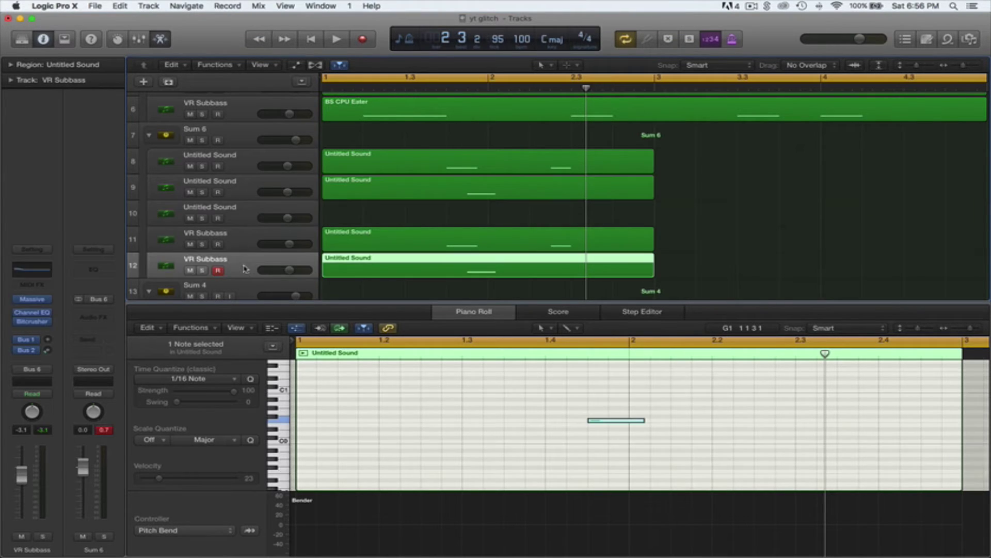
key(super+d)
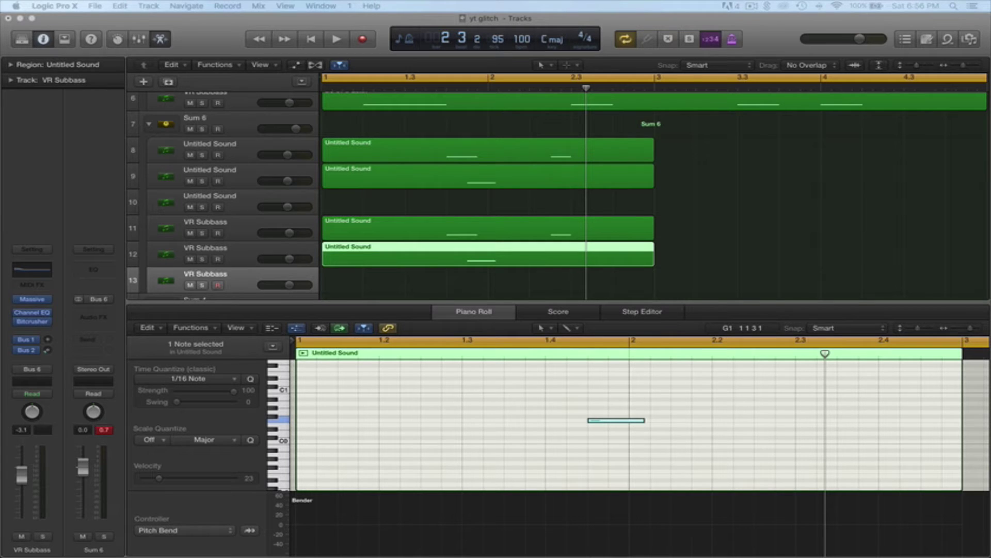
Step: Play back the arrangement and record an F0 note in bar 2 on the third Untitled Sound track
key(space)
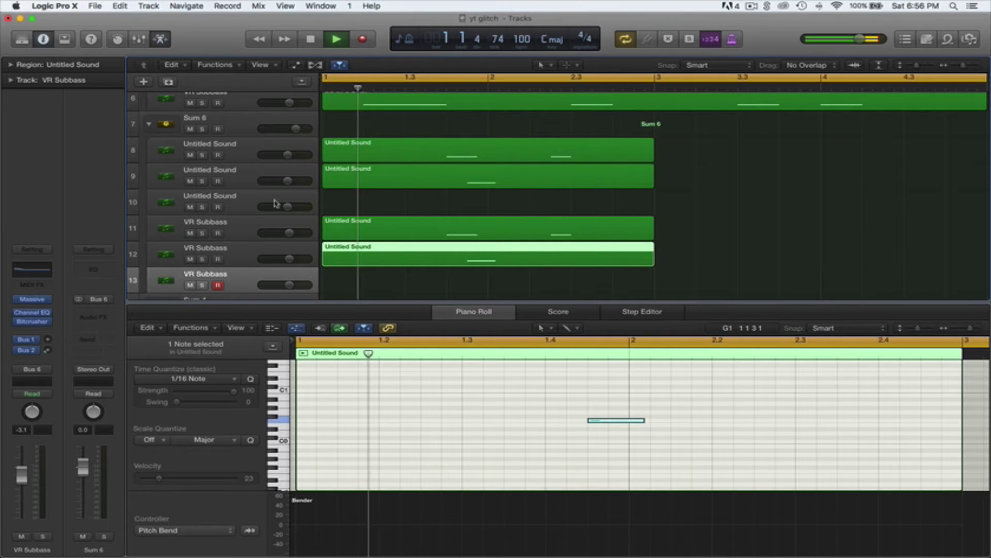
click(238, 203)
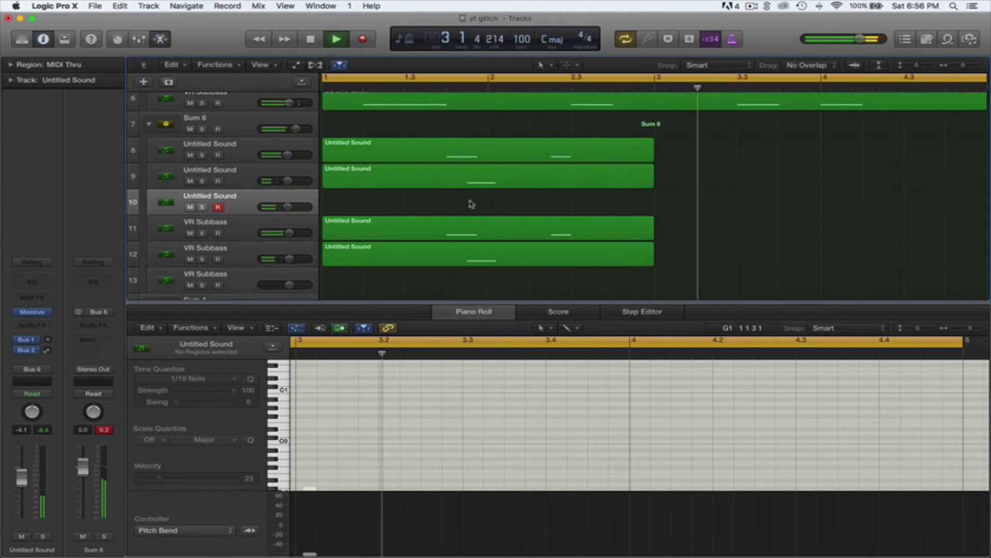
key(space)
key(r)
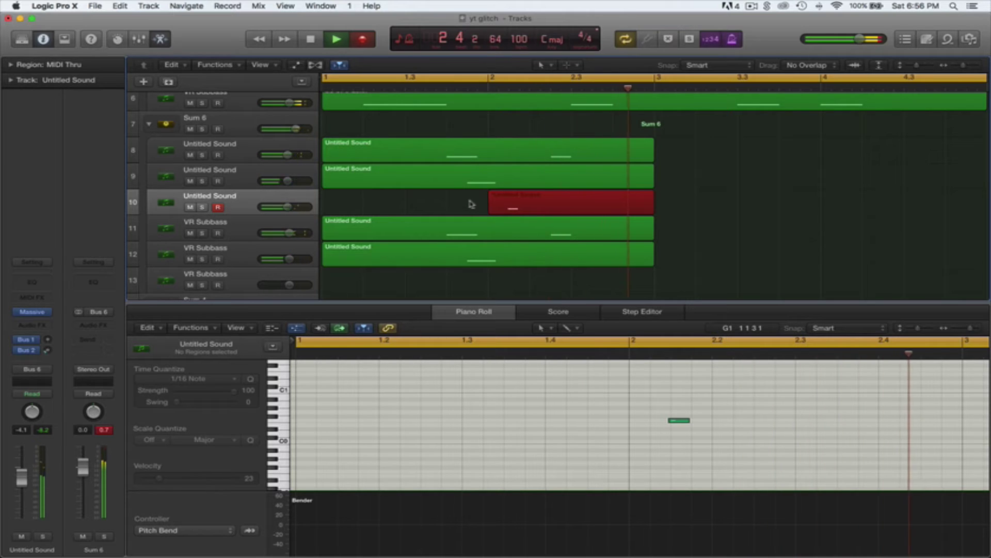
key(space)
Step: Shorten the new bar 2 note to end at about 2 2 3, copy its region onto the third VR Subbass track and play it back
drag(777, 421, 755, 421)
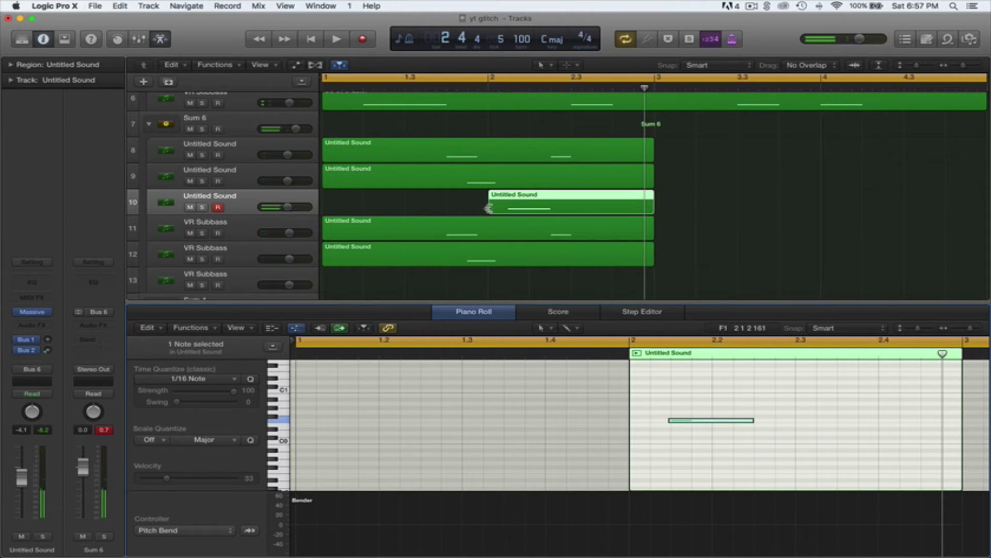
drag(523, 210, 523, 273)
key(space)
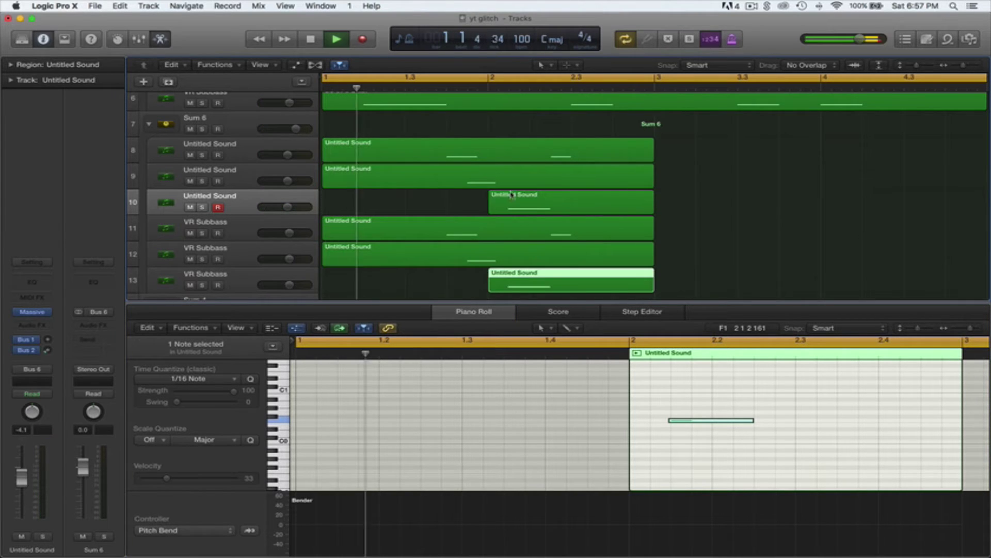
Step: Close the piano roll and lower the second Untitled Sound track's volume to about -8.4 and the first VR Subbass track's to about -9.0
key(e)
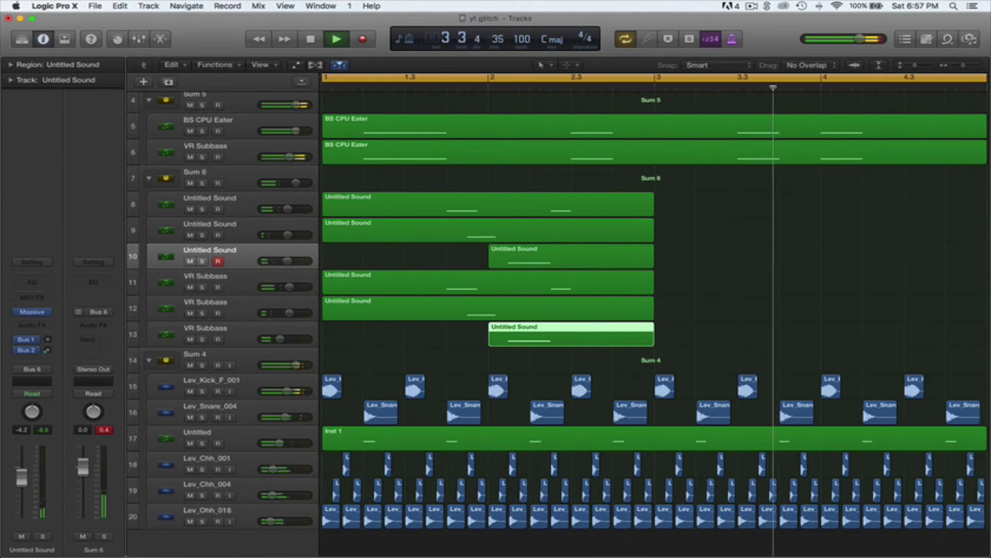
click(286, 235)
drag(286, 236, 280, 235)
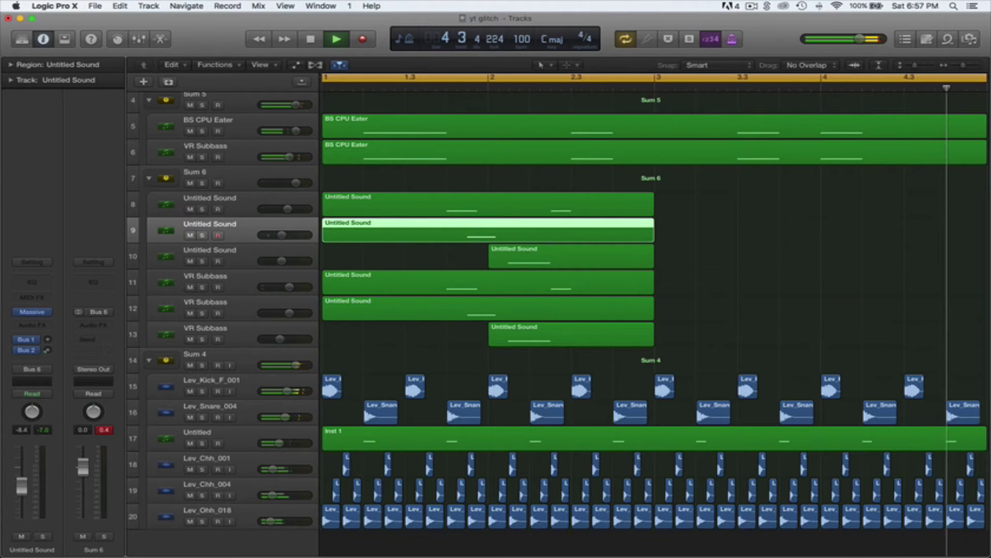
click(276, 292)
drag(275, 293, 267, 293)
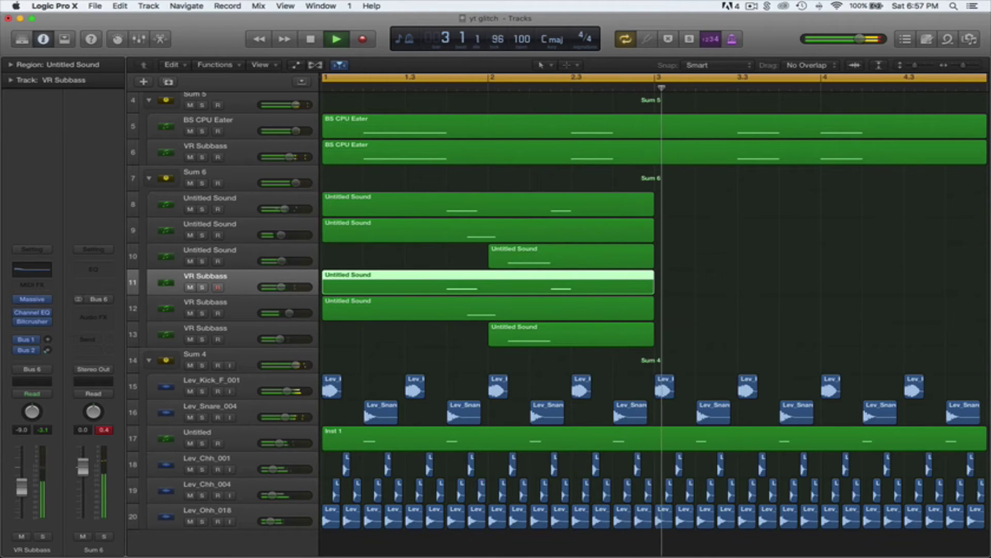
Step: Raise the Untitled Sound and VR Subbass track volumes in Sum 6 during playback, with the second VR Subbass at about -3.5
drag(288, 209, 281, 210)
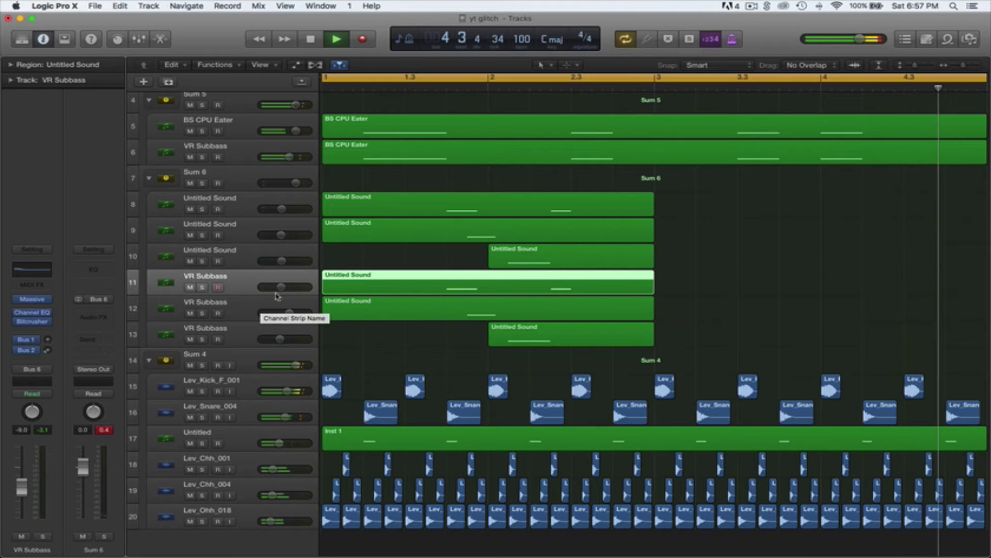
click(285, 314)
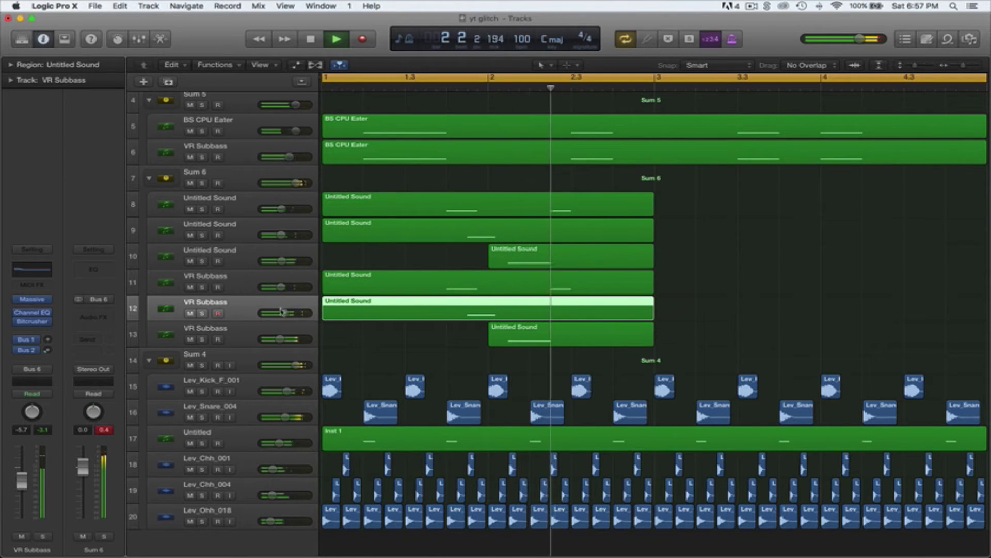
drag(284, 314, 285, 339)
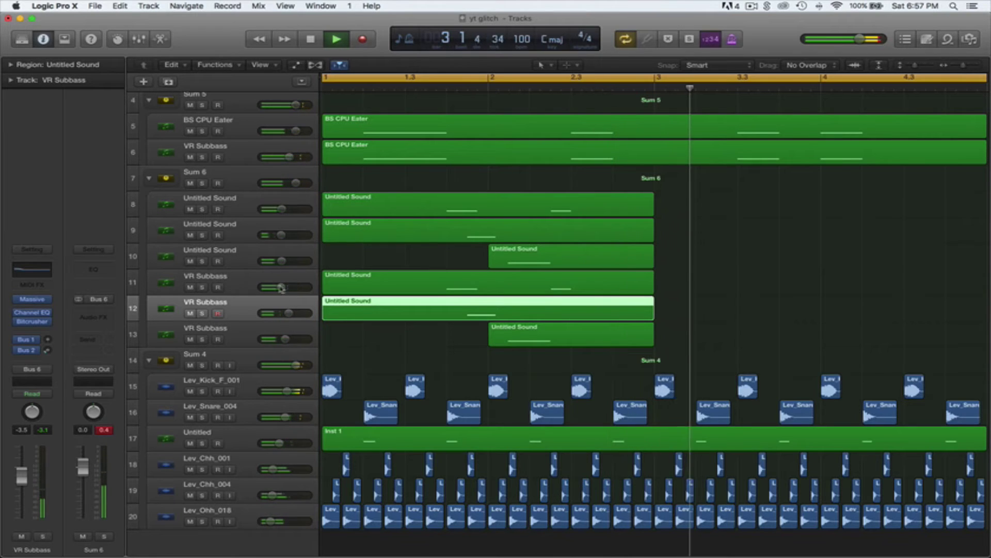
drag(281, 287, 287, 209)
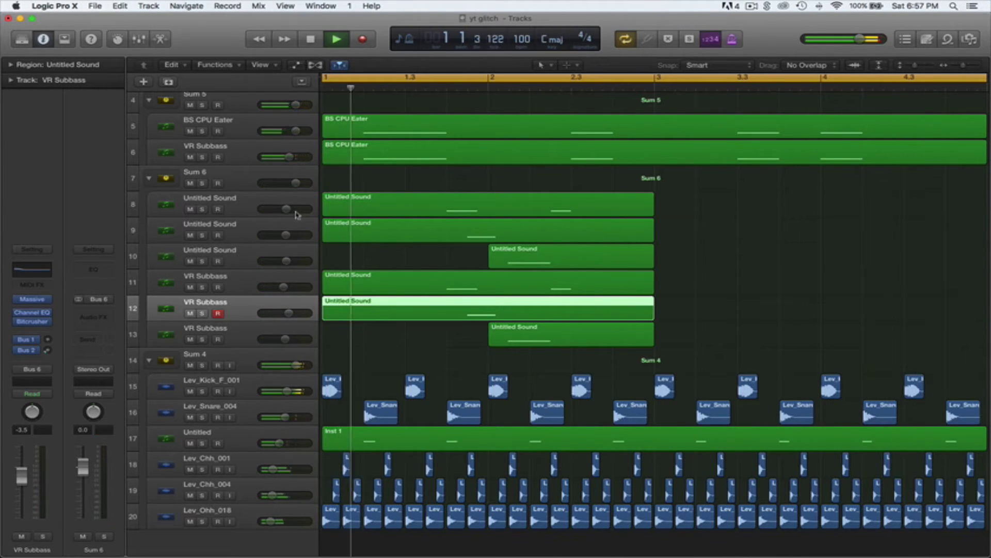
Step: Insert the Xfer Records LFOTool plug-in on the Sum 6 track stack
click(240, 174)
click(32, 338)
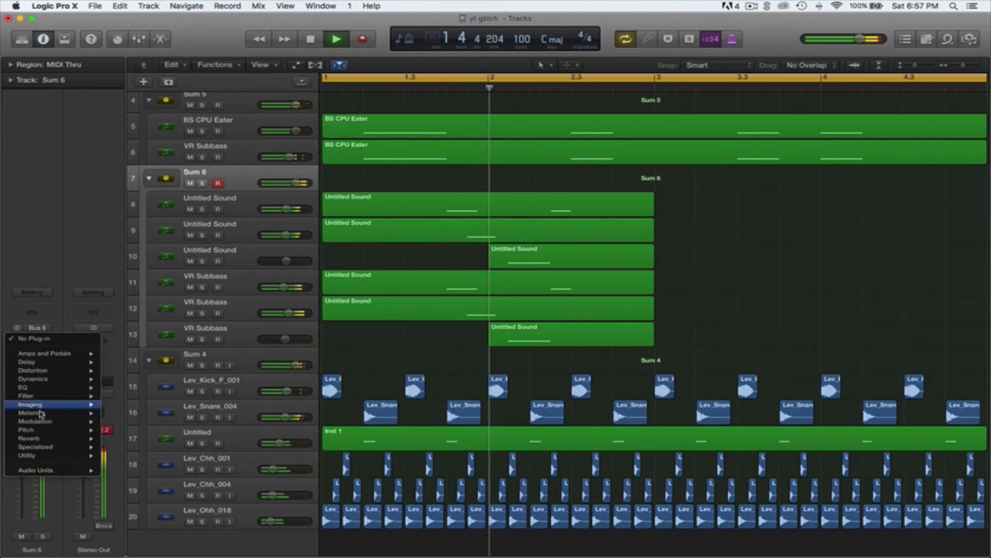
mouse_move(52, 470)
mouse_move(145, 522)
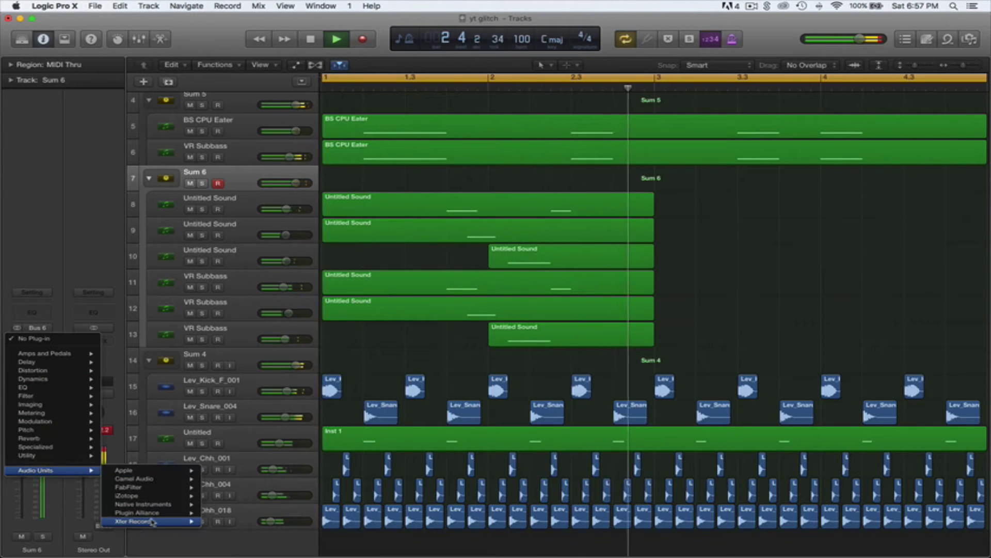
mouse_move(237, 522)
click(294, 521)
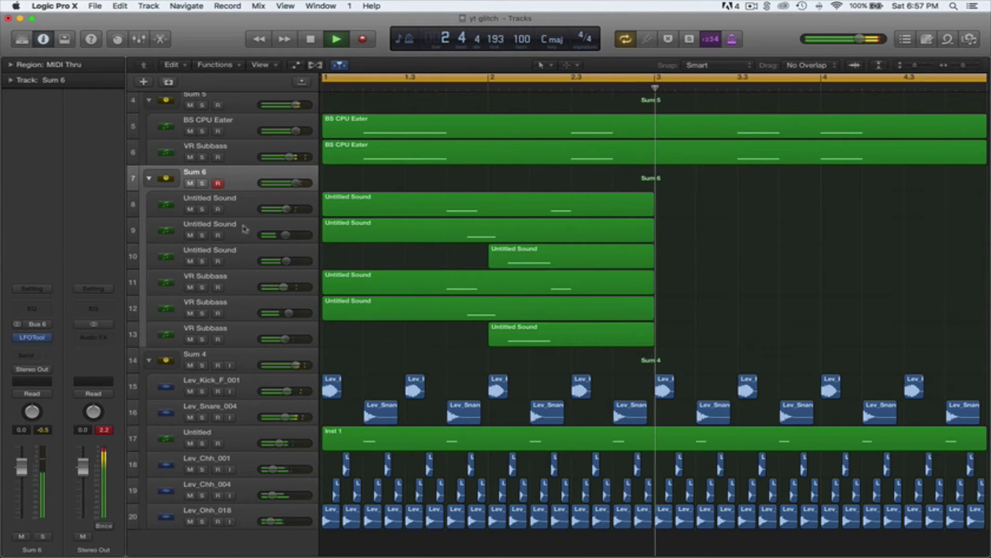
Step: Raise the second Untitled Sound track's volume to about -3.3 and the first VR Subbass track's to about -3.0
click(287, 236)
drag(288, 237, 291, 237)
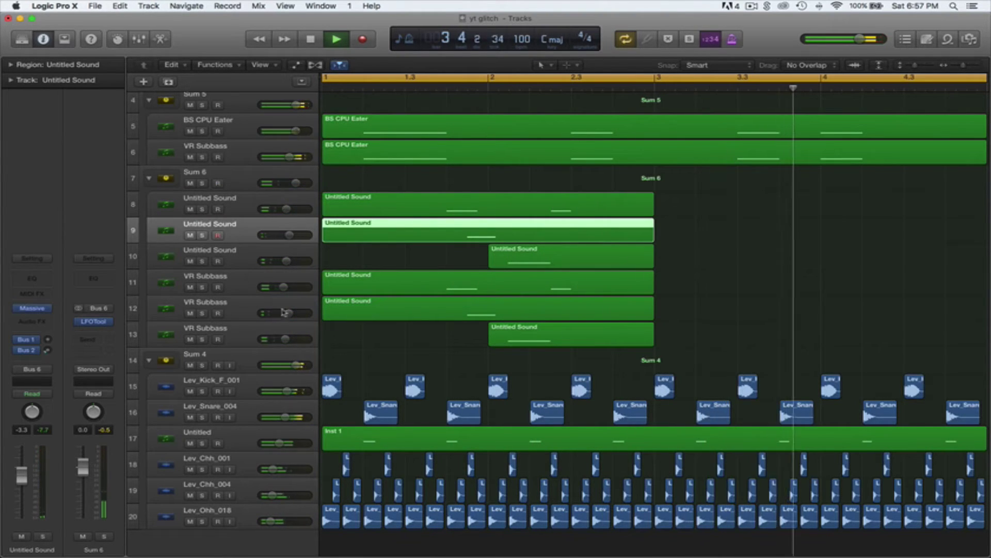
click(243, 283)
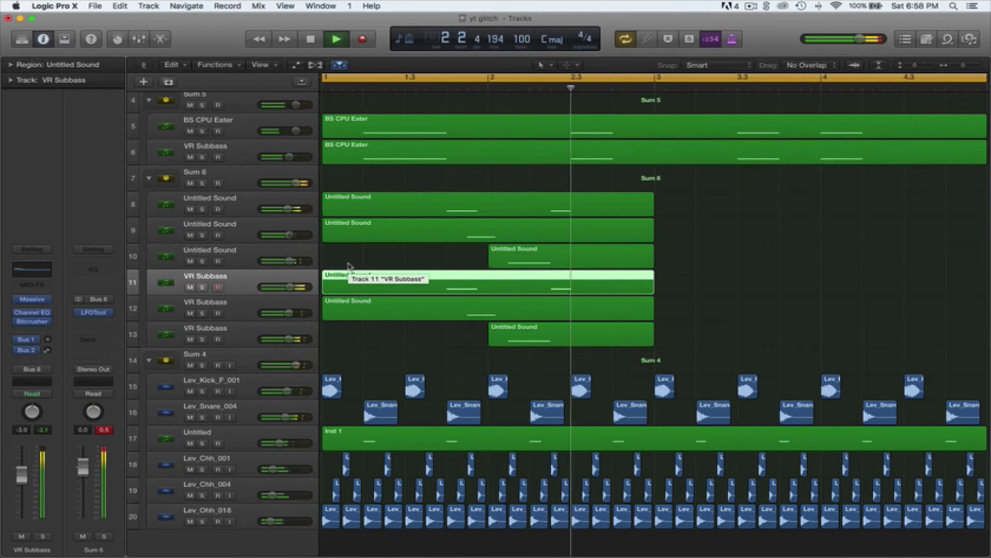
Step: Check the third Untitled Sound region's note end against position 2 2 3 in the piano roll and replay the arrangement
key(space)
click(556, 261)
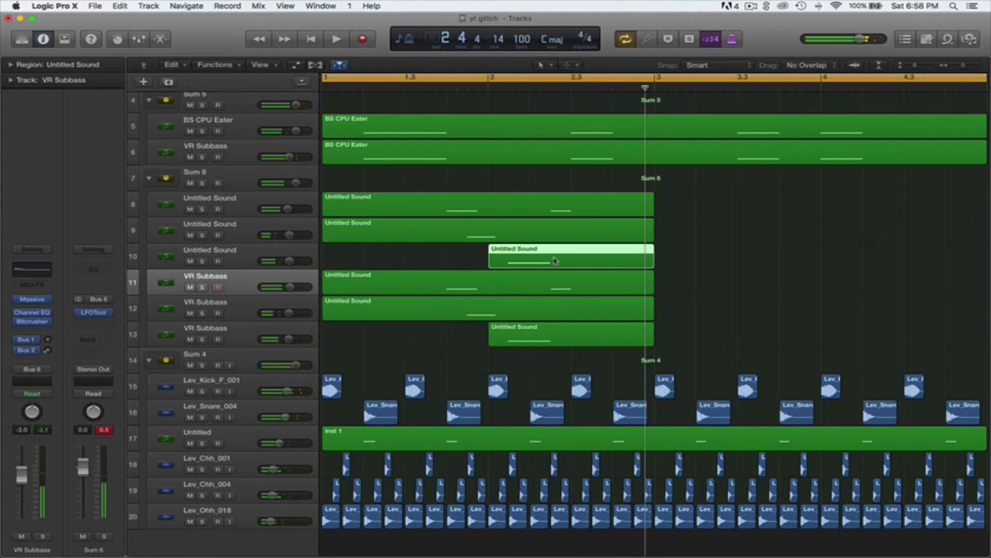
double_click(555, 260)
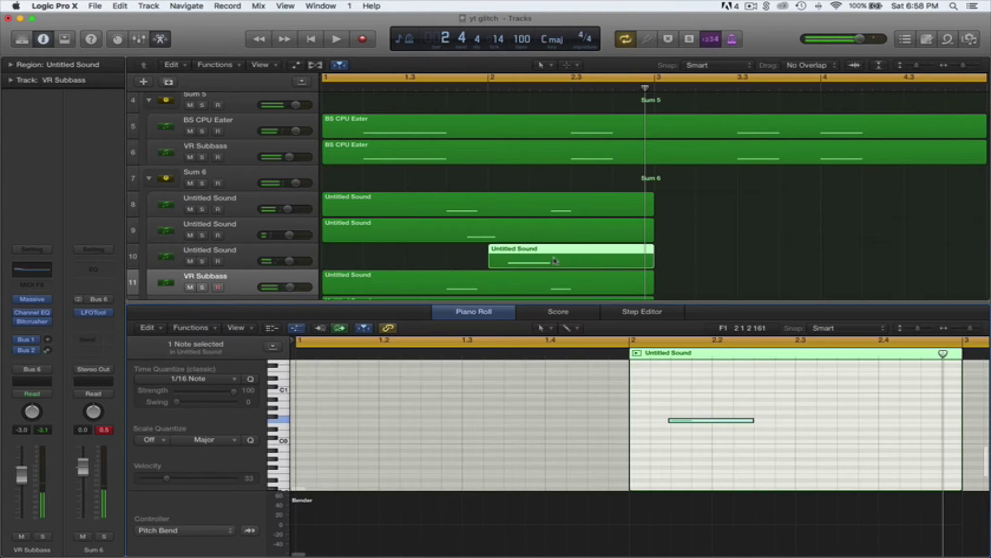
click(552, 89)
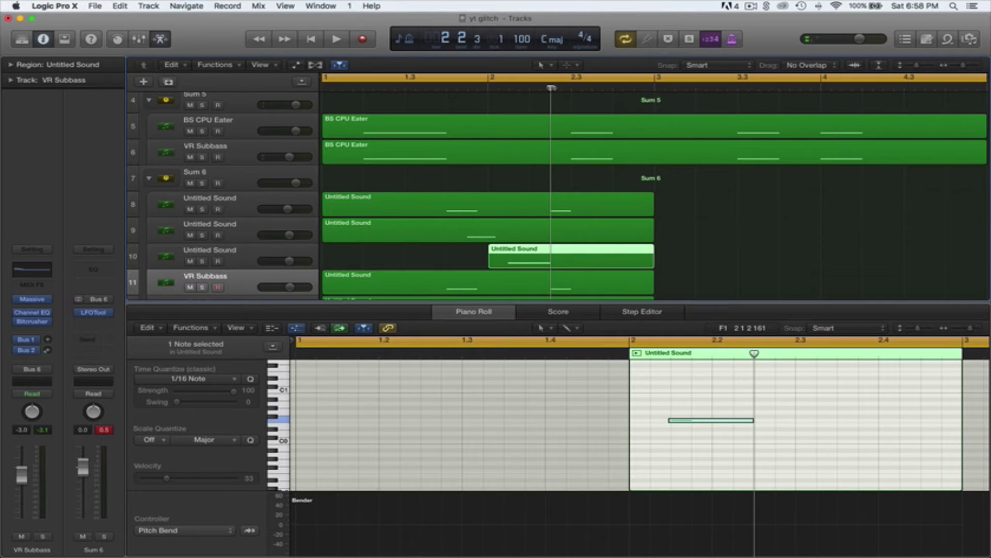
scroll(562, 160, down, 4)
key(space)
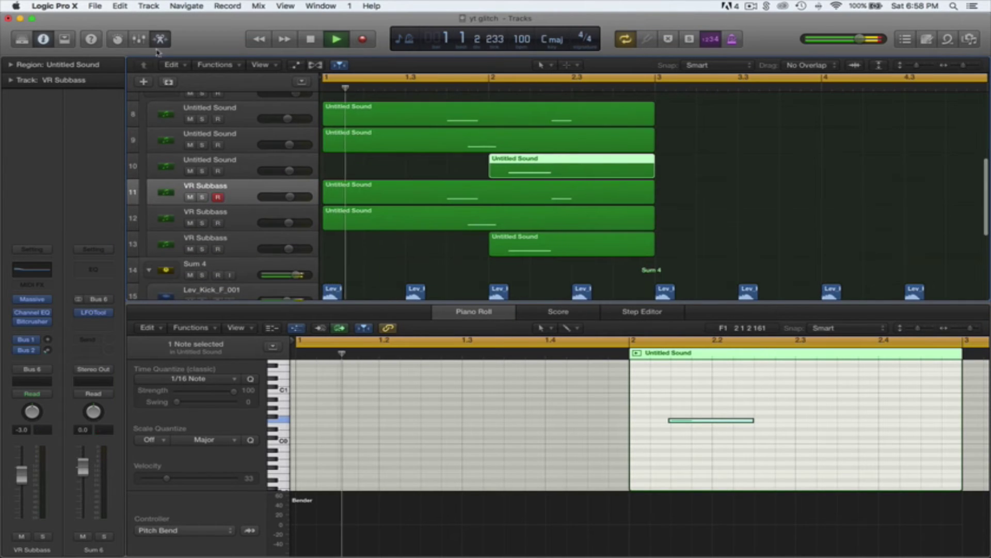
key(e)
click(717, 309)
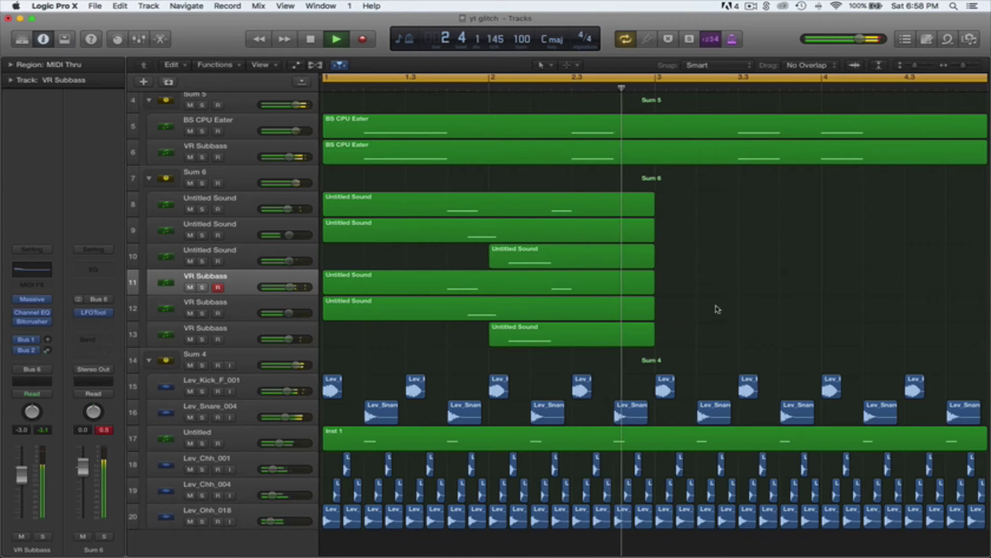
Step: Copy the second Untitled Sound track's region into bar 3 and trim the copy's start to its note at 3 2 2
scroll(717, 309, up, 1)
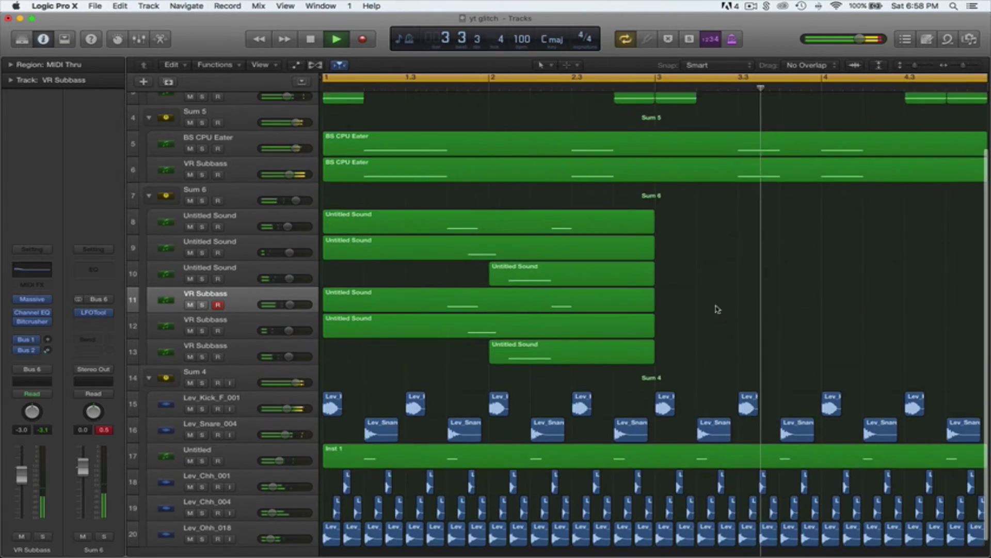
scroll(717, 309, right, 10)
scroll(717, 309, left, 9)
scroll(718, 309, up, 1)
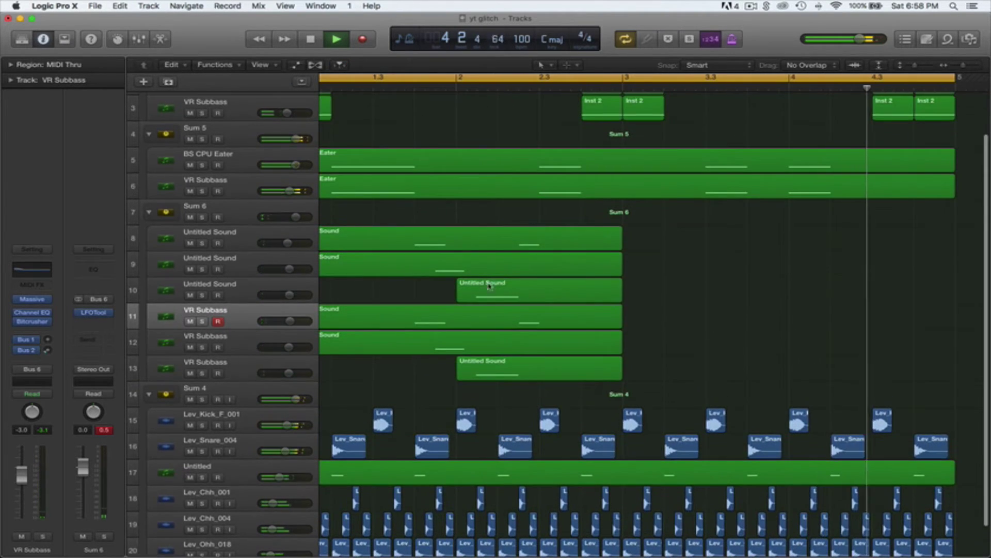
click(461, 270)
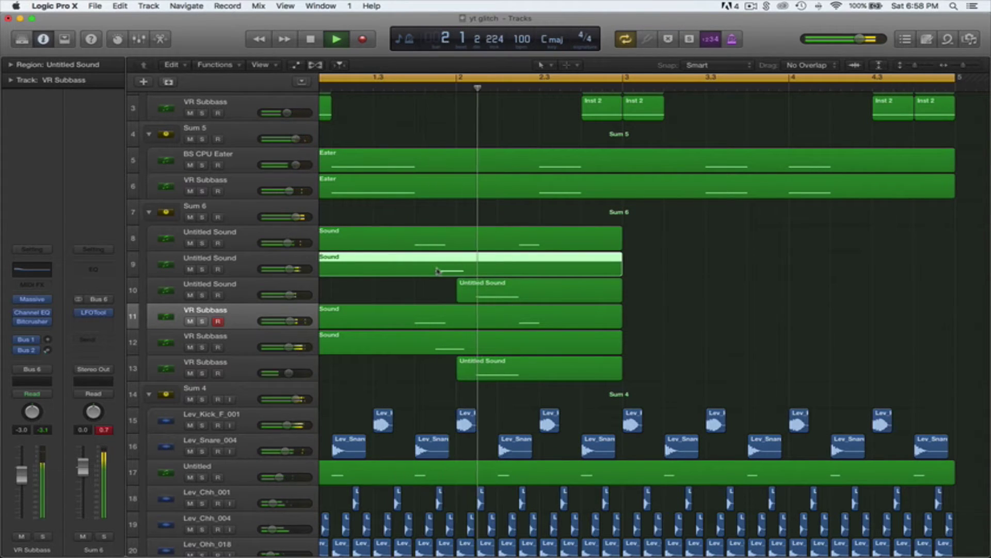
drag(438, 270, 678, 279)
drag(963, 65, 970, 66)
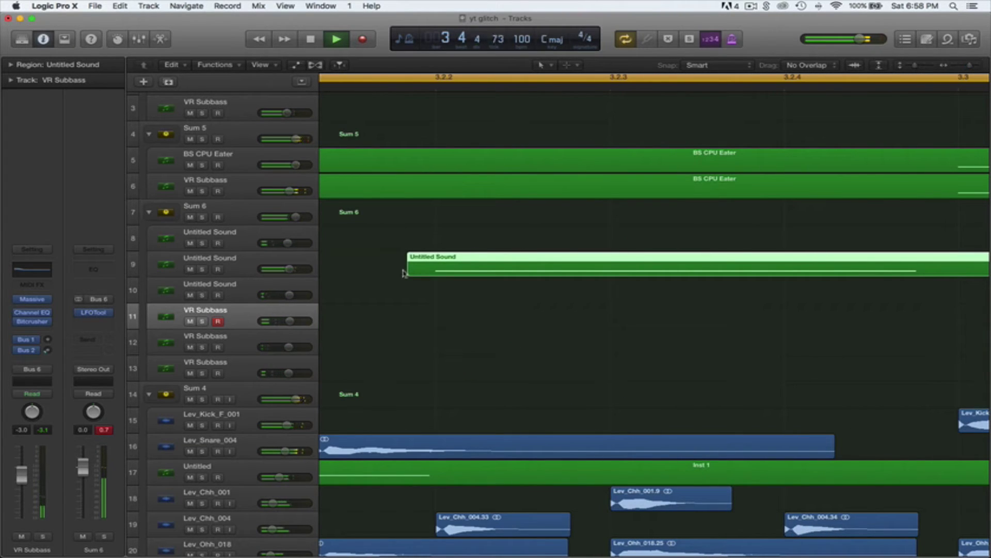
drag(409, 272, 436, 284)
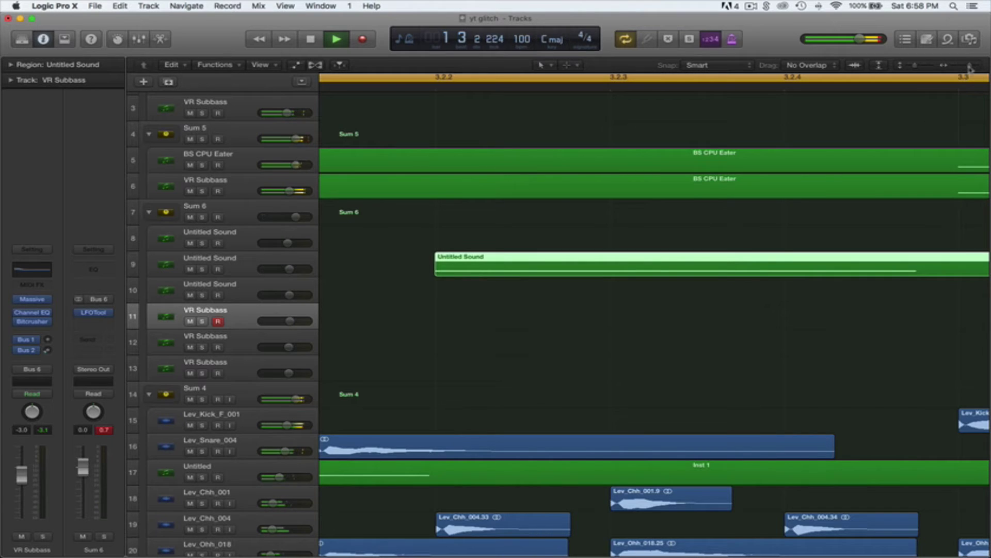
Step: Move the trimmed region to start at 3 2, copy it onto the second VR Subbass track and stop playback
drag(970, 66, 964, 66)
scroll(544, 269, up, 2)
scroll(543, 270, left, 4)
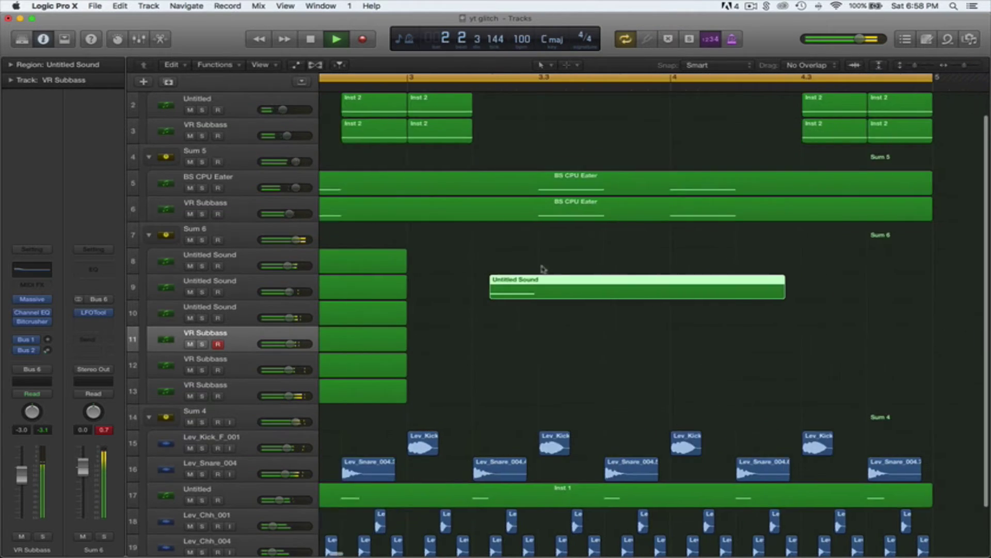
scroll(543, 269, left, 4)
drag(696, 296, 685, 297)
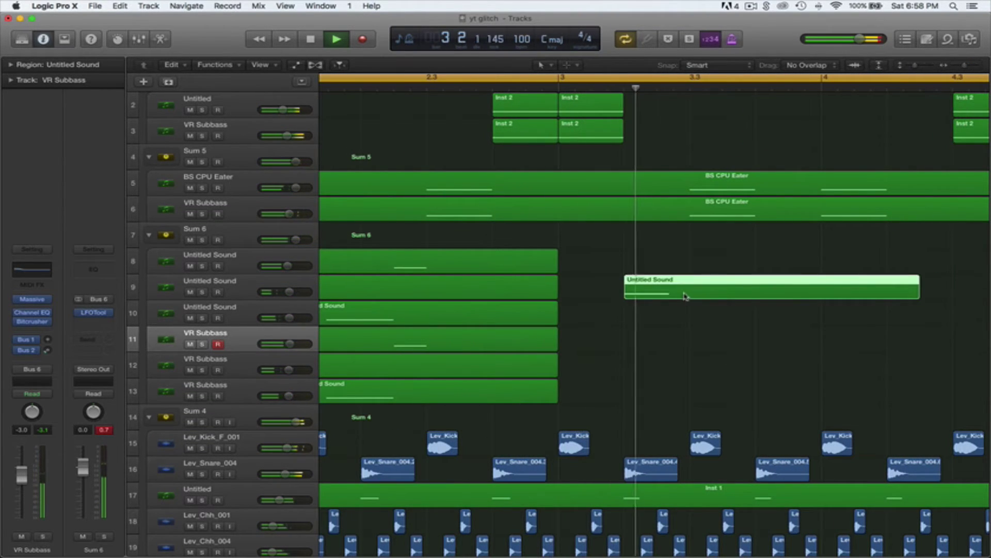
scroll(682, 295, left, 2)
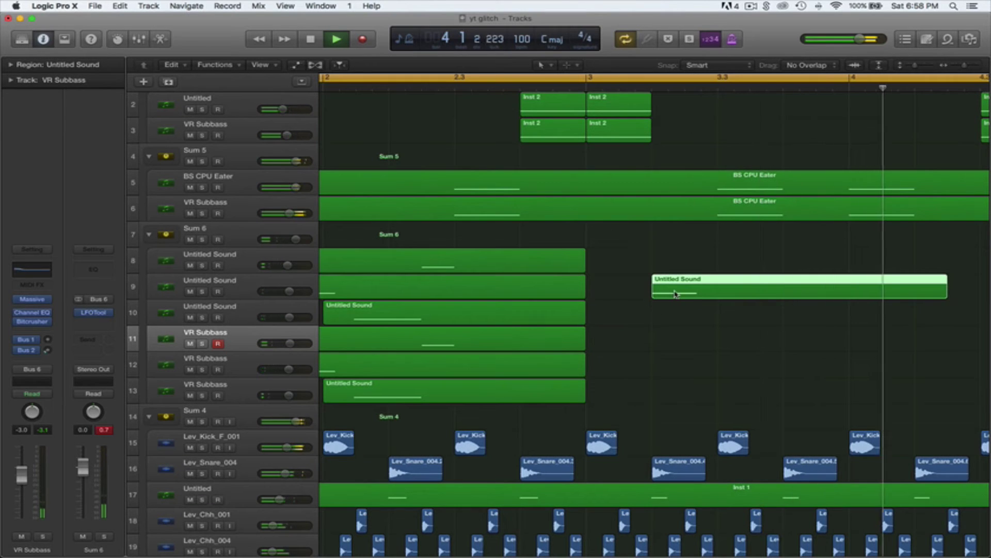
scroll(620, 297, left, 8)
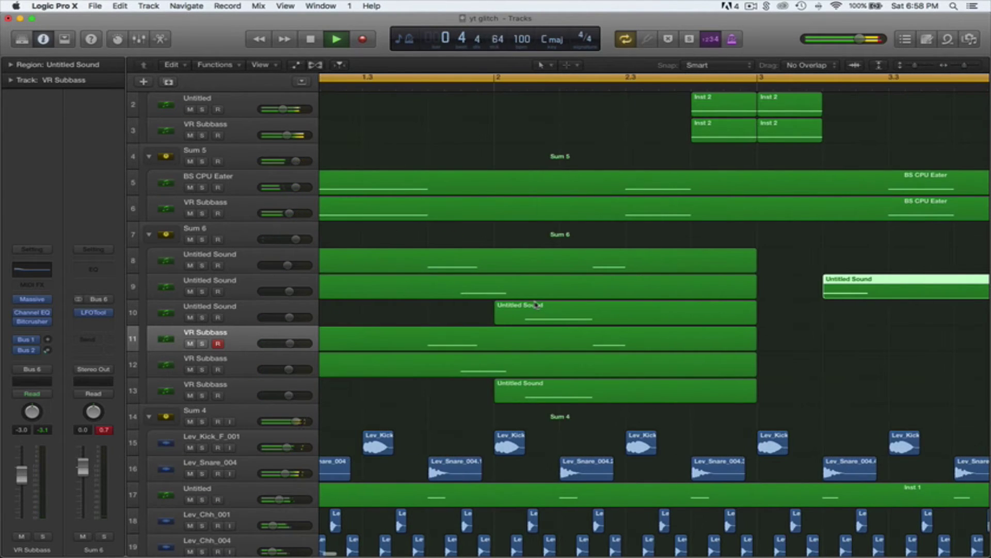
drag(860, 295, 863, 371)
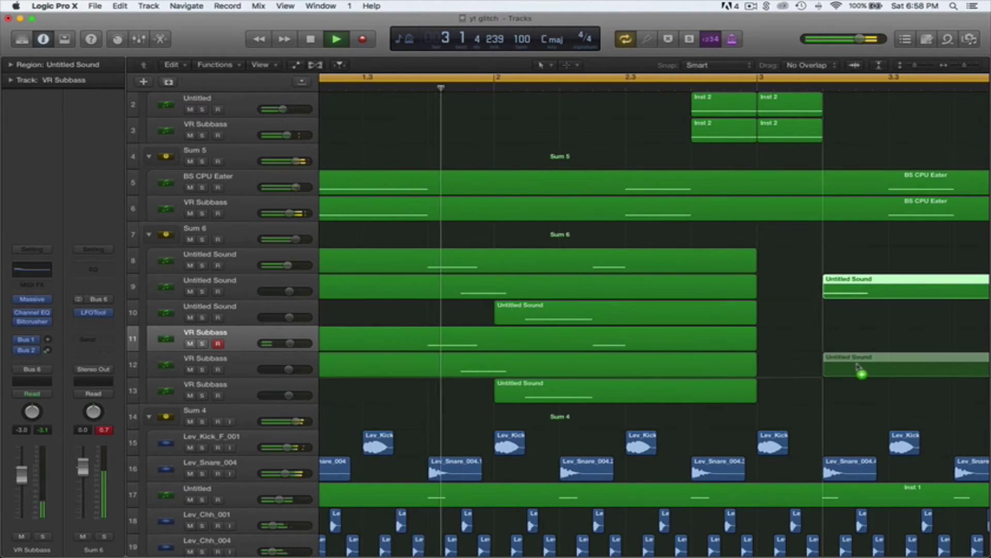
key(space)
Step: Rename the three Untitled Sound tracks in Sum 6 as 4, 8 and 16
click(235, 260)
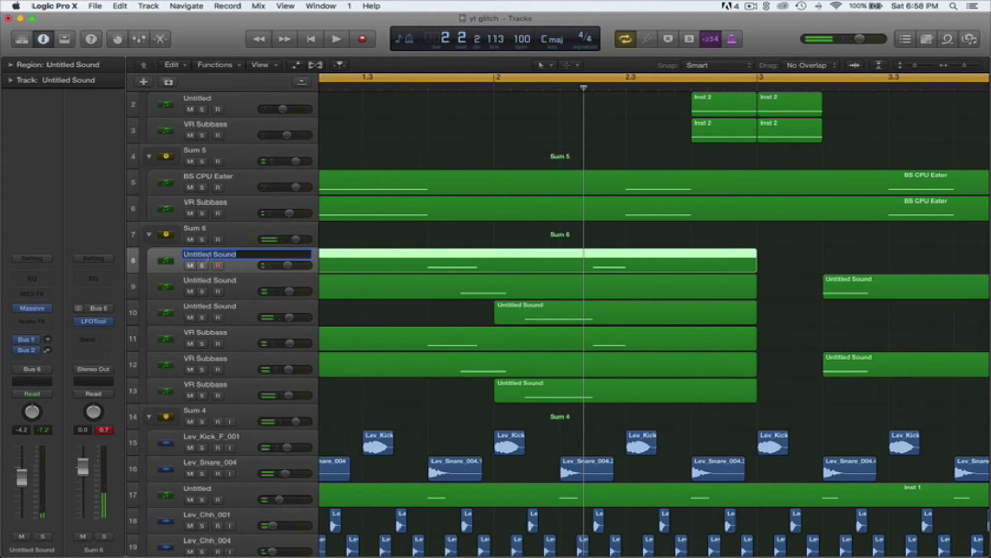
text(4)
double_click(216, 282)
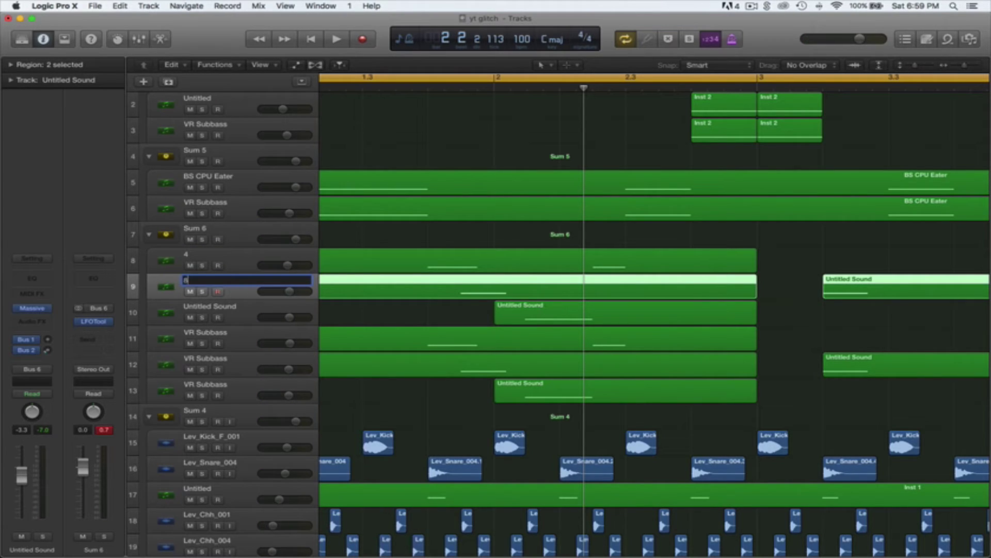
text(8)
double_click(211, 308)
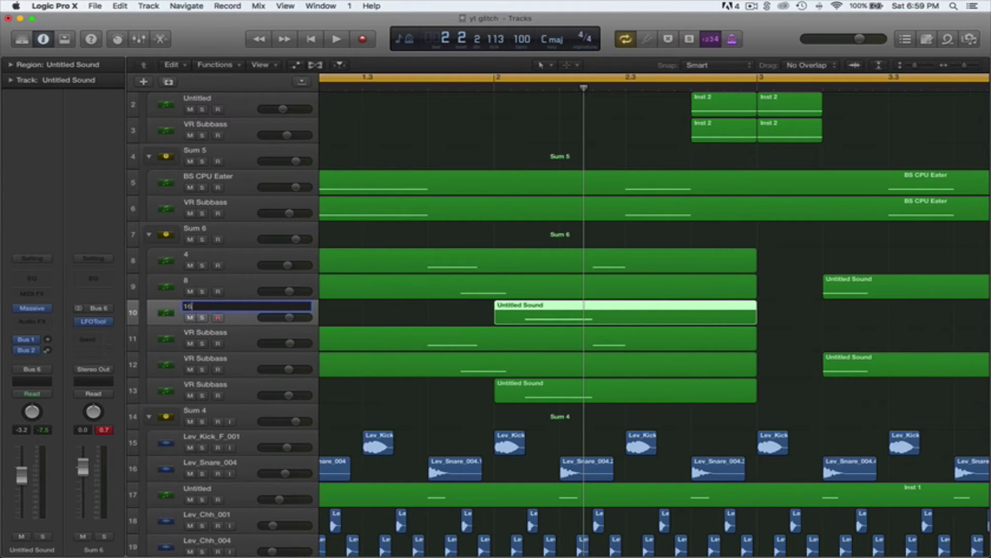
Step: Rename the three VR Subbass tracks in Sum 6 as 4, 8 and 16
double_click(212, 333)
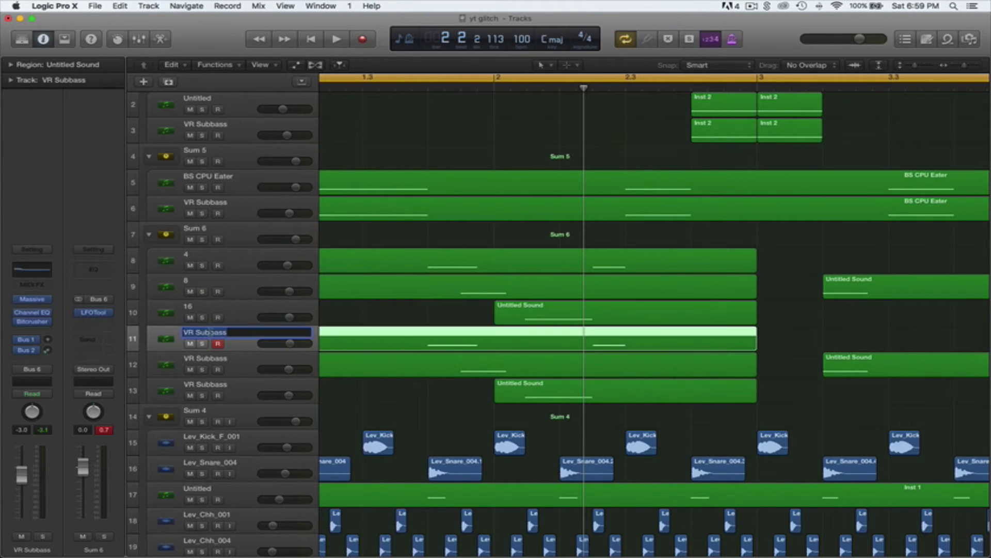
text(4)
double_click(212, 359)
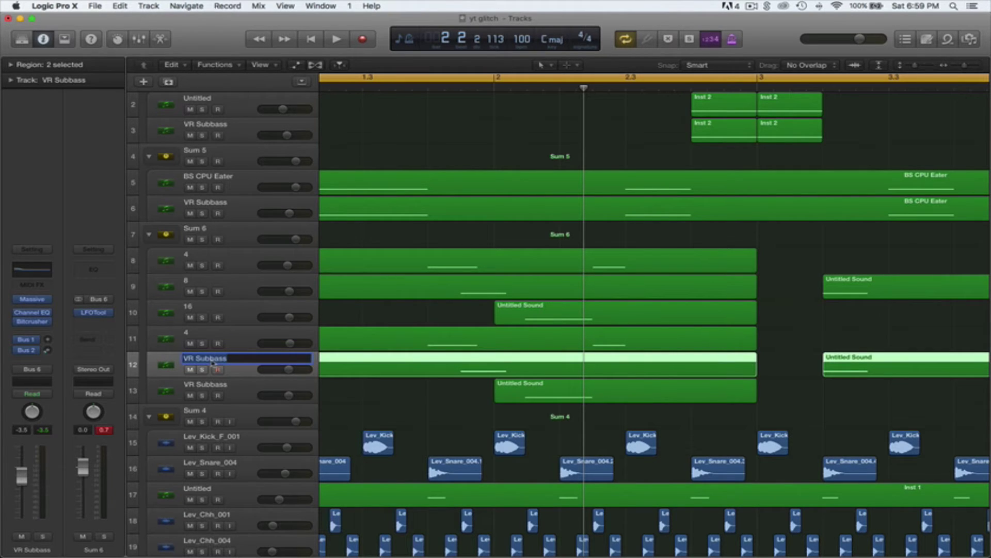
click(209, 390)
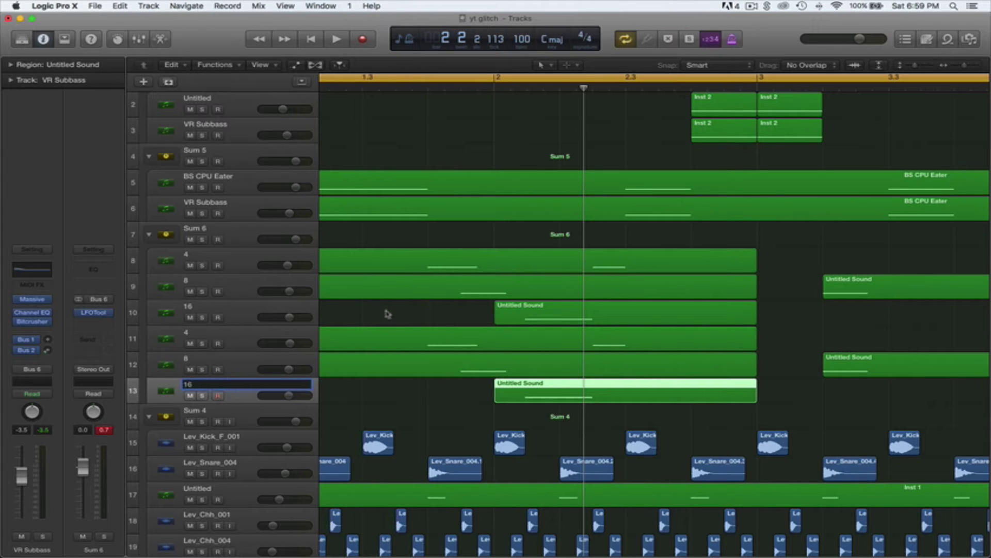
Step: Rename tracks 9 and 12 as 16 and tracks 10 and 13 as 8
key(Return)
key(space)
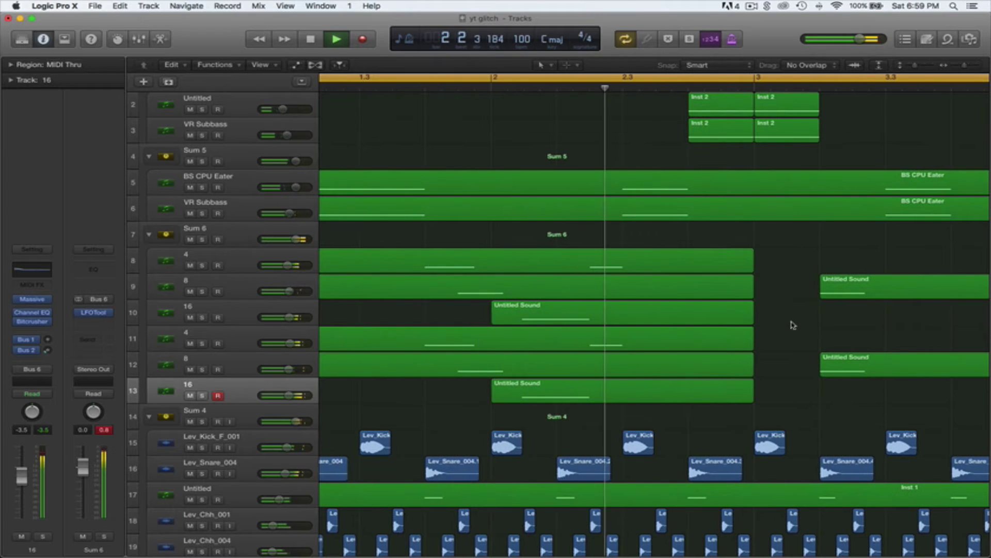
double_click(214, 281)
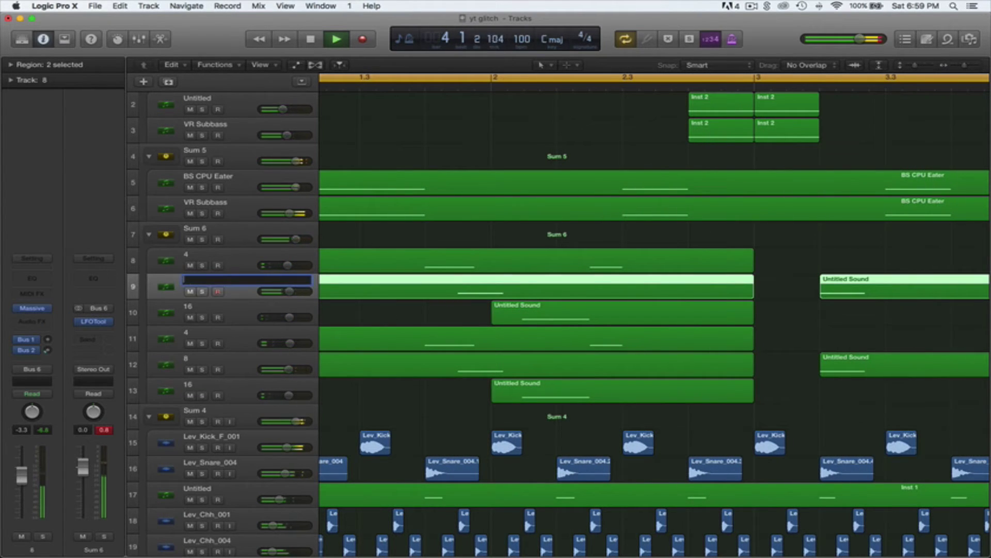
double_click(189, 308)
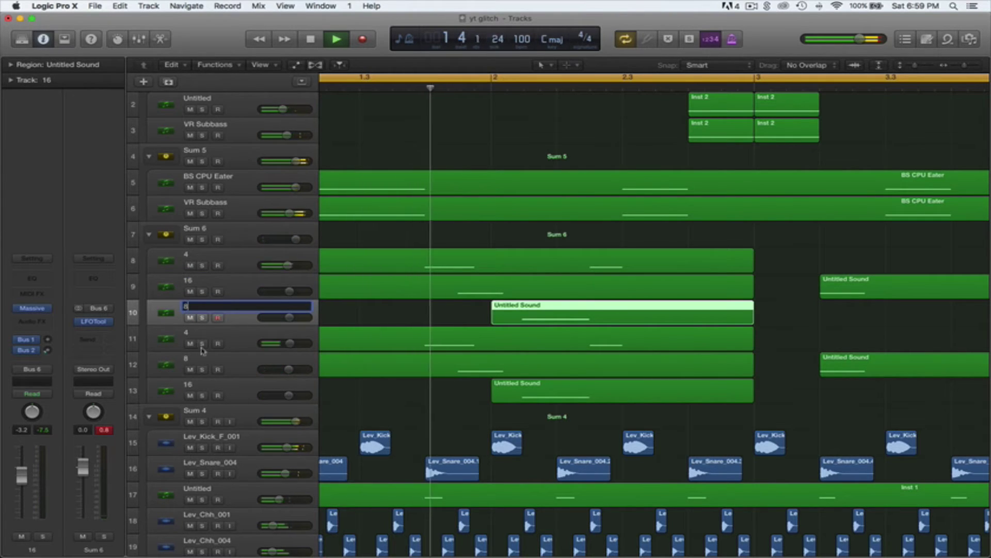
double_click(188, 358)
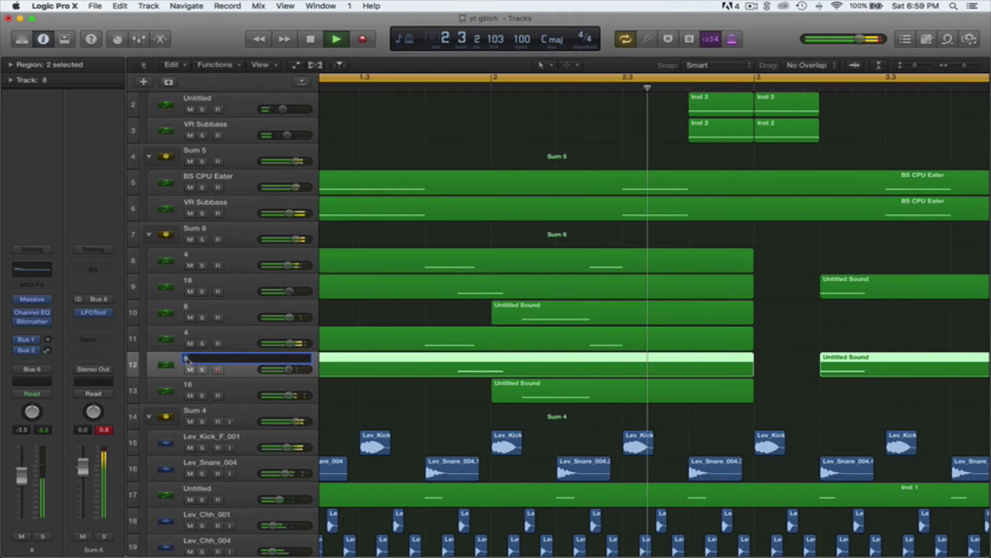
text(16)
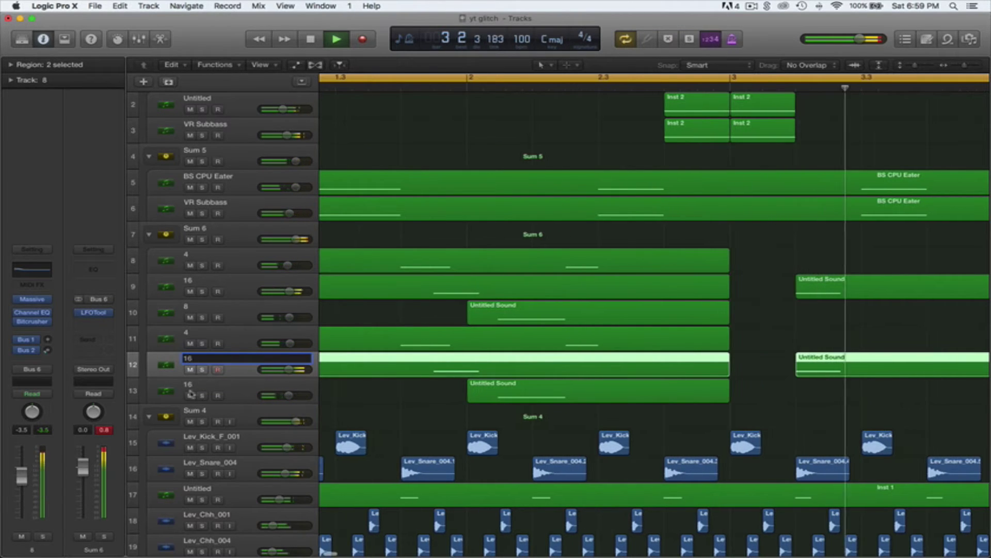
key(Tab)
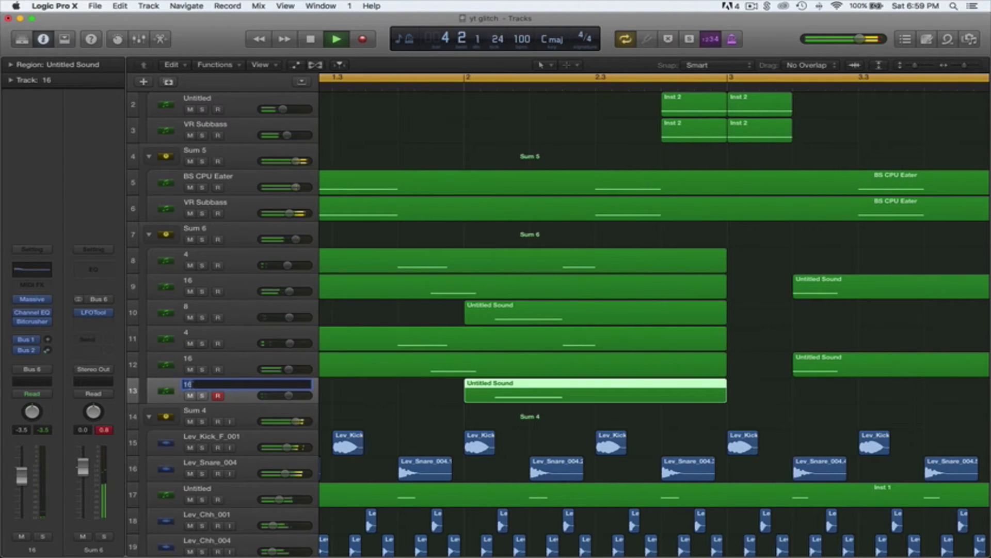
click(405, 409)
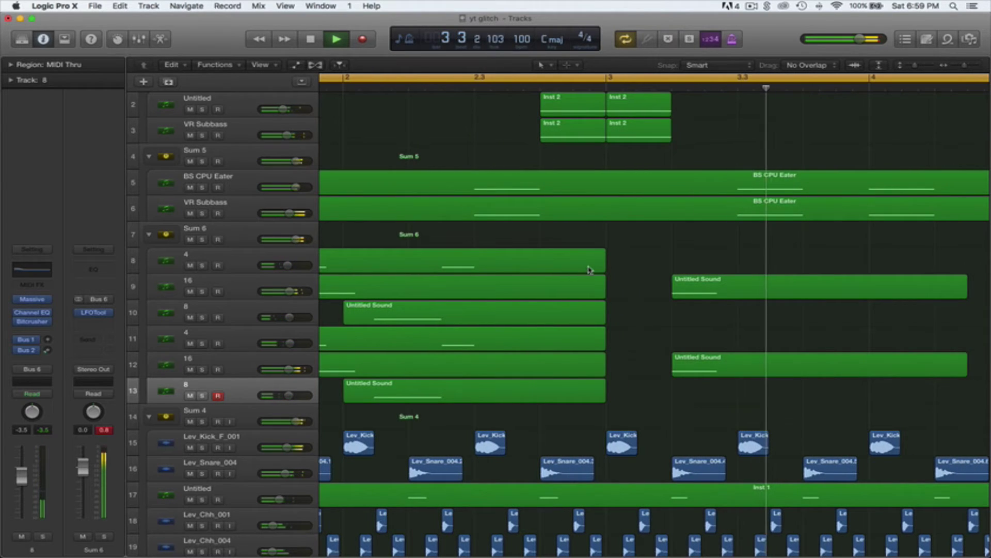
Step: Create an empty MIDI region on track 8 at bar 3 and trim it to span beats 3.2 to 3.3
key(space)
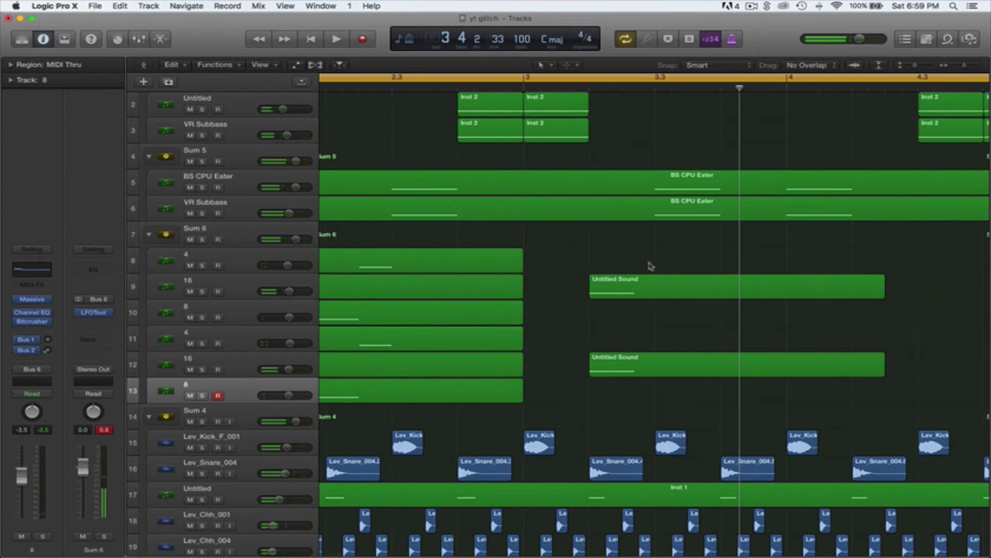
right_click(646, 264)
click(668, 266)
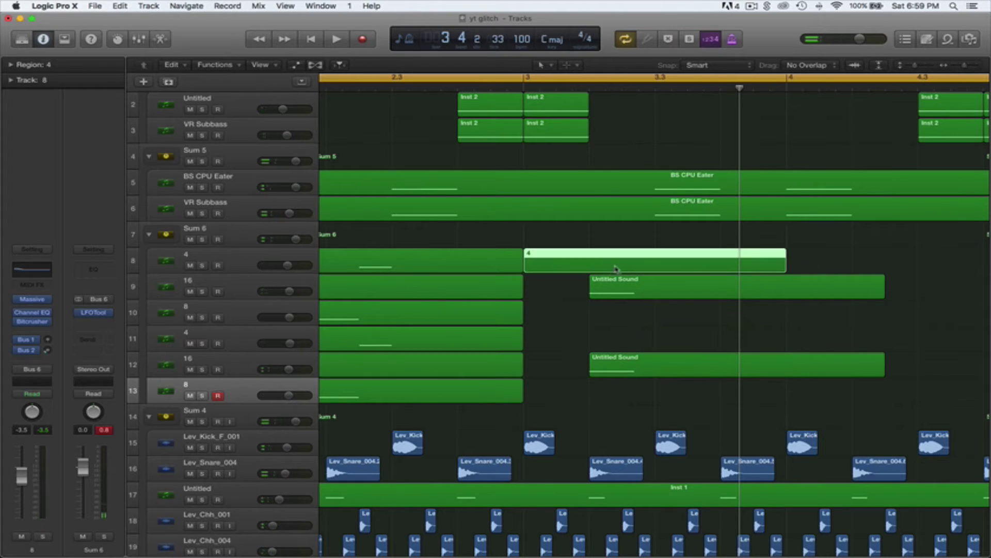
drag(526, 266, 590, 265)
drag(766, 268, 654, 273)
Step: Add a short F0 note on the last sixteenth of the new region on track 8 in the piano roll
double_click(640, 267)
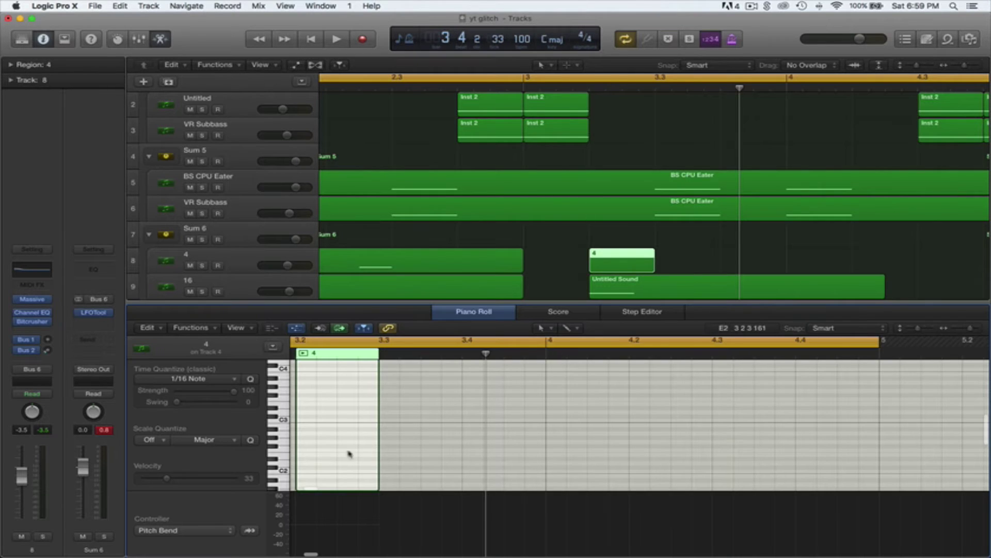
drag(638, 87, 633, 87)
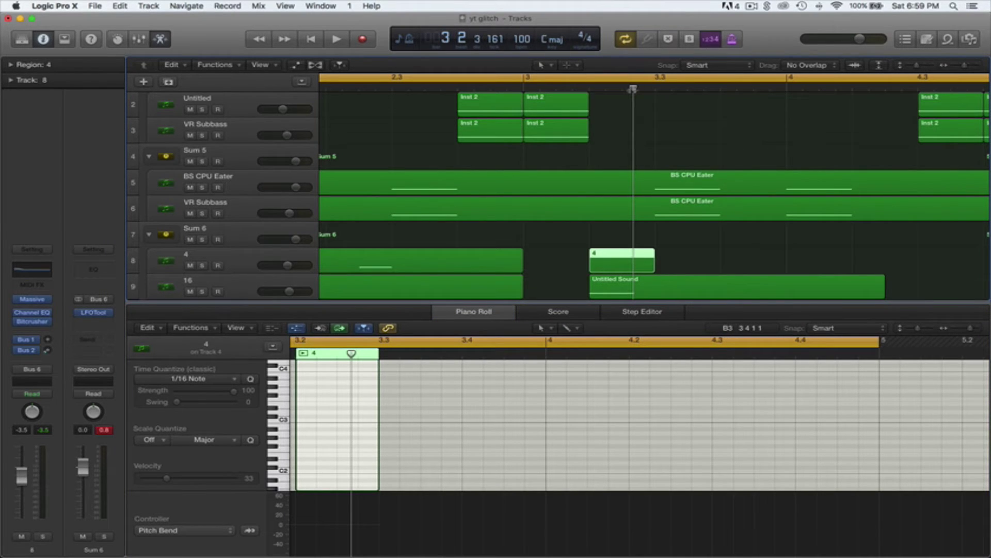
scroll(295, 433, down, 5)
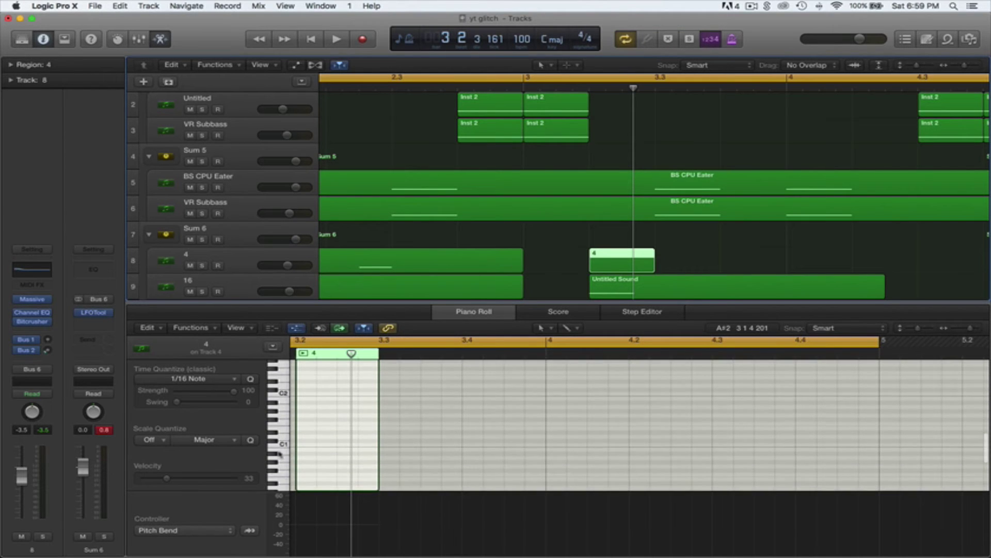
click(284, 473)
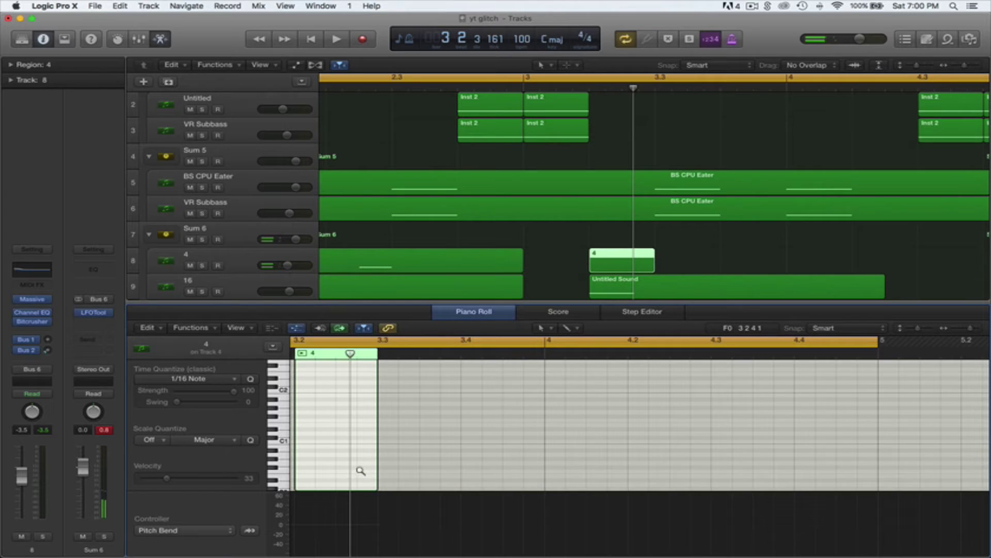
drag(437, 474, 373, 479)
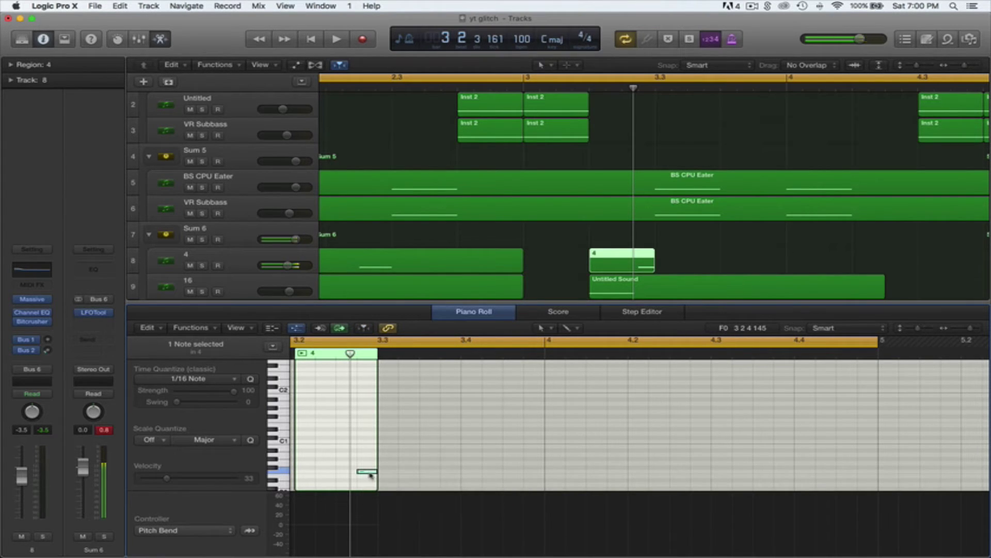
Step: Copy the short region with the new note from track 8 to track 11 and close the piano roll
scroll(622, 209, down, 3)
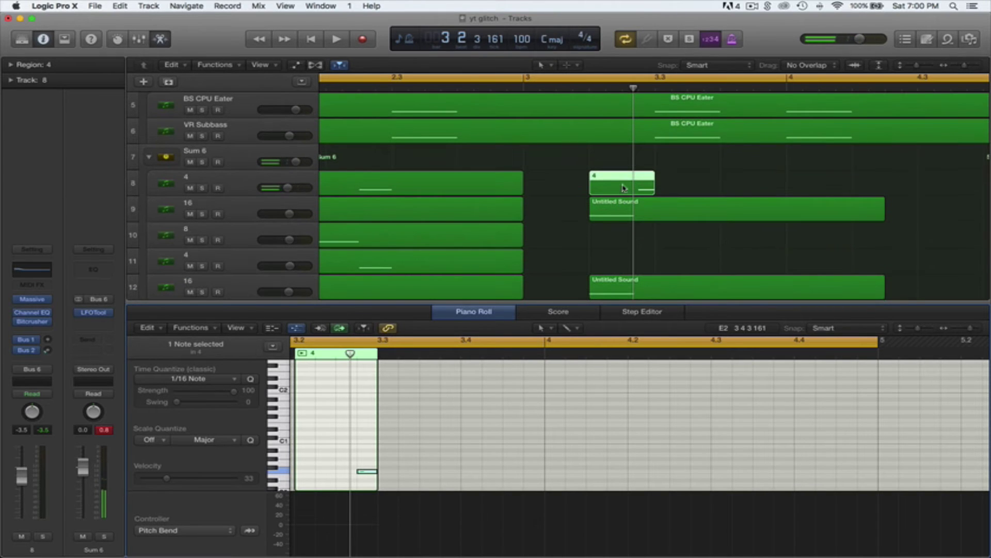
drag(623, 206, 623, 259)
key(space)
key(e)
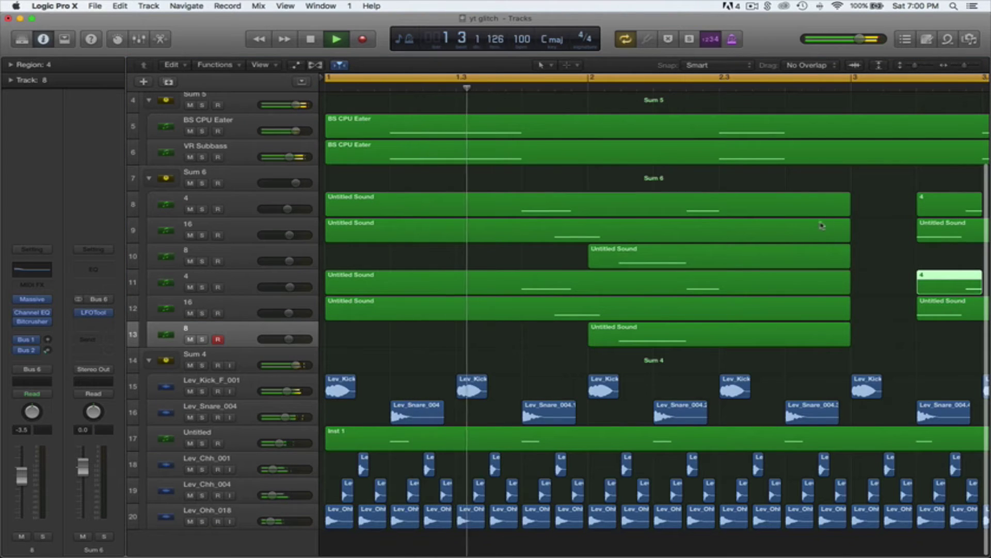
Step: Play the arrangement from the beginning through bar 3 to hear the added notes
drag(965, 65, 964, 66)
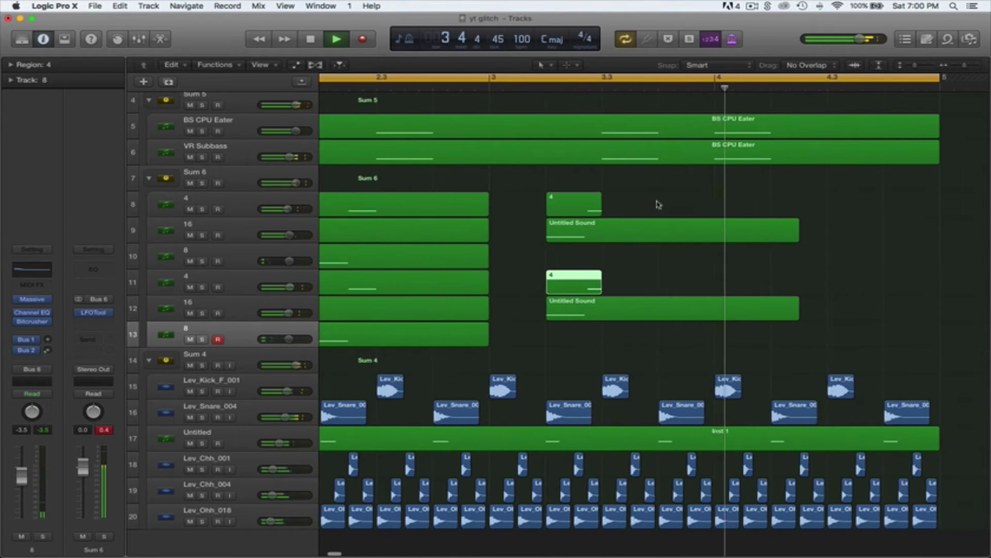
key(space)
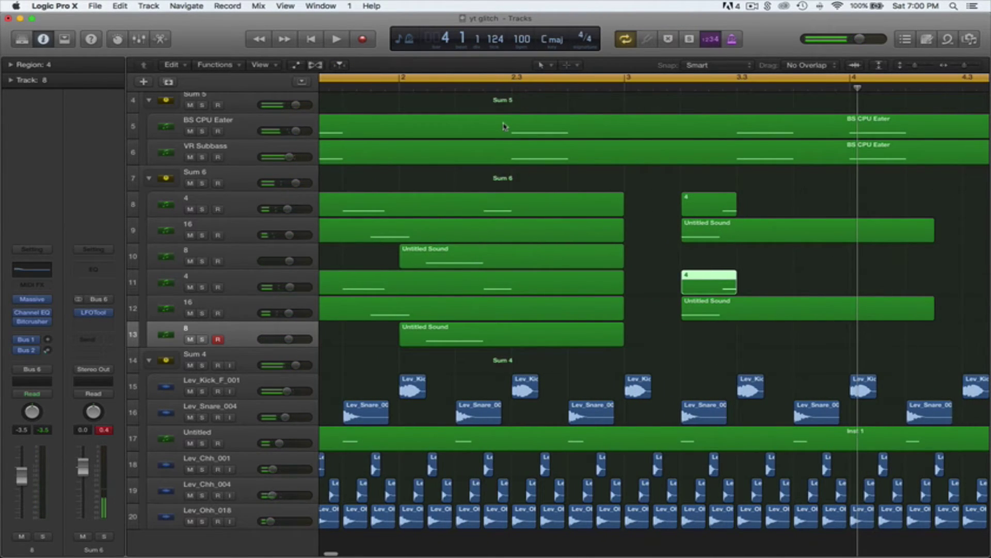
key(Return)
key(space)
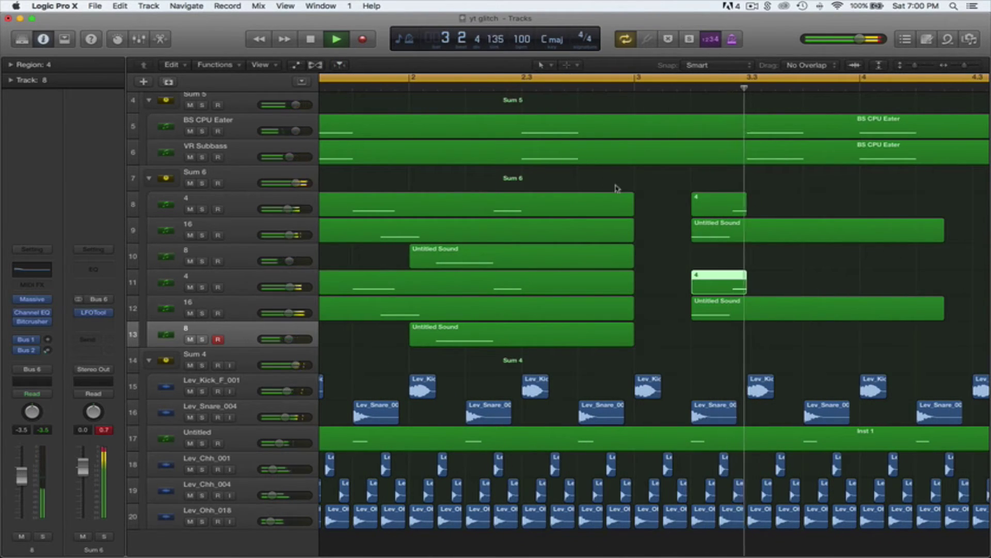
key(space)
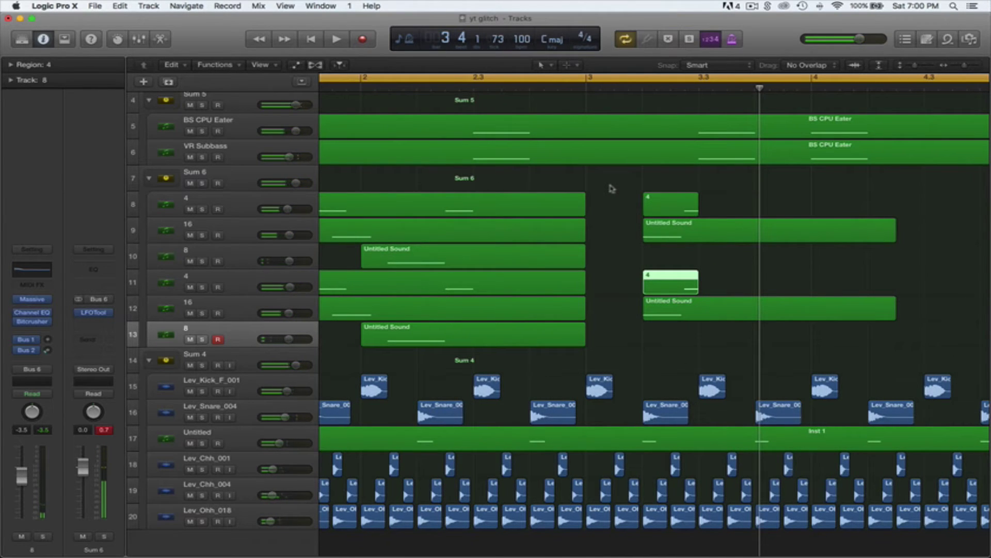
Step: Create an empty MIDI region on track 13 in bar 3 and trim its start to beat 3.3
scroll(654, 190, right, 5)
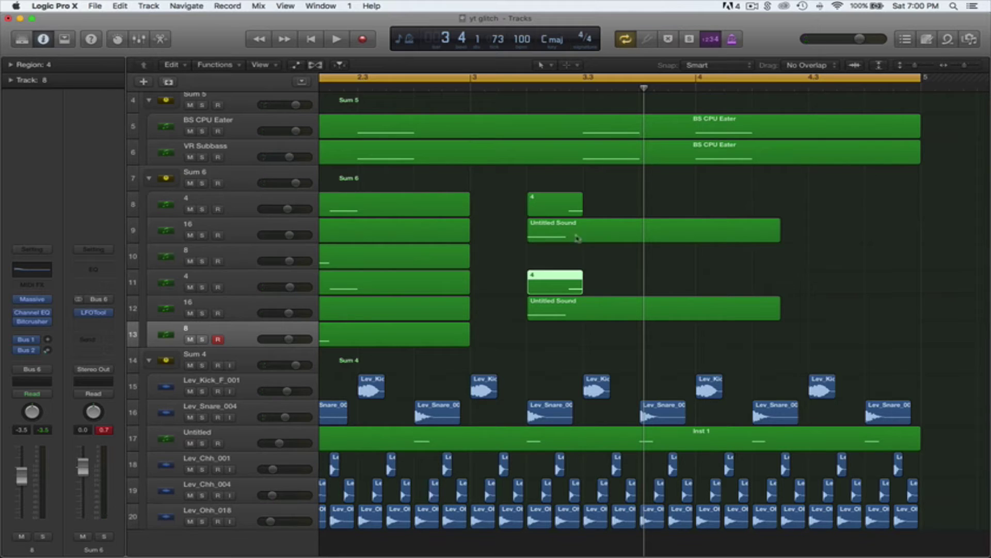
right_click(587, 339)
click(601, 340)
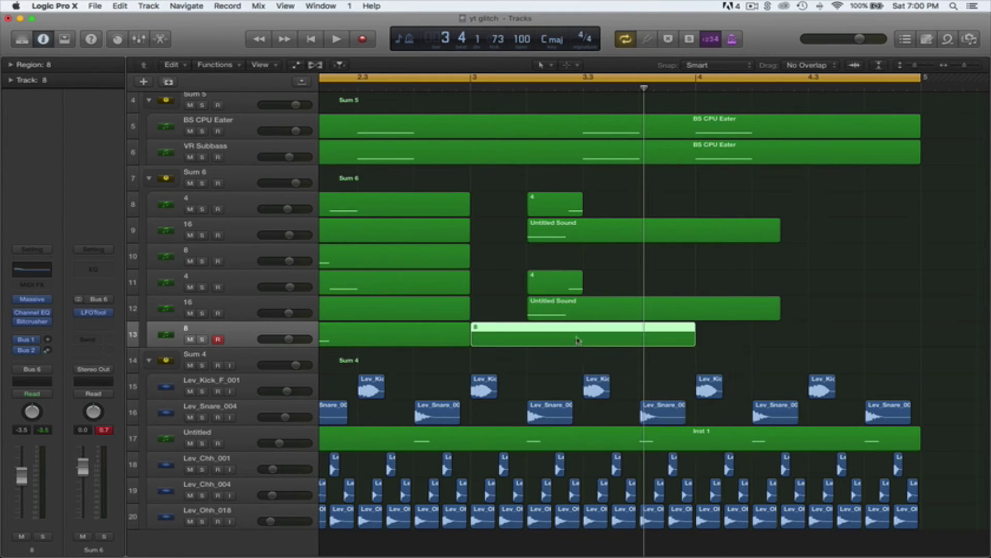
drag(493, 342, 585, 350)
Step: Open the empty region on track 13 in the piano roll and audition notes in the low octaves
double_click(603, 345)
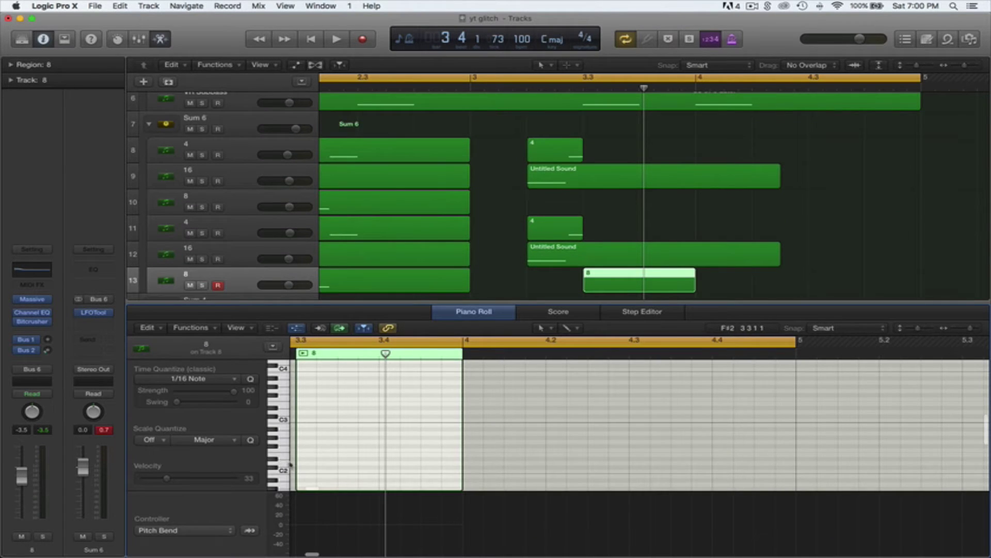
scroll(290, 465, down, 5)
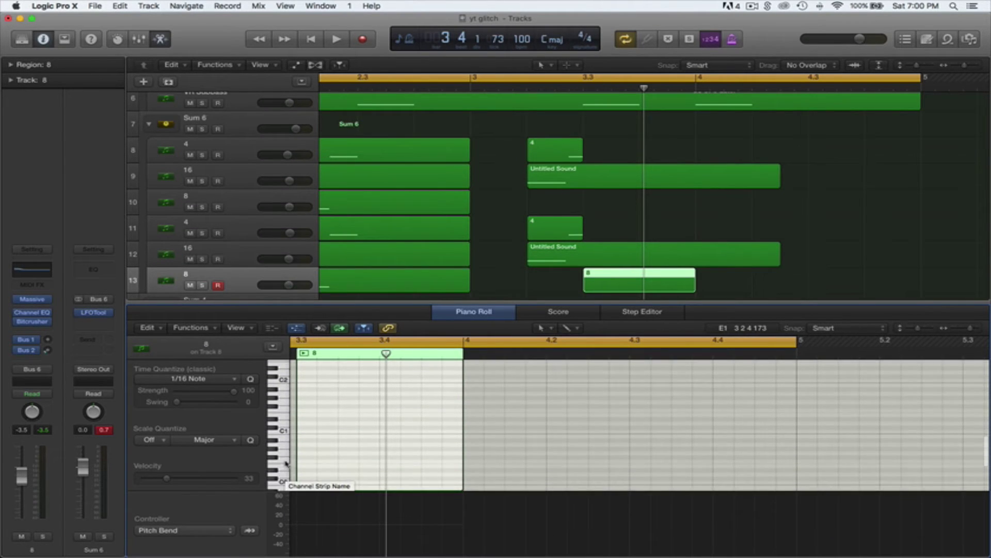
click(286, 464)
scroll(286, 463, up, 1)
click(285, 432)
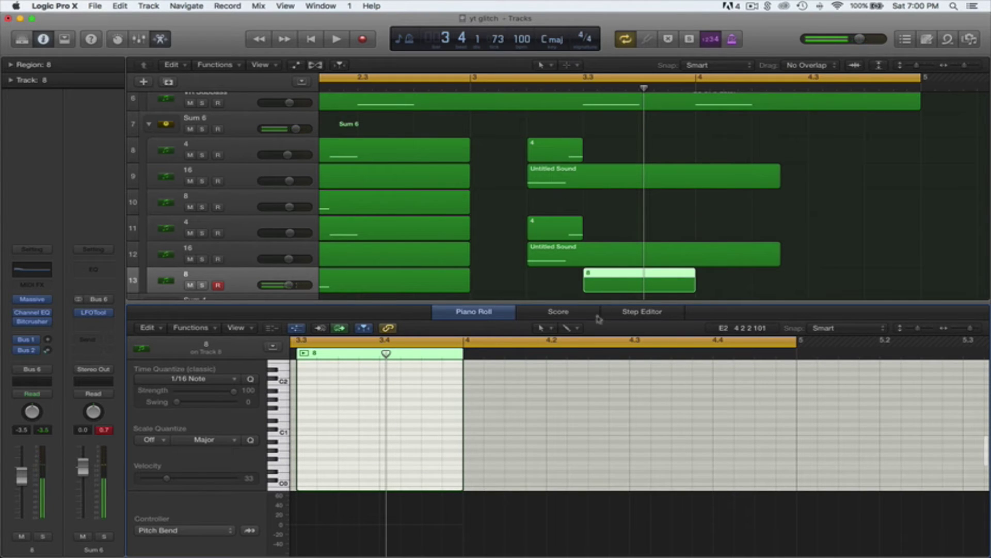
Step: Move the empty region up to track 10 and draw an F0 note from beat 3.3 to just past 3.4
drag(613, 285, 610, 211)
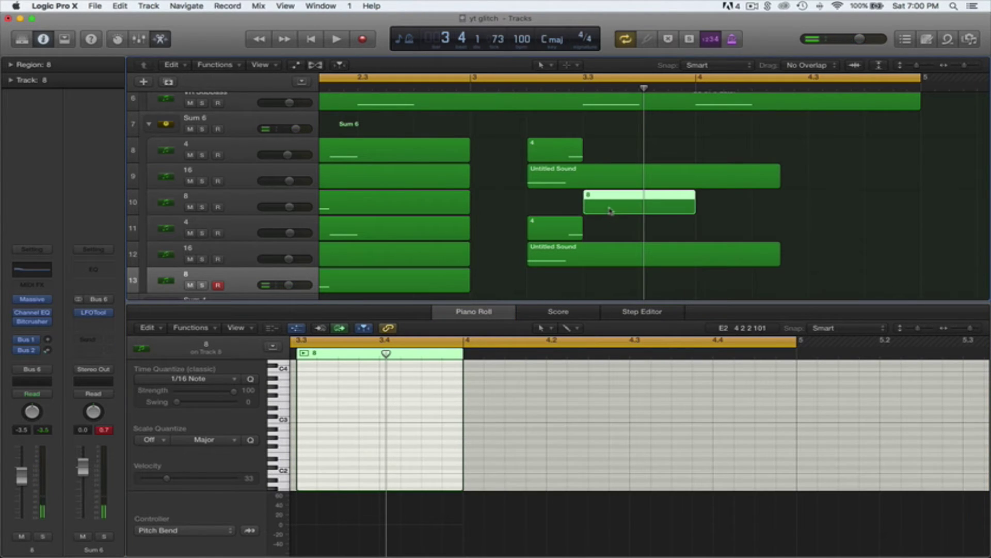
scroll(279, 454, down, 5)
click(281, 448)
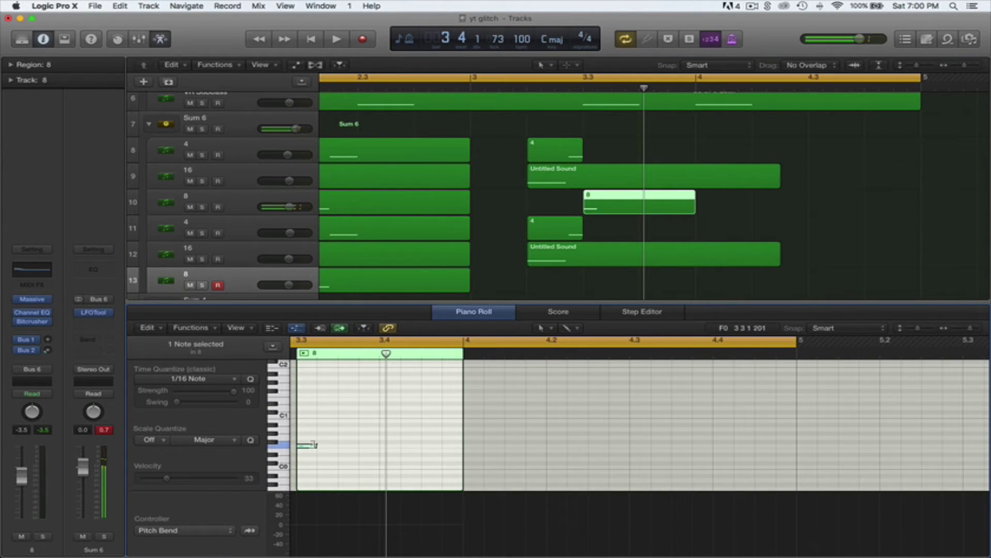
drag(314, 444, 387, 449)
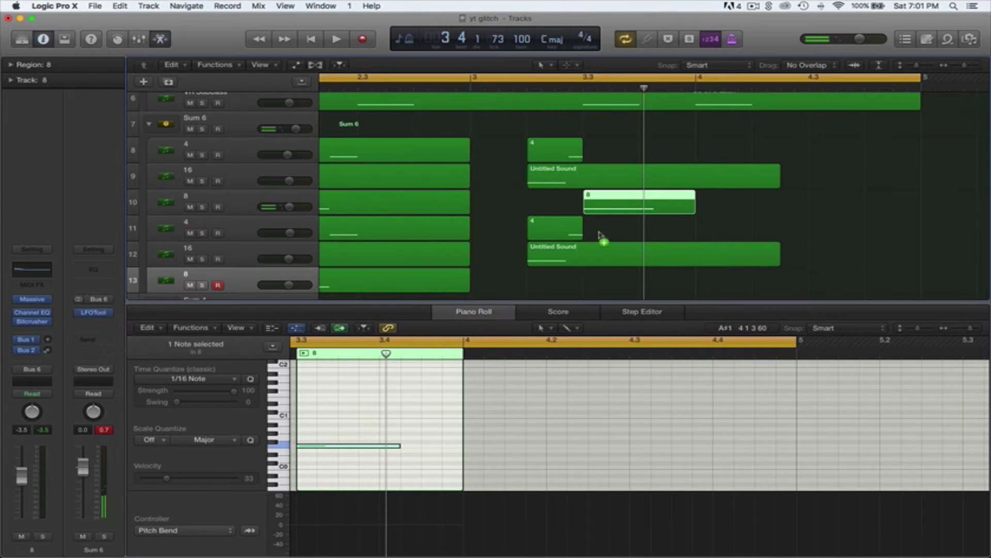
Step: Copy the region from track 10 to track 13, close the piano roll and play the arrangement briefly
drag(599, 235, 601, 284)
key(space)
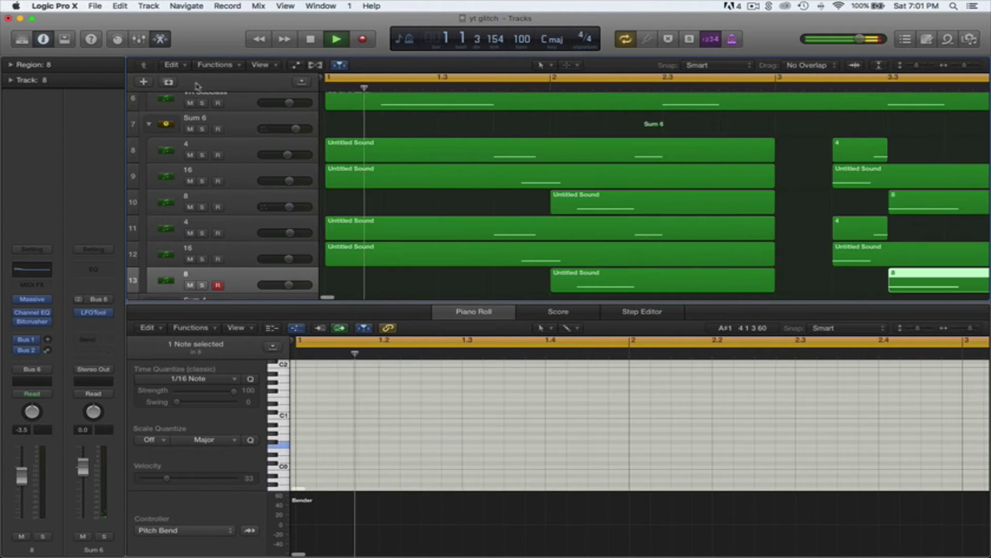
key(e)
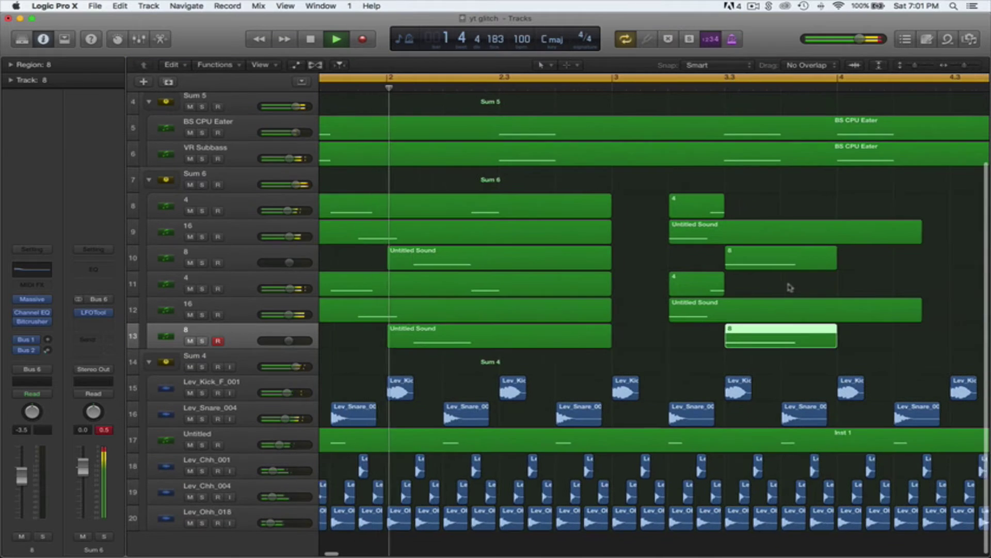
key(space)
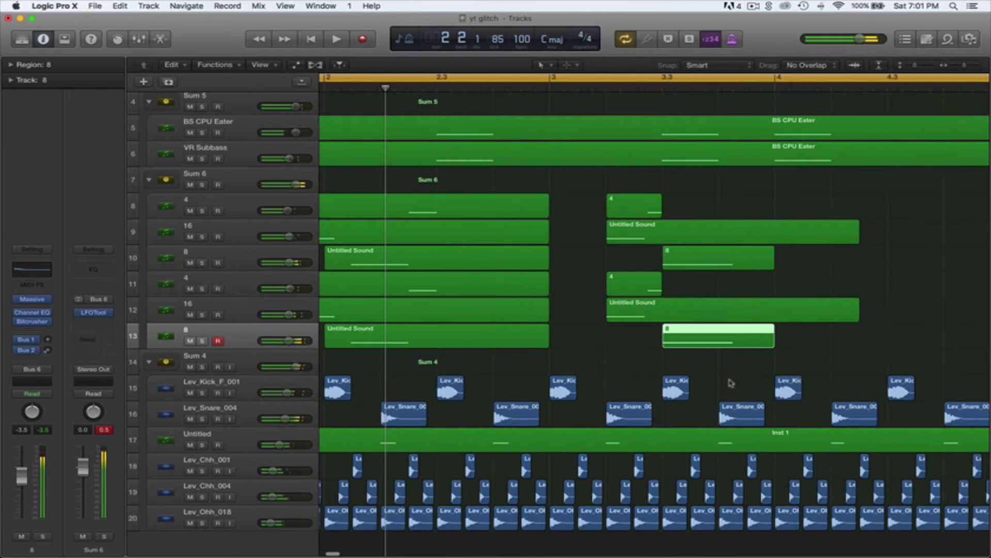
Step: Move the new regions on tracks 10 and 13 to start at beat 3.4 and trim their ends to bar 4
shift+click(692, 263)
drag(695, 263, 752, 265)
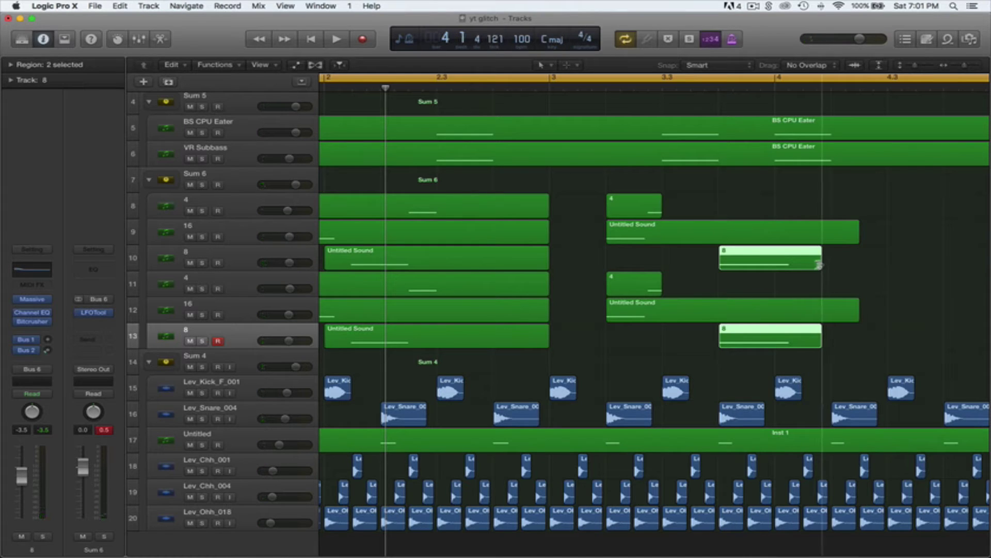
drag(819, 265, 773, 274)
key(space)
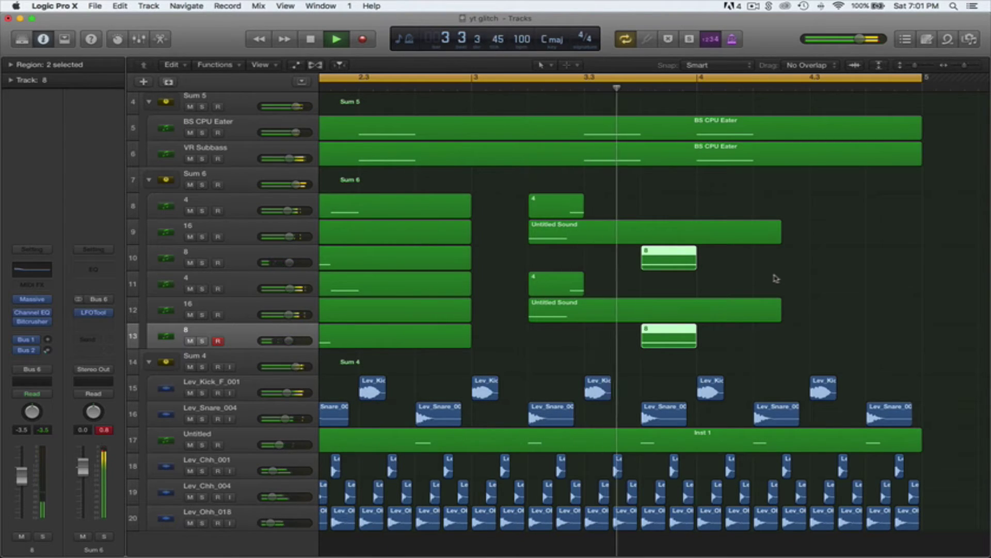
key(space)
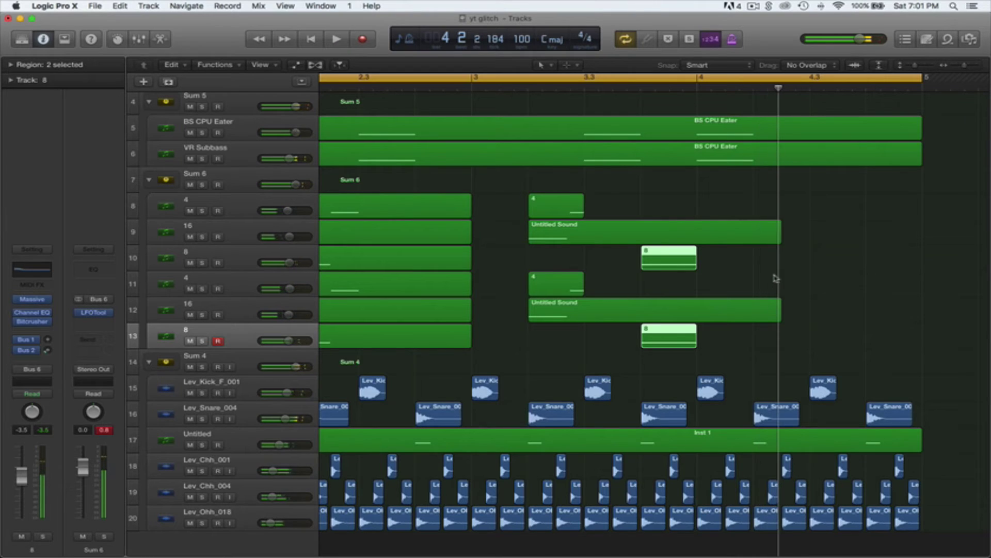
Step: Copy the Untitled Sound regions on tracks 9 and 12 to beat 4.2 and trim the copies to end at bar 5
click(555, 233)
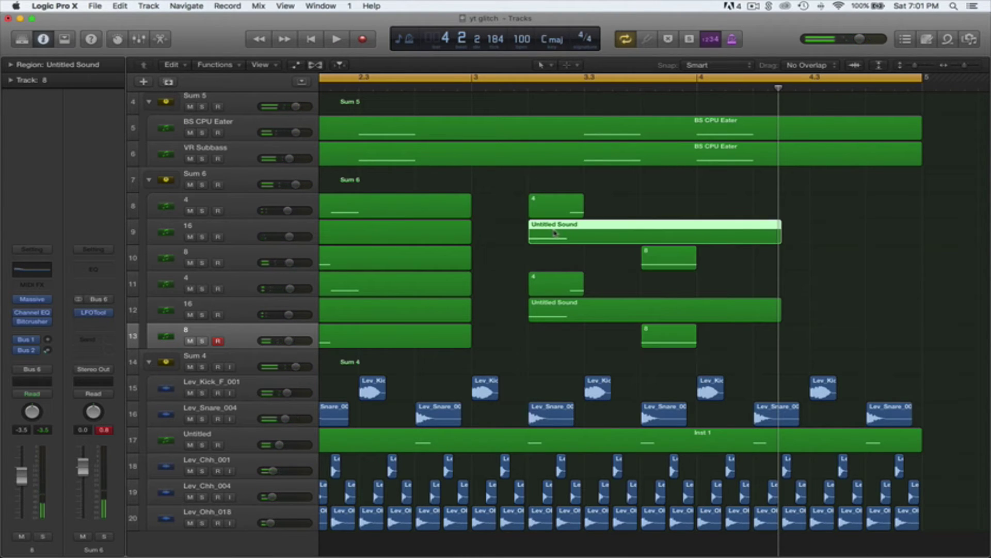
shift+click(555, 308)
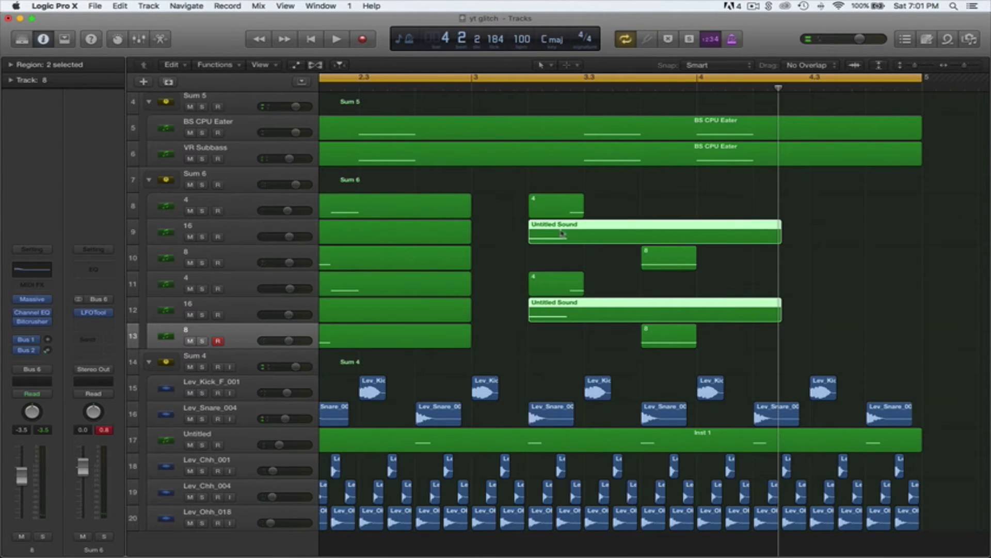
drag(563, 233, 787, 235)
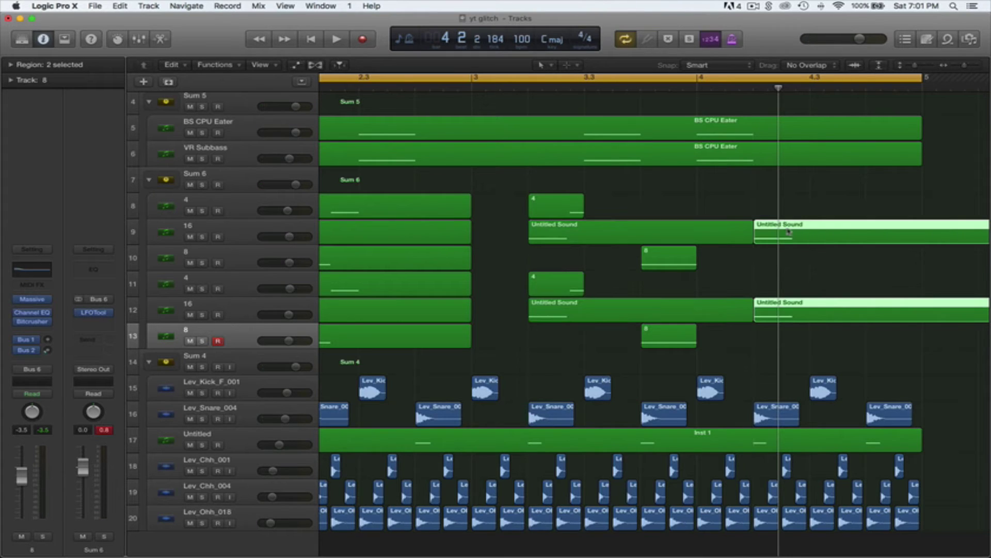
key(space)
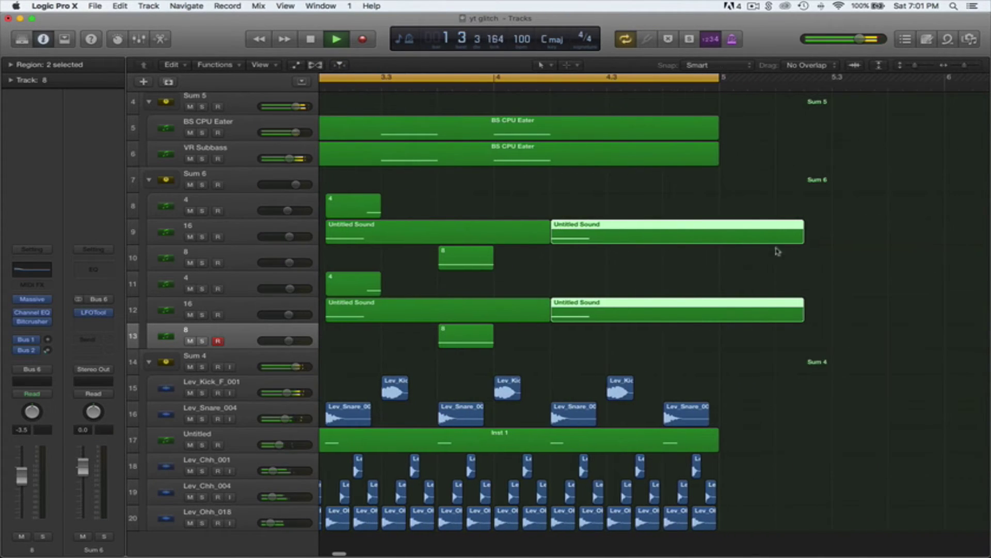
drag(802, 237, 720, 238)
scroll(682, 193, up, 3)
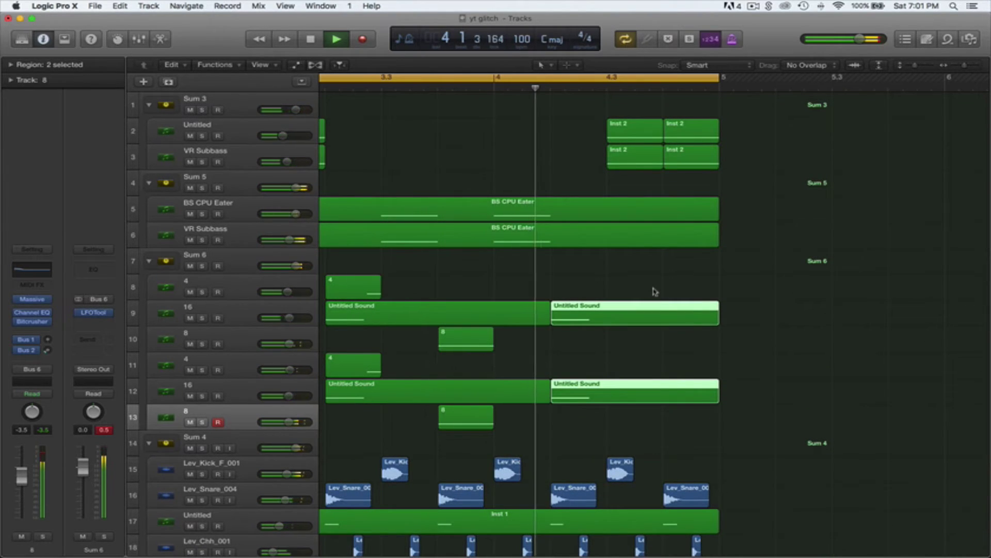
key(space)
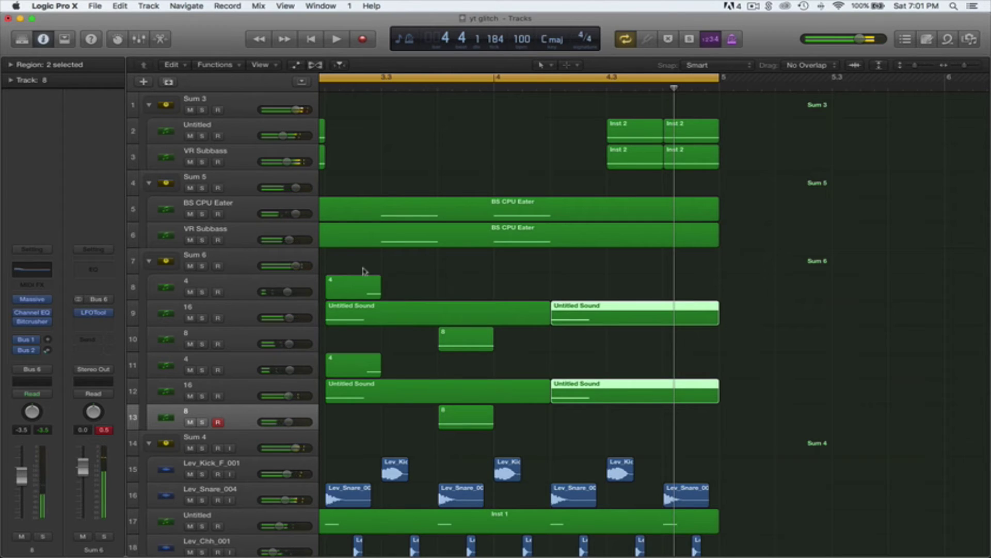
Step: Copy the short regions named 4 on tracks 8 and 11 to beat 4.2 and play back the arrangement
click(364, 274)
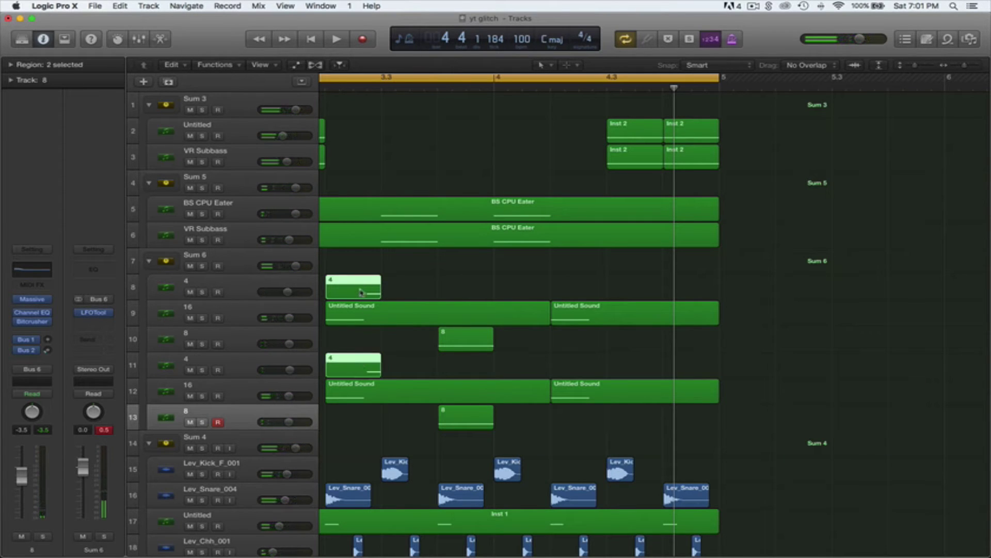
drag(361, 292, 585, 292)
click(636, 290)
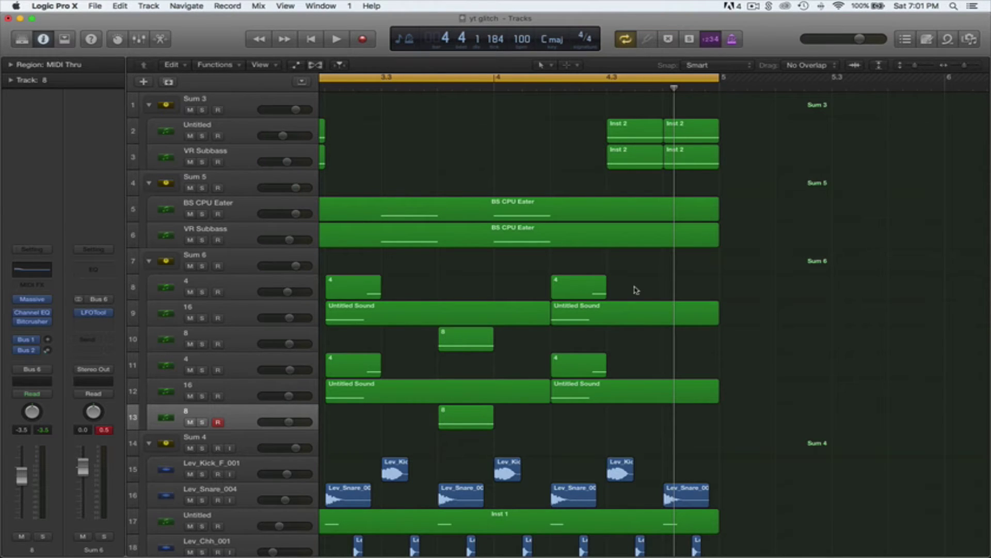
key(space)
scroll(636, 290, down, 2)
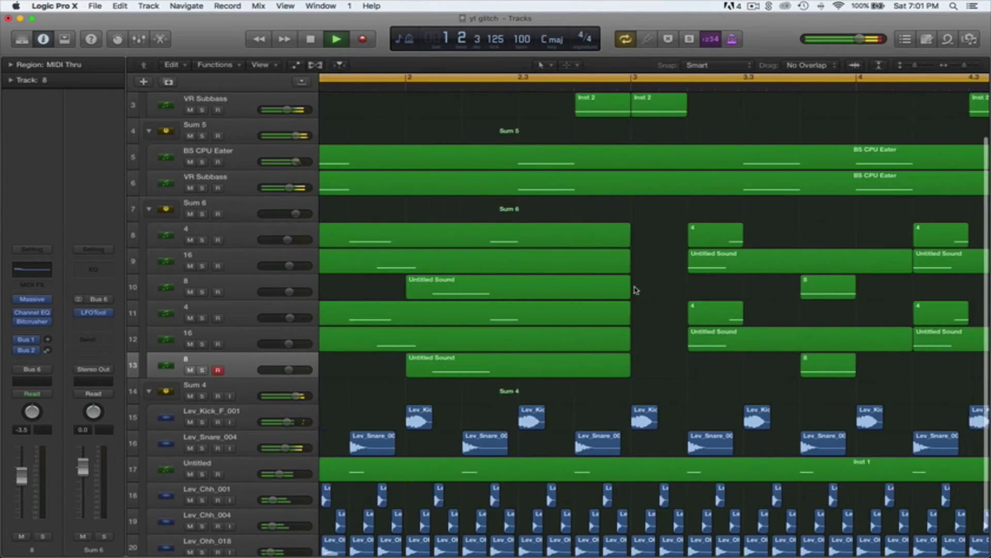
scroll(636, 289, up, 5)
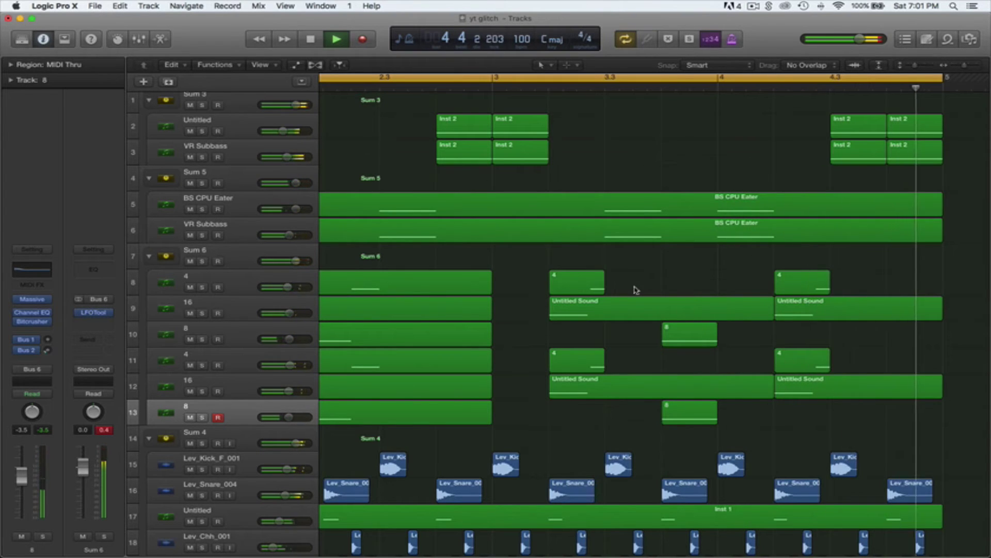
scroll(792, 322, right, 3)
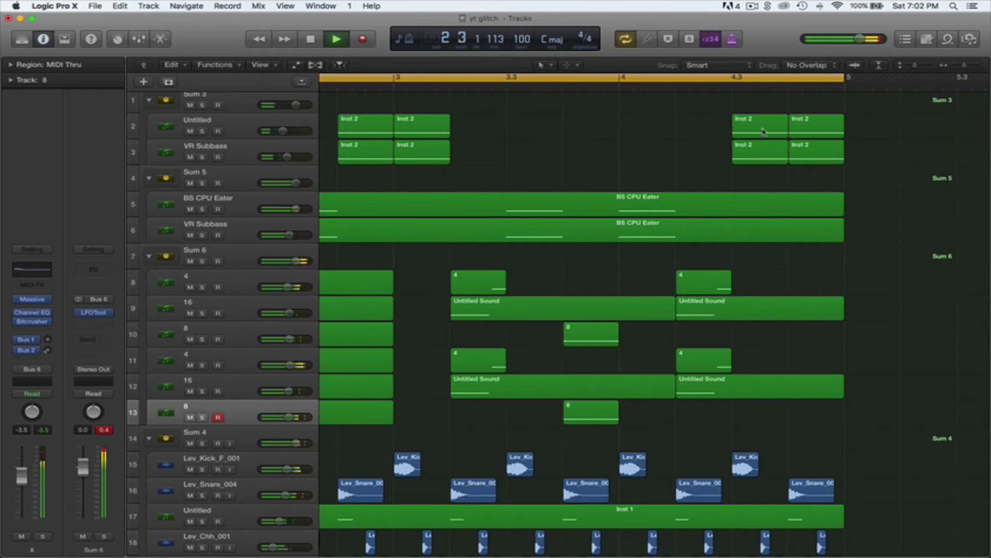
Step: Shorten the notes in the Inst 2 regions at beat 4.3 on tracks 2 and 3 to half the region's length and close the piano roll
double_click(765, 132)
key(space)
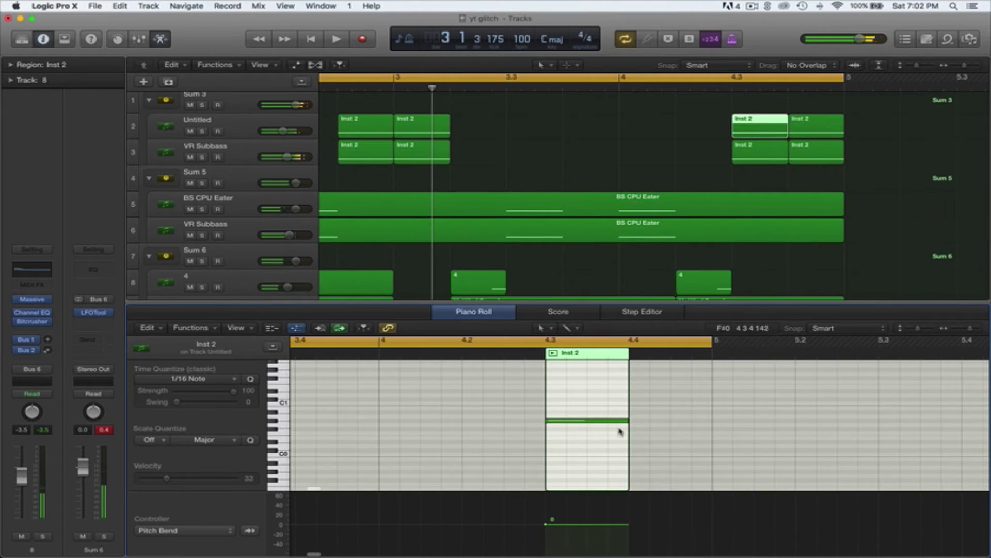
drag(627, 421, 587, 421)
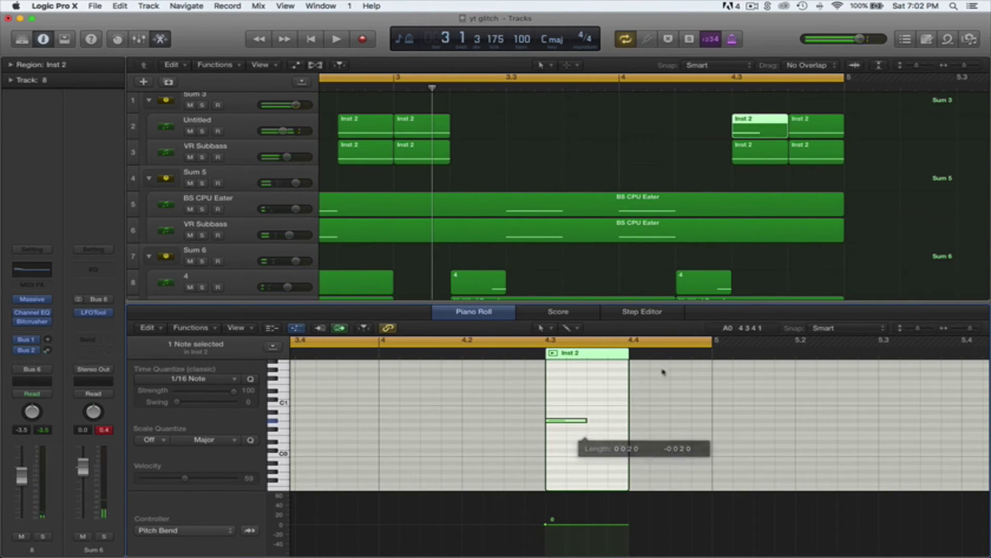
click(769, 149)
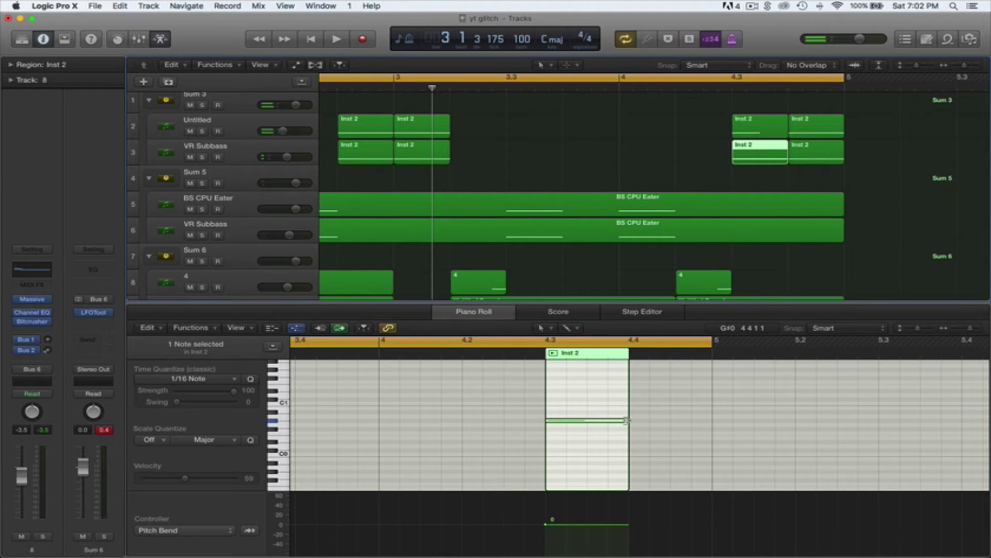
drag(627, 420, 586, 427)
scroll(717, 224, down, 2)
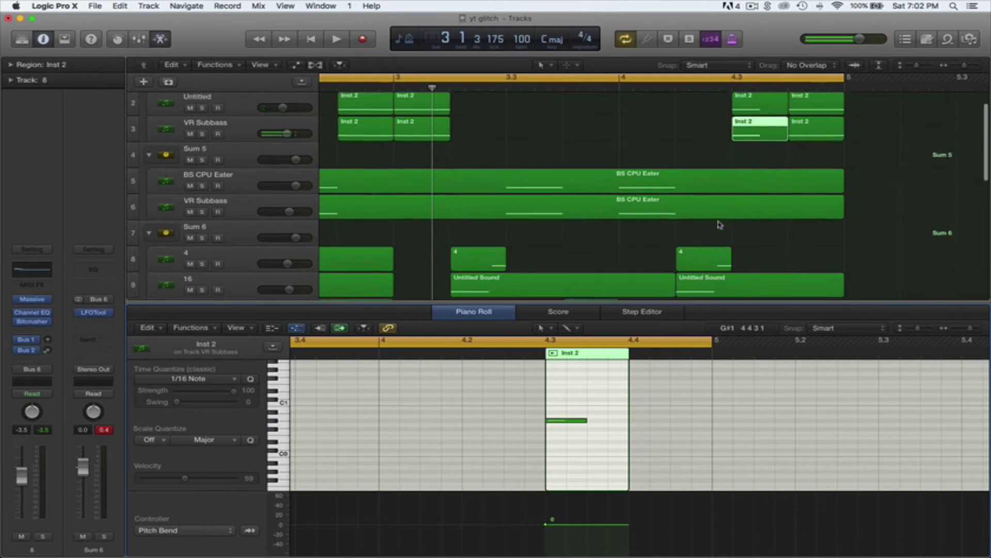
click(171, 42)
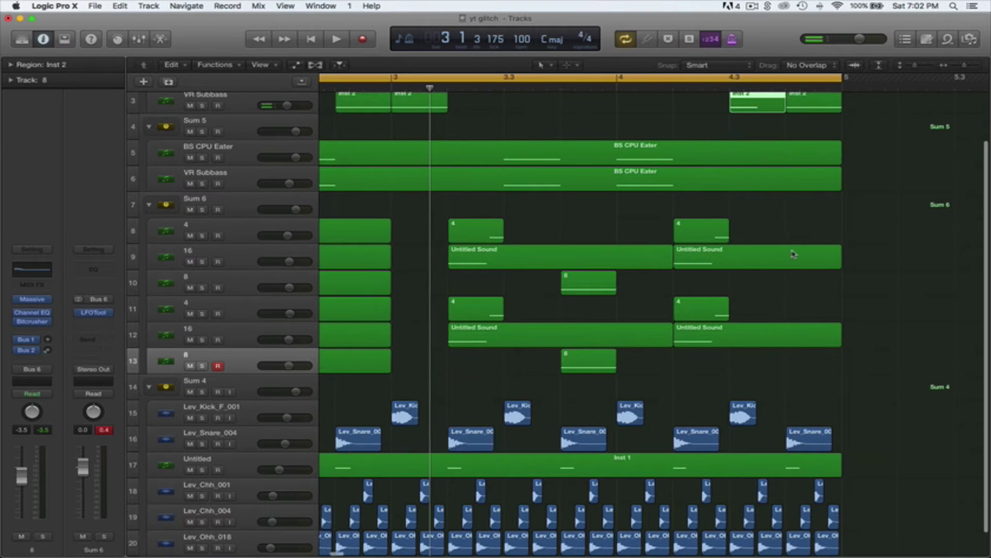
Step: Add an F0 note at position 4.3.3 in the last track 9 region and trim it to end just before beat 4.4
scroll(790, 250, right, 2)
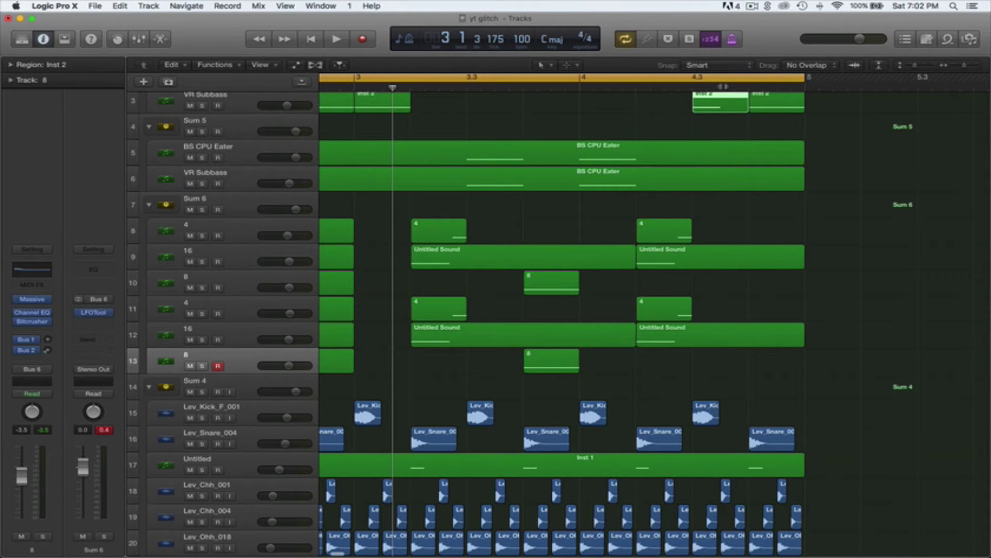
click(723, 87)
double_click(745, 259)
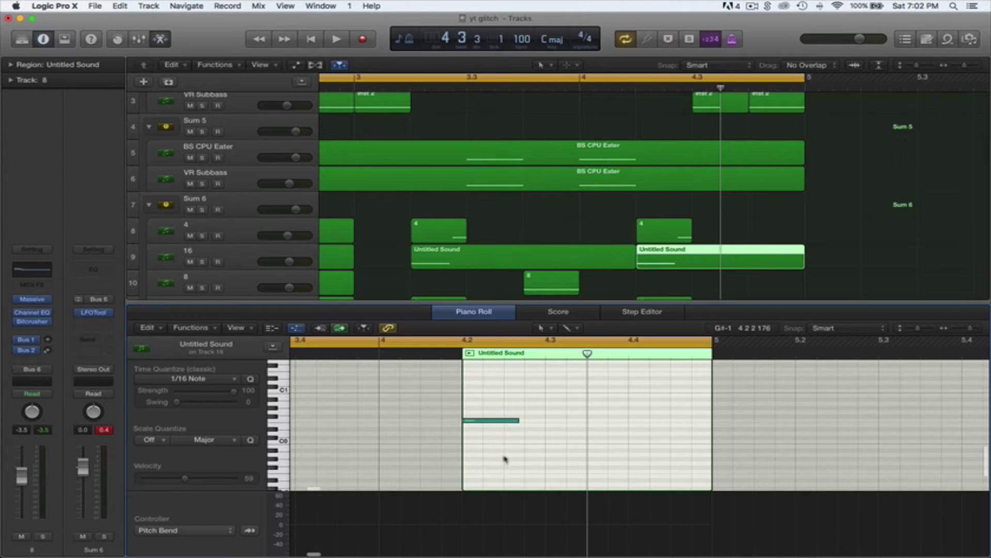
super+click(592, 421)
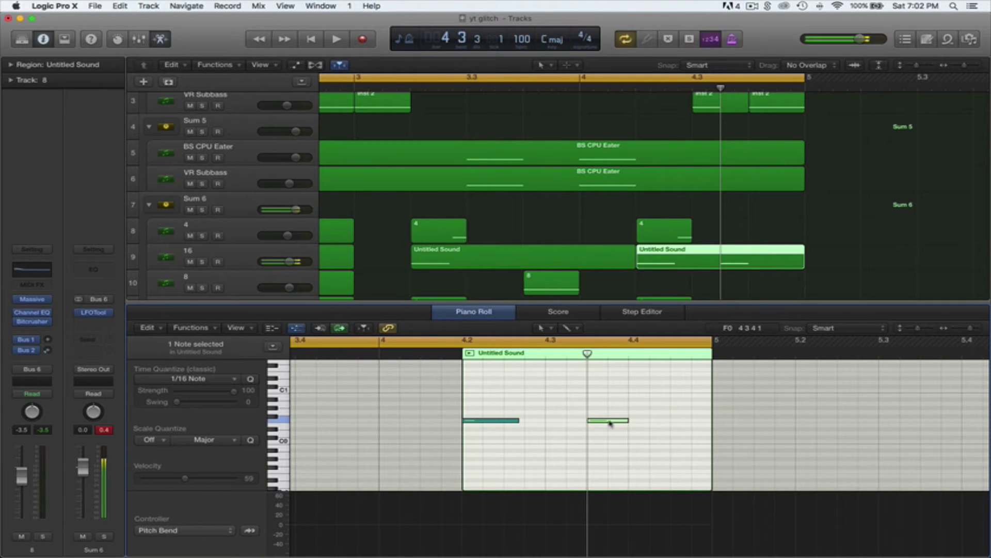
click(619, 421)
scroll(748, 277, down, 3)
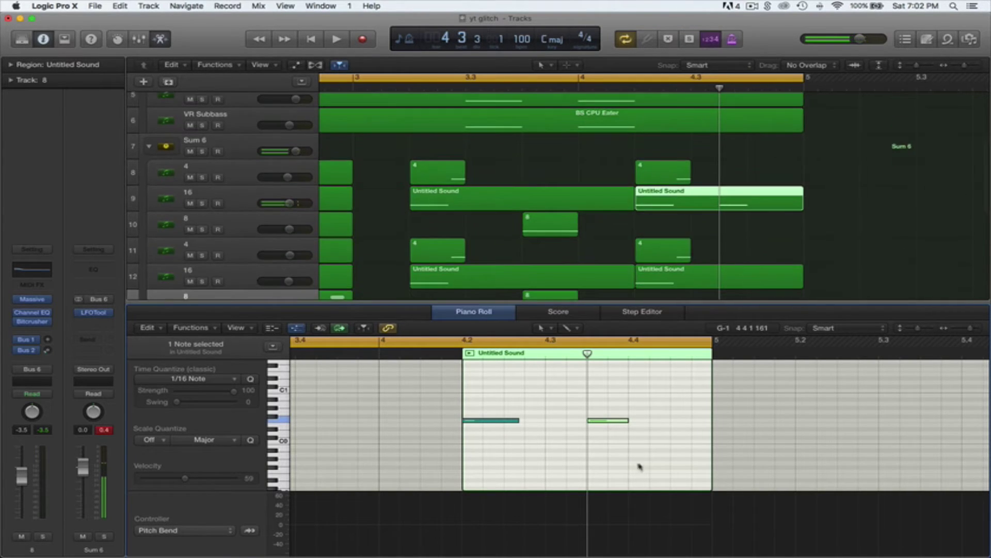
drag(626, 421, 615, 420)
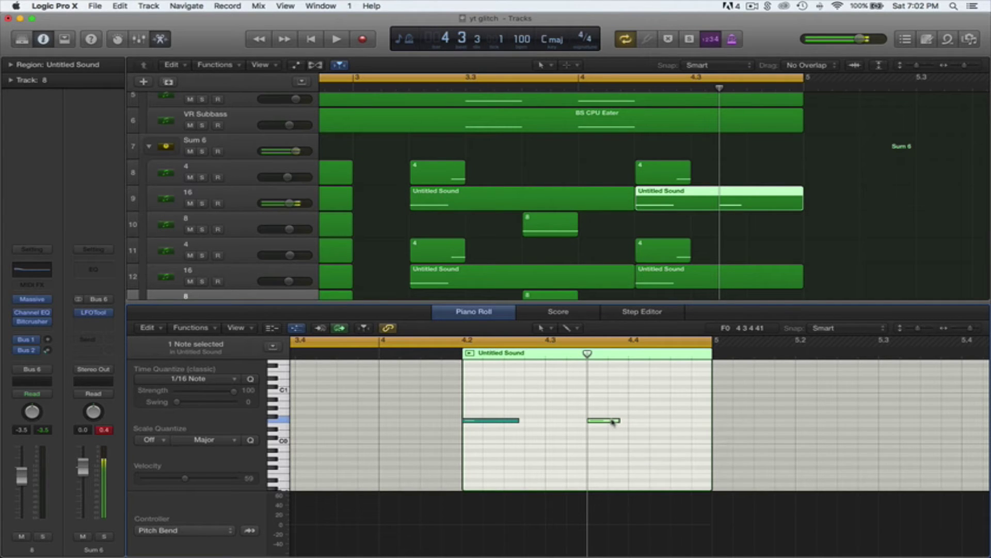
click(615, 422)
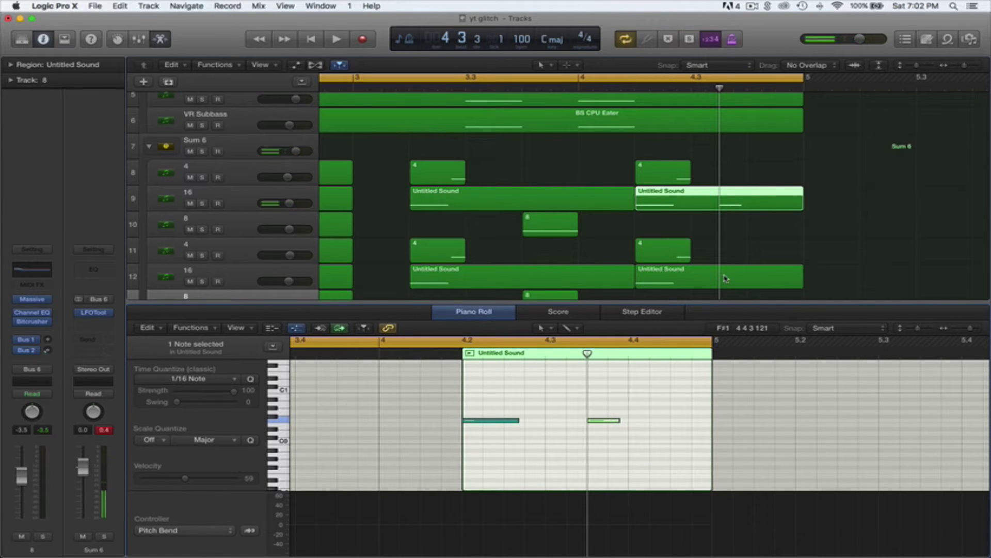
Step: Add the matching F0 note at 4.3.3 in the last track 12 region, close the piano roll and play the arrangement
click(726, 279)
click(591, 419)
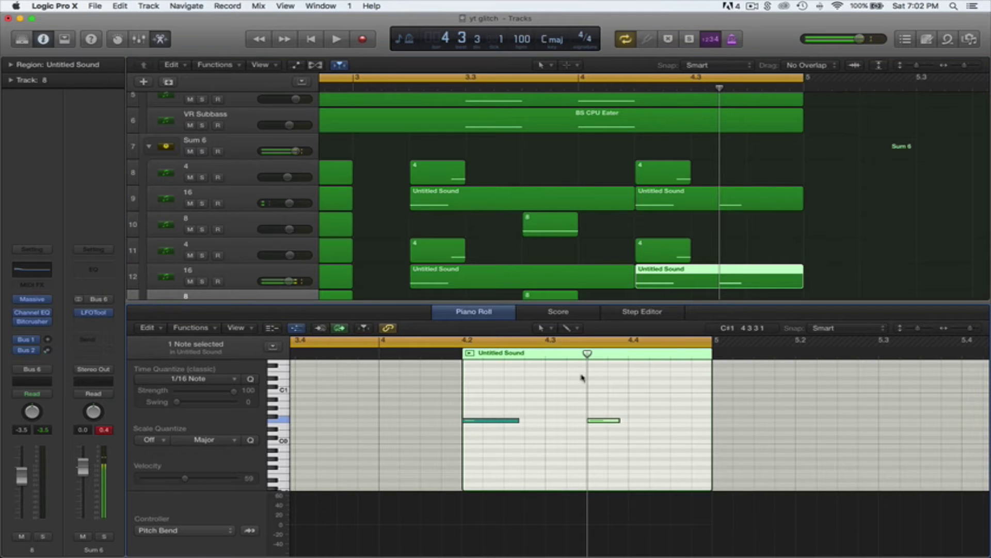
key(space)
key(p)
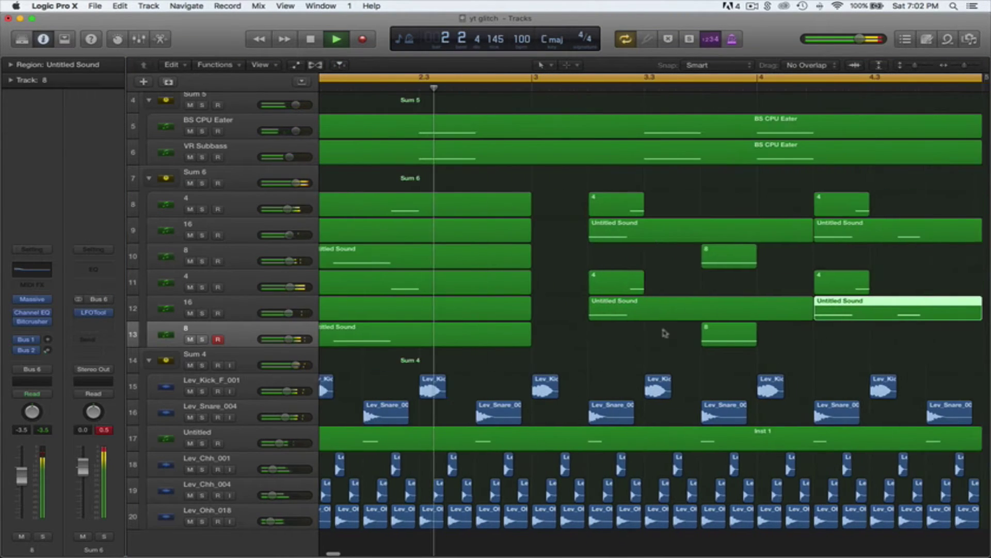
click(594, 339)
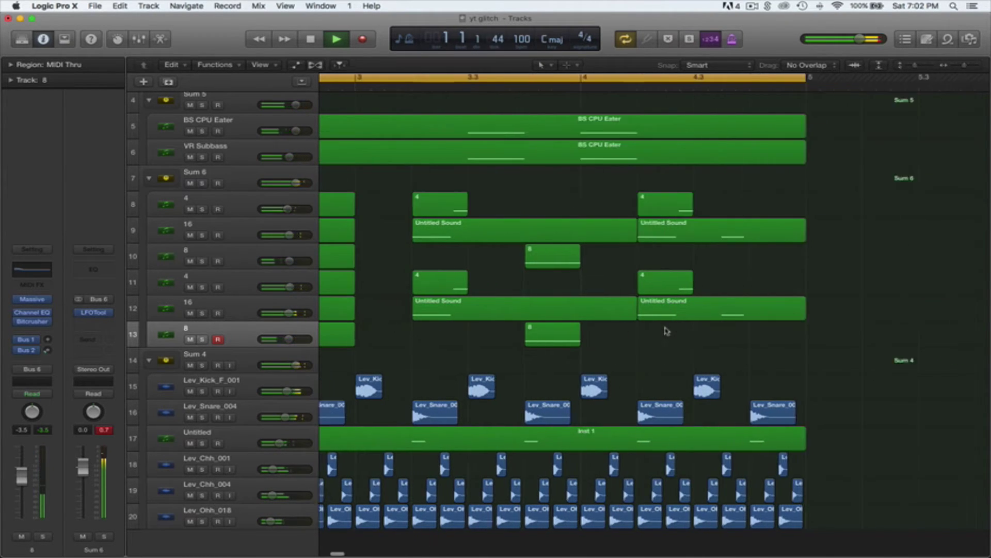
scroll(666, 332, right, 3)
scroll(666, 332, up, 4)
key(space)
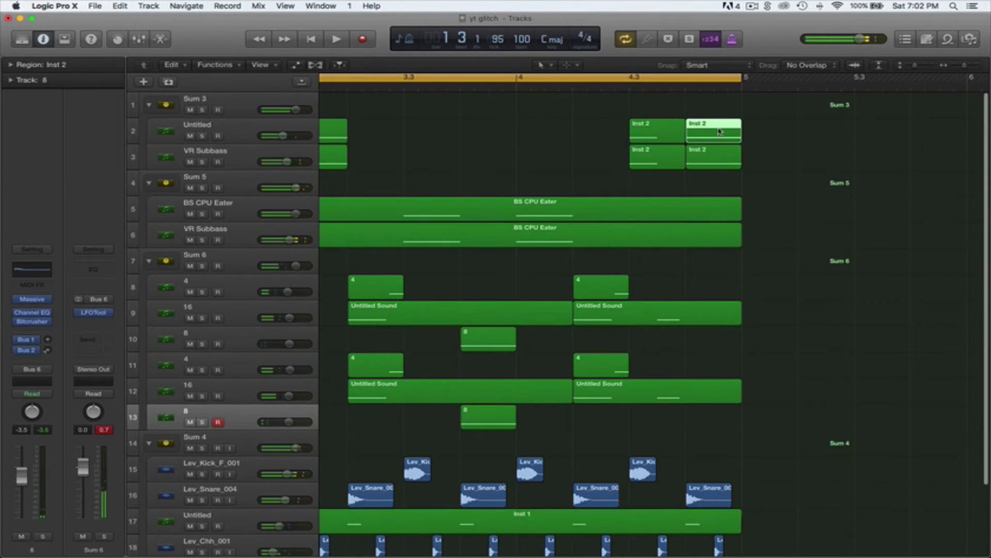
Step: Shorten the notes in the Inst 2 regions at beat 4.4 on tracks 2 and 3 to half the region's length and close the piano roll
double_click(720, 132)
drag(375, 418, 336, 419)
click(733, 157)
scroll(561, 249, down, 4)
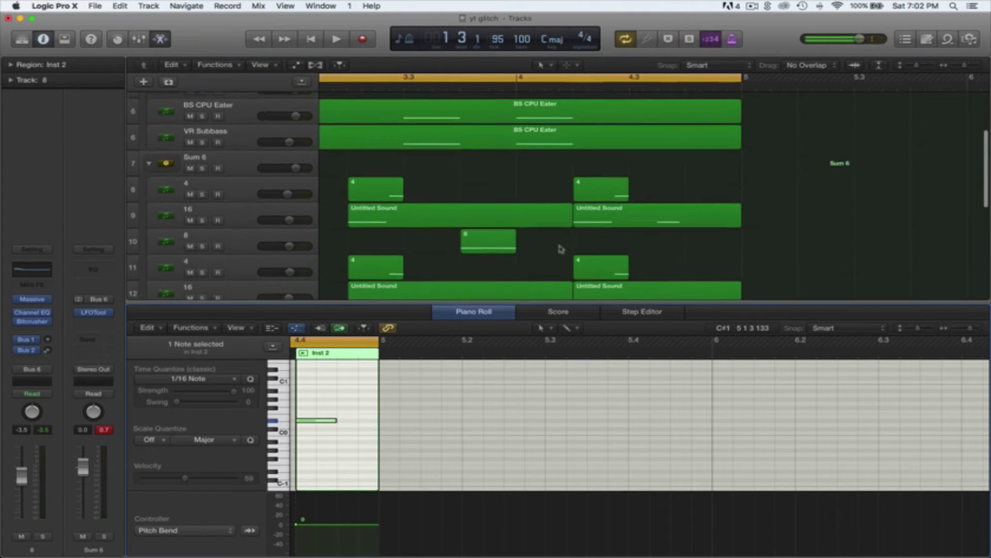
scroll(562, 249, up, 1)
key(e)
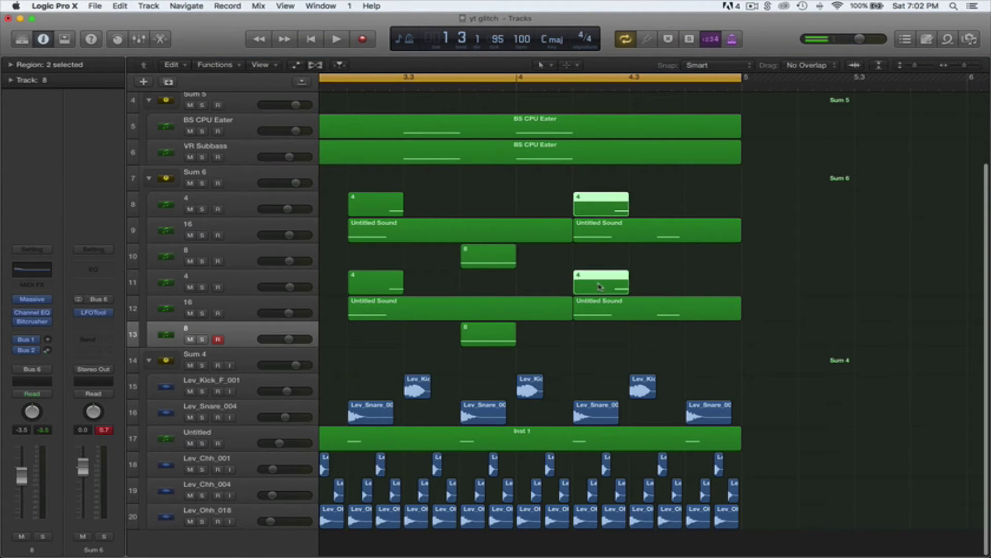
Step: Copy the regions named 4 at beat 4.2 on tracks 8 and 11 to beat 4.4
drag(603, 207, 721, 215)
scroll(773, 221, up, 2)
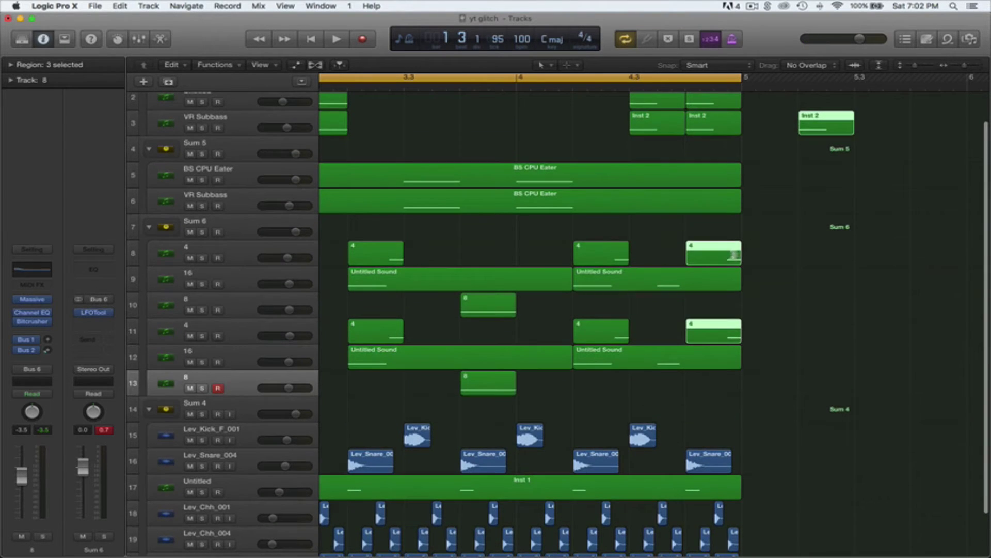
scroll(812, 151, up, 2)
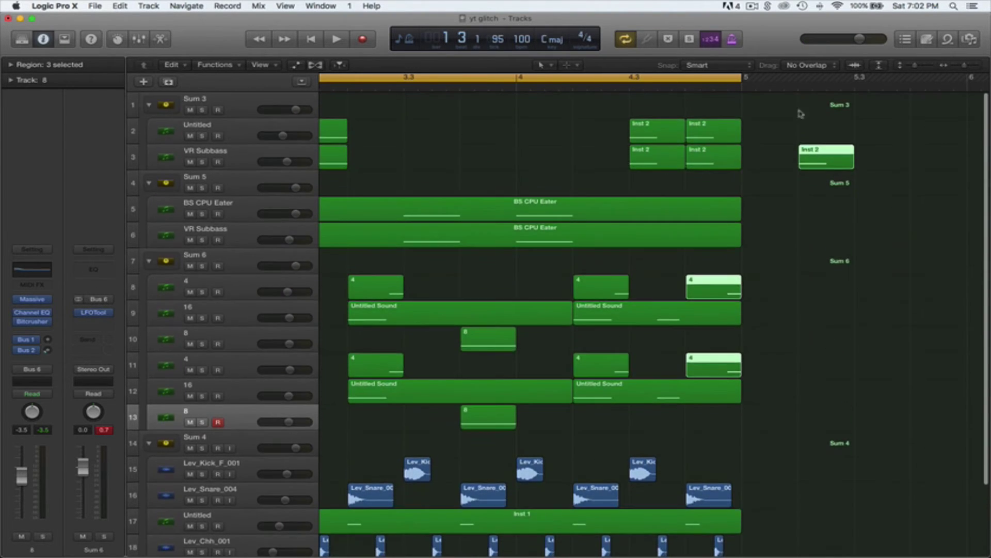
Step: Delete only the stray Inst 2 copy past bar 5 on track 3, keeping the new regions on tracks 8 and 11
key(space)
key(space)
key(Delete)
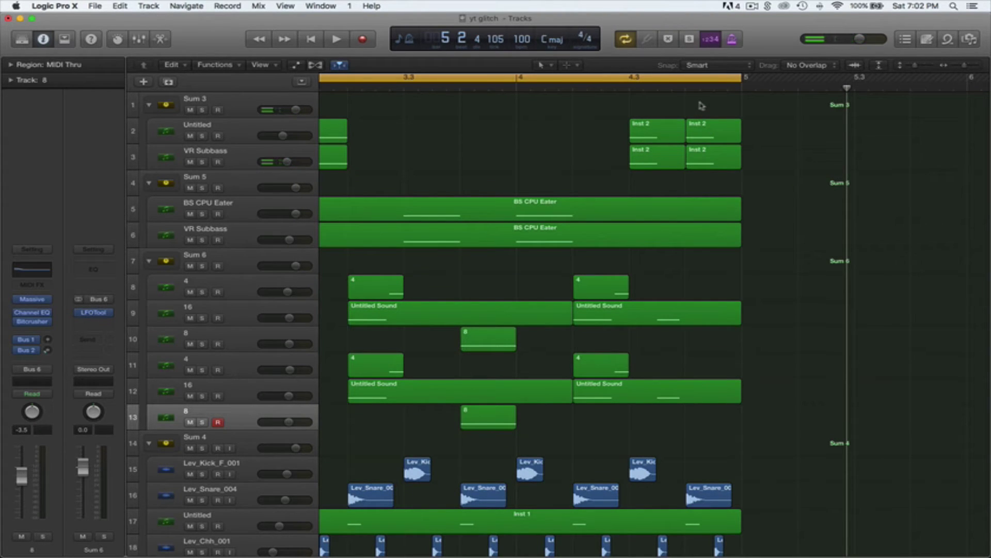
key(super+z)
key(Delete)
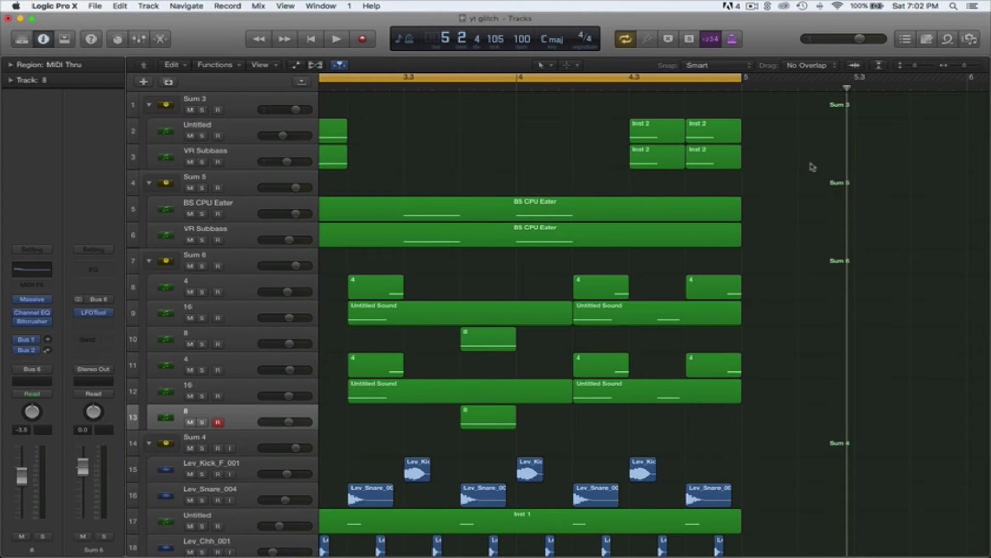
Step: Extend the F0 notes in the beat 4.4 regions on tracks 8 and 11 back to position 4.4.3, close the piano roll and start playback
scroll(741, 119, right, 1)
click(698, 88)
double_click(707, 290)
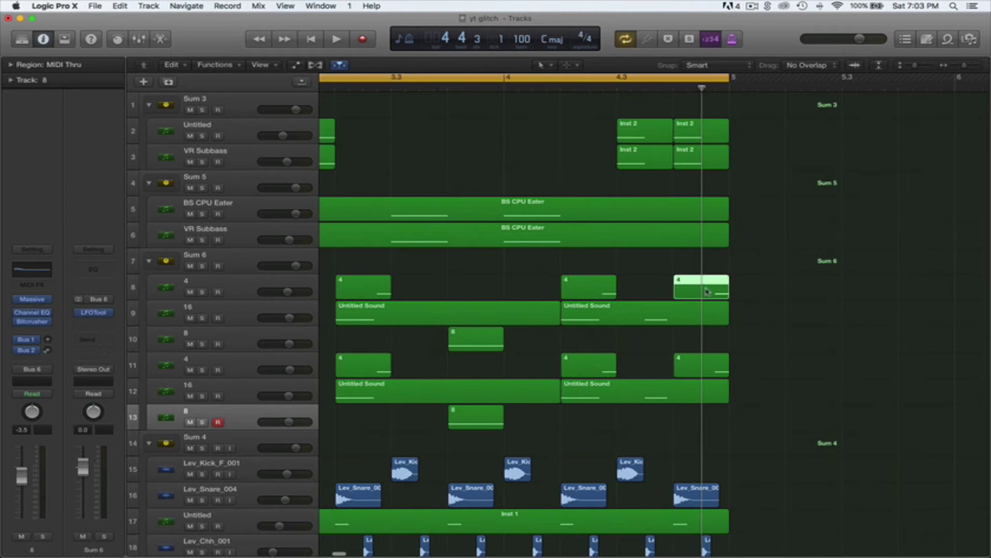
mouse_move(359, 420)
mouse_down()
mouse_move(337, 421)
mouse_move(349, 421)
mouse_up()
scroll(706, 267, down, 3)
scroll(706, 267, down, 1)
click(706, 279)
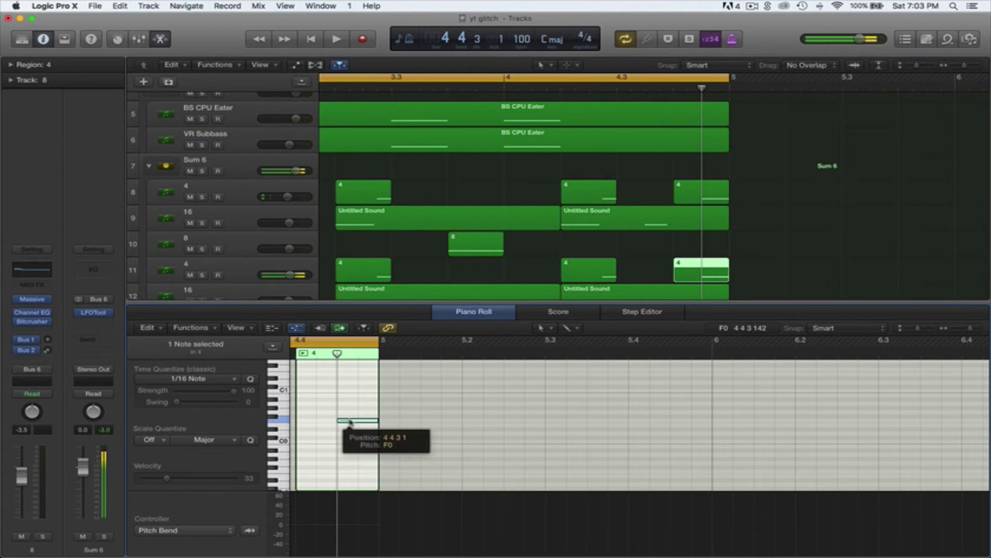
key(space)
key(e)
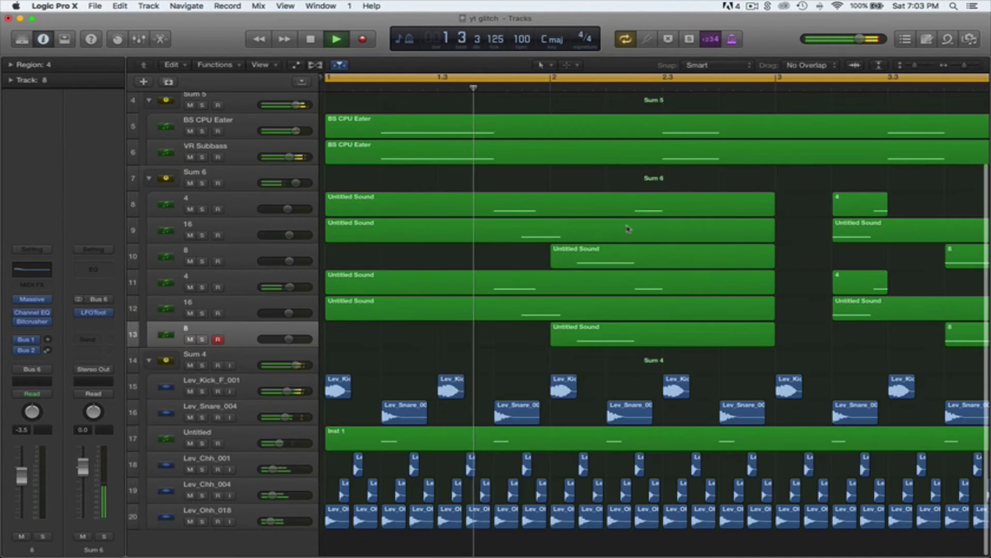
Step: Stop playback and delete the regions named 4 at beat 4.4 on tracks 8 and 11
scroll(628, 229, up, 4)
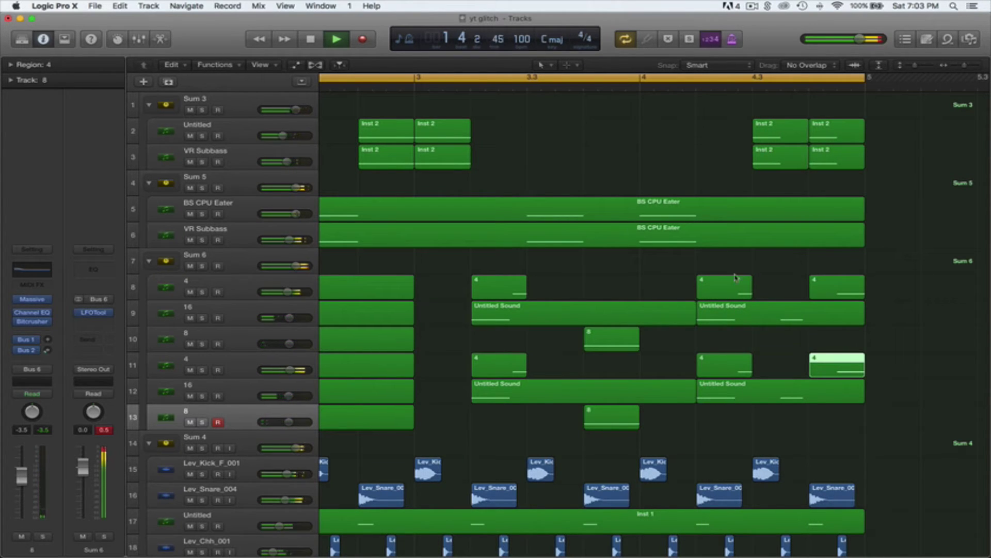
key(space)
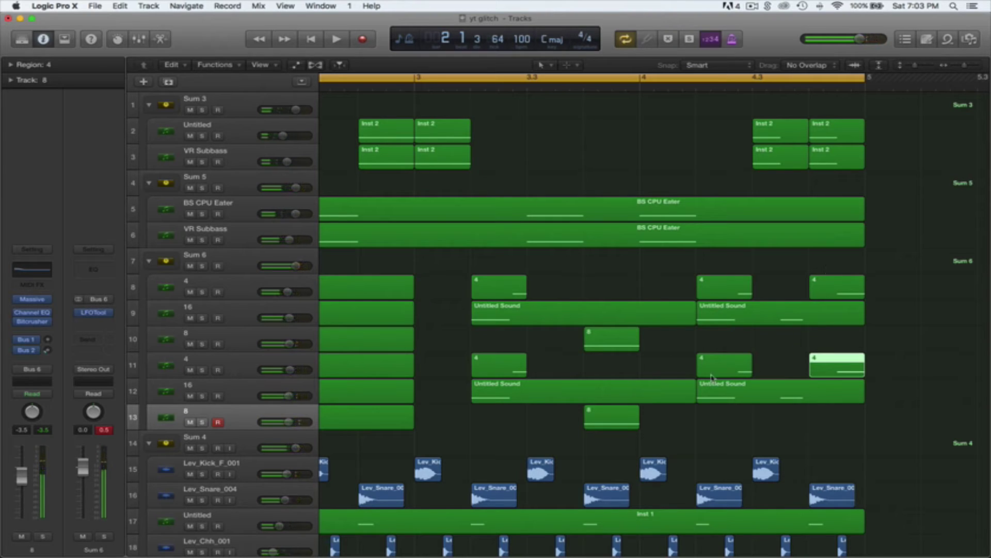
click(830, 288)
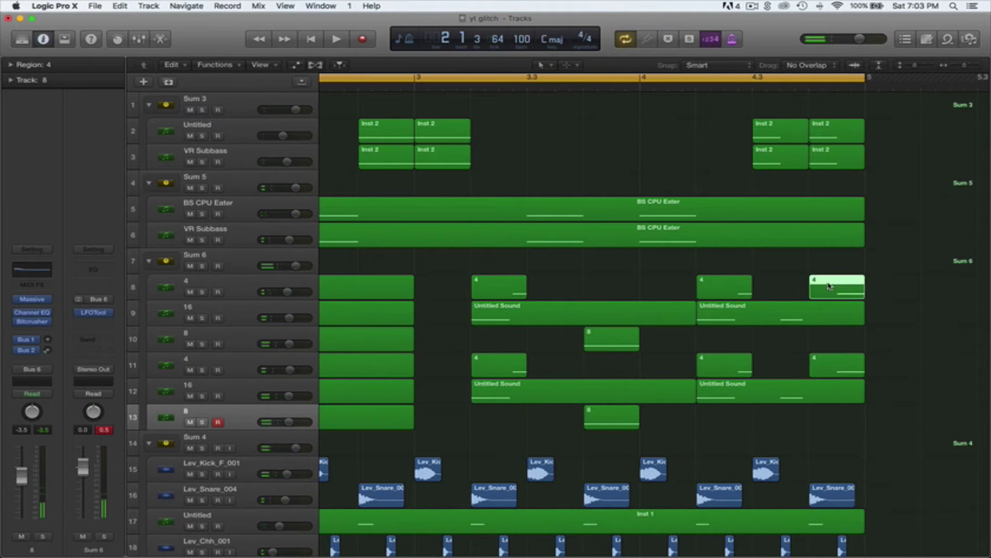
key(Delete)
key(Delete)
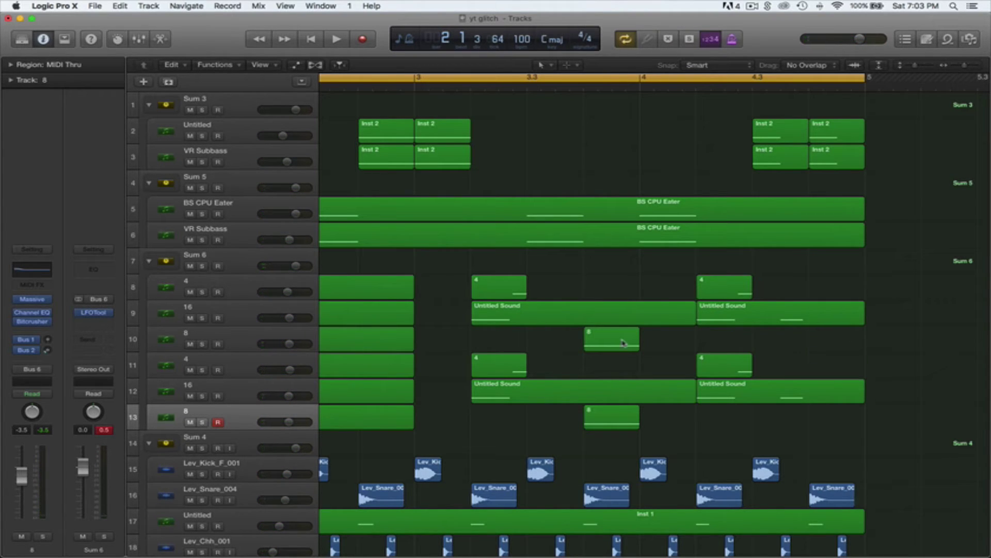
Step: Copy the regions named 8 at beat 3.4 on tracks 10 and 13 to position 4.4.3, keeping them half a beat long, and start playback
click(623, 342)
shift+click(607, 416)
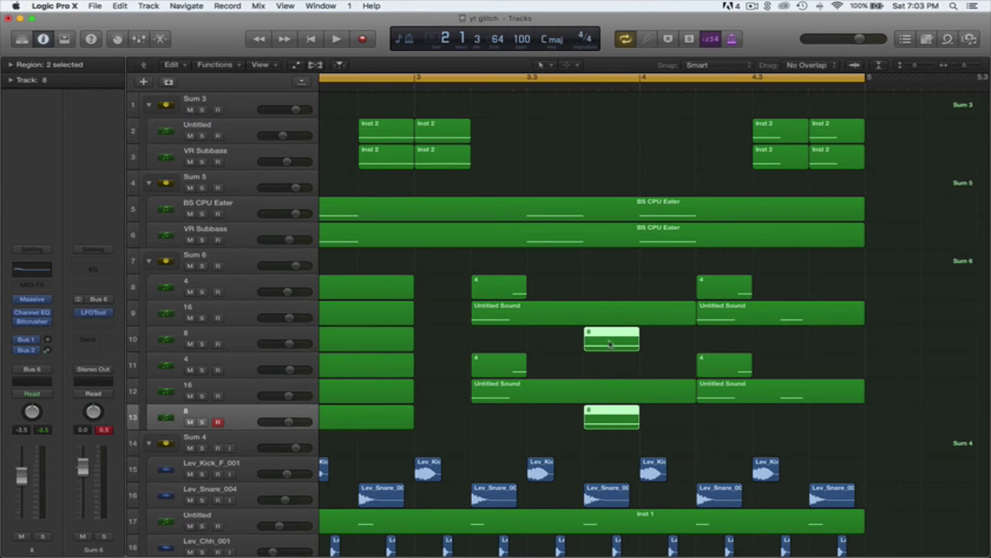
drag(639, 351, 841, 347)
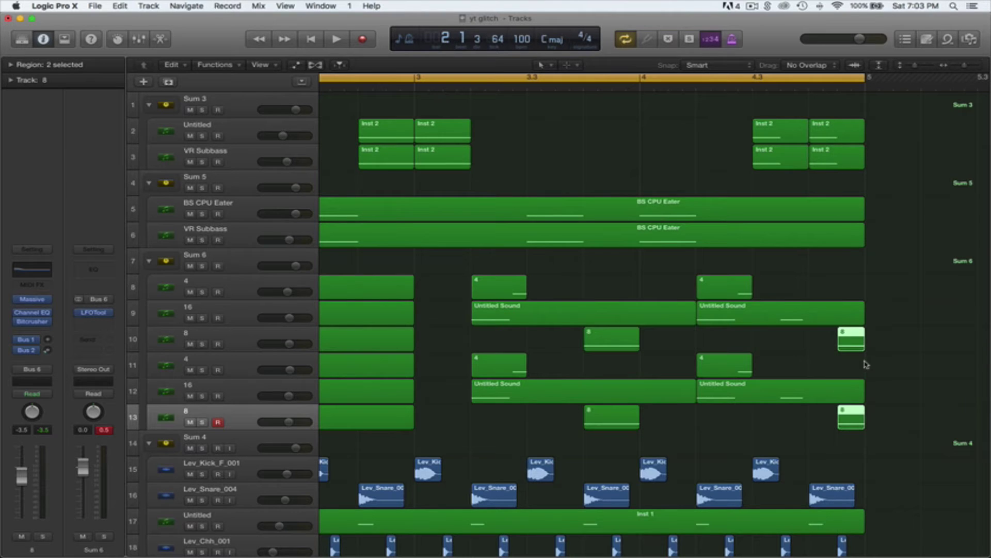
key(space)
click(868, 366)
click(859, 343)
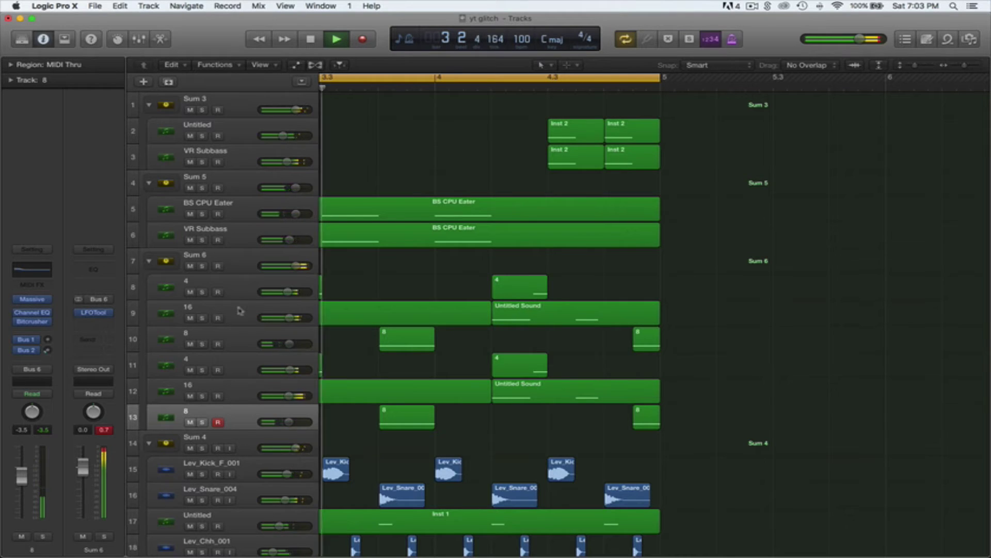
Step: Play the four-bar loop from bar 1, checking the glitch bass layers against the drums, then stop playback
click(239, 291)
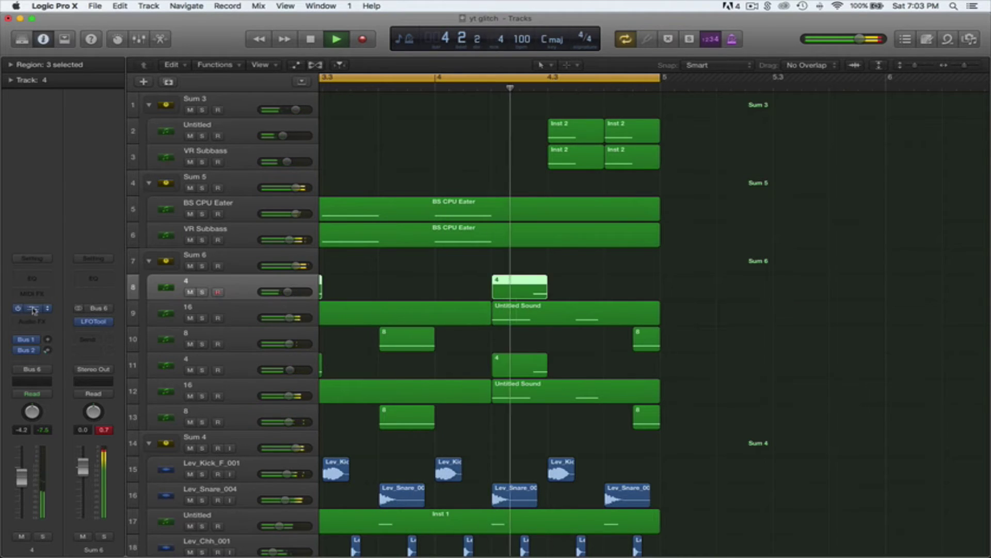
key(space)
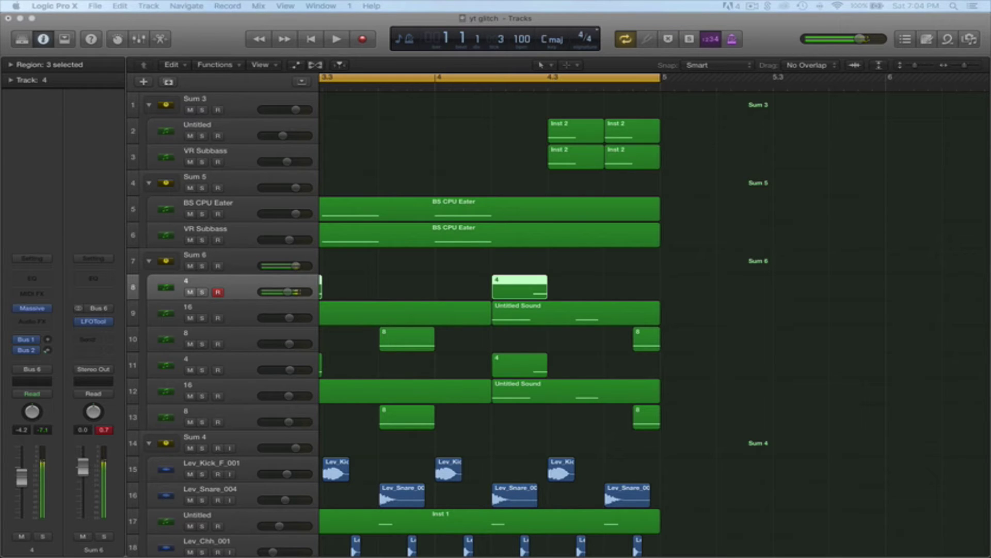
key(space)
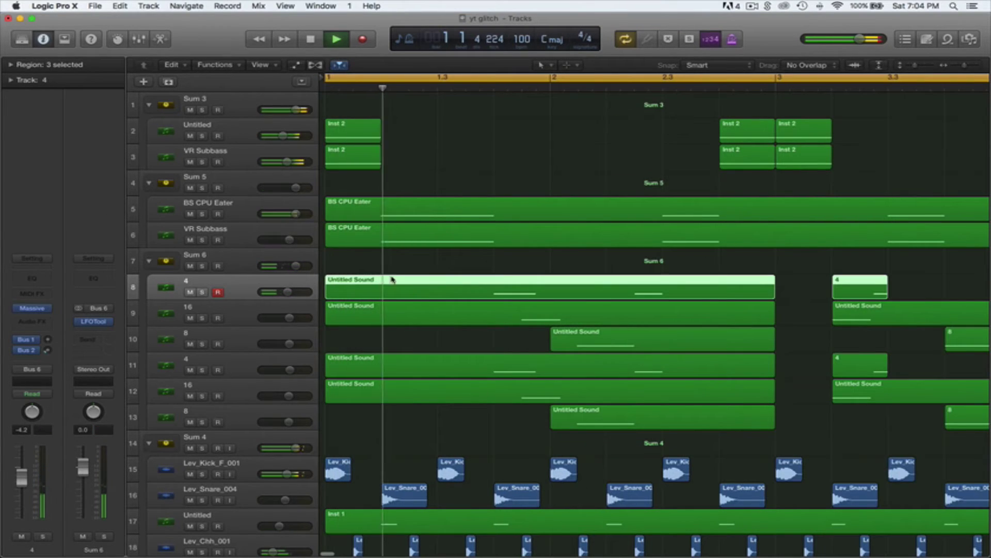
click(406, 261)
scroll(407, 261, right, 2)
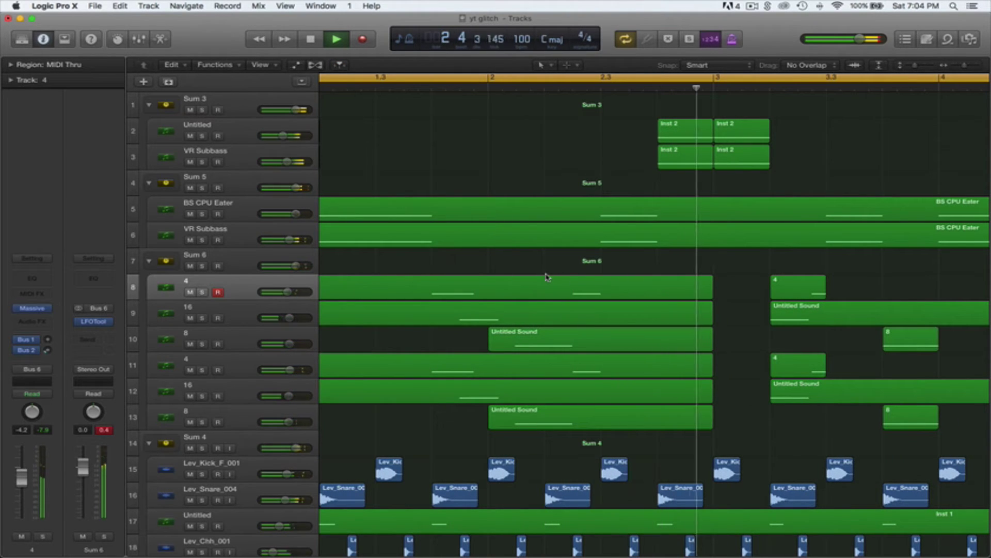
scroll(565, 276, right, 4)
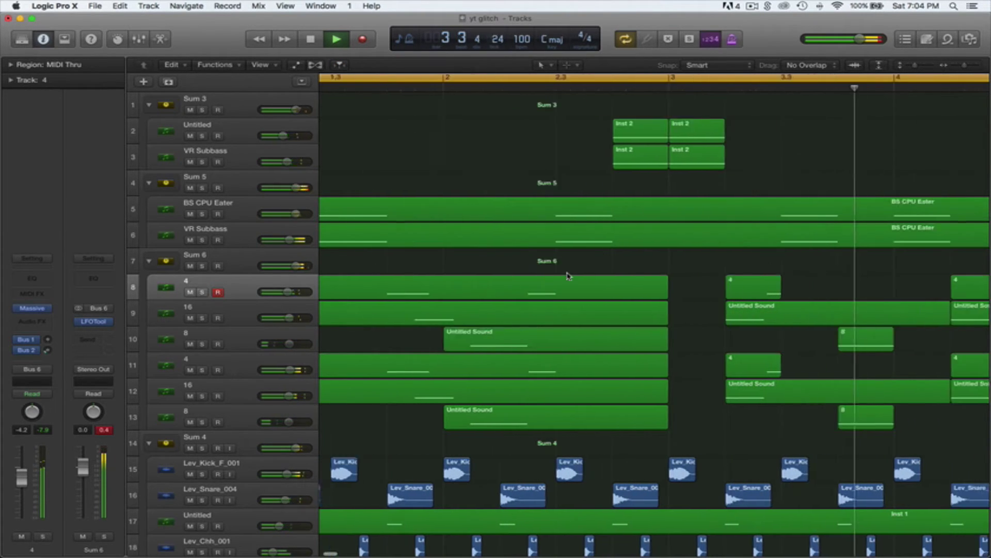
scroll(567, 277, right, 4)
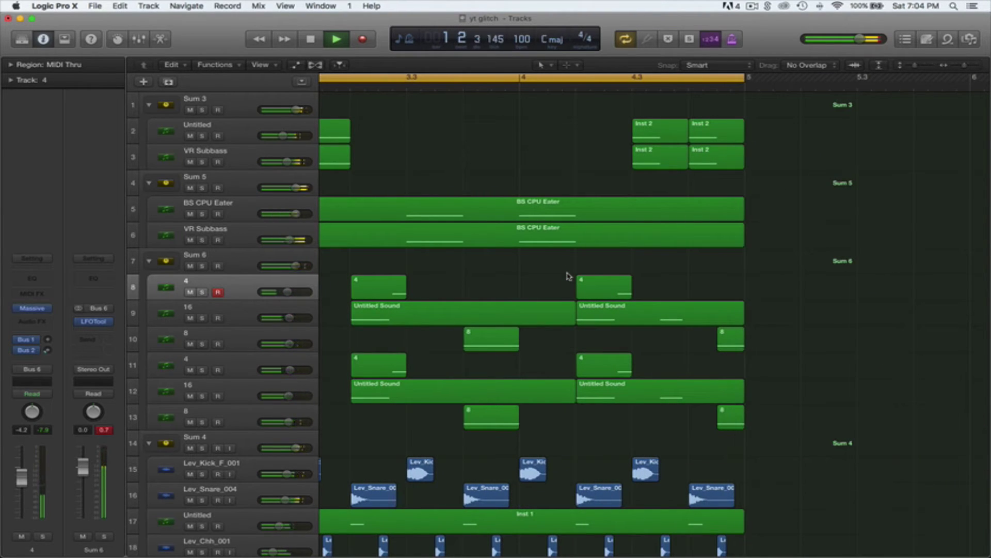
key(space)
scroll(390, 302, left, 9)
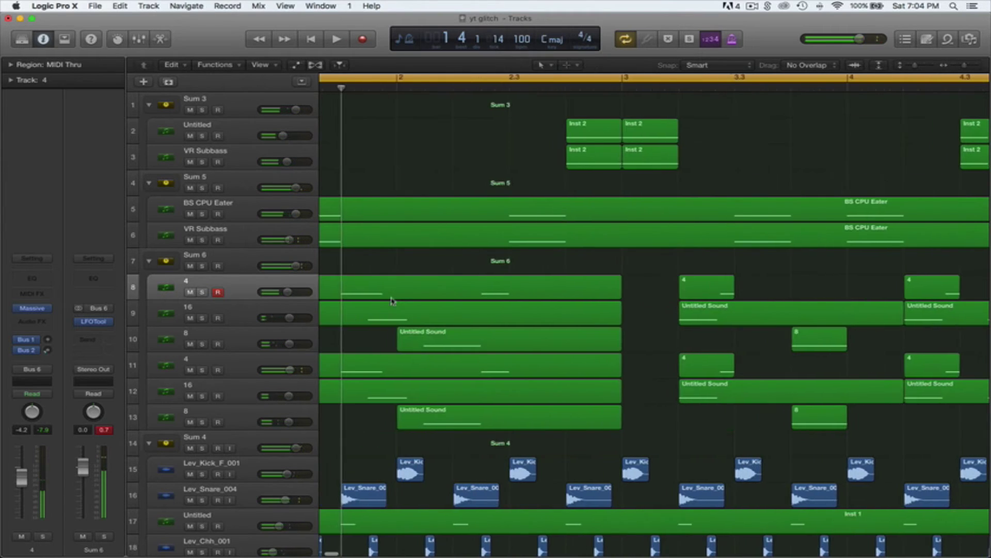
Step: Add a new software instrument track, hide the Library and move the track below Lev_Ohh_018
drag(964, 67, 913, 67)
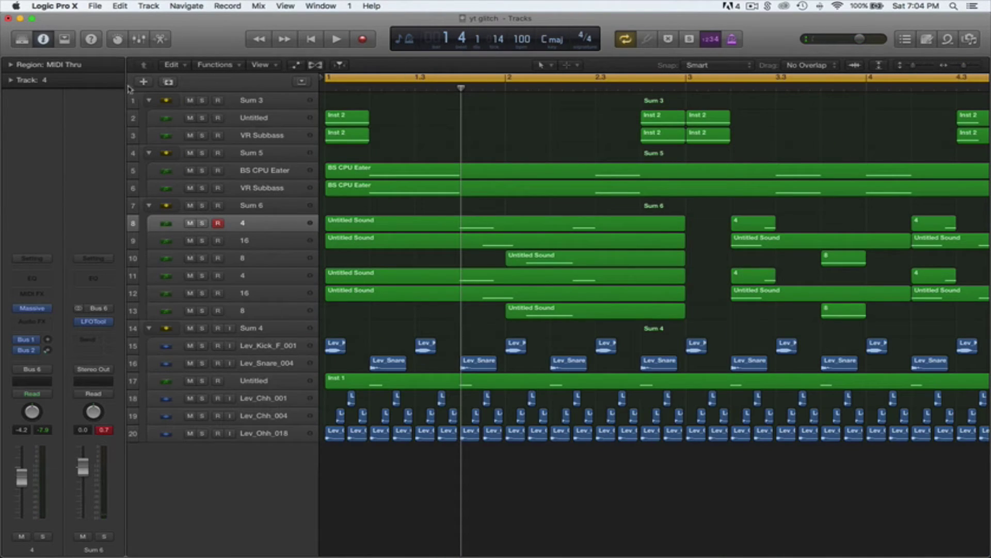
click(141, 83)
click(657, 188)
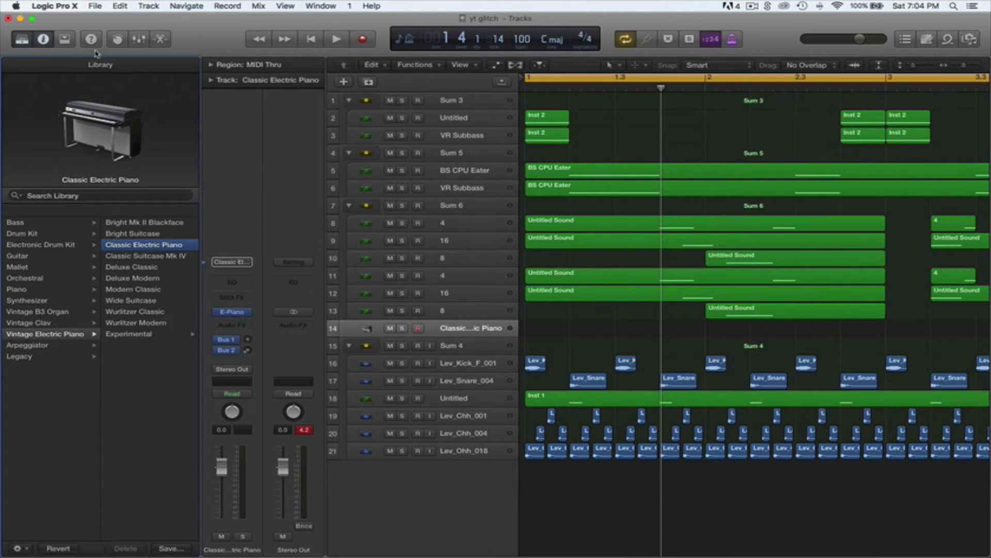
key(y)
drag(236, 376, 240, 509)
Step: Replace the new track's electric piano with the Xfer Records Serum instrument and move its window clear of the channel strip
click(50, 313)
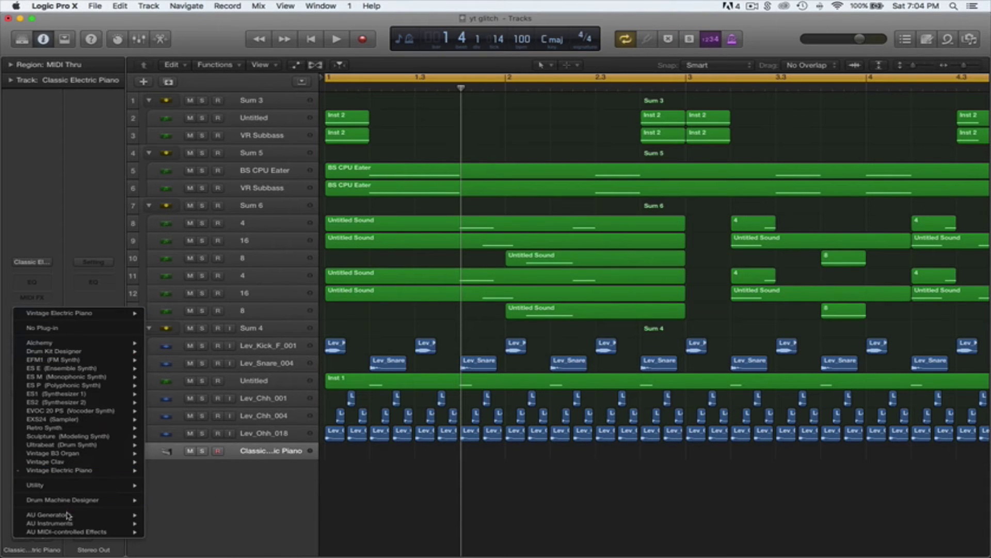
mouse_move(103, 523)
mouse_move(187, 549)
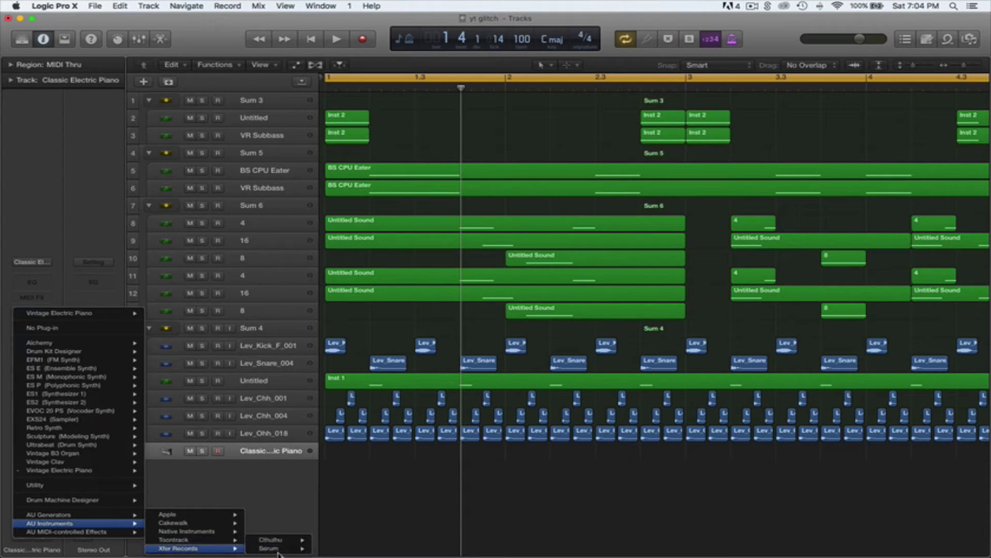
mouse_move(294, 550)
click(329, 550)
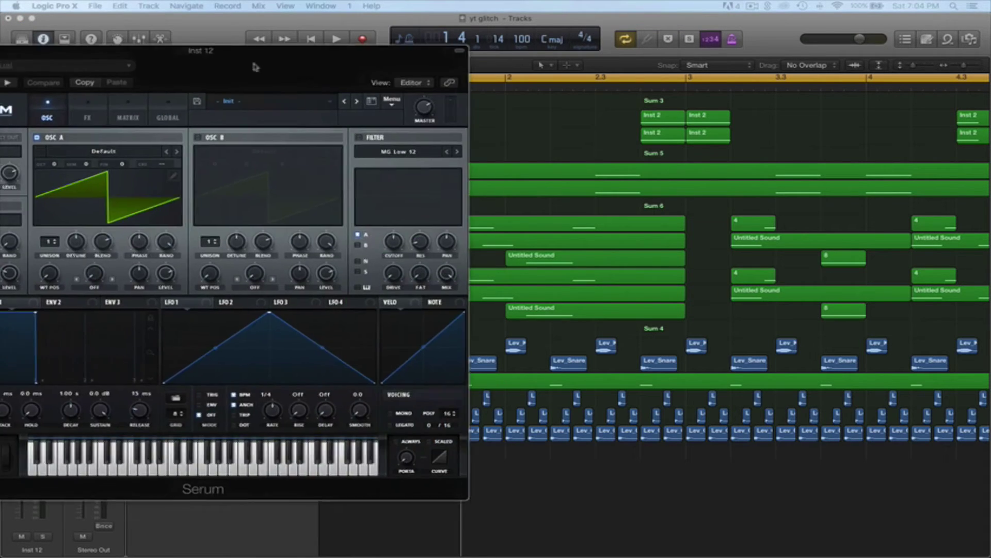
drag(252, 57, 423, 88)
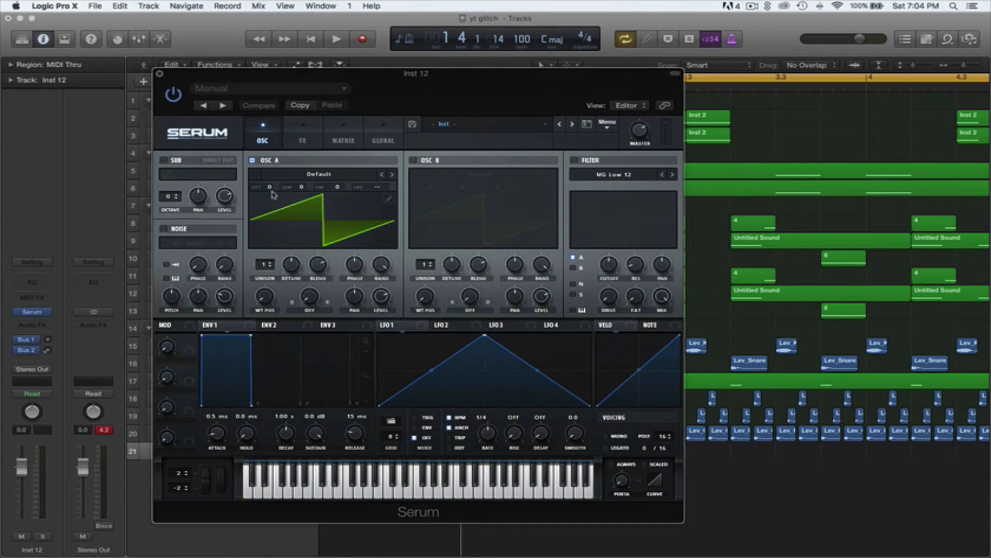
Step: Set oscillator A to 16 unison voices, enable oscillator B with 16 voices, and lower their detune, B's to 0.08
drag(270, 264, 274, 57)
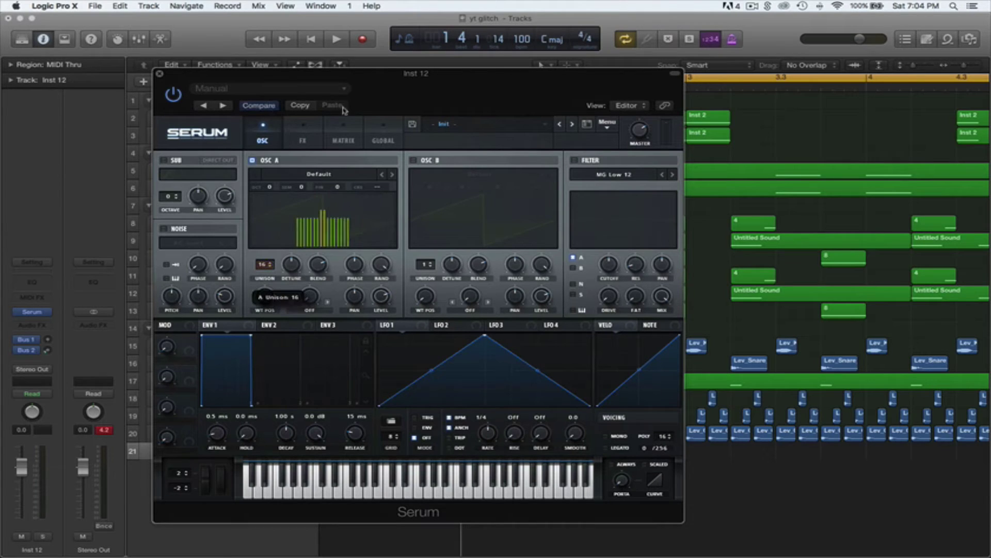
click(414, 160)
drag(428, 266, 418, 103)
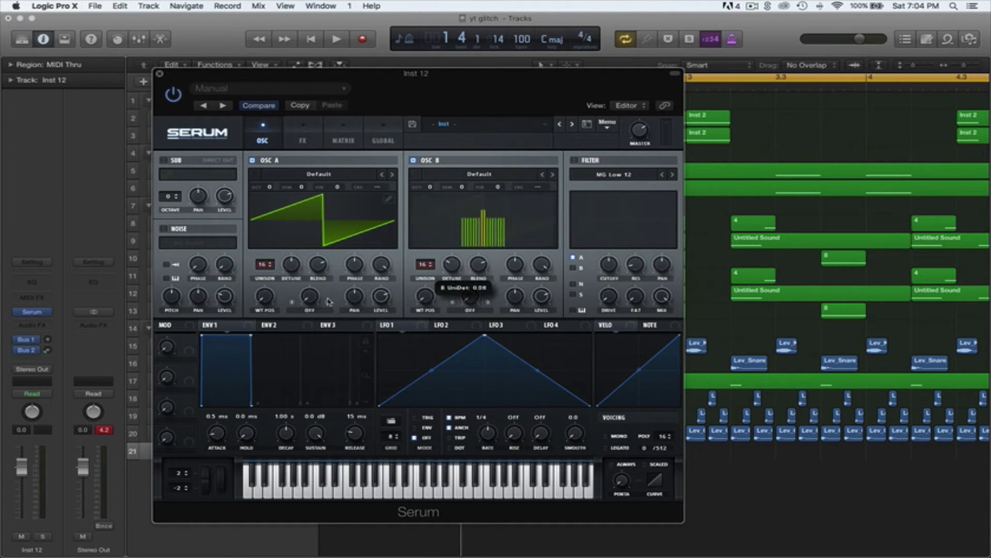
drag(295, 268, 296, 287)
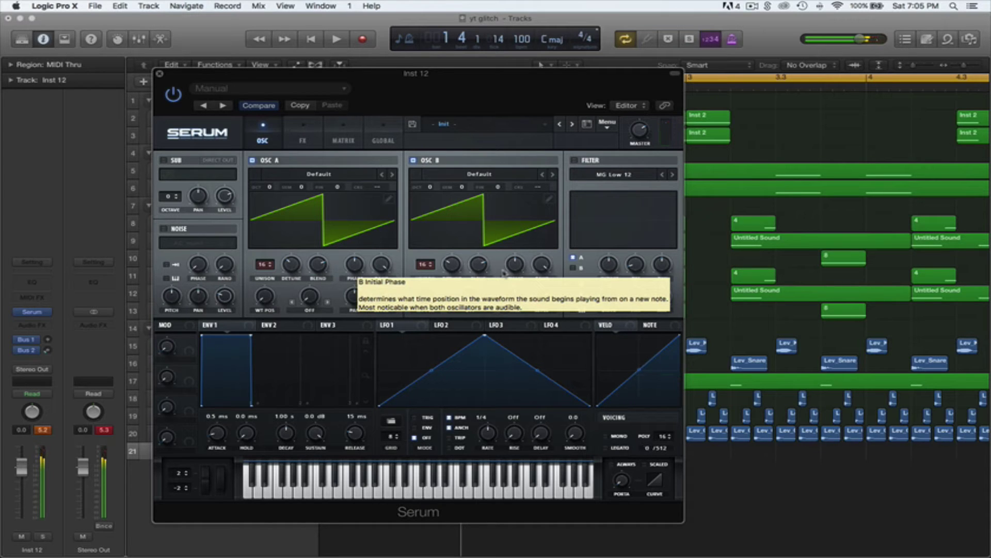
Step: Close the Serum window and play the loop to audition the new synth sound against the arrangement
click(160, 74)
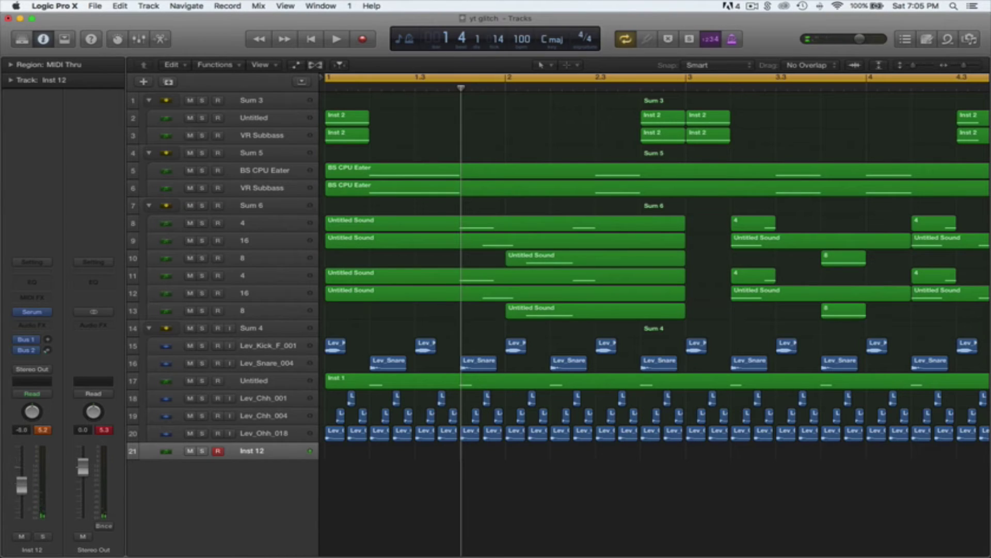
key(space)
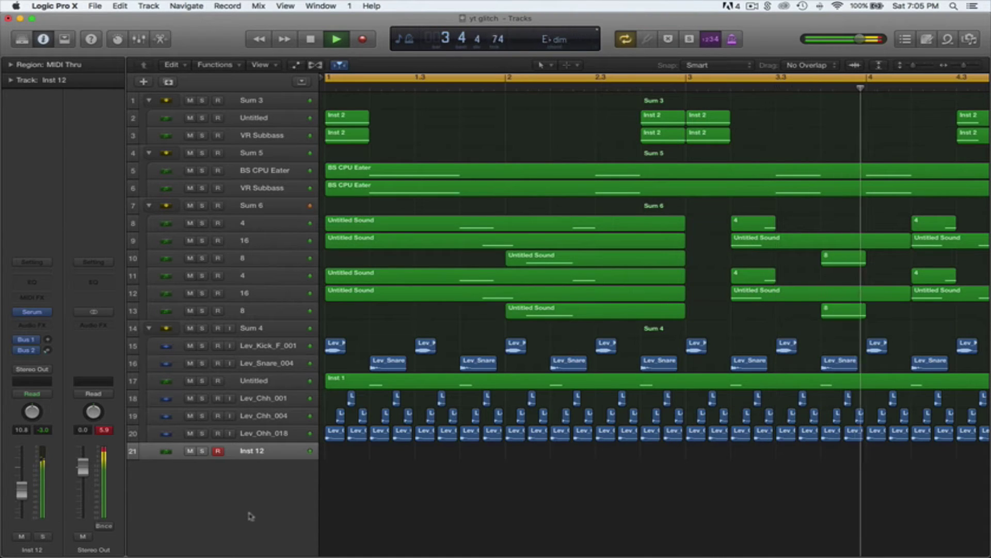
key(space)
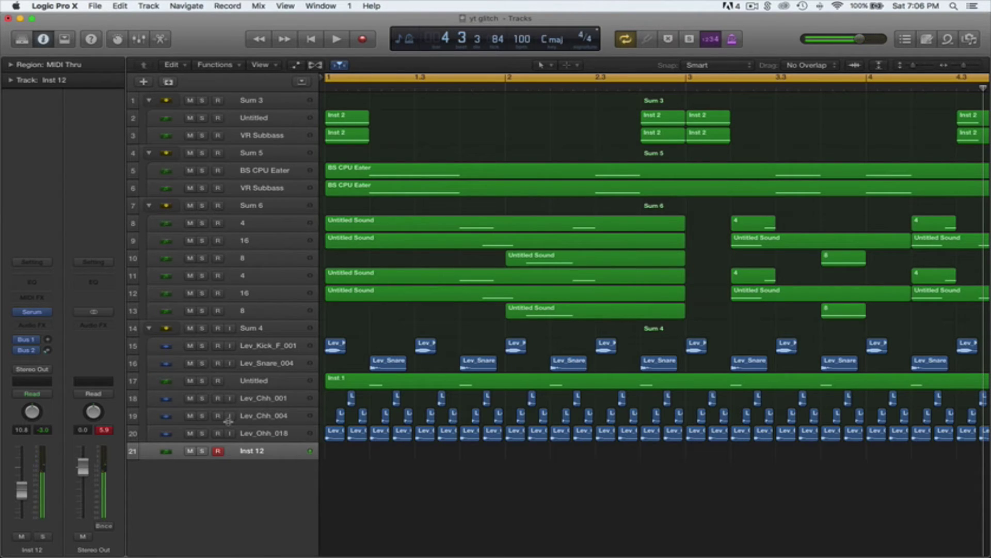
Step: Create an empty one-bar MIDI region at bar 1 on the Inst 12 track and open it in the piano roll
right_click(331, 458)
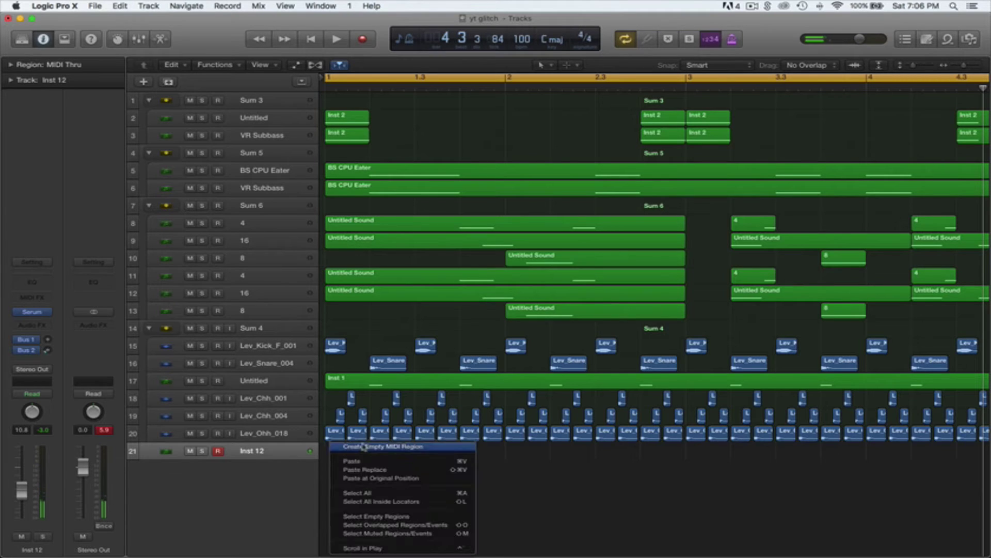
click(361, 447)
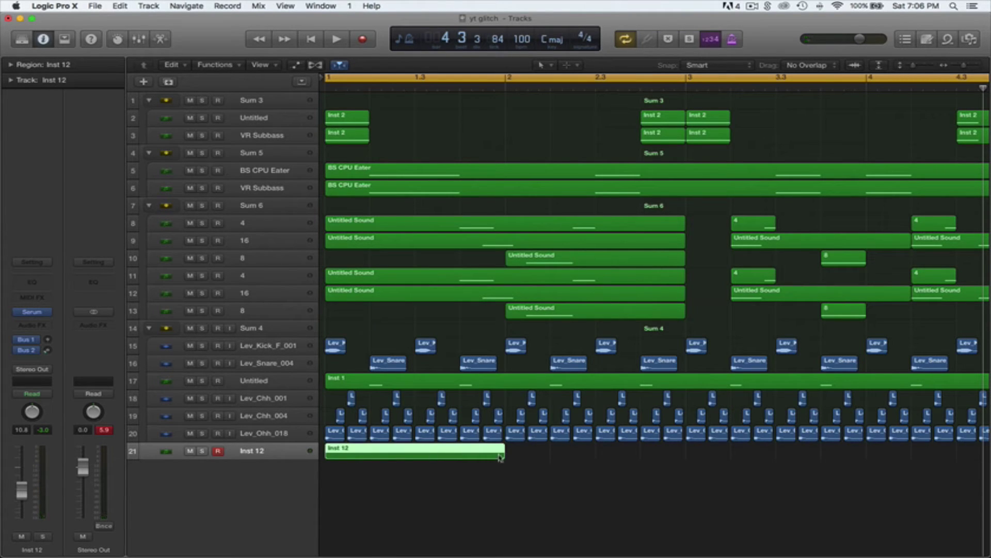
double_click(448, 454)
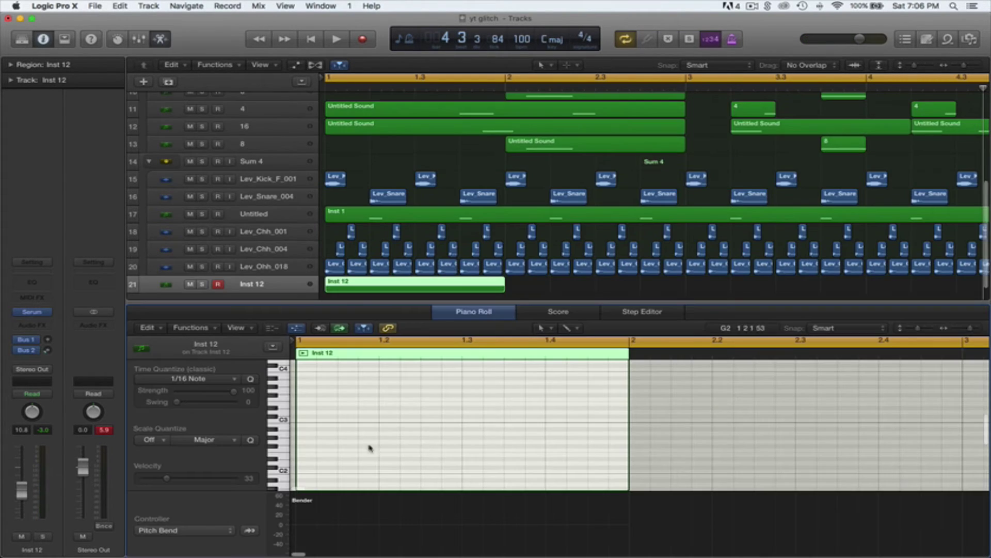
Step: Audition pitches and draw a three-note chord with C4 on top, each note lasting the full bar of the Inst 12 region
click(282, 450)
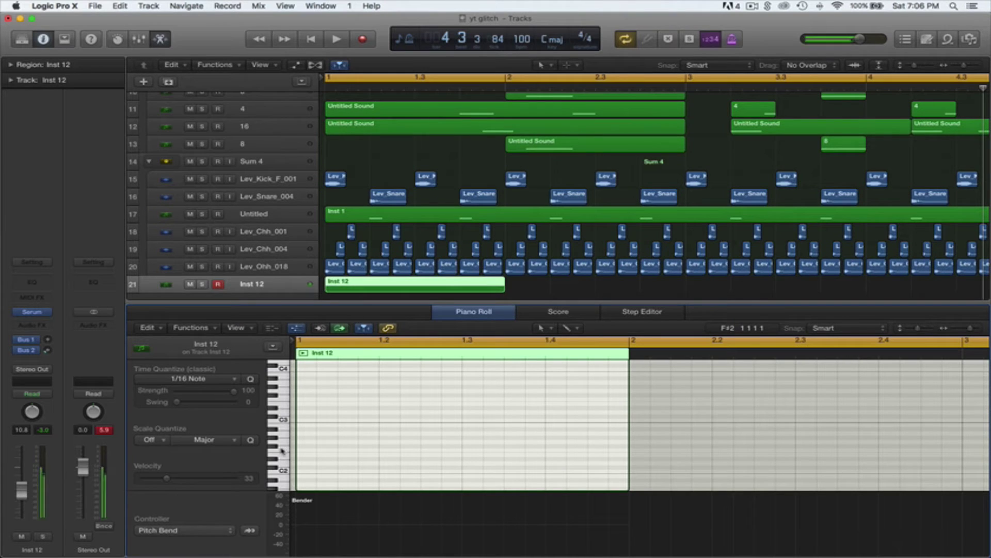
scroll(285, 401, up, 1)
click(282, 408)
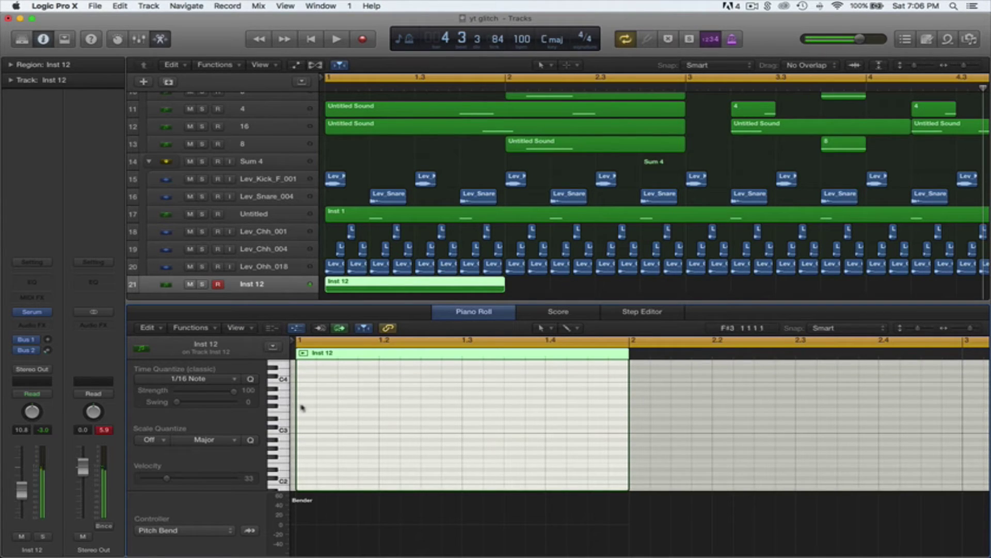
click(303, 406)
drag(337, 406, 504, 429)
drag(585, 428, 635, 433)
click(304, 394)
click(305, 381)
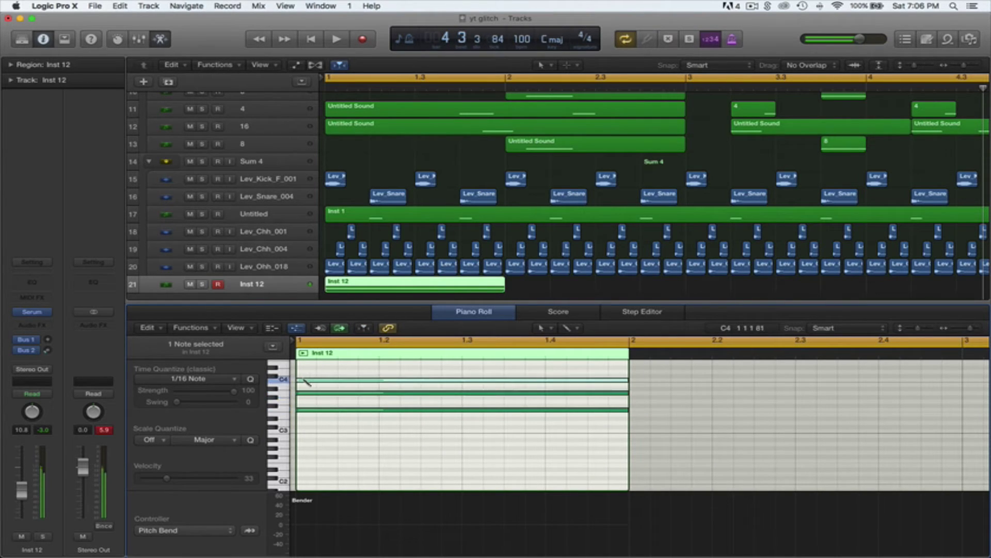
Step: Play the loop and copy the Inst 12 chord region into bar 2
key(space)
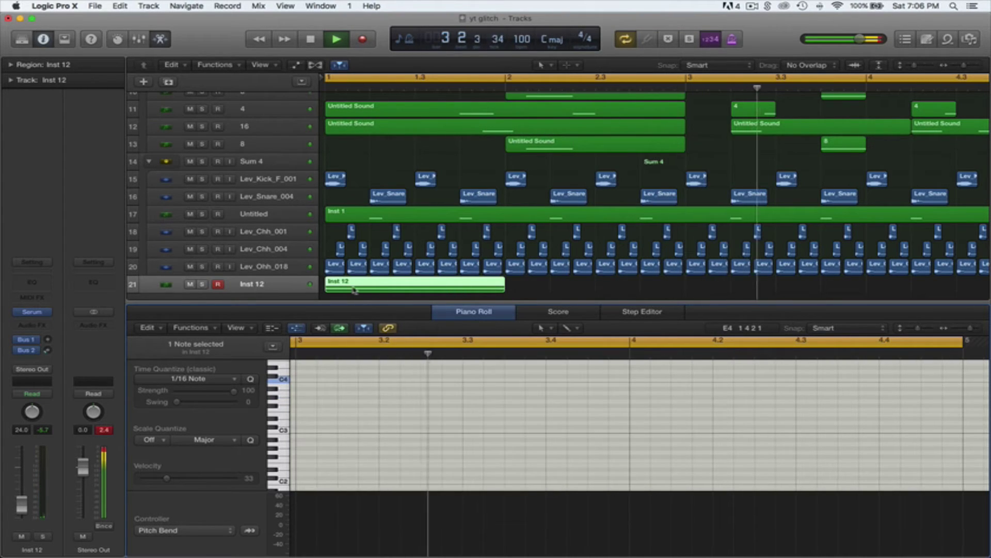
drag(398, 297, 534, 298)
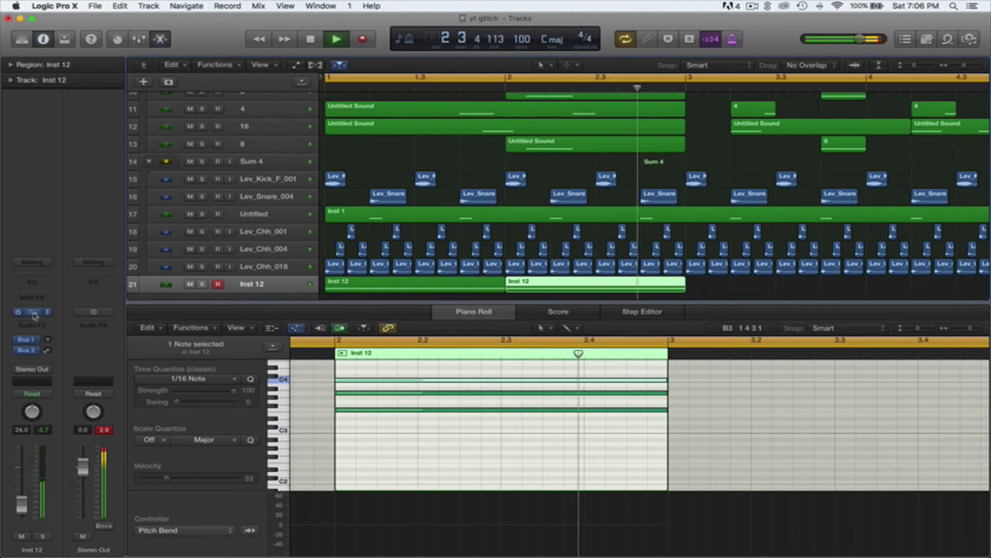
key(space)
Step: Delete both Inst 12 chord regions, leaving the hi-hat regions above them untouched
drag(684, 296, 308, 262)
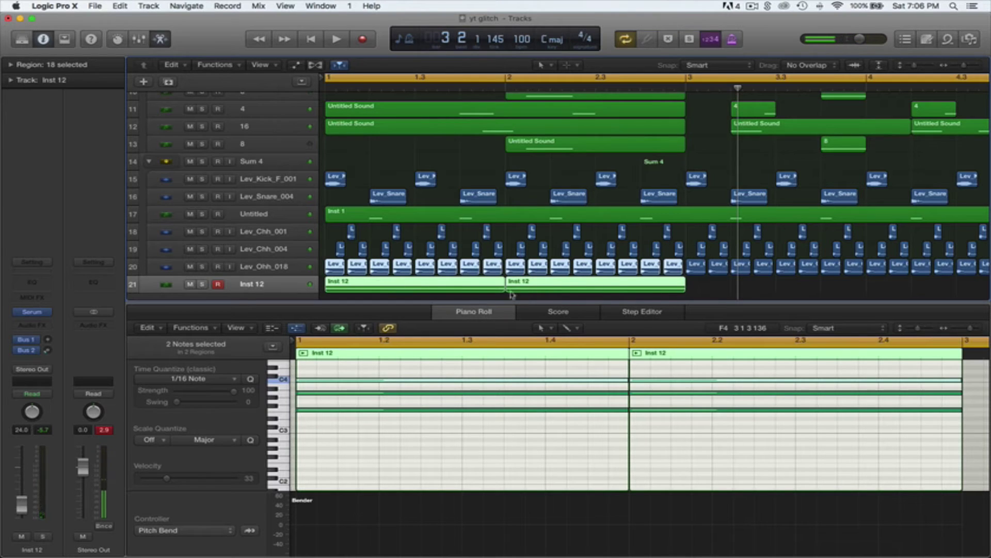
drag(706, 293, 392, 287)
key(Delete)
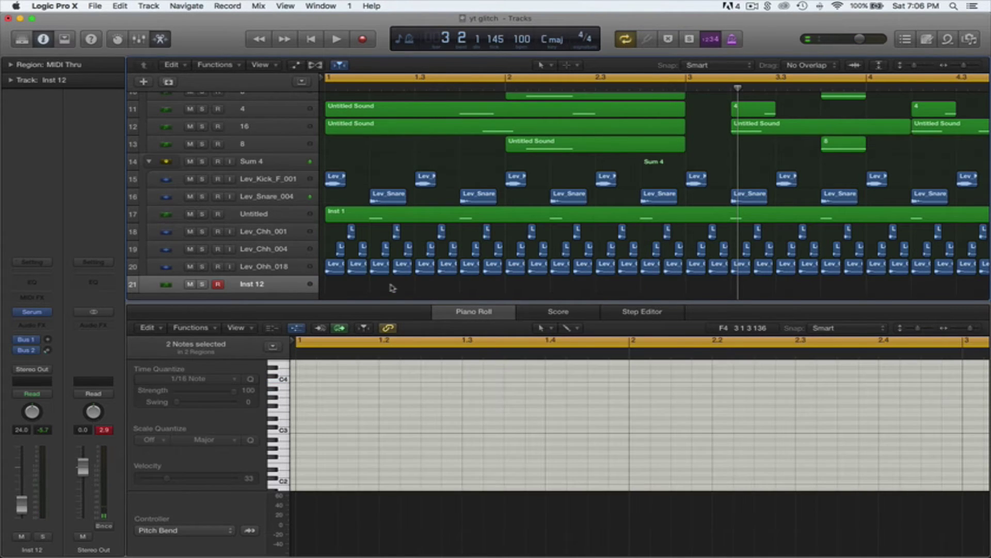
Step: Open Serum on the Inst 12 track and reset it to the Init preset
click(32, 313)
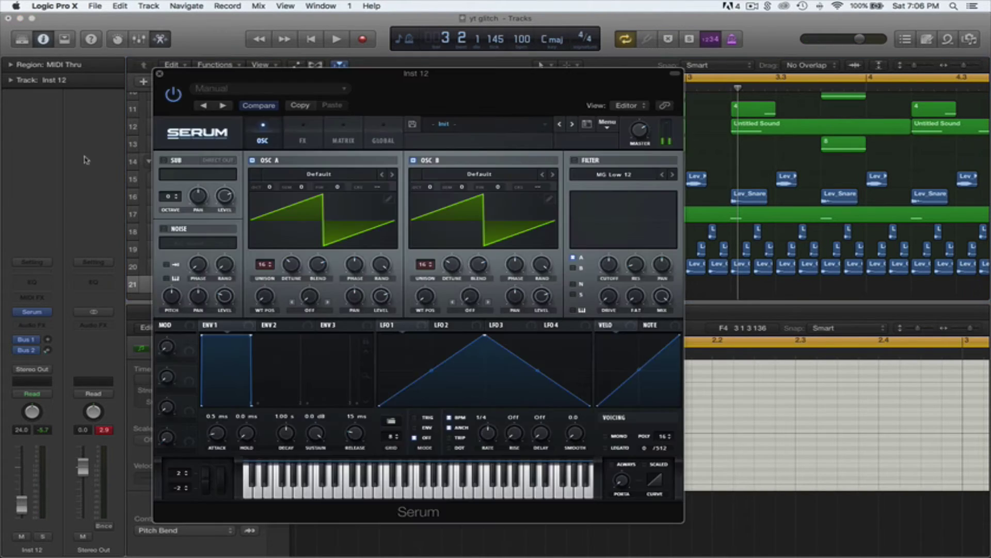
click(610, 125)
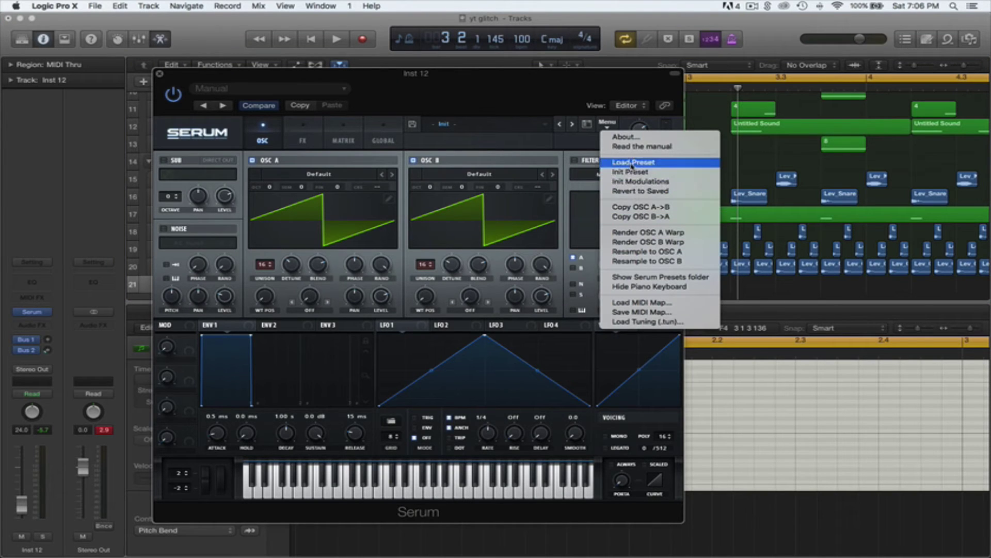
click(631, 173)
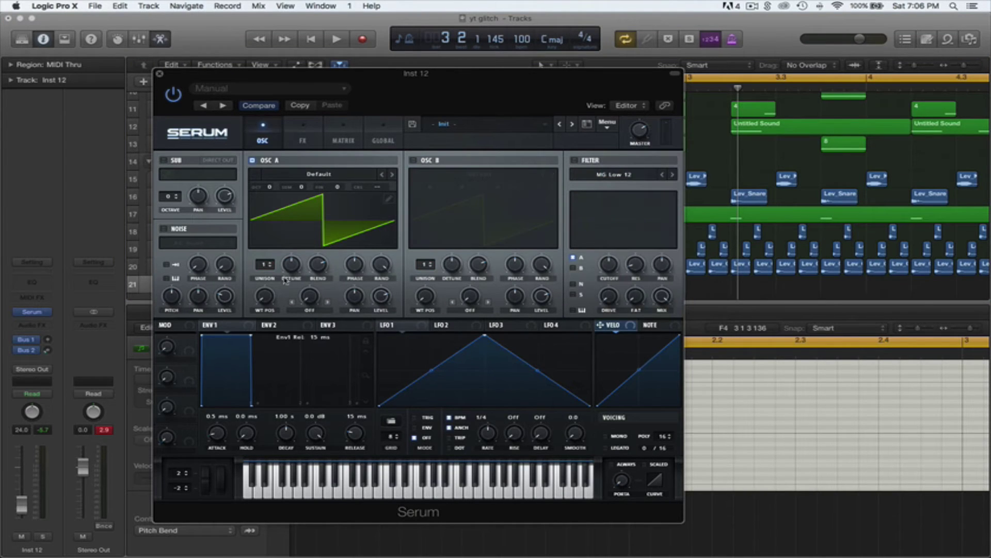
Step: Shape envelope 1 to 0.0 ms attack, 292 ms decay, zero sustain and 569 ms release, with the Inst 12 volume raised to -2.2 dB
drag(251, 336, 250, 407)
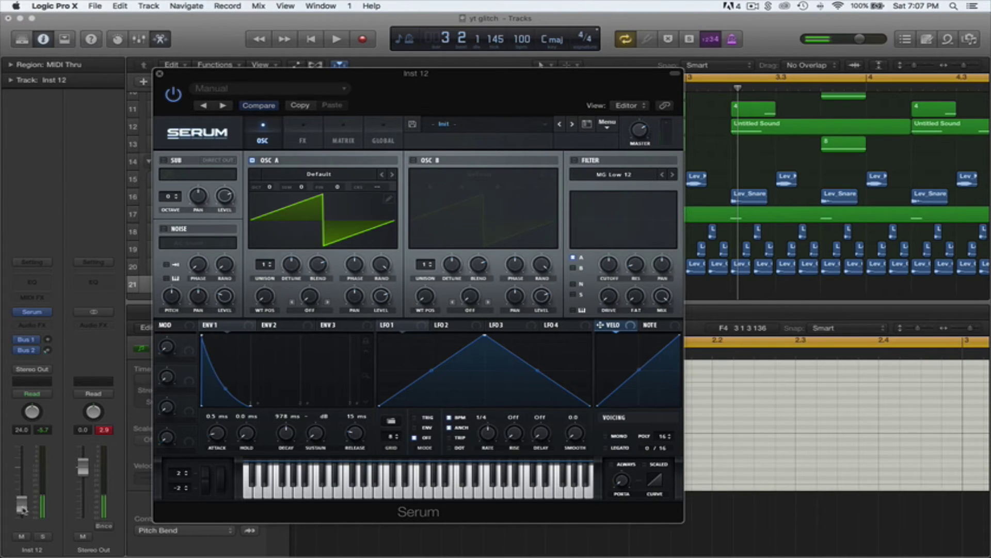
drag(22, 507, 21, 472)
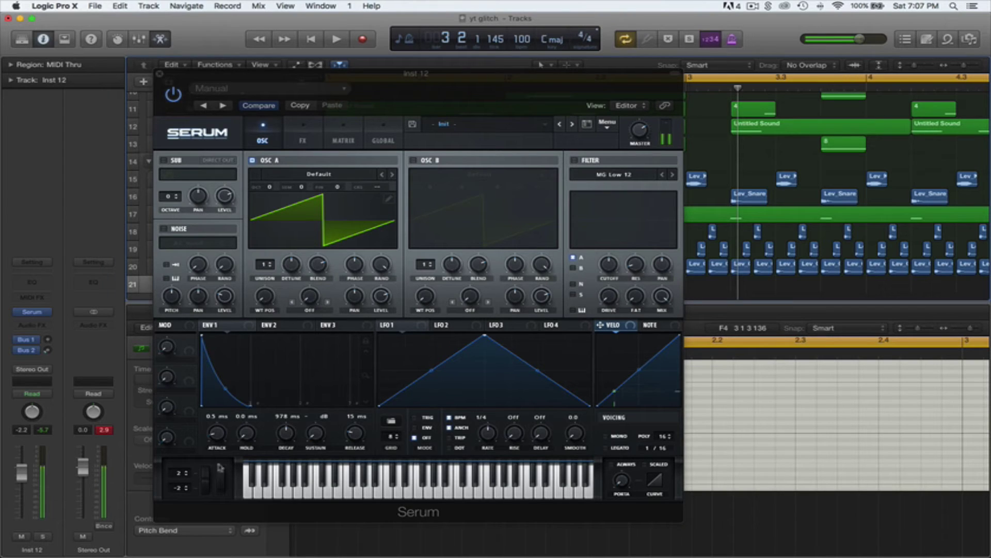
click(219, 435)
drag(292, 436, 345, 390)
drag(355, 434, 356, 445)
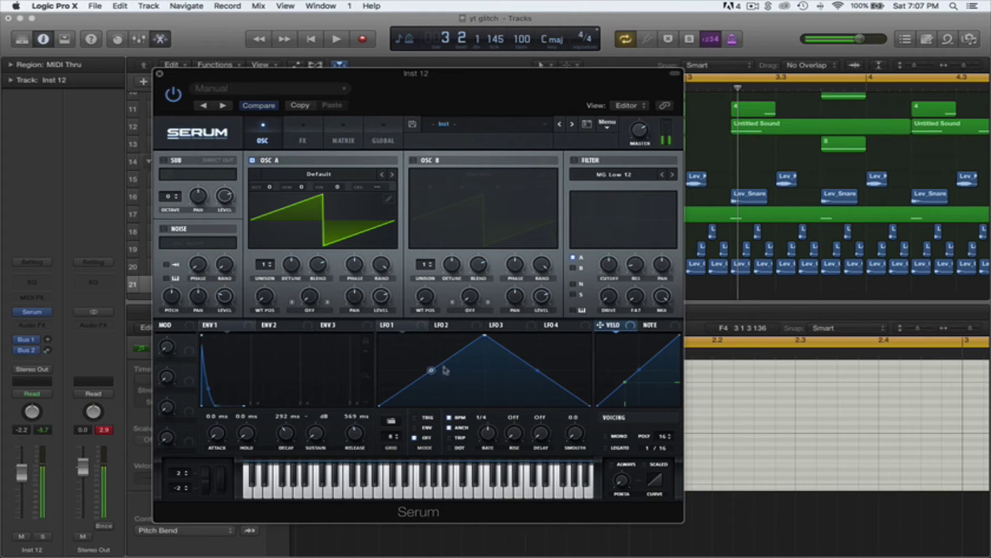
Step: Redraw LFO 1 as a rounded hump followed by a sharp curved peak, and assign it to oscillator A's wavetable position
drag(465, 350, 456, 391)
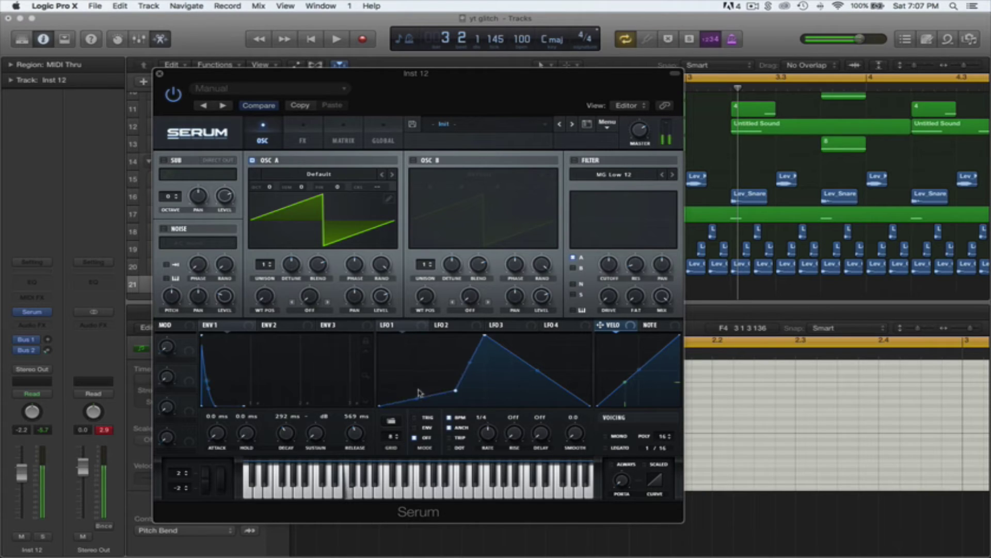
double_click(435, 397)
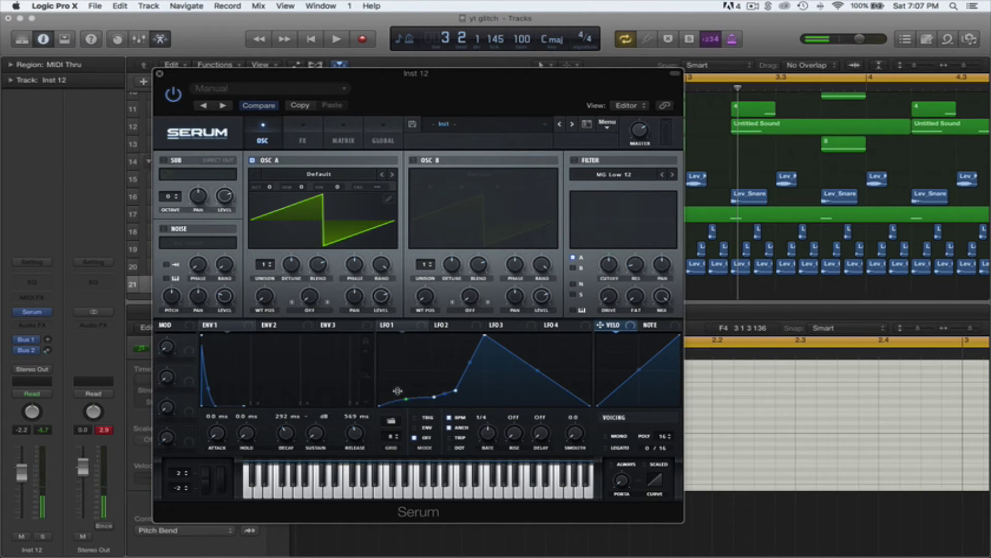
drag(434, 396, 406, 345)
drag(455, 391, 432, 359)
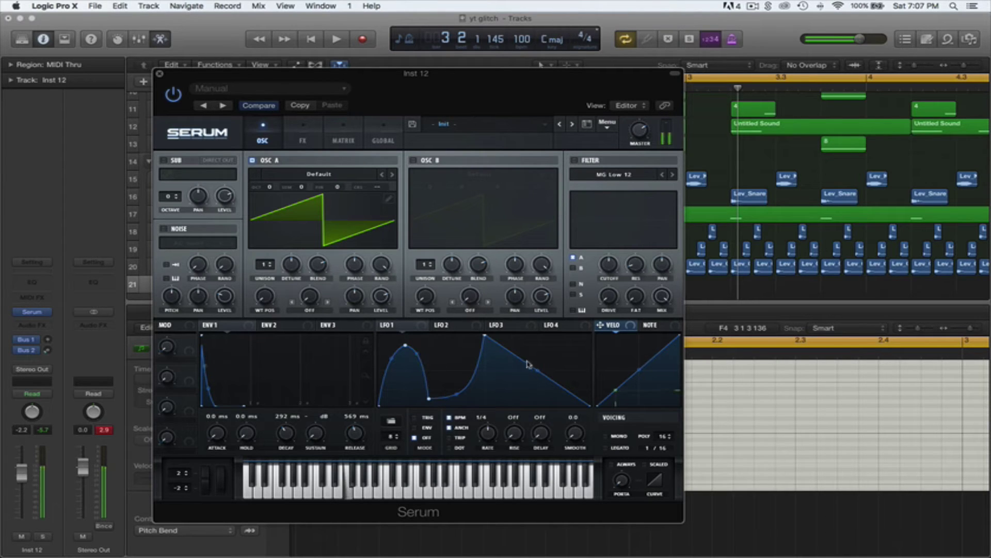
drag(537, 370, 528, 395)
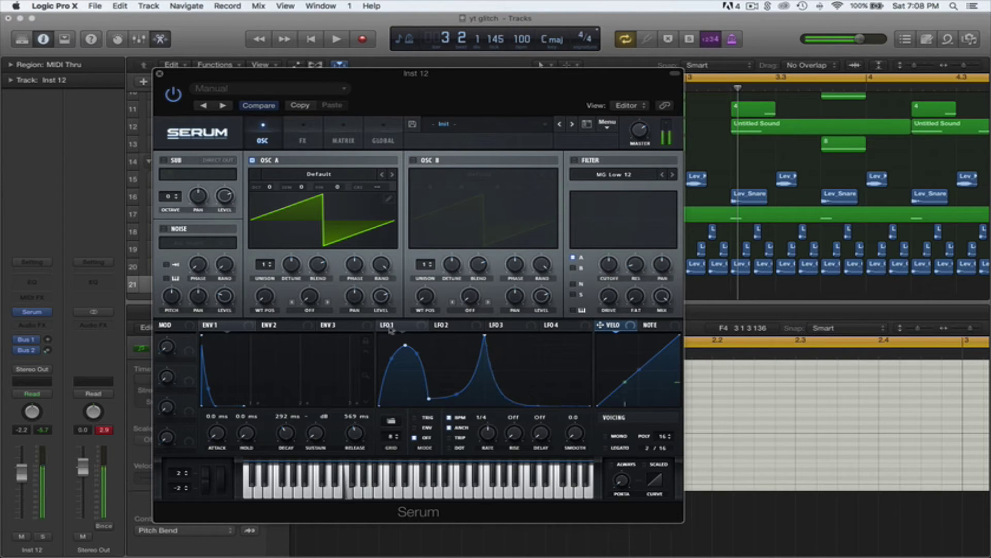
drag(383, 325, 263, 298)
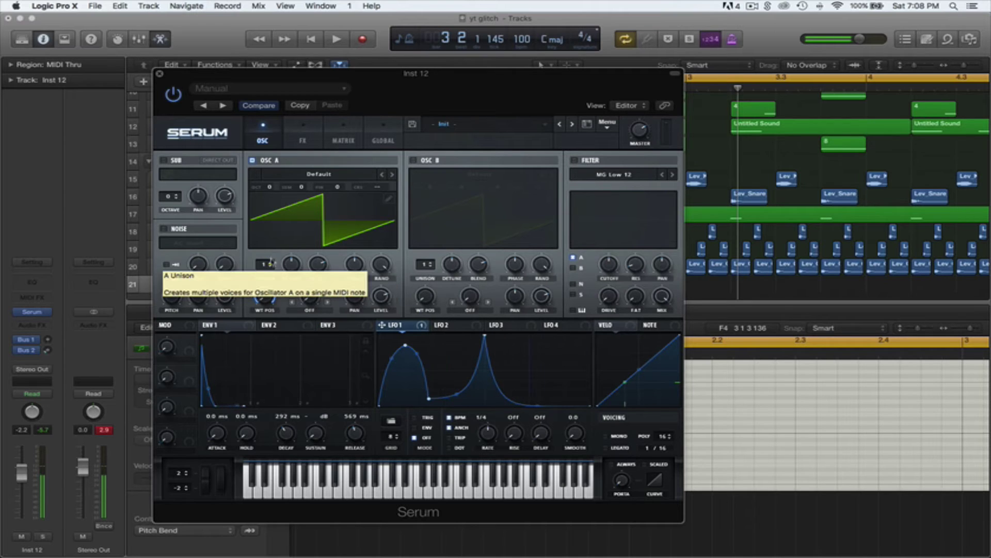
Step: Try the spectral wavetable Monster 4 [SL] in oscillator A and adjust its wavetable position
click(392, 177)
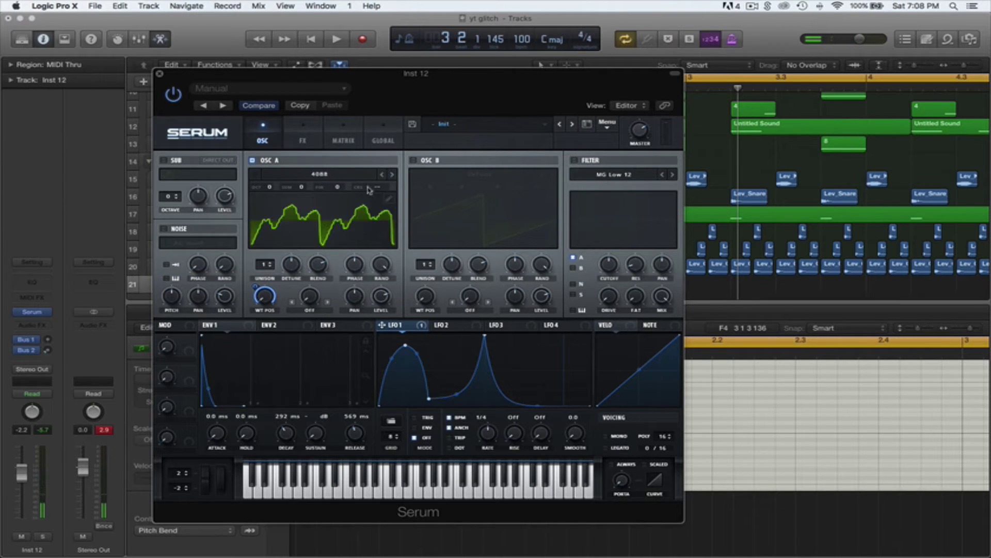
click(349, 177)
mouse_move(335, 197)
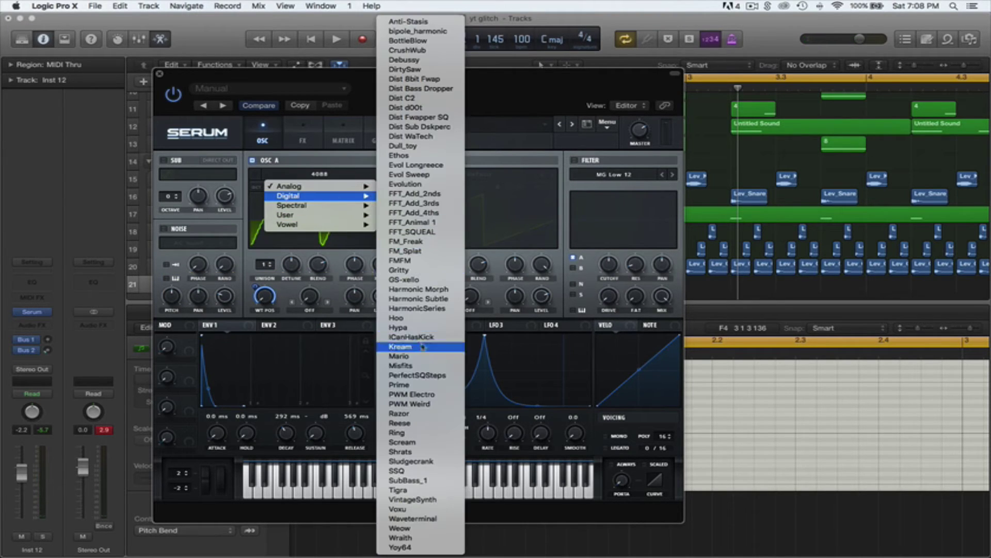
mouse_move(361, 205)
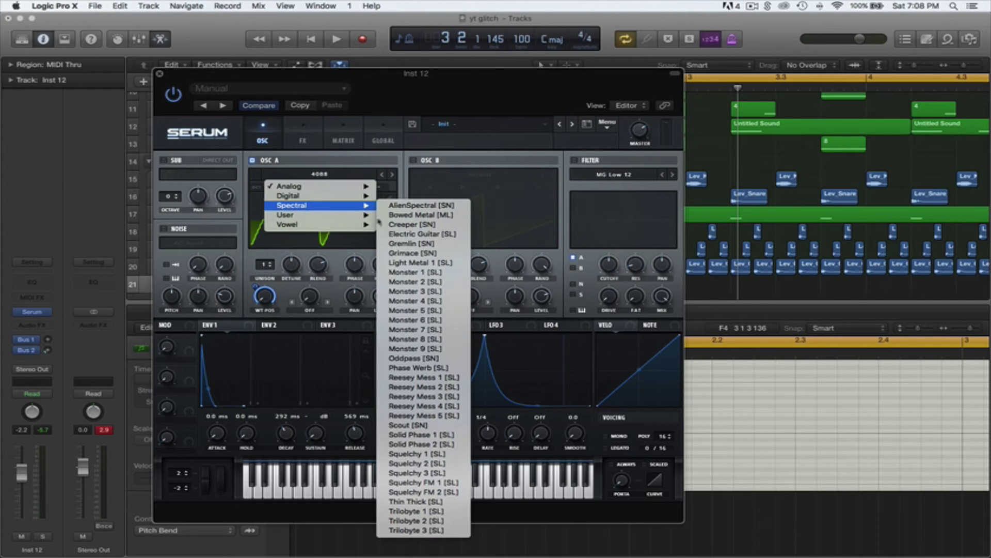
click(428, 301)
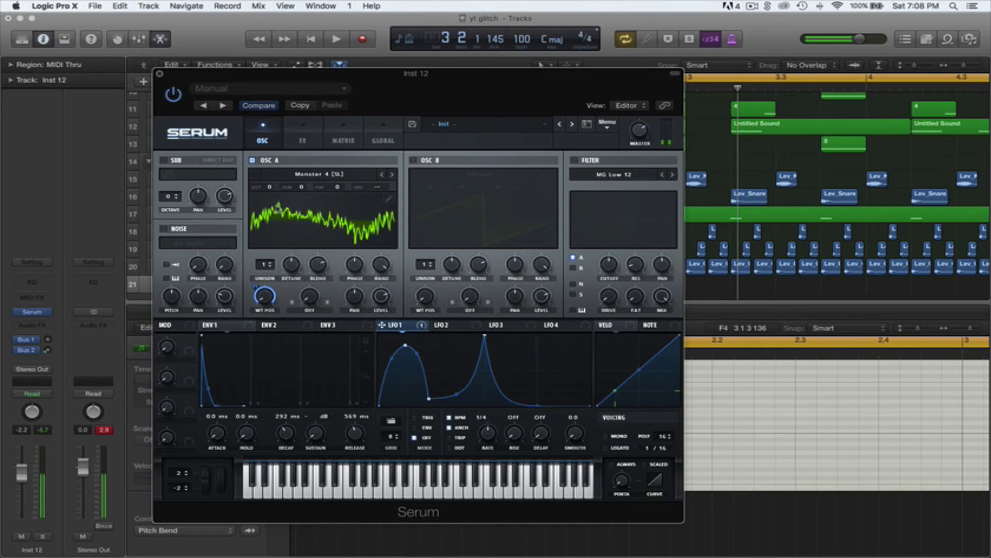
drag(267, 299, 266, 284)
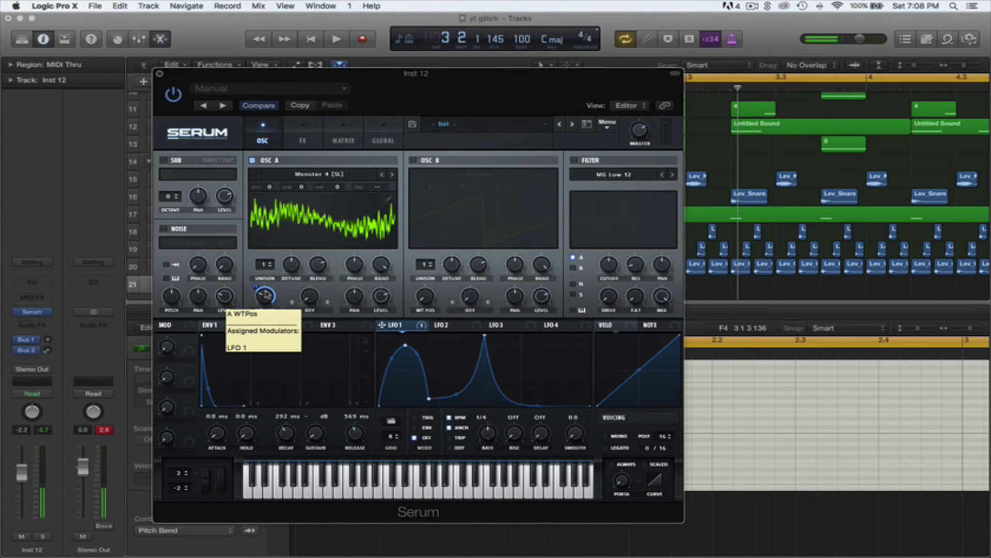
Step: Load the analog wavetable BSOD_Square into oscillator A and step forward through the wavetables to Mellow But Instable
click(412, 160)
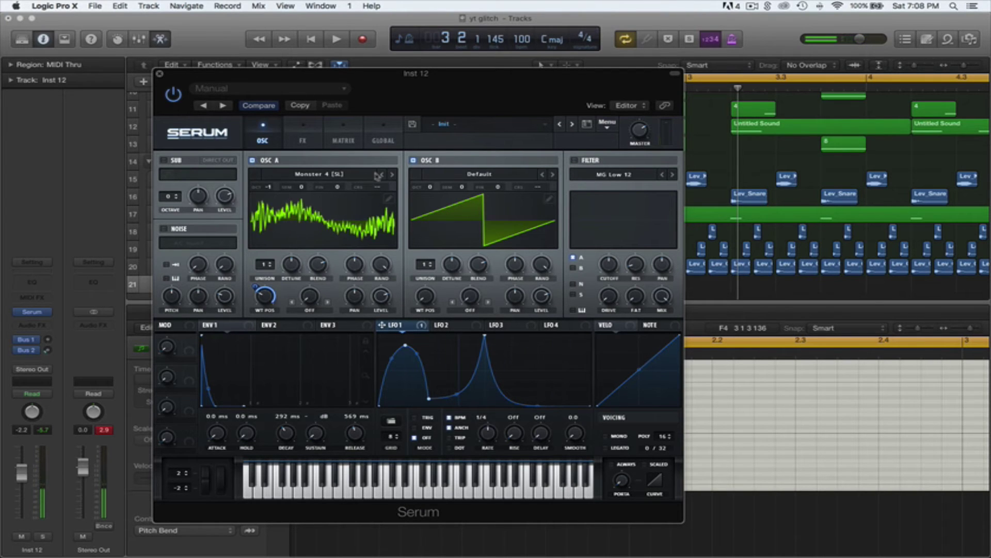
mouse_move(356, 186)
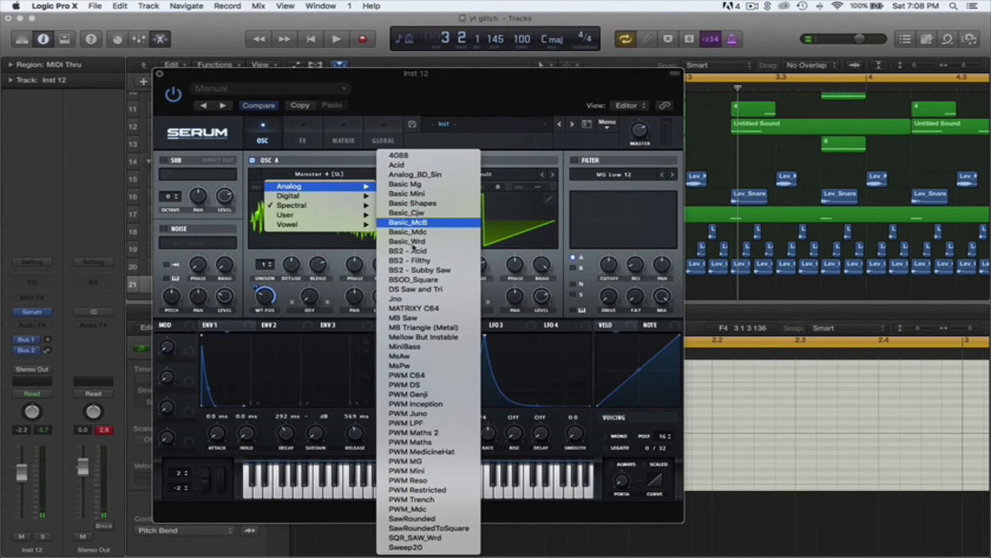
click(426, 280)
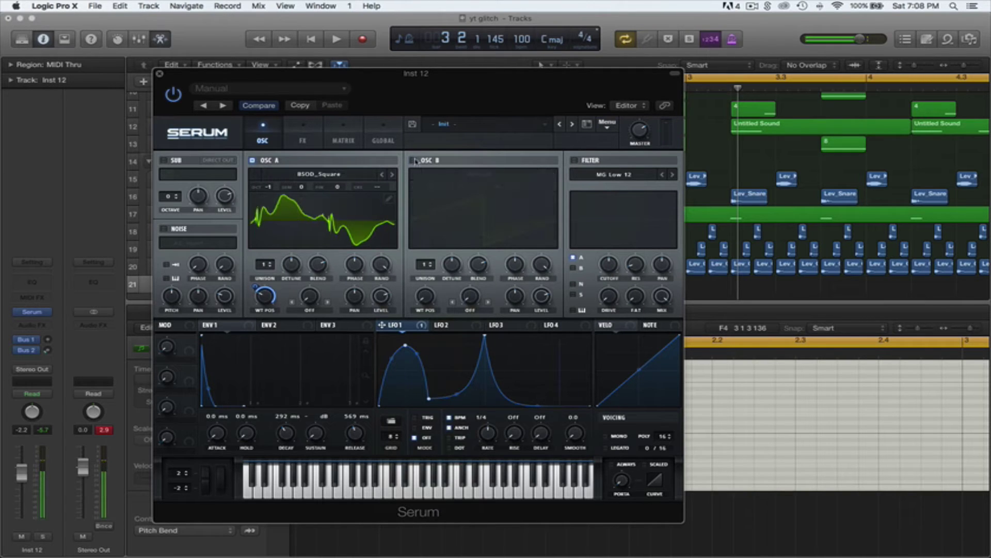
mouse_move(260, 302)
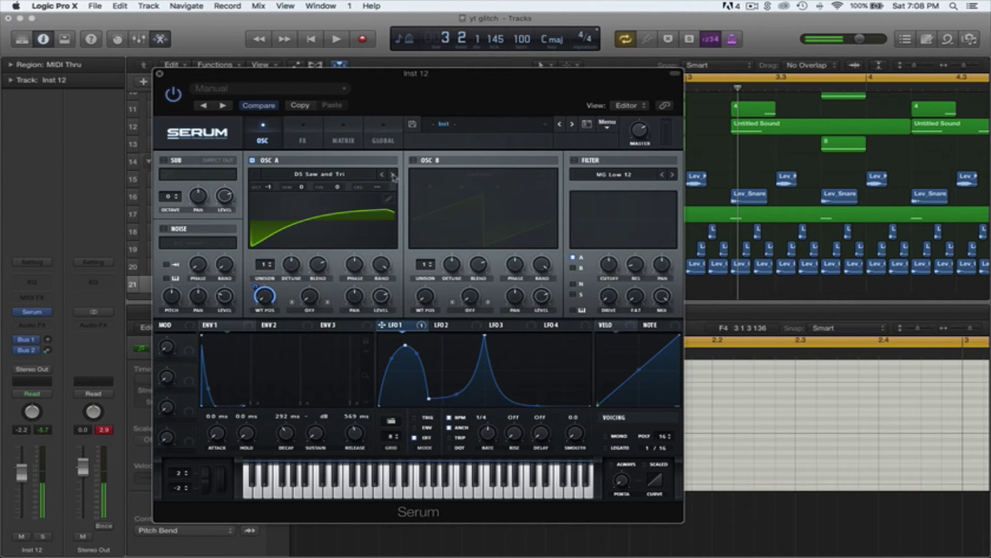
click(393, 174)
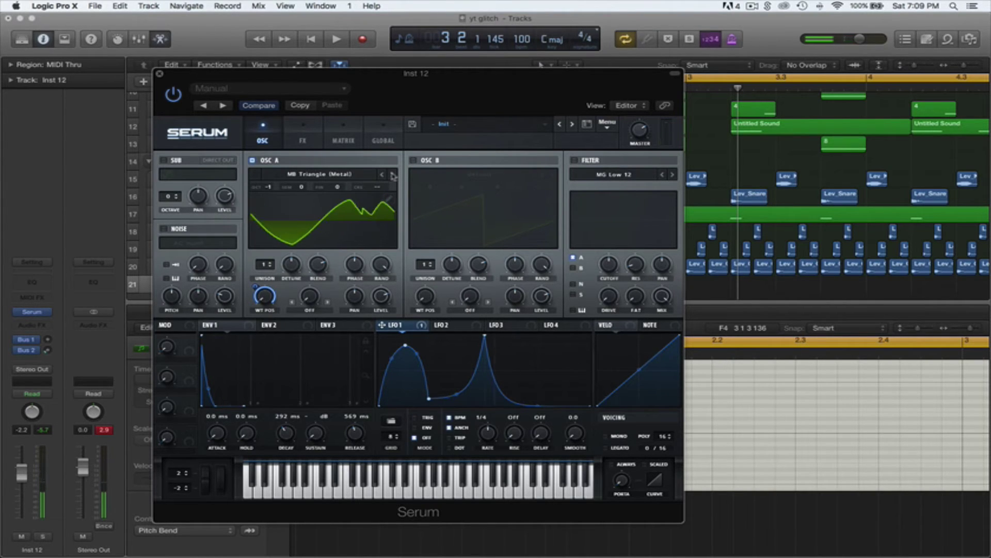
click(392, 175)
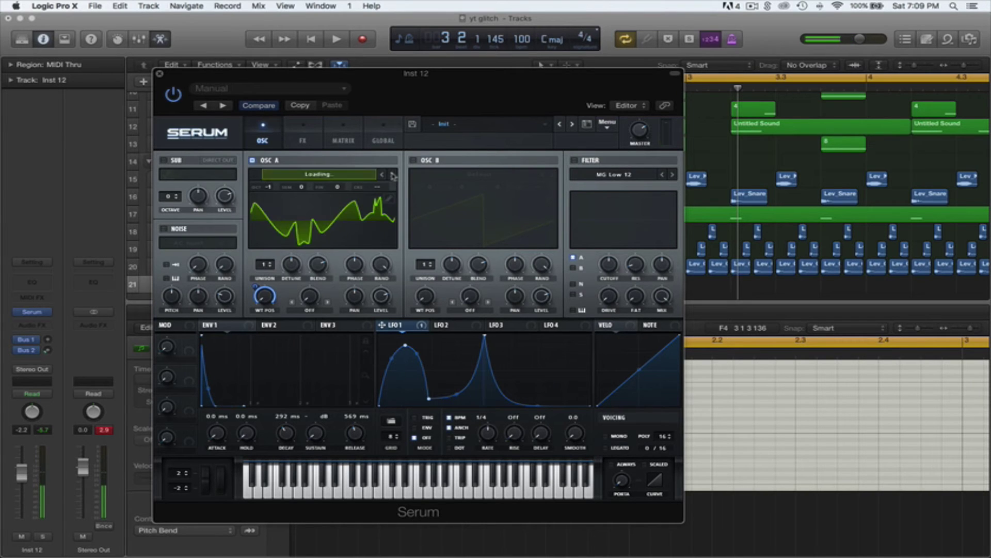
Step: Set oscillator A's warp mode to Mirror with LFO 1 modulating the warp amount, and set its octave to 0
click(313, 309)
click(407, 357)
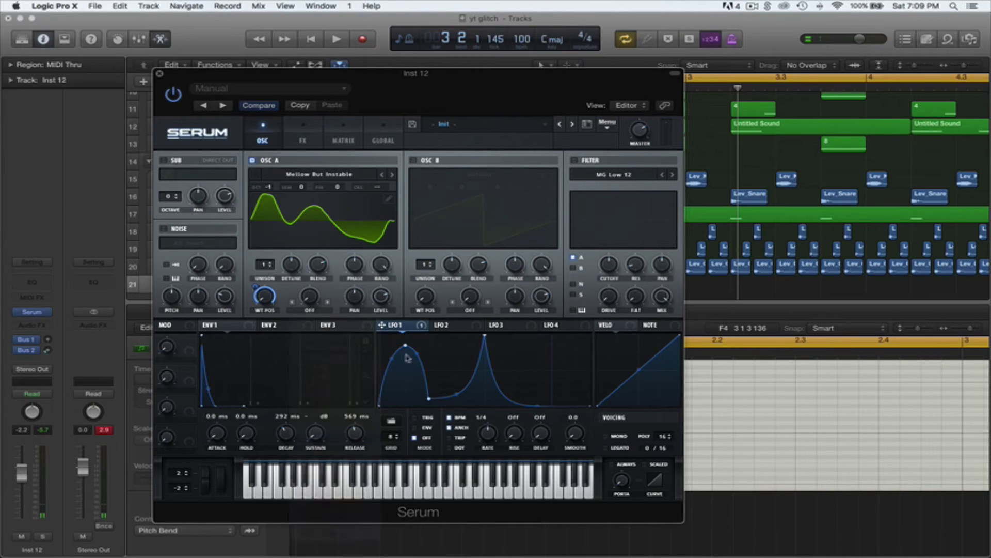
drag(382, 325, 309, 296)
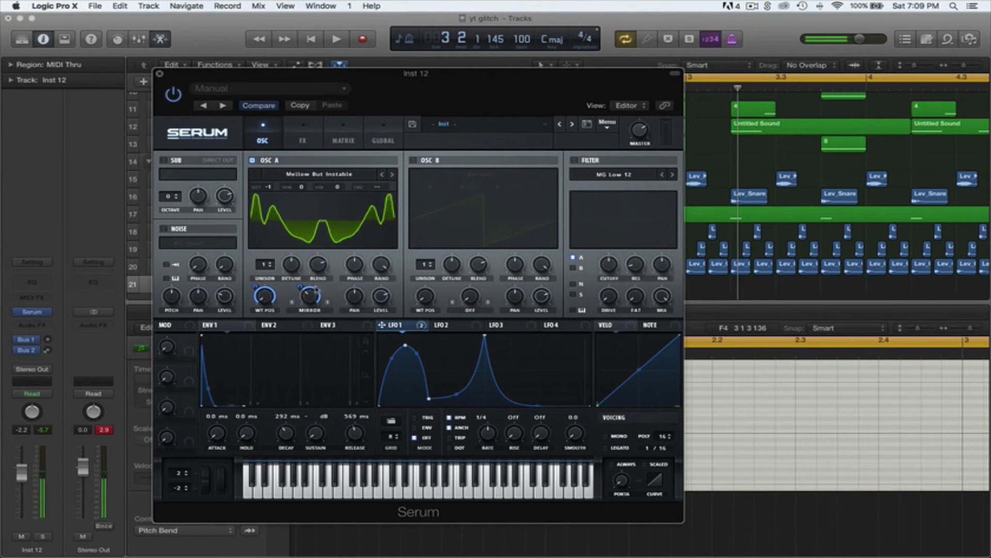
double_click(271, 186)
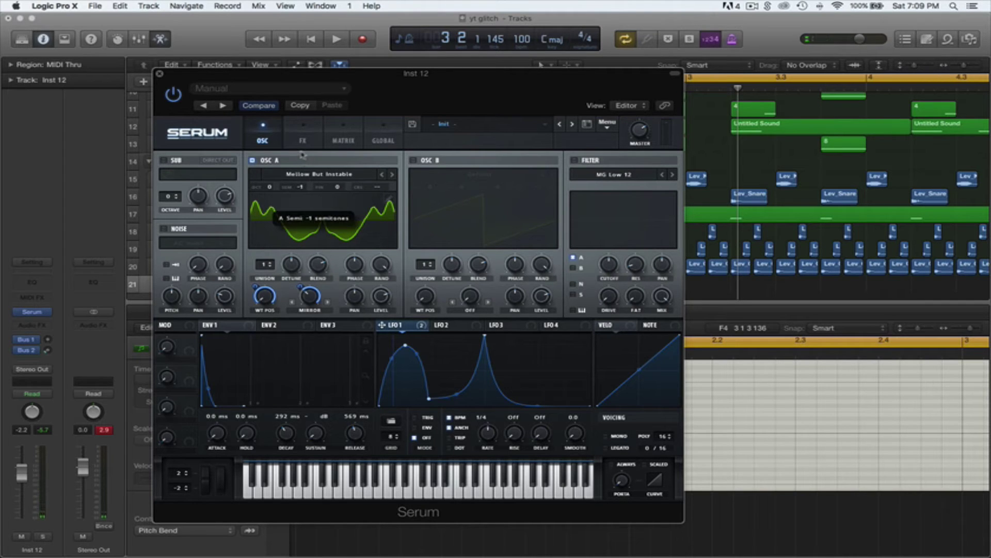
Step: Turn on oscillator B with the Acid wavetable and Bend - warp, modulating its wavetable position and warp amount with LFO 1
click(432, 165)
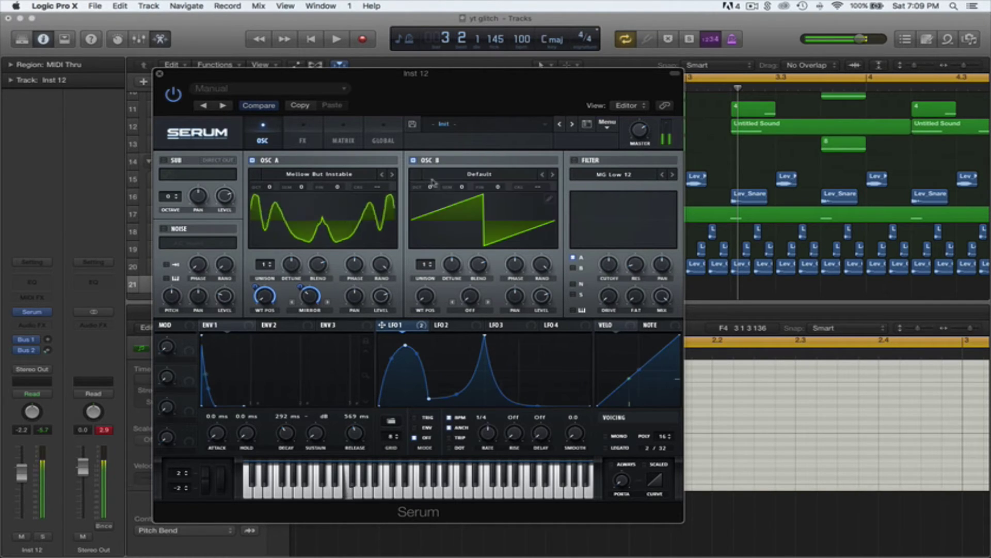
click(552, 177)
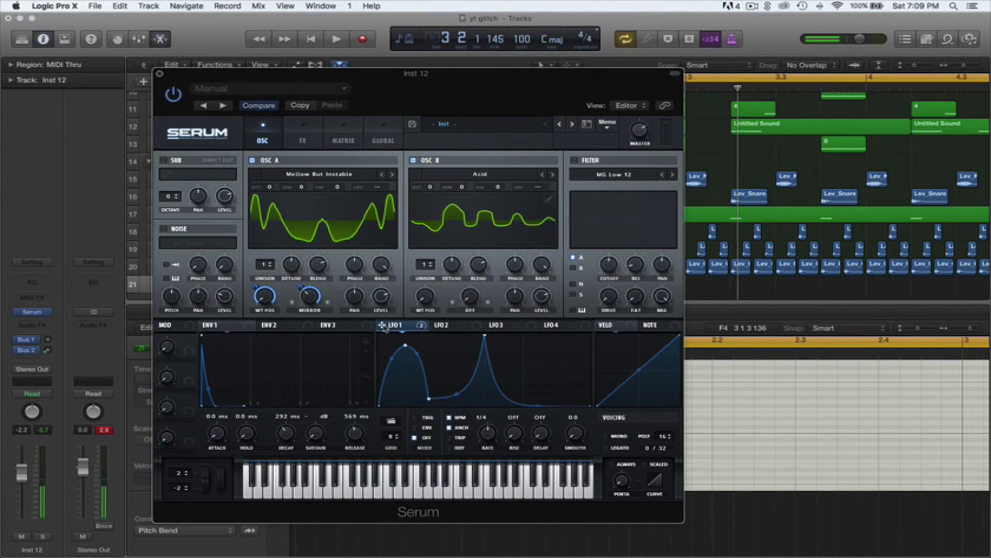
drag(383, 326, 426, 297)
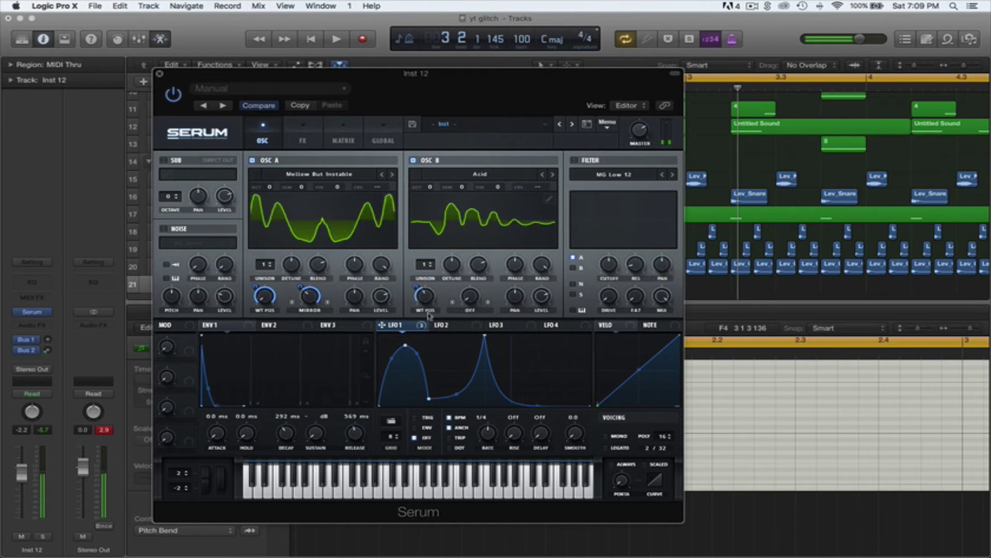
click(488, 302)
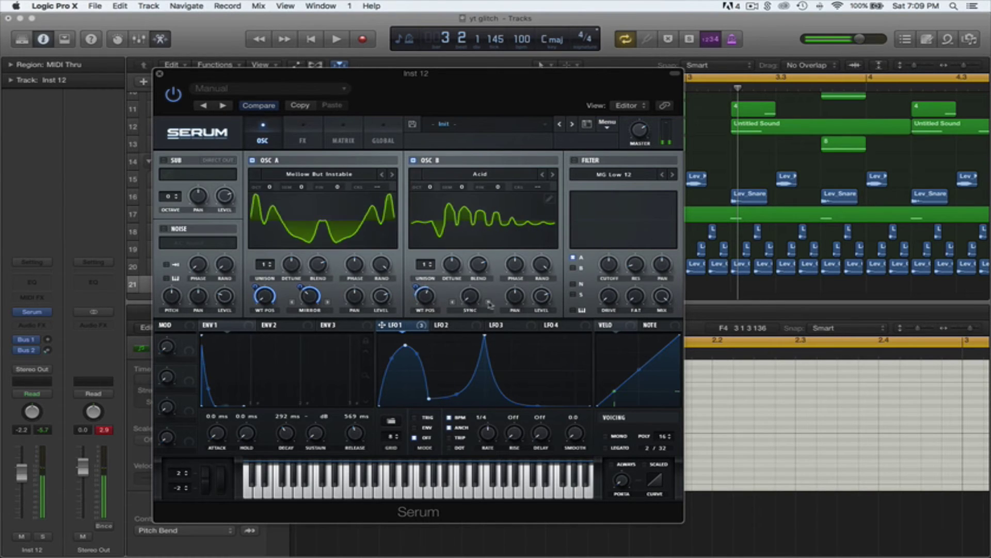
click(488, 302)
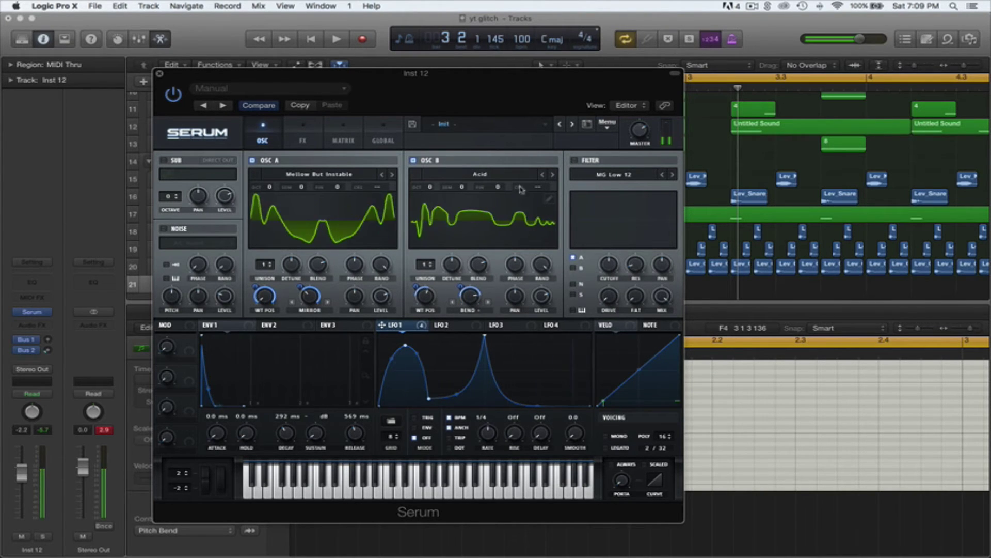
Step: Turn on Serum's Hyper/Dimension, Chorus, Delay and Reverb effects for the Inst 12 sound
click(301, 141)
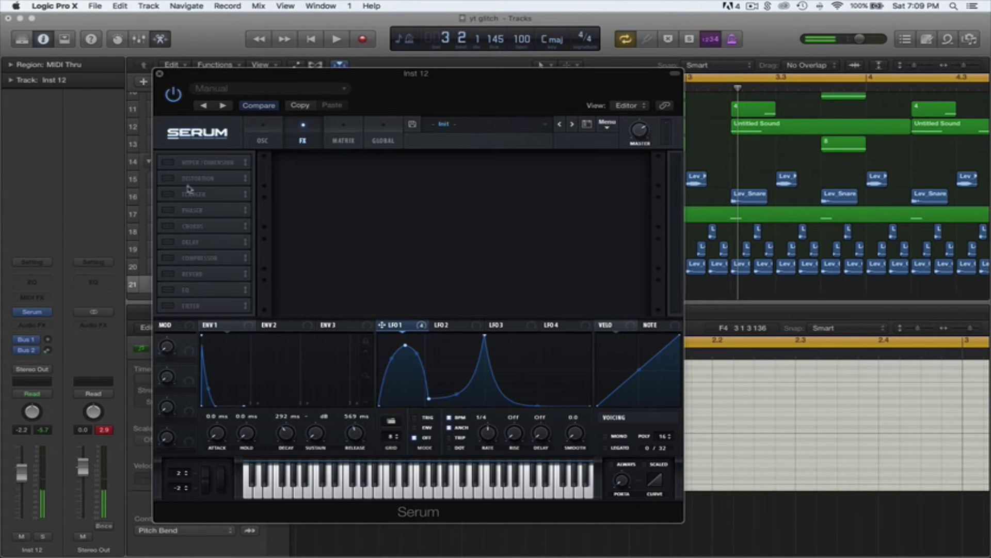
click(167, 162)
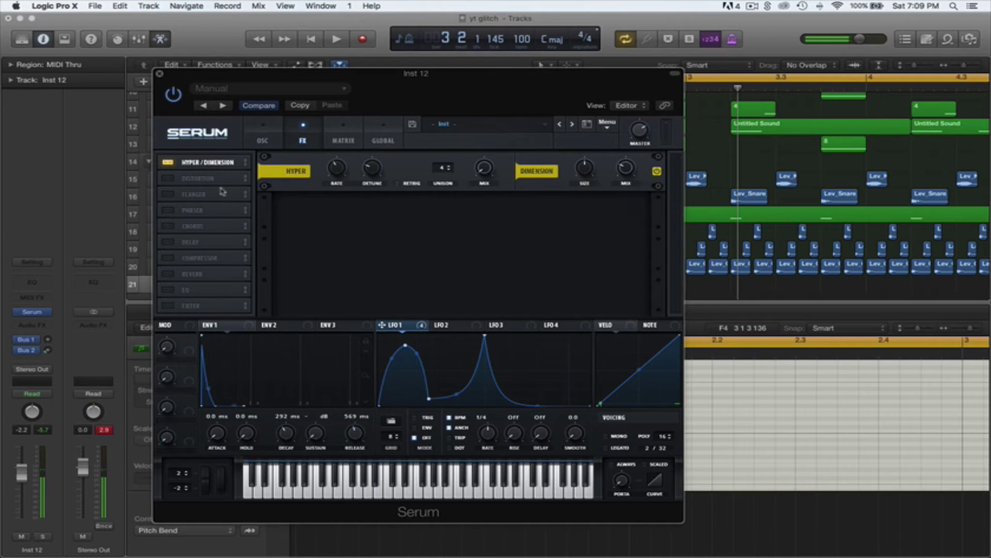
click(167, 226)
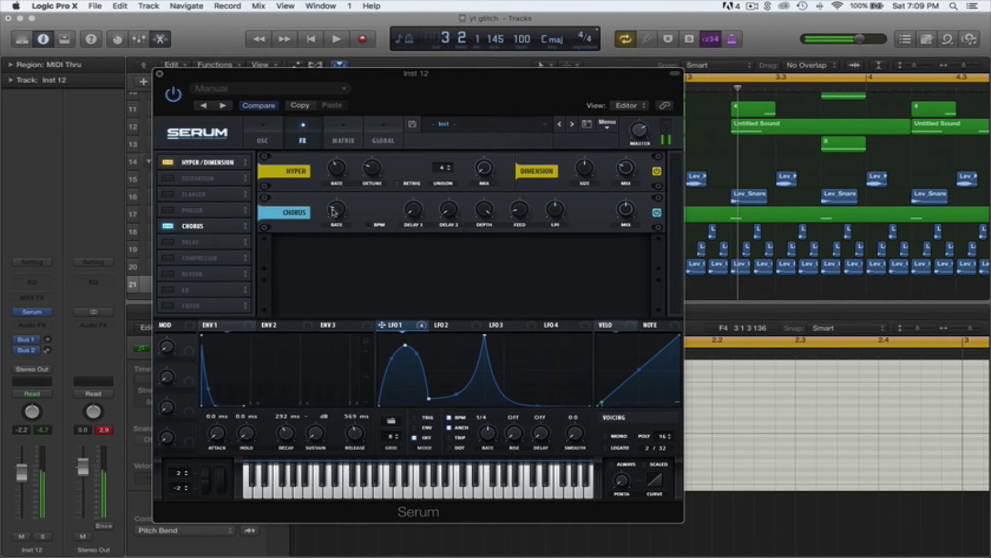
click(187, 244)
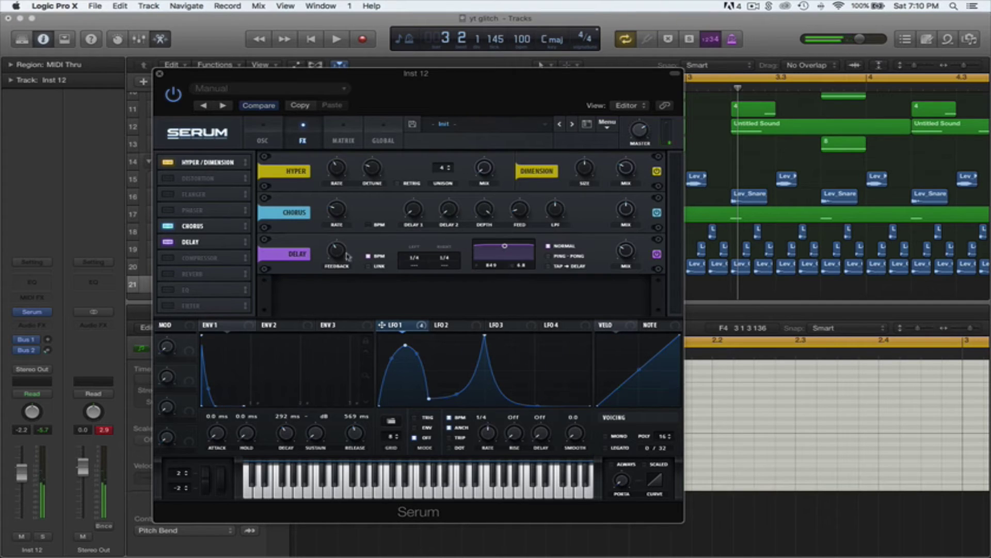
click(168, 273)
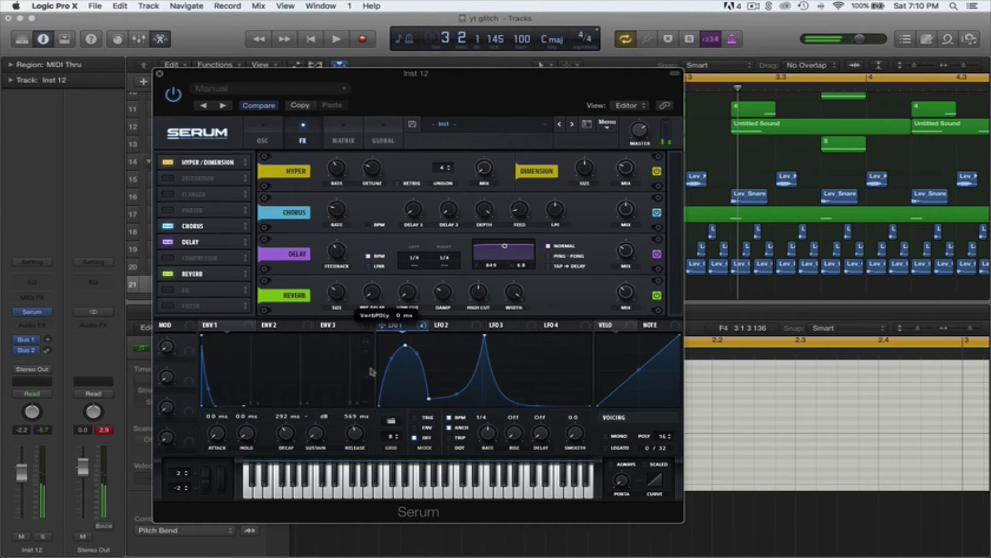
Step: Turn on the Compressor effect in multiband mode and raise its gain
click(170, 258)
click(512, 308)
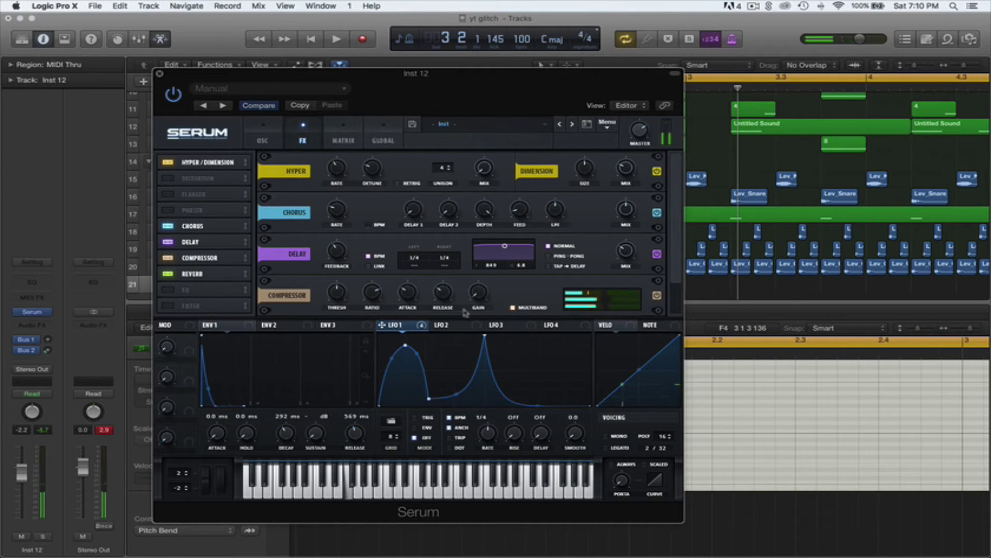
drag(476, 293, 477, 282)
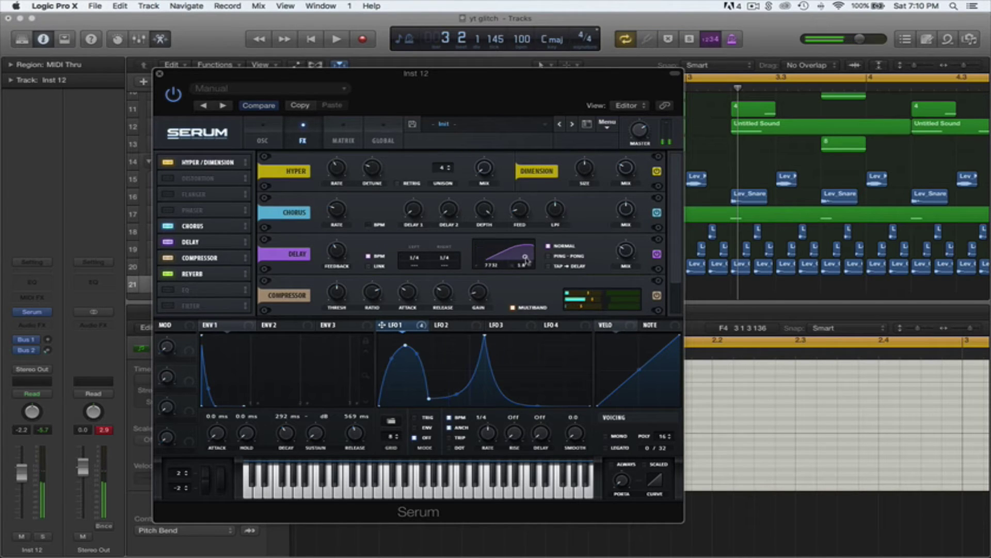
Step: Set Envelope 1's release to 0.0 ms and refine the delay, with its filter at 8241 and 1.8 and its mix adjusted
mouse_move(337, 266)
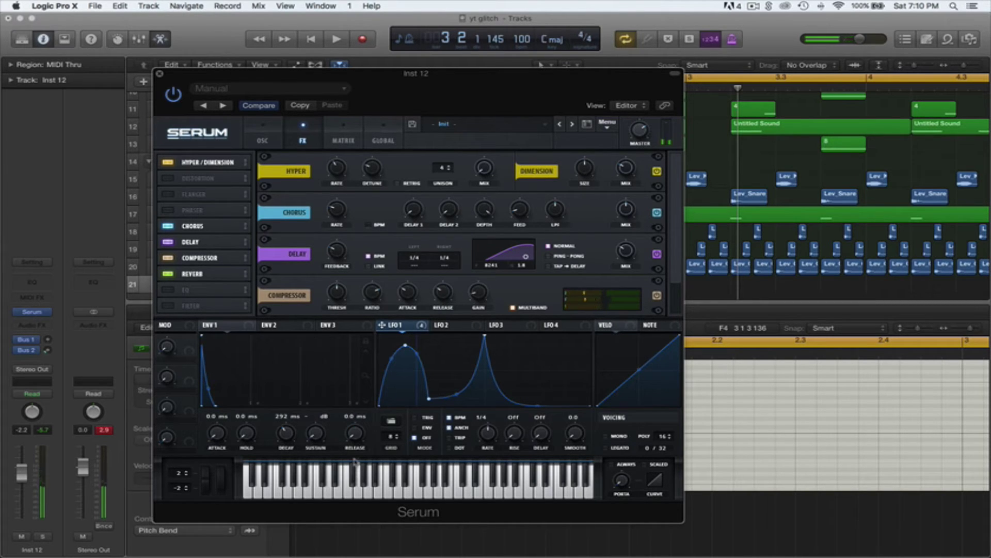
click(166, 242)
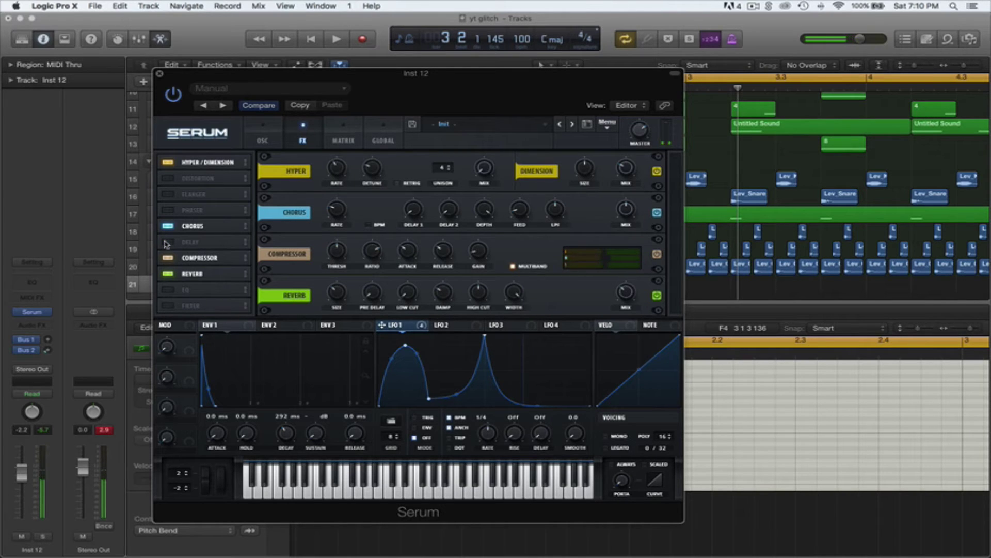
click(167, 242)
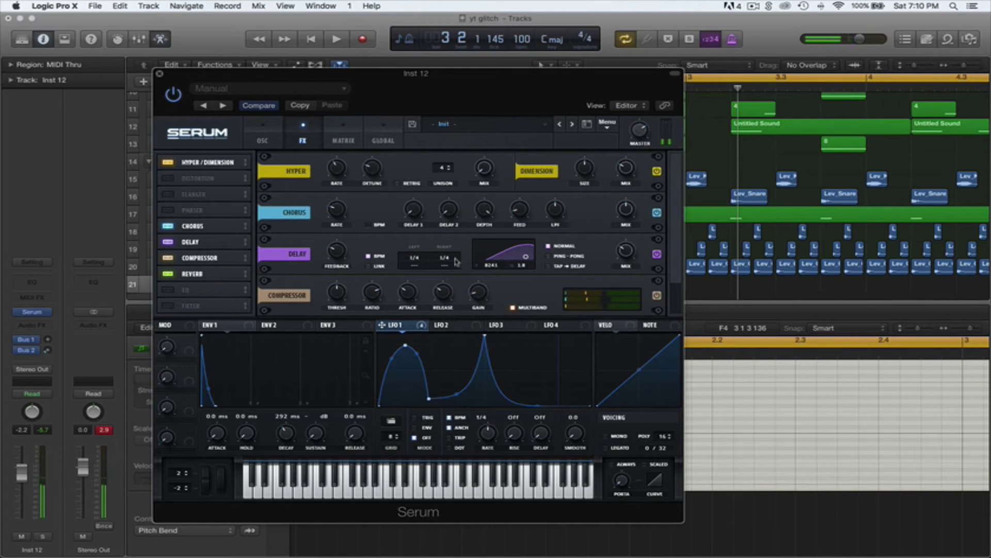
drag(631, 253, 628, 276)
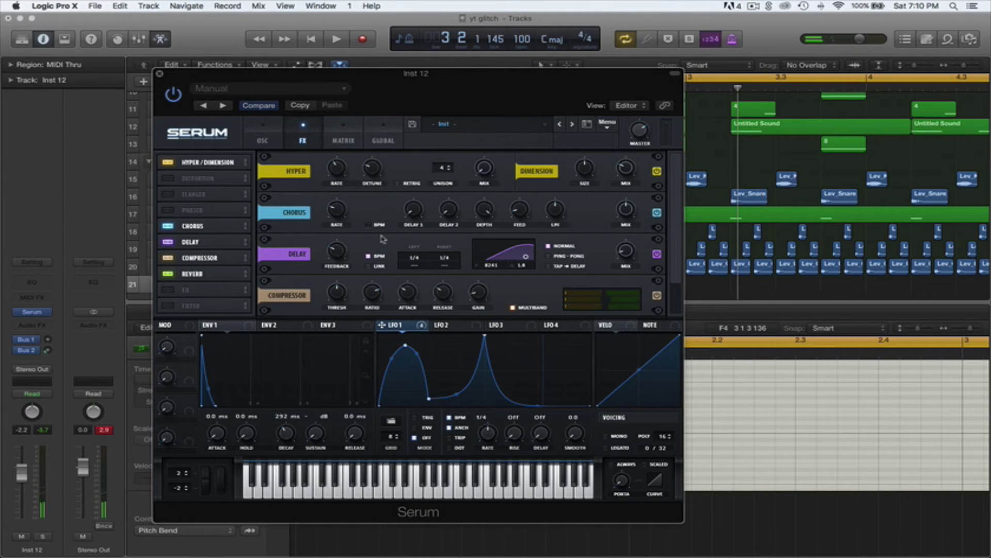
Step: Audition the sound over the loop, close Serum and record a MIDI part on Inst 12 across the four bars
key(space)
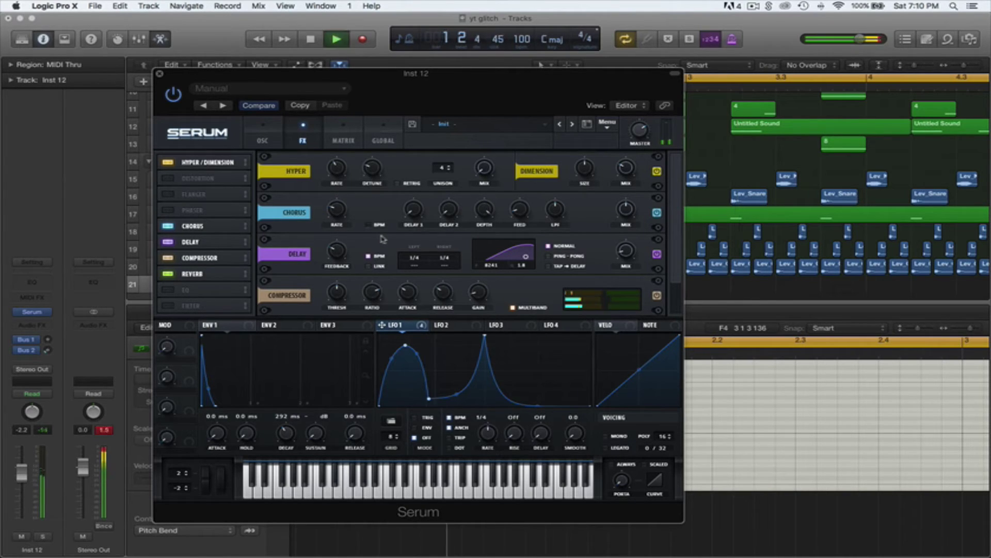
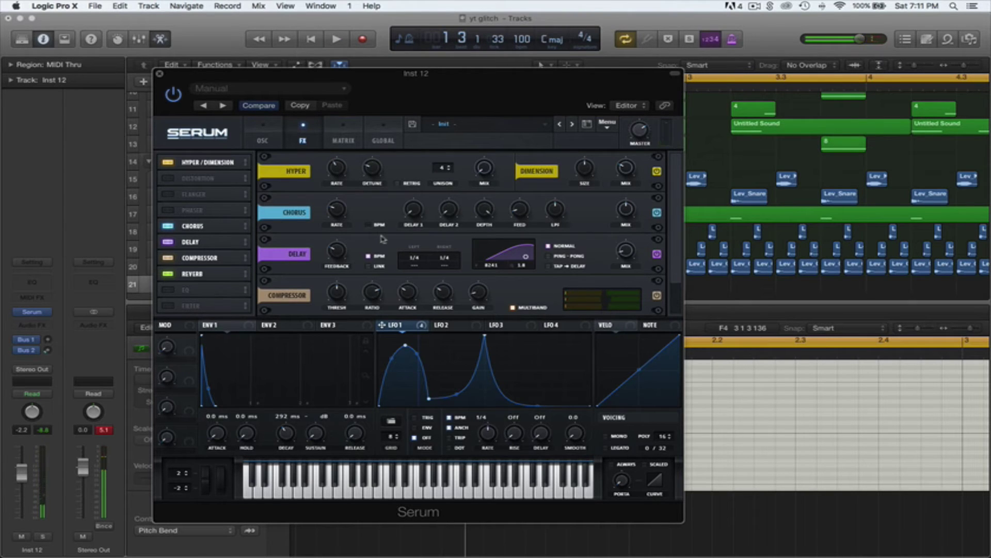
click(160, 72)
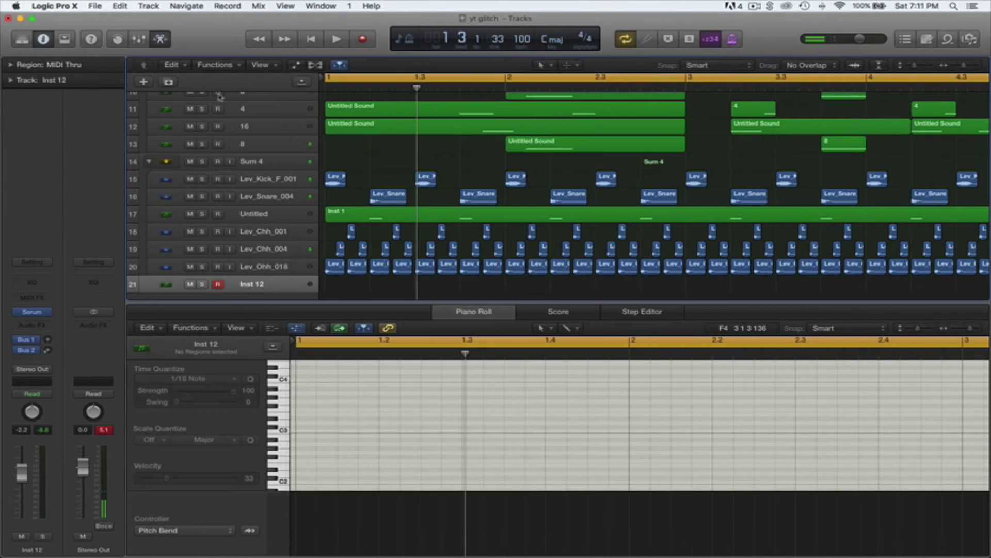
click(161, 39)
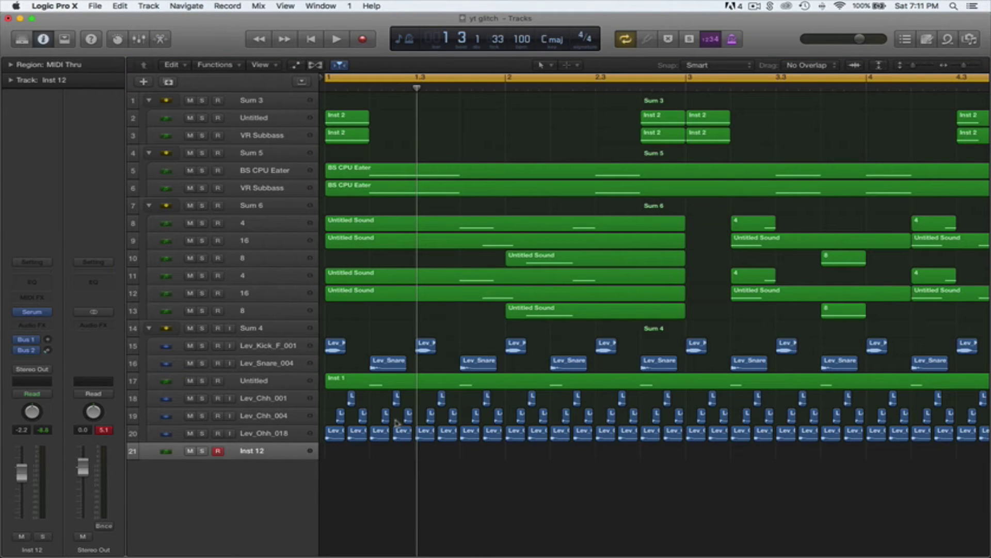
key(space)
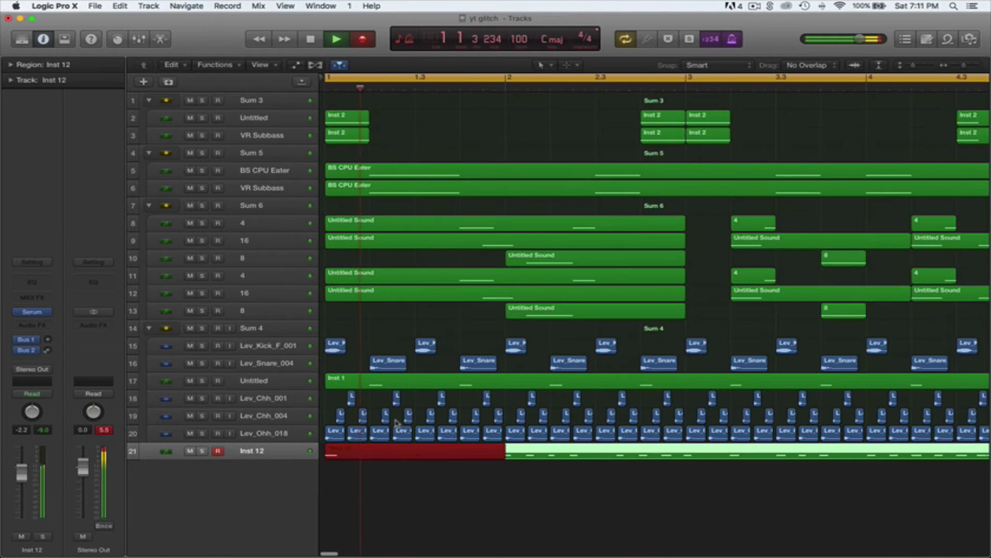
key(space)
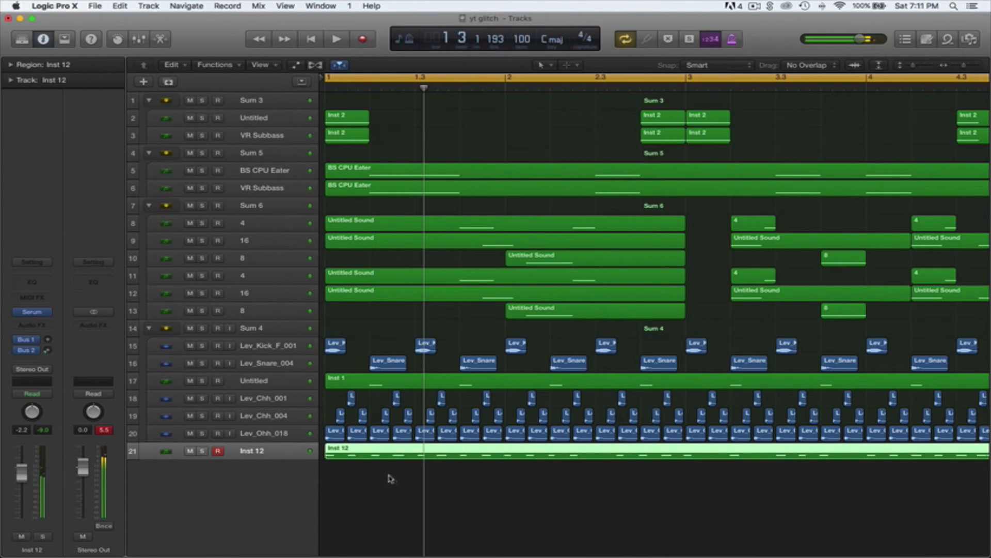
Step: Open the recorded Inst 12 region for note editing, solo the track and delete the overlapping F3 note at the region's start
double_click(372, 454)
click(201, 284)
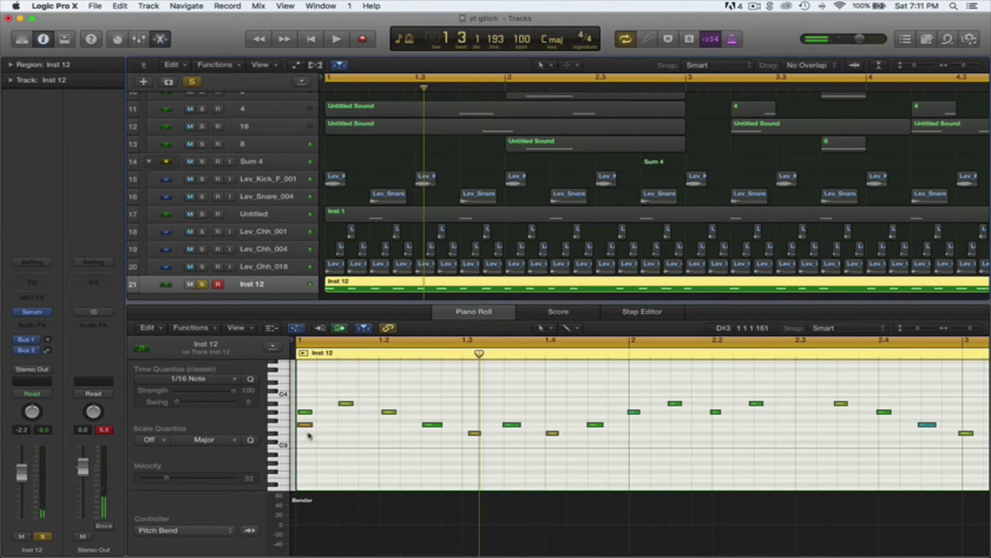
key(space)
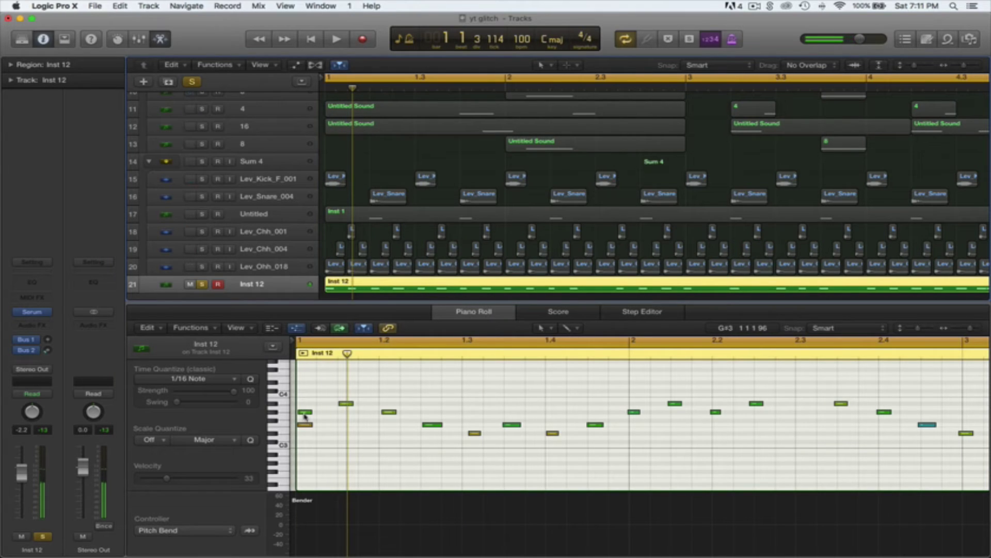
click(305, 424)
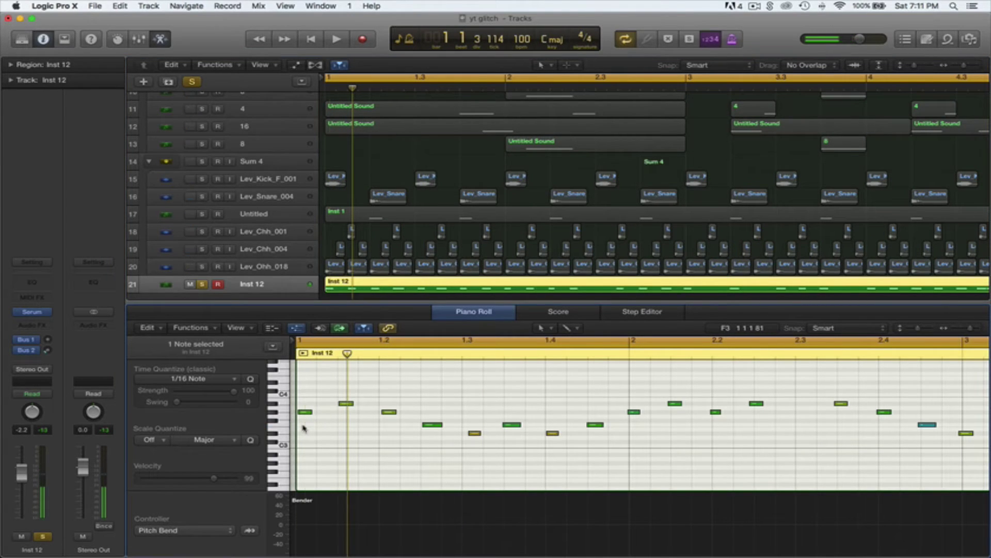
key(space)
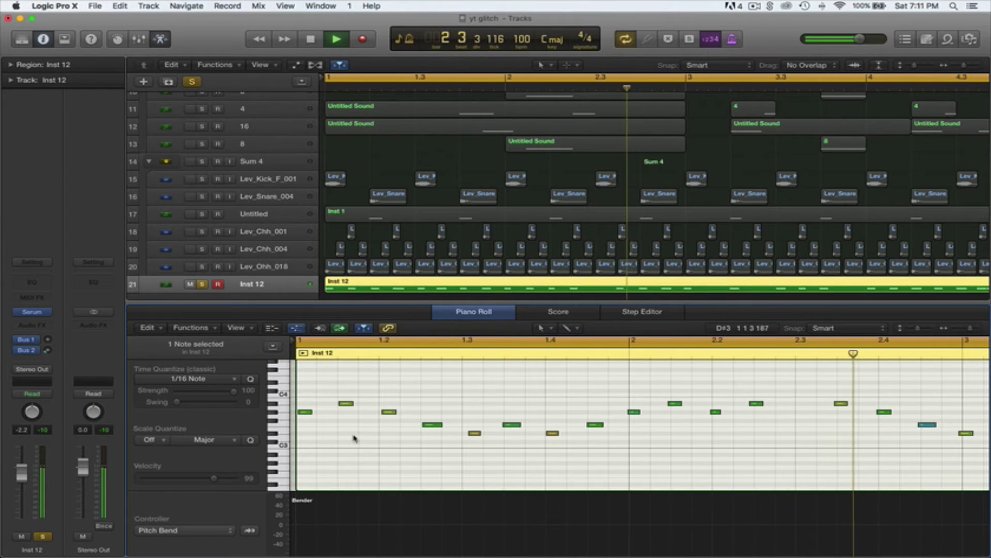
key(space)
Step: Play back the soloed part and nudge the note at bar 2 beat 3 slightly earlier
key(space)
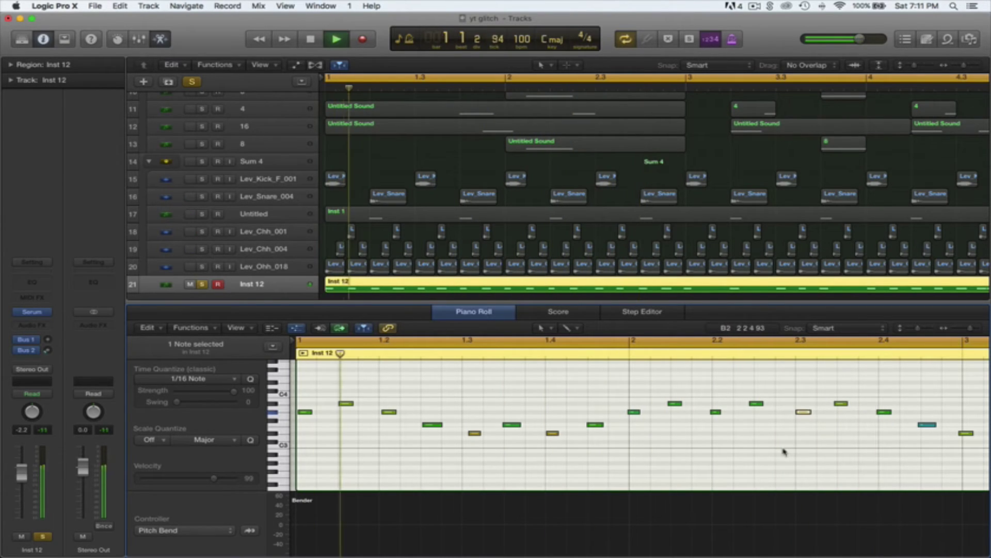
click(784, 450)
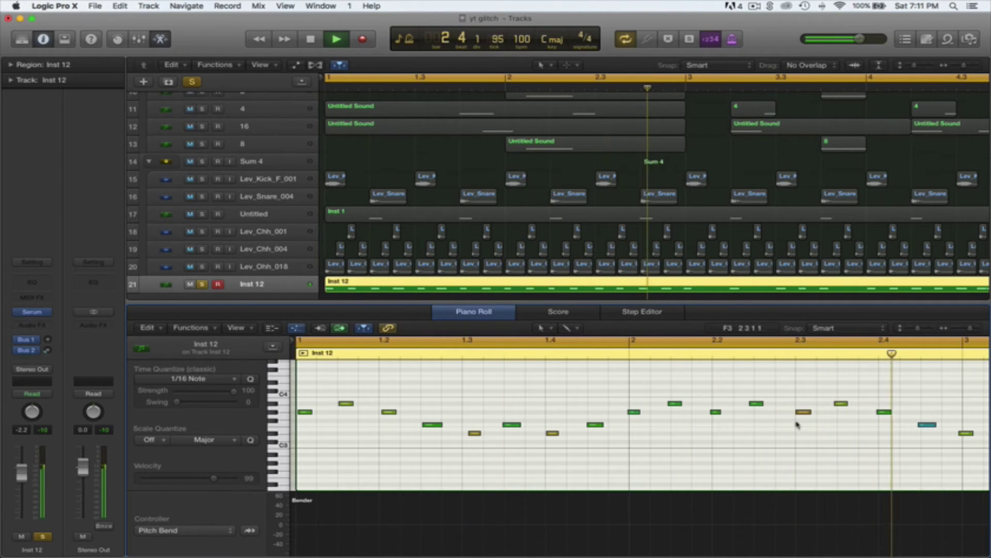
key(space)
drag(803, 412, 798, 413)
key(space)
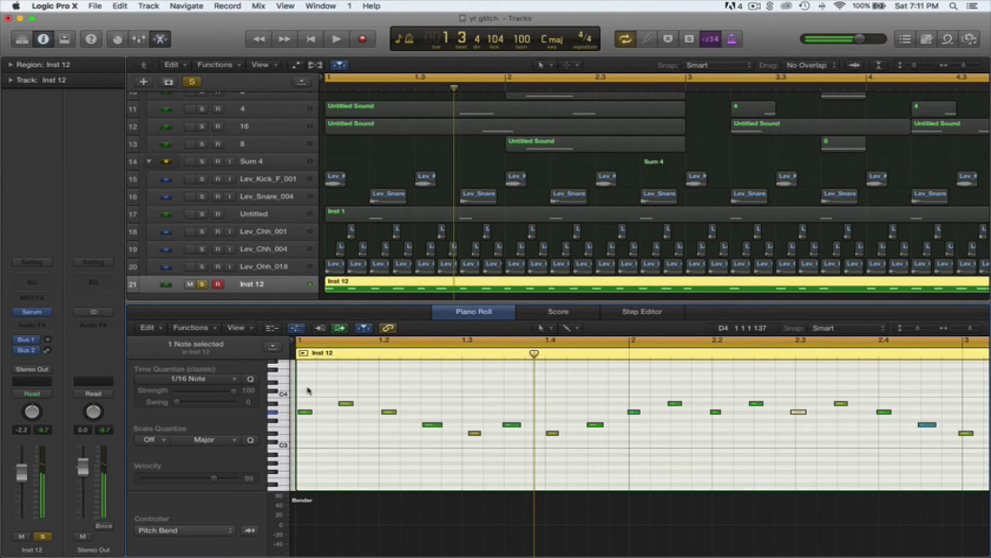
Step: Select all notes in the Inst 12 region, quantize them to 1/16 notes and play the part
drag(308, 391, 933, 466)
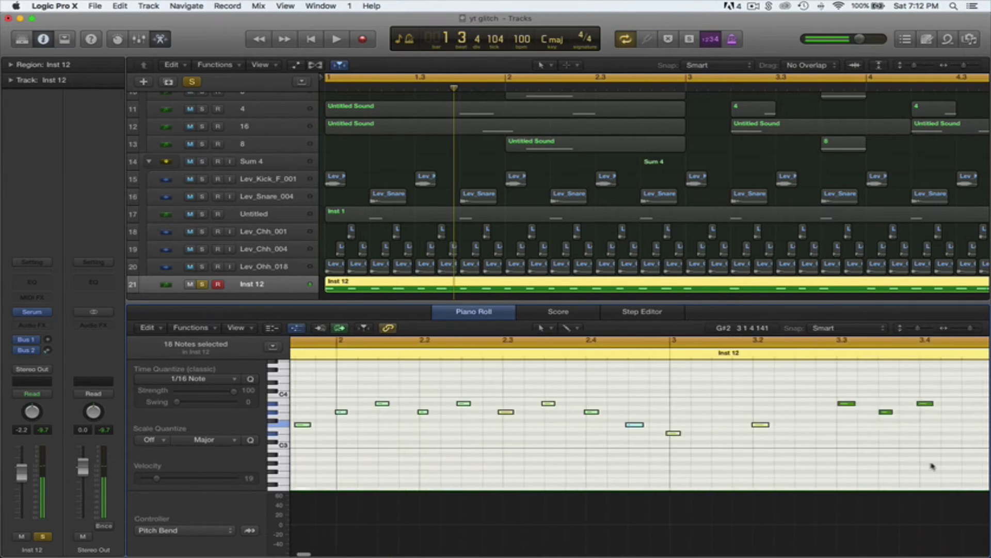
scroll(799, 456, right, 5)
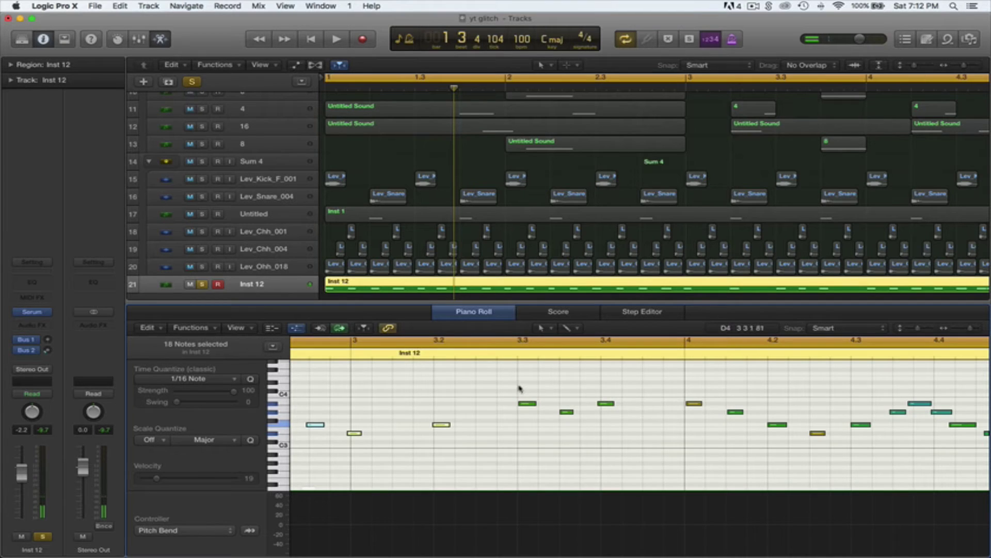
drag(519, 386, 984, 491)
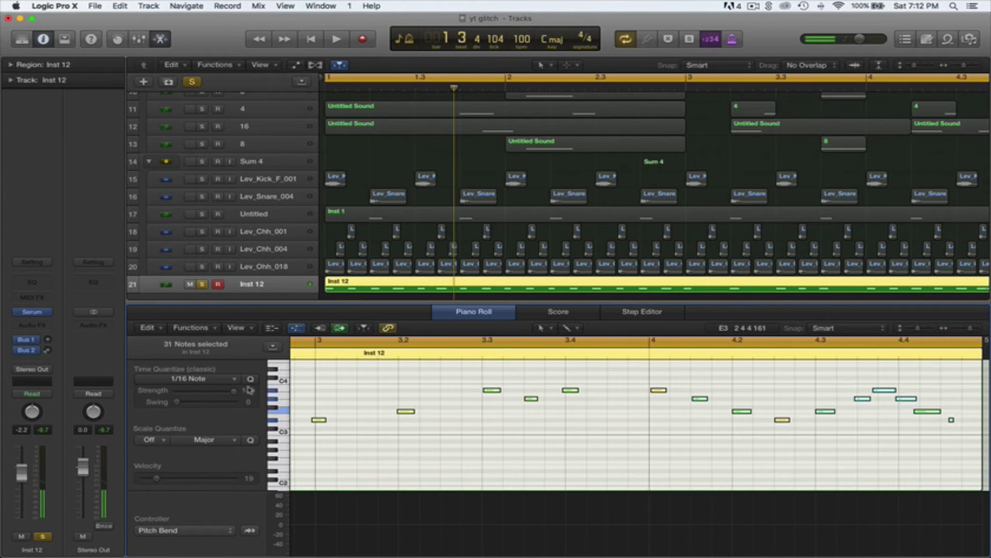
key(shift+space)
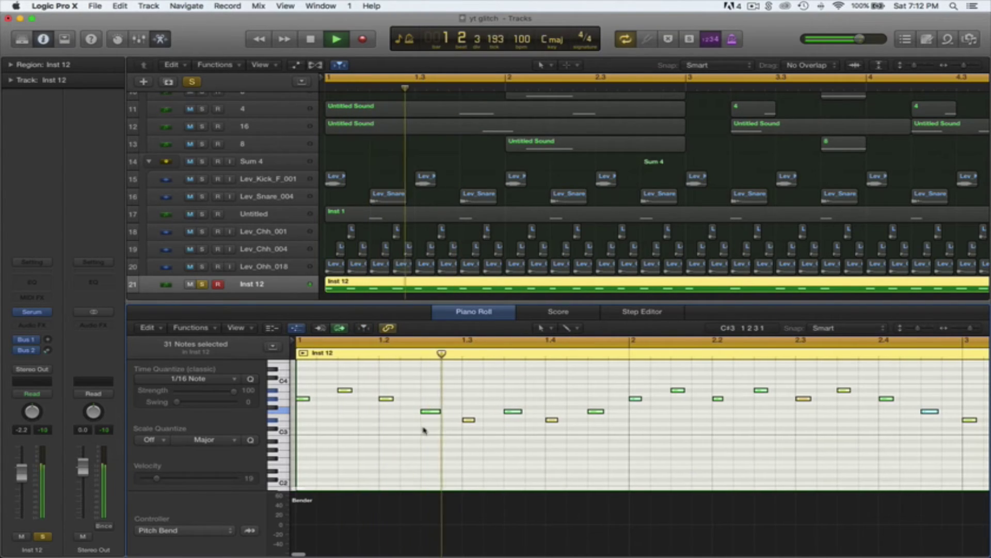
click(423, 430)
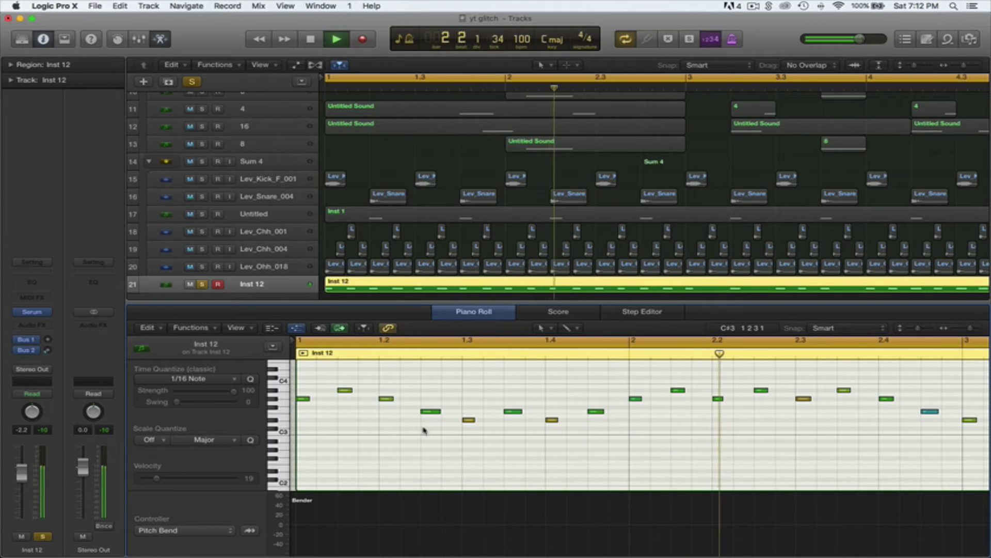
Step: Lower the note at bar 2 beat 3 to F3 and listen to the change
key(space)
drag(806, 402, 805, 415)
key(space)
click(692, 433)
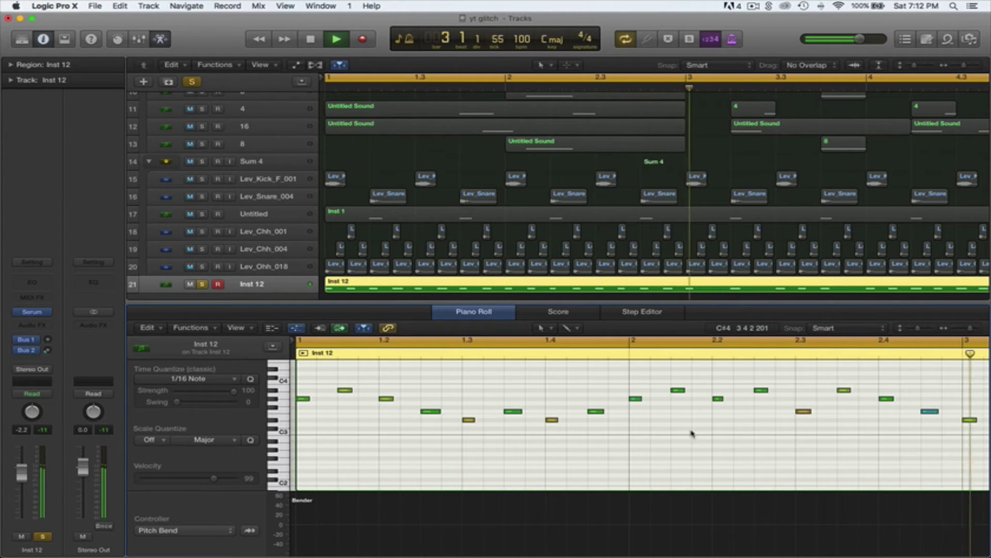
Step: Delete the F3 note at bar 2 beat 3 and listen through the rest of the region
click(462, 413)
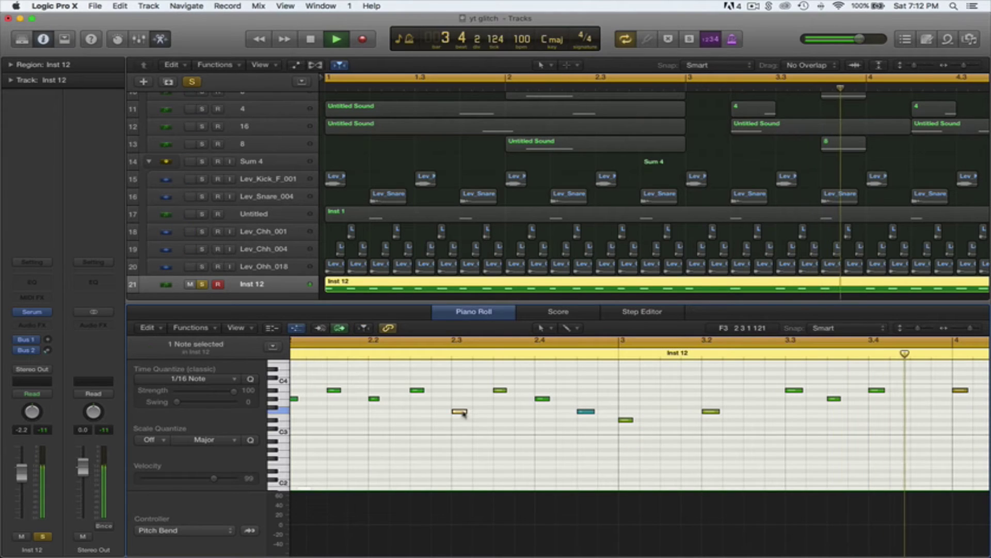
key(Delete)
scroll(542, 443, right, 5)
scroll(543, 444, right, 12)
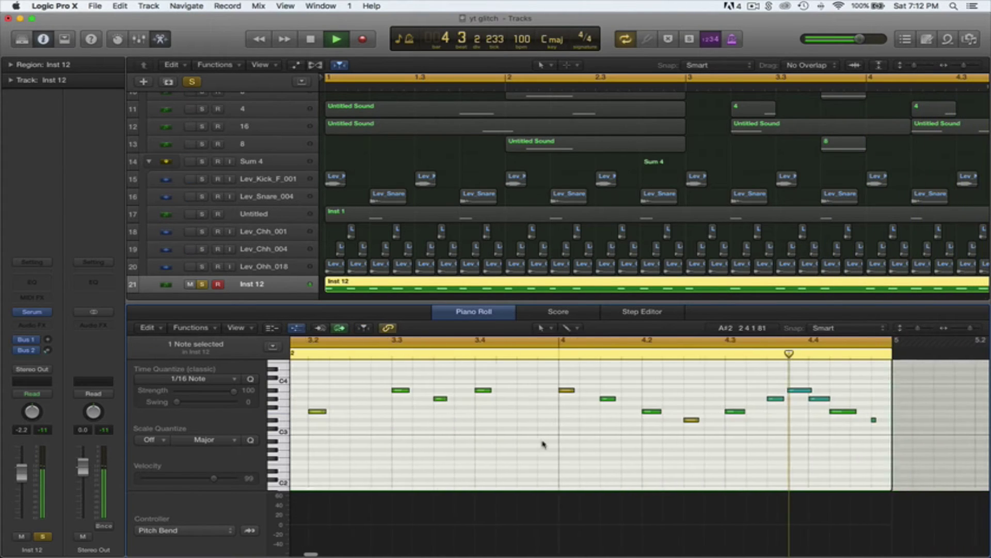
key(space)
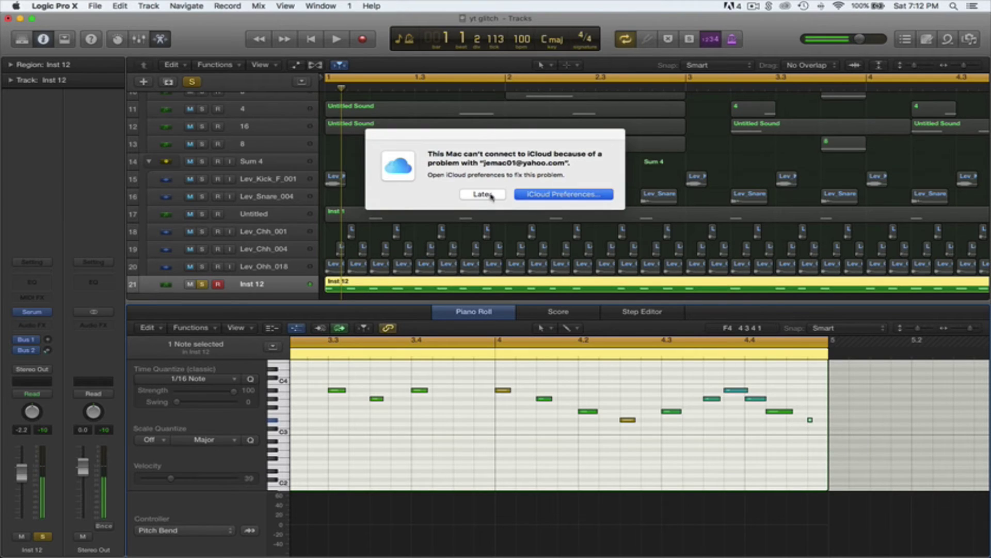
Step: Dismiss the iCloud alert, even out the notes' lengths to 0 0 1 0 and play the part back
click(484, 192)
click(810, 420)
mouse_move(811, 420)
mouse_down()
mouse_move(823, 422)
mouse_move(797, 422)
mouse_up()
drag(797, 423, 797, 423)
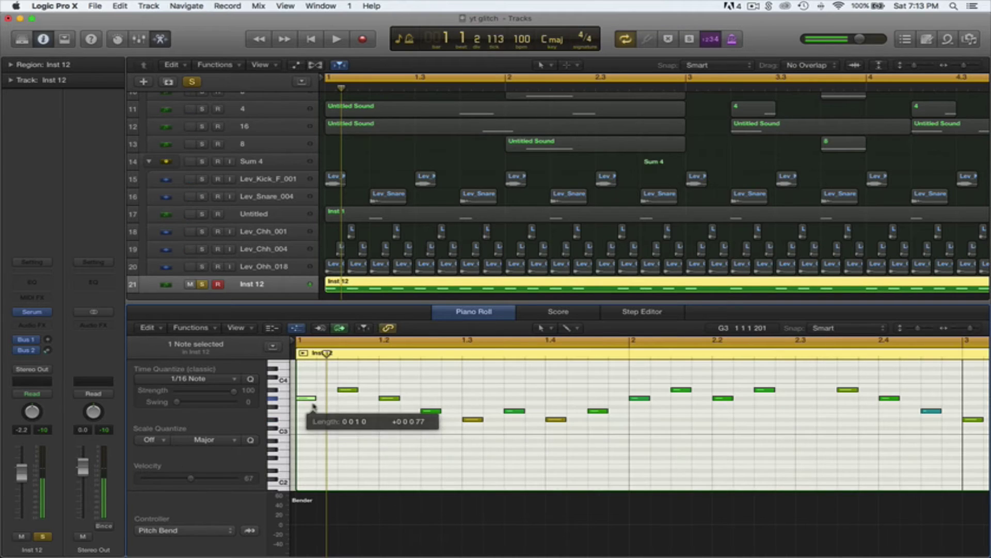
drag(313, 402, 314, 401)
key(space)
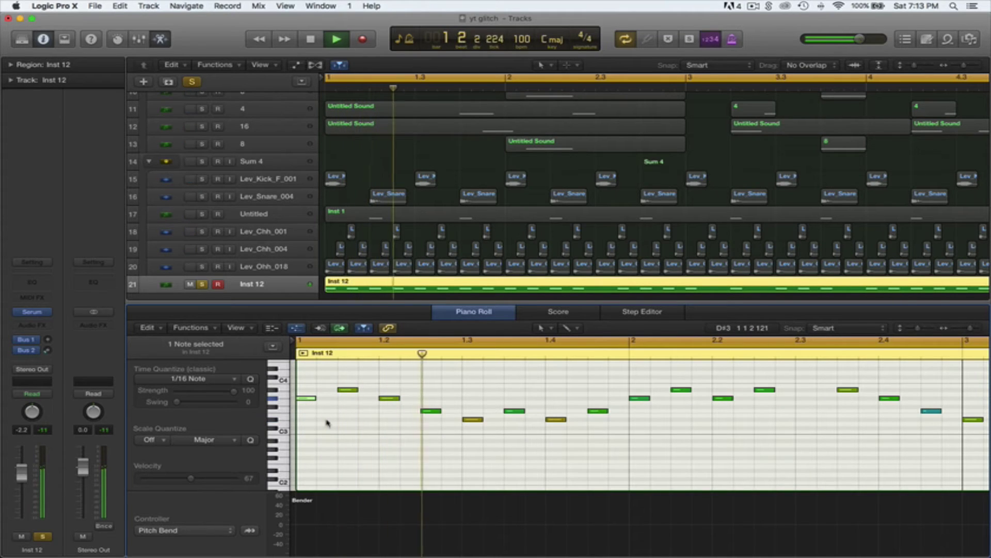
Step: Lower the first note of the Inst 12 region to F3 and play the part
click(373, 437)
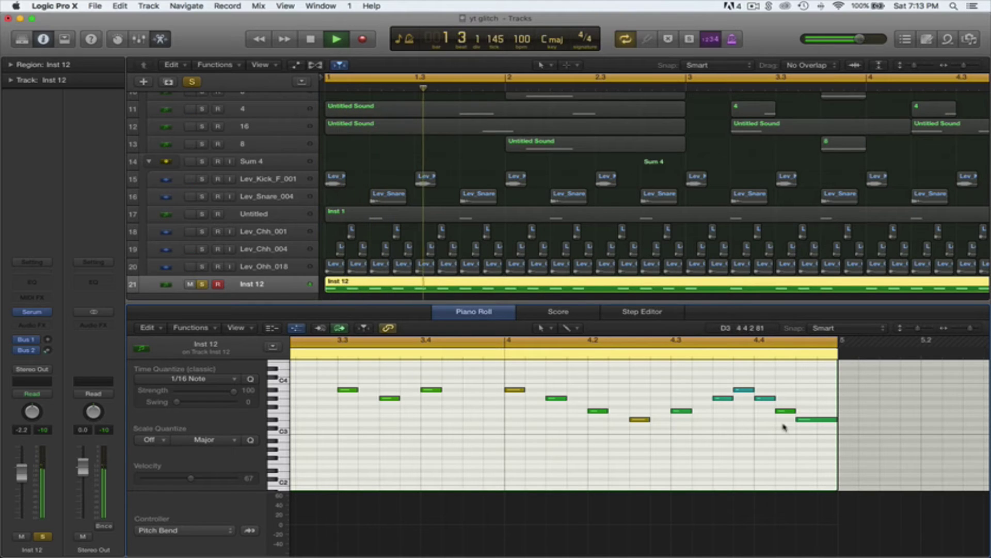
key(space)
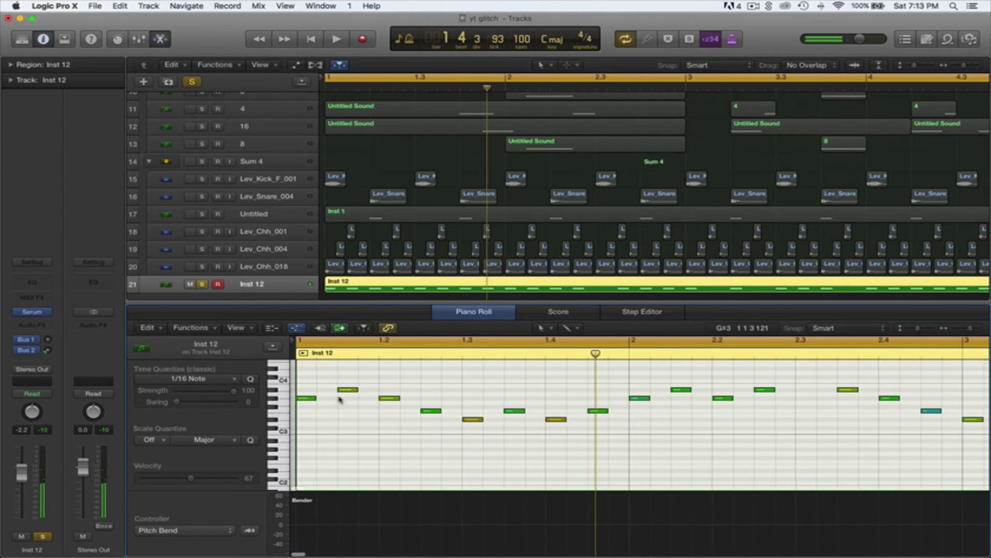
drag(306, 399, 304, 414)
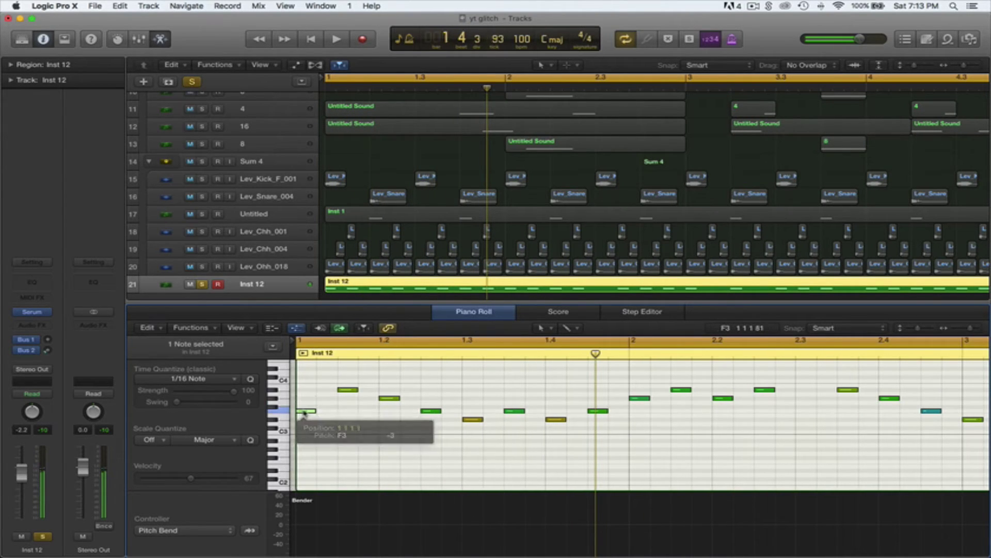
key(space)
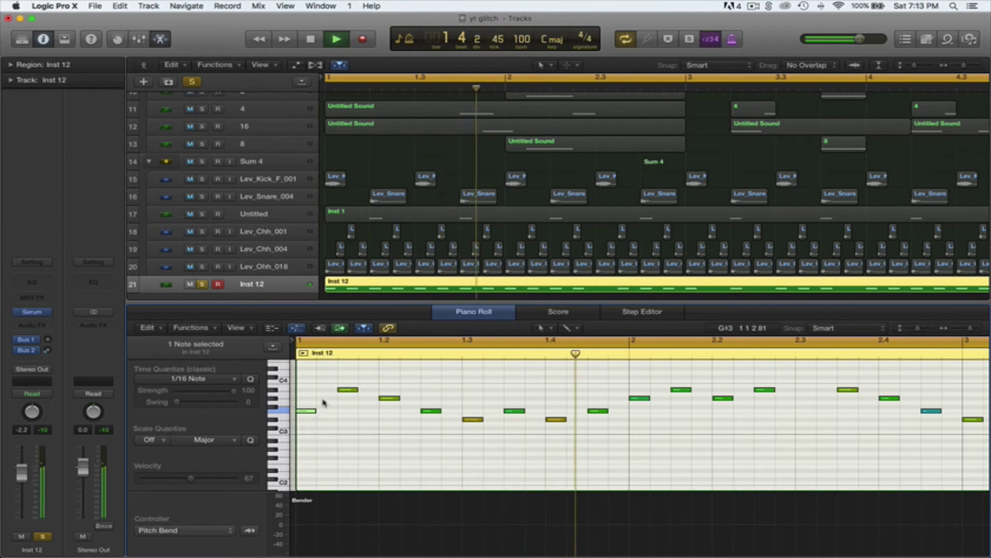
Step: Add a sixteenth-length G#3 note at 1 1 2, right after the first note, and listen to it
super+click(321, 398)
key(space)
key(space)
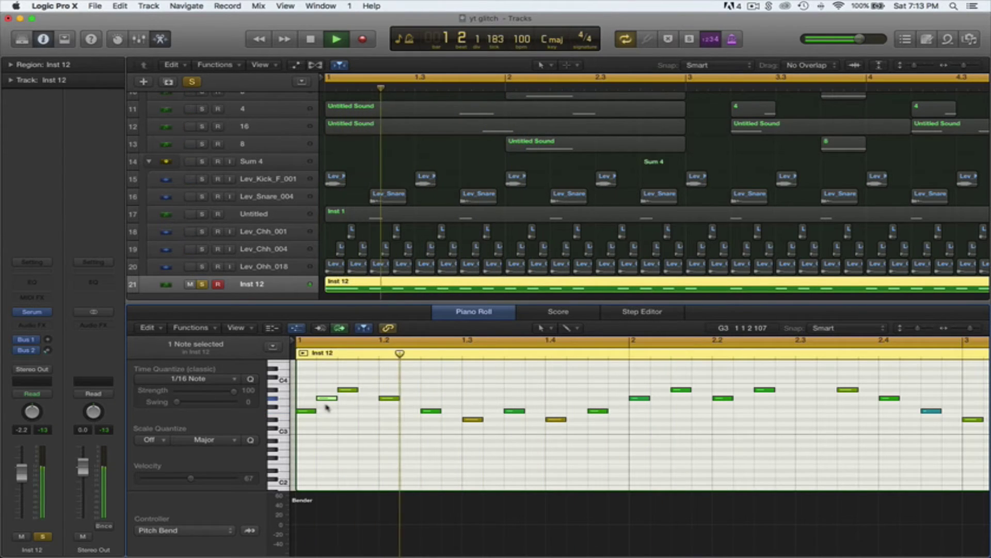
key(space)
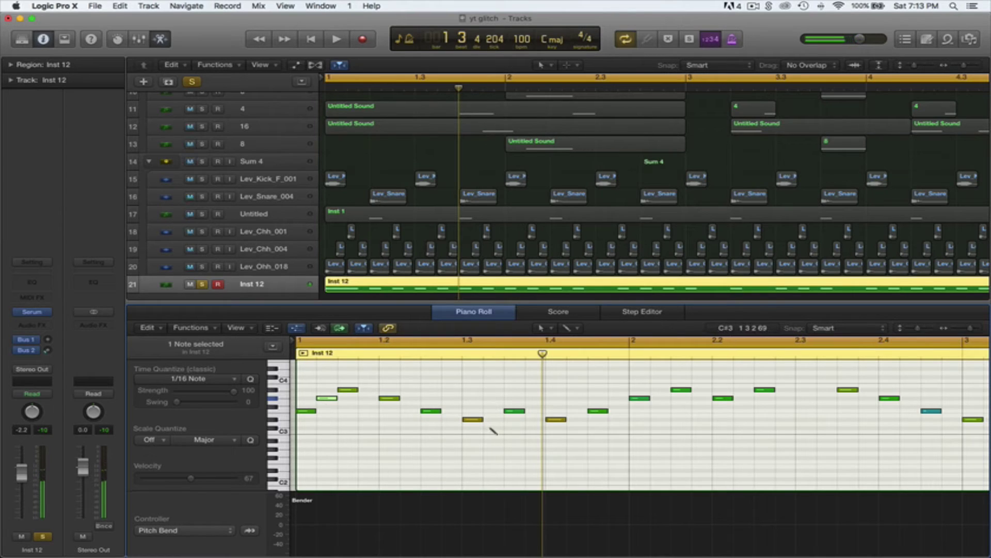
Step: Add sixteenth-length notes at C3 on 1 3 2 and 2 2 4, D#3 on 2 3 1 and F3 on 2 3 2, listening in between
super+click(486, 431)
key(space)
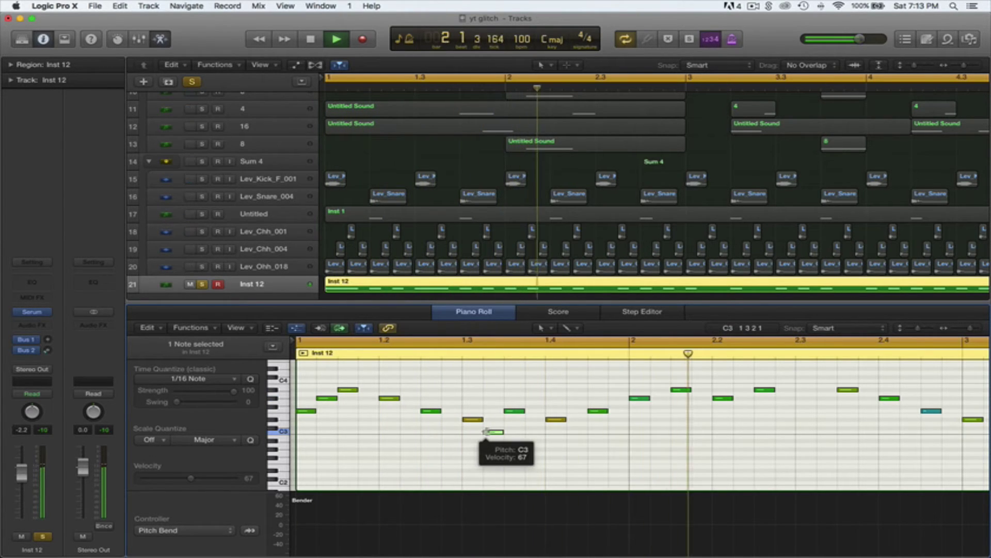
key(space)
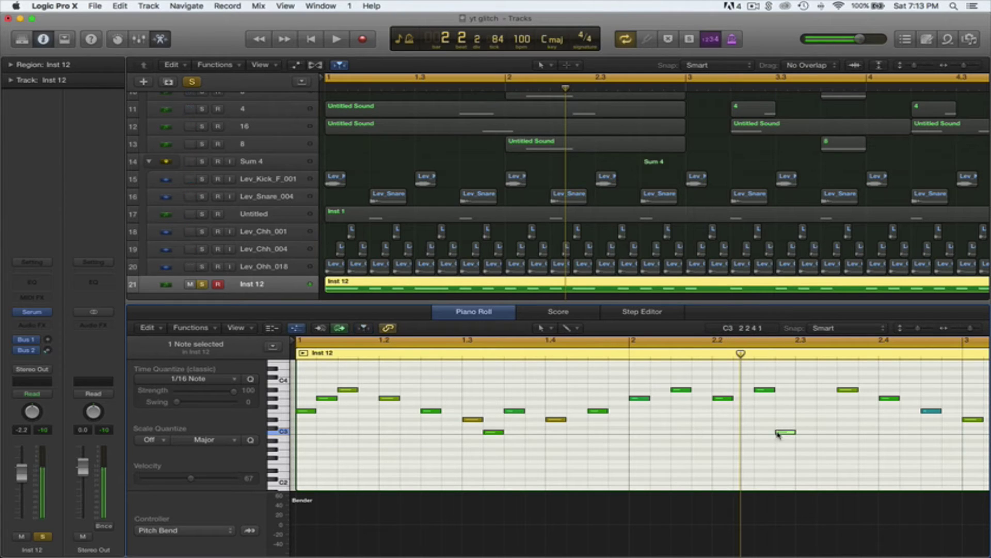
key(space)
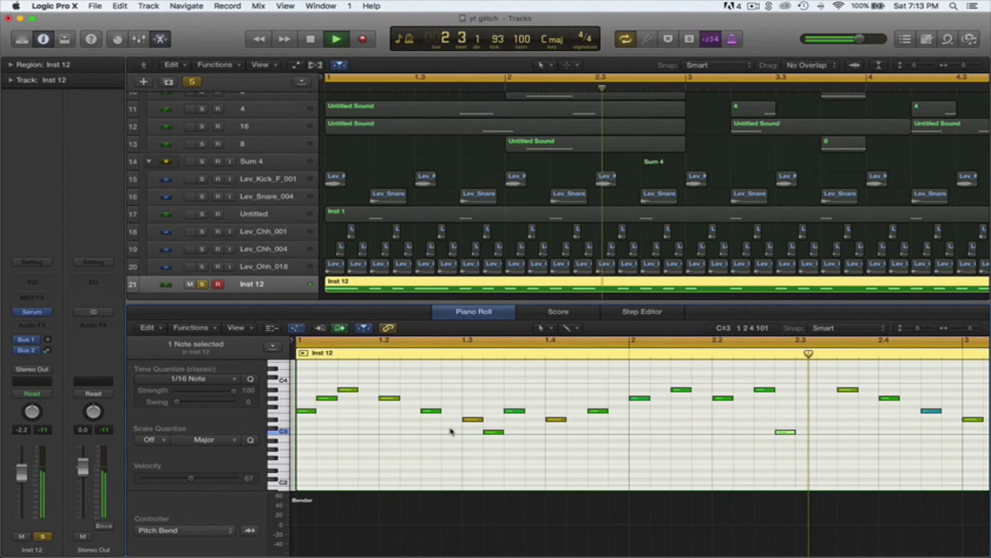
key(space)
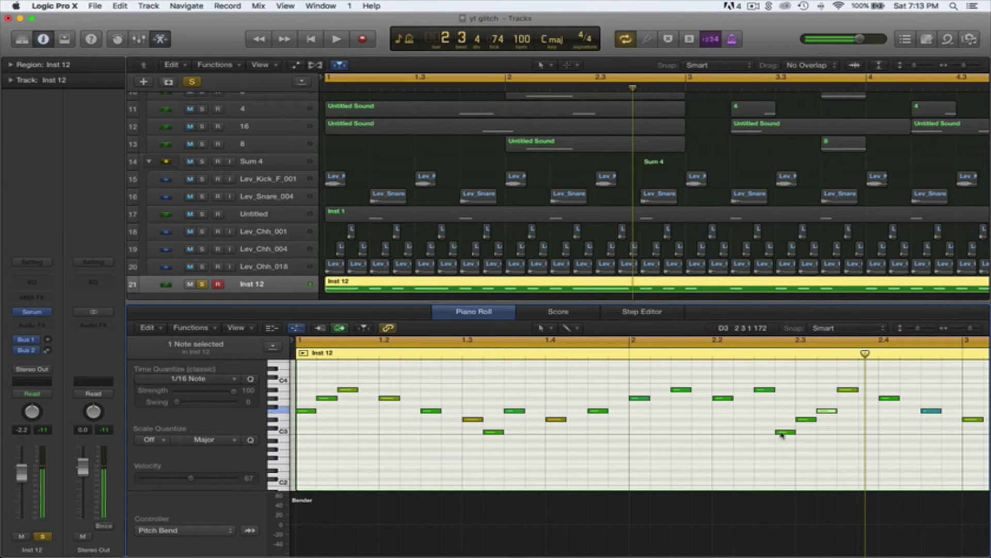
key(space)
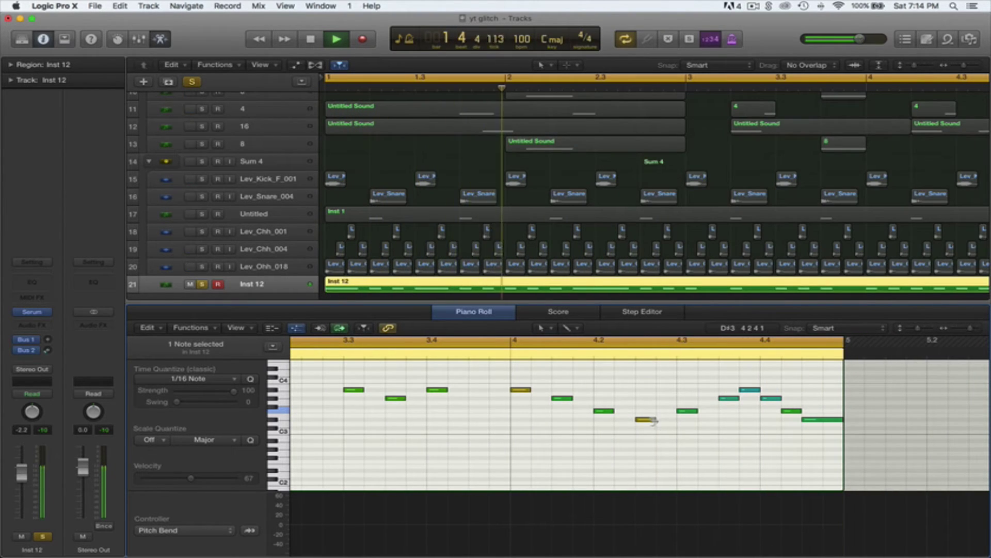
Step: Lengthen the notes on beats 1, 2 and 4 of bar 3 to eighth notes
drag(443, 390, 466, 392)
scroll(467, 393, left, 5)
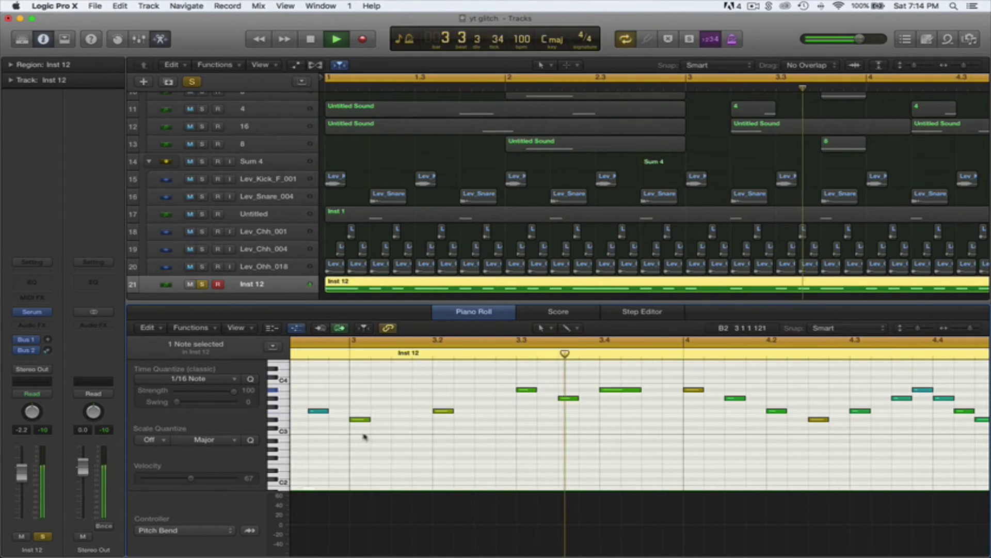
drag(360, 435, 473, 417)
click(463, 422)
scroll(463, 422, left, 8)
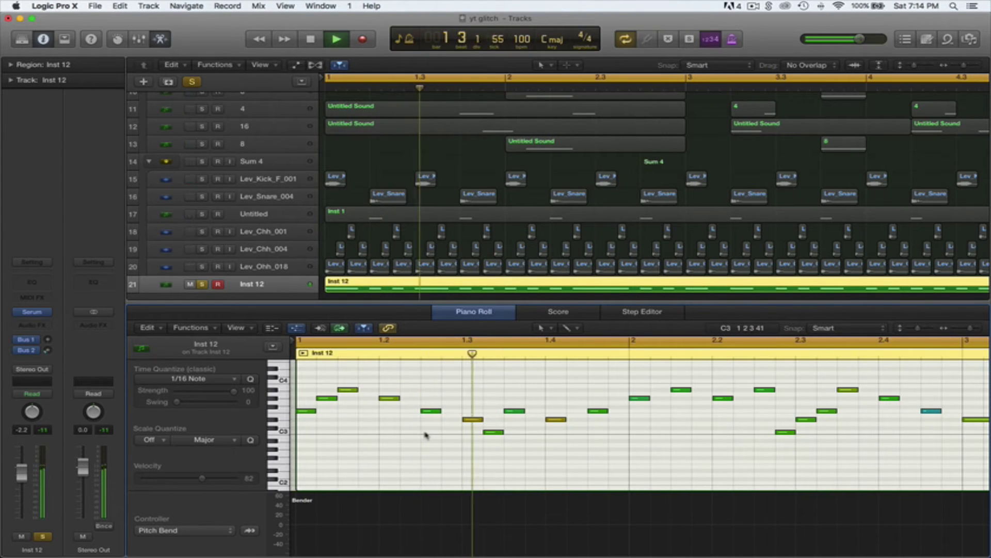
Step: Raise the note at bar 1 beat 4 to G#3 and play the part
key(space)
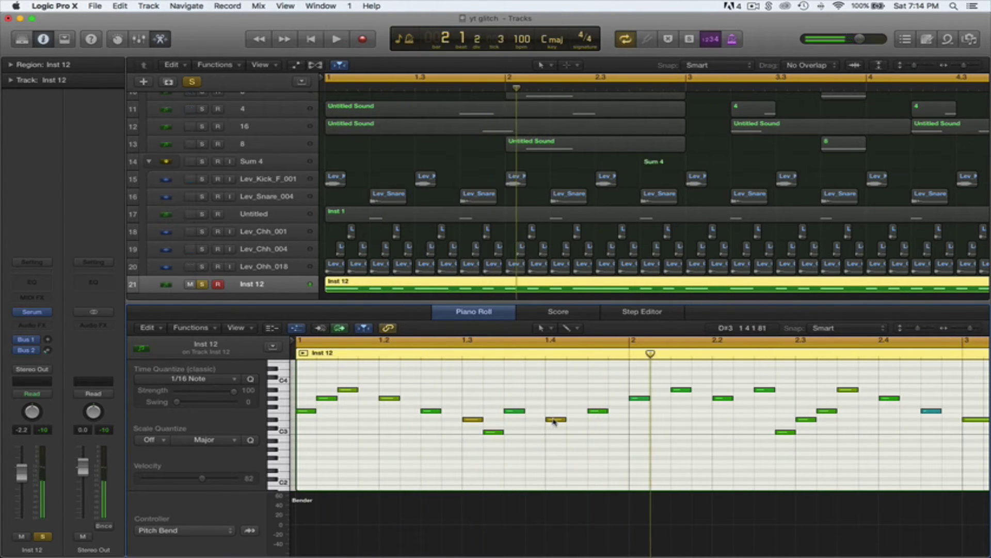
drag(554, 421, 554, 398)
key(space)
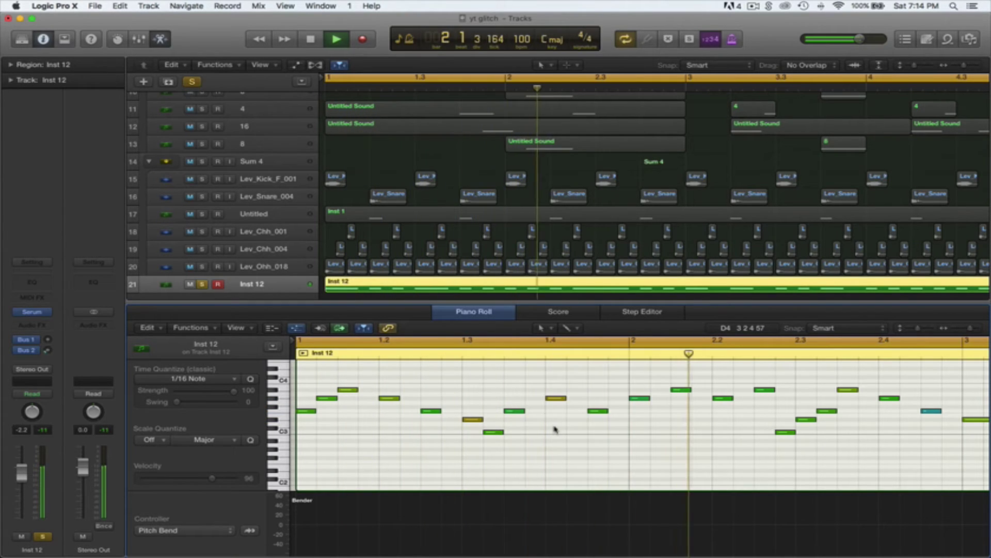
Step: Lower the note at the start of bar 2 to D#3 and add a short F3 note right after it
drag(616, 401, 615, 425)
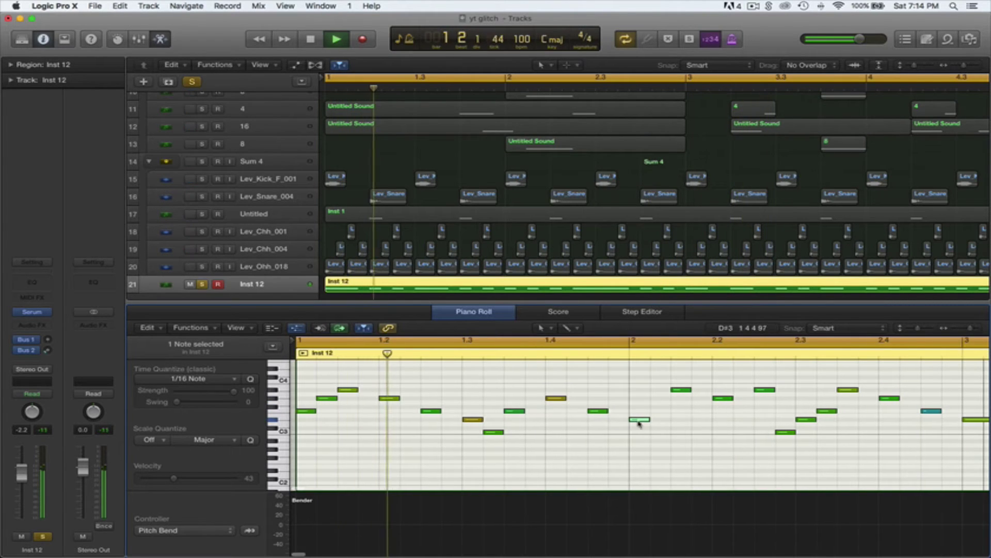
super+click(660, 411)
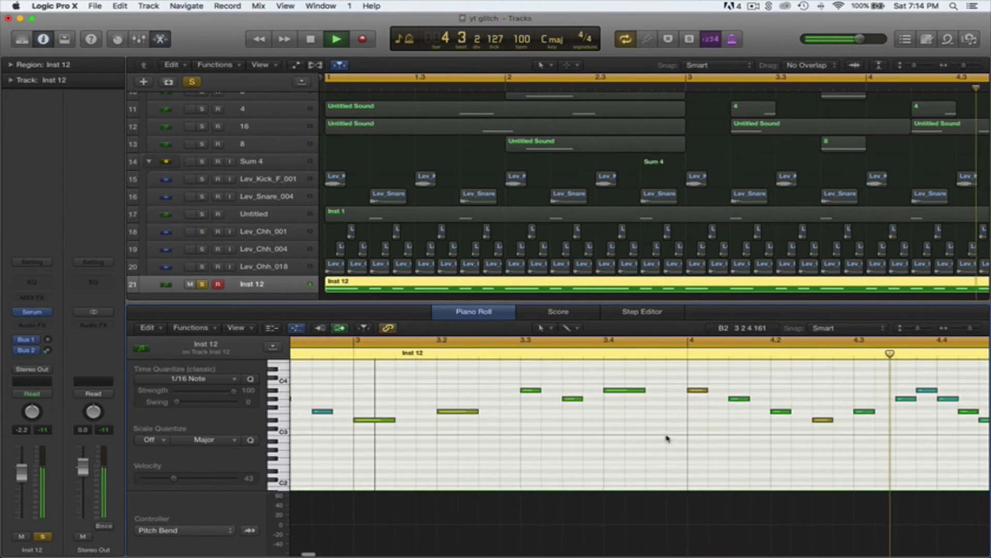
Step: Close the Piano Roll and open Inst 12's Channel EQ with the analyzer running, soloing the track for EQ work
click(201, 285)
click(161, 39)
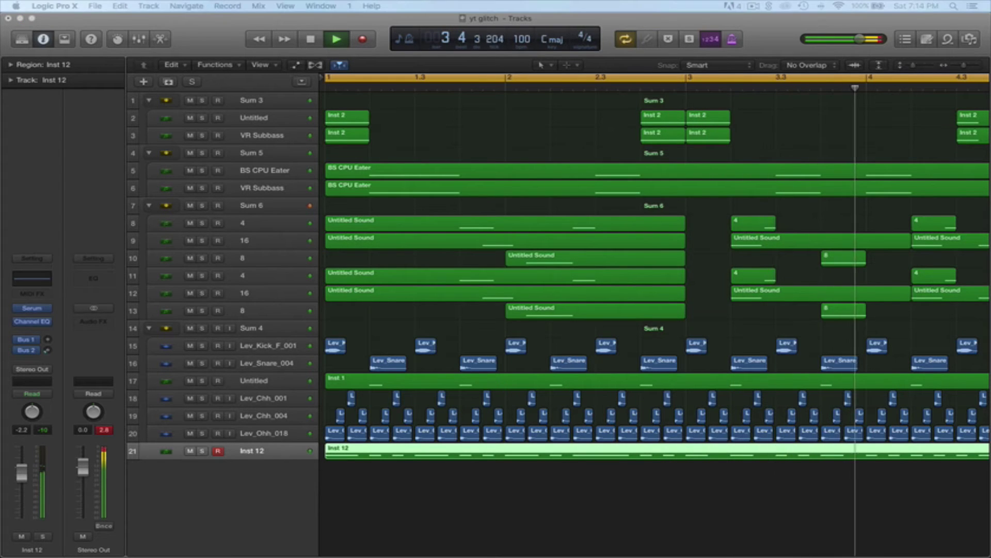
click(32, 281)
drag(466, 146, 446, 120)
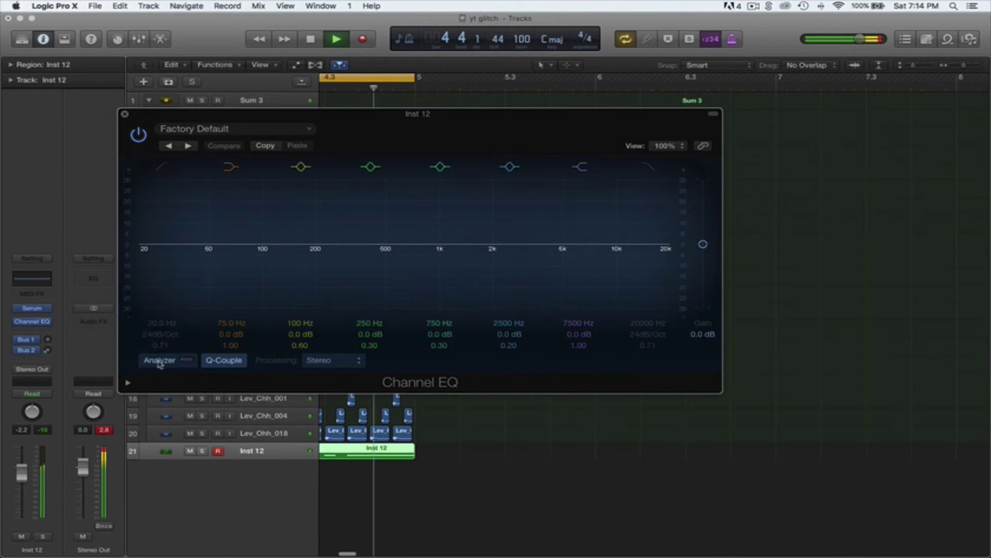
click(160, 360)
key(space)
click(202, 451)
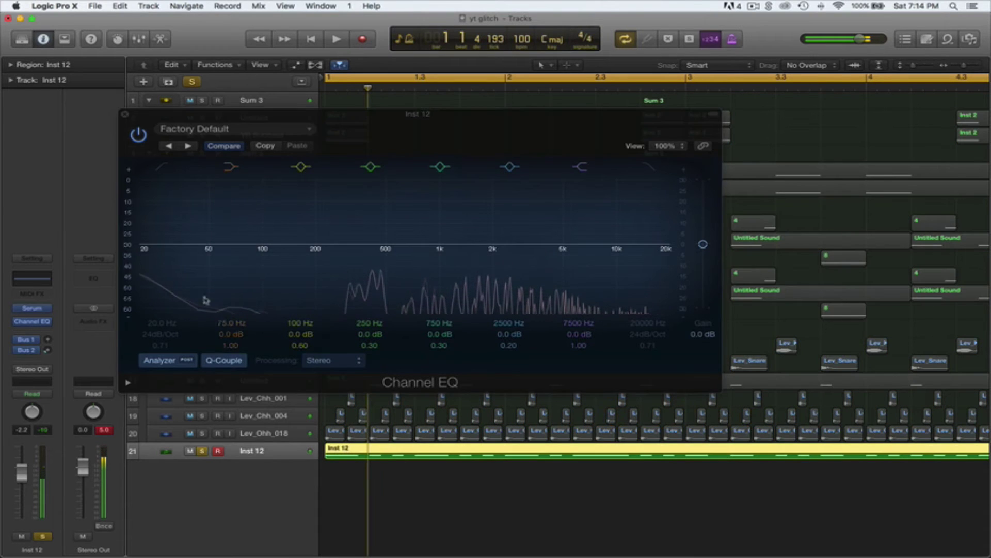
Step: Enable the EQ's low-cut band and set it to about 205 Hz with a 48 dB/Oct slope
click(161, 168)
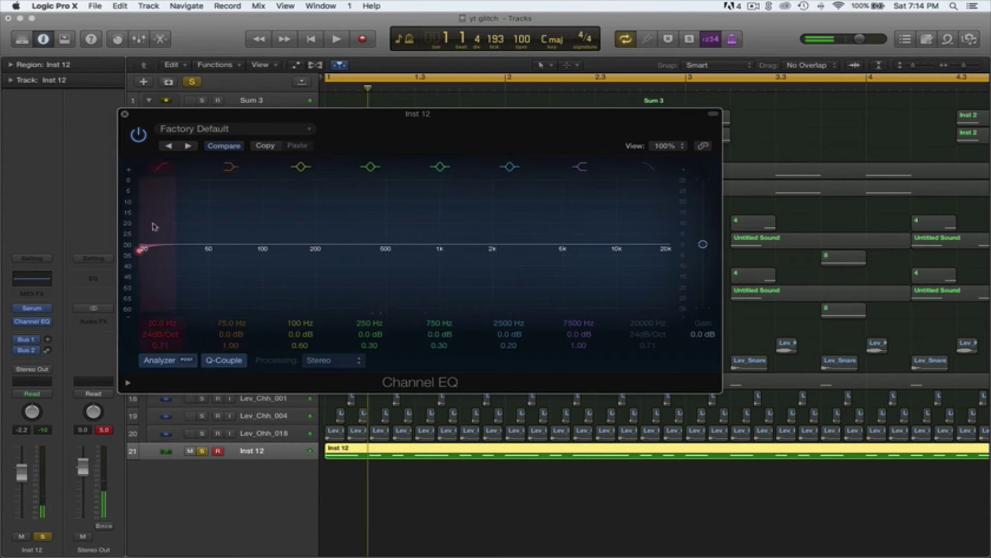
drag(206, 253, 316, 254)
key(space)
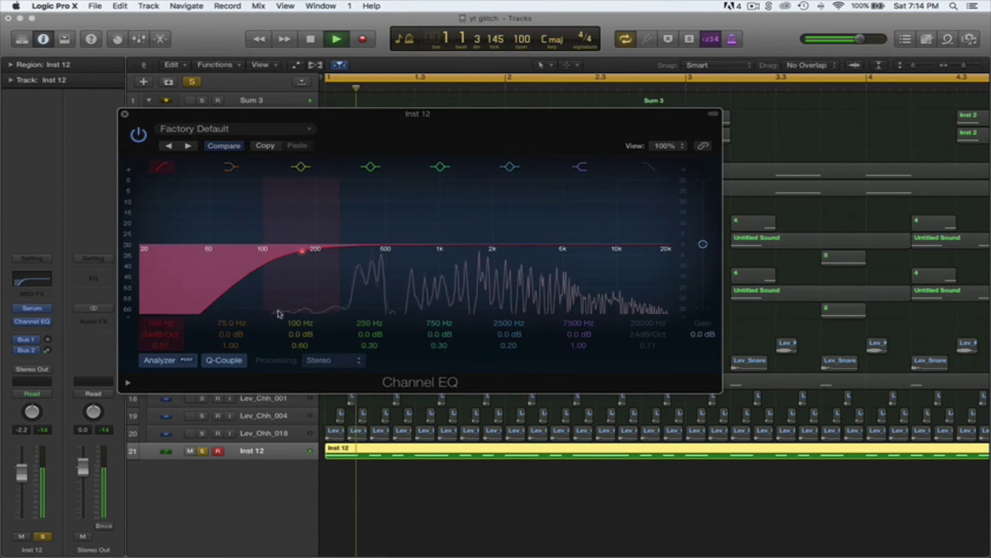
drag(177, 336, 181, 321)
drag(303, 254, 319, 251)
Step: Boost the high shelf 5 dB at 10400 Hz and 315 Hz by 2.5 dB, and cut 900 Hz by 6 dB
drag(629, 242, 654, 231)
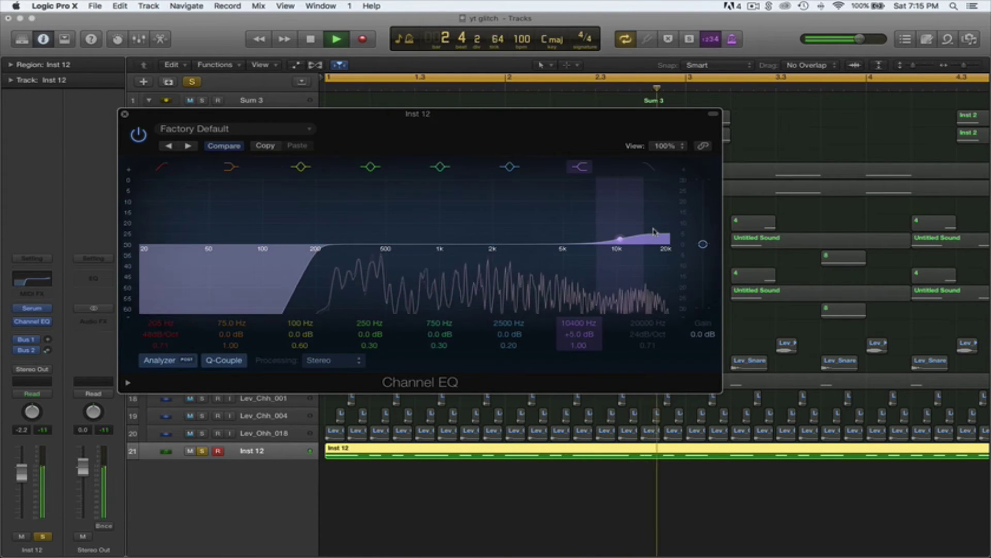
drag(370, 249, 438, 275)
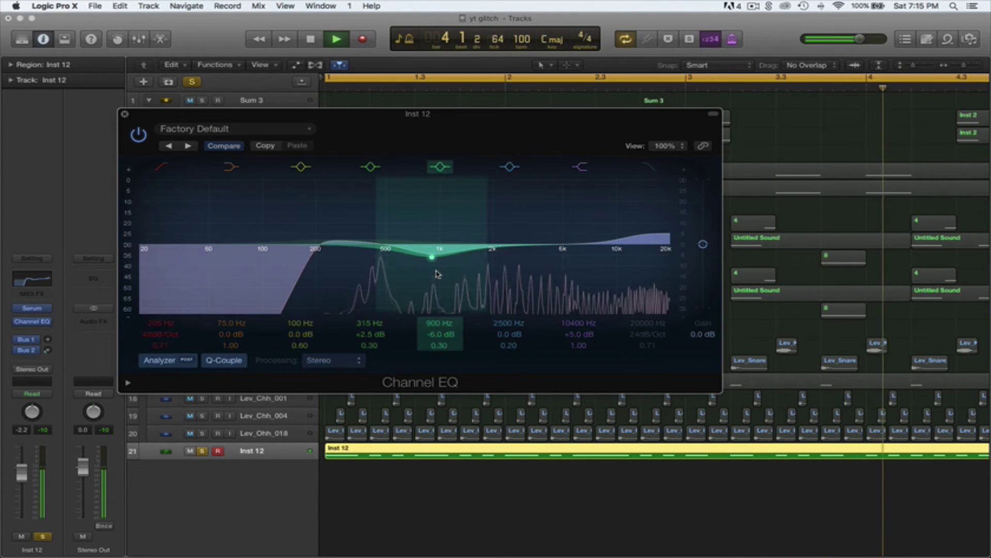
Step: Close the EQ, unsolo Inst 12 and lower its volume fader to -5.5 dB
click(125, 114)
click(203, 452)
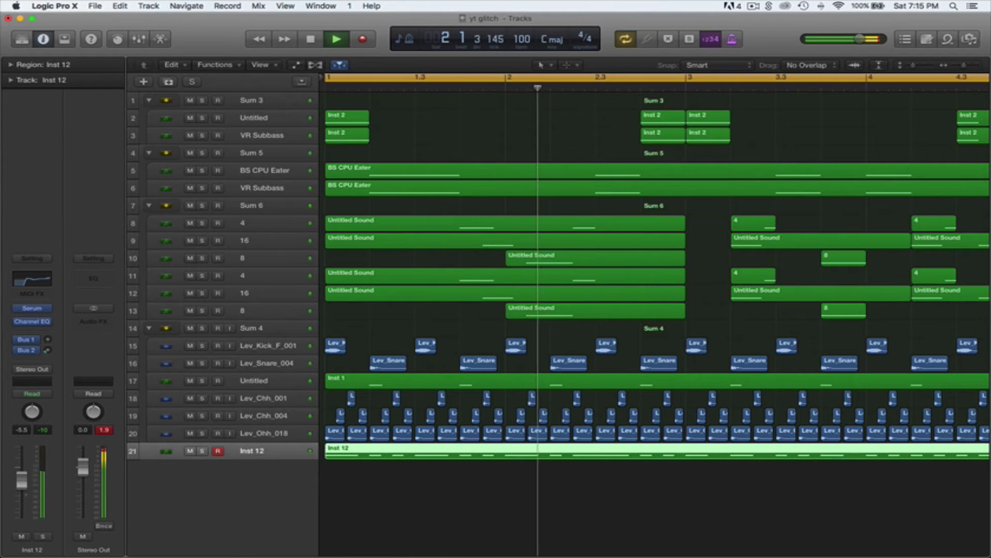
Step: Create a new software instrument track below Inst 12 and hide the Library
click(143, 82)
key(Return)
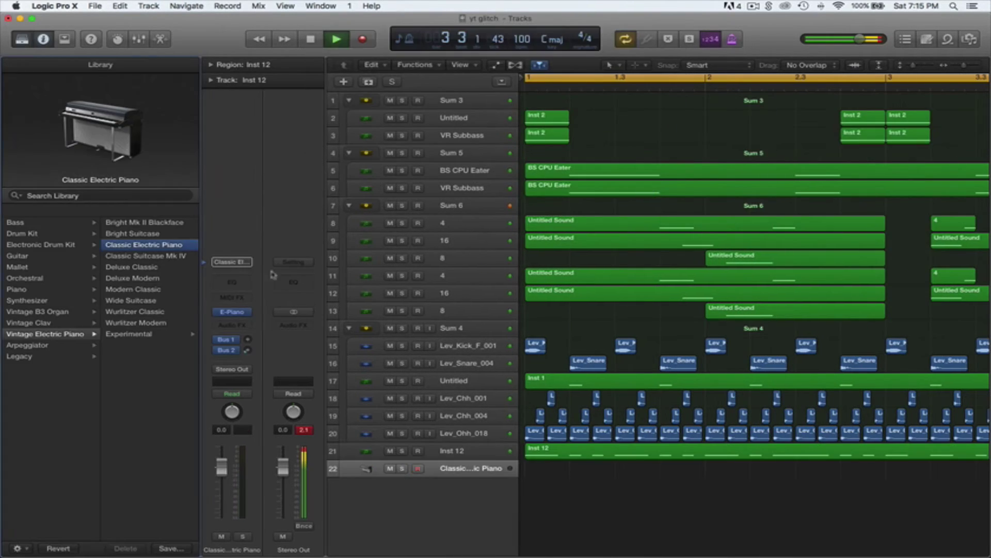
key(y)
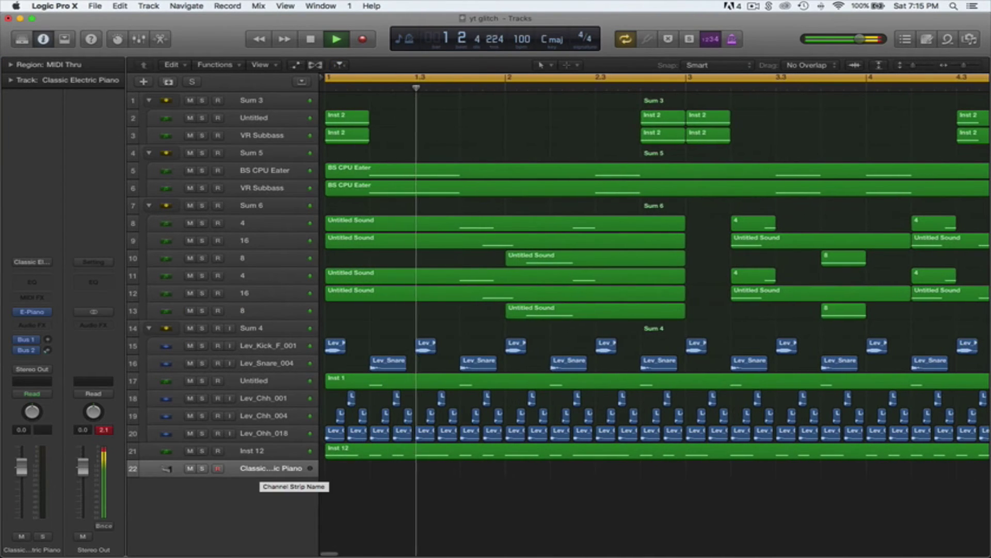
Step: Replace the new track's electric piano with a stereo instance of Native Instruments Massive
click(32, 312)
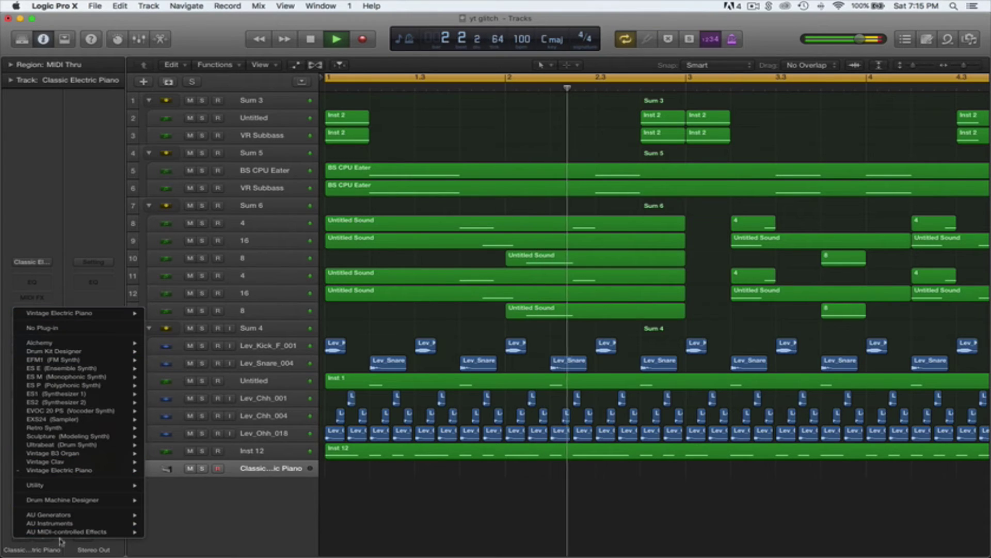
mouse_move(77, 523)
mouse_move(186, 531)
mouse_move(265, 540)
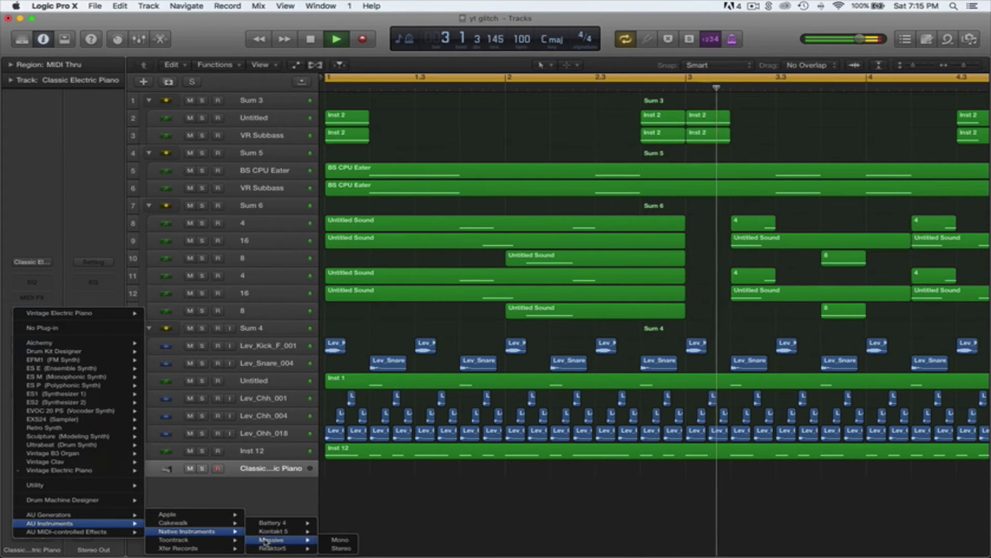
click(341, 547)
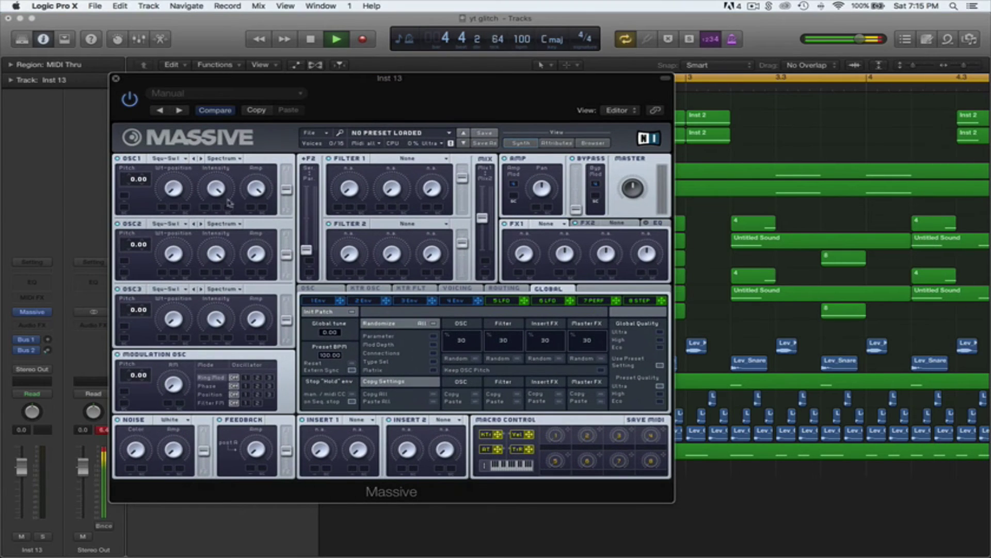
Step: Set Massive's FX1 to Reverb and FX2 to Delay Synced, and close the plug-in window
click(558, 223)
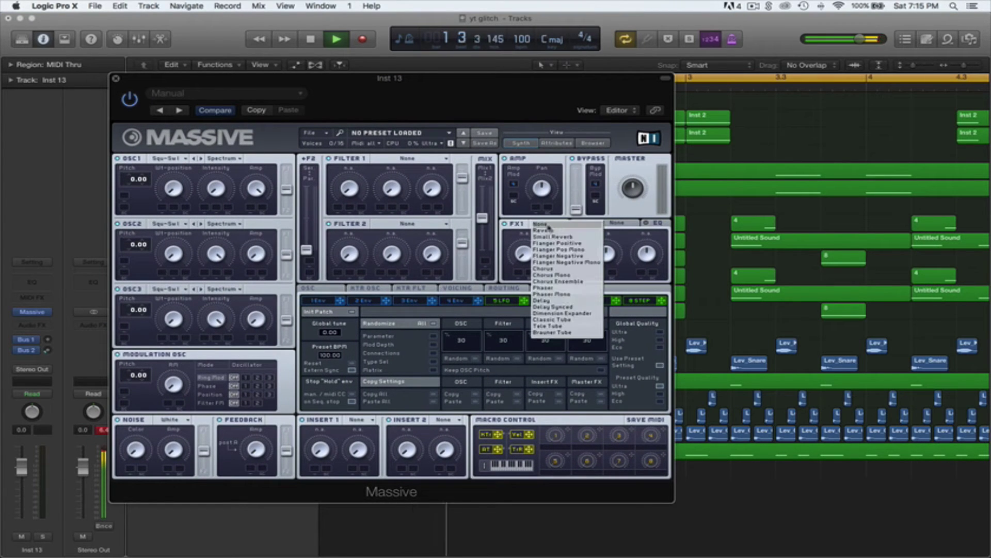
click(553, 230)
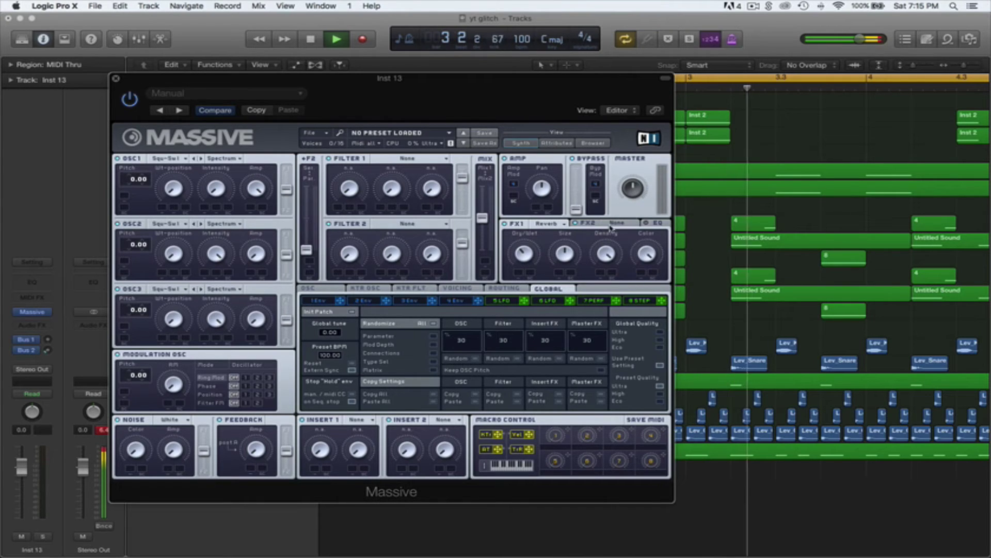
click(612, 223)
click(626, 311)
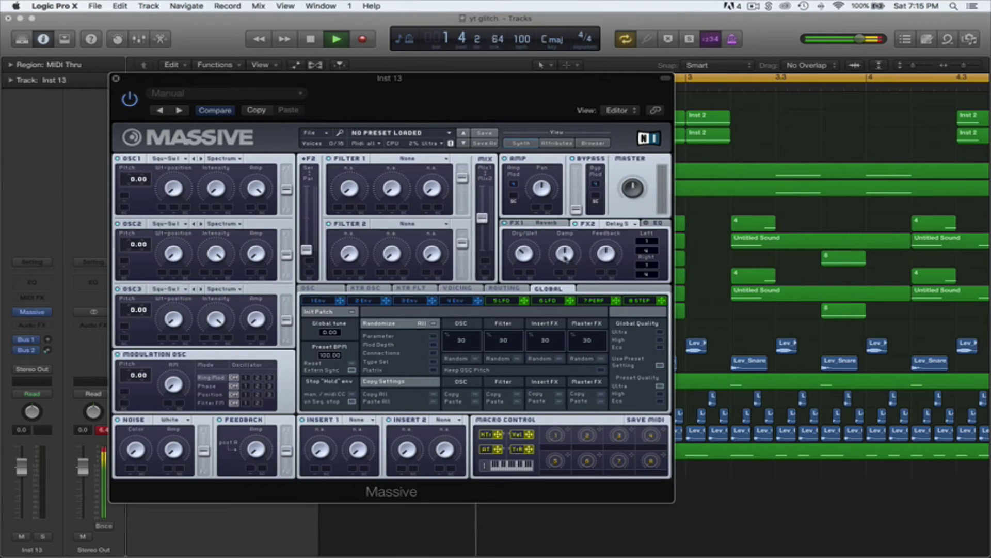
click(117, 79)
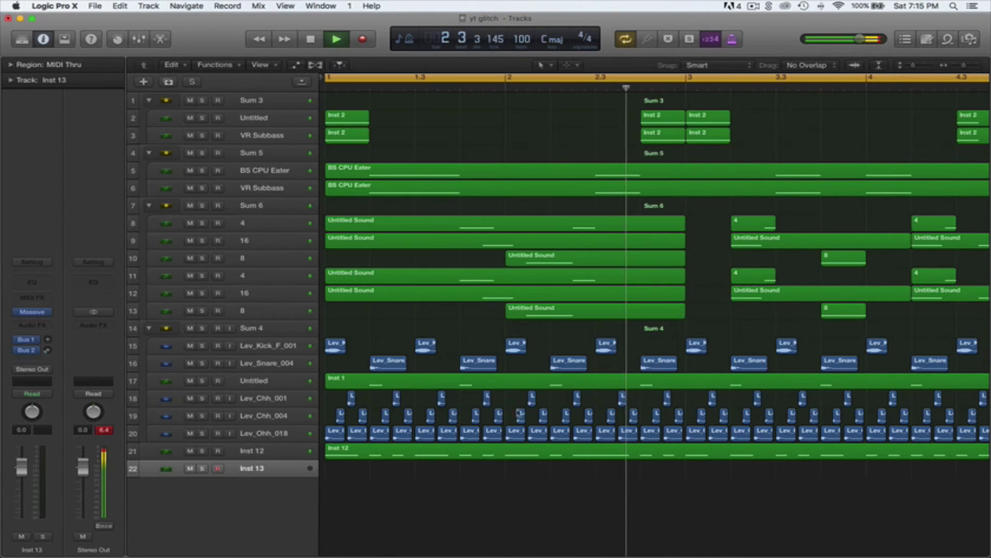
Step: Copy the Inst 12 region onto the Inst 13 track directly below it and solo Inst 13
click(404, 455)
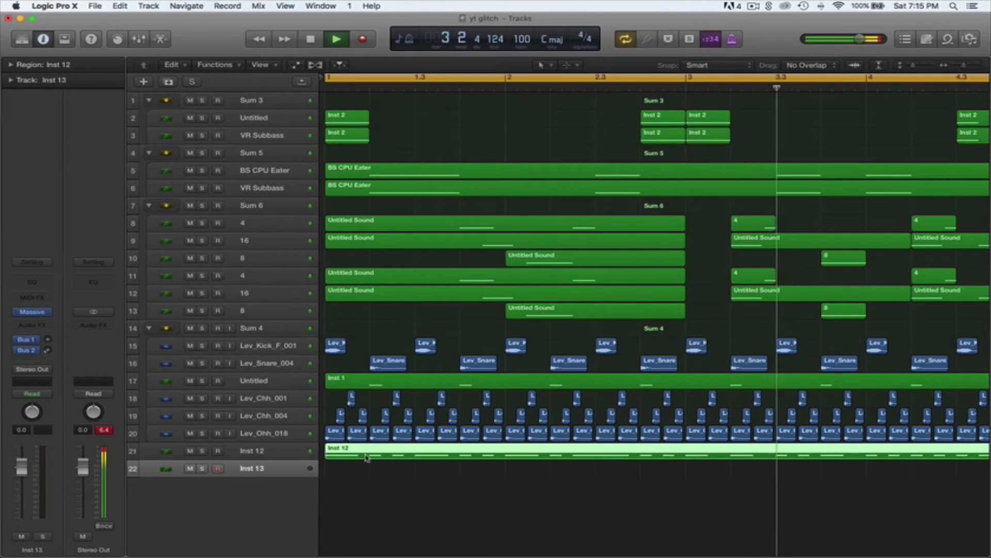
drag(365, 458, 263, 476)
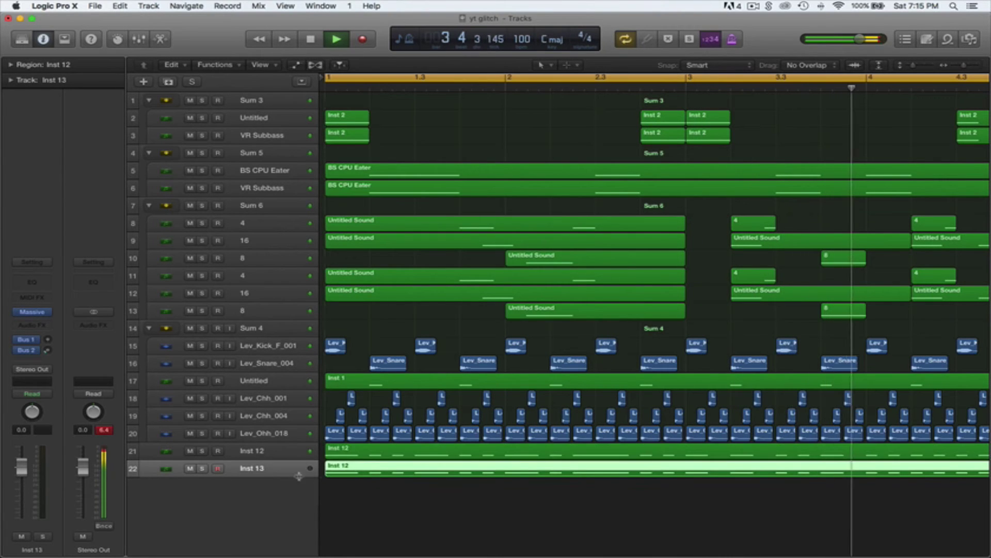
click(203, 468)
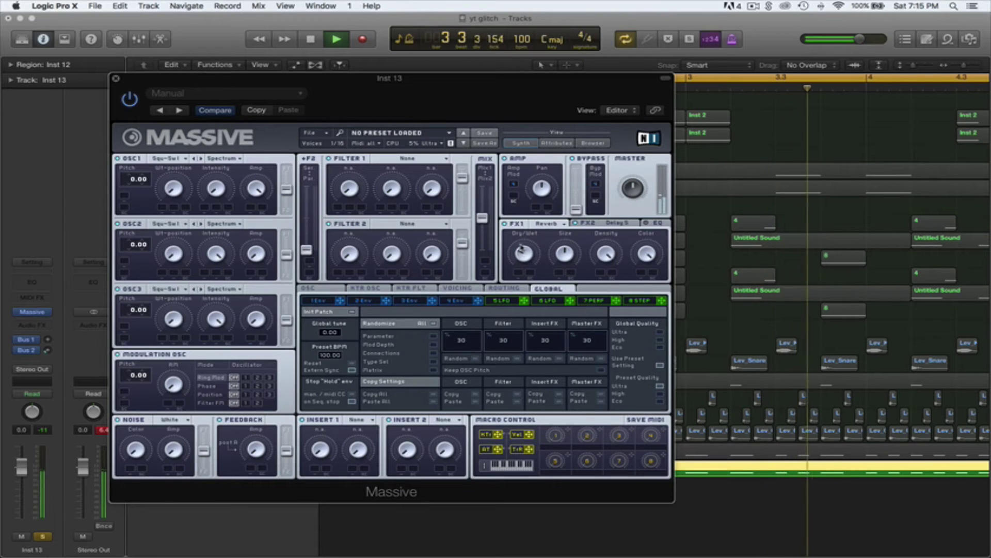
Step: Check the FX2 delay settings in Massive on Inst 13 and close the plug-in window
click(589, 223)
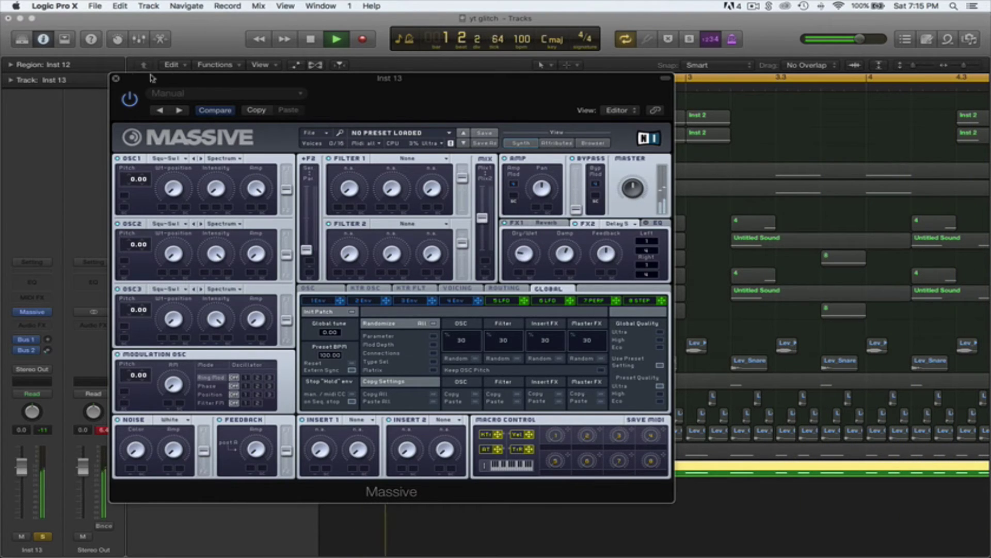
click(117, 79)
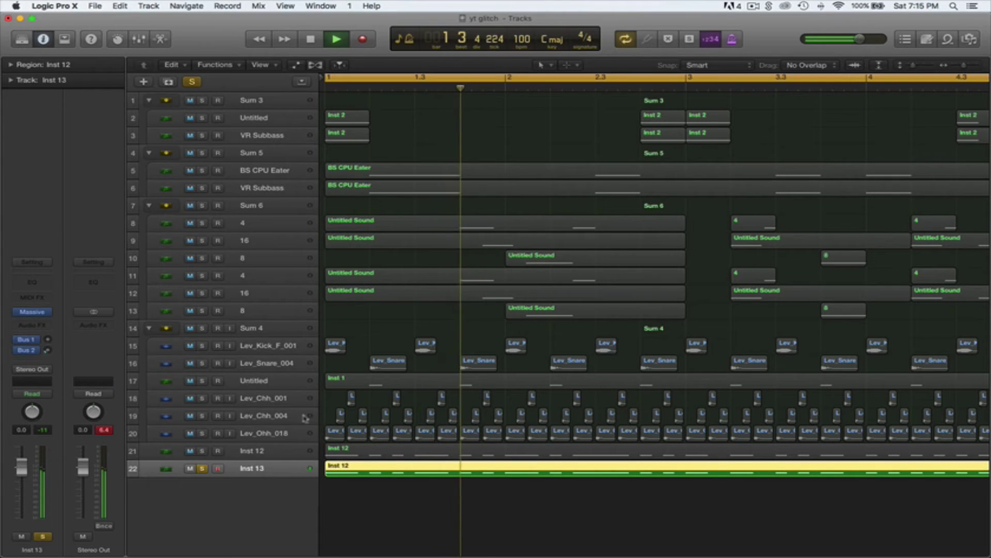
Step: Open the Inst 13 region in the Piano Roll and duplicate all its notes one octave higher
double_click(337, 470)
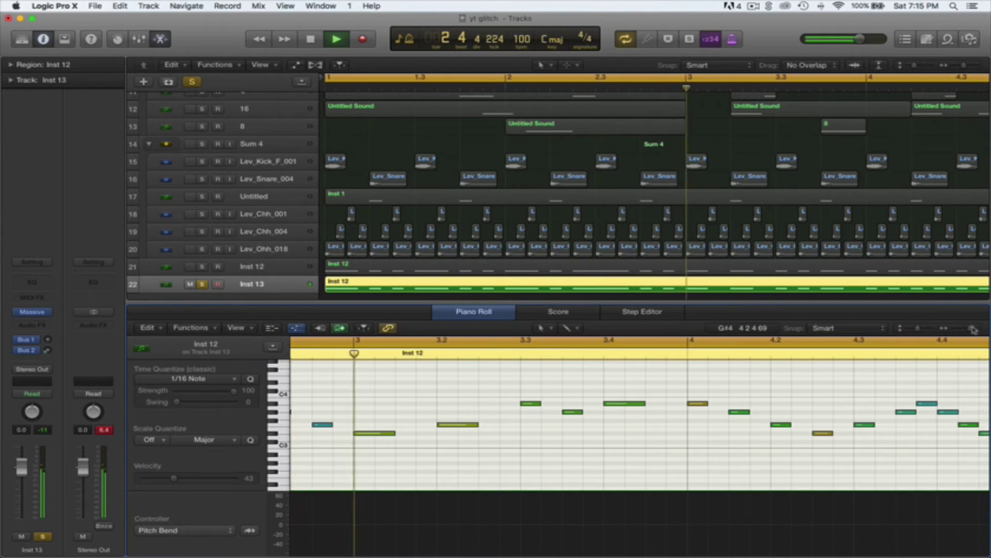
drag(973, 328, 969, 328)
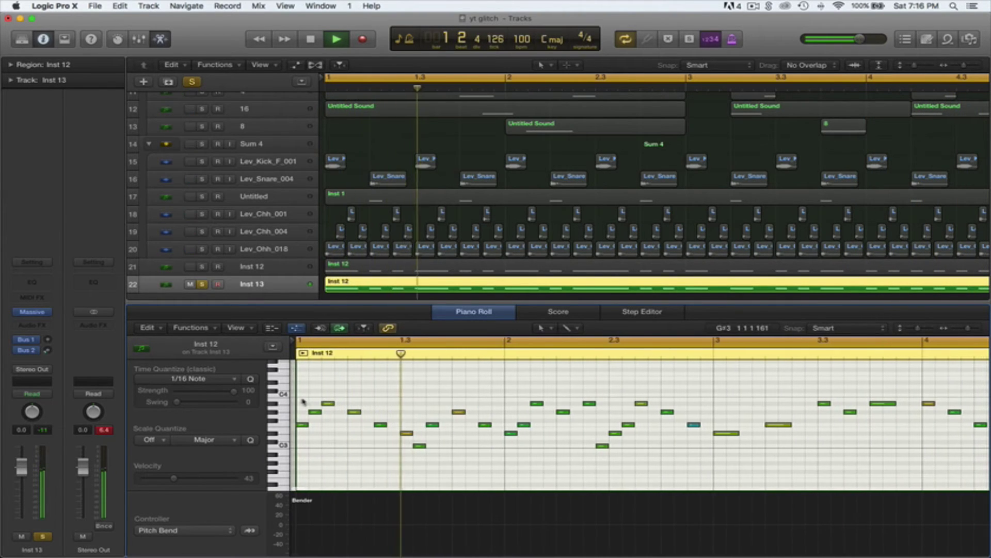
drag(309, 481, 948, 364)
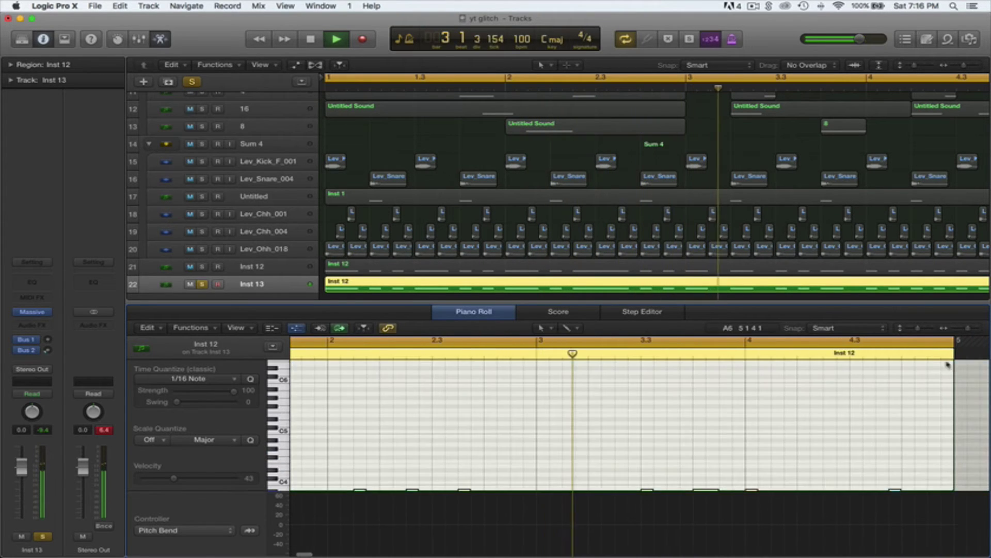
scroll(534, 418, left, 5)
scroll(536, 419, down, 6)
scroll(536, 417, up, 6)
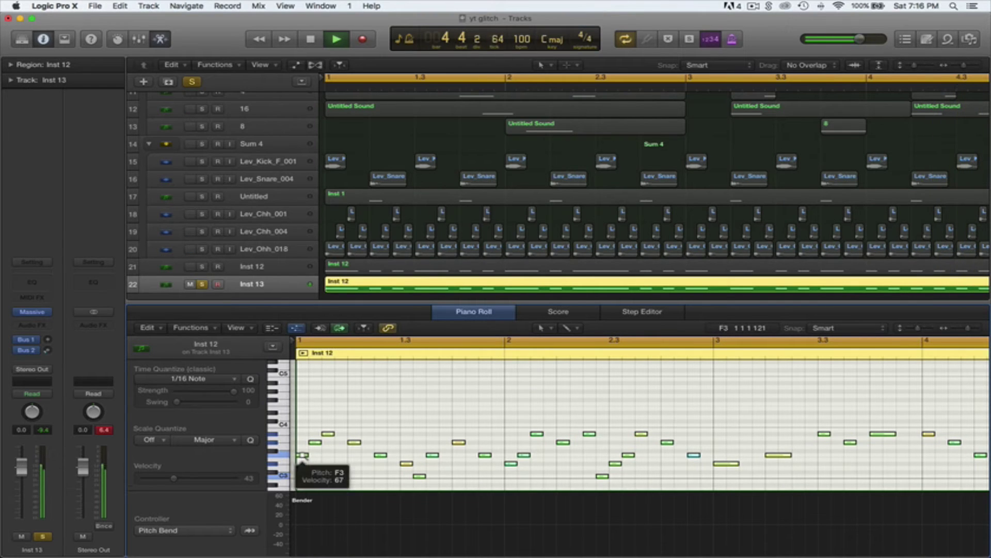
drag(303, 456, 306, 413)
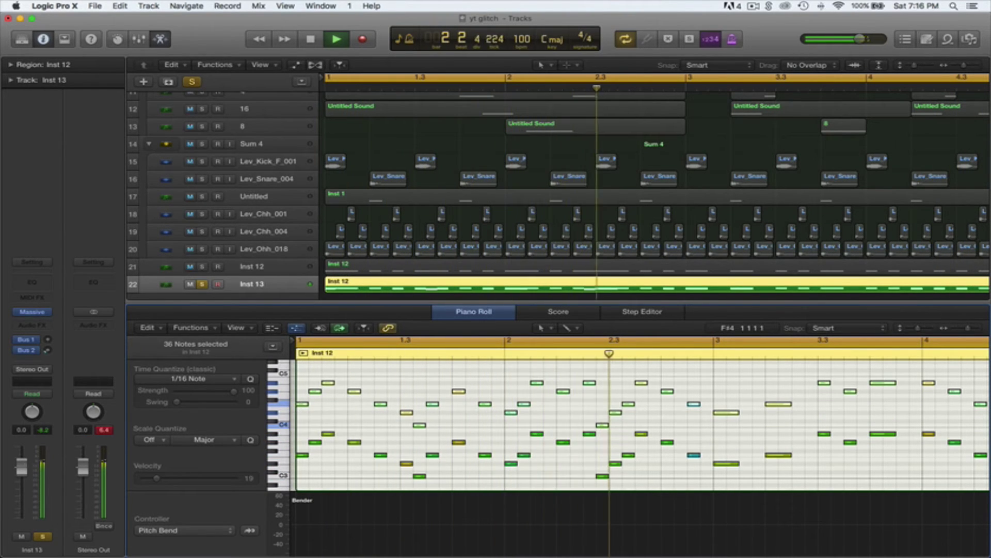
Step: Lower Inst 13's fader to -9.2 dB and reshape Massive's envelope 4 to decay fully with no sustain, closing the plug-in
drag(21, 467, 28, 507)
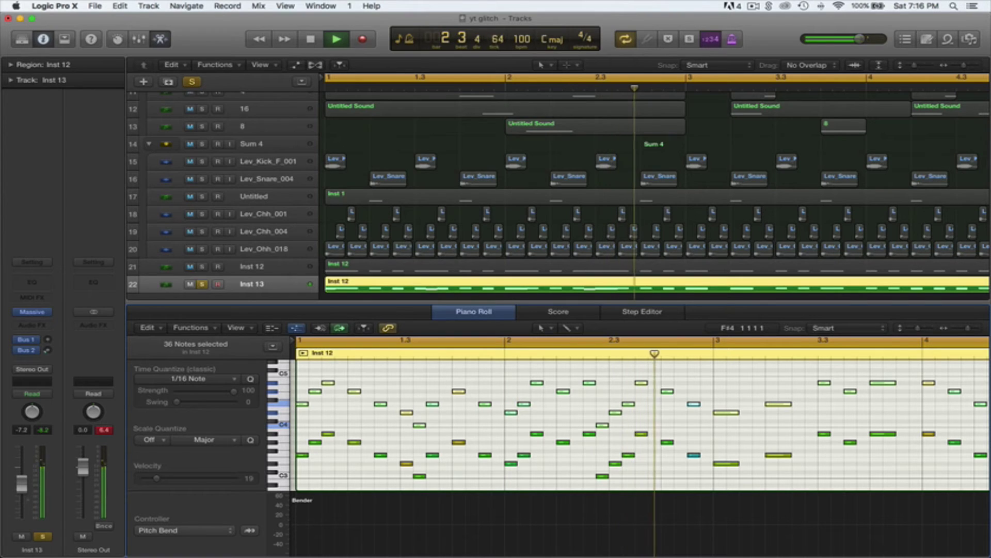
click(32, 312)
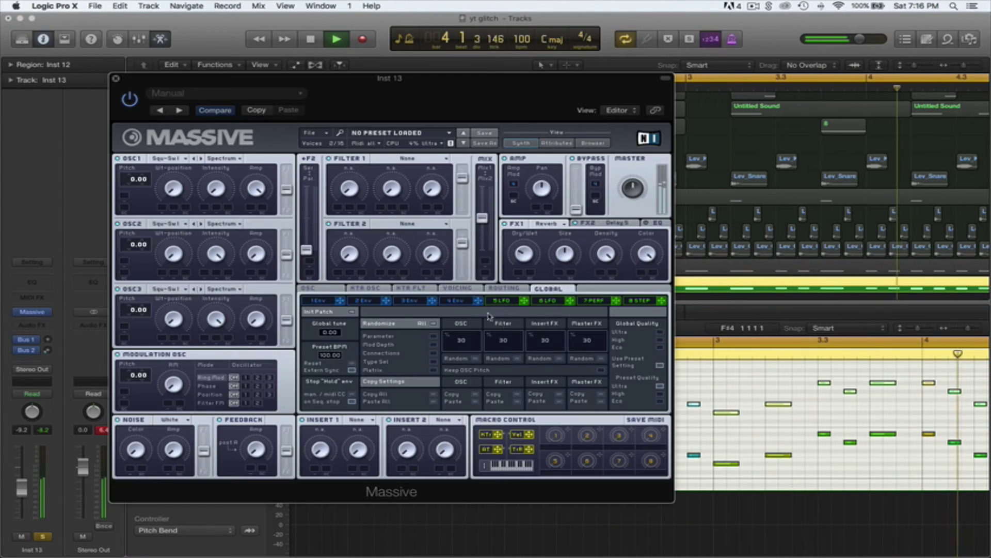
click(455, 300)
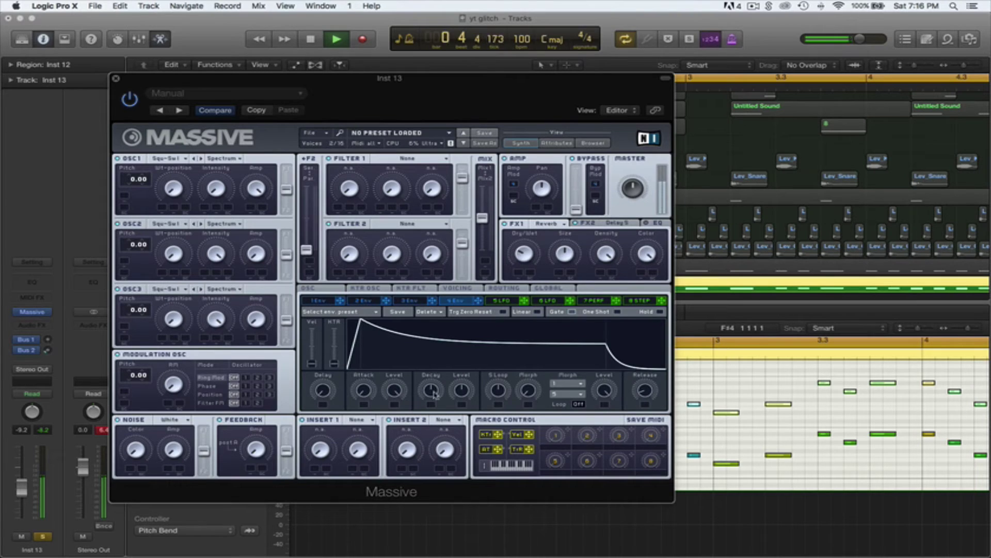
drag(460, 435, 448, 426)
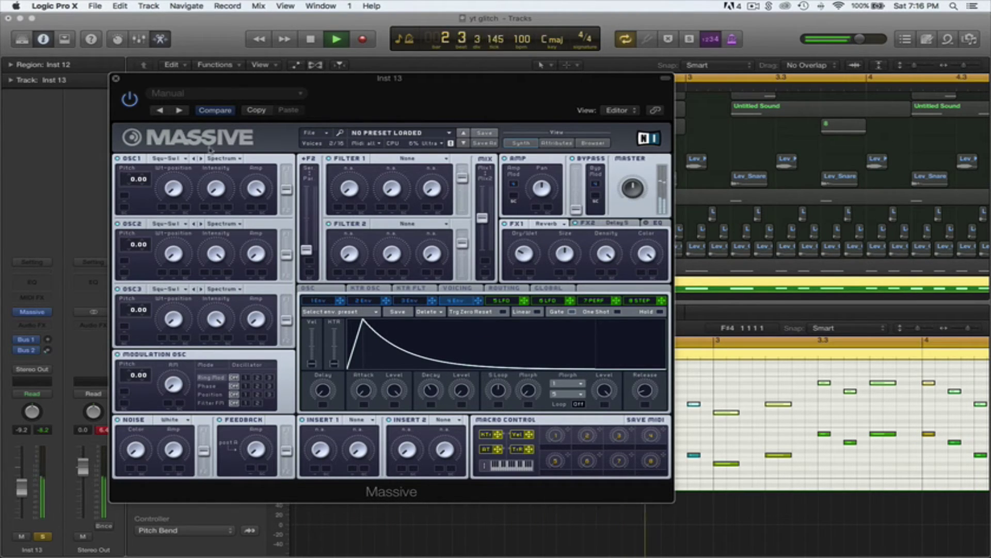
click(116, 80)
Step: Delete the octave-higher duplicate notes from the Inst 13 region
key(Delete)
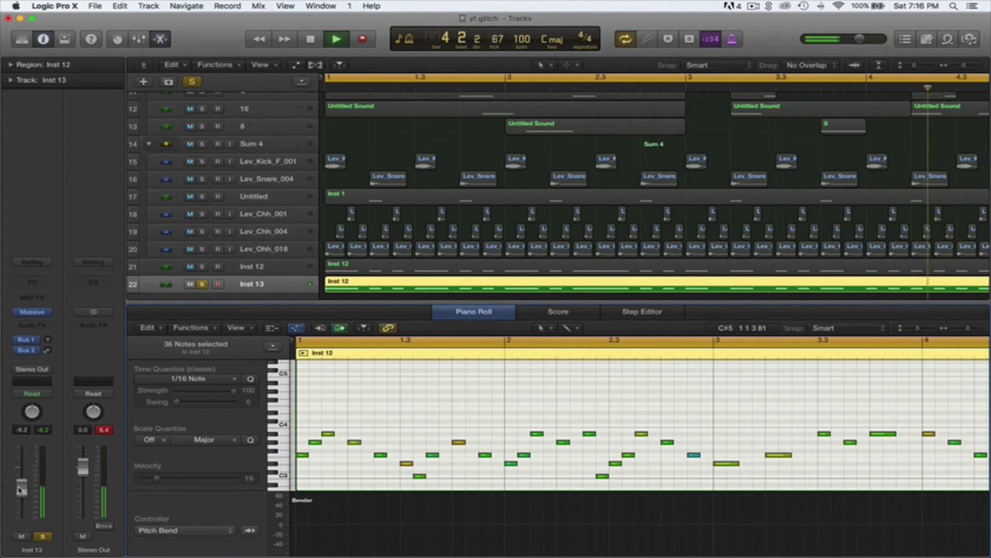
Step: Add a Channel EQ with analyzer to Inst 13, cutting 85 Hz and 126 Hz by 17 dB and slightly boosting about 270 Hz and 1020 Hz
click(29, 284)
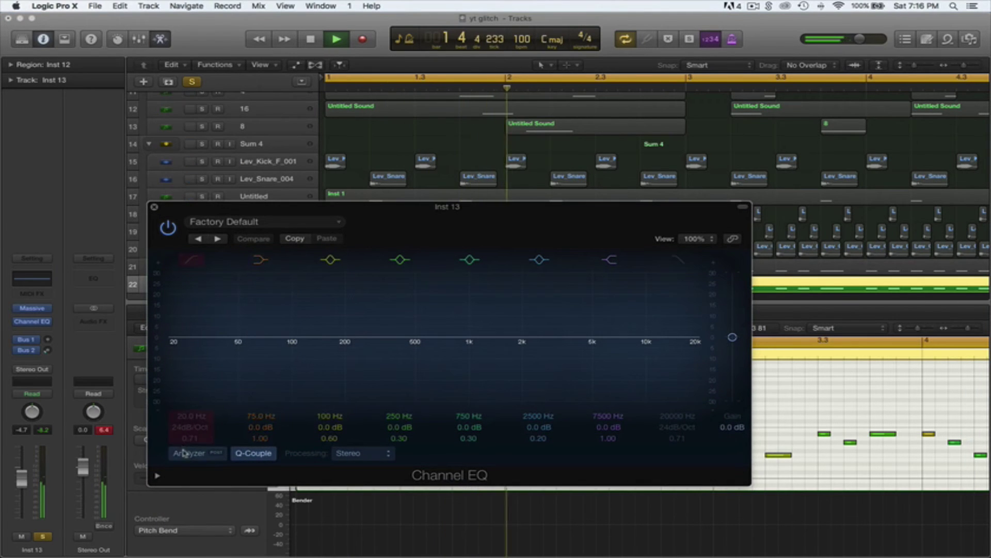
click(189, 453)
drag(303, 348, 320, 396)
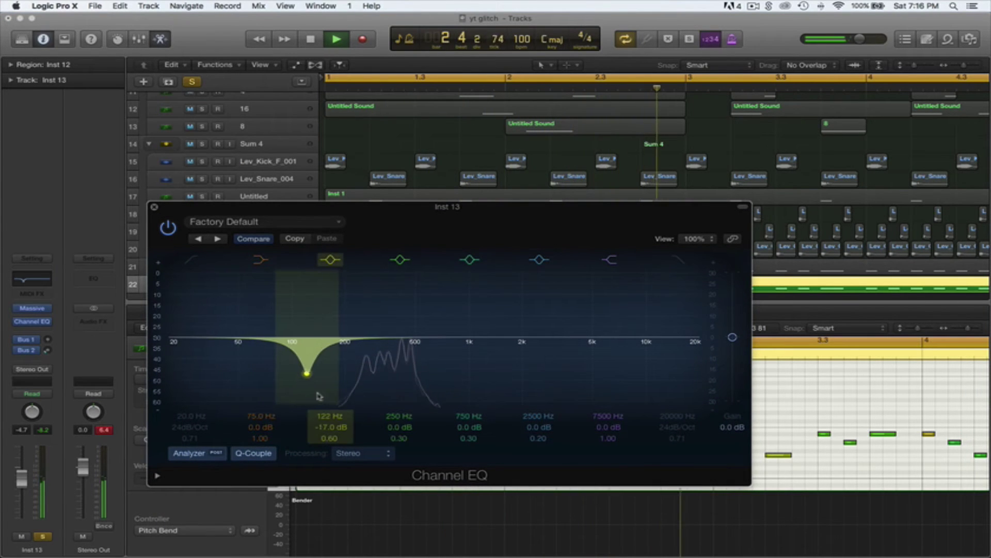
drag(262, 345, 268, 404)
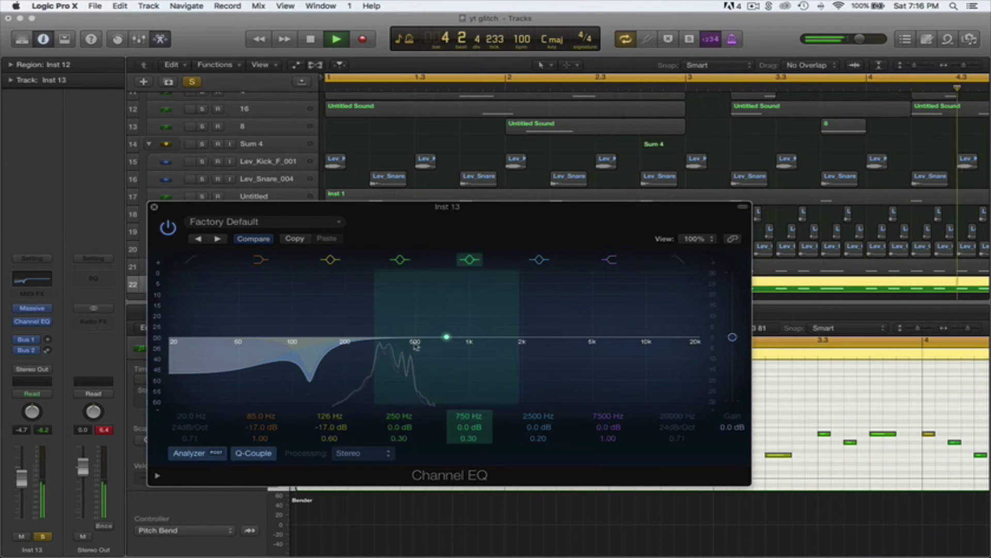
drag(416, 347, 398, 337)
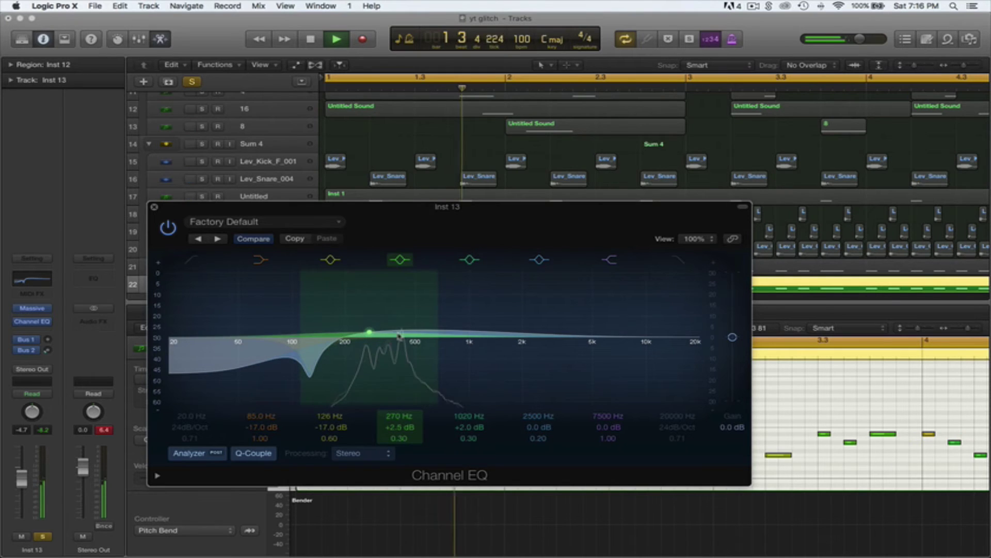
Step: Close the EQ and the Piano Roll, unsolo Inst 13 and lower its volume fader to -6.4 dB
click(155, 207)
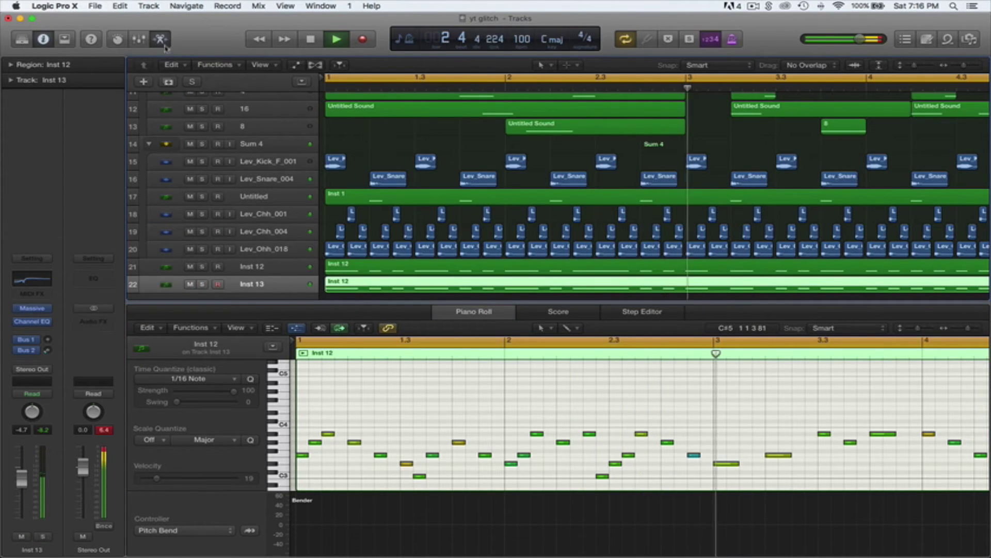
click(163, 44)
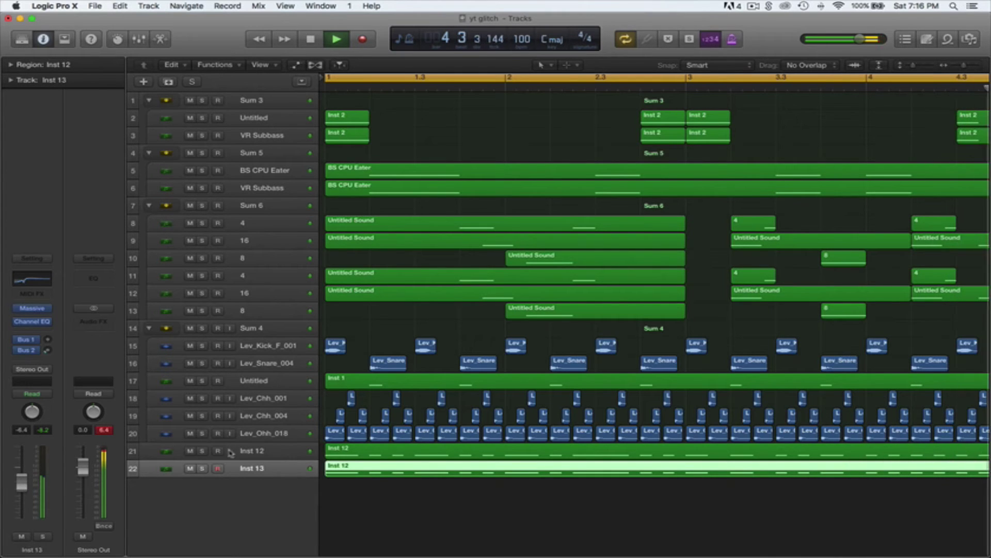
Step: Group the Inst 12 and Inst 13 tracks into a new summing stack
key(Up)
shift+click(240, 473)
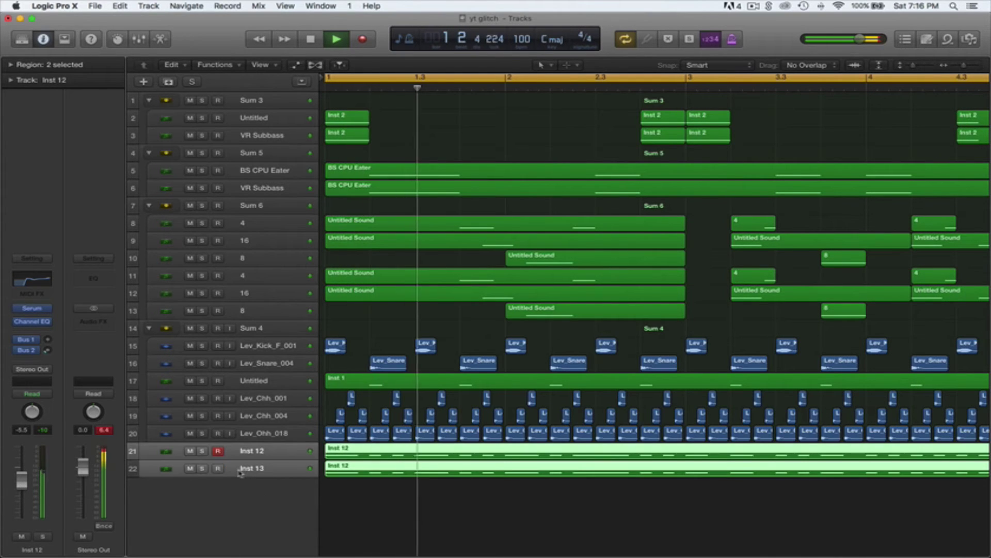
key(super+shift+d)
key(Return)
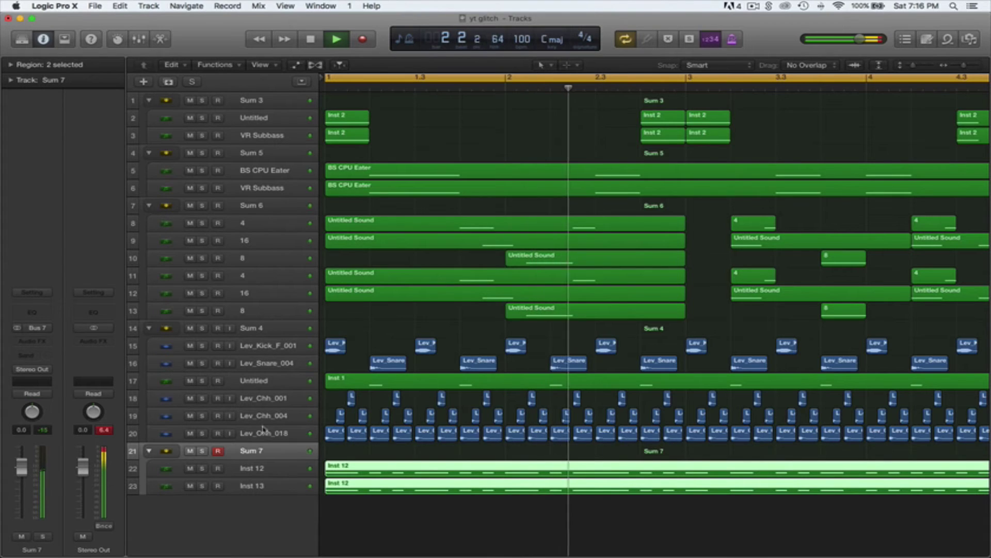
Step: Solo the new summing stack, insert a stereo Xfer Records LFOTool on it and stop playback
click(202, 451)
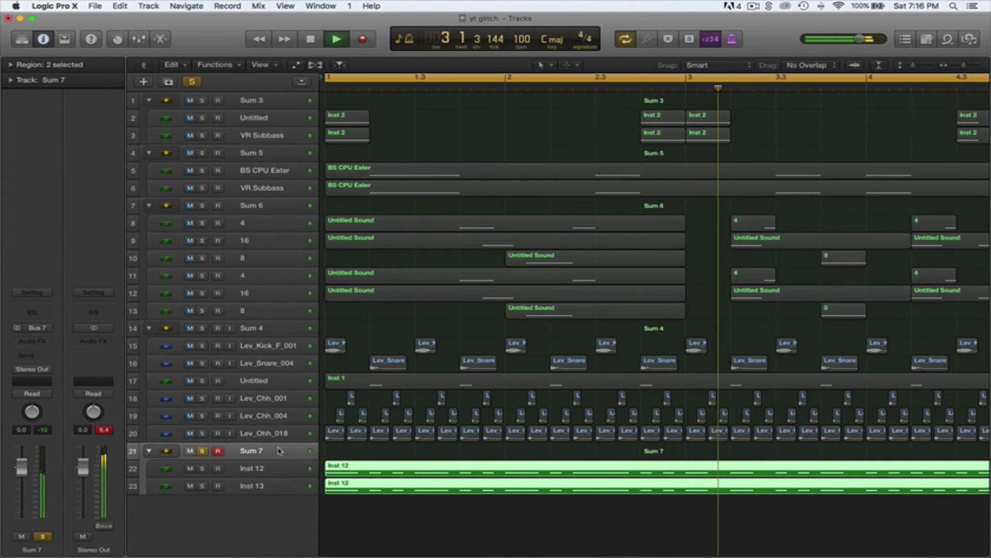
click(46, 343)
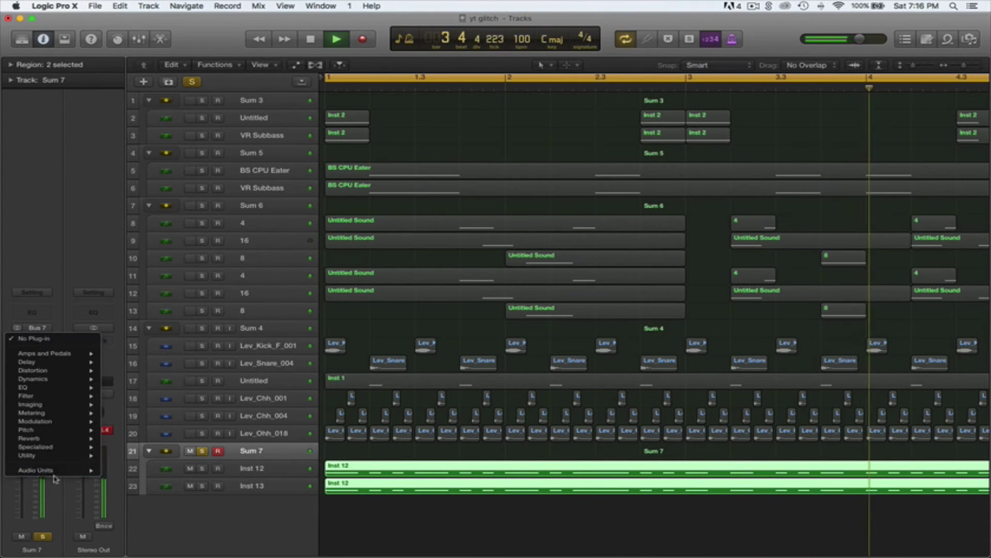
mouse_move(77, 470)
mouse_move(146, 522)
mouse_move(253, 521)
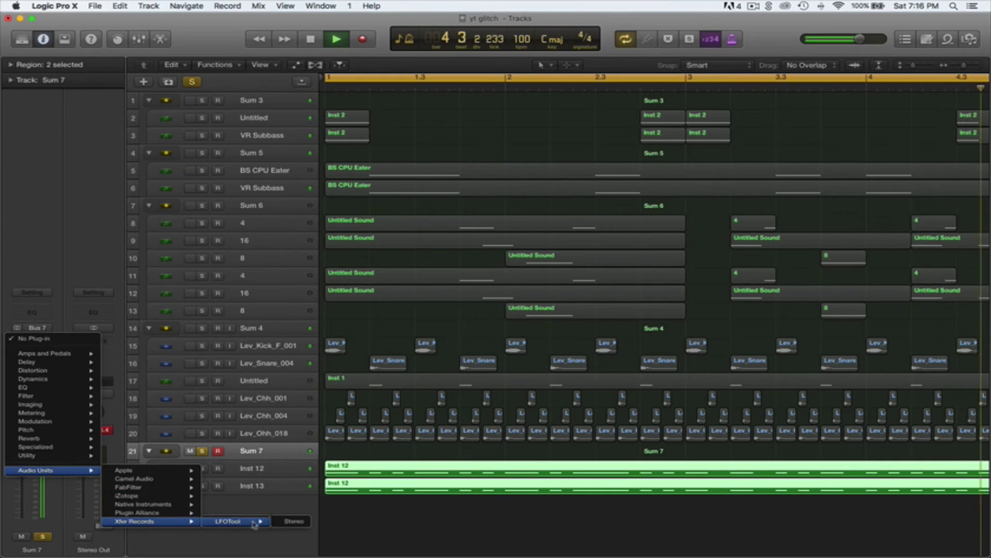
click(301, 522)
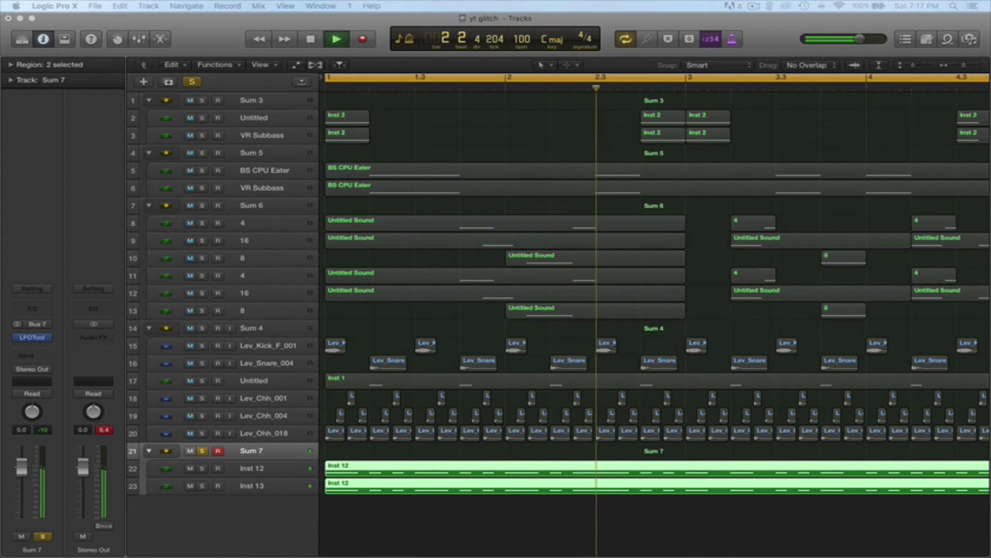
key(space)
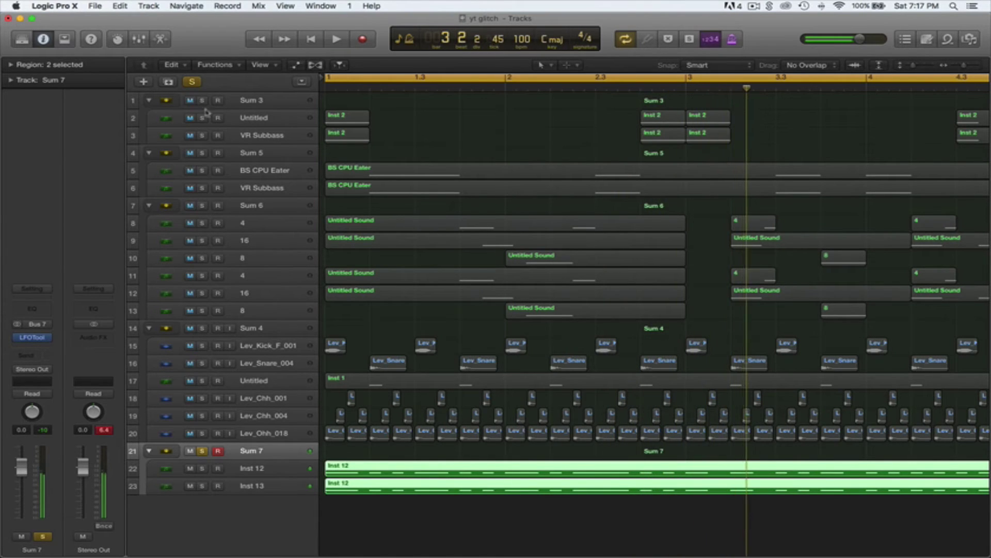
Step: Load the Chimera Bells patch on a new stack track above Inst 12, hide the Library and lower its fader to -5.1 dB
click(137, 270)
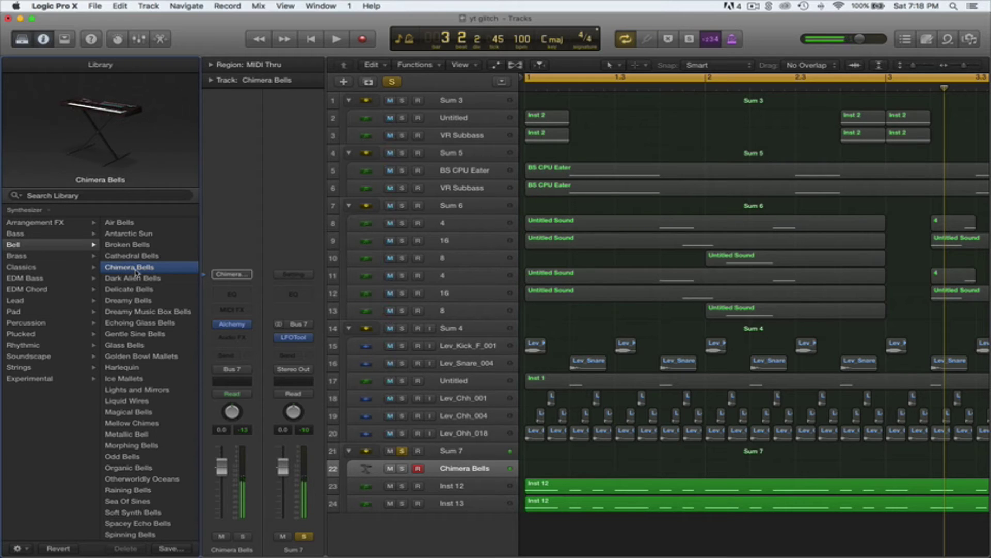
key(space)
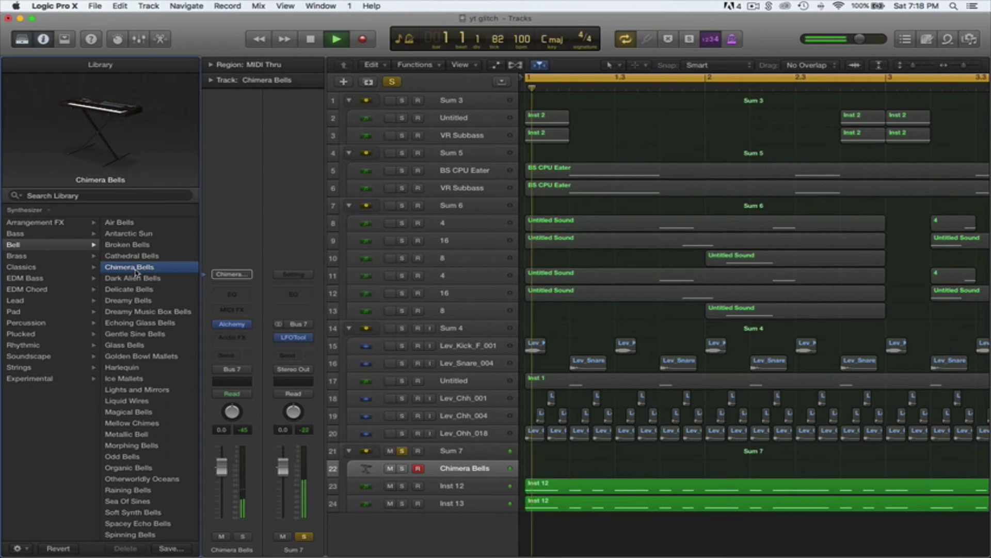
click(22, 40)
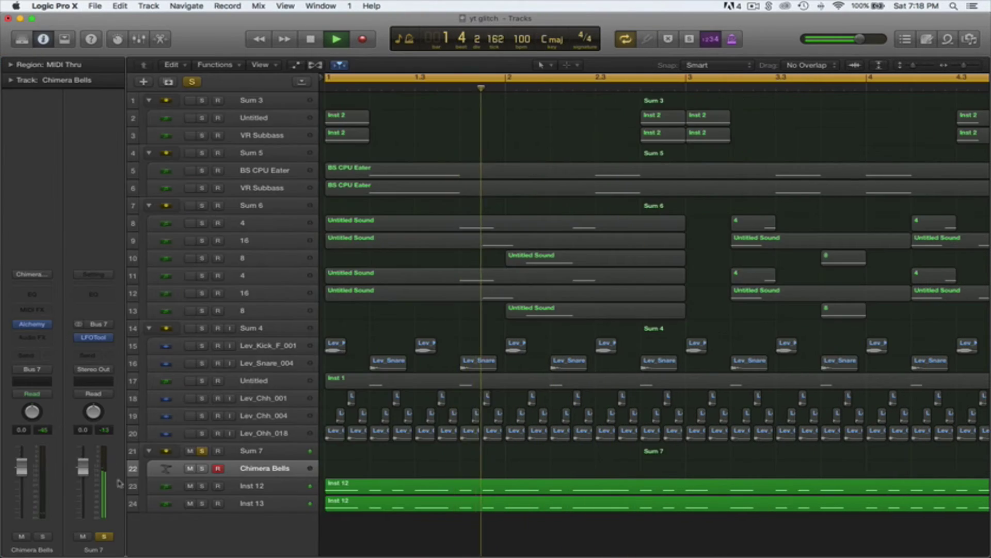
drag(21, 467, 22, 503)
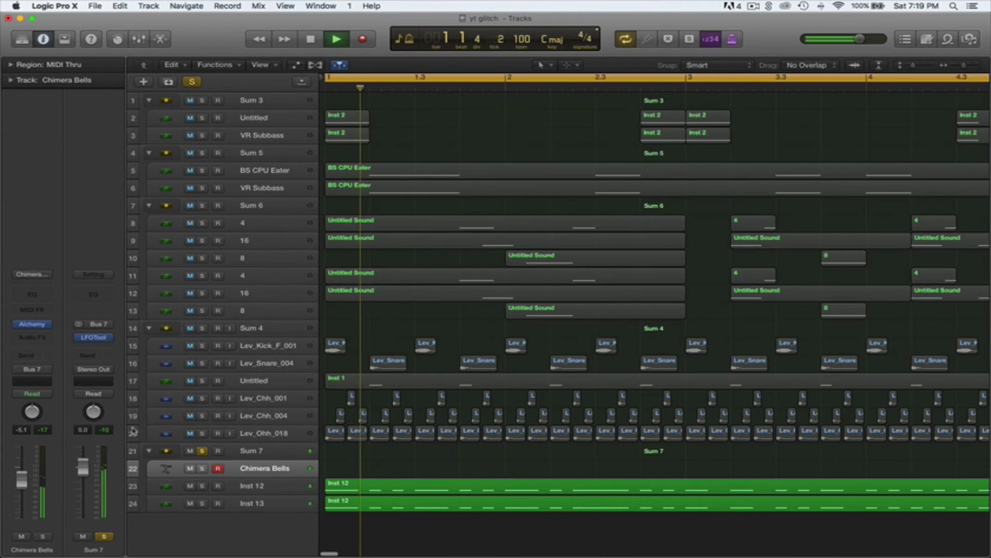
key(space)
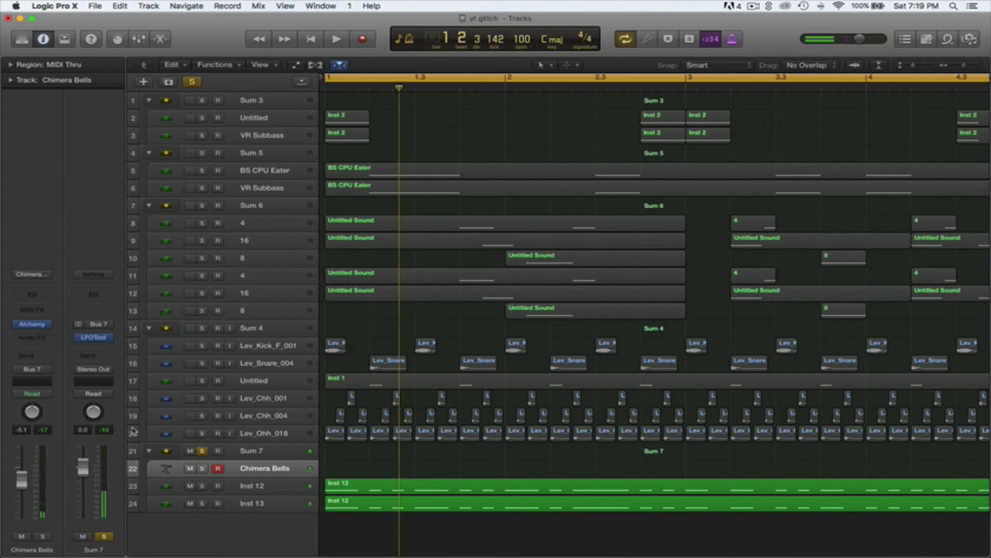
Step: Record a Chimera Bells part over the four-bar loop and solo that track
key(space)
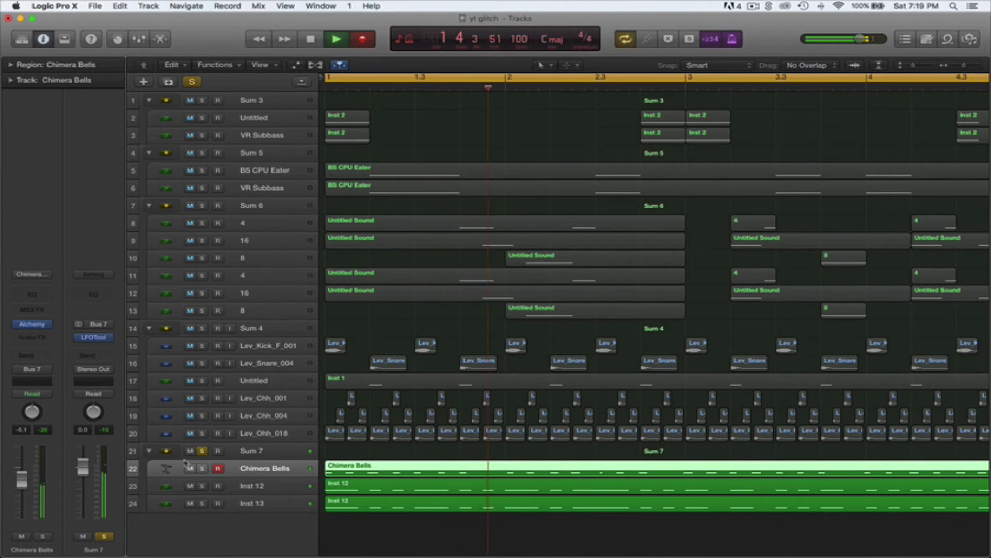
click(201, 467)
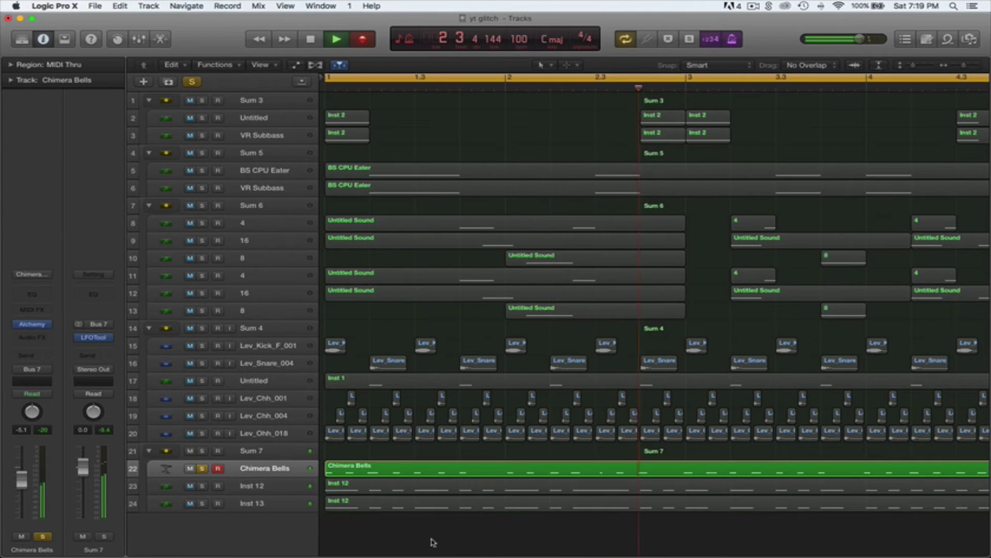
Step: Open the Chimera Bells region's notes for editing and quantize all of them to 1/16 Note
double_click(422, 466)
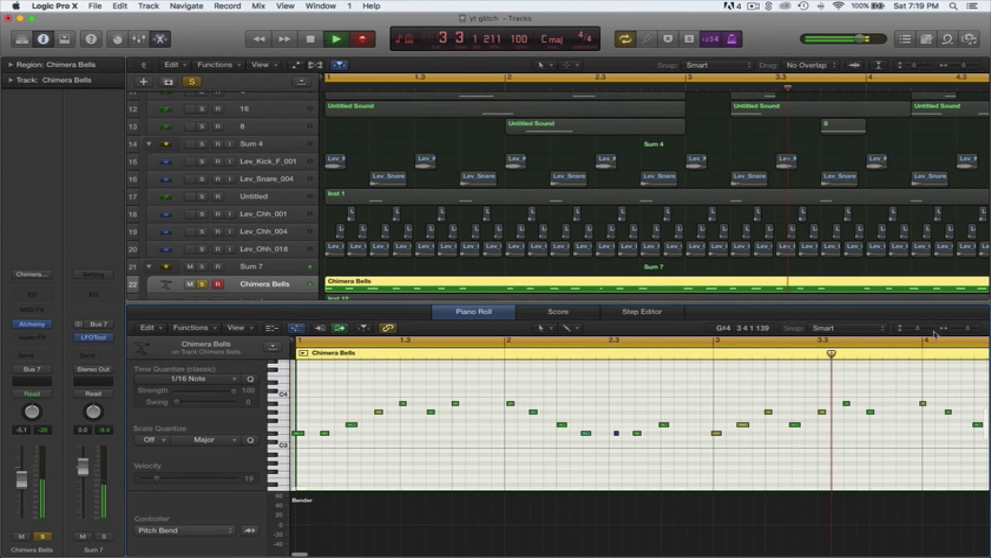
drag(967, 331, 966, 330)
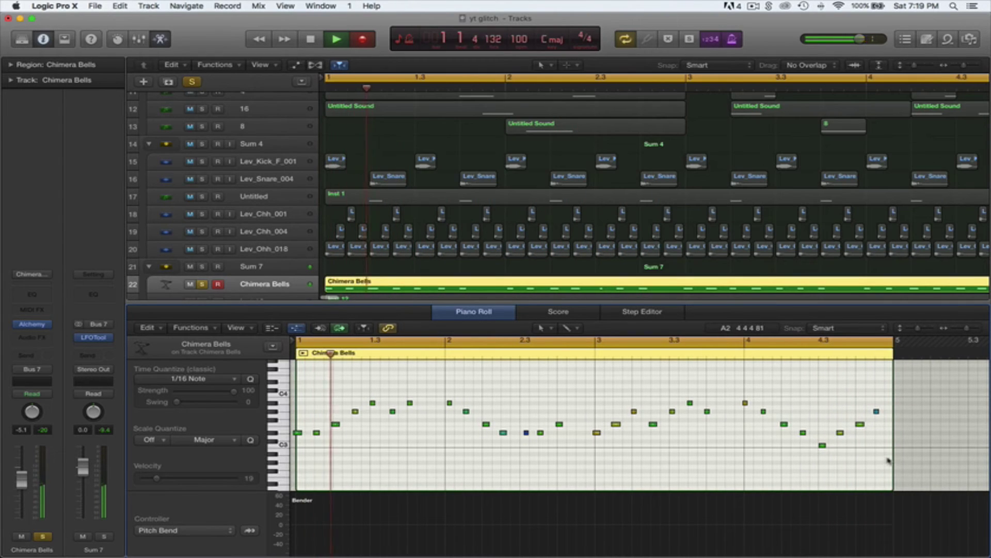
drag(890, 458, 255, 389)
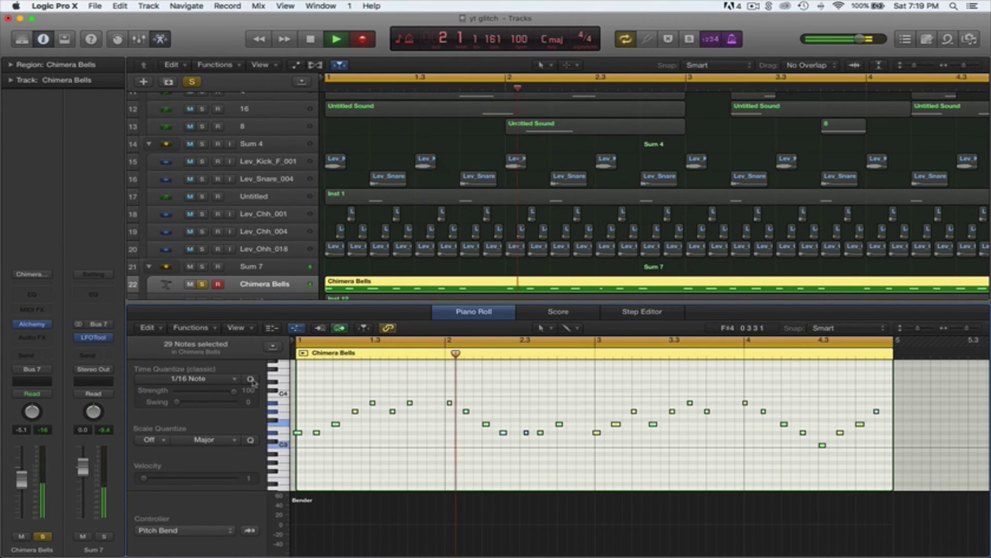
click(251, 379)
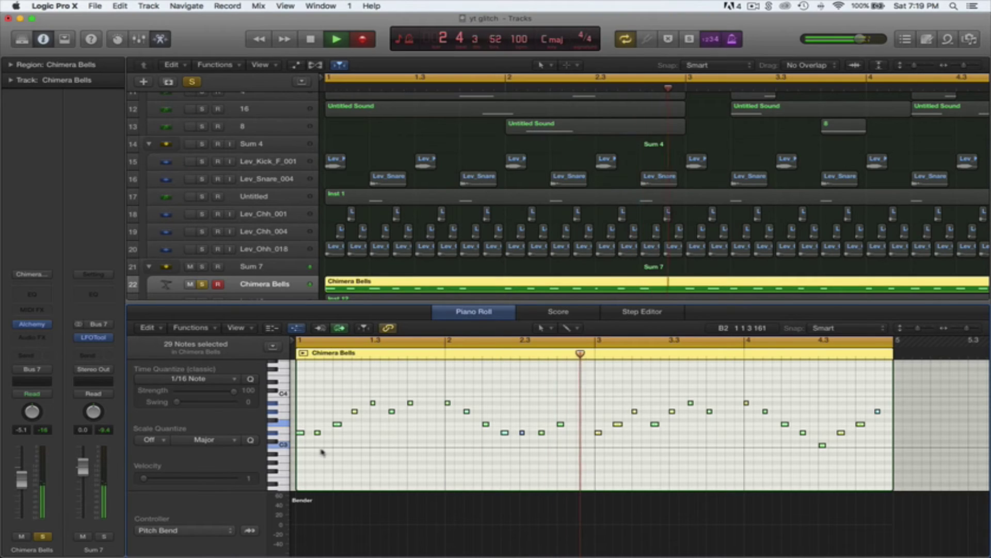
click(539, 443)
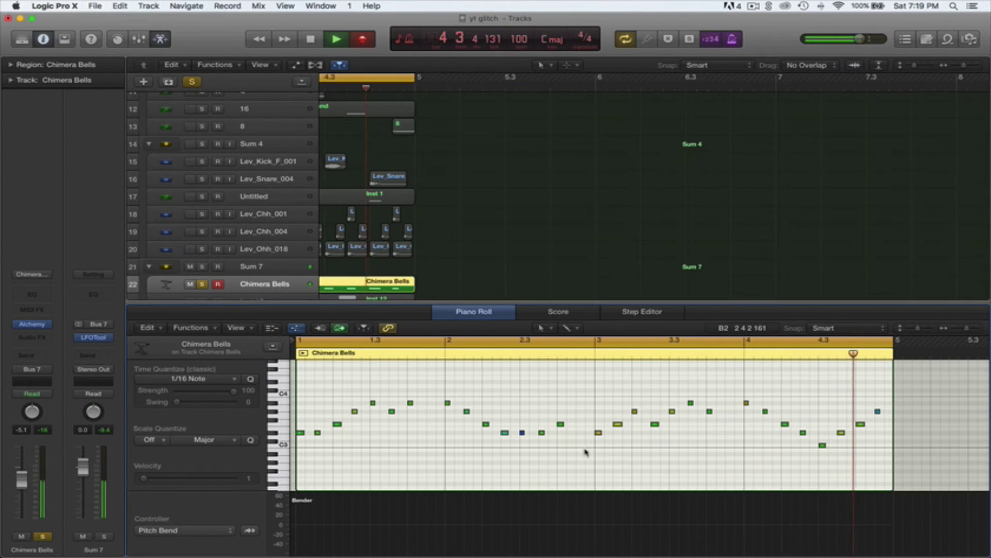
Step: Stop playback and compare the ending notes of the Inst 12 region with those of Chimera Bells
scroll(527, 274, down, 3)
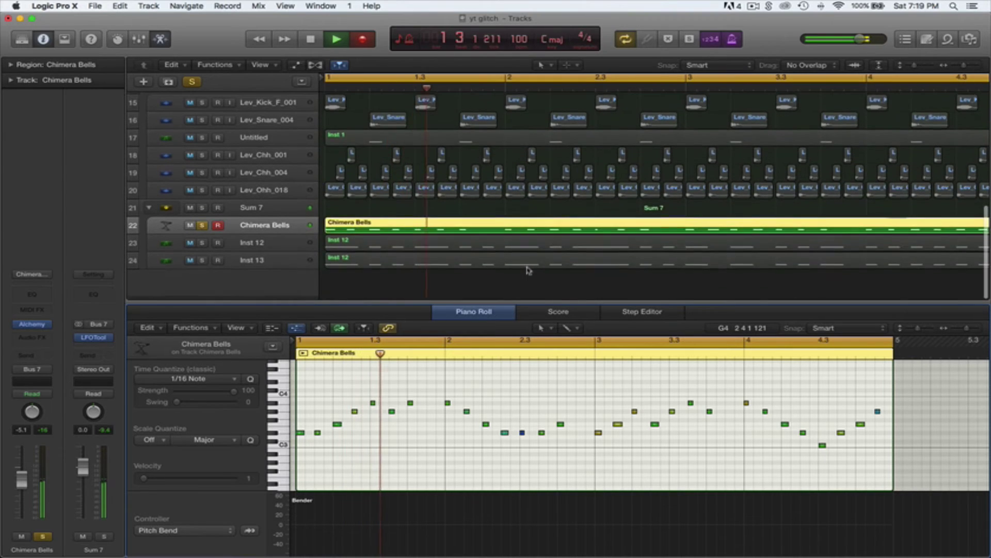
scroll(620, 261, right, 5)
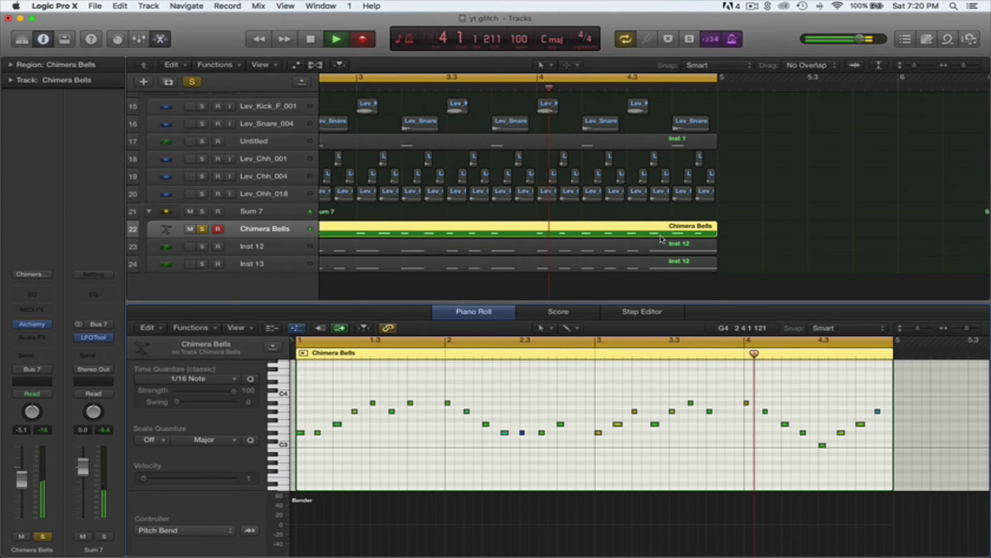
key(space)
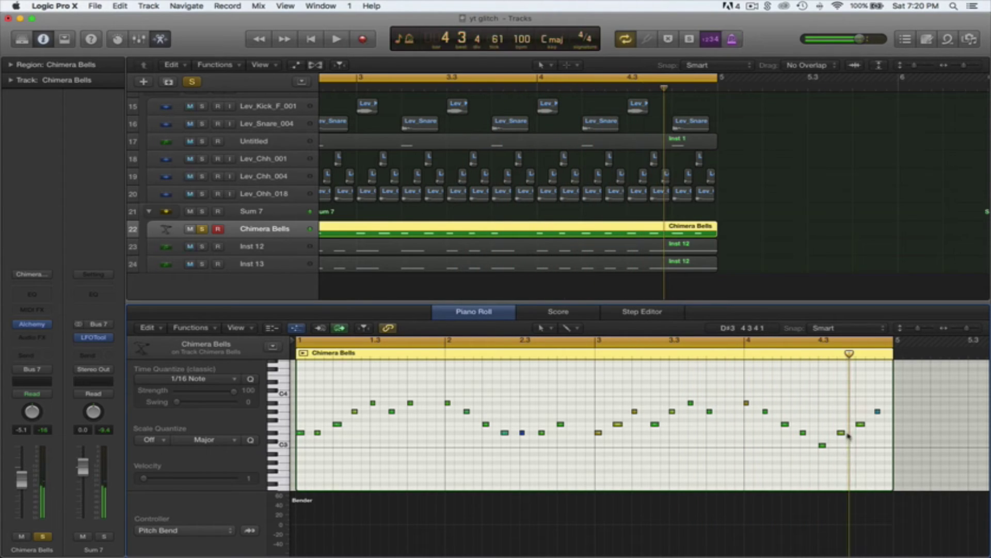
click(689, 250)
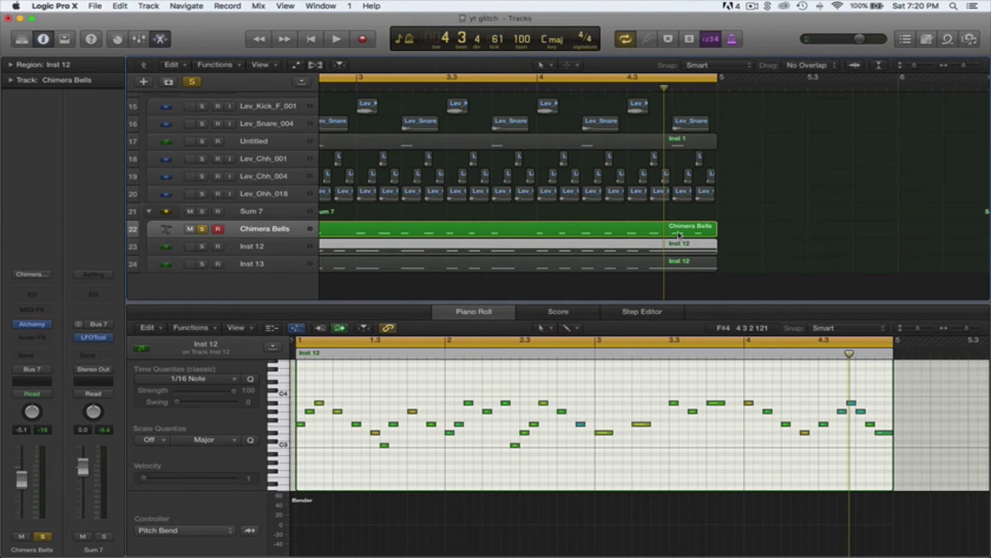
click(680, 235)
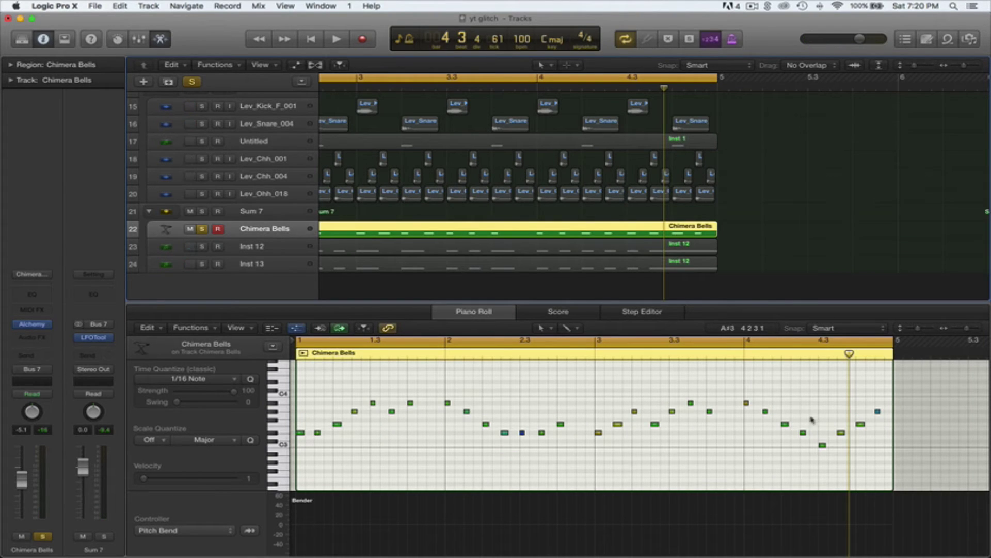
mouse_move(843, 435)
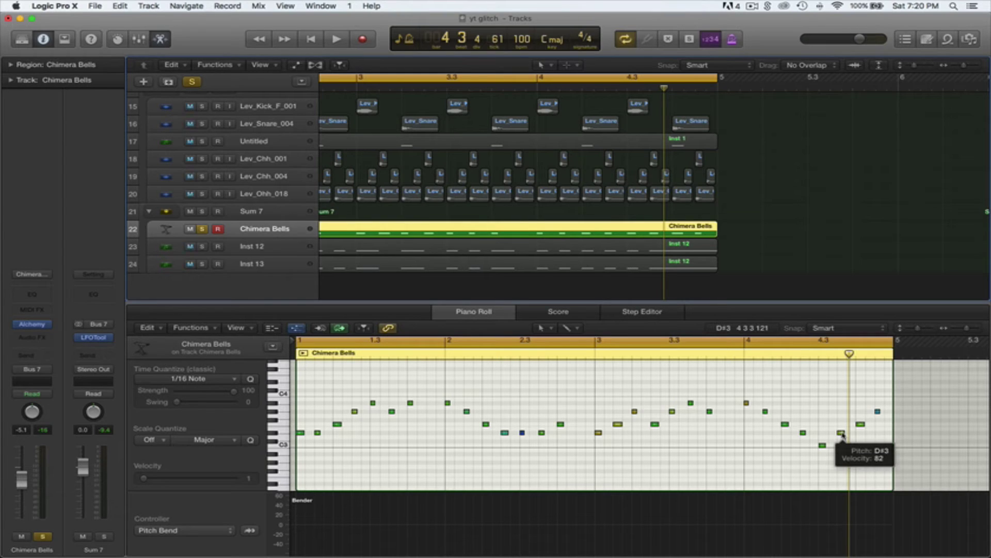
Step: Rework the Chimera Bells notes at 4 3 3 and 4 3 4 to match Inst 12, deleting the two old notes after them
click(649, 86)
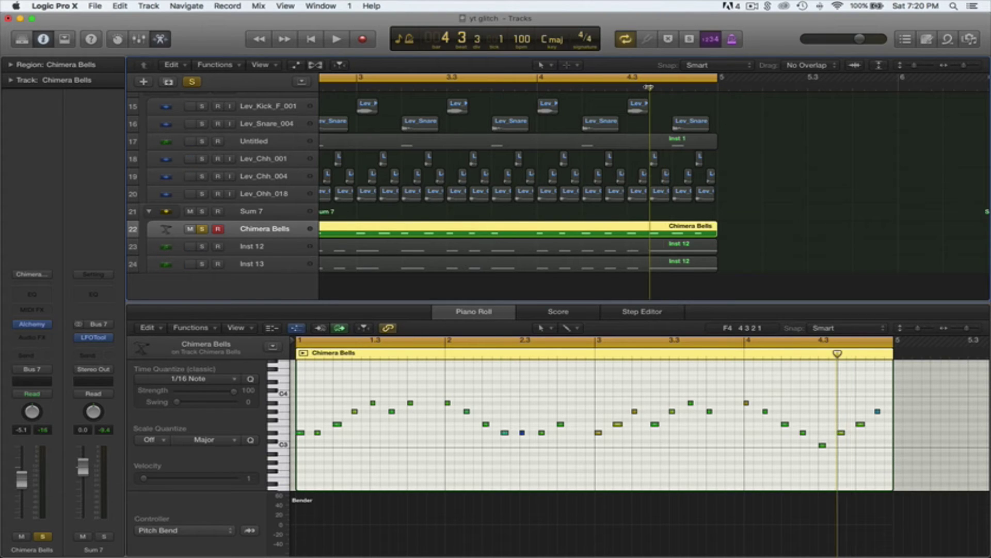
click(664, 252)
scroll(665, 252, right, 1)
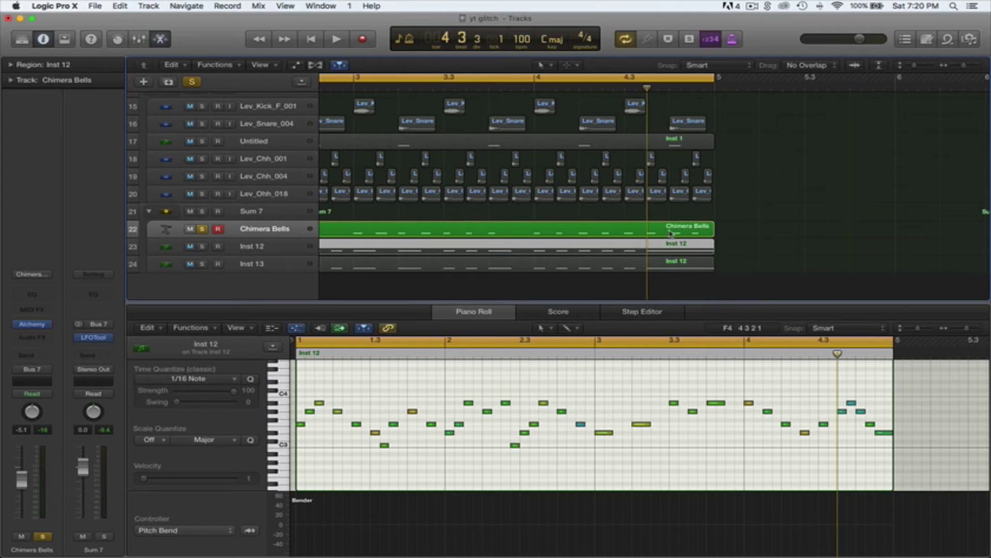
click(671, 234)
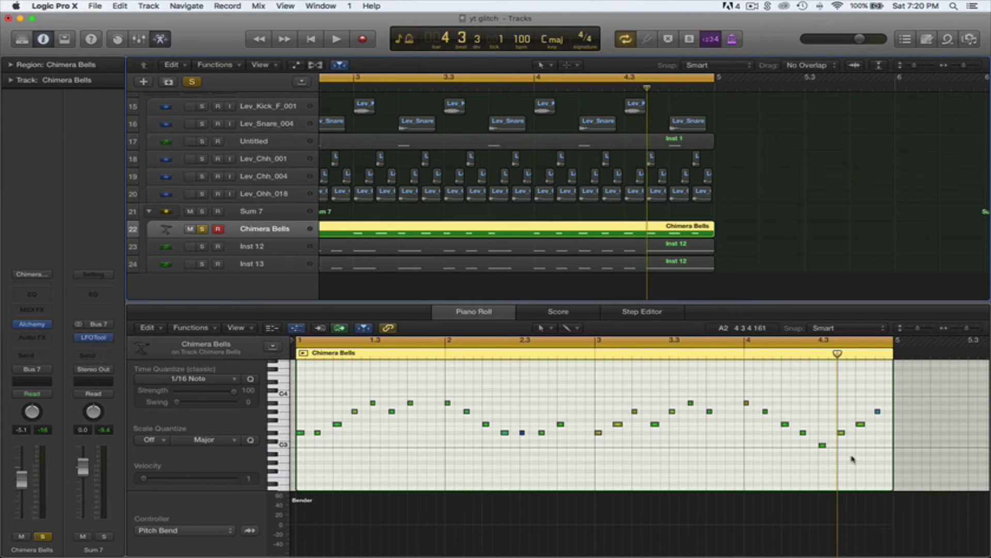
click(841, 433)
drag(841, 433, 842, 411)
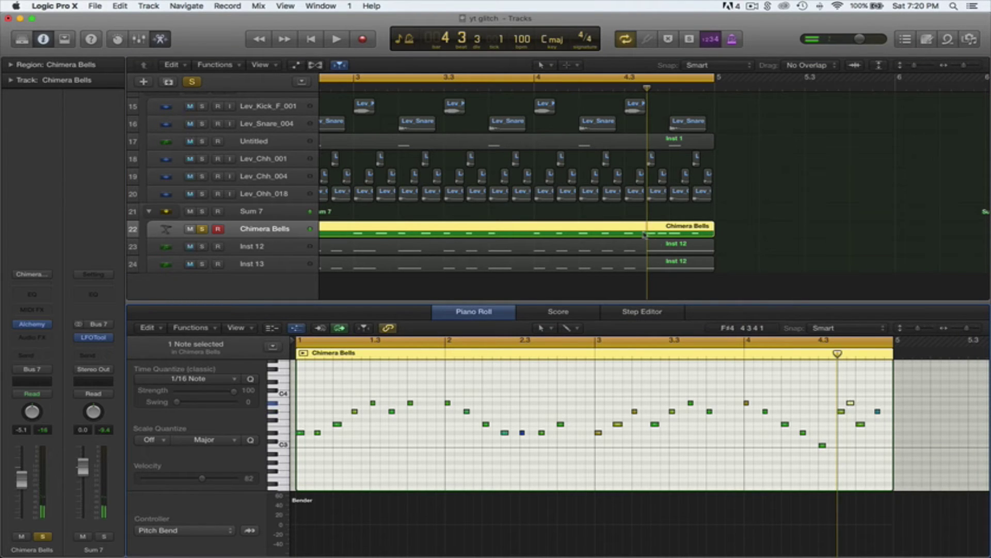
drag(880, 414, 884, 412)
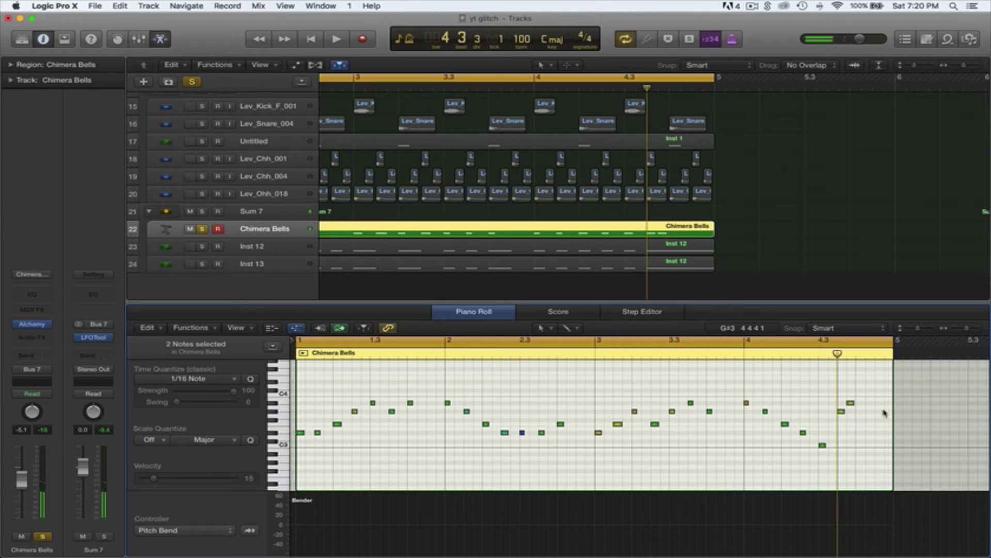
Step: Lengthen the first two notes of the Chimera Bells ending run to full sixteenths and add a G#3 sixteenth at 4.4
click(971, 330)
click(663, 245)
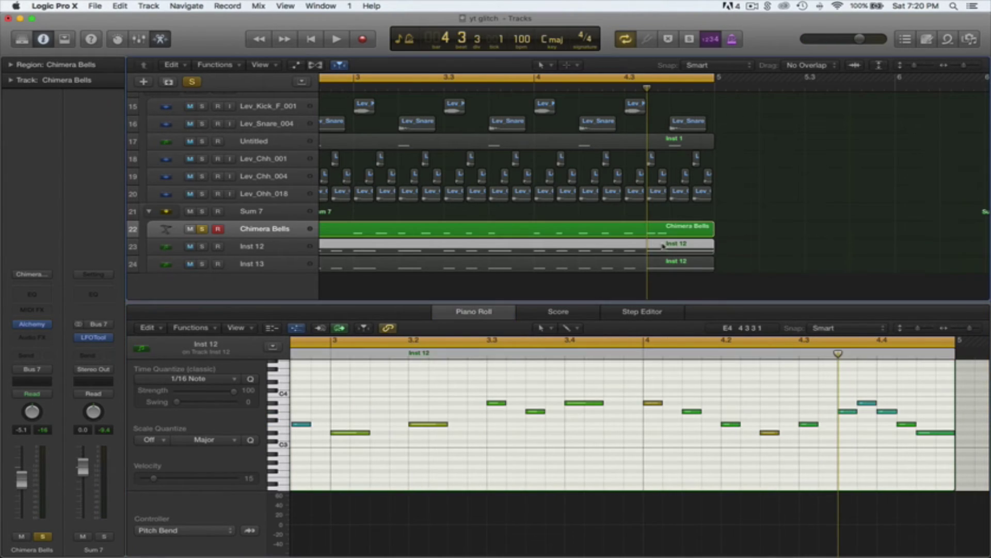
click(662, 230)
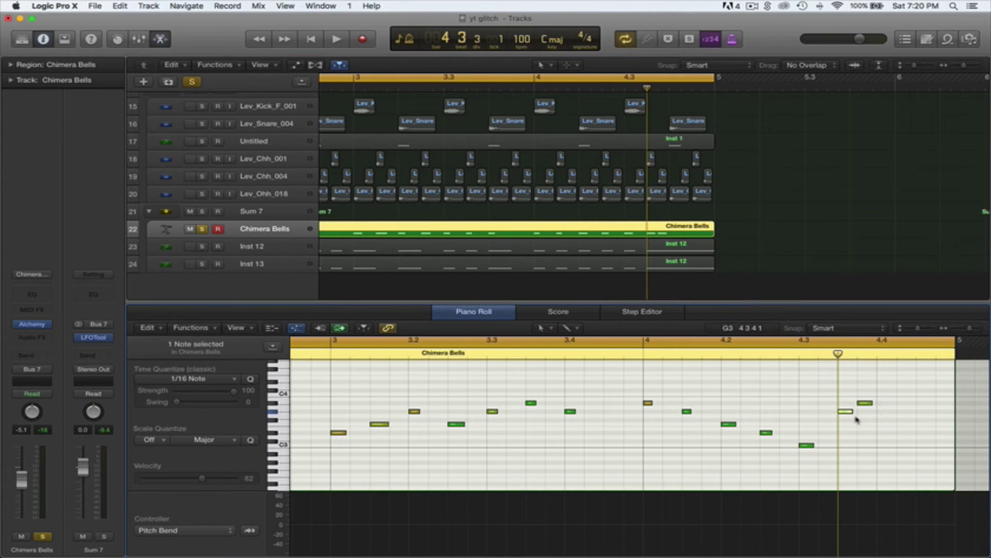
drag(869, 403, 877, 404)
click(882, 417)
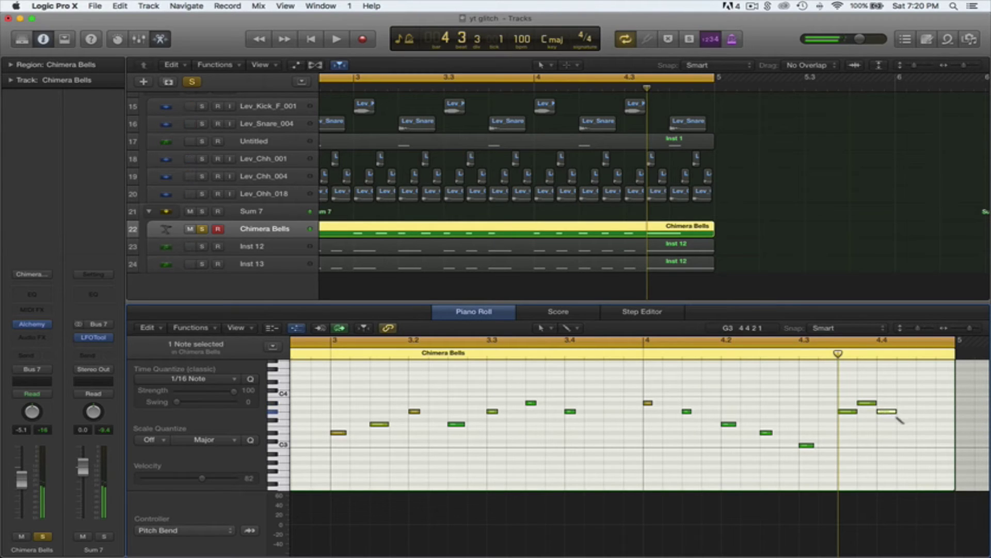
Step: Complete the Chimera Bells ending run like Inst 12, adding an F3 sixteenth and a D#3 note held to bar 5
click(694, 252)
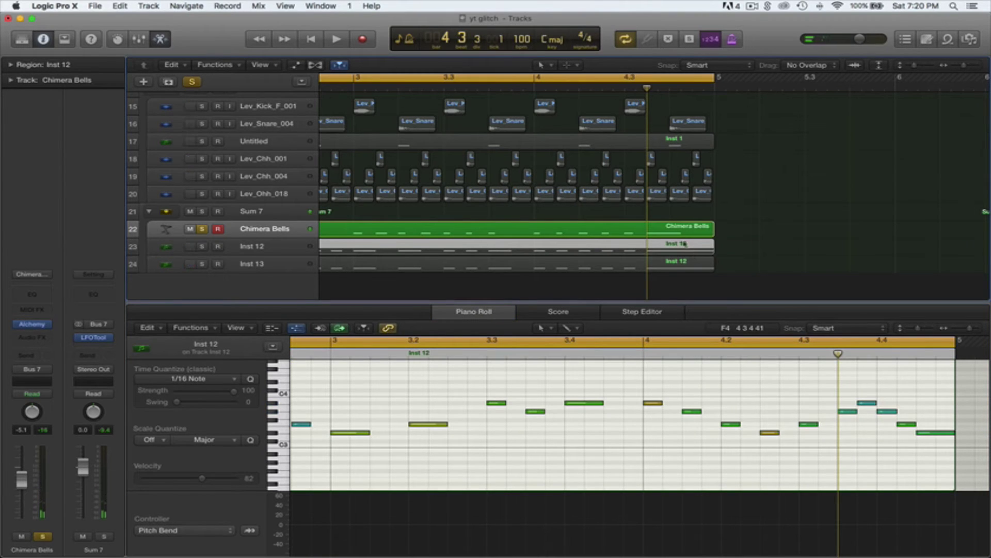
click(681, 234)
click(905, 424)
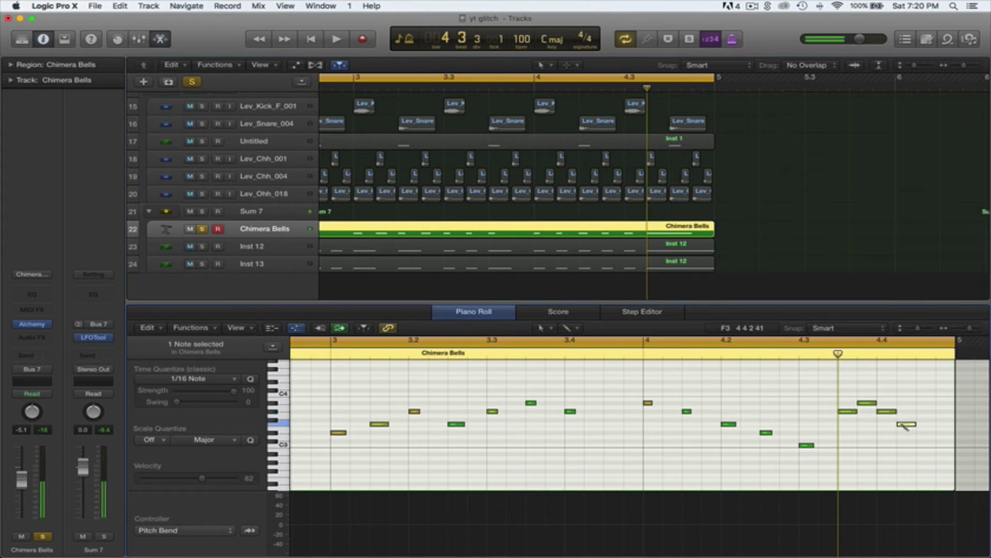
click(682, 244)
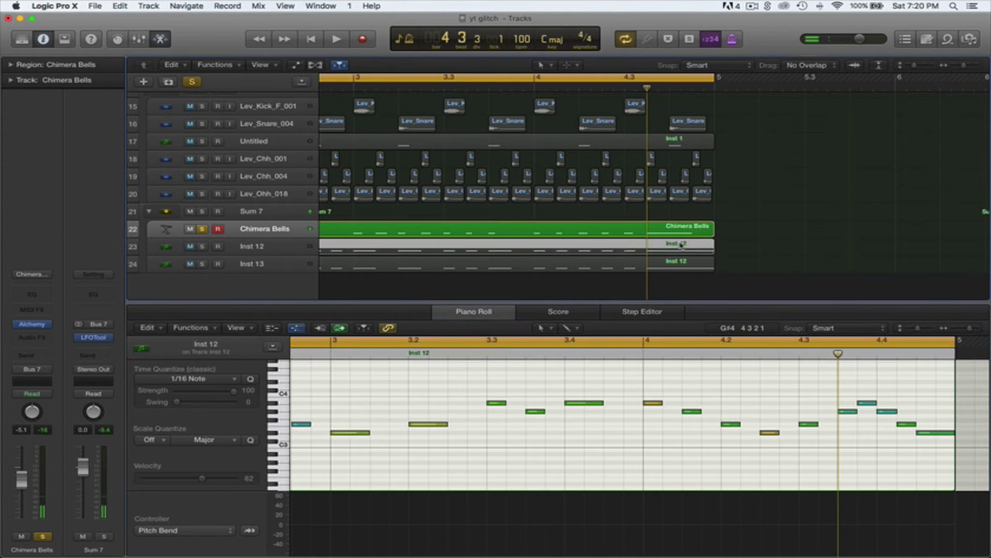
click(675, 230)
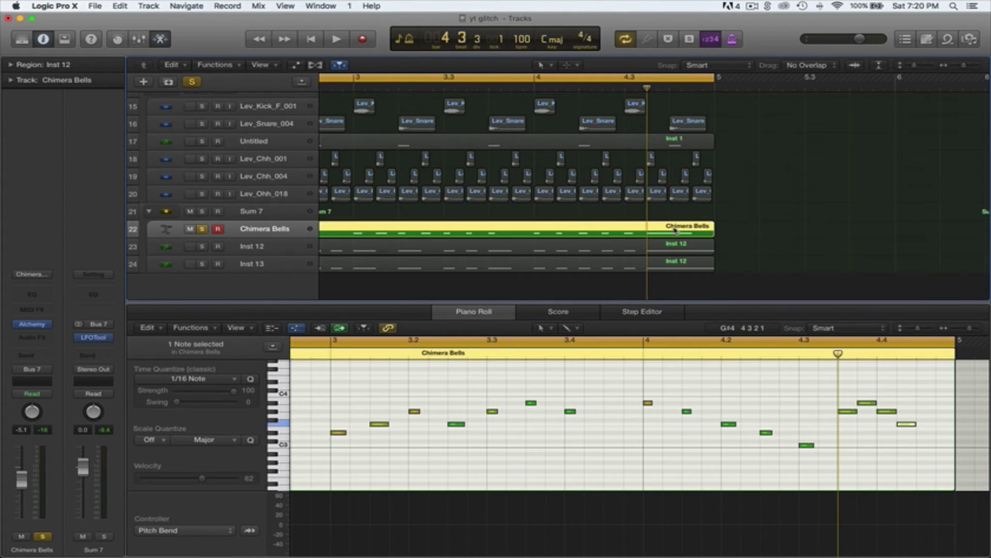
click(921, 432)
drag(934, 433, 955, 438)
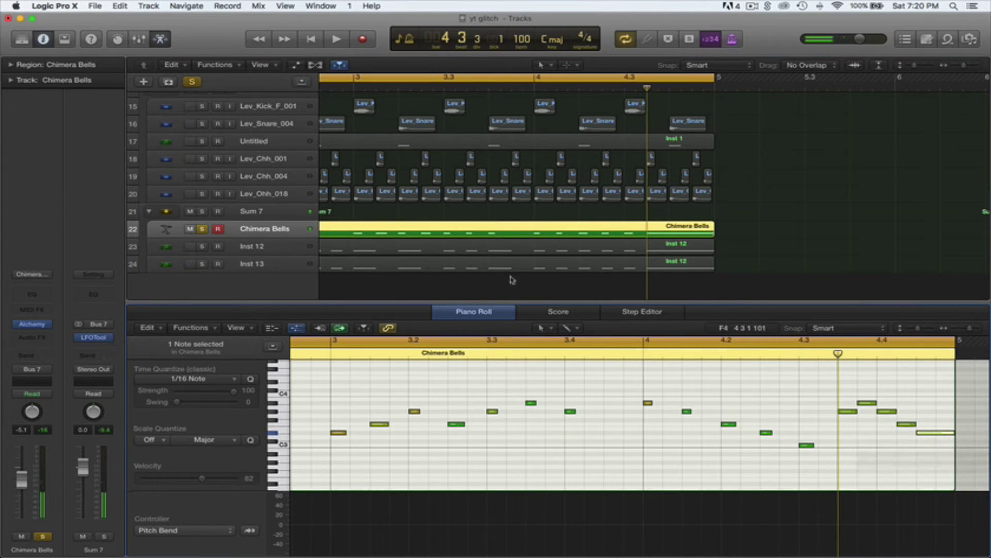
Step: Solo Inst 12 together with Chimera Bells and play the loop
click(201, 247)
key(space)
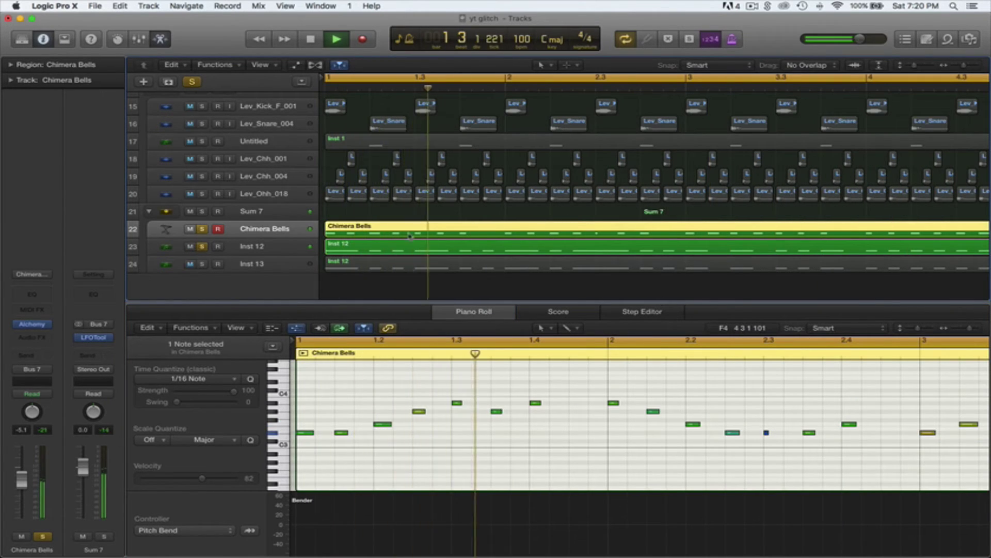
scroll(449, 222, right, 5)
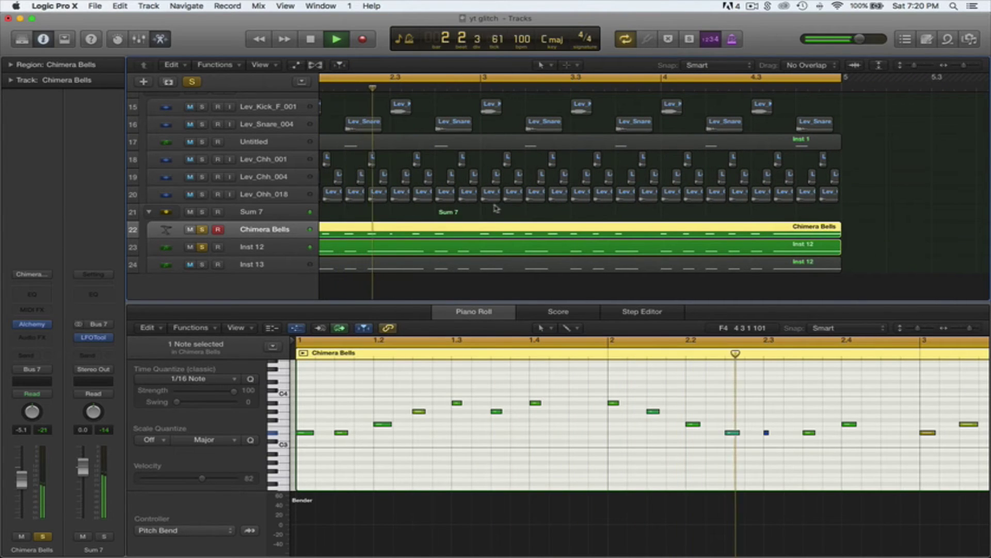
Step: Lengthen the very short Chimera Bells D#3 note at 2.3 to about the length of its neighbours
click(768, 434)
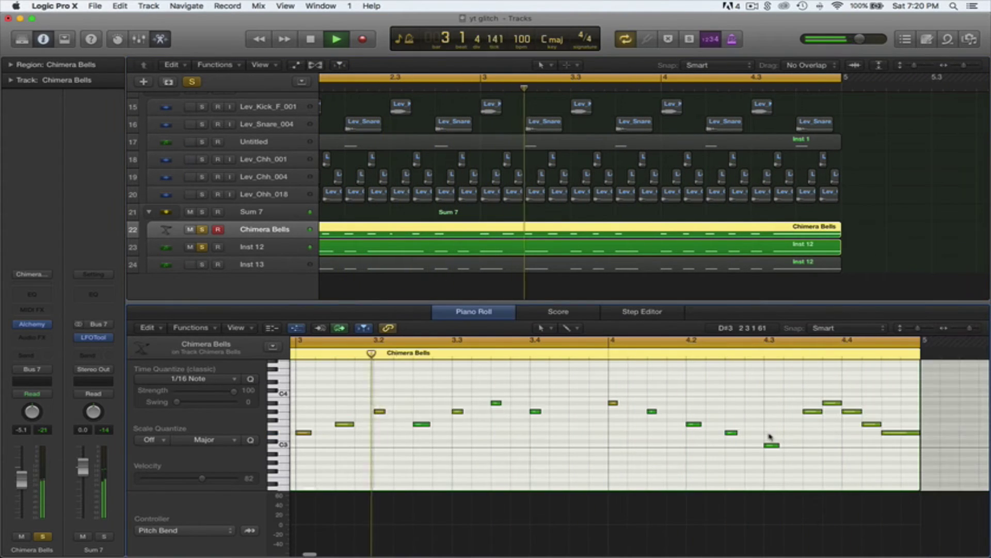
scroll(460, 436, left, 5)
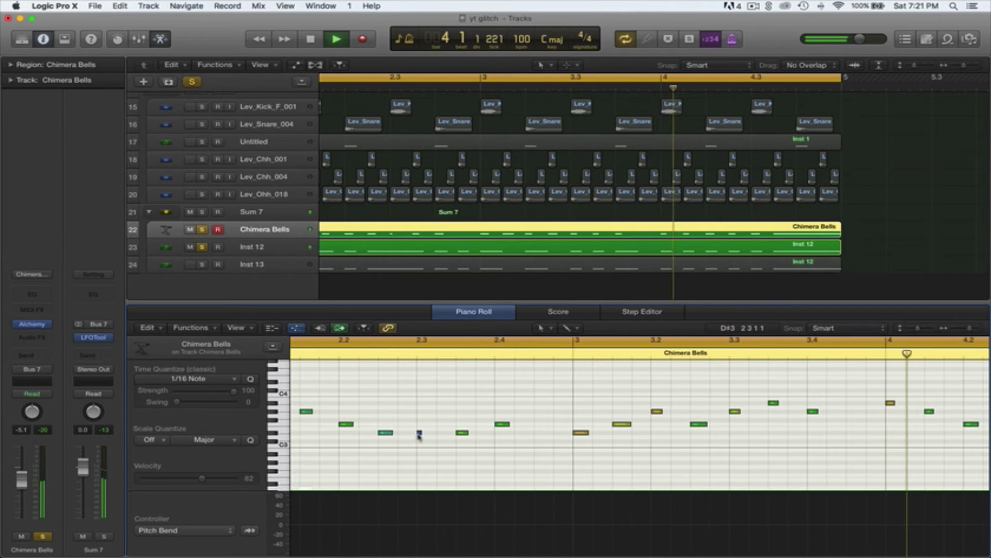
click(419, 434)
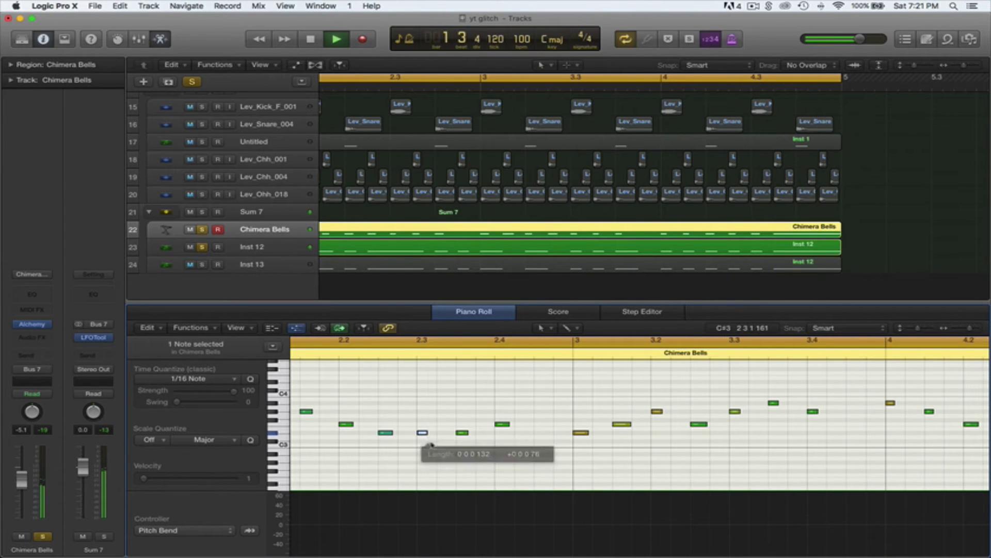
click(432, 445)
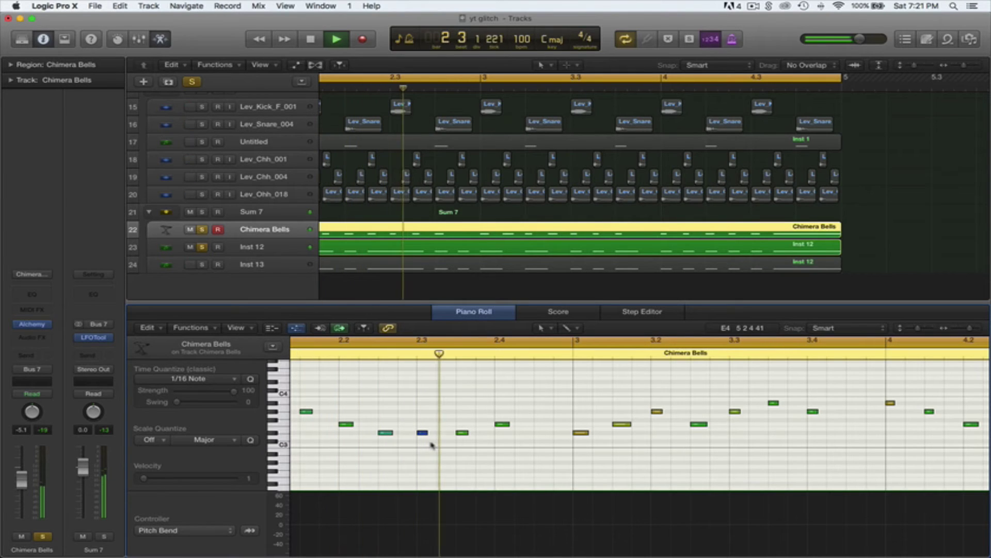
drag(426, 432, 430, 432)
click(445, 445)
Step: Duplicate the five notes of the Chimera Bells ending run one octave higher
scroll(511, 444, right, 5)
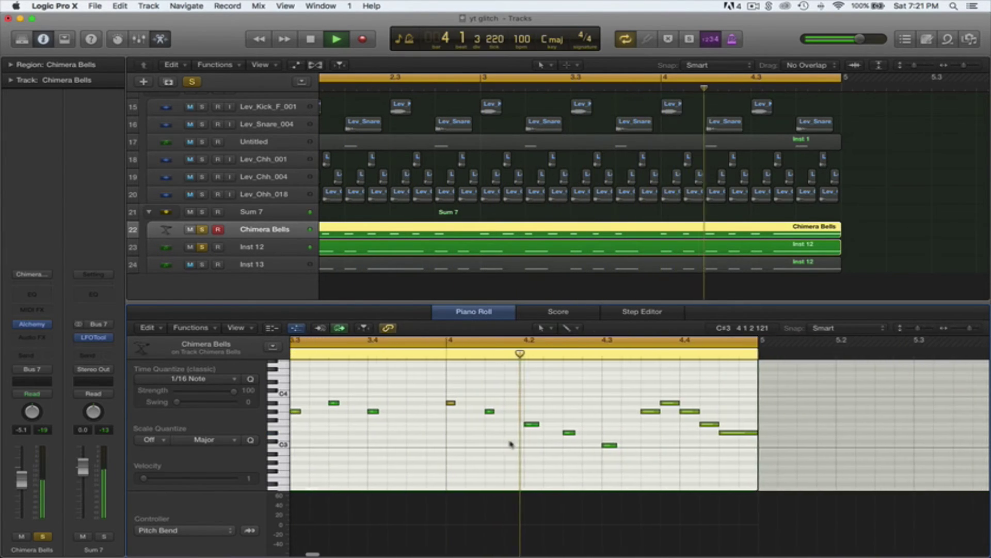
scroll(527, 440, up, 3)
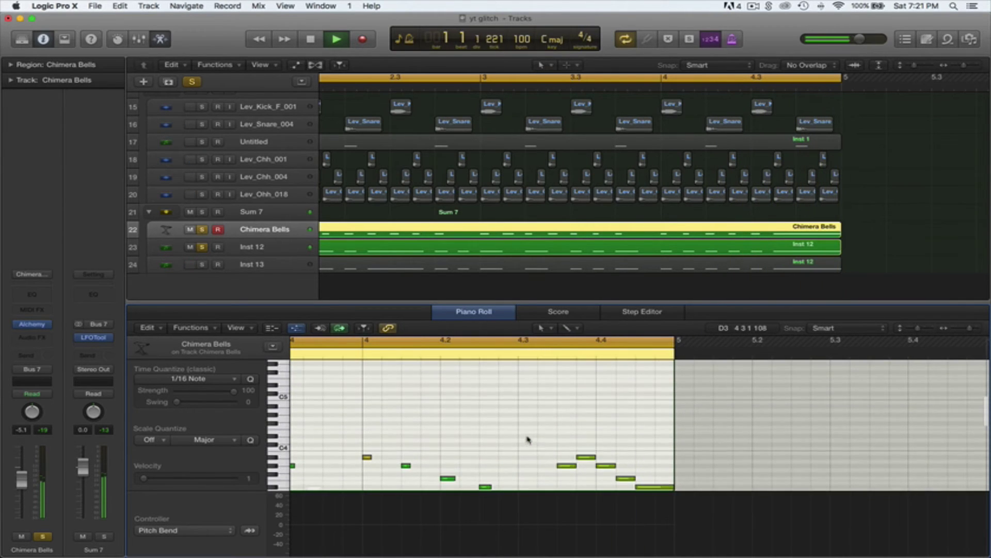
scroll(543, 433, down, 2)
drag(541, 421, 639, 496)
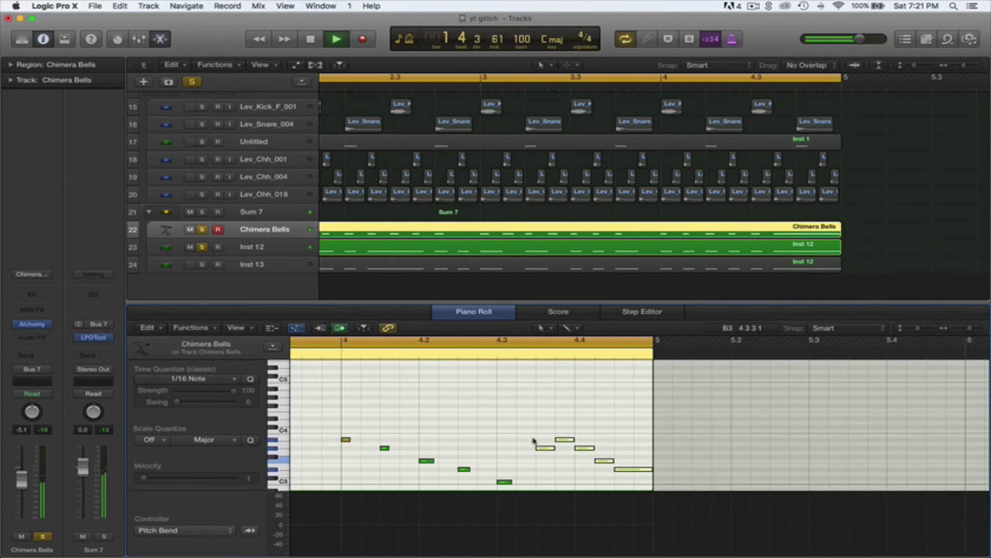
drag(544, 451, 547, 402)
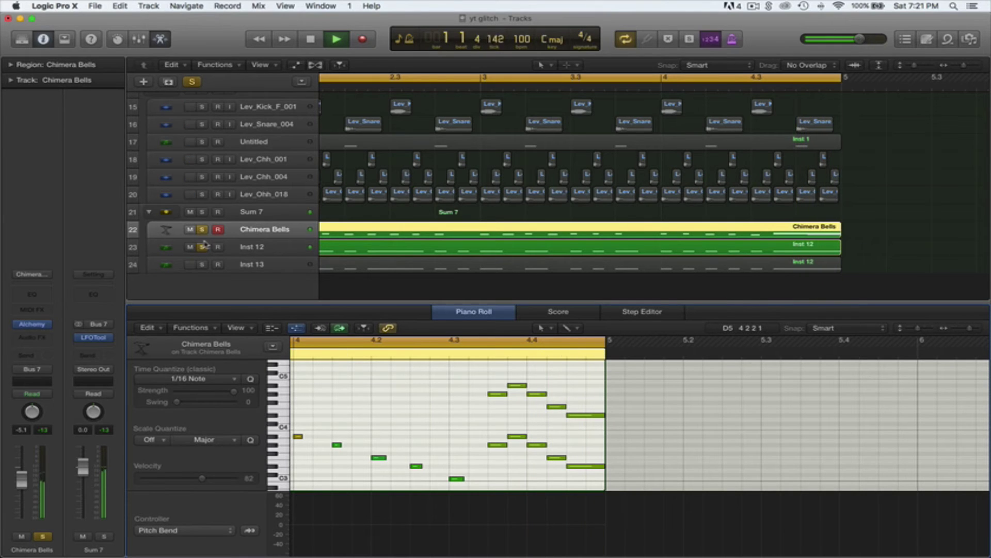
Step: Unsolo Chimera Bells and Inst 12 and close the note editor while the full loop plays
click(203, 229)
click(203, 246)
click(160, 39)
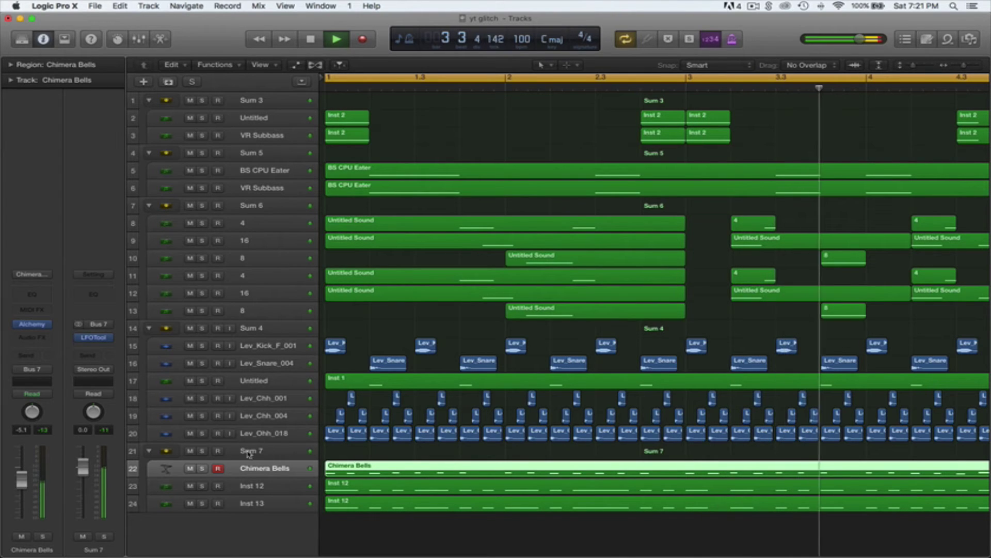
Step: Lower the Chimera Bells track volume to -8.0 dB during playback and stop the loop after listening
click(279, 455)
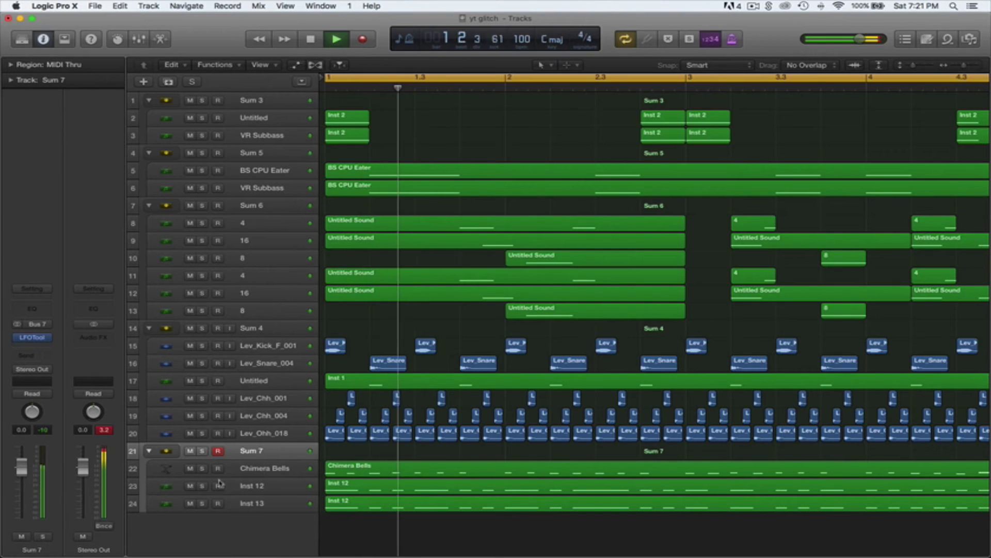
click(253, 486)
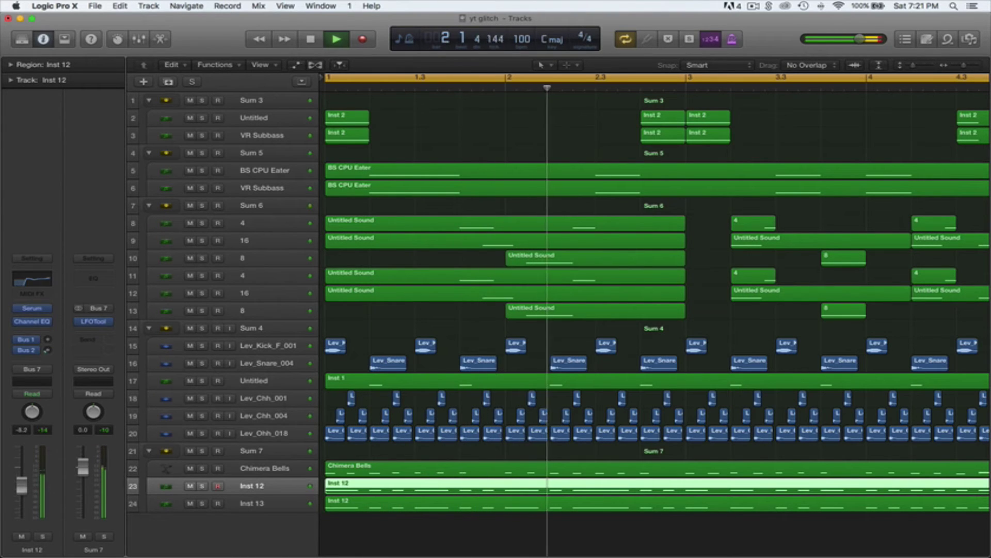
click(262, 471)
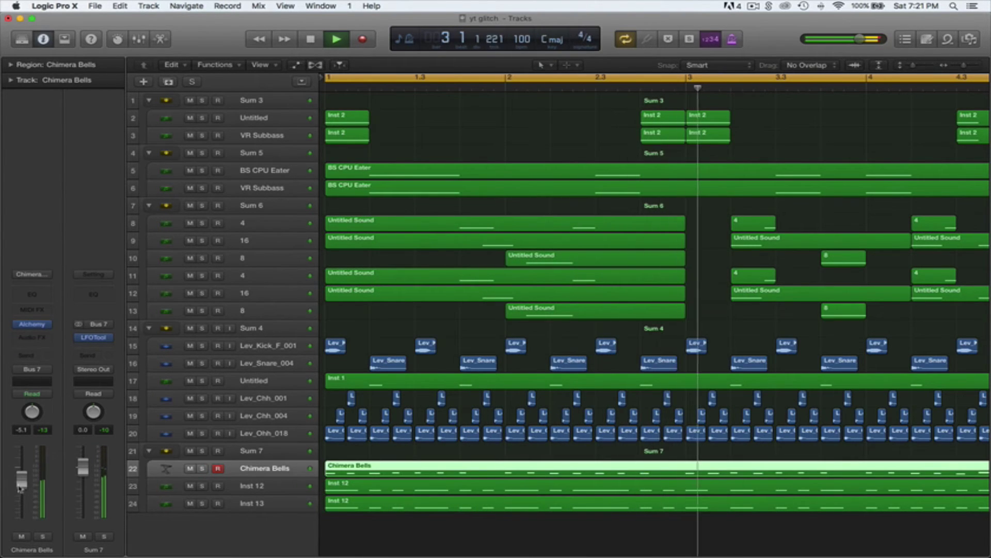
drag(19, 488, 21, 492)
click(359, 532)
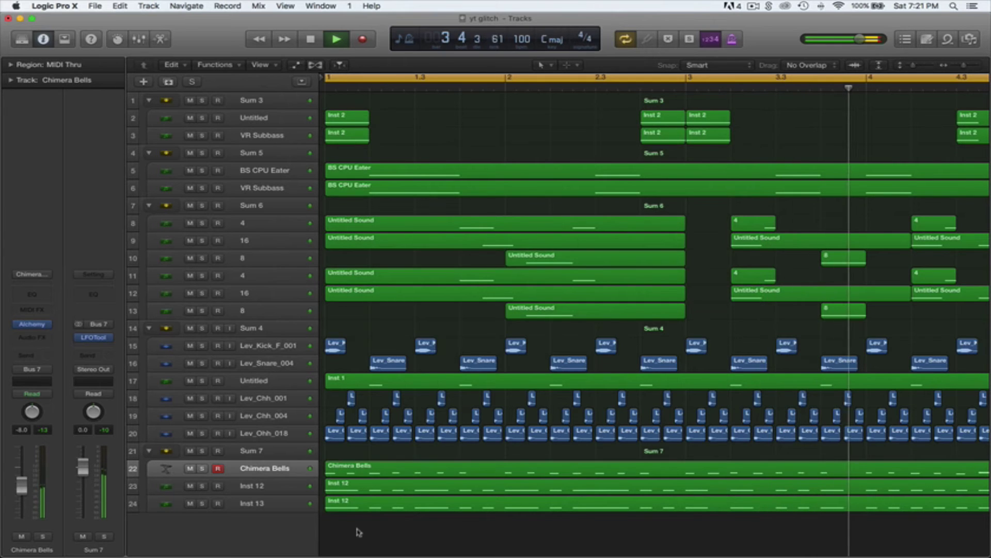
scroll(443, 508, right, 6)
scroll(442, 509, left, 2)
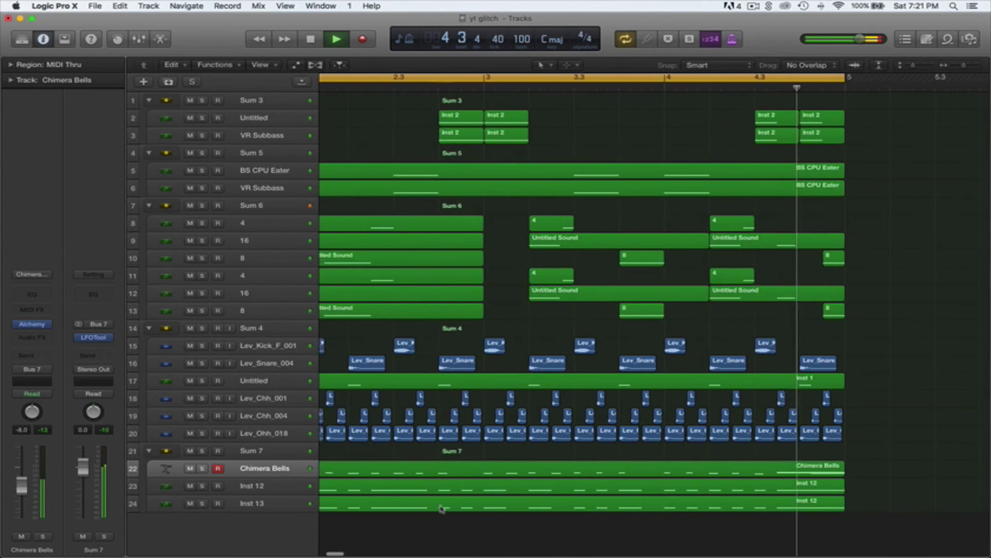
key(space)
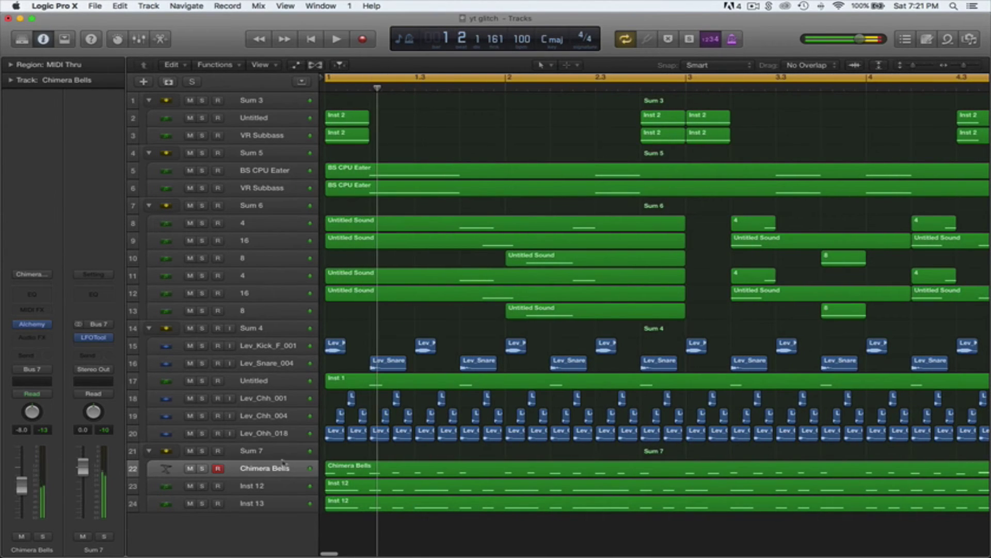
Step: Solo the Sum 7 stack, add one software instrument track with the default patch, and hide the Library
click(203, 452)
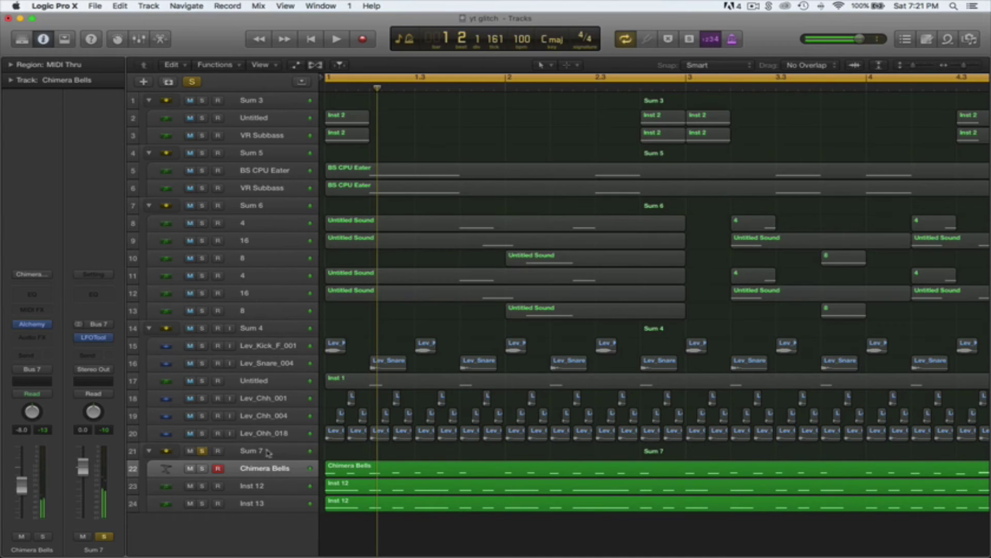
click(144, 83)
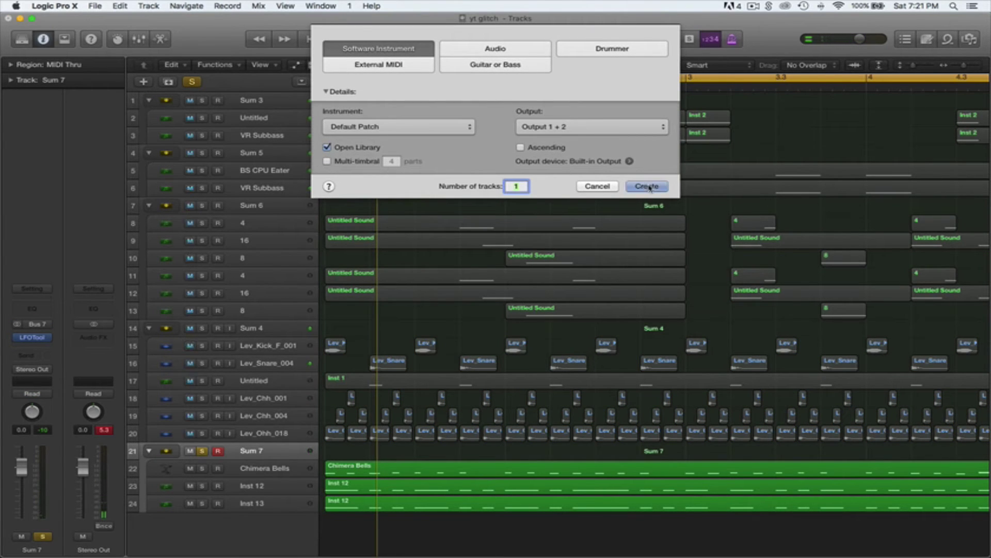
click(648, 186)
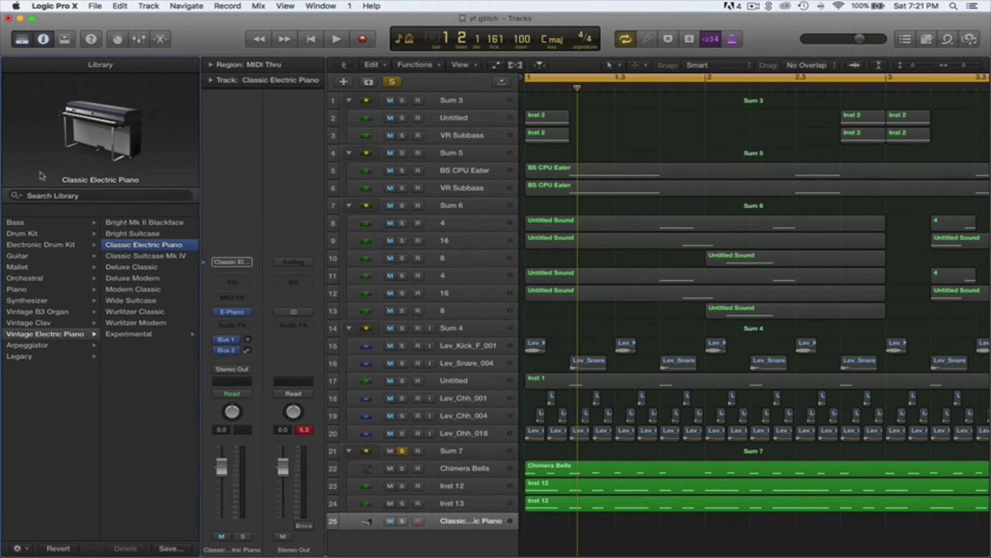
click(21, 41)
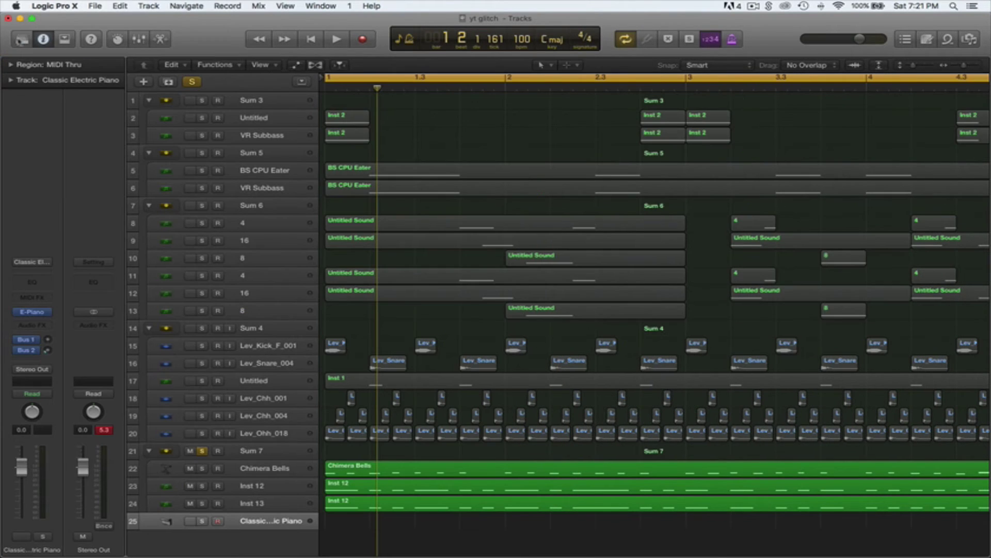
Step: Replace the new track's electric piano with Serum, load its saved Pluck setting, and close the plug-in window
click(50, 312)
mouse_move(124, 523)
mouse_move(184, 532)
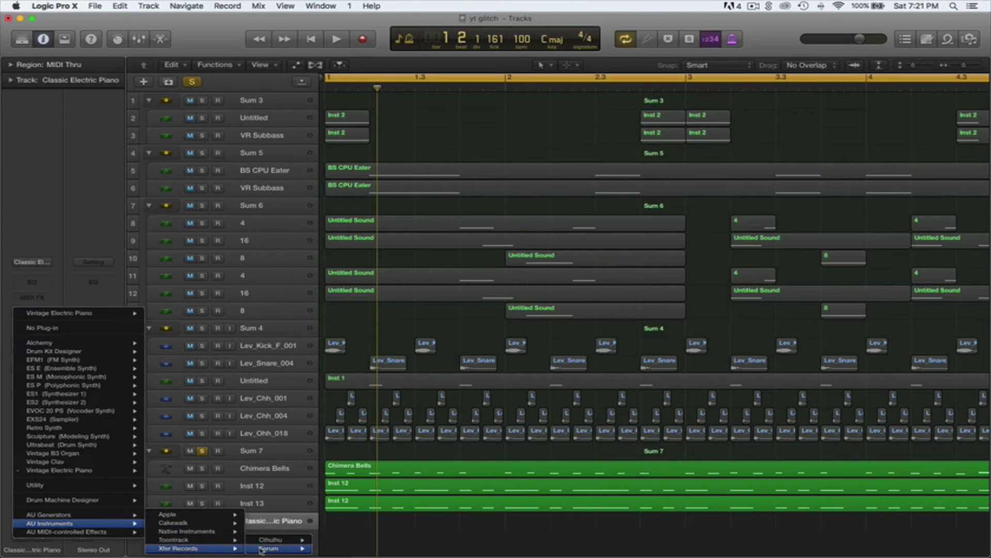
click(318, 549)
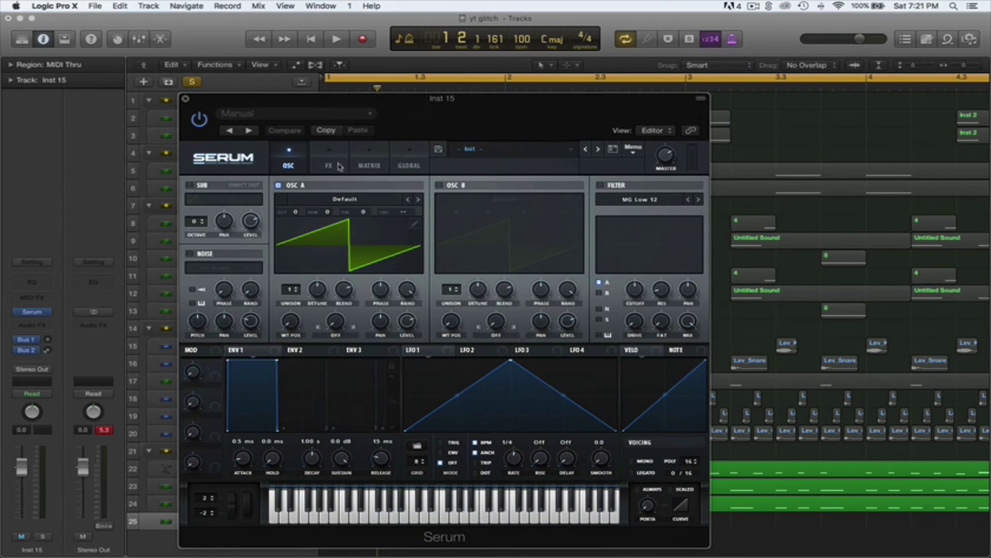
click(281, 118)
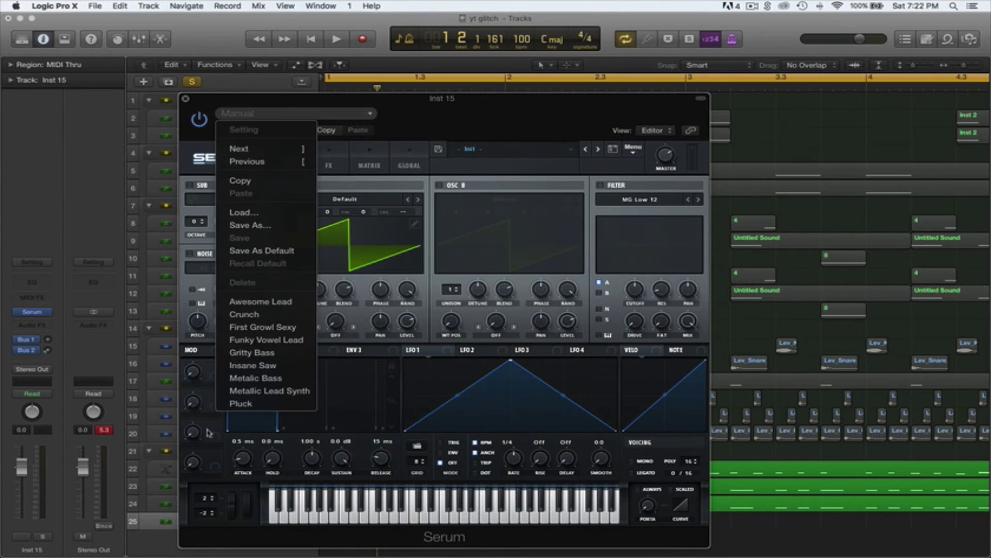
click(240, 404)
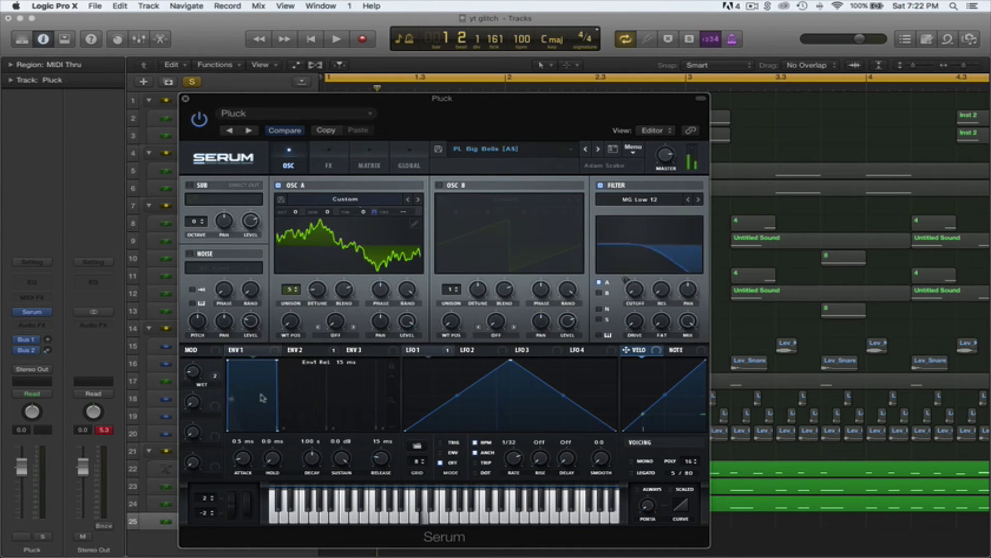
click(185, 100)
Step: Move the Pluck track into the Sum 7 stack above Chimera Bells and copy the Chimera Bells region onto it
drag(233, 523, 250, 471)
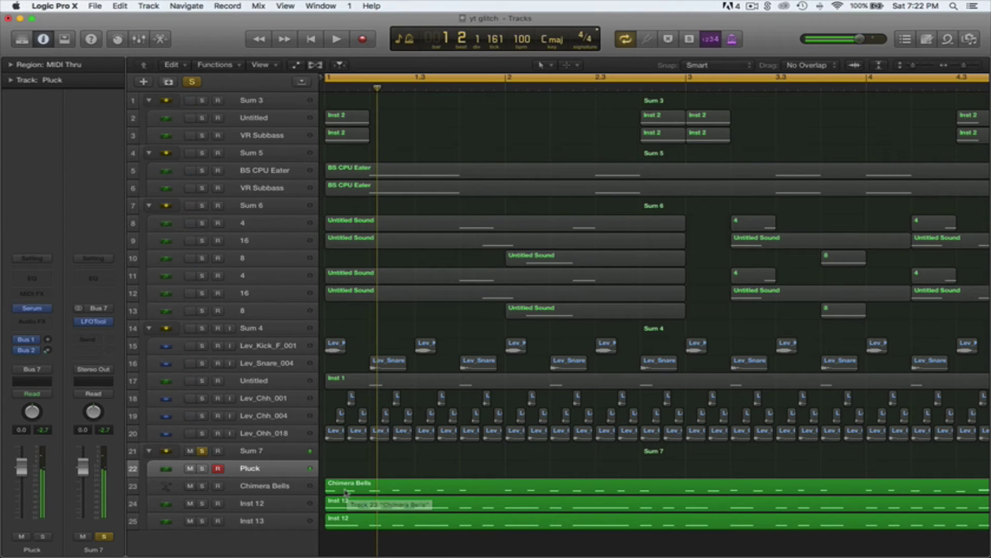
click(353, 489)
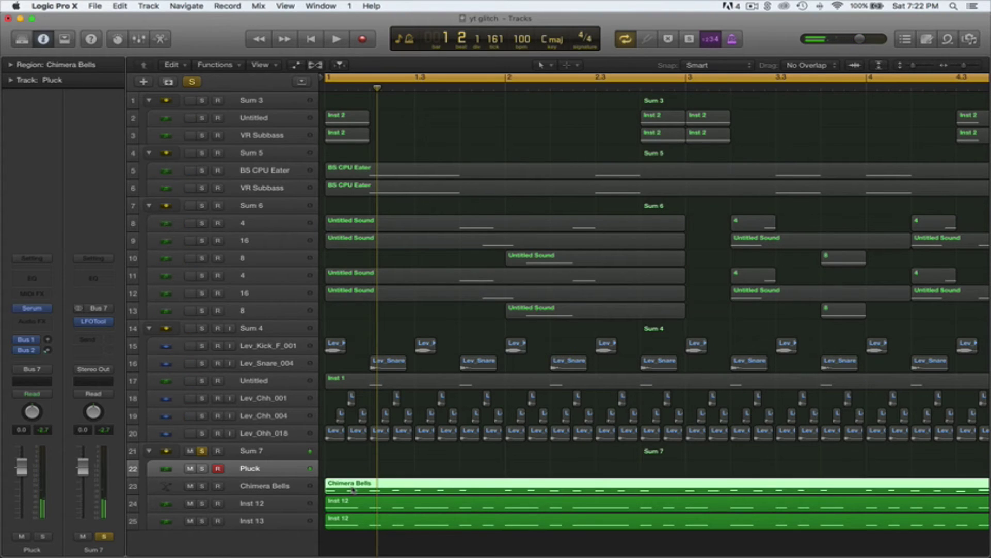
drag(353, 490, 337, 477)
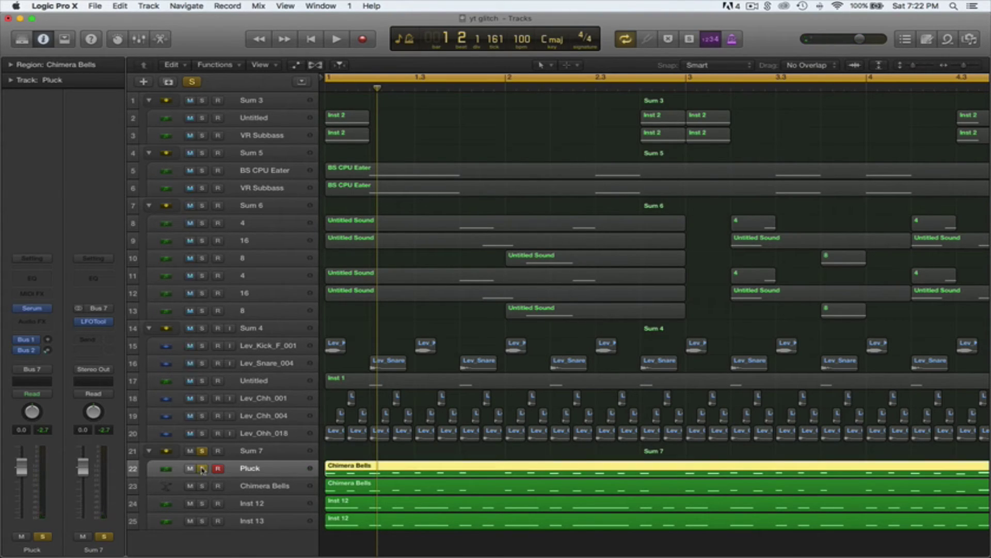
Step: Play the loop and lower the Pluck track's volume to -10.4 dB
key(space)
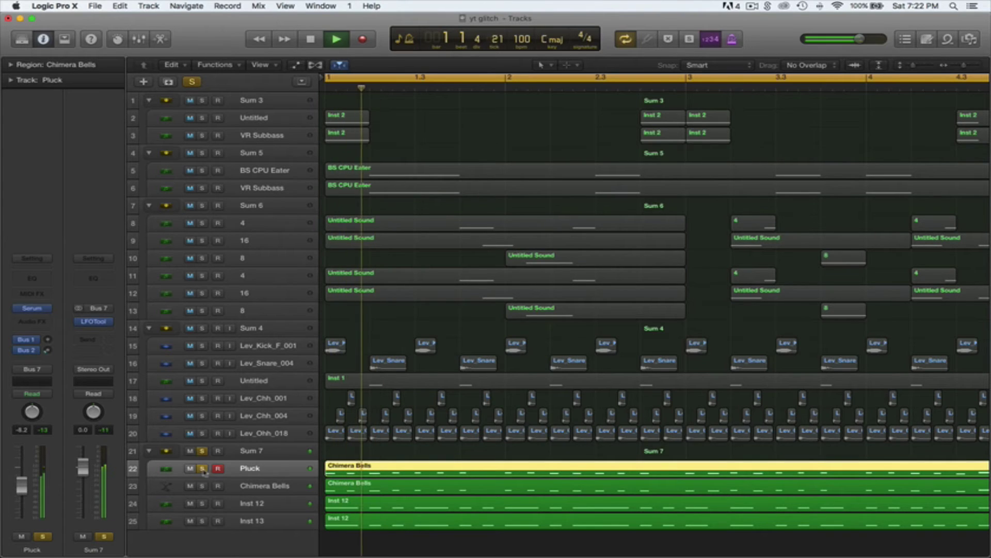
click(202, 469)
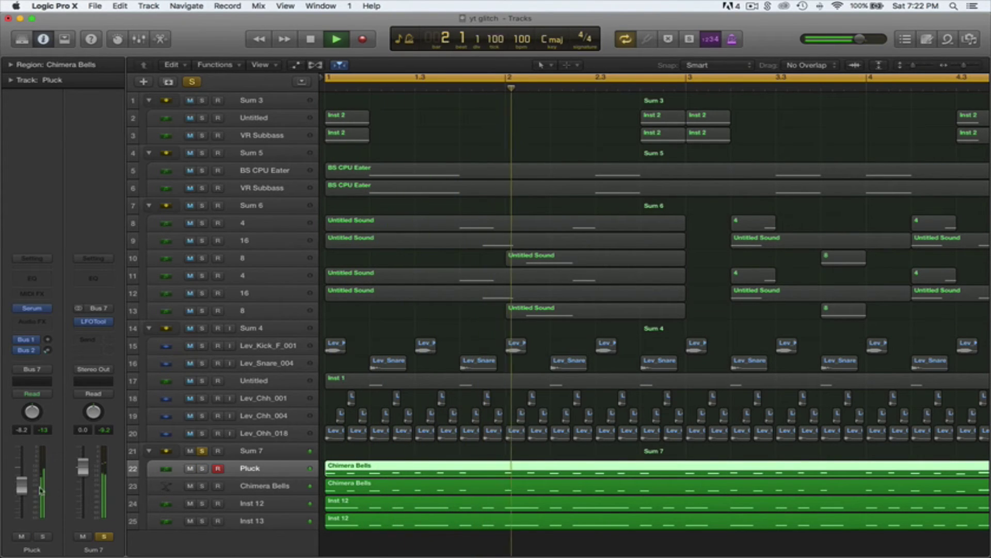
drag(21, 487, 21, 489)
Step: Solo only the Pluck and Chimera Bells tracks by removing the solo from the Sum 7 stack
click(203, 468)
click(202, 486)
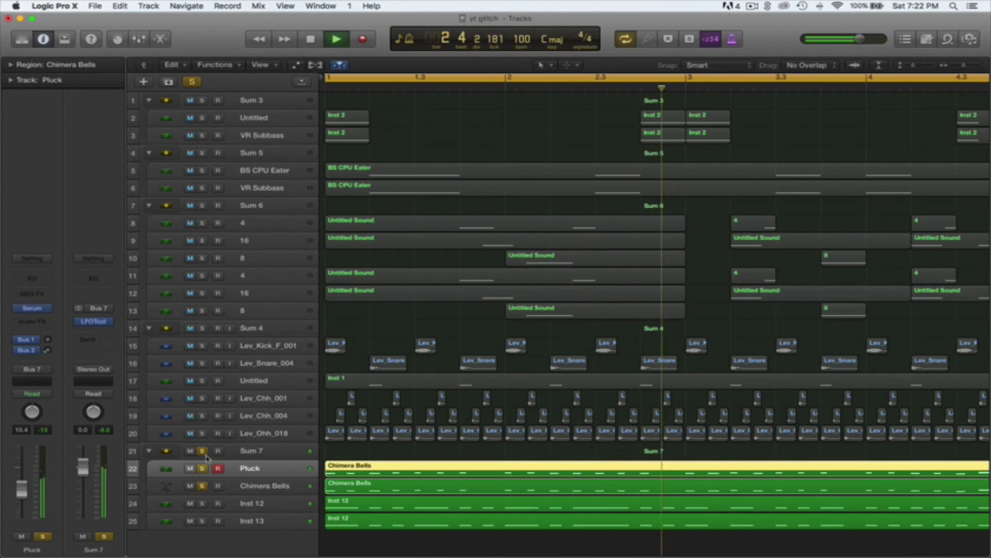
click(203, 451)
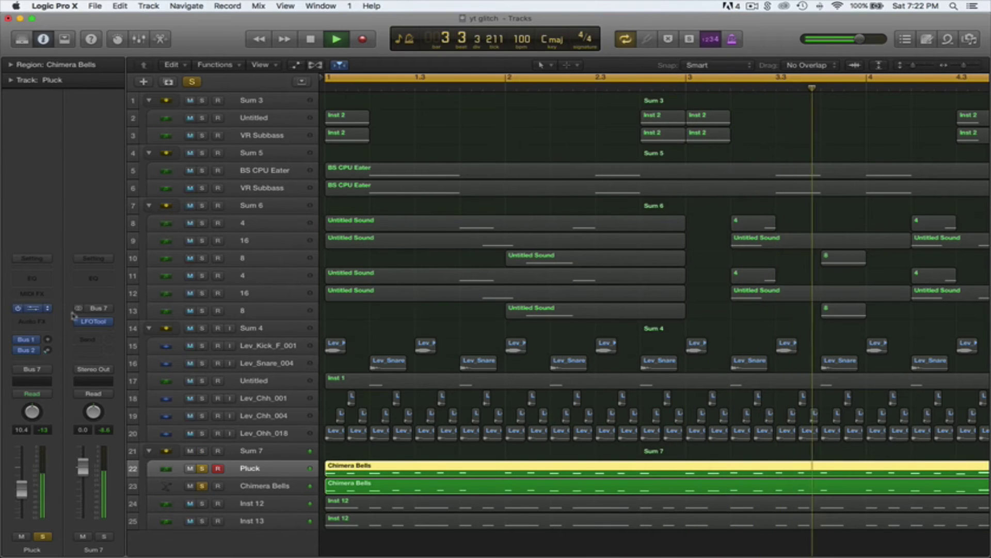
Step: Examine the delay and reverb in Serum's effects section on the Pluck track and close the plug-in
click(32, 307)
click(333, 160)
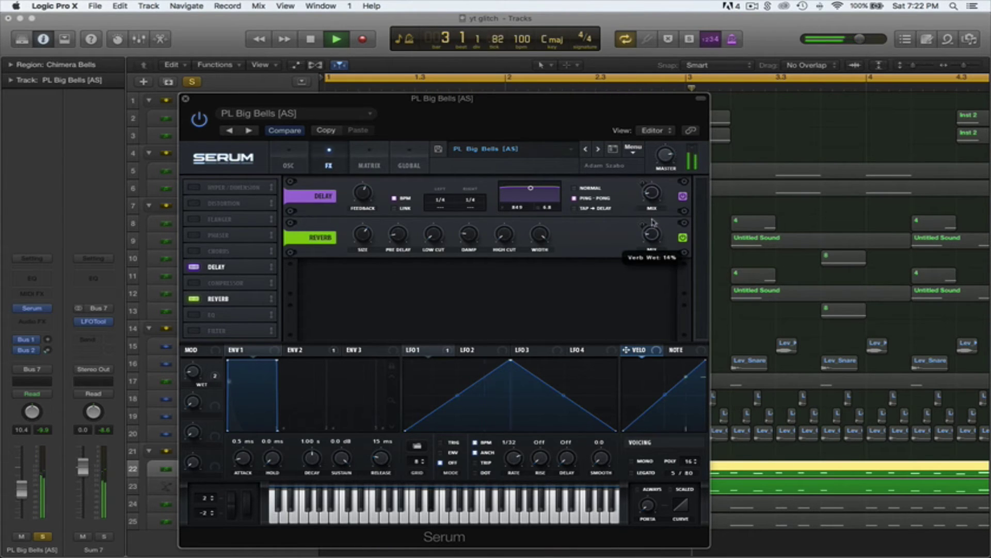
click(185, 98)
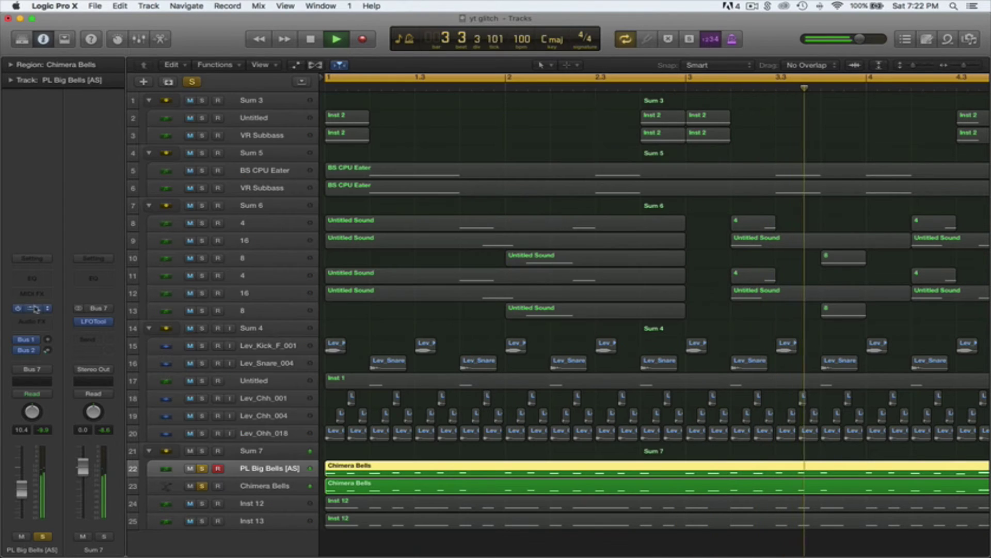
Step: Add a Channel EQ to PL Big Bells [AS], enable its analyzer, and cut the low shelf by 24 dB at 126 Hz
click(32, 279)
click(32, 321)
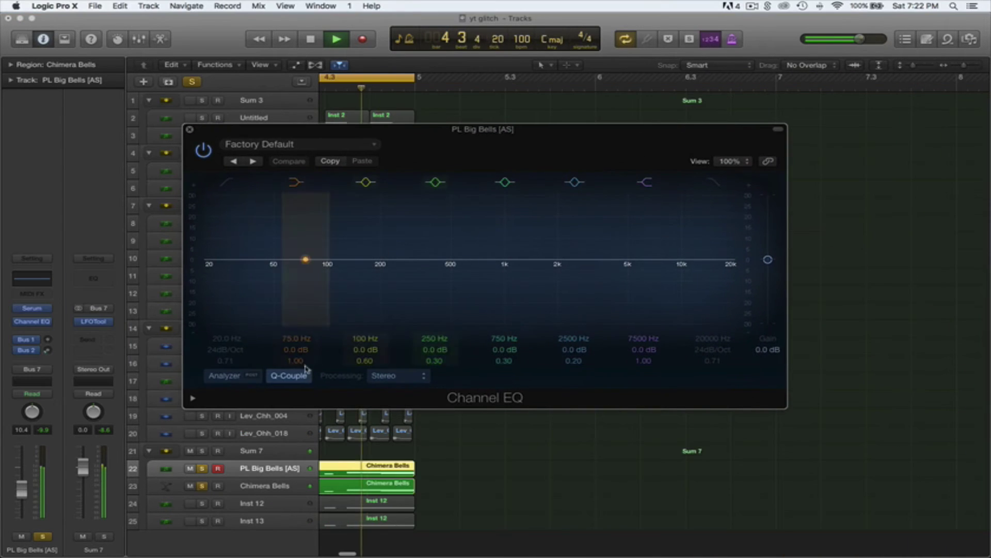
click(234, 375)
drag(295, 259, 346, 286)
Step: Cut the EQ by 17 dB at 740 Hz and 14.5 dB at 2450 Hz, and boost the high shelf 5.5 dB at 10600 Hz
drag(499, 308, 503, 335)
drag(441, 272, 470, 288)
drag(585, 278, 594, 310)
mouse_move(537, 272)
mouse_down()
mouse_move(586, 279)
mouse_move(551, 272)
mouse_up()
drag(663, 261, 688, 249)
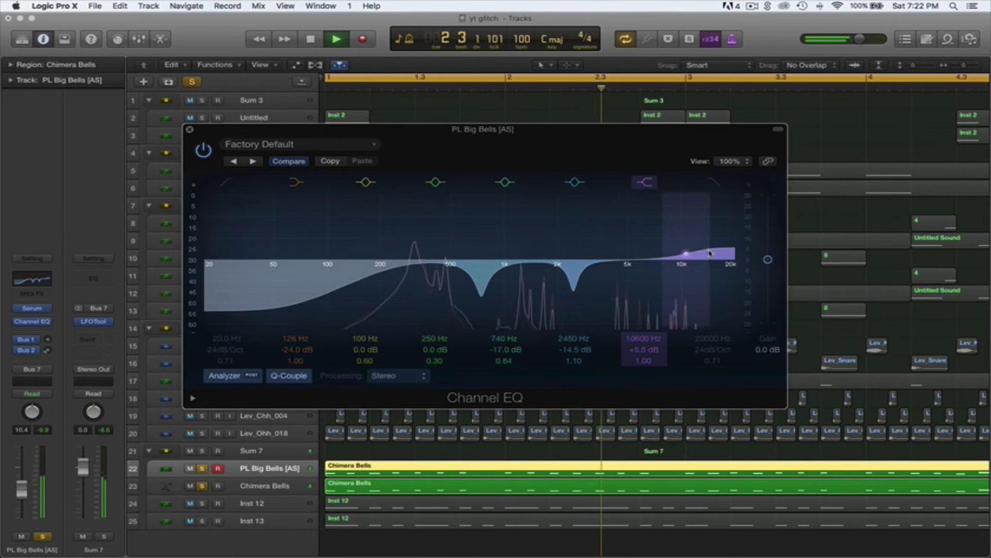
click(190, 129)
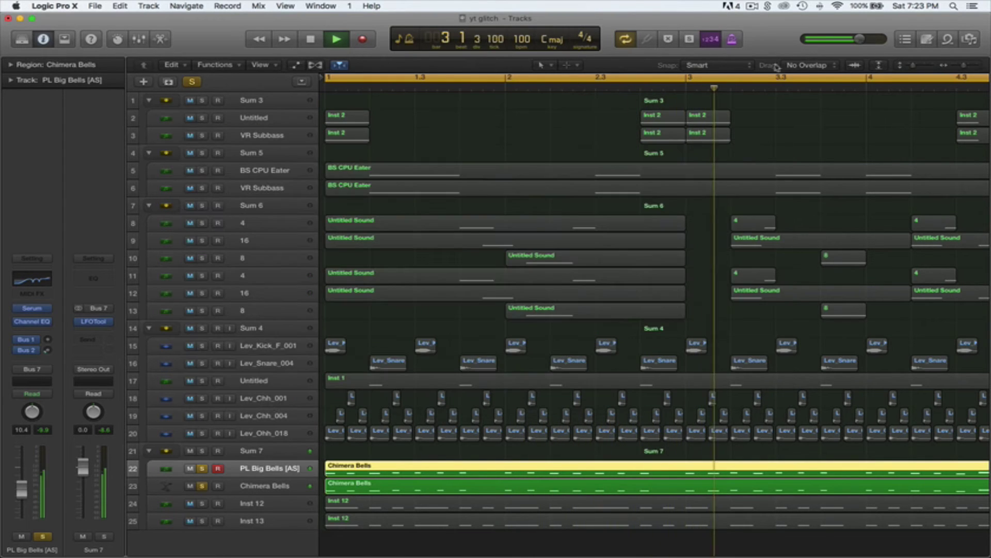
Step: Unsolo PL Big Bells [AS] and Chimera Bells and play the full loop, briefly checking the new region's notes in the piano roll
click(752, 6)
click(691, 23)
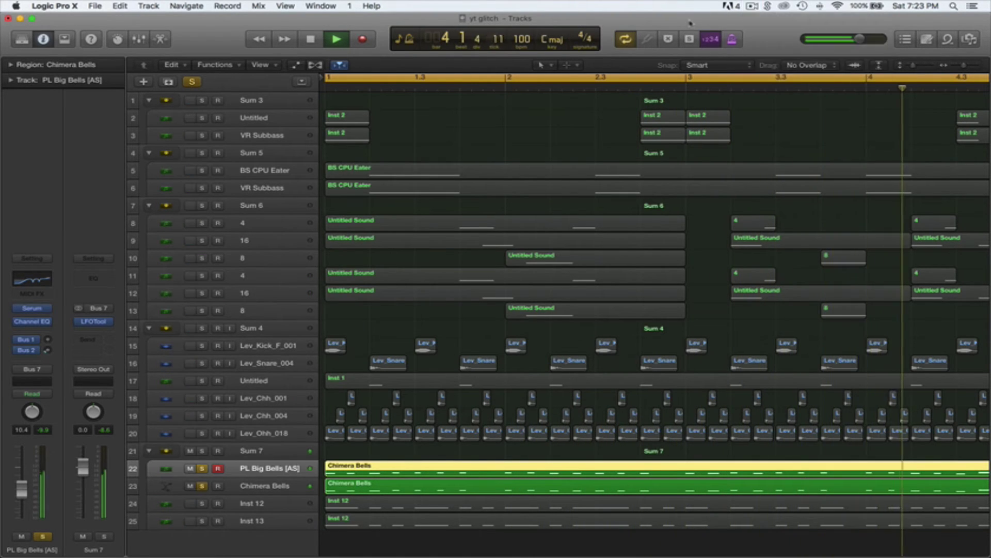
key(space)
click(202, 469)
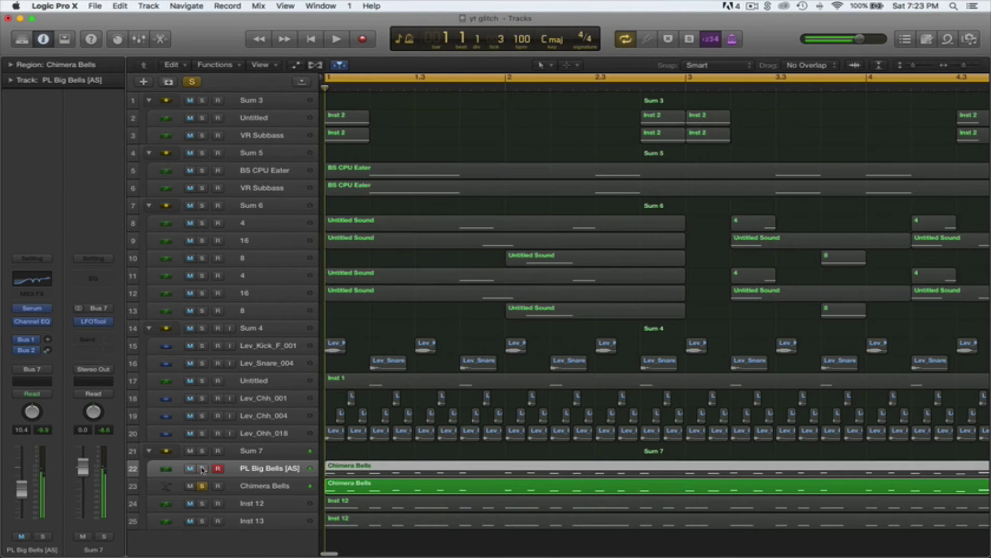
click(201, 486)
key(space)
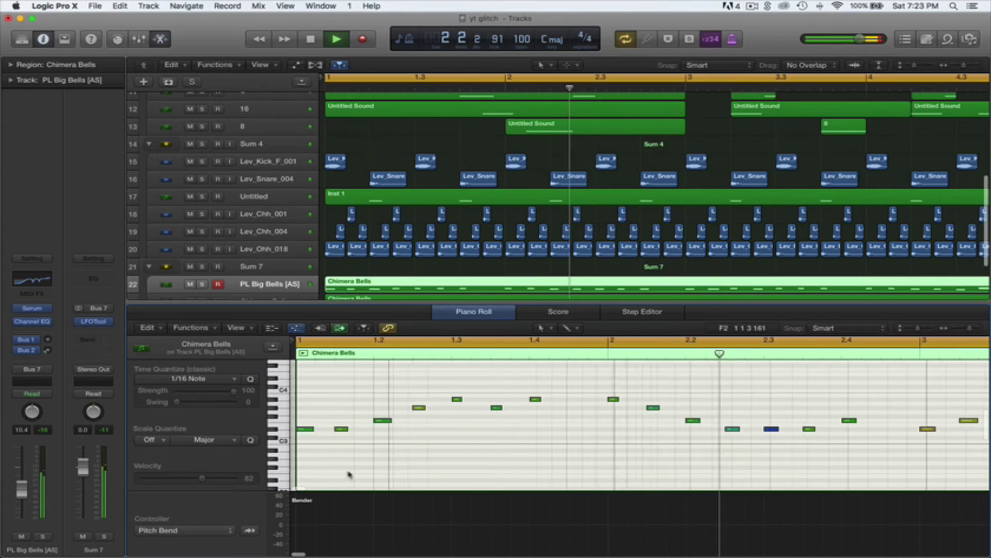
double_click(336, 463)
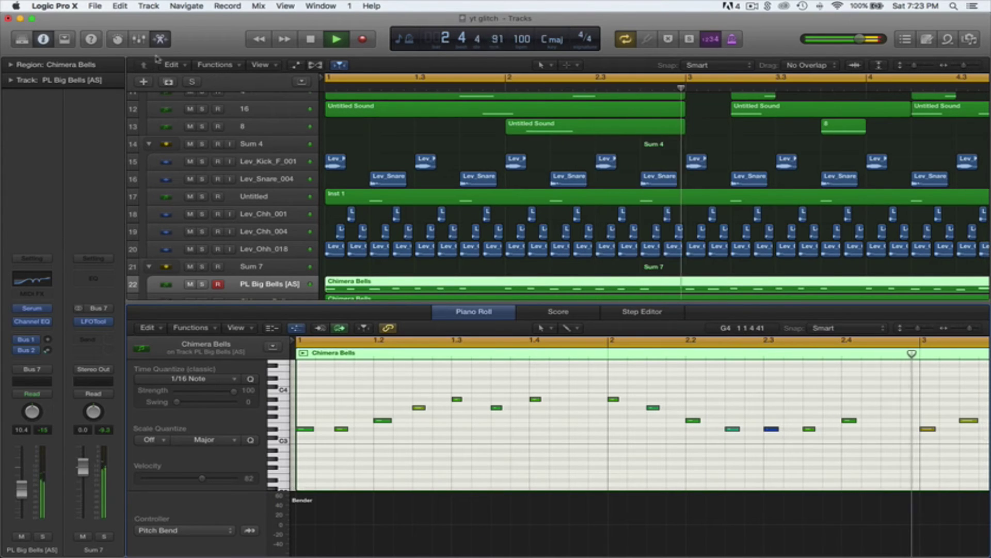
key(e)
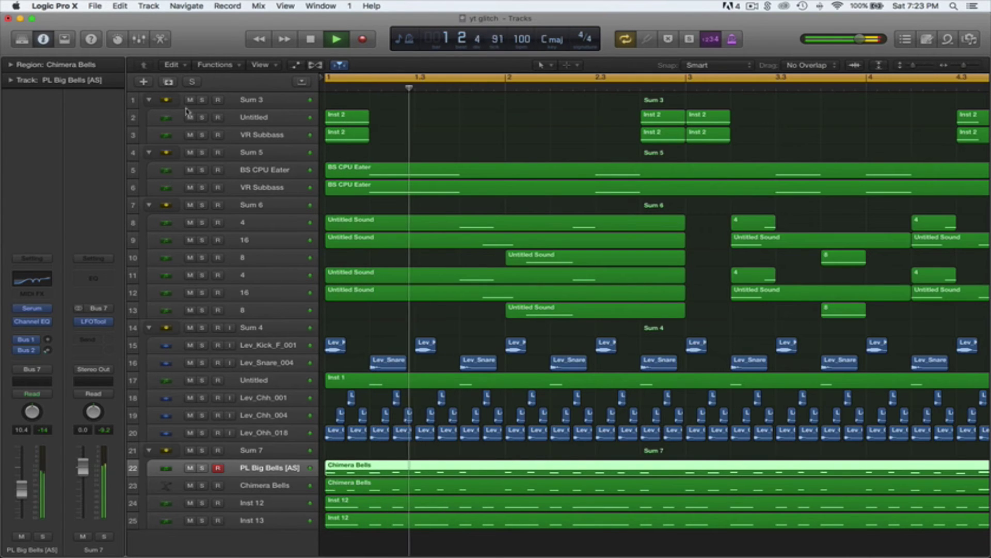
Step: Add another software instrument track with the default patch, select the Sum 6 stack, and hide the Library
click(144, 81)
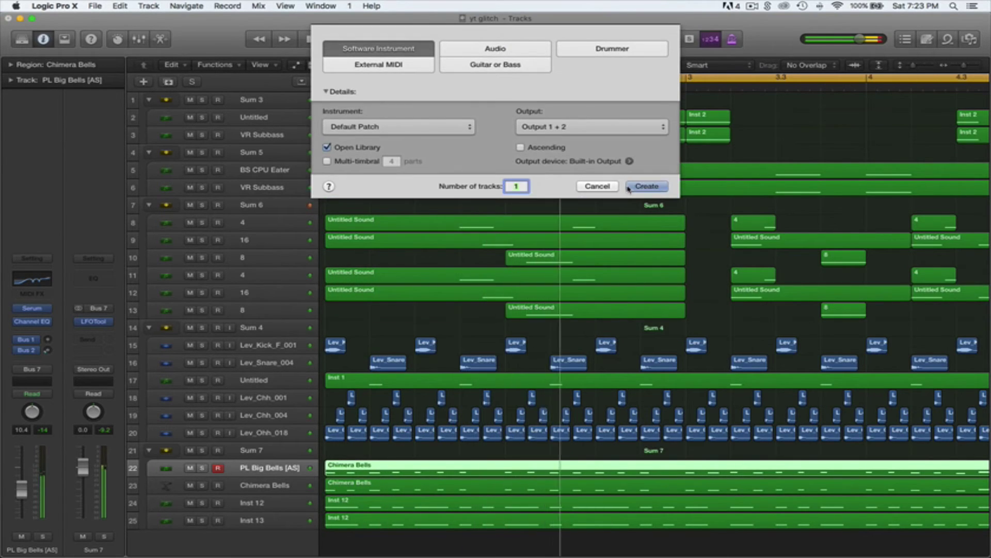
click(628, 188)
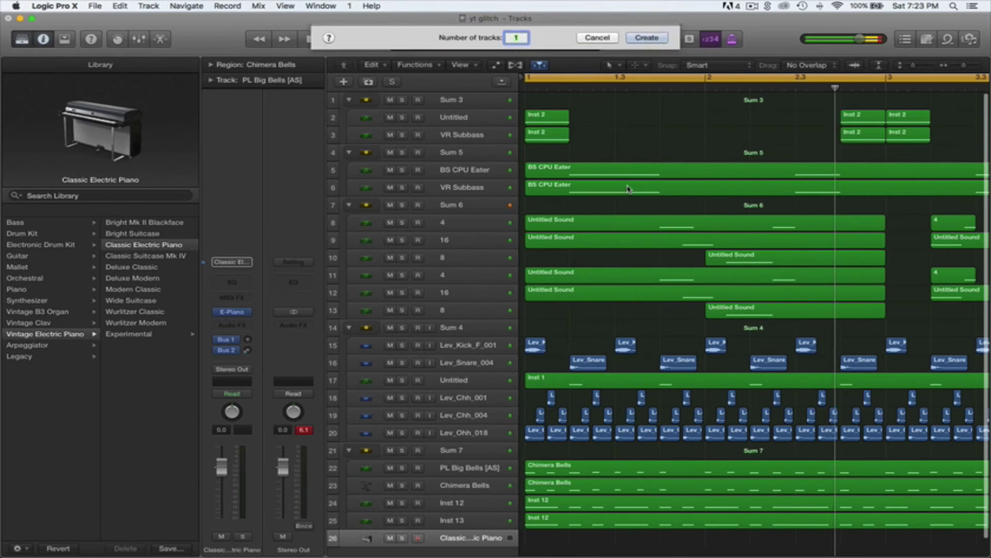
click(477, 206)
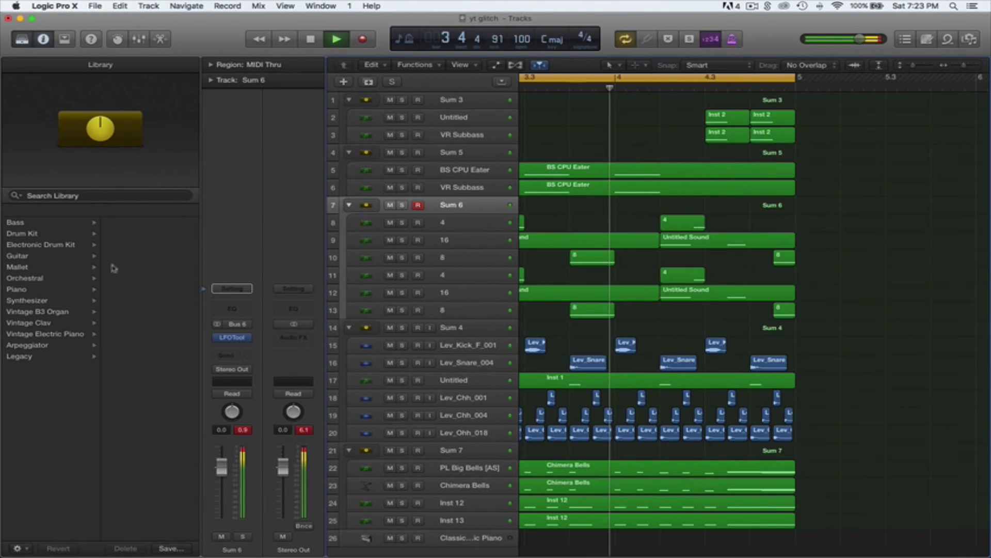
key(y)
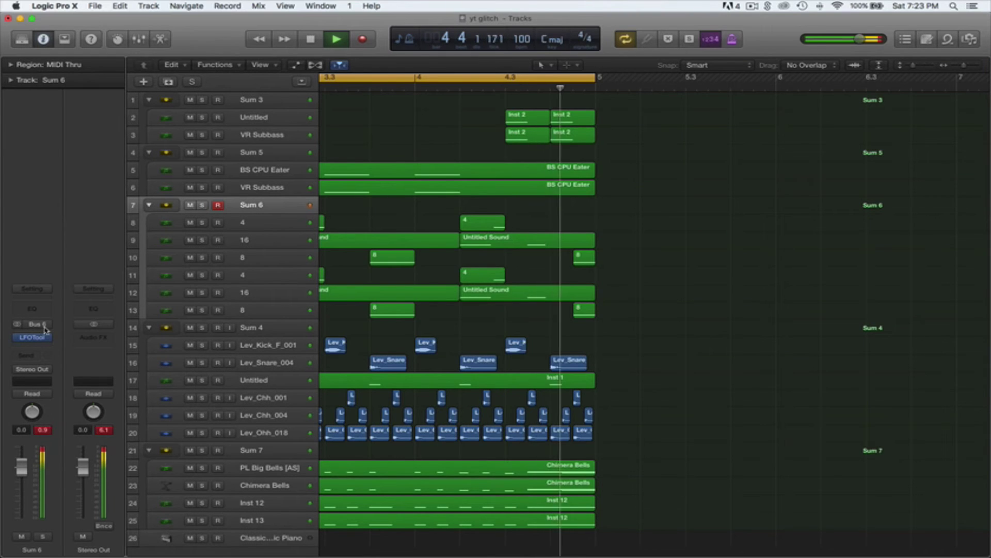
Step: Insert a Bitcrusher after LFOTool on the Sum 6 stack and restart the loop playback
click(43, 346)
mouse_move(32, 376)
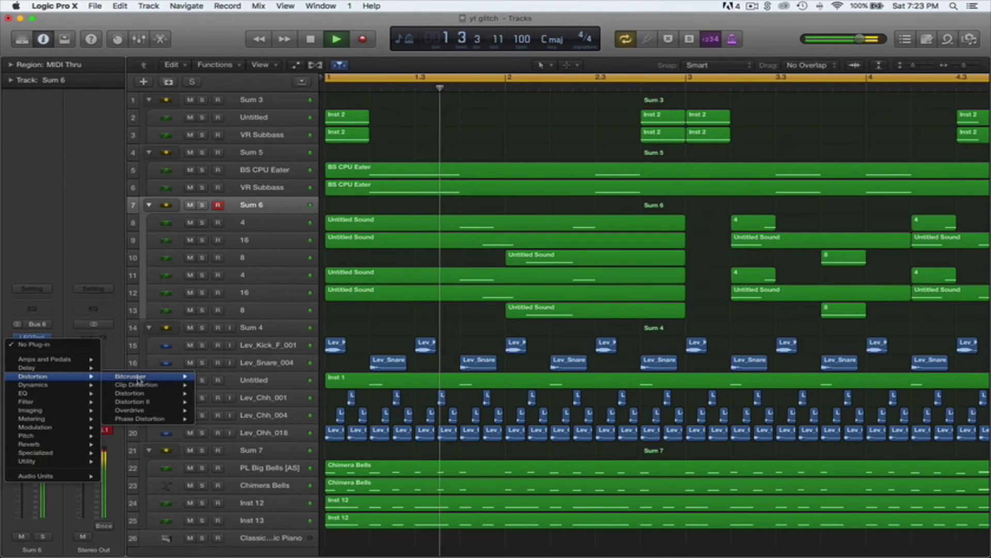
mouse_move(131, 376)
click(216, 376)
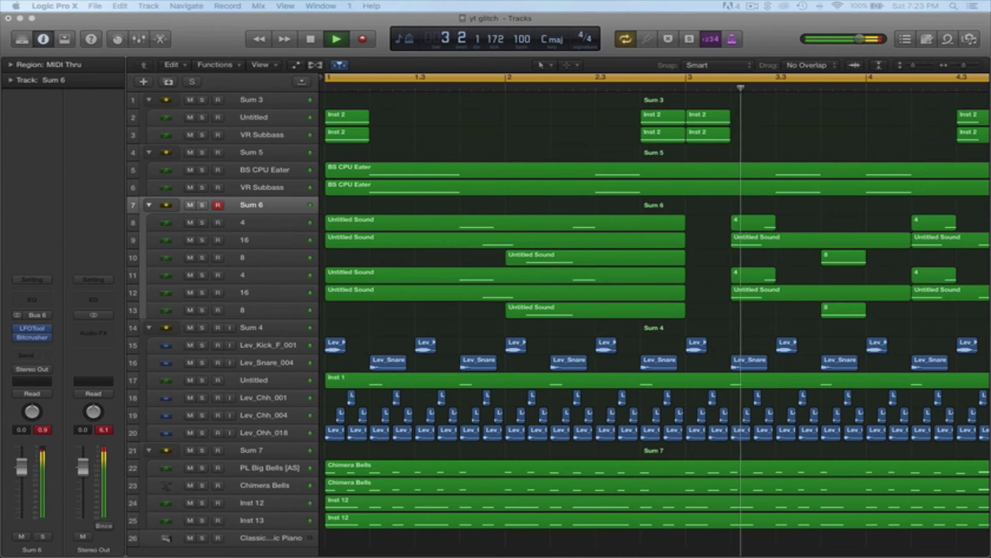
key(space)
key(space)
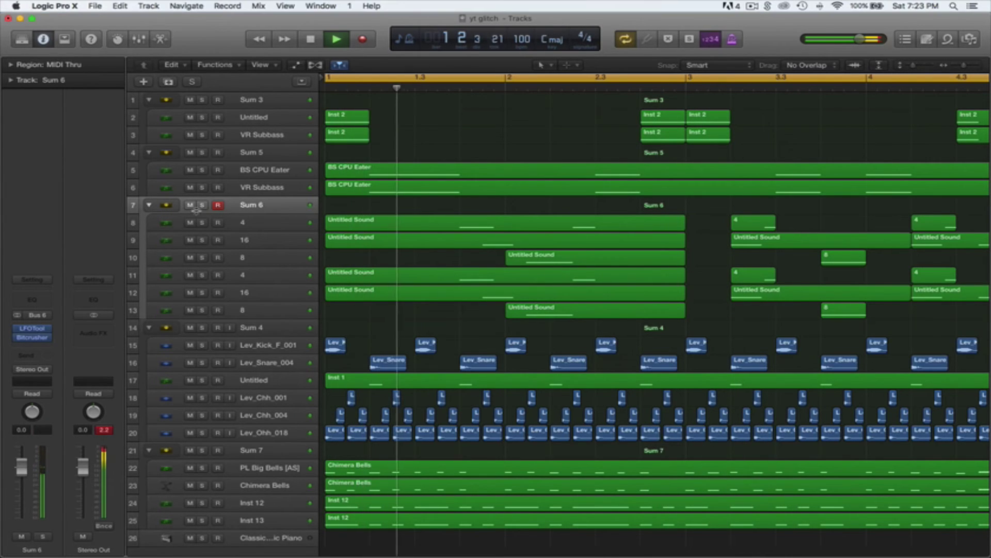
Step: Insert a Bitcrusher after LFOTool on the Sum 5 stack, and select the BS CPU Eater track with no regions selected
click(284, 154)
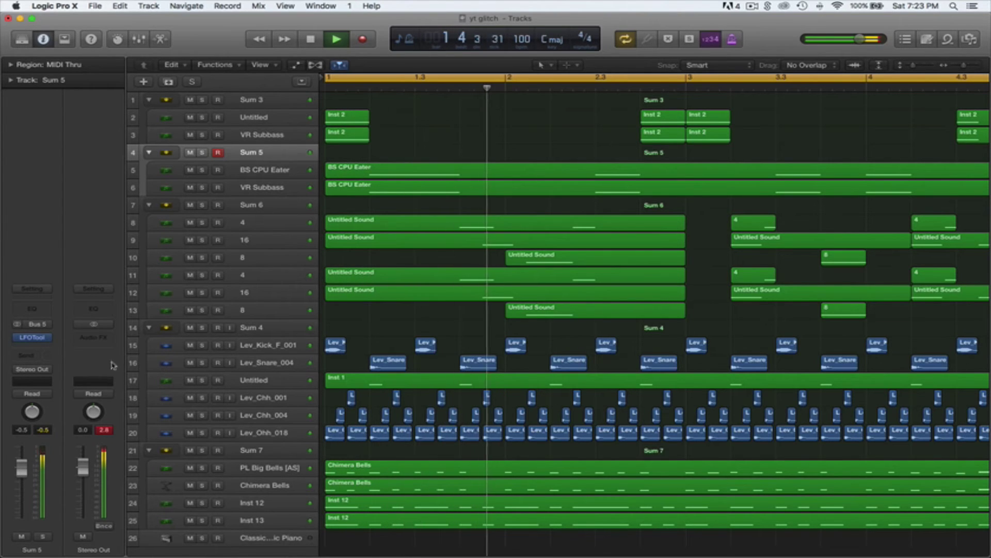
click(32, 345)
mouse_move(77, 376)
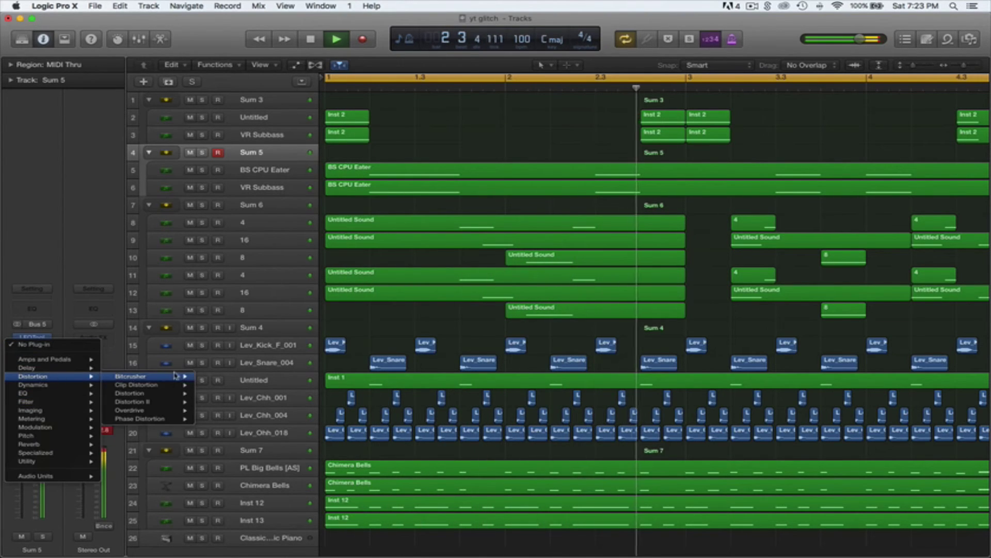
click(175, 376)
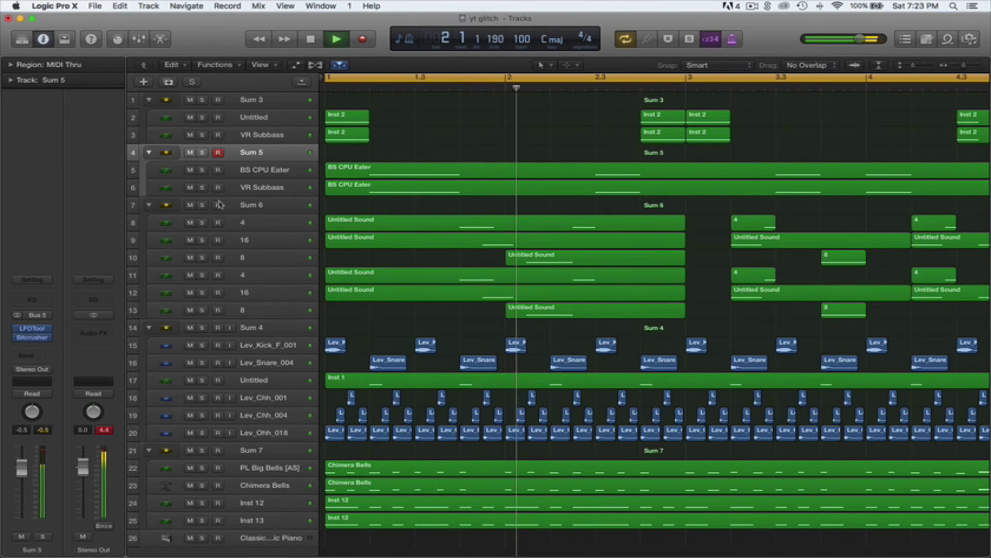
click(248, 171)
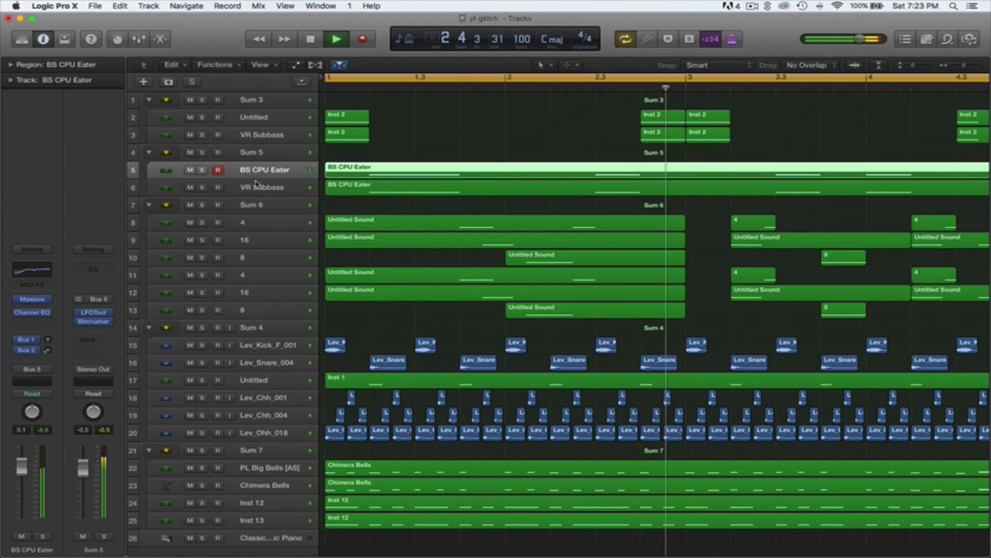
click(385, 206)
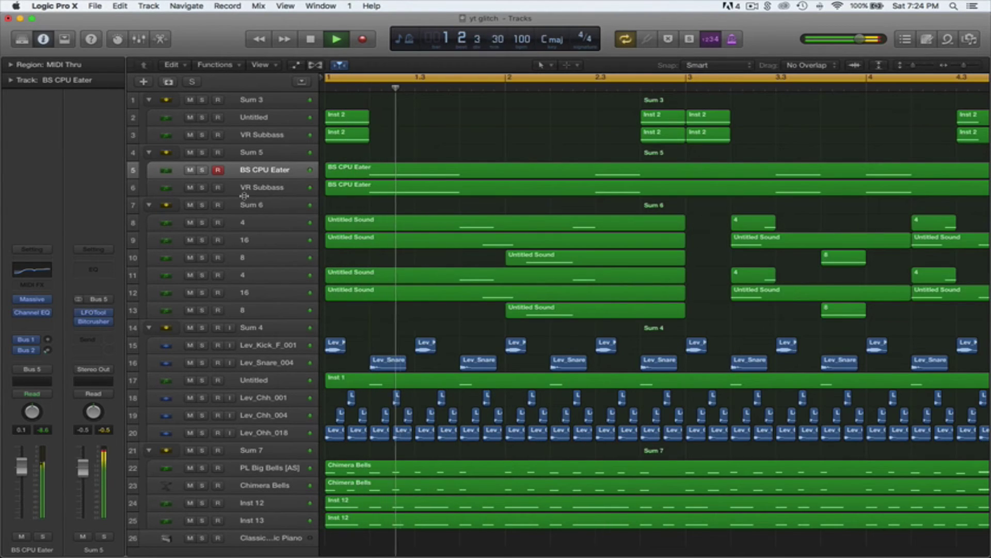
Step: Move the Classic Electric Piano track to the top of the Sum 7 stack and load the legacy GarageBand mallet patch Aurora Bell on it
drag(252, 538, 261, 468)
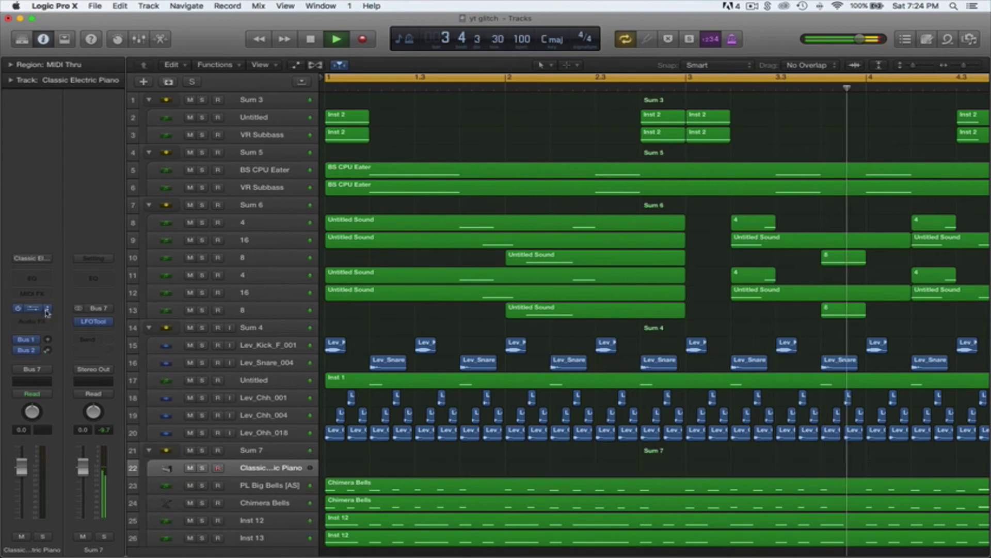
key(y)
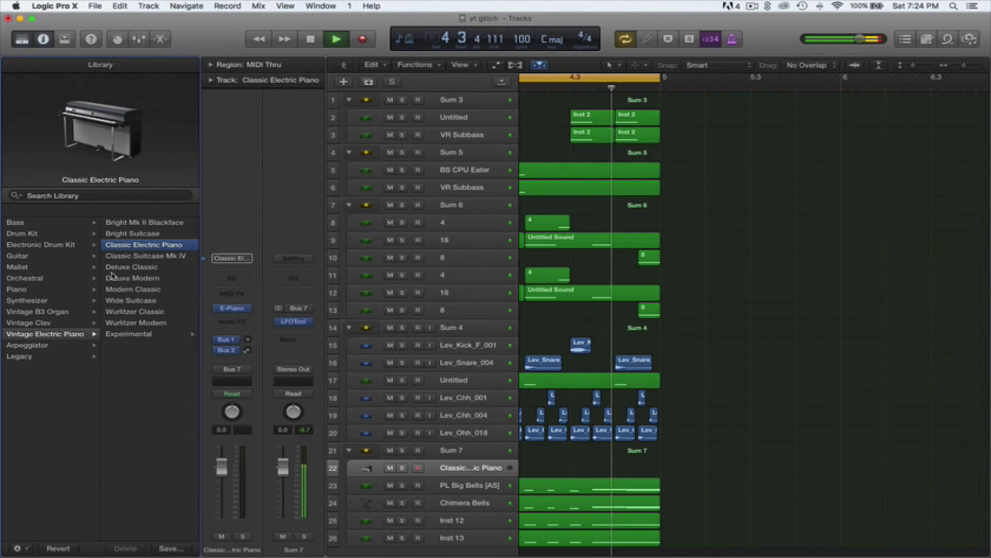
click(25, 356)
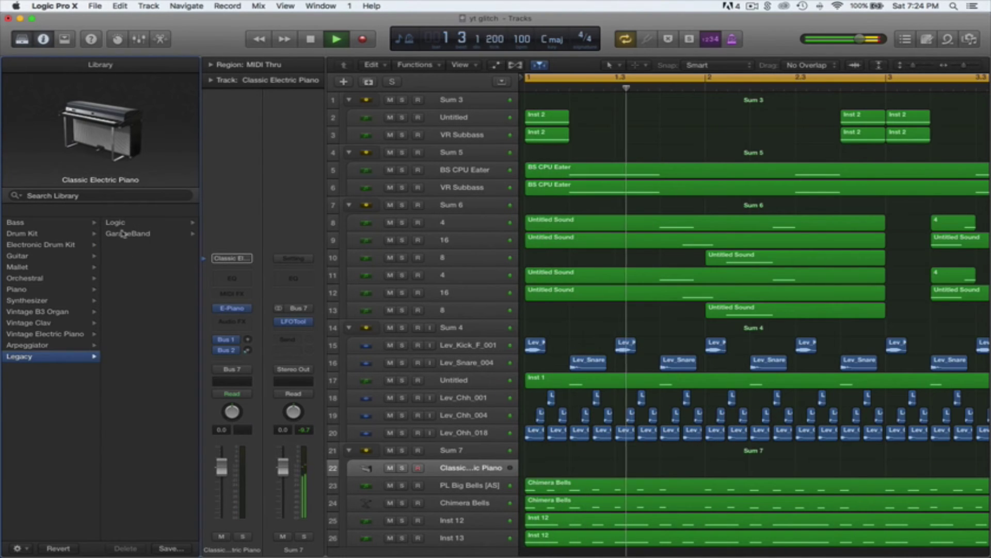
click(175, 234)
click(118, 267)
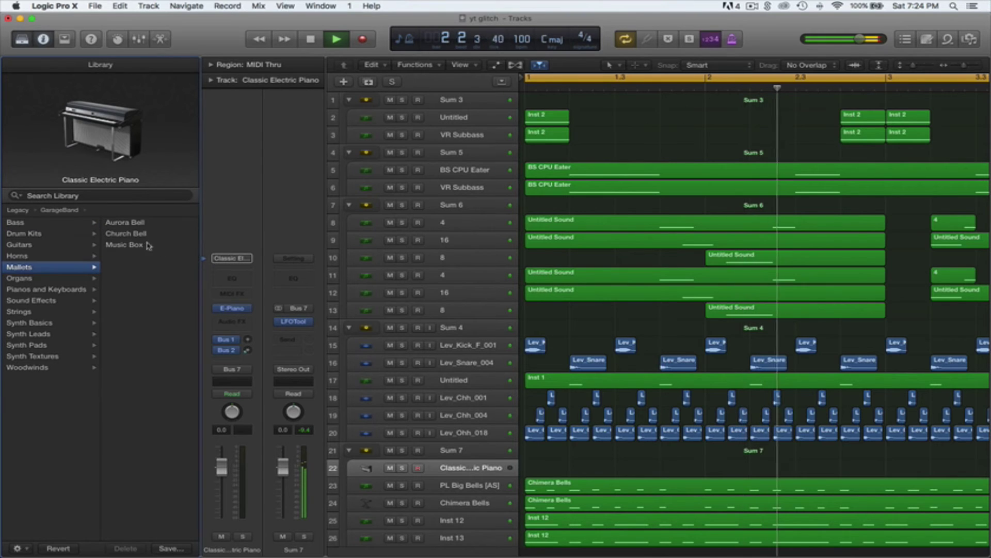
click(128, 222)
key(y)
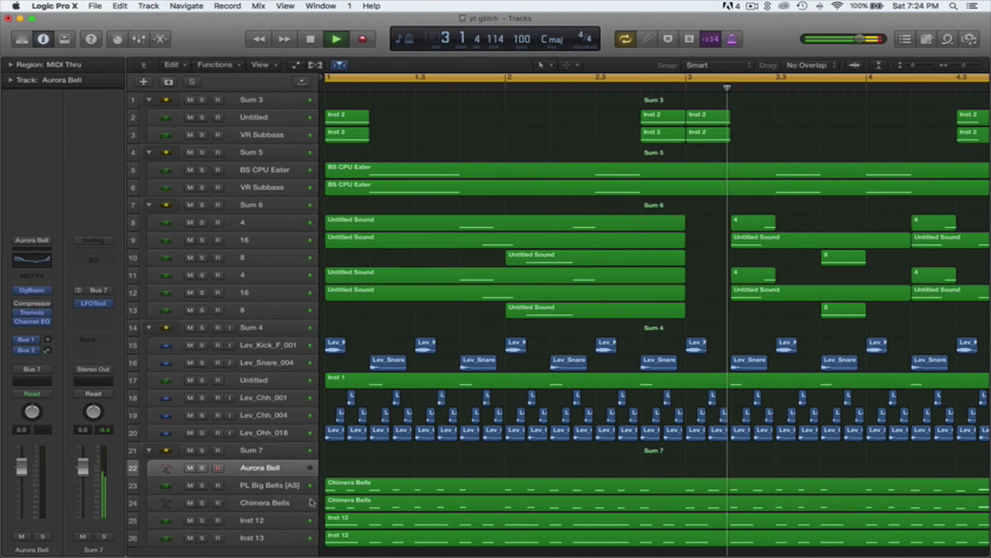
scroll(312, 496, down, 1)
key(space)
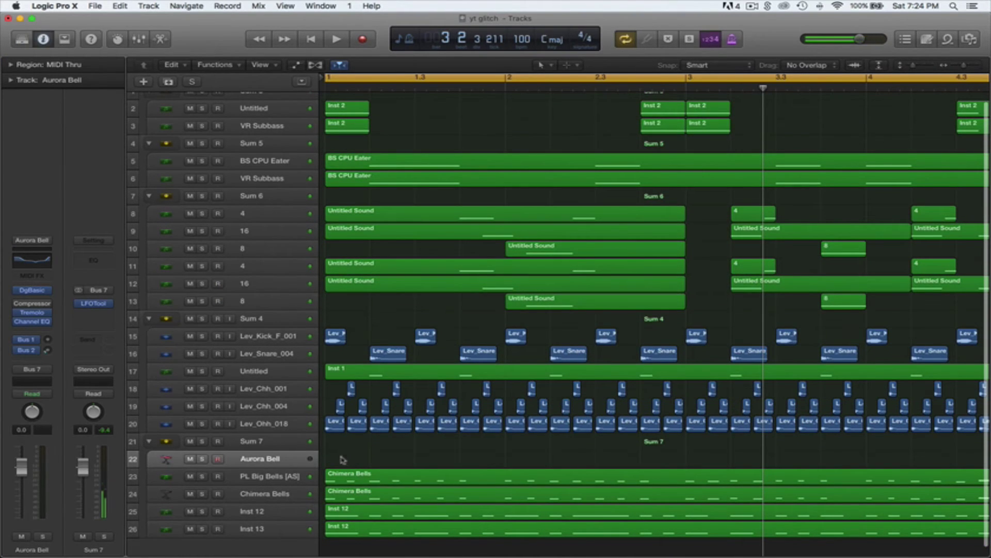
right_click(343, 459)
click(368, 465)
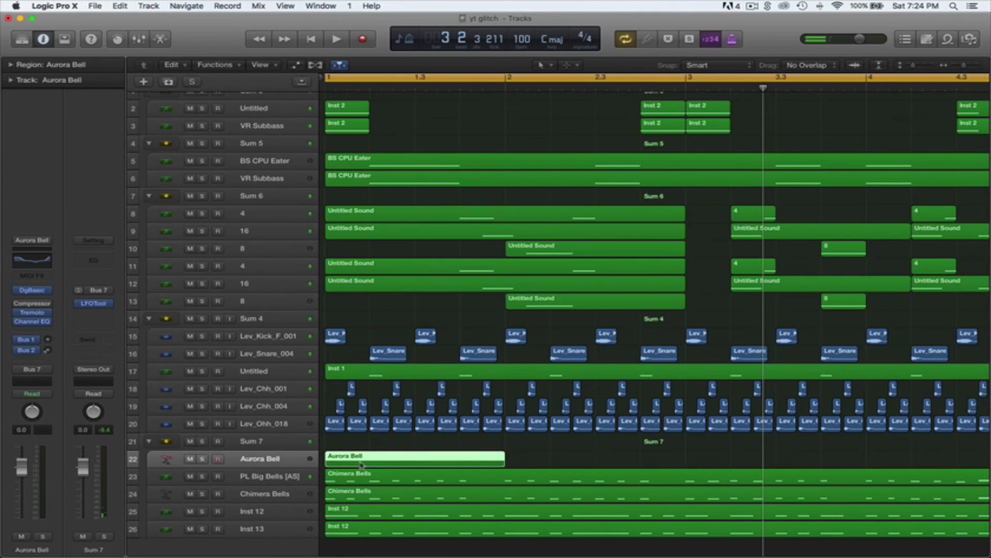
double_click(361, 461)
click(160, 40)
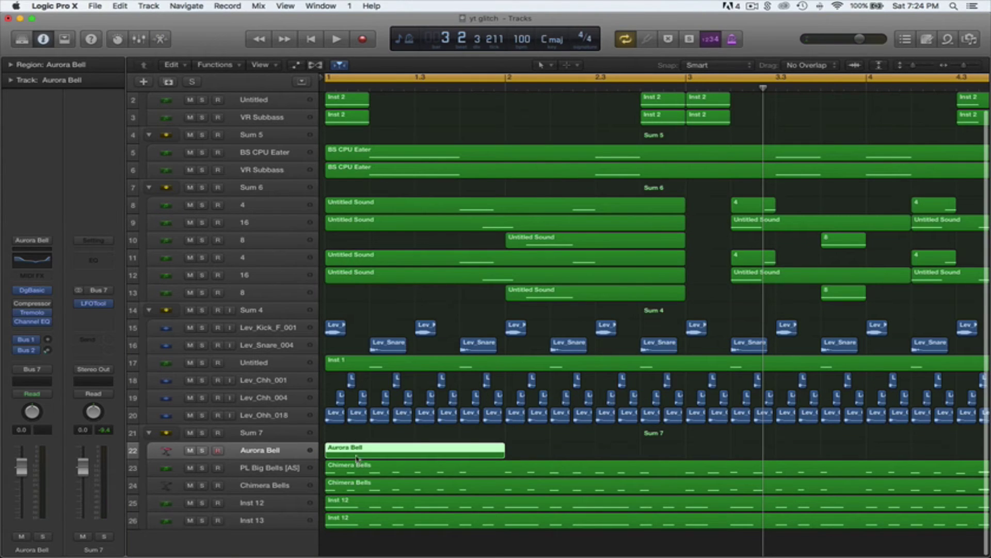
key(Delete)
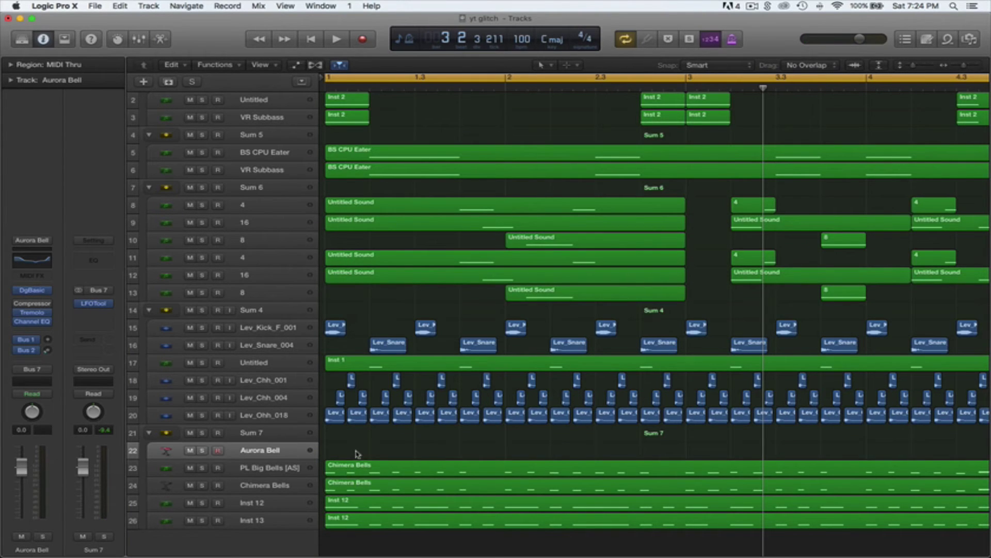
Step: Record a four-bar chord part on the Aurora Bell track and open the new region in the Piano Roll
key(r)
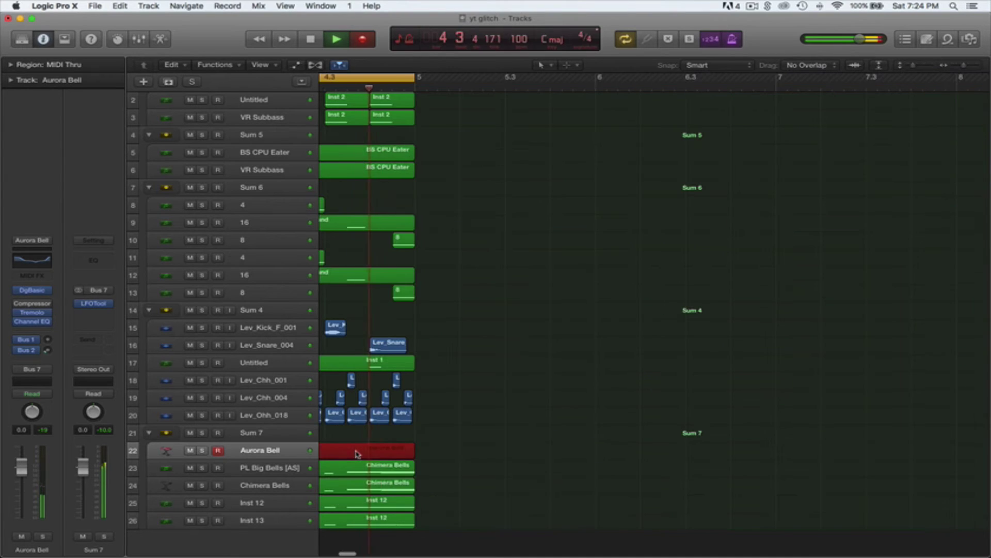
key(space)
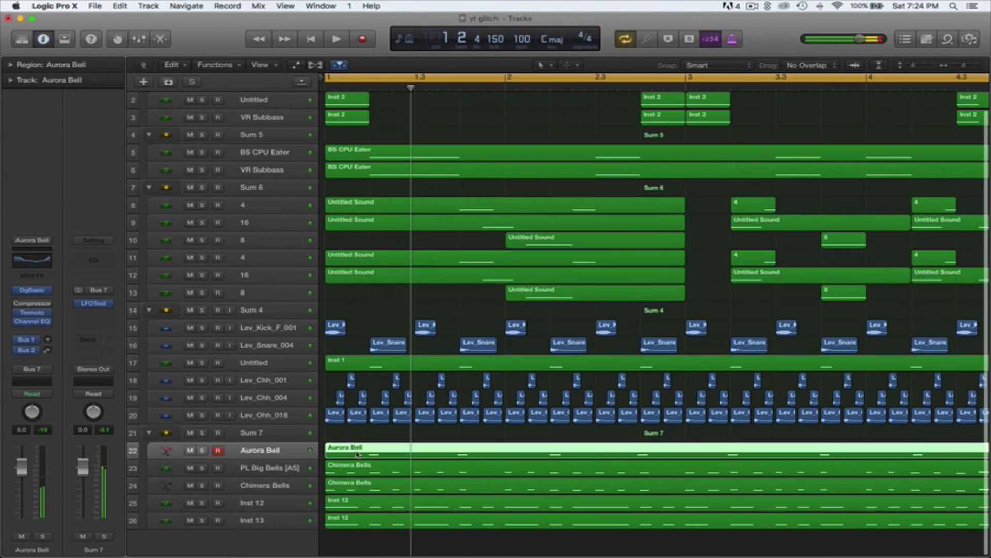
double_click(357, 454)
Step: Delete the upper two notes of every Aurora Bell chord and quantize the remaining low notes to 1/16 Note
drag(364, 460, 880, 425)
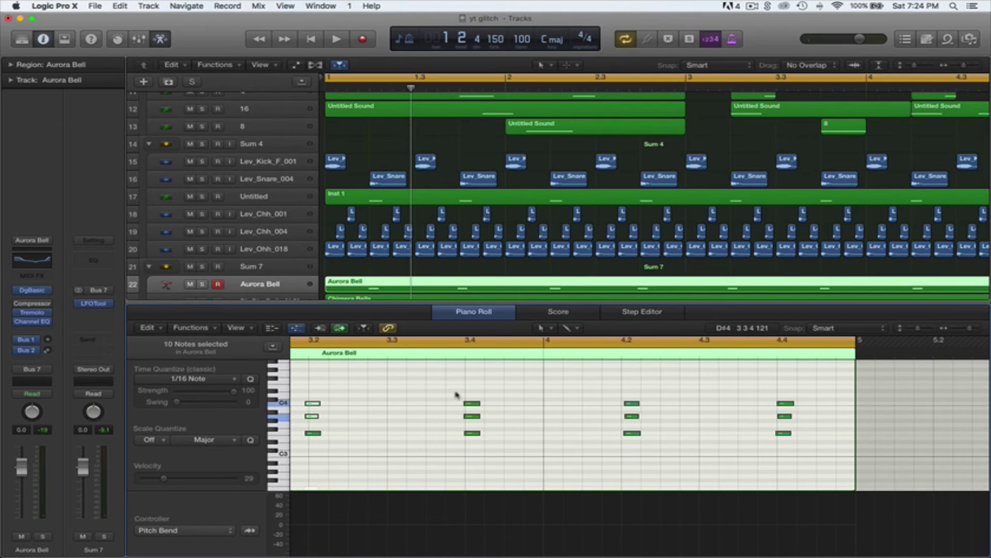
drag(483, 398, 866, 426)
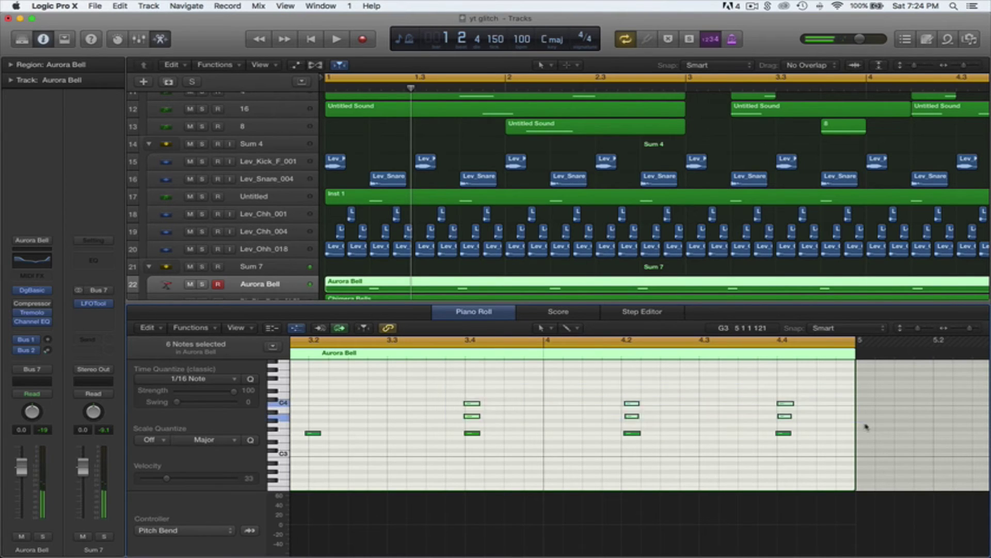
drag(794, 455, 137, 416)
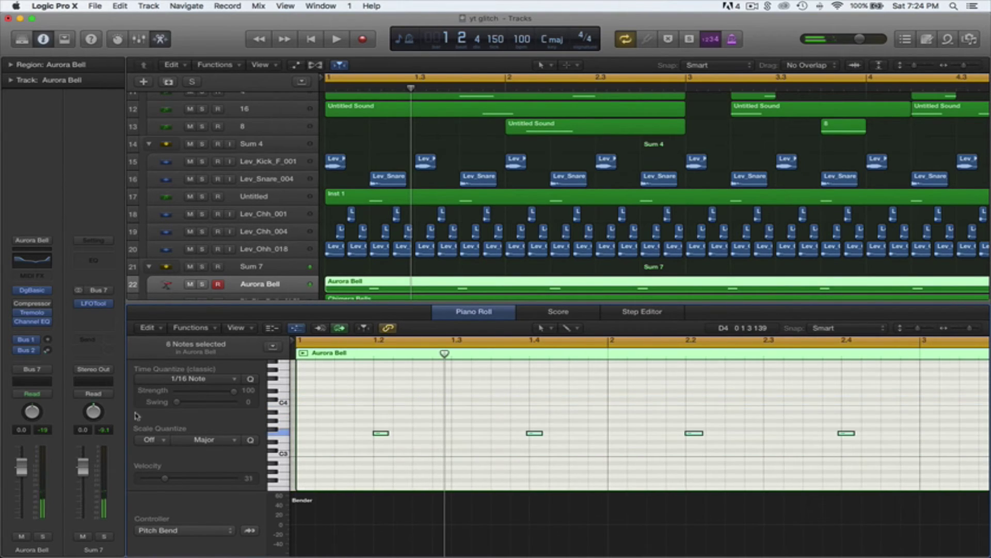
key(space)
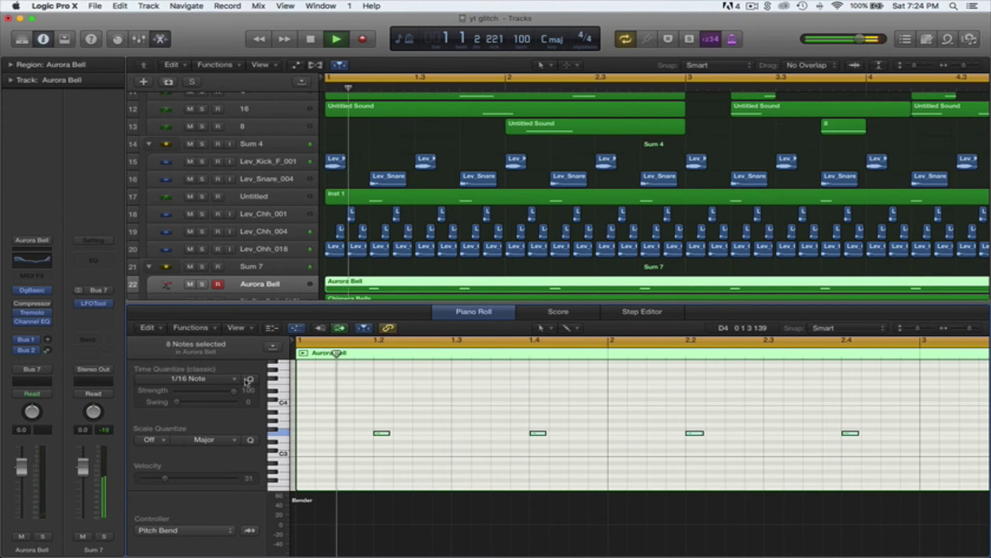
Step: Solo the Aurora Bell track and copy its eight notes up one octave
key(s)
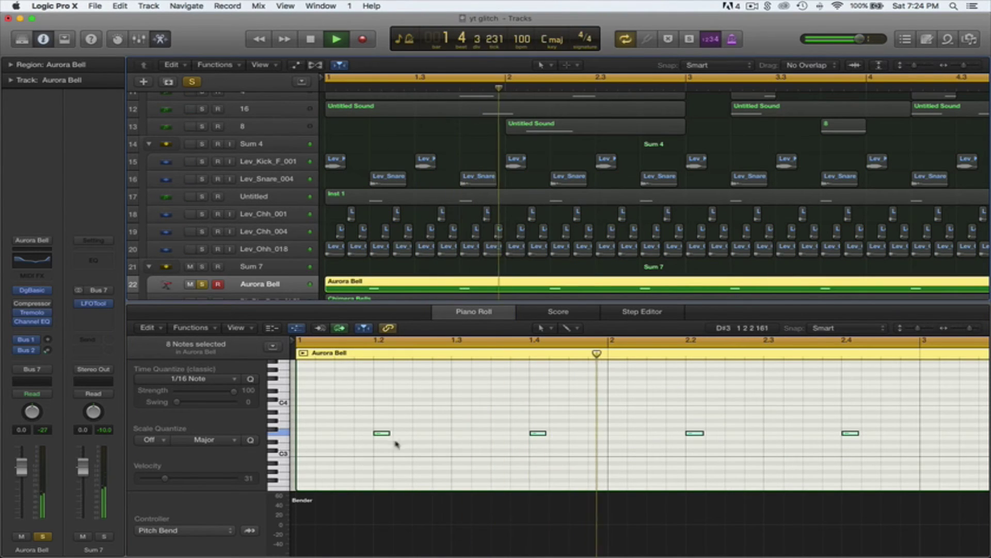
drag(381, 434, 383, 383)
scroll(422, 397, up, 3)
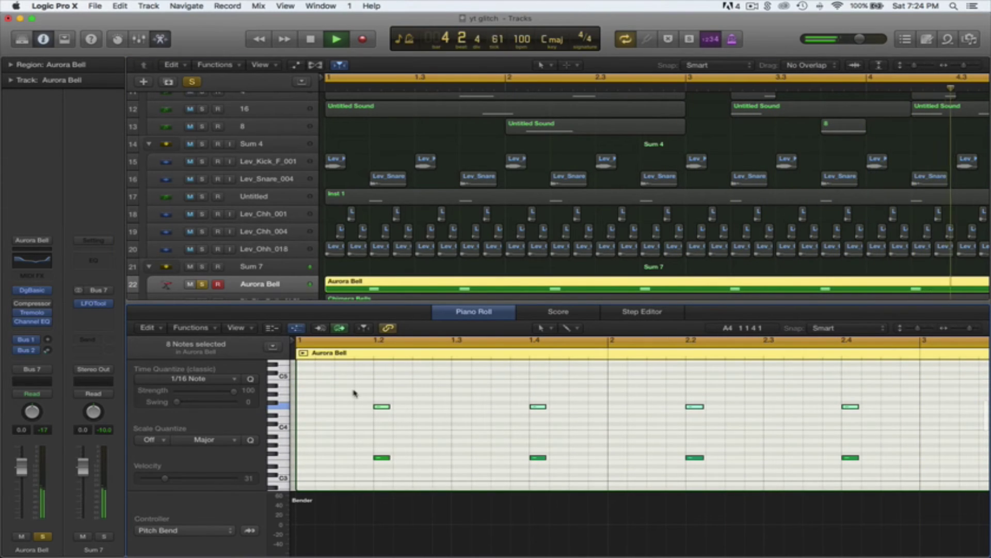
Step: Copy all sixteen Aurora Bell notes up five semitones, and unsolo the track to hear it in the full loop
drag(364, 402, 985, 482)
scroll(588, 485, left, 10)
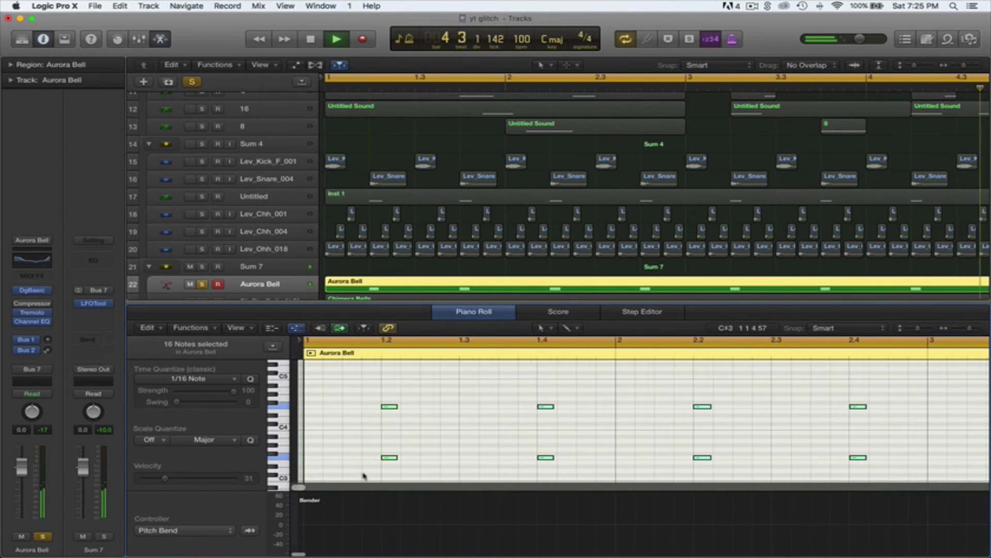
drag(381, 459, 381, 437)
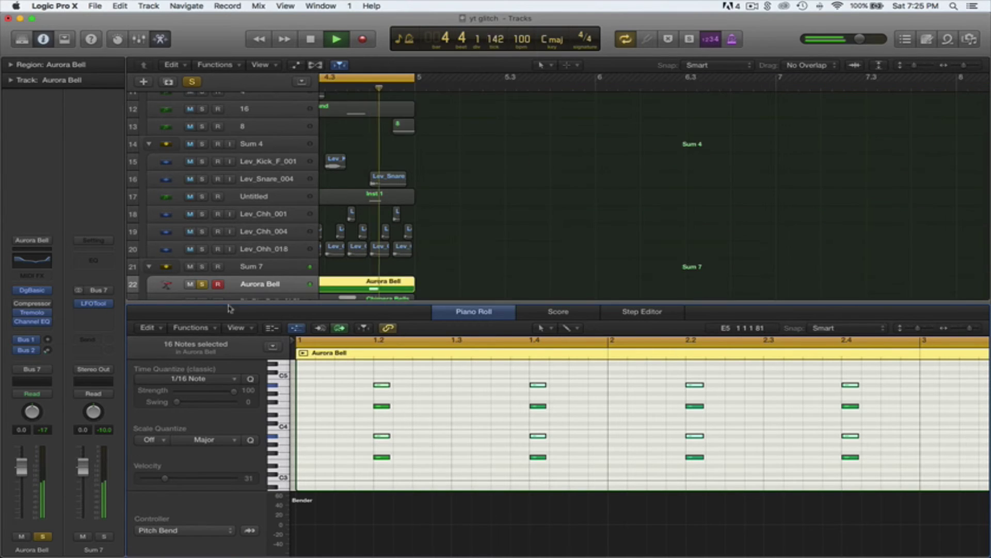
click(203, 285)
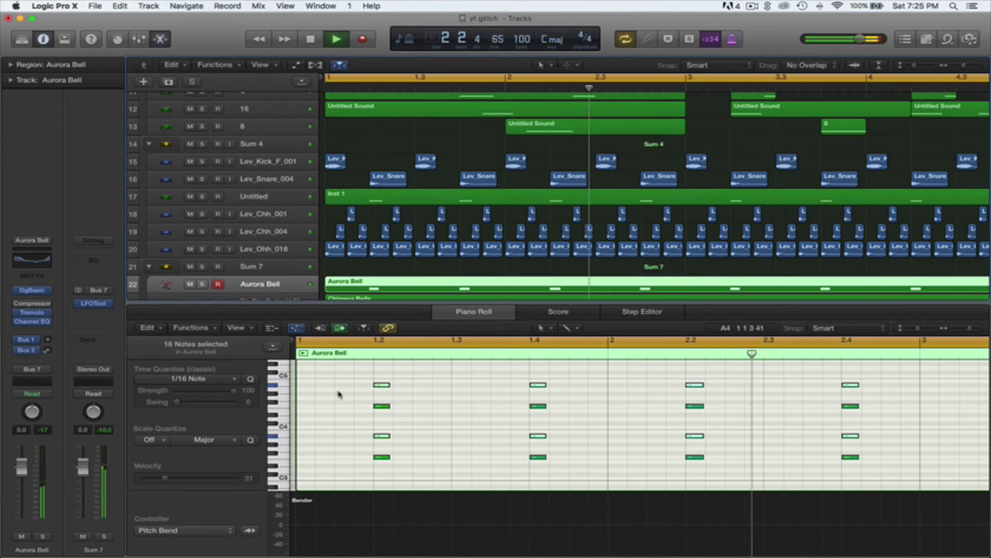
key(space)
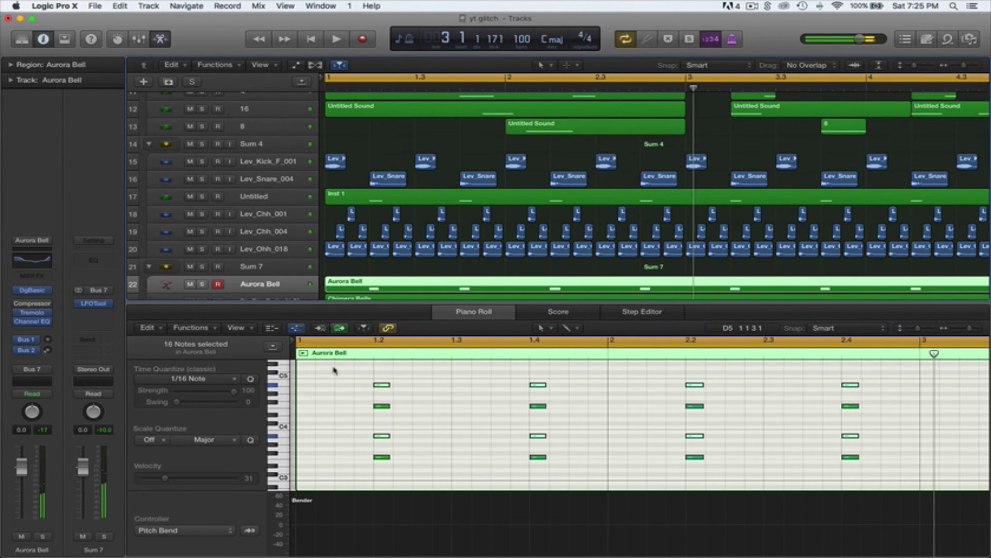
Step: Shift all the Aurora Bell notes one beat earlier so they fall on beats 1 and 3, and play the loop
drag(334, 370, 989, 450)
scroll(839, 464, right, 8)
scroll(838, 464, up, 8)
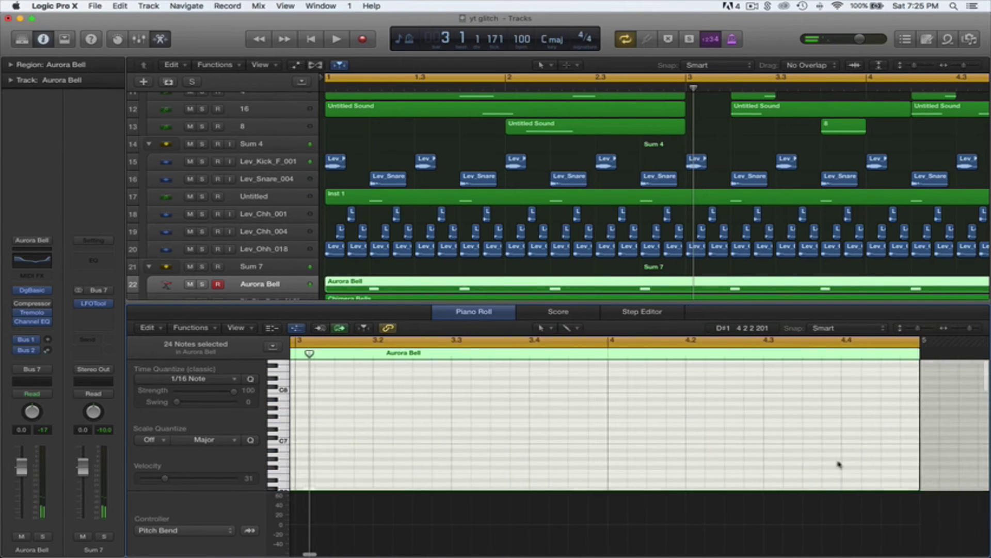
scroll(839, 465, down, 8)
scroll(839, 465, right, 5)
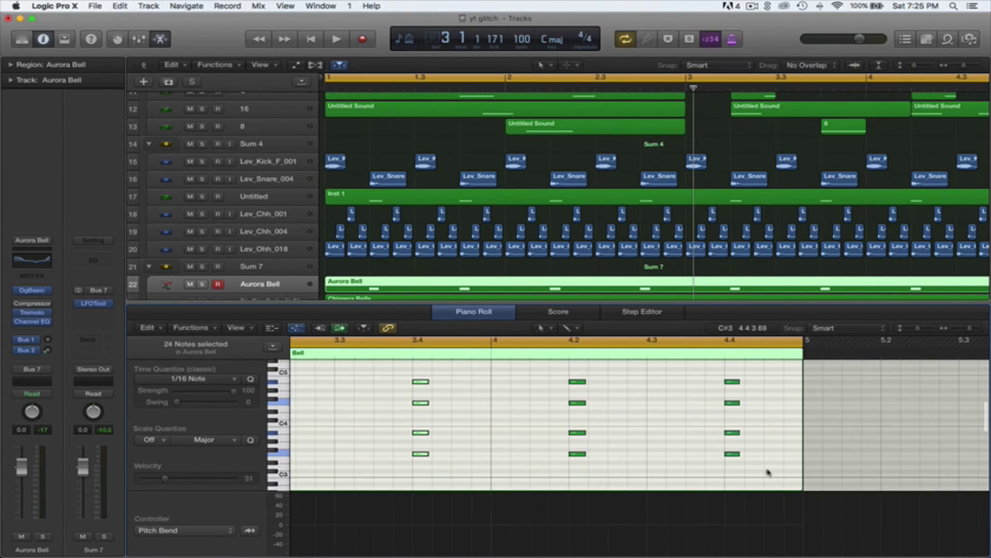
drag(746, 450, 500, 385)
key(space)
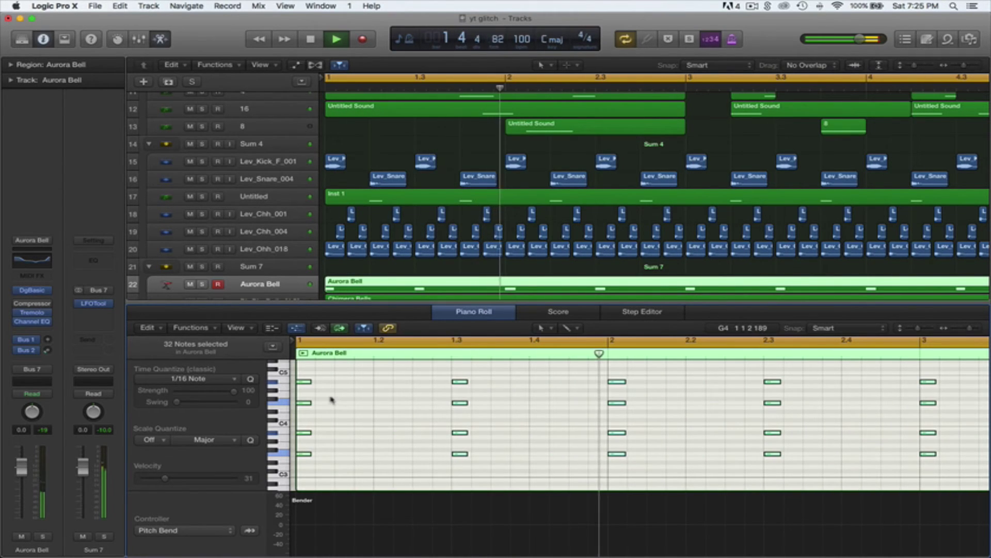
Step: Copy all the Aurora Bell notes three sixteenths later within each half bar, and solo the track during playback
key(space)
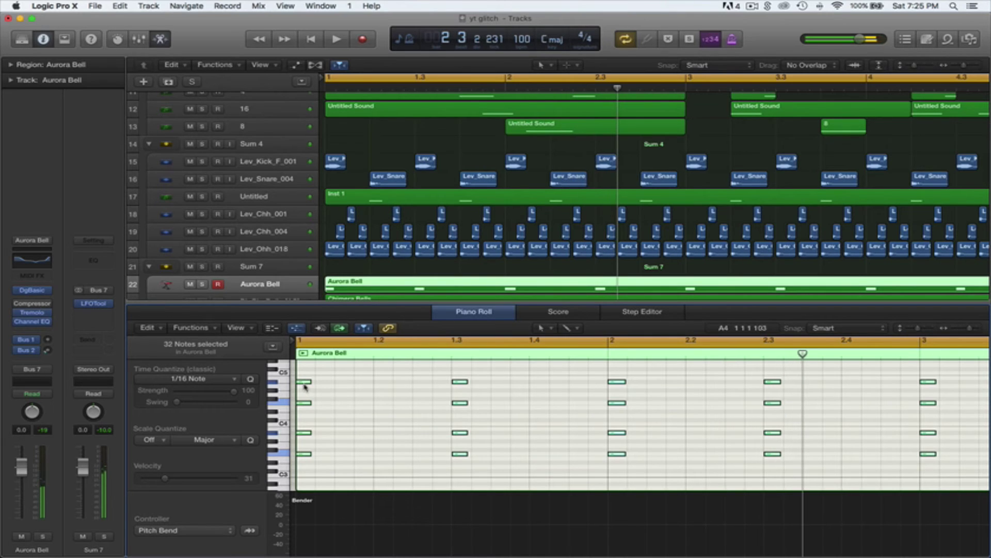
drag(302, 384, 364, 384)
key(space)
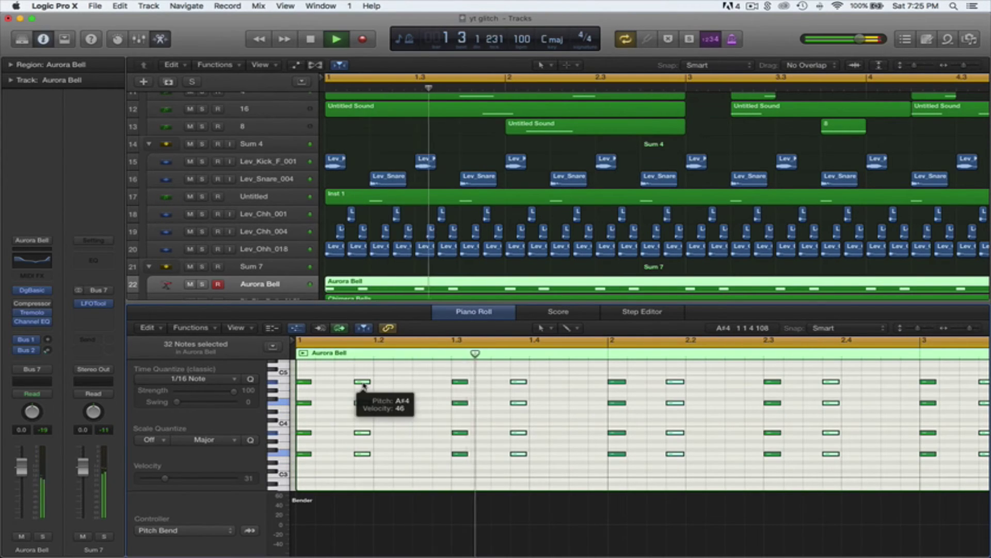
click(203, 284)
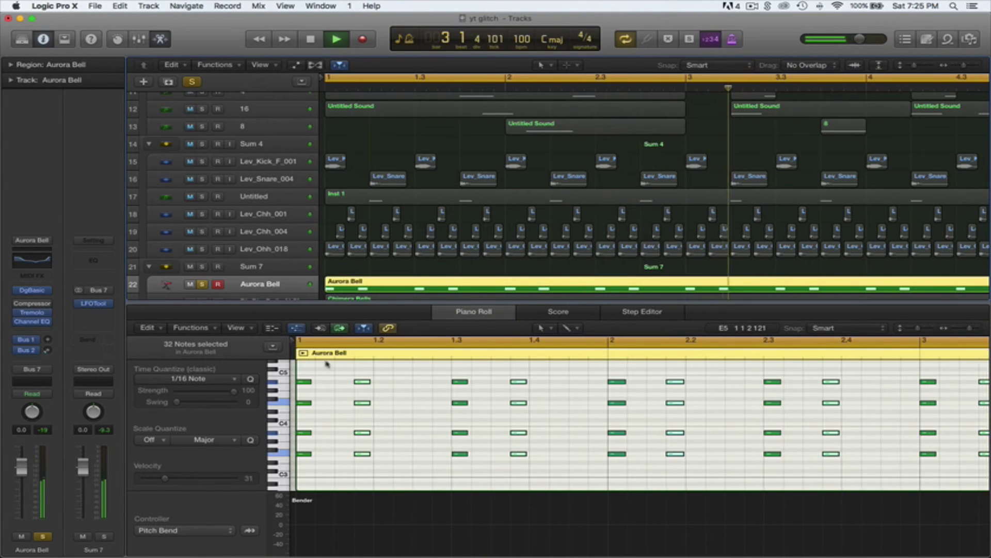
Step: Copy the 32 selected Aurora Bell notes three sixteenths later in each half bar, and unsolo the track to hear the full loop
key(space)
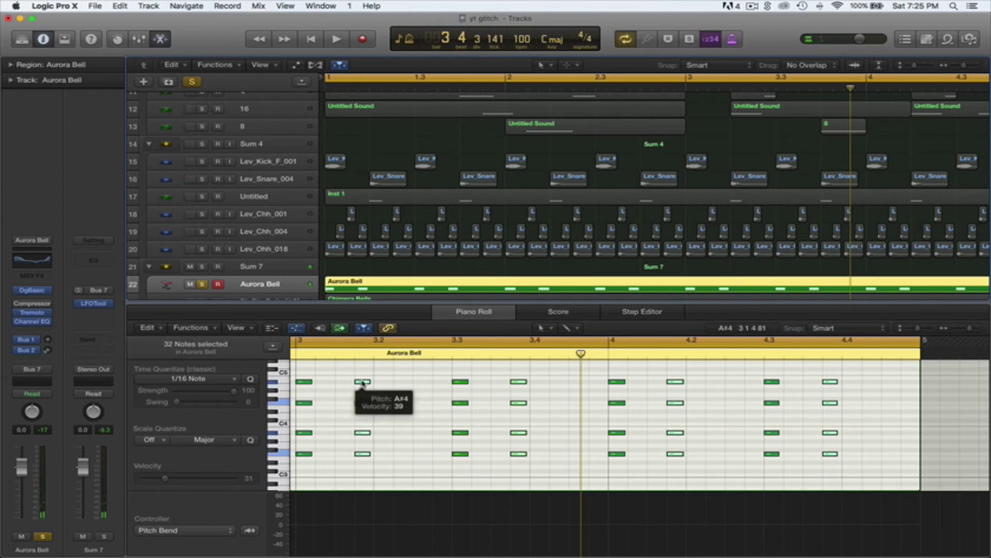
drag(363, 382, 420, 385)
key(space)
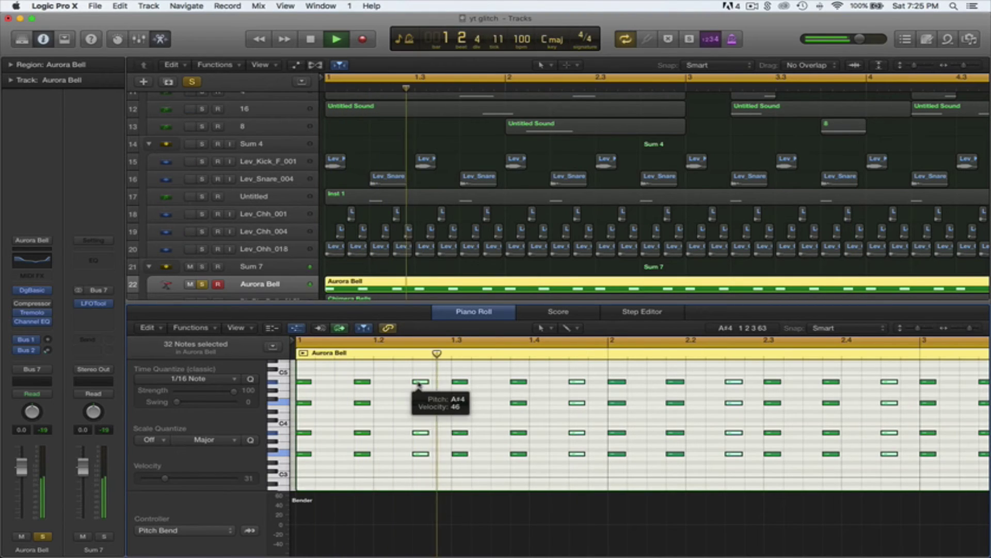
click(202, 284)
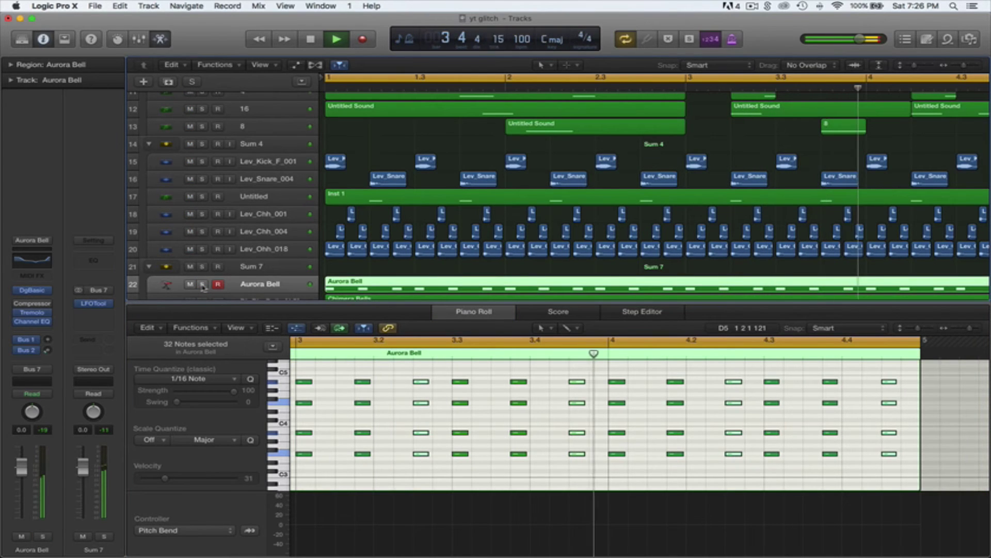
key(space)
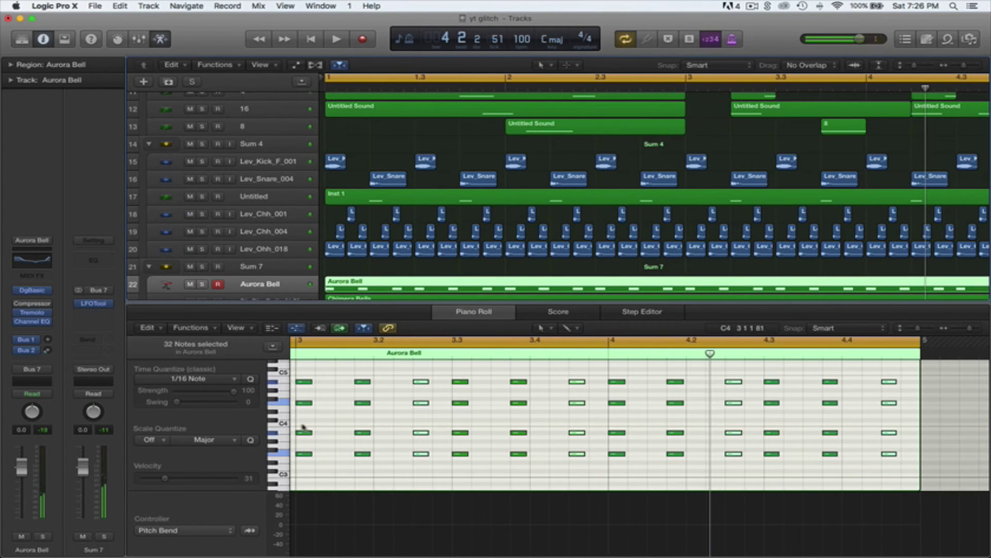
Step: Raise the A#3 and A#4 notes in bars 3 and 4 two semitones to C4 and C5, and solo Aurora Bell during playback
drag(303, 427, 903, 443)
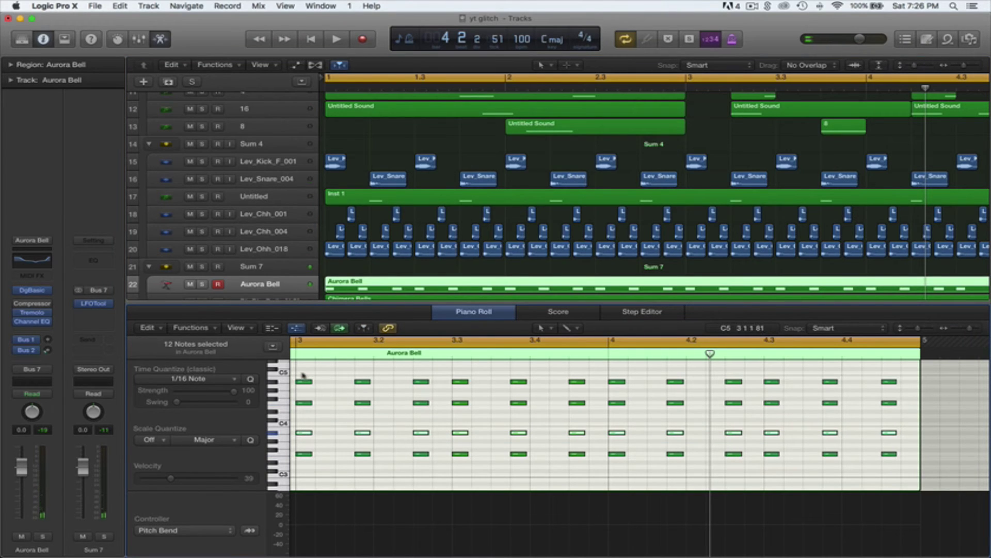
drag(305, 380, 899, 385)
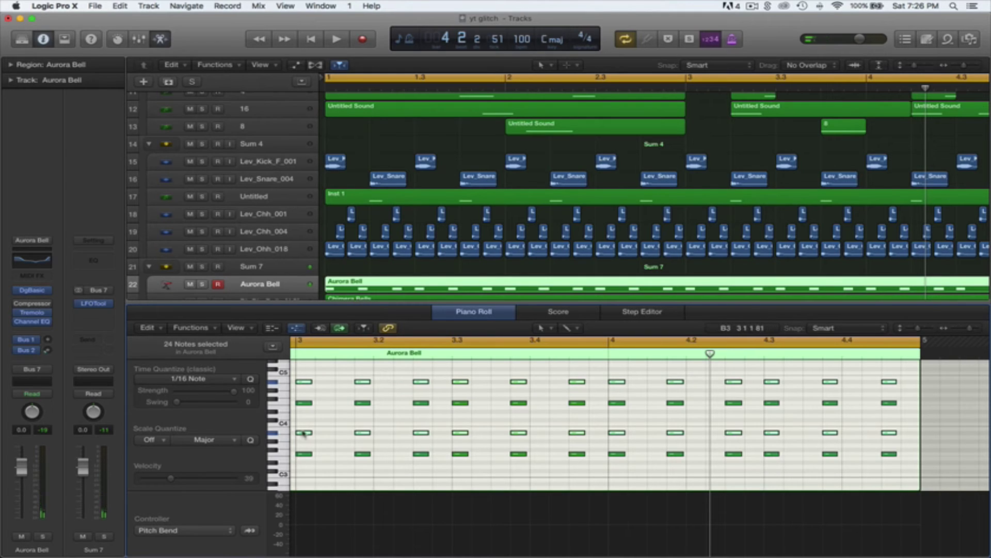
drag(304, 433, 305, 424)
key(space)
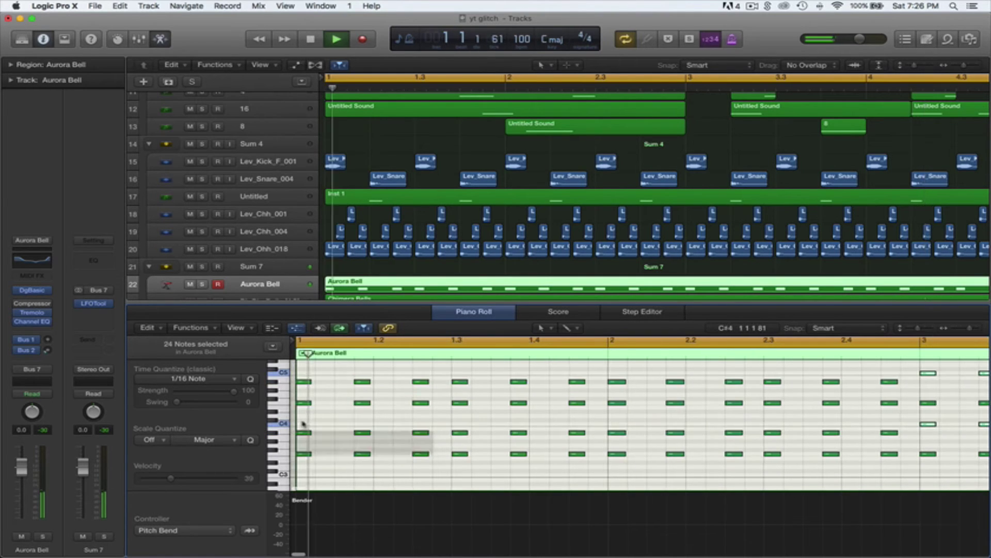
click(202, 285)
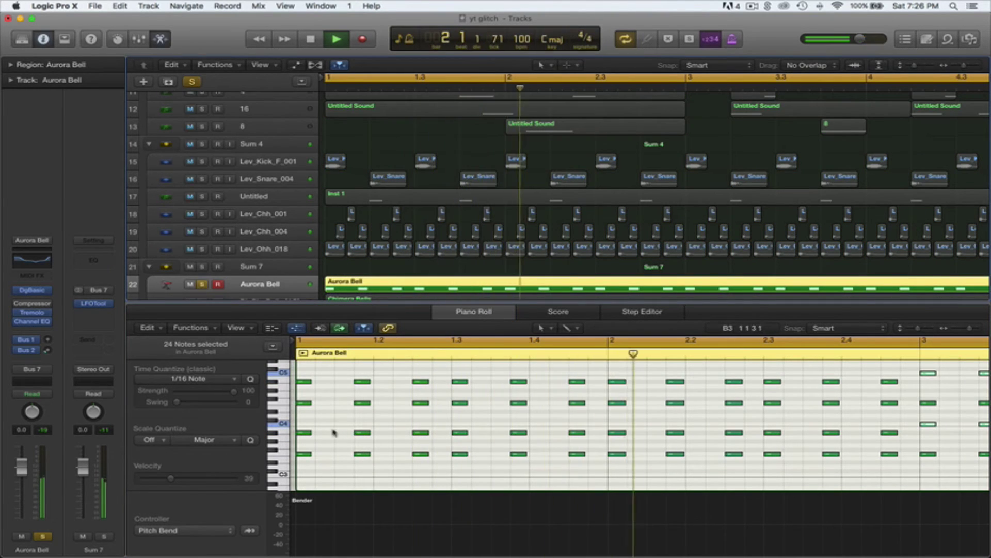
drag(301, 427, 843, 444)
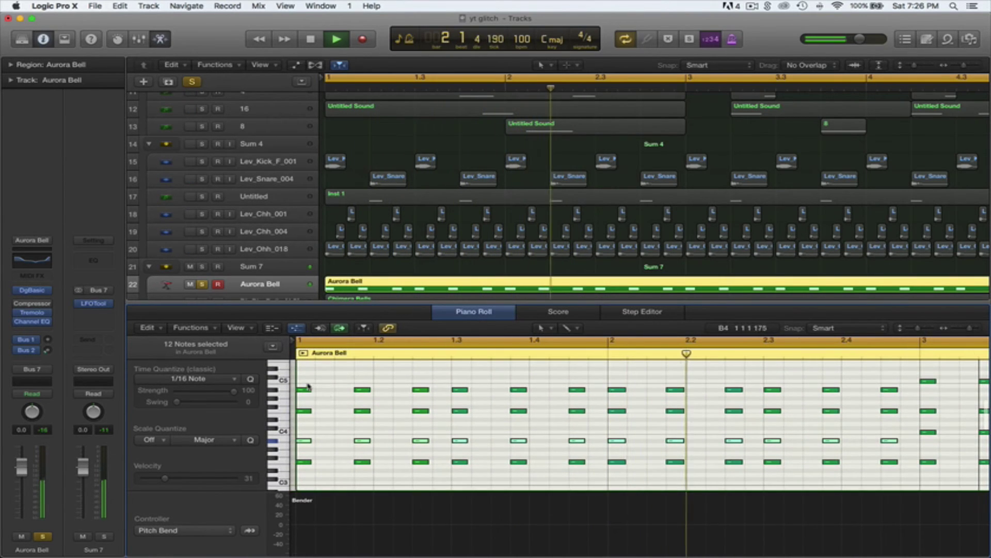
drag(301, 405, 454, 381)
click(408, 377)
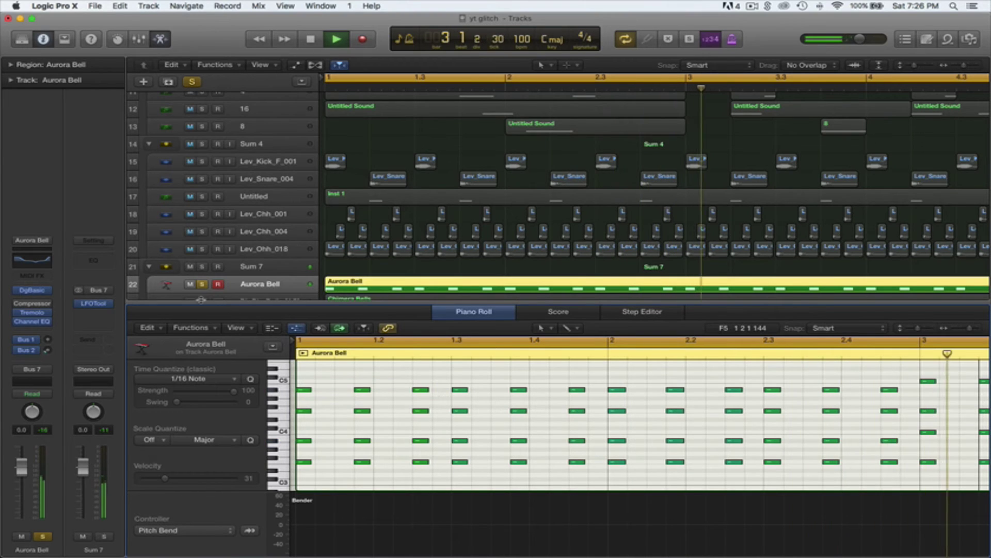
Step: Close the note editor, create a duplicate of the soloed Aurora Bell track, and copy the Aurora Bell region onto it
click(192, 82)
click(166, 43)
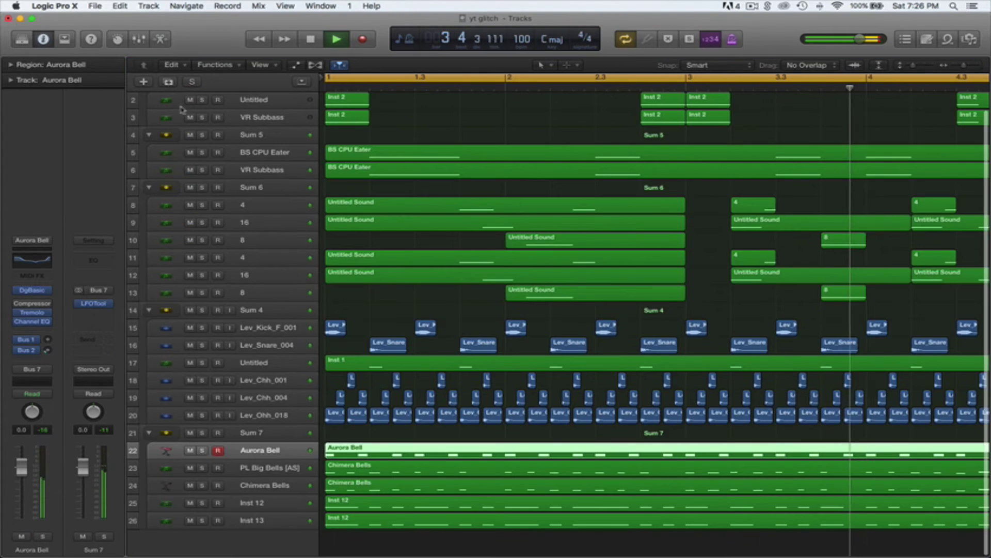
key(s)
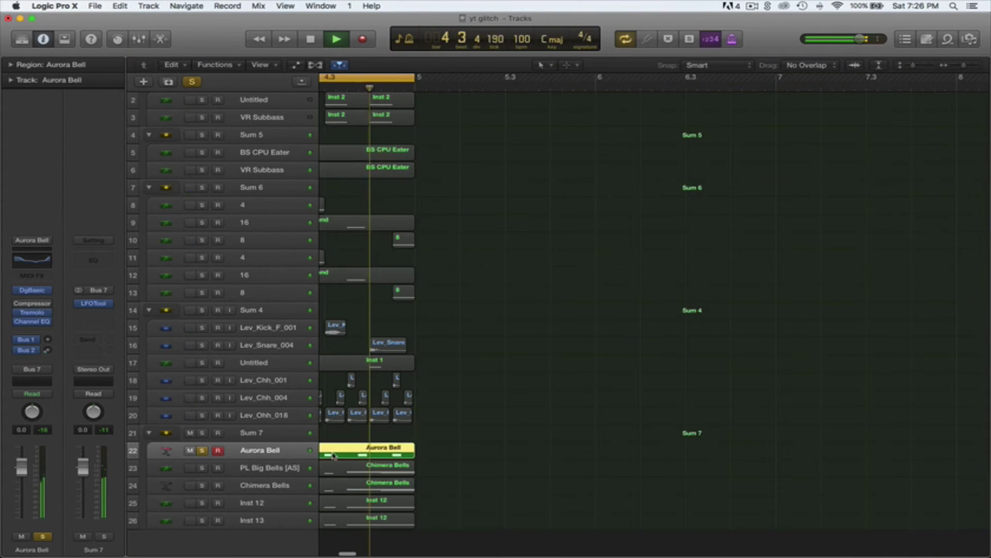
key(super+d)
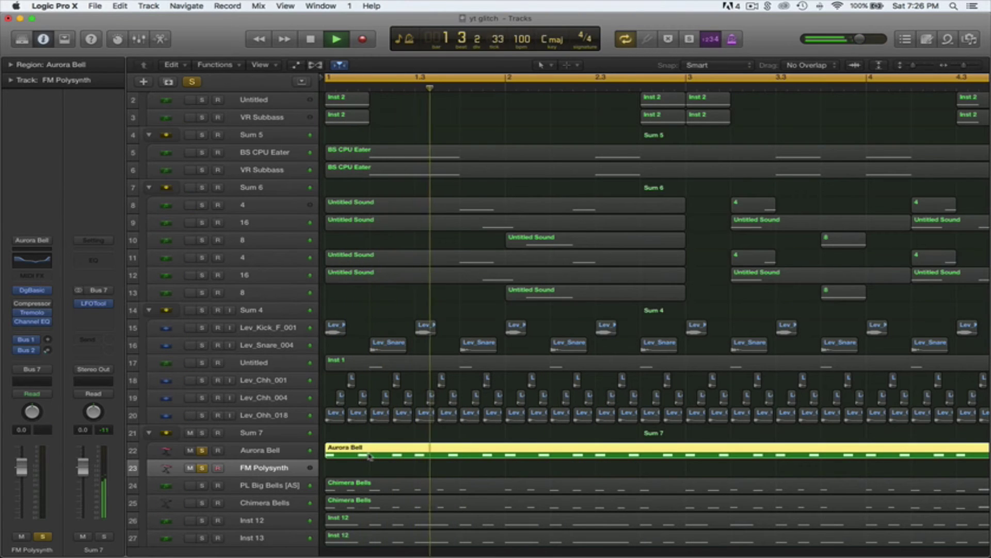
drag(370, 456, 988, 361)
Step: Raise all 96 notes of the region copied to FM Polysynth one octave, and lower that track's volume to about -5.6 dB
double_click(352, 468)
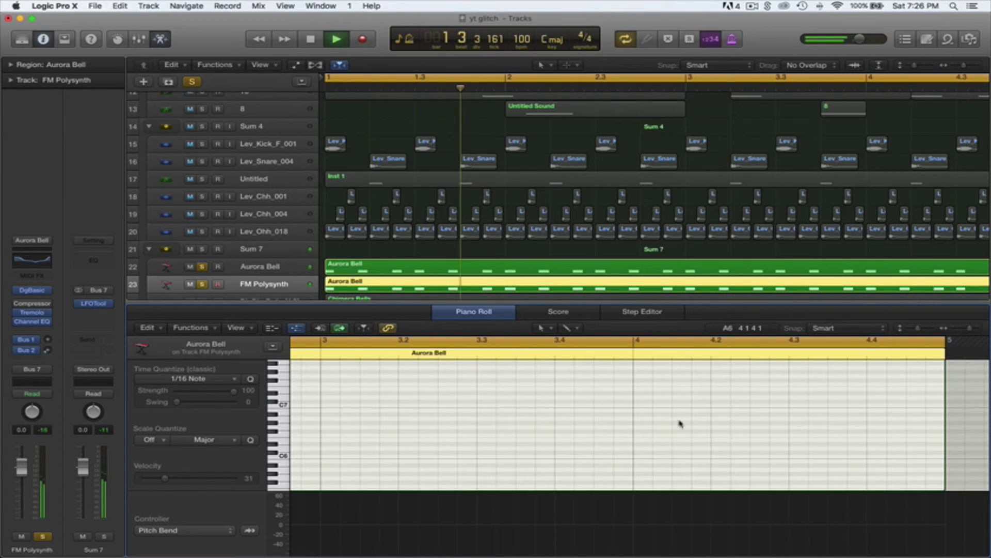
scroll(681, 423, left, 12)
scroll(682, 424, down, 10)
scroll(684, 422, up, 10)
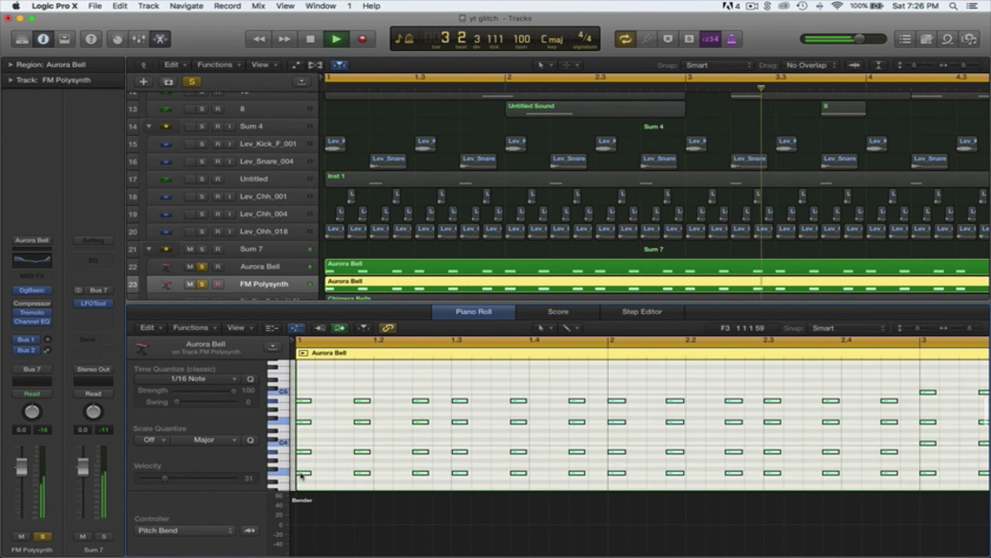
drag(302, 473, 295, 421)
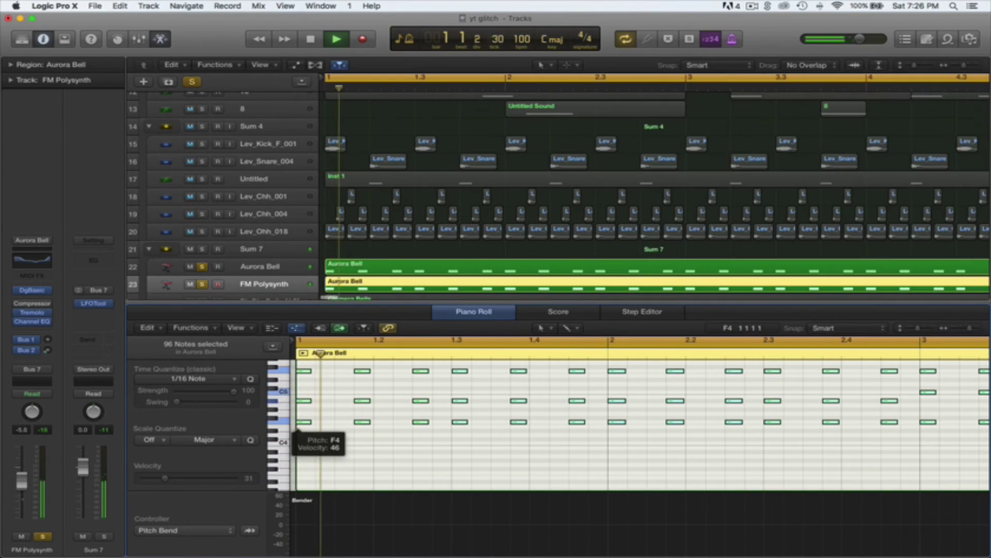
Step: Close the note editor, unsolo Aurora Bell and FM Polysynth, and lower Aurora Bell's volume to -7.0 dB during full playback
click(268, 268)
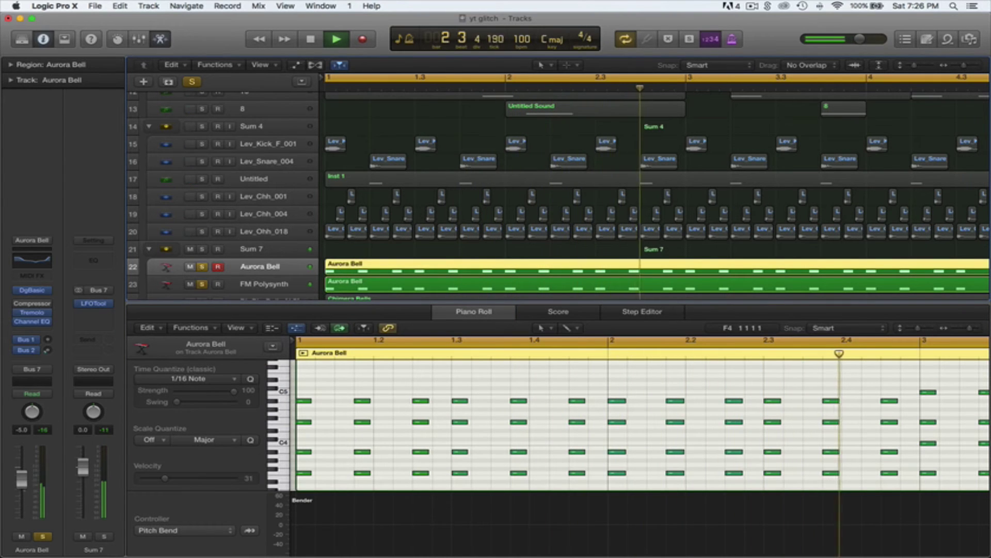
click(161, 40)
key(space)
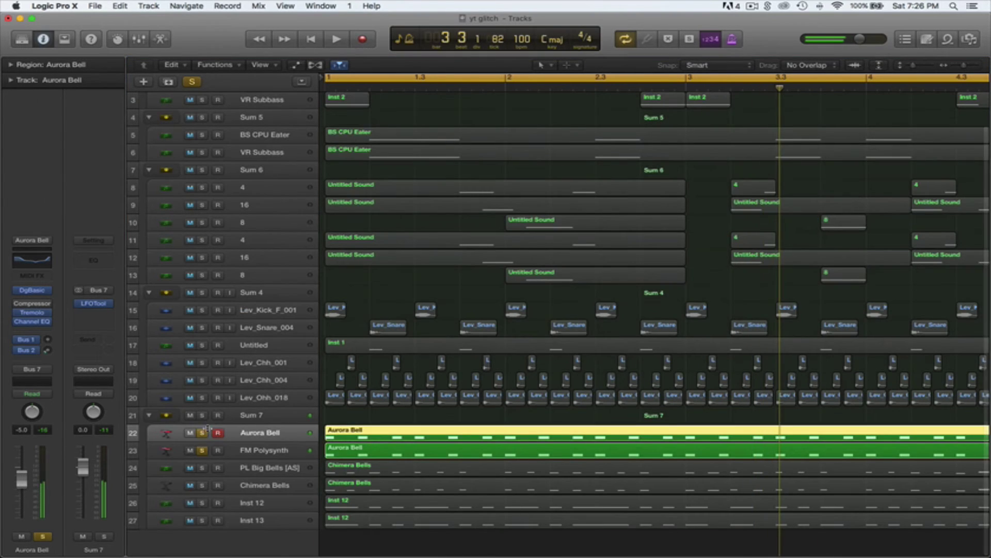
click(202, 433)
click(202, 449)
key(space)
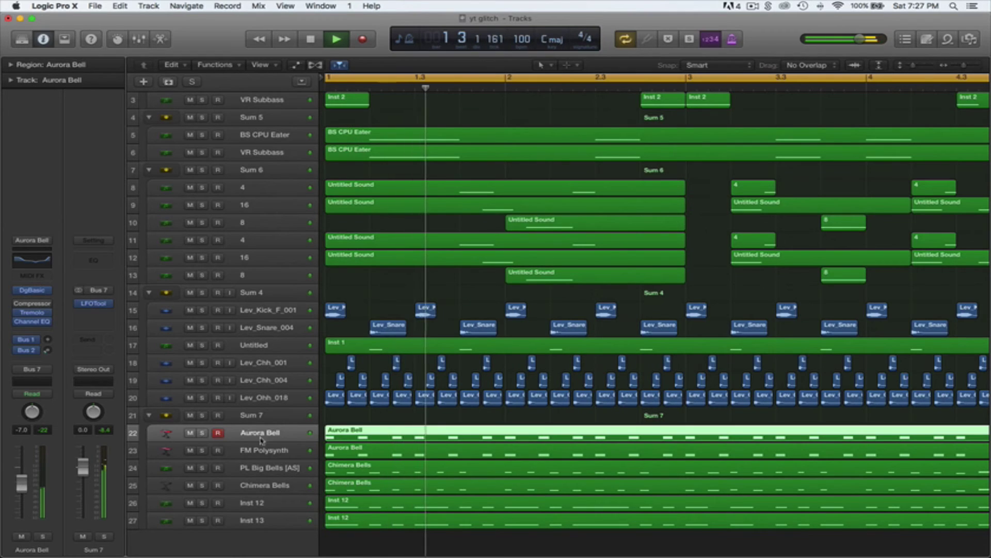
Step: Lower the FM Polysynth track's volume to about -9.6 dB and the Aurora Bell track's volume to about -10.0 dB
key(Down)
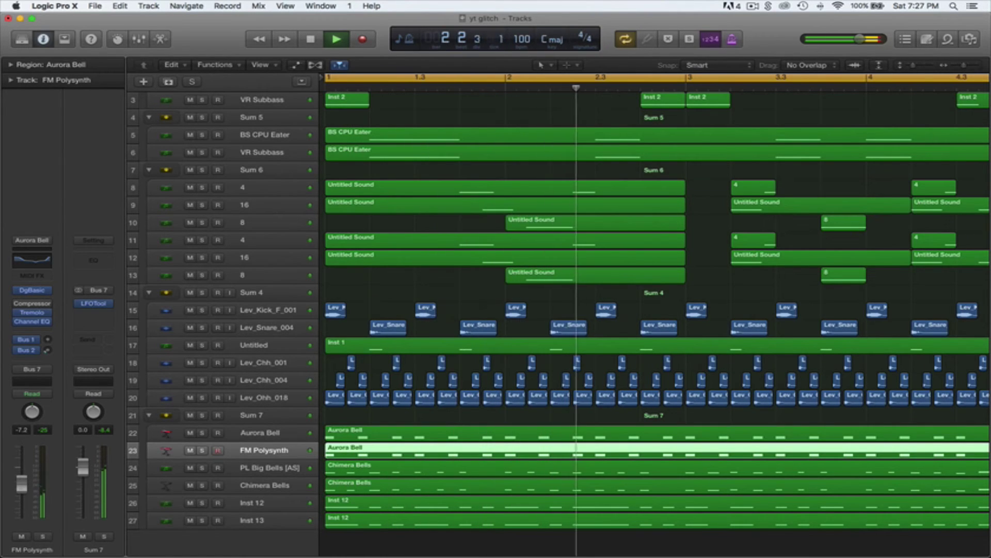
click(355, 541)
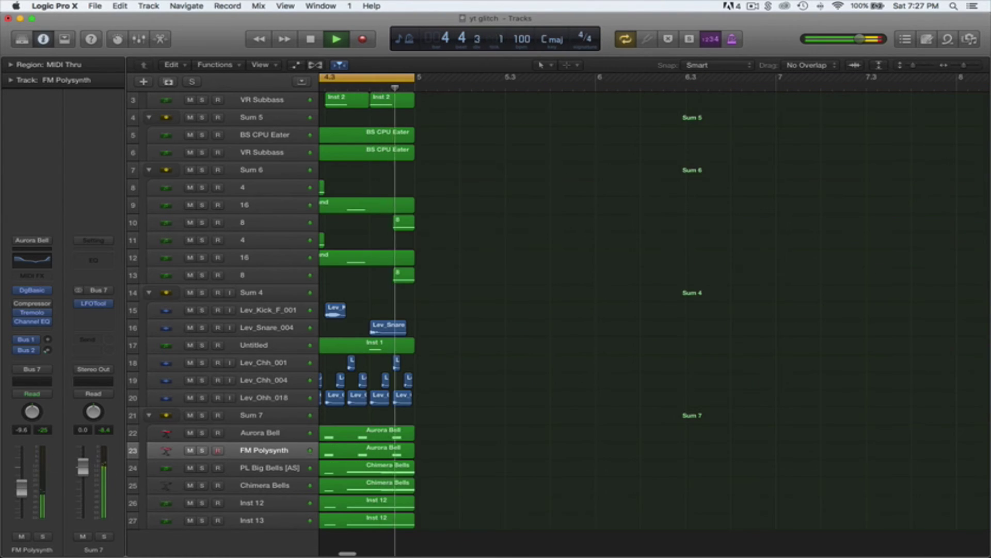
click(242, 437)
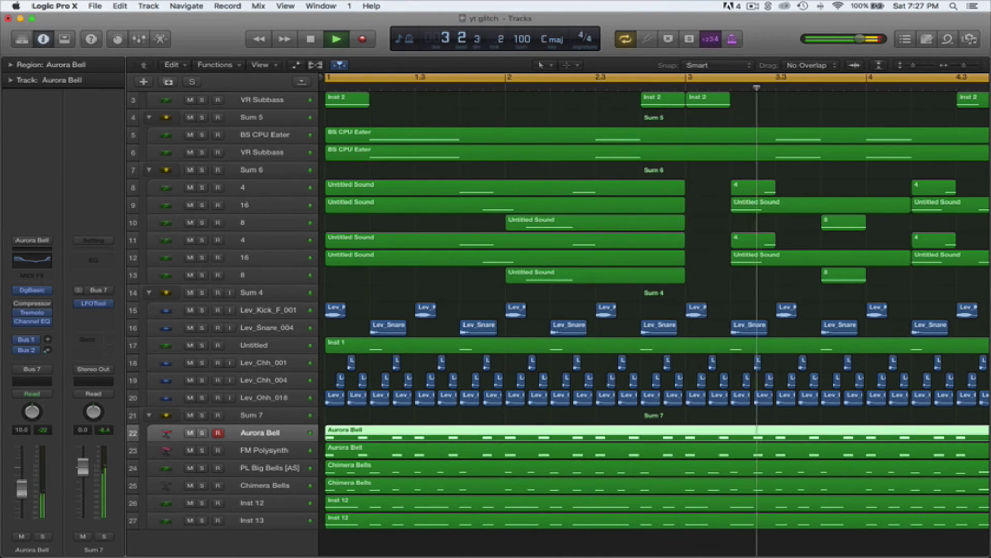
click(362, 543)
Step: Add a Classic Electric Piano software instrument track and move it into the Sum 7 stack between Chimera Bells and Inst 12
scroll(346, 498, up, 3)
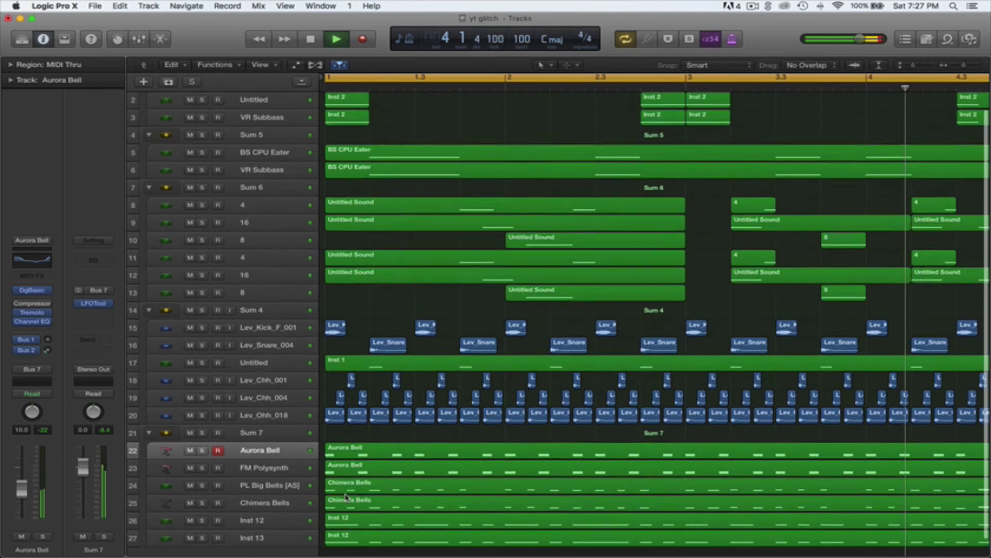
click(143, 81)
click(647, 186)
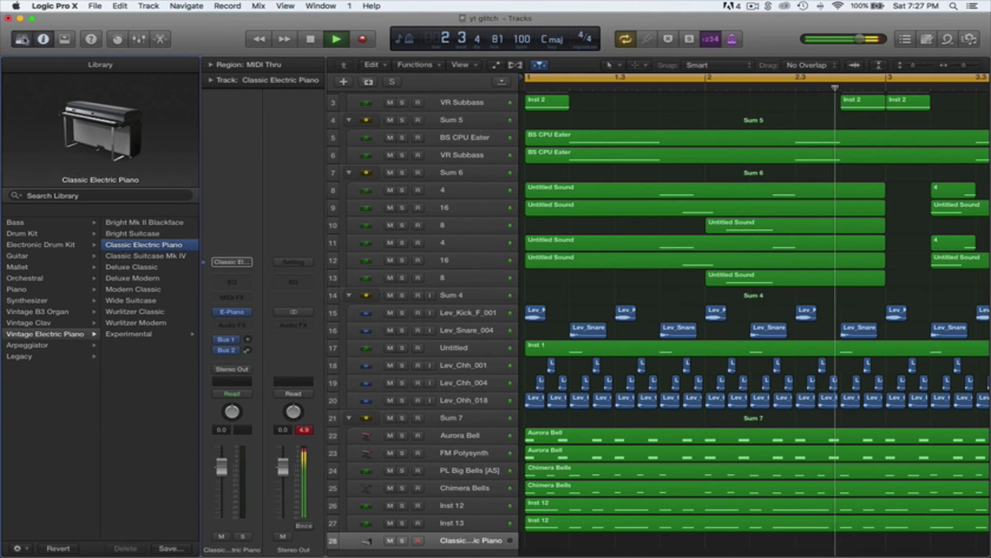
key(y)
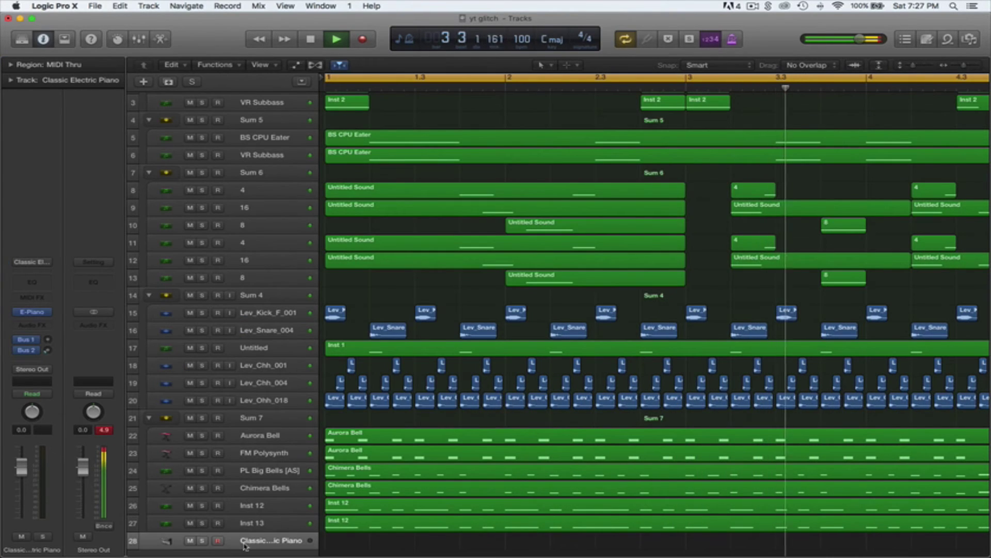
drag(245, 546, 245, 503)
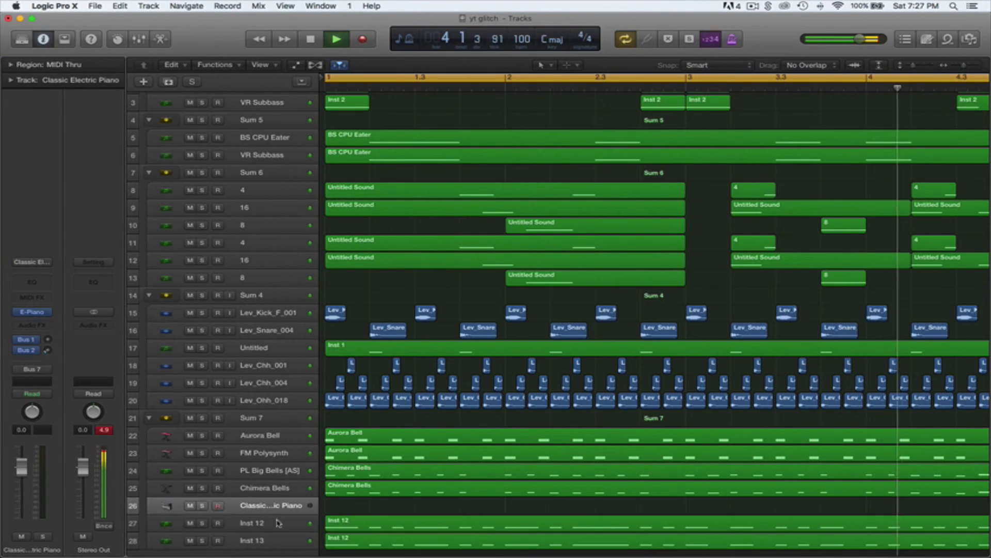
Step: Copy the Inst 12 region onto the Classic Electric Piano track, and dismiss the system overload message
click(356, 529)
drag(356, 528, 351, 513)
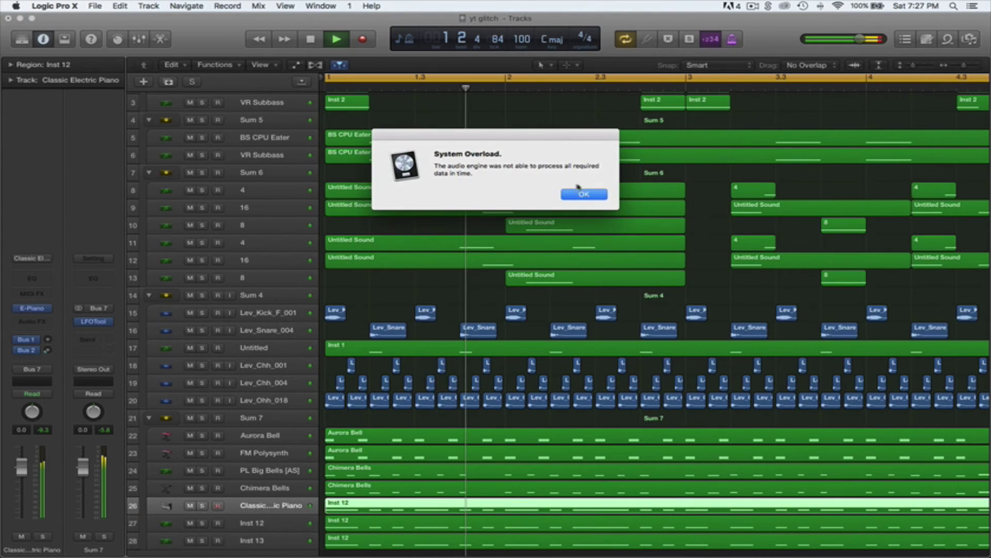
click(583, 194)
Step: Solo the Classic Electric Piano track, play the loop and open the choices for its instrument plug-in
click(202, 508)
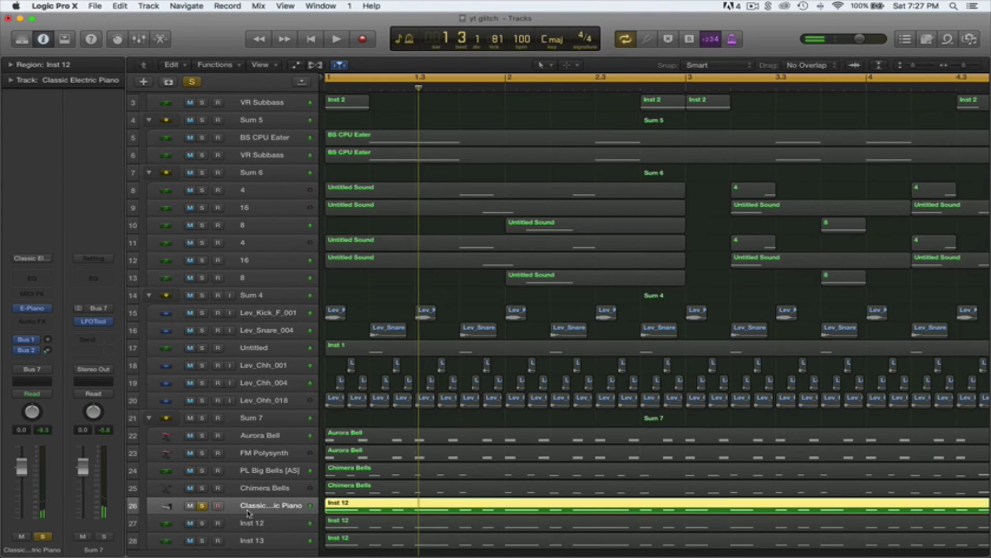
key(space)
click(52, 314)
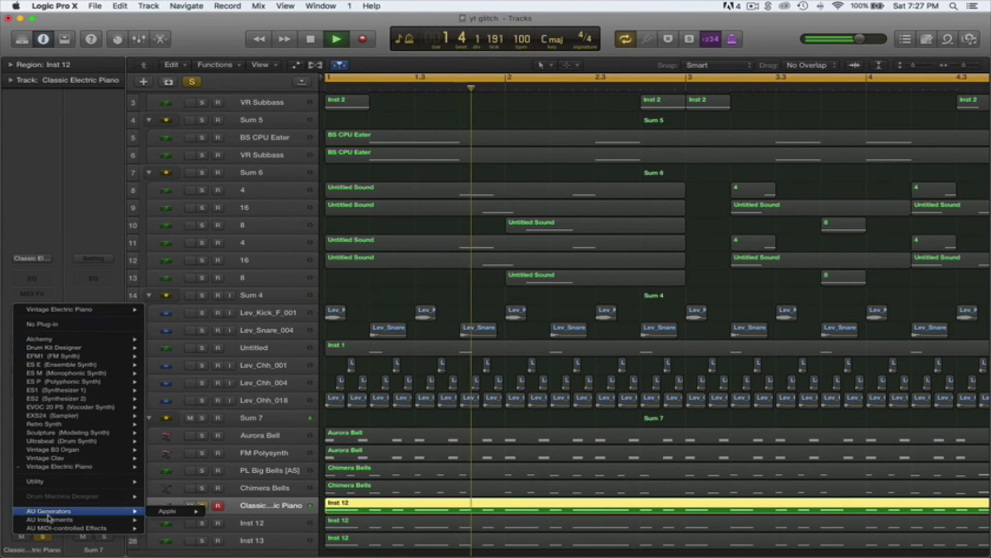
Step: Replace the Classic Electric Piano track's instrument with Massive
mouse_move(78, 520)
mouse_move(235, 531)
click(271, 539)
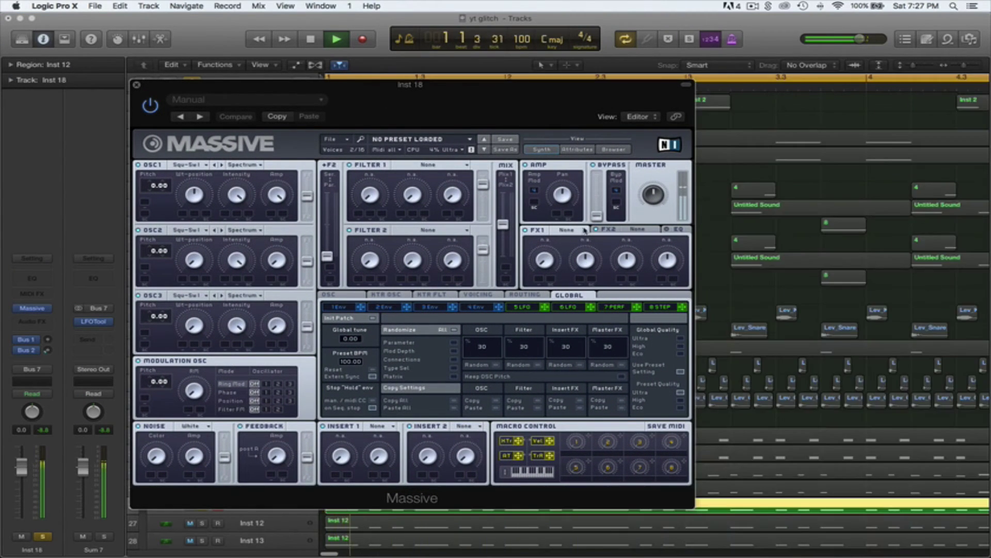
Step: Set Massive's FX1 to Reverb and FX2 to Delay Synced, with the lower number of the Right delay time at 8
click(583, 231)
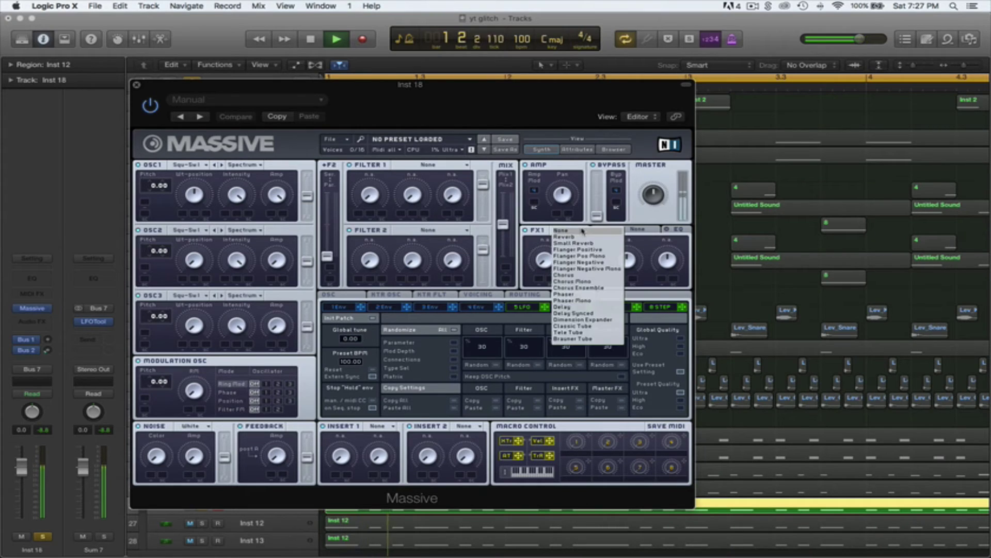
click(587, 313)
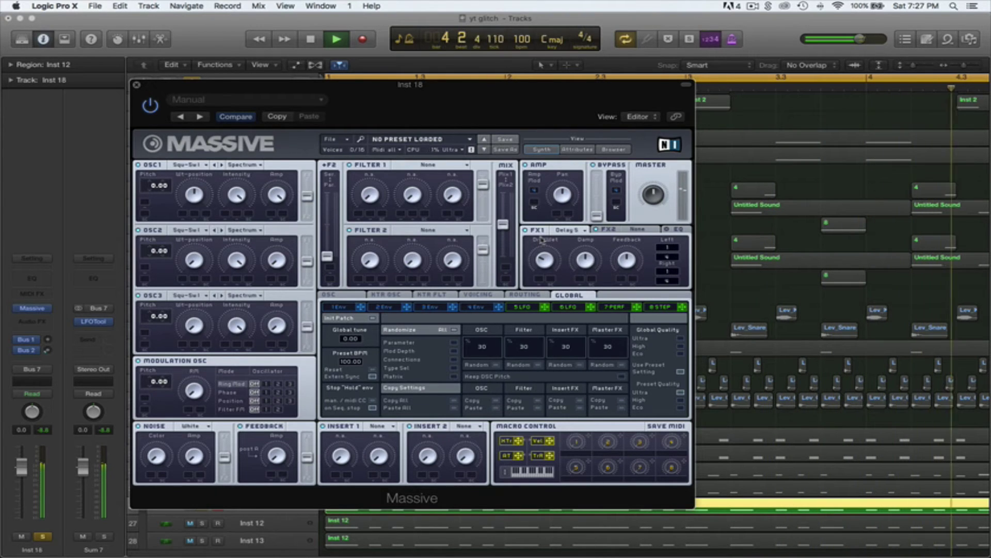
click(568, 229)
click(555, 258)
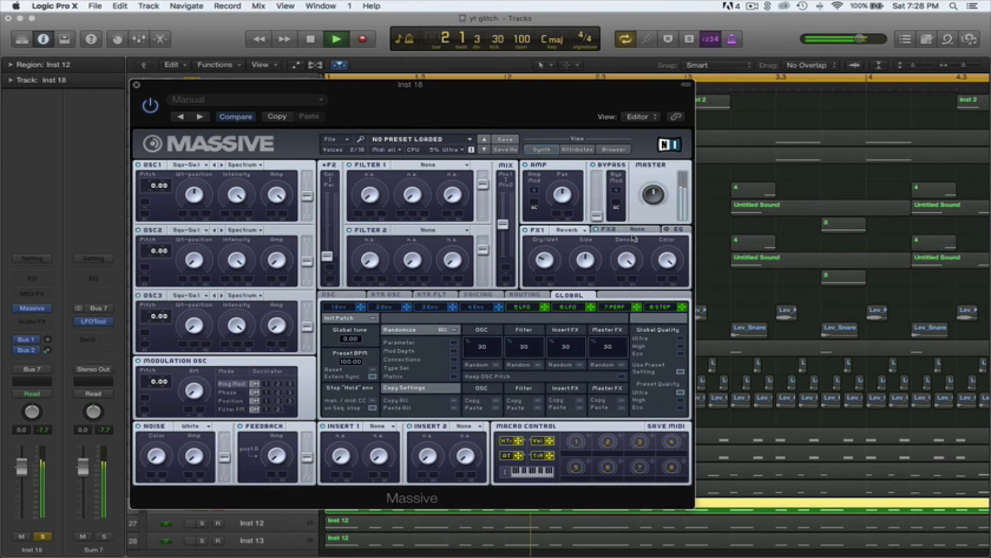
click(639, 232)
click(649, 314)
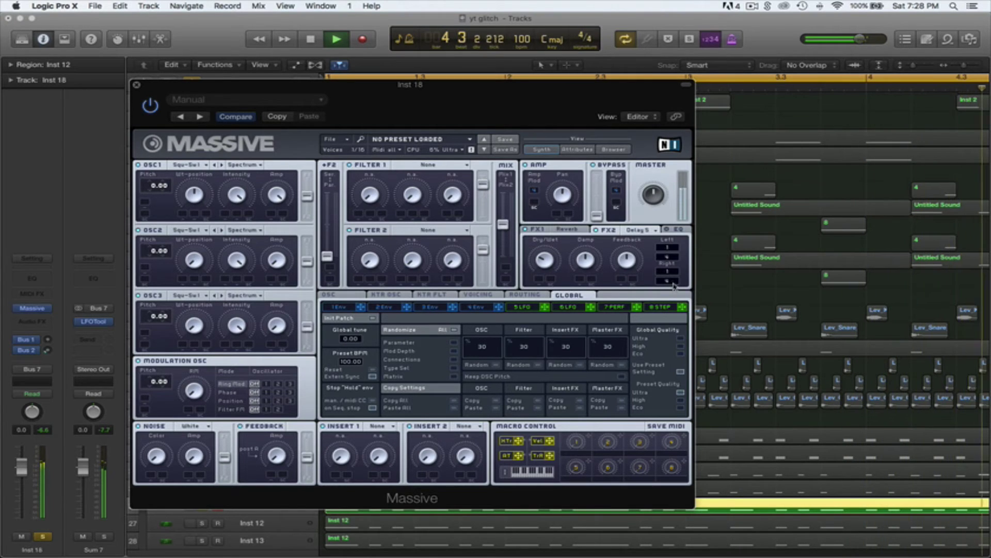
drag(670, 281, 669, 274)
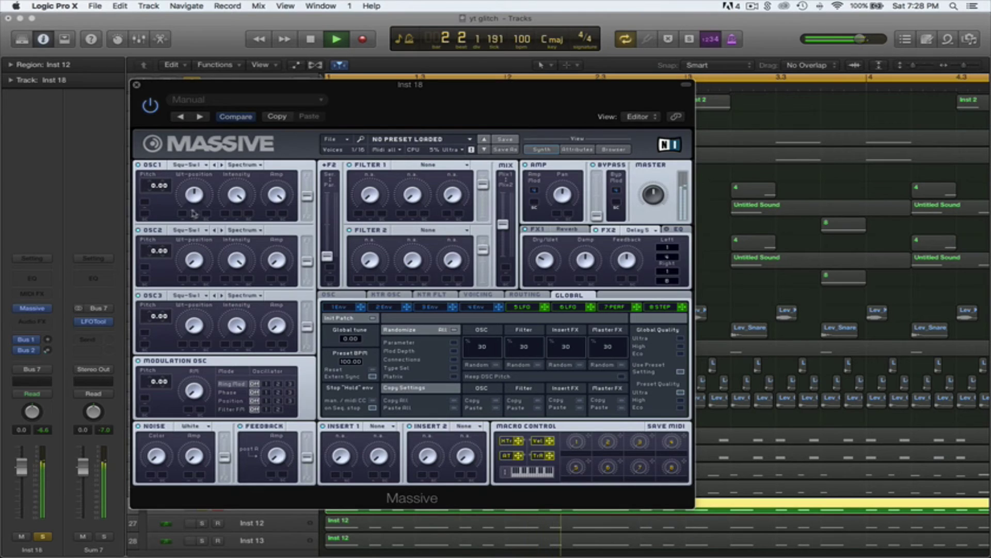
Step: Try the Carbon wavetable on OSC1, settle on Classic, and set the oscillator's pitch to -12.00
click(187, 164)
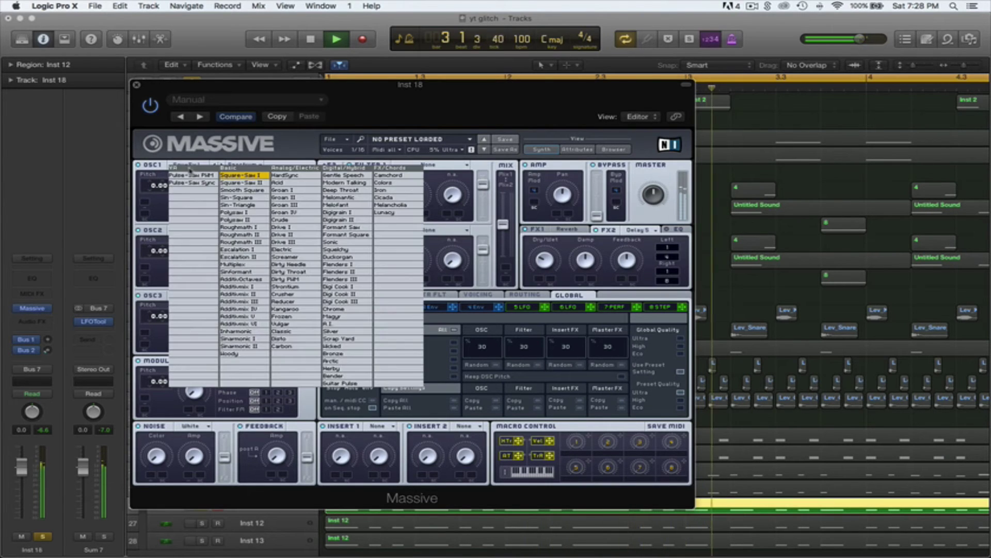
click(285, 346)
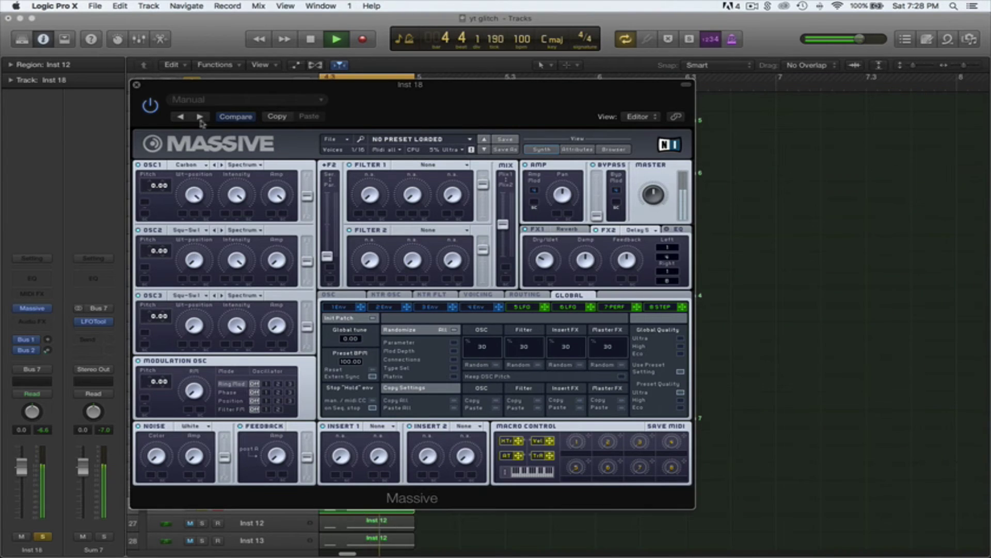
click(202, 165)
click(295, 333)
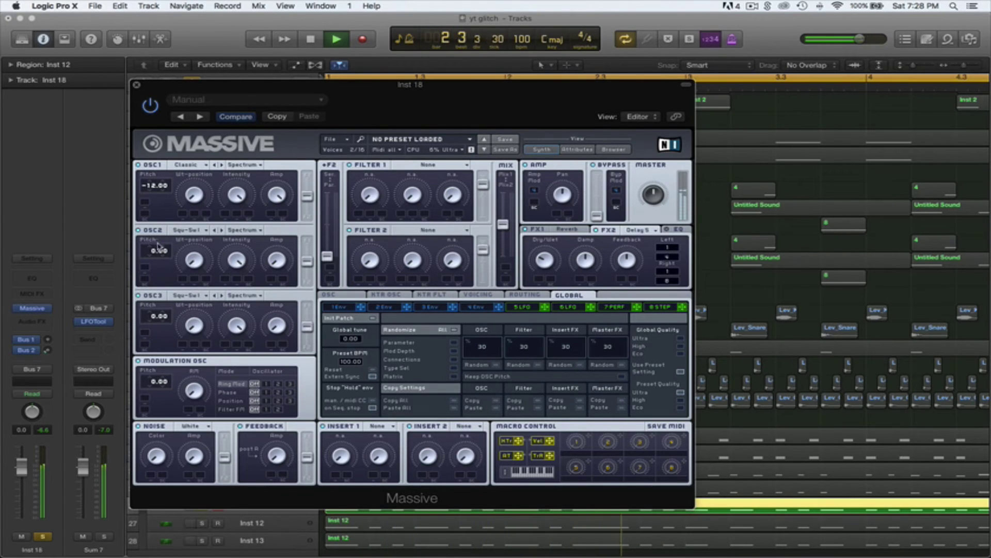
Step: Set OSC2's wavetable to Woody and its mode to Bend-
click(186, 230)
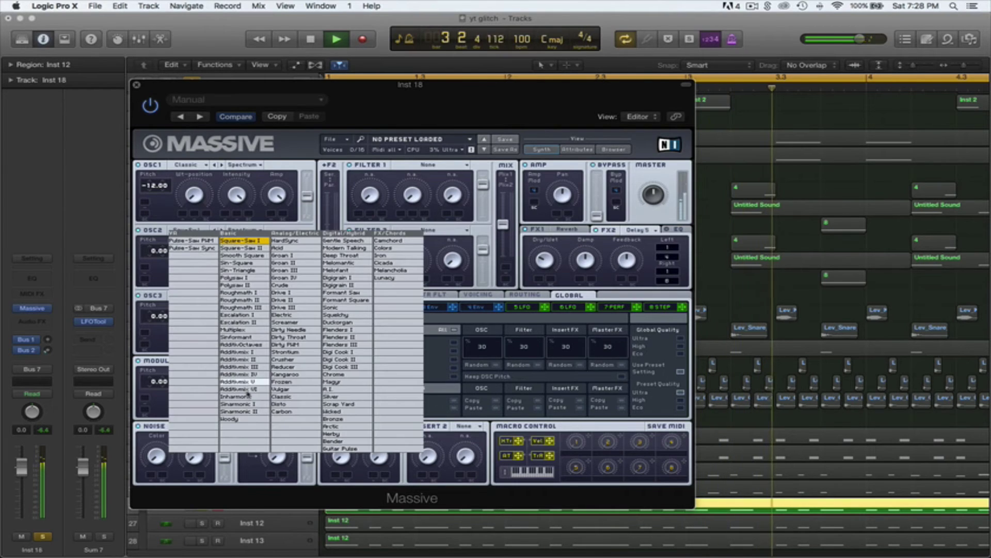
click(243, 416)
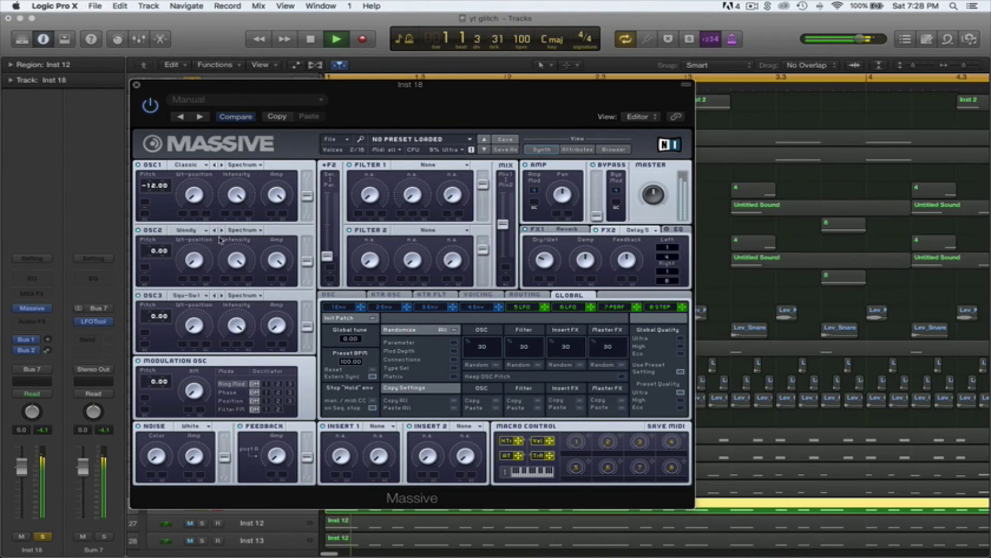
click(242, 230)
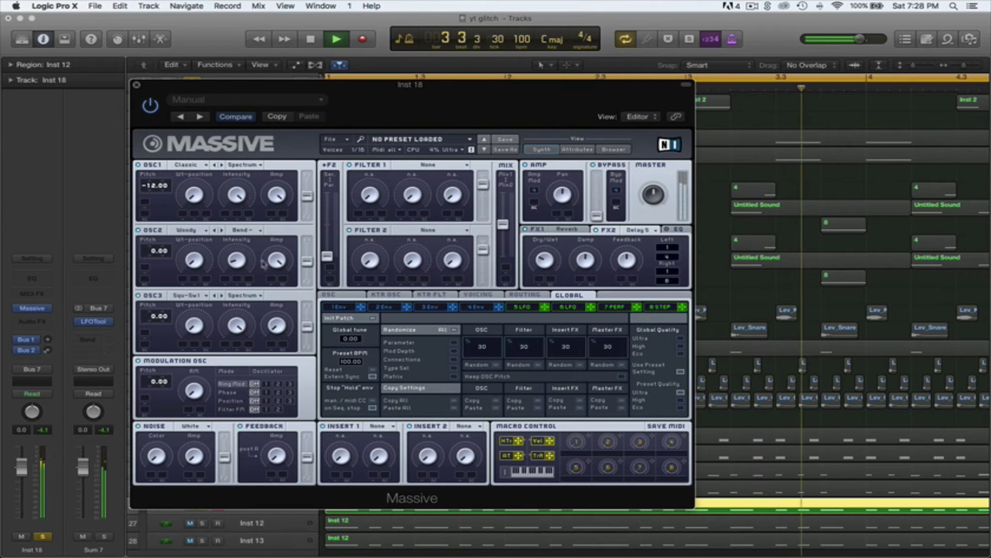
Step: Shape envelope 4 in Massive with a shorter attack and a lower decay level
click(331, 295)
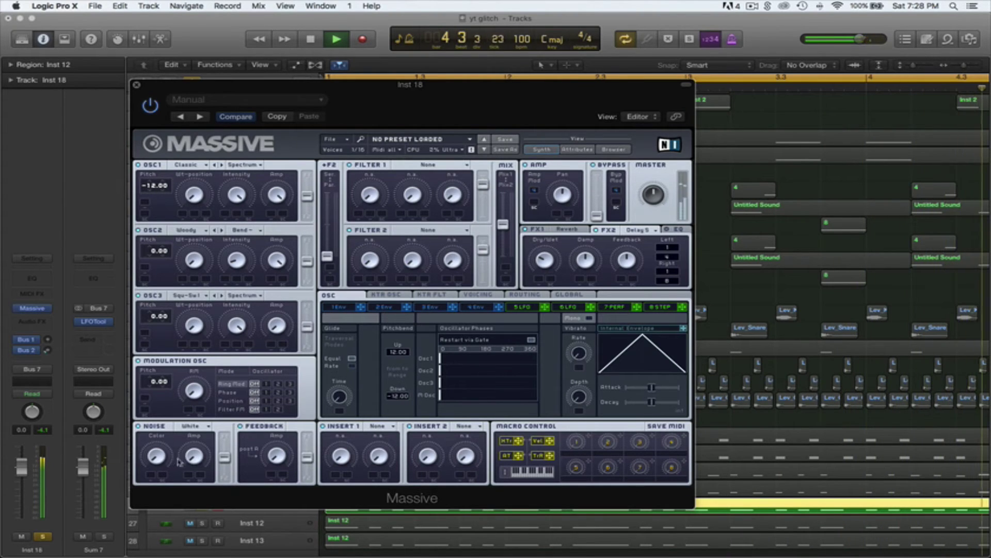
click(477, 295)
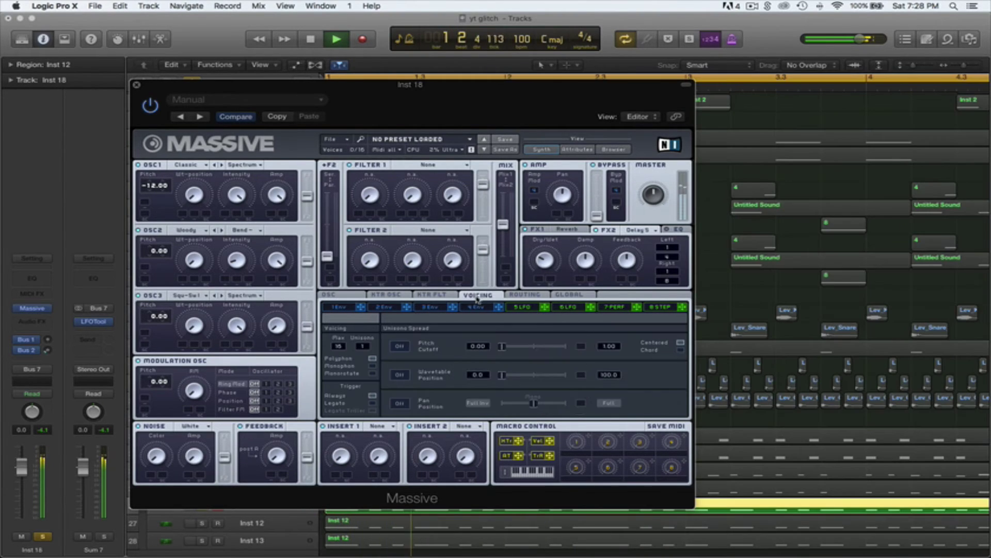
click(474, 307)
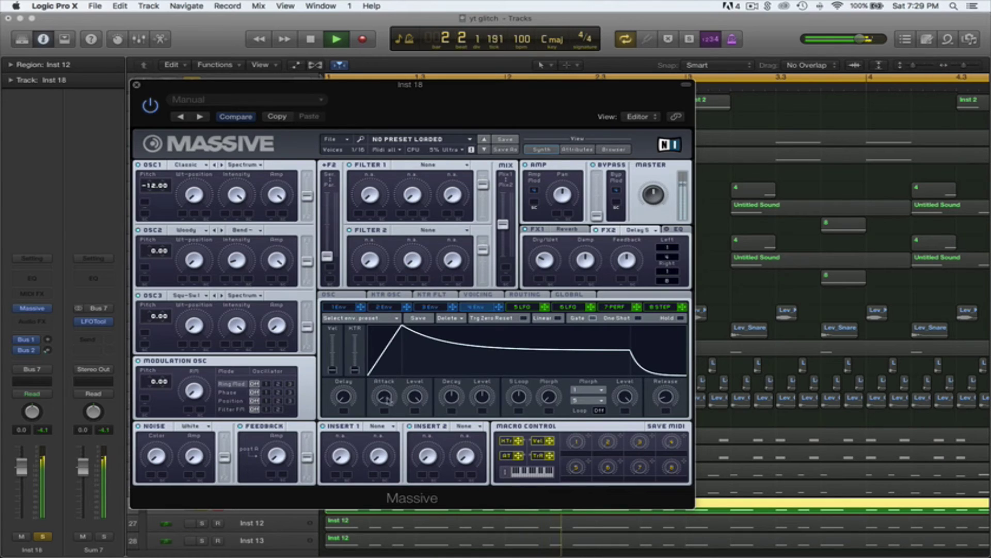
drag(388, 401, 483, 417)
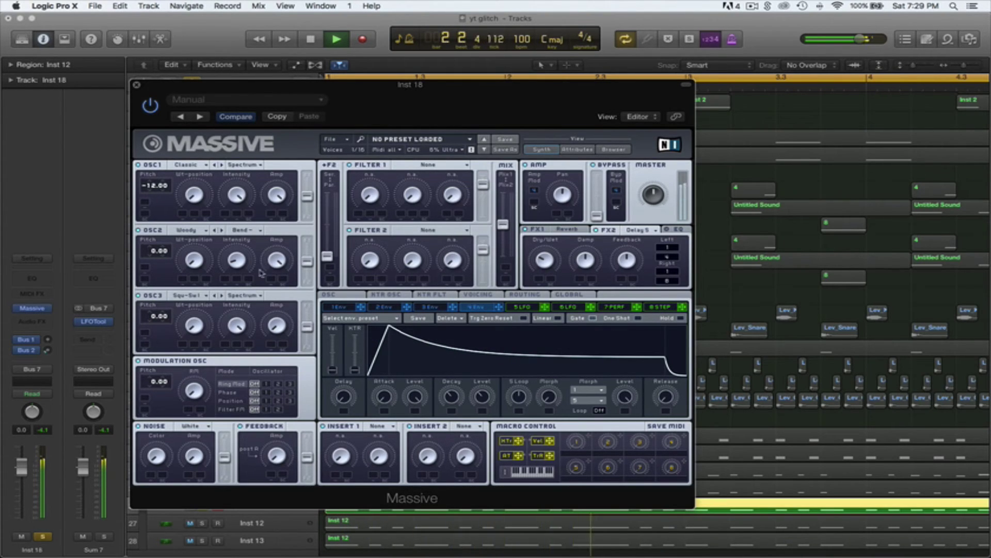
Step: Shape envelope 1 with a shorter attack, a decay falling to nearly zero, and a reduced release
click(336, 308)
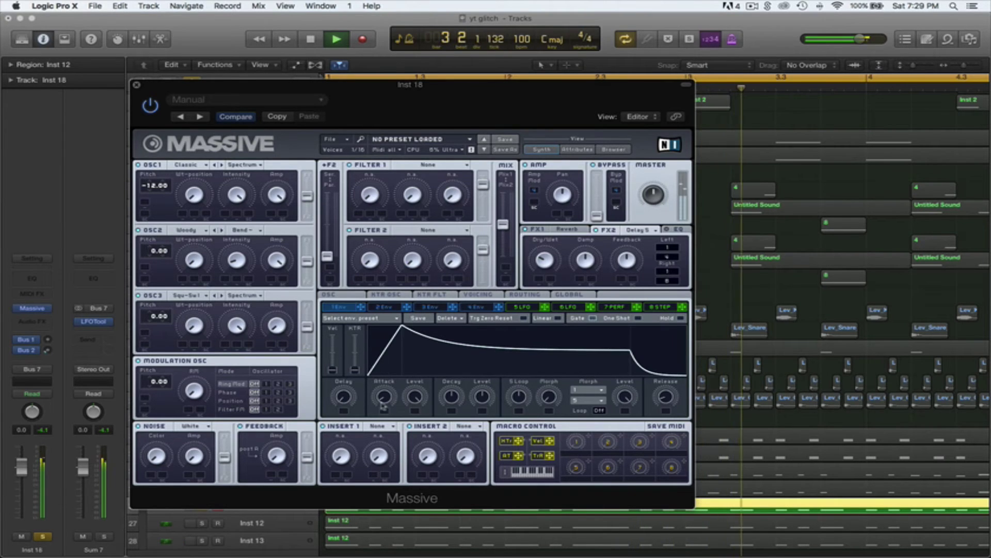
drag(457, 413, 485, 455)
drag(666, 399, 665, 421)
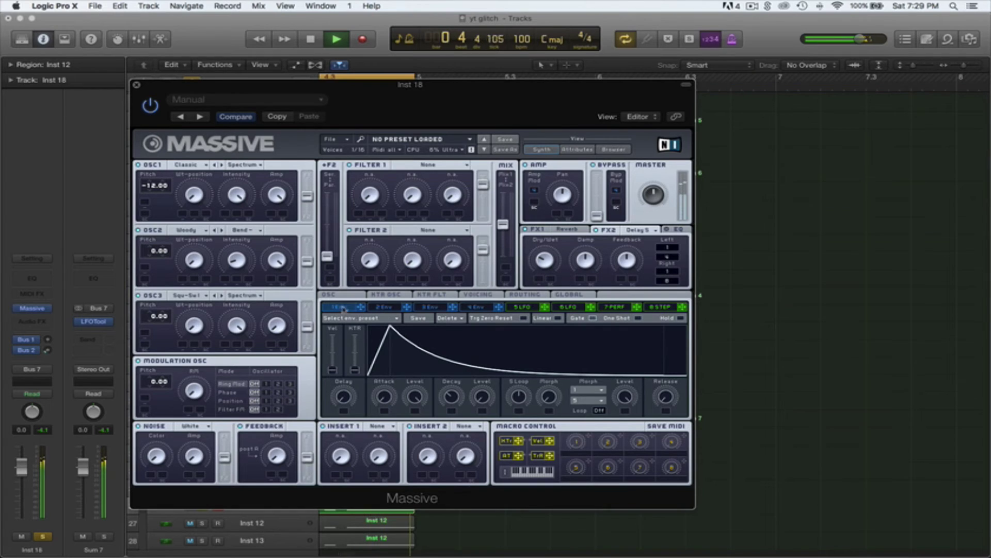
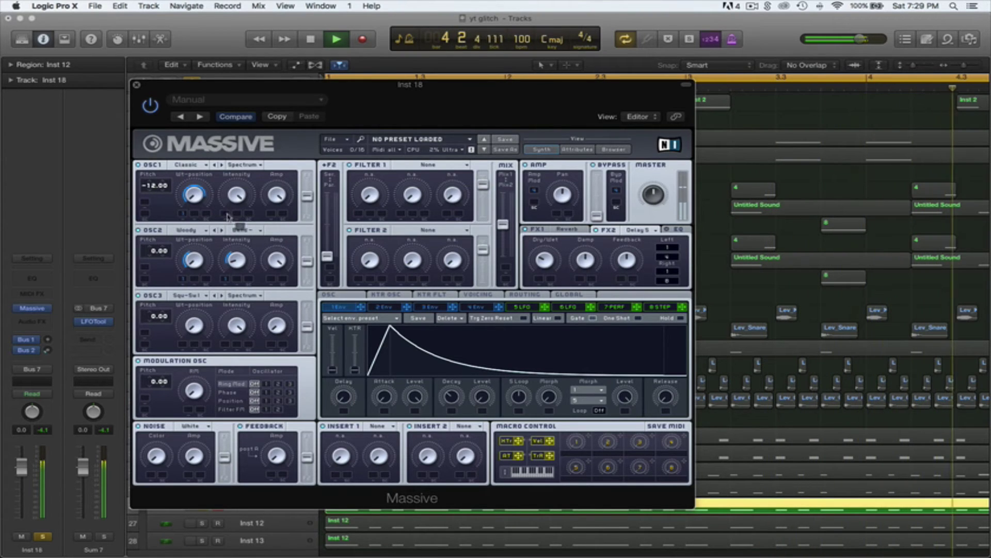
Step: Set OSC1's mode to Bend -/+ and close the Massive window
click(242, 164)
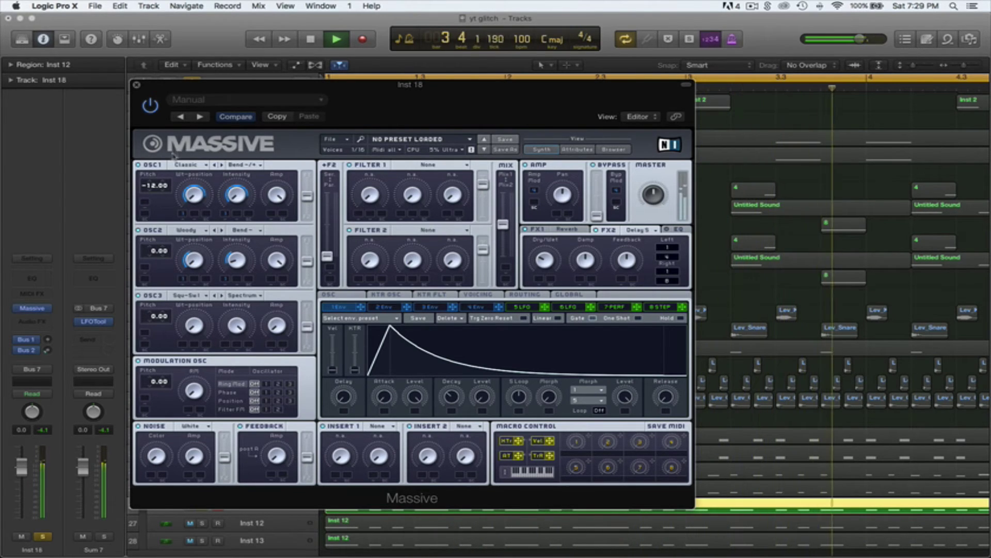
click(136, 85)
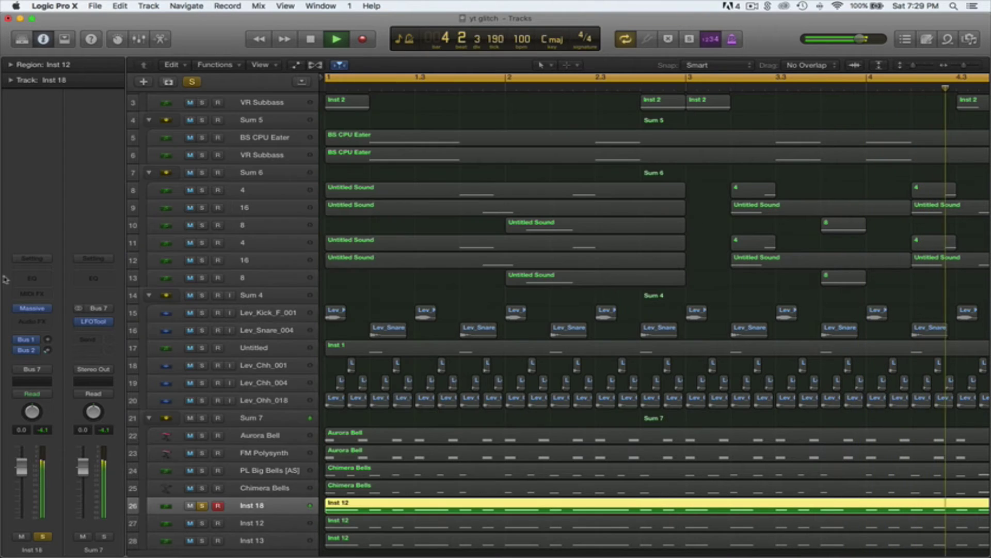
Step: Add a Channel EQ with the analyzer on, cutting 24 dB at 76 Hz and boosting 2.5 dB at 590 Hz and 8 dB at 8700 Hz
click(34, 279)
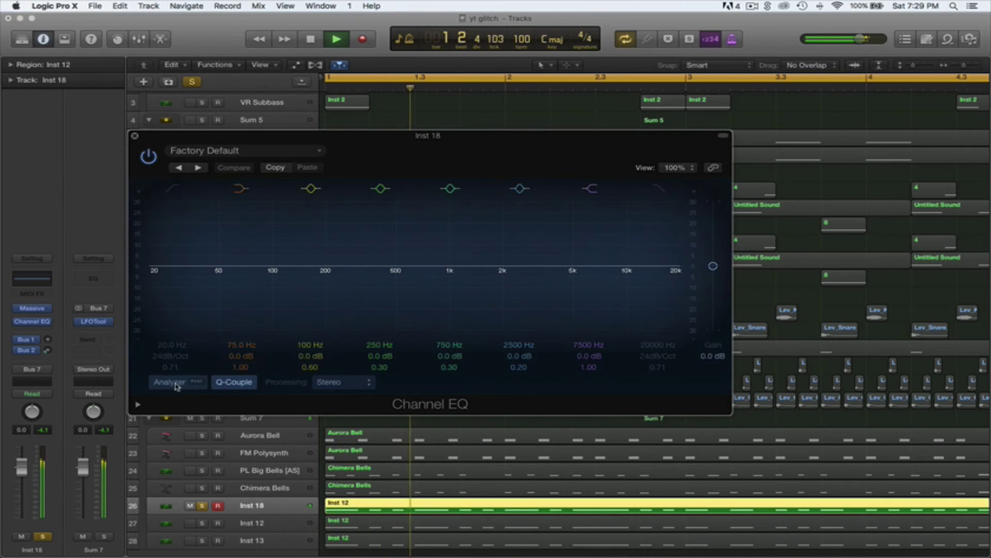
click(170, 382)
drag(243, 266, 246, 366)
drag(628, 270, 640, 252)
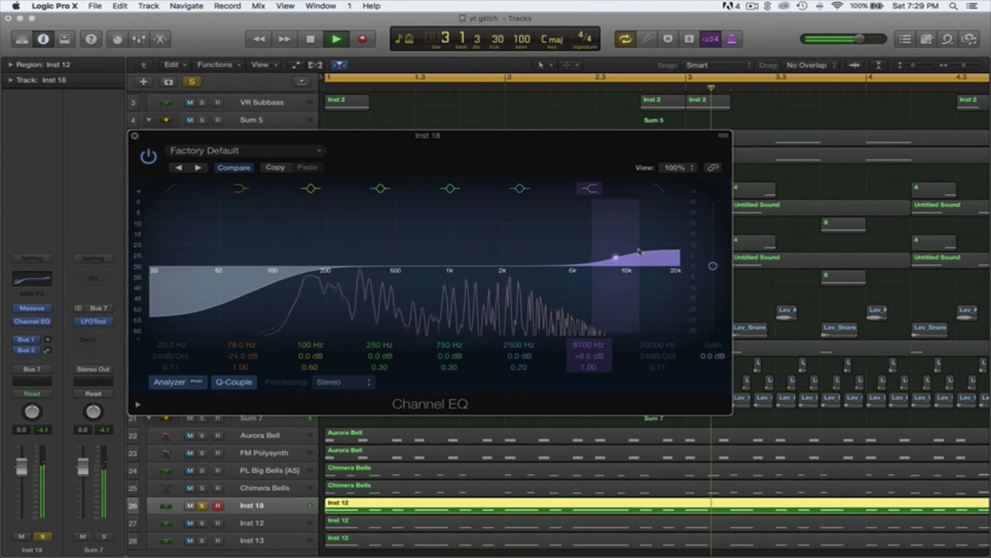
drag(427, 265, 408, 261)
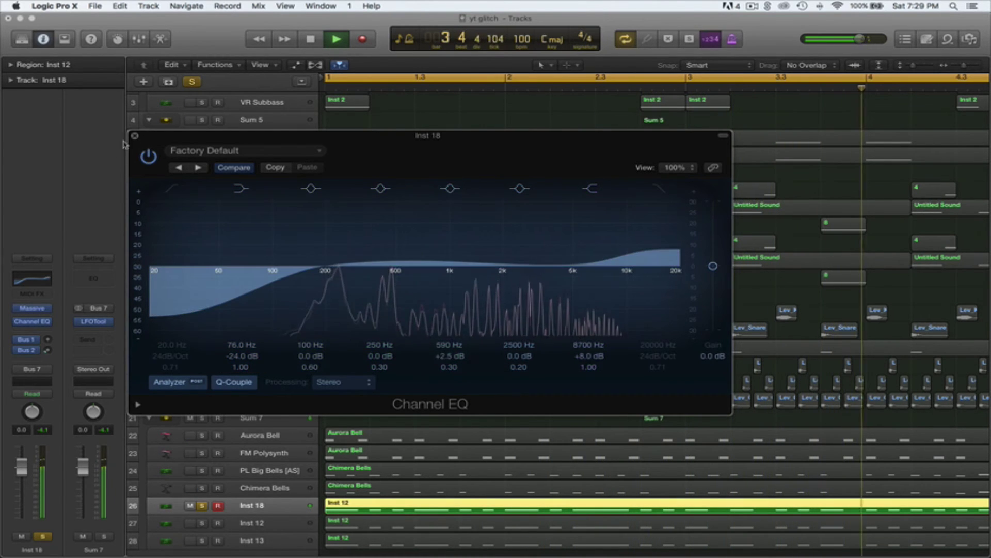
click(134, 136)
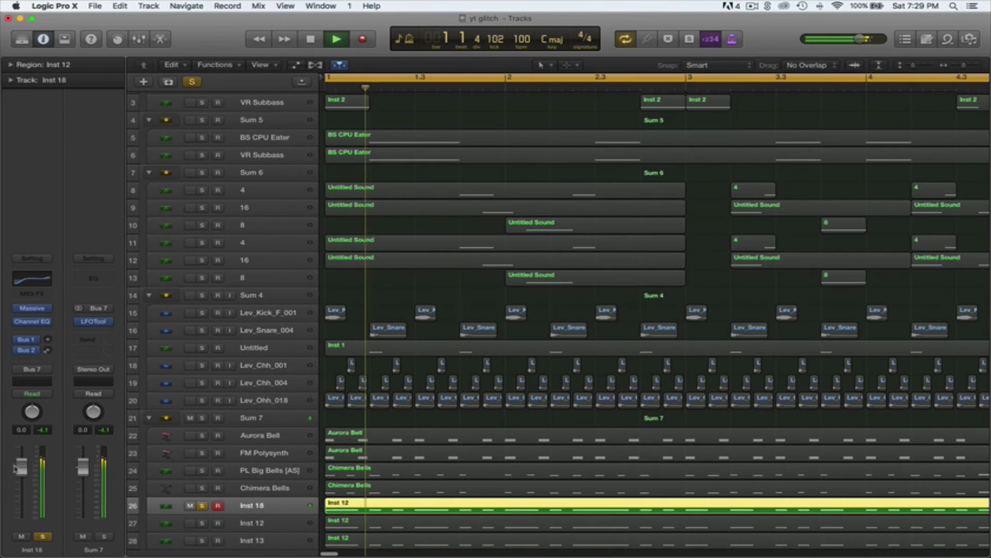
Step: Lower the Inst 18 track to -10.6 dB and add a stereo Chorus with 15.5% intensity, 0.700 Hz rate and 52% mix
drag(22, 467, 22, 490)
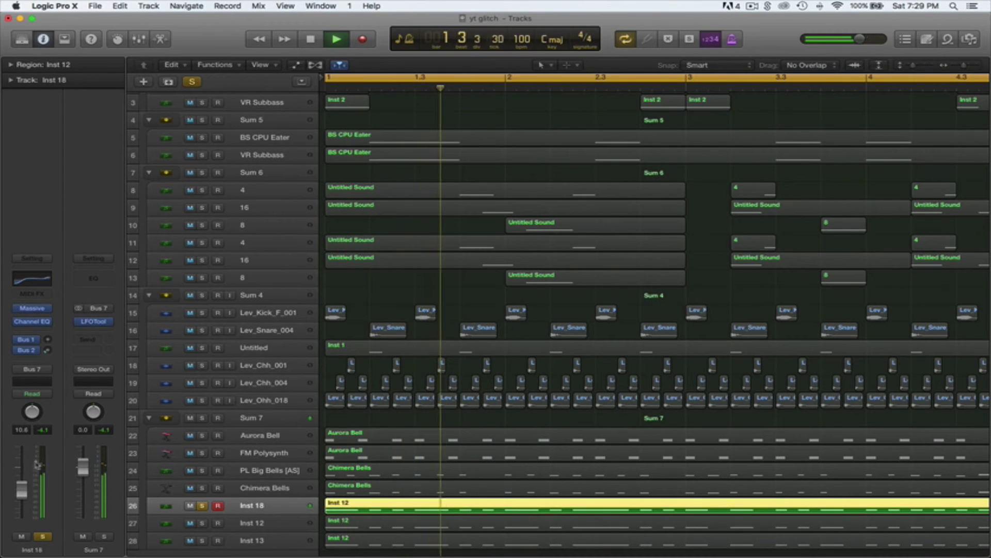
click(32, 330)
mouse_move(58, 433)
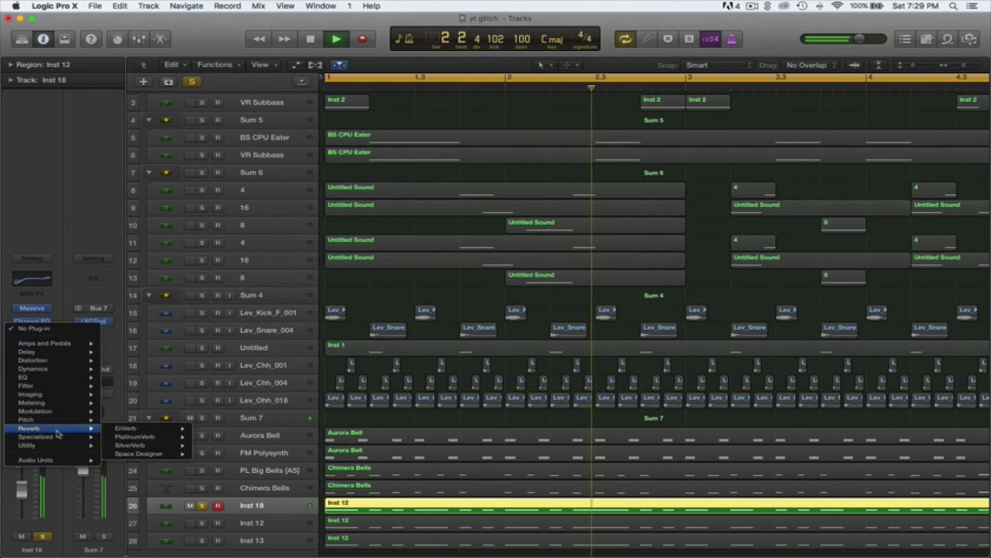
mouse_move(57, 411)
mouse_move(154, 411)
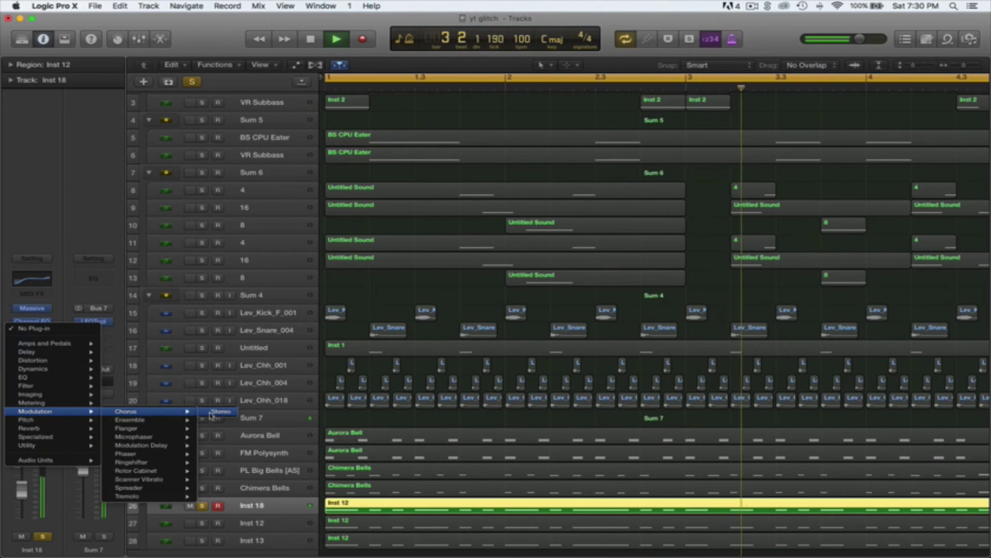
click(220, 412)
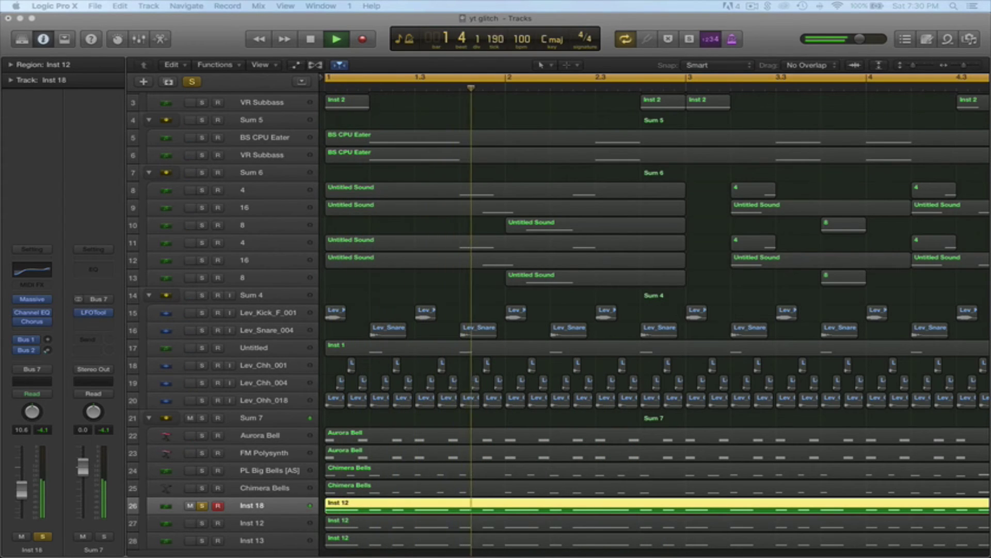
drag(209, 144, 368, 228)
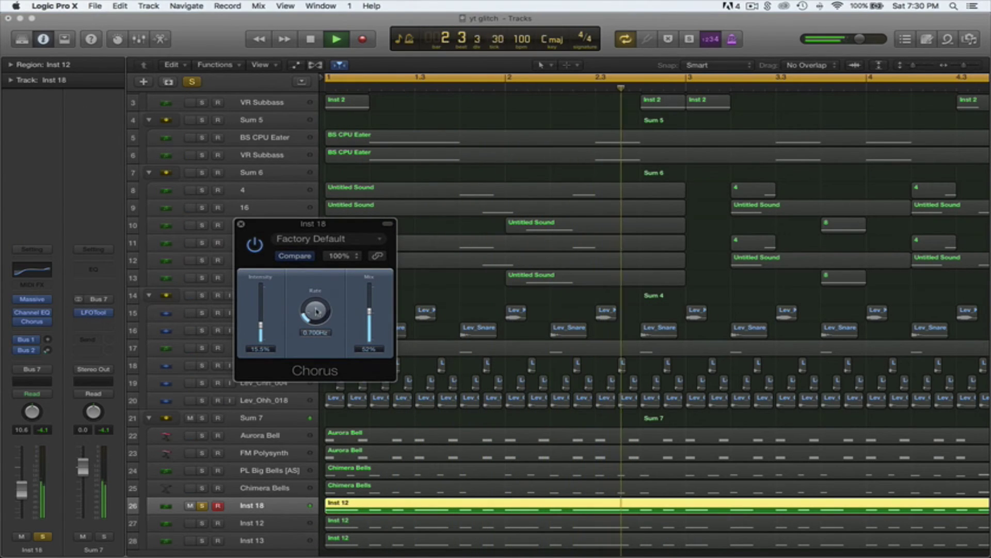
click(241, 224)
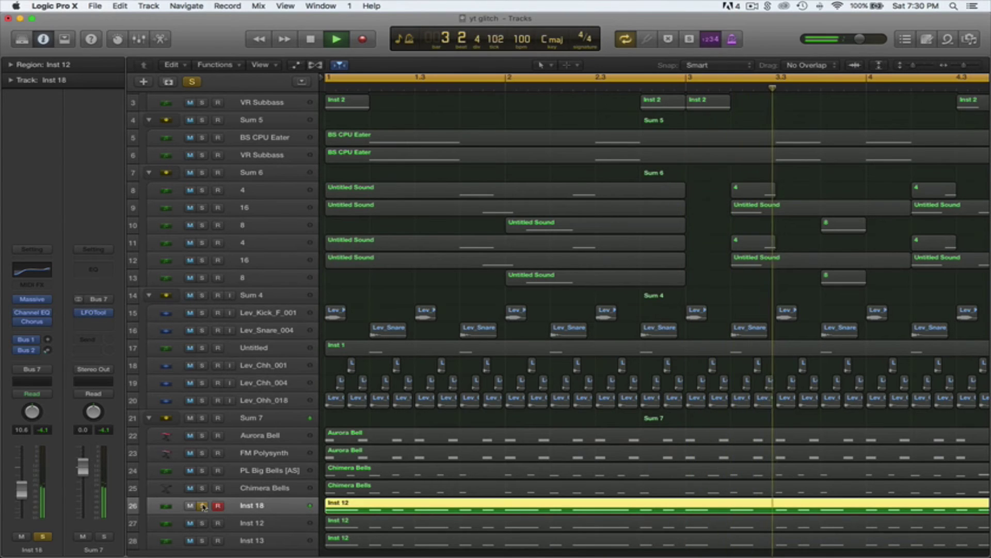
Step: Unsolo the Inst 18 track, listen to it within the full arrangement, and stop playback
click(203, 506)
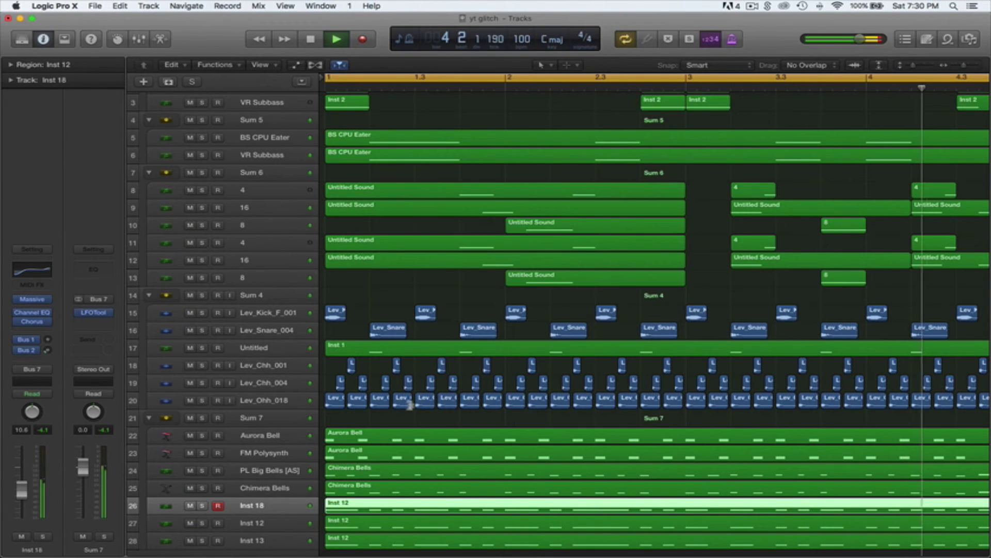
scroll(448, 479, right, 12)
scroll(448, 479, left, 12)
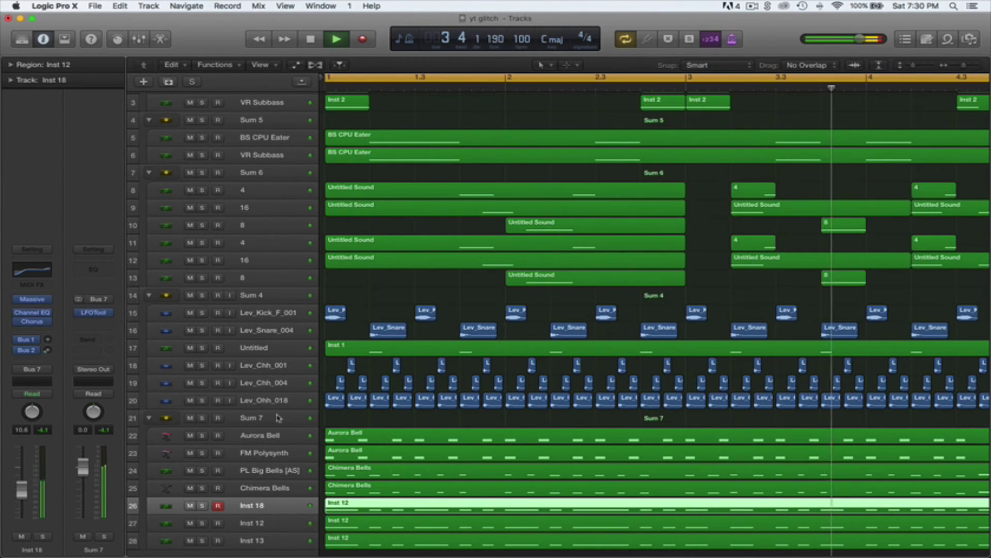
scroll(474, 323, up, 2)
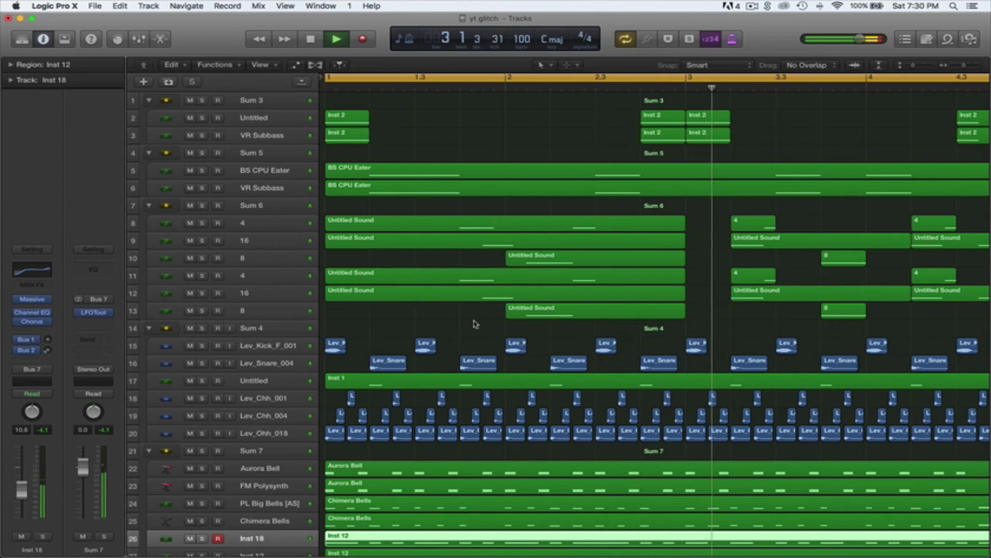
key(space)
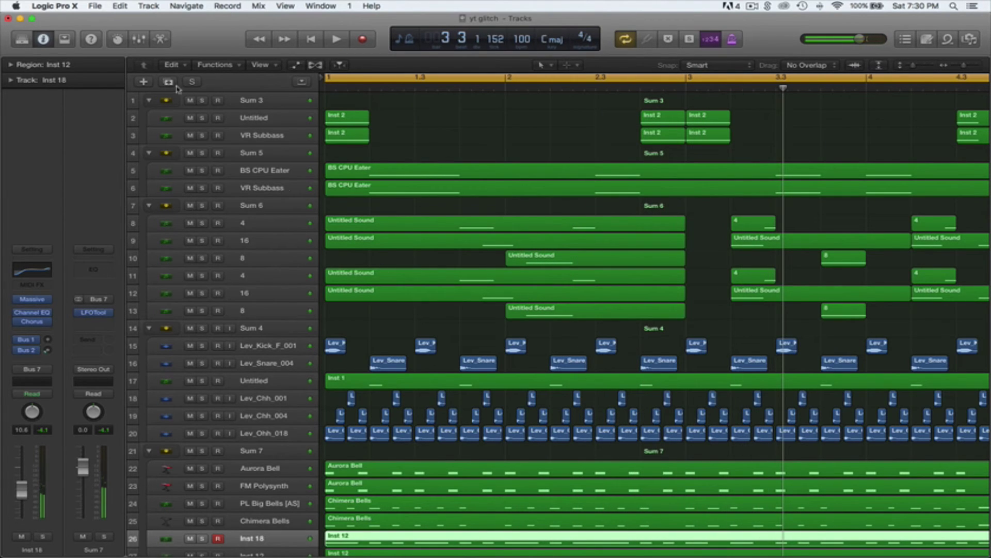
Step: Add one software instrument track and move it directly above the Sum 4 stack
key(super+alt+n)
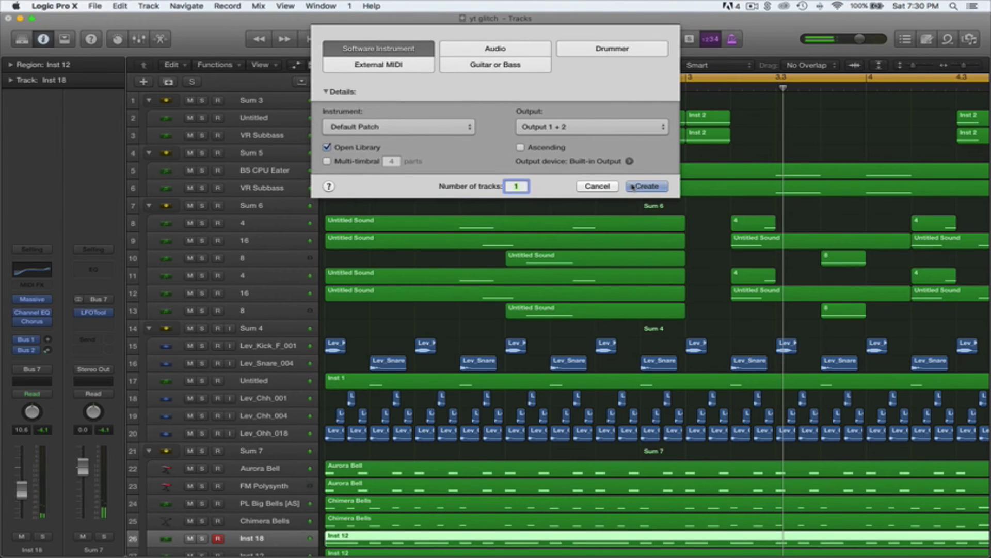
click(633, 187)
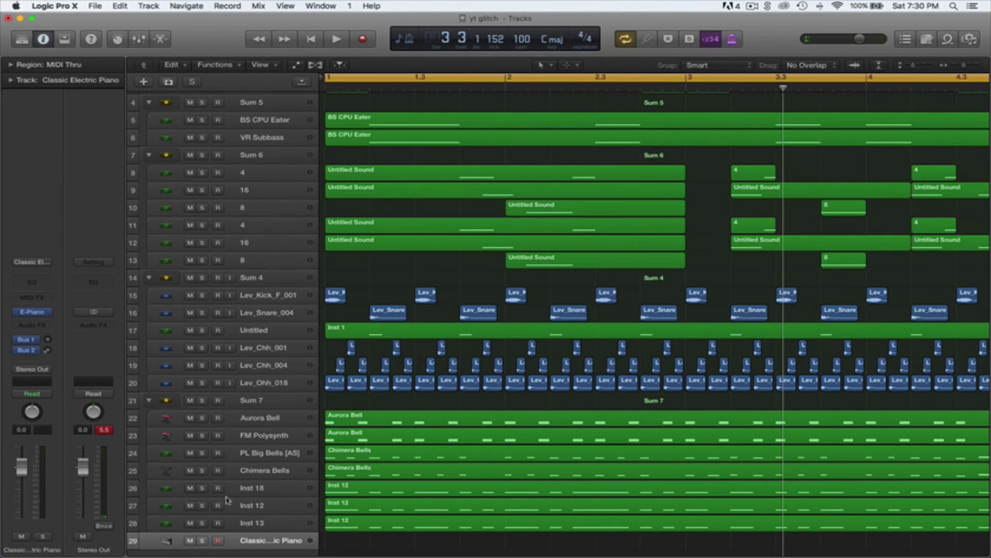
drag(259, 532, 261, 283)
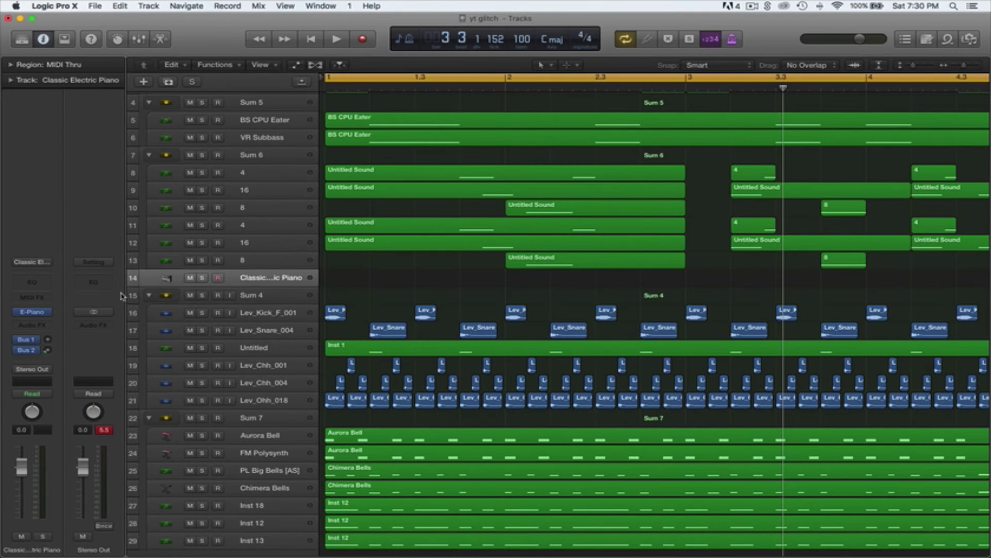
Step: Load Cakewalk's Rapture Pro as the instrument on the new track and reposition its window over the arrangement
click(47, 312)
mouse_move(66, 524)
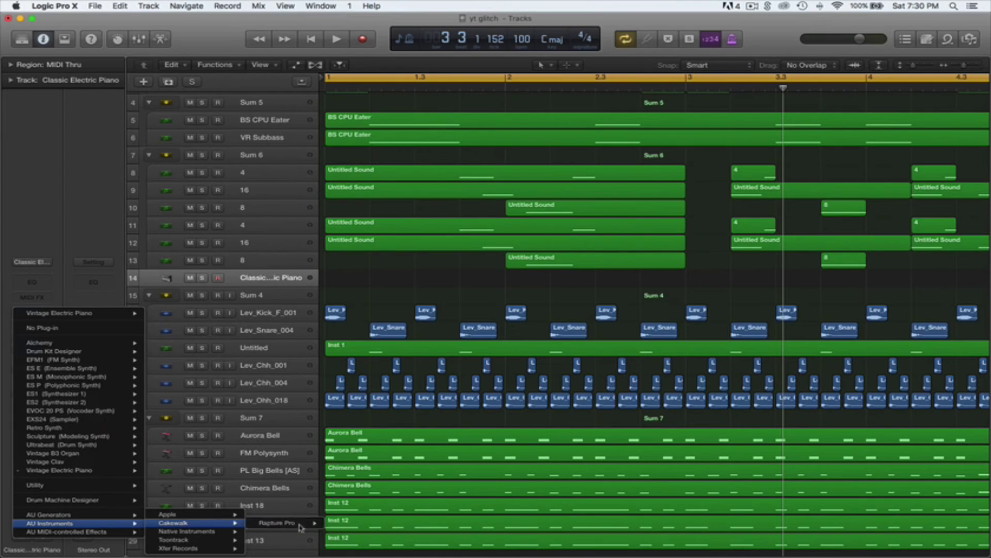
click(300, 523)
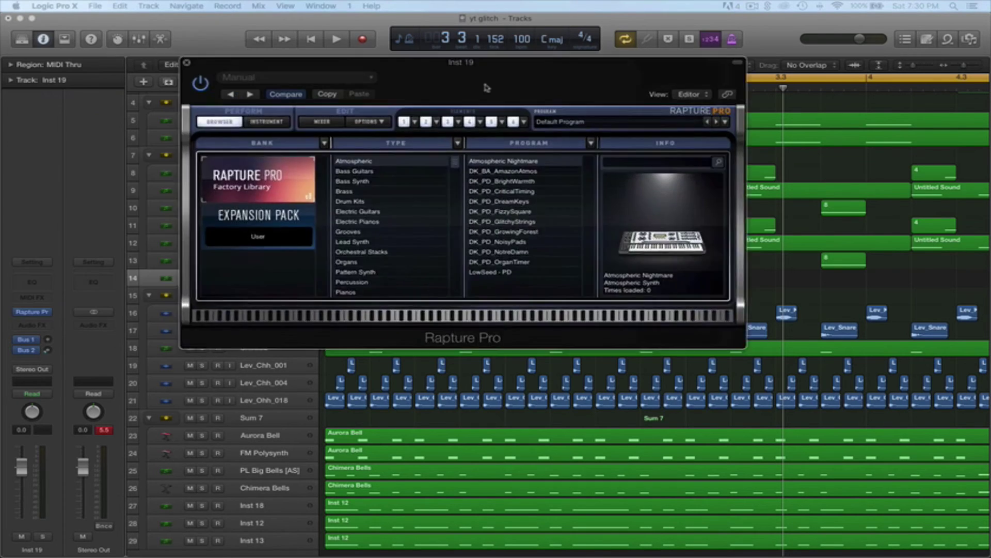
drag(473, 81, 419, 171)
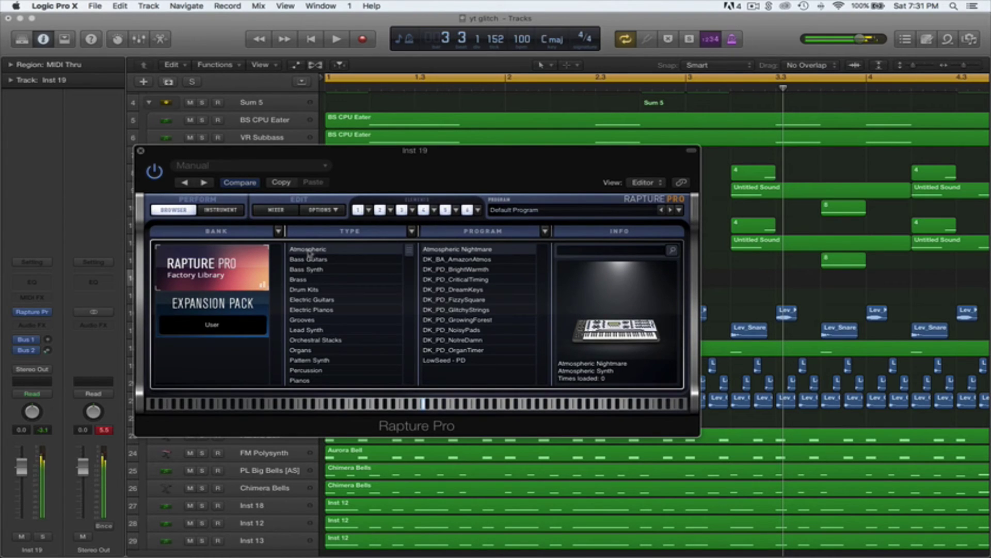
Step: Dismiss the Rapture Pro demo notice and audition the Atmospheric programs DK_BA_AmazonAtmos, DK_PD_BrightWarmth and DK_PD_CriticalTiming
click(206, 317)
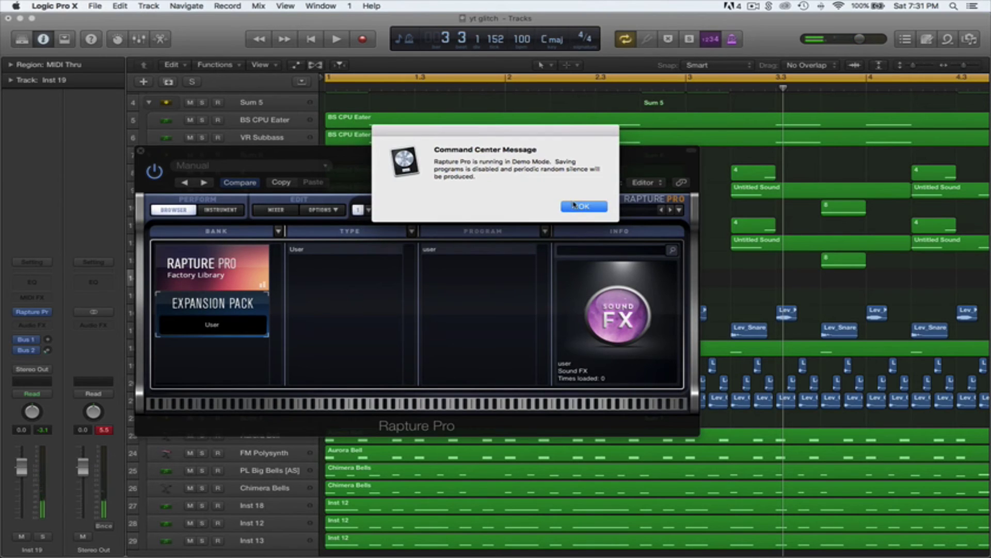
click(575, 206)
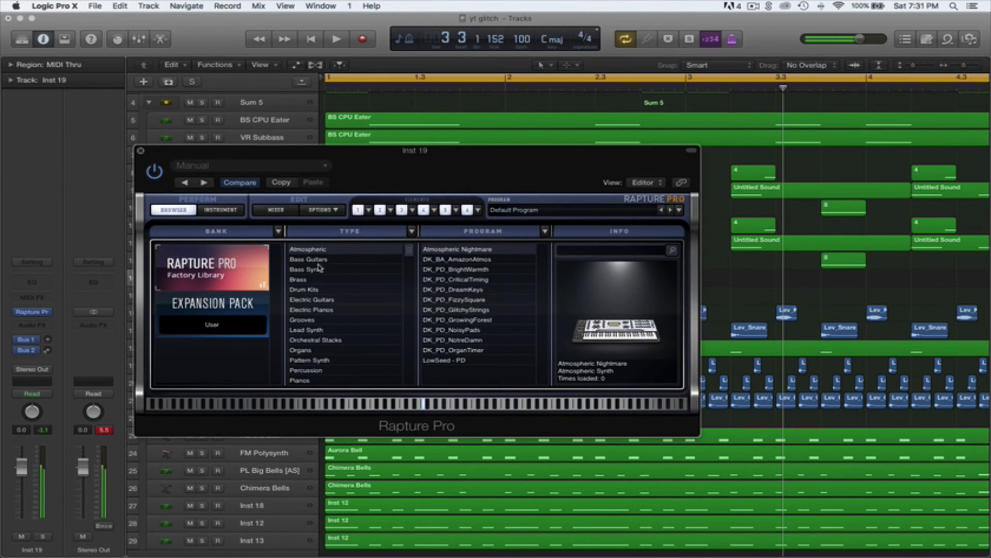
click(321, 260)
click(323, 250)
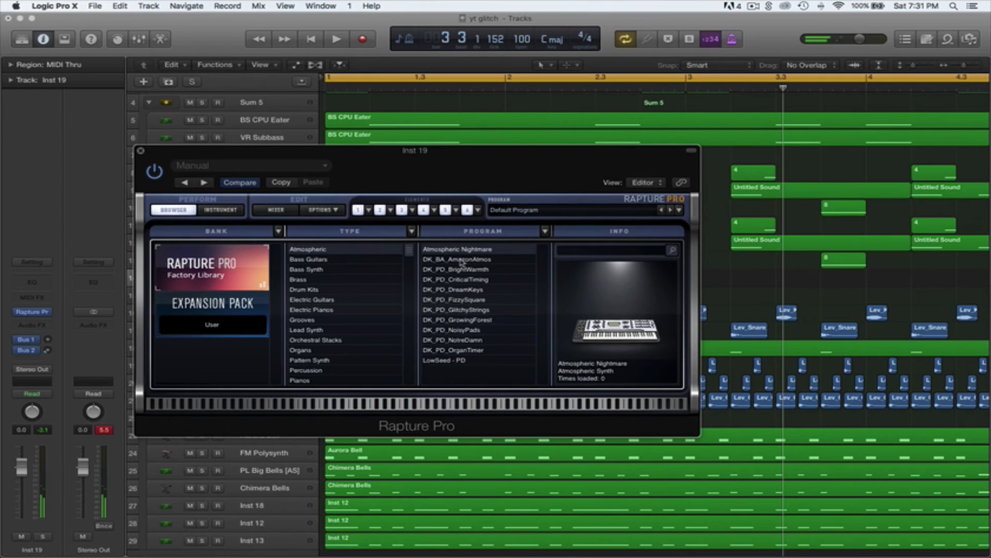
click(461, 260)
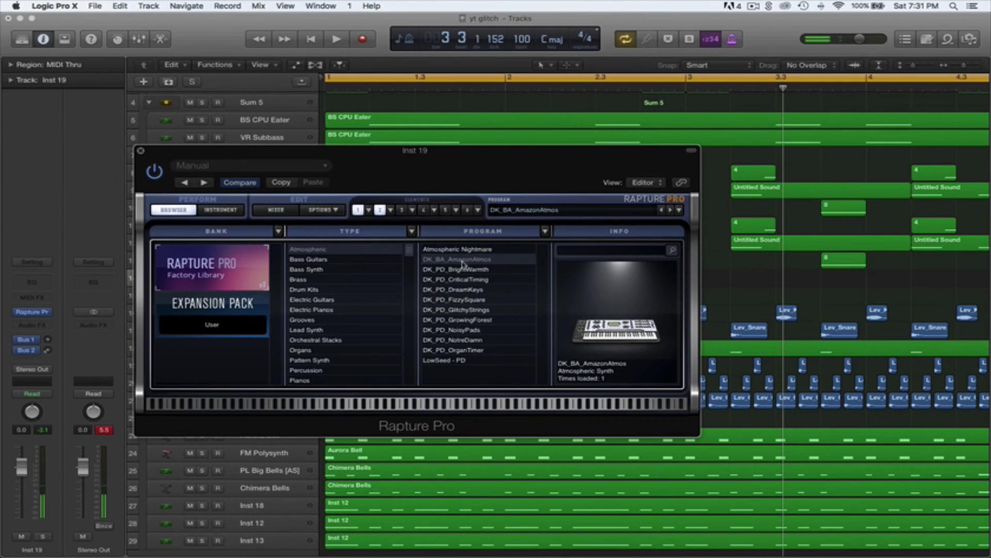
click(465, 270)
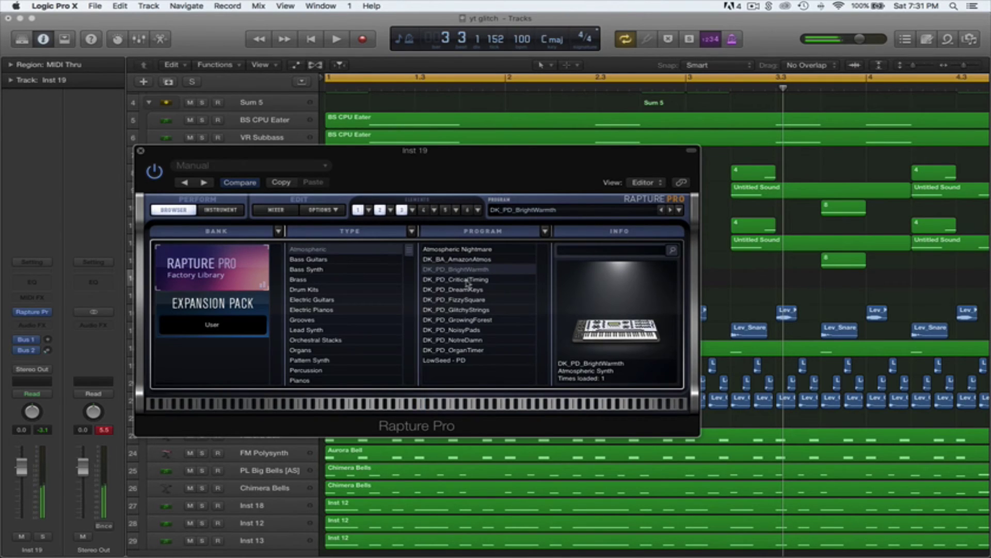
click(468, 279)
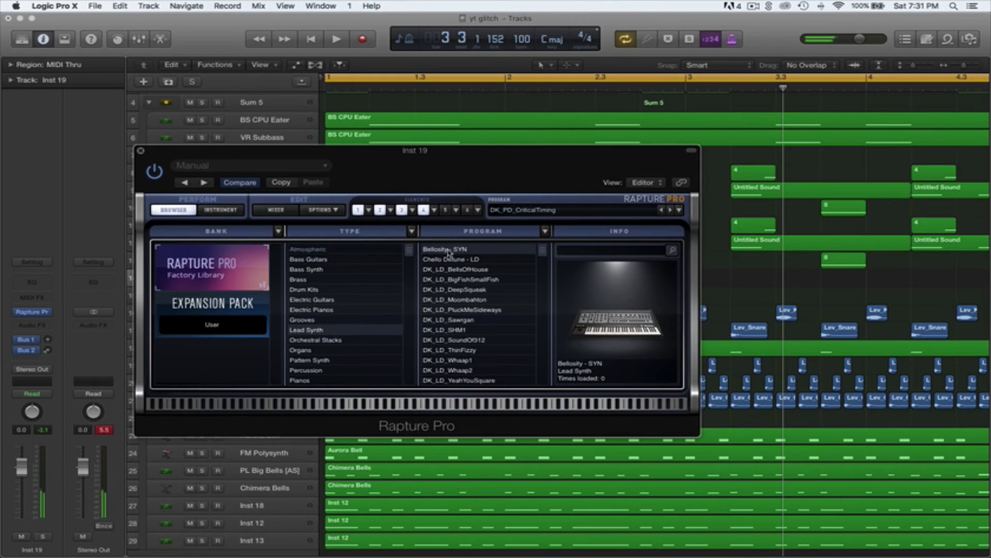
Step: Audition the Lead Synth programs Bellosity - SYN and Chello Detune - LD, and view the latter's mixer and instrument pages
click(448, 251)
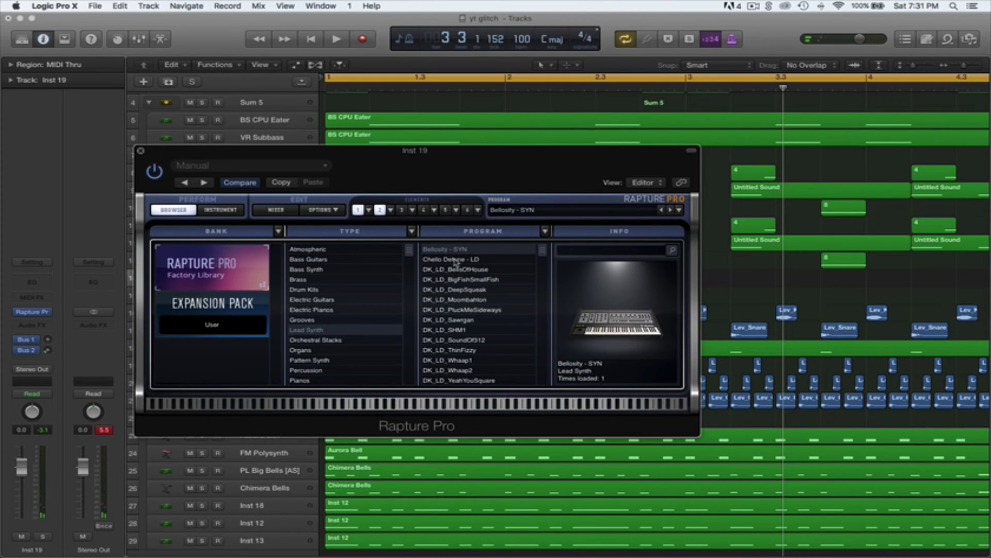
click(455, 261)
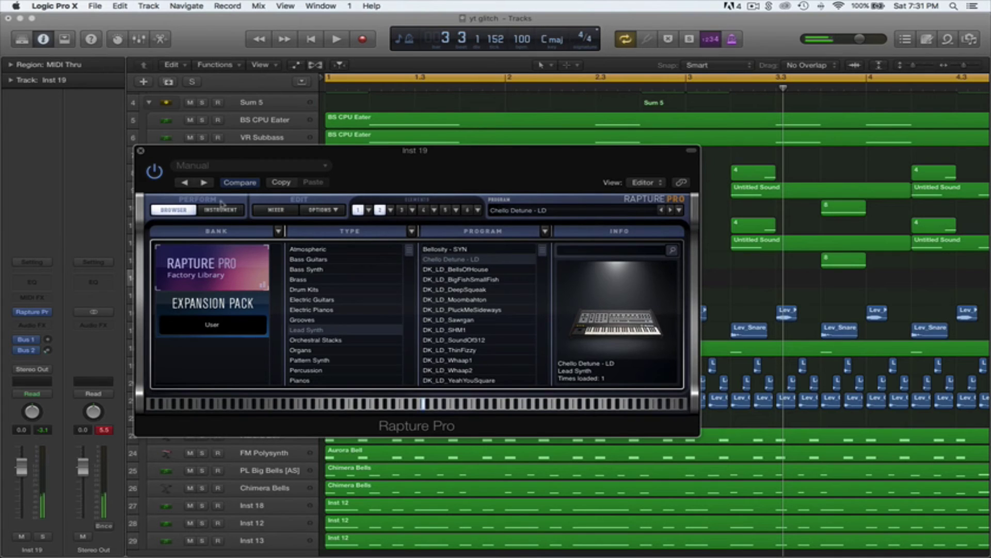
click(277, 210)
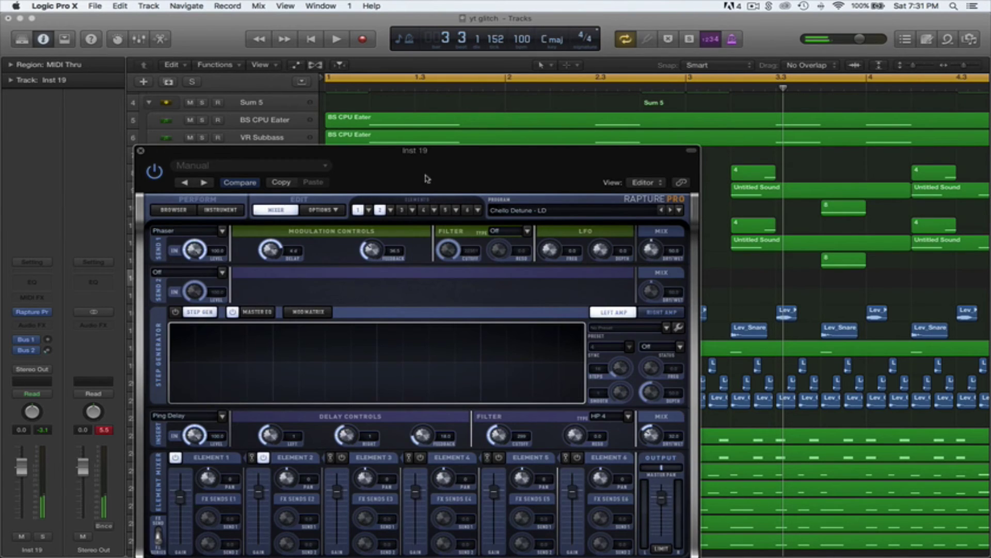
drag(426, 178, 440, 137)
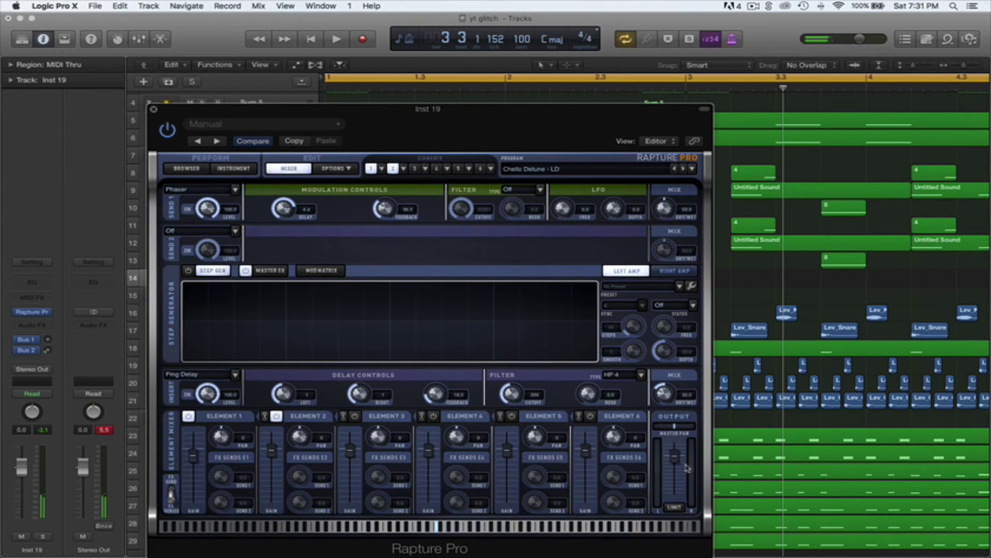
mouse_move(677, 459)
click(232, 169)
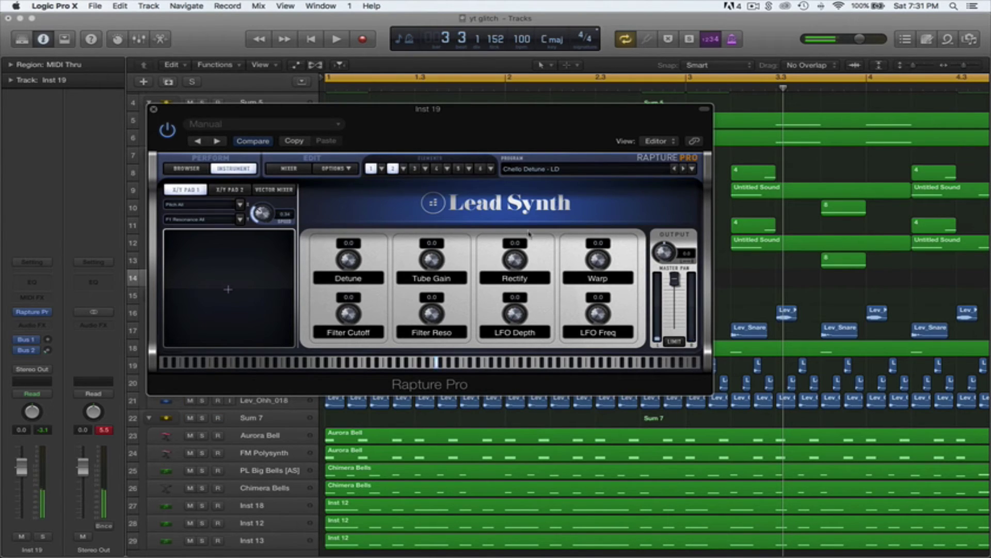
click(185, 168)
Step: Audition more Lead Synth programs, including DK_LD_BellsOfHouse, DK_LD_Sawrgan, Immense - LD, JPLead02 - LD and Triangular lead
click(463, 228)
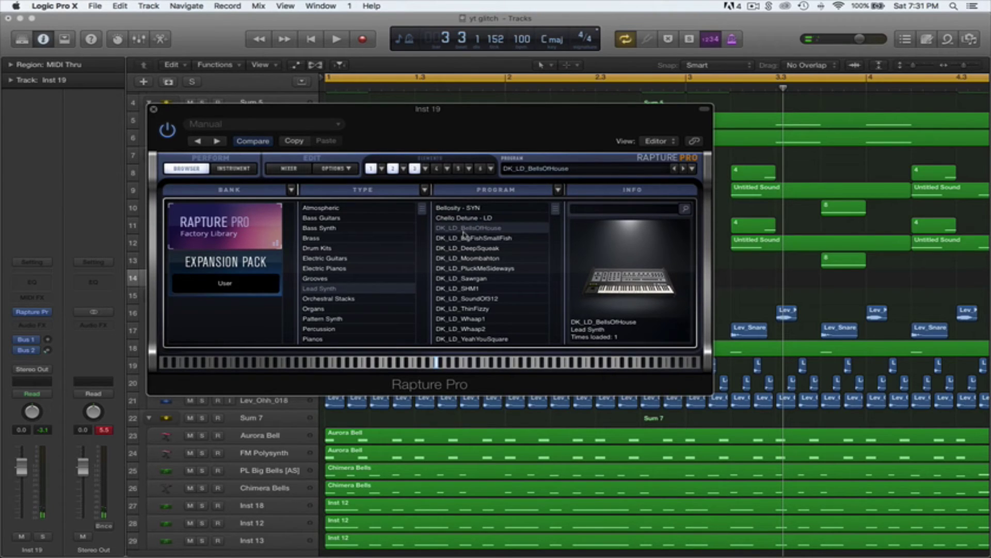
click(465, 249)
click(468, 277)
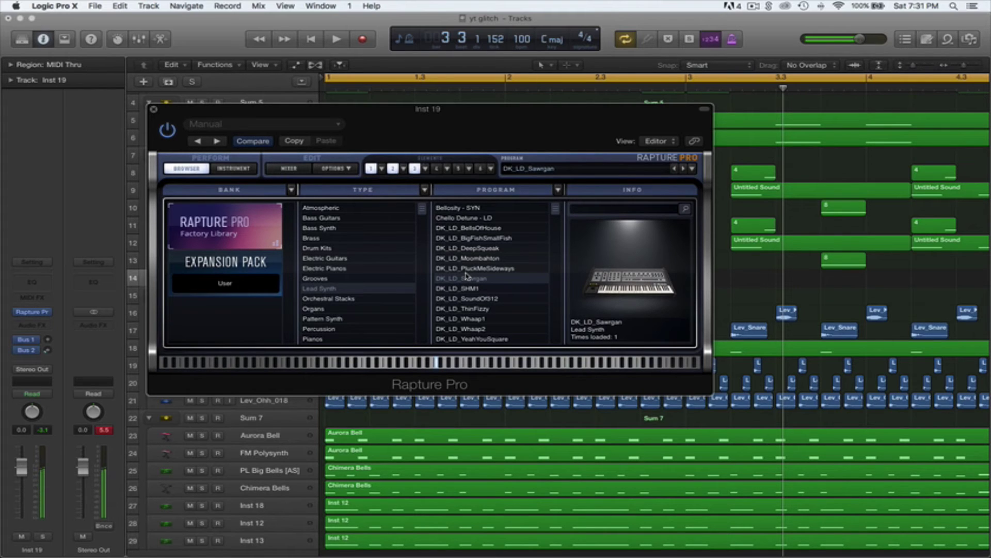
scroll(470, 300, down, 4)
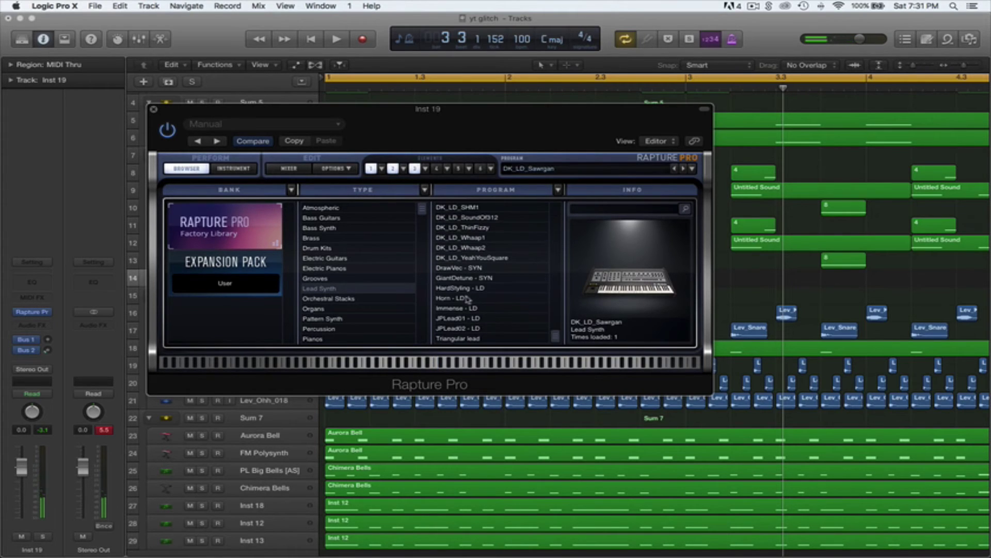
click(467, 300)
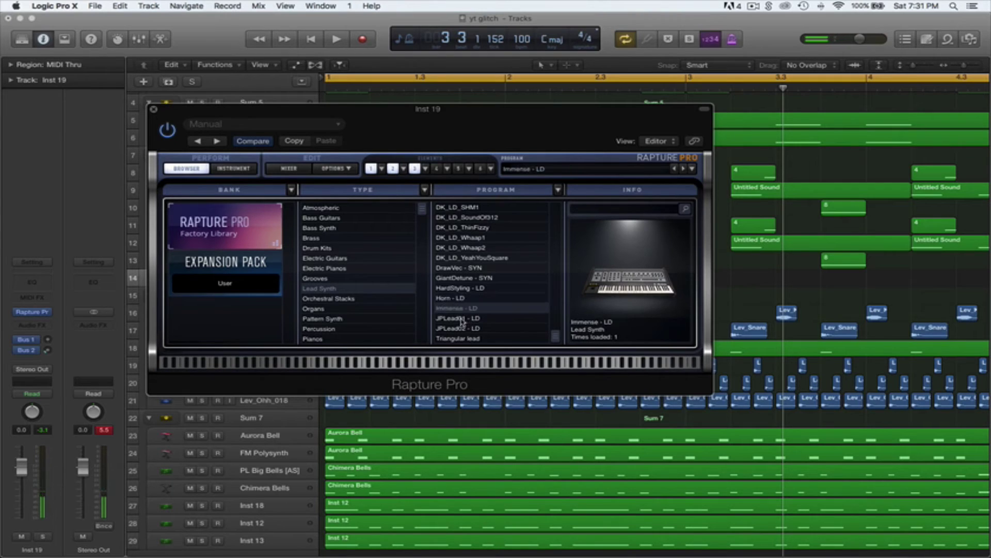
click(465, 318)
click(468, 329)
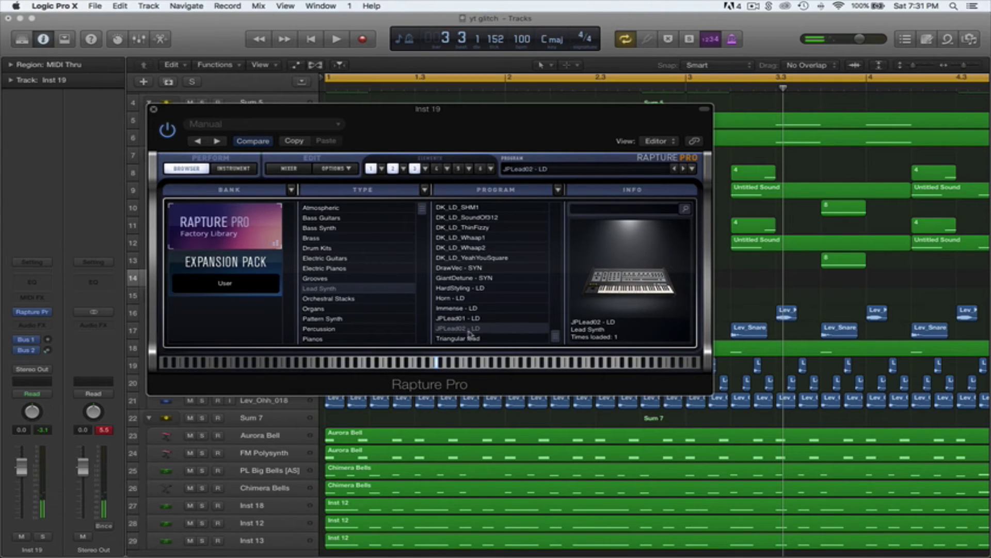
click(467, 340)
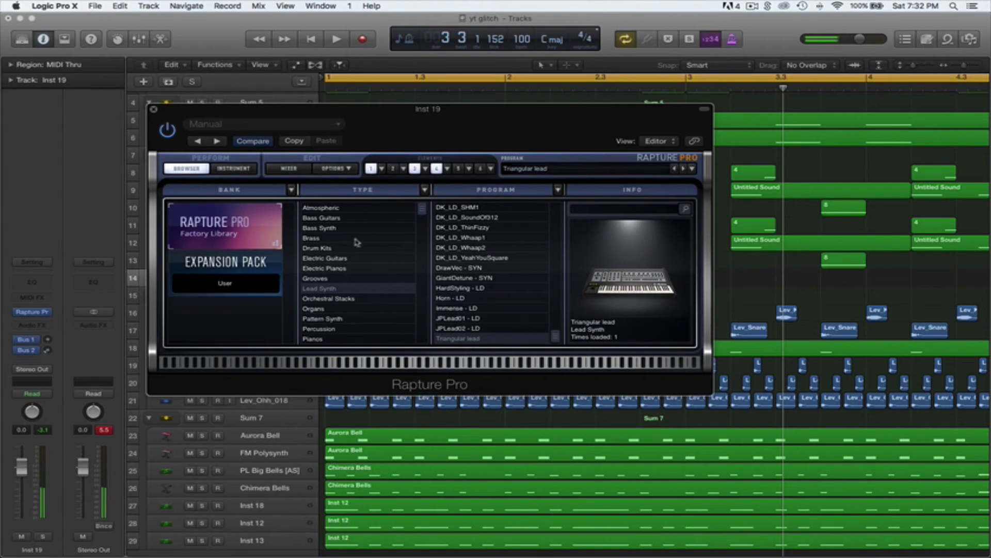
Step: Audition the Bass Synth programs DK_BA_80sBassStabs and DK_BA_BigBottom, examining the first one's element, mixer and instrument pages, and close Rapture Pro
click(322, 228)
click(470, 228)
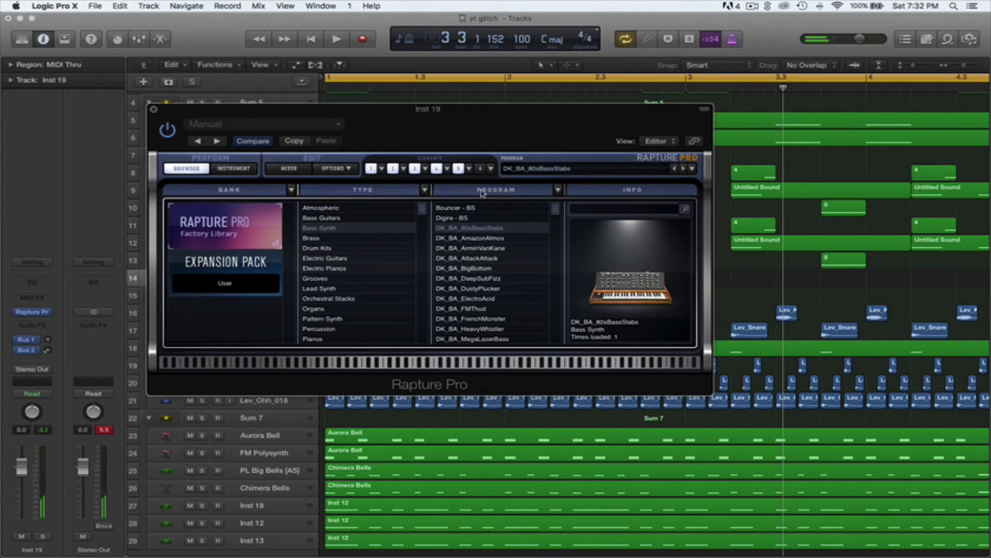
click(482, 169)
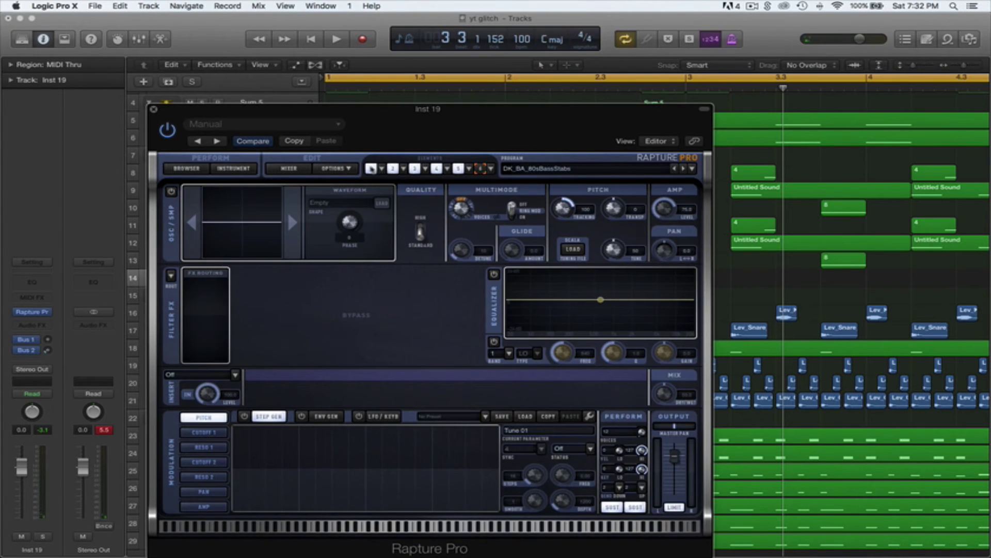
click(371, 169)
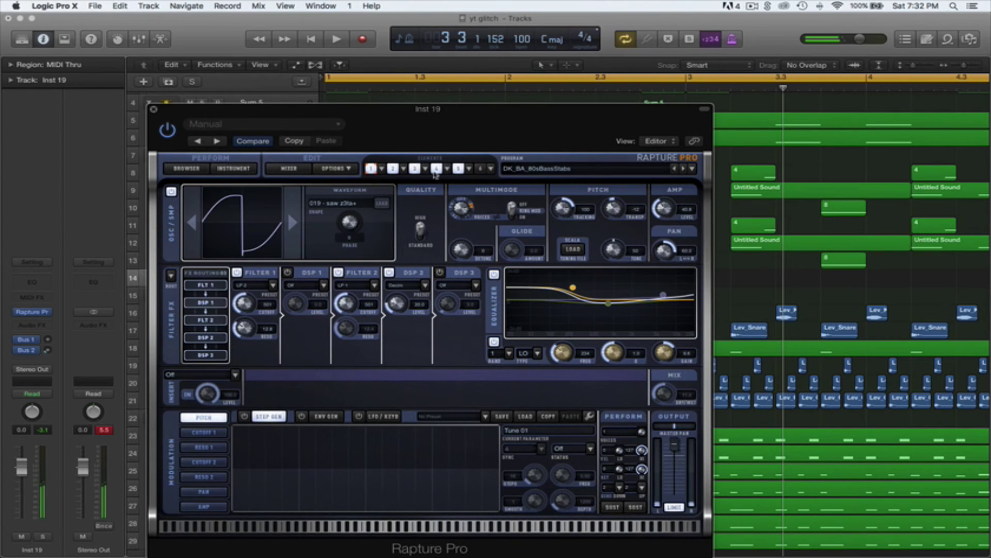
click(392, 168)
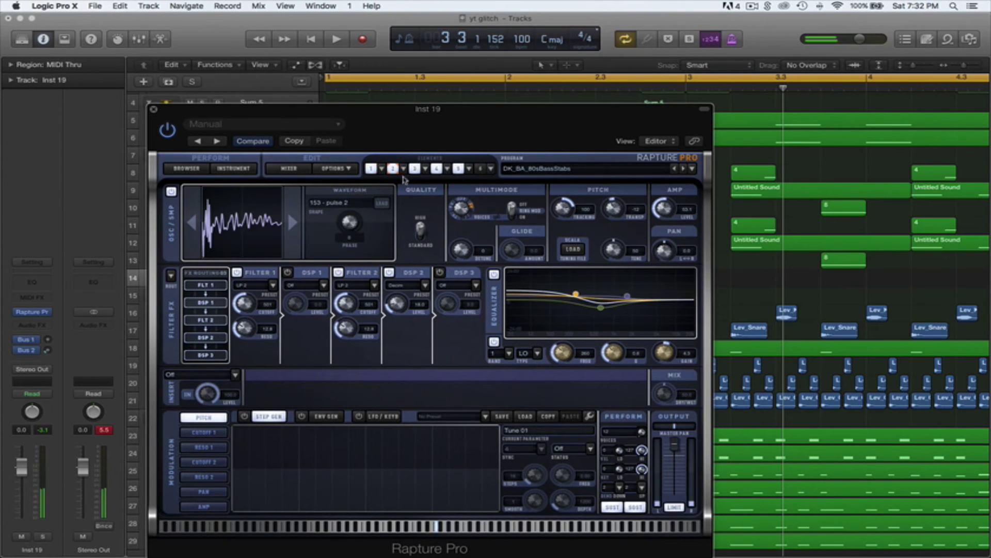
click(290, 168)
click(333, 169)
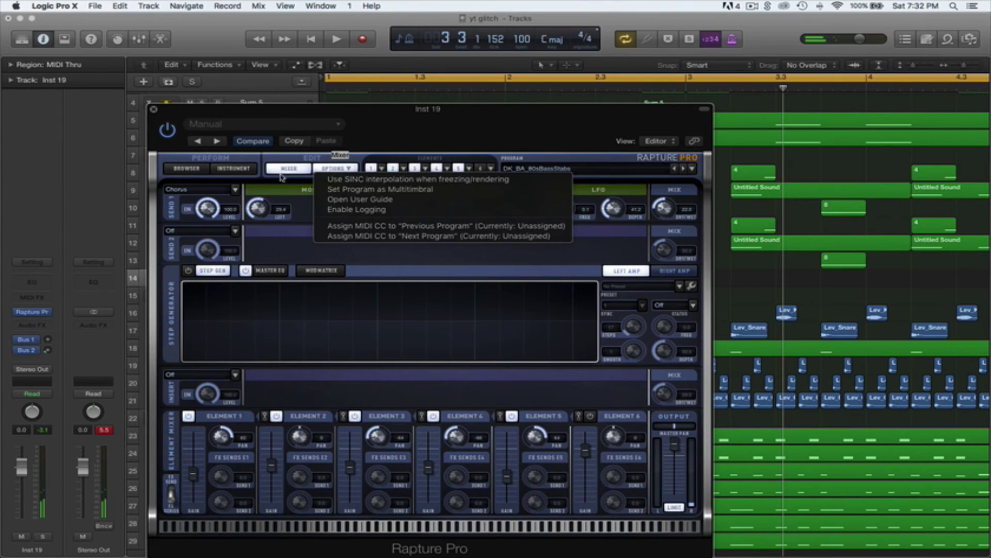
click(223, 176)
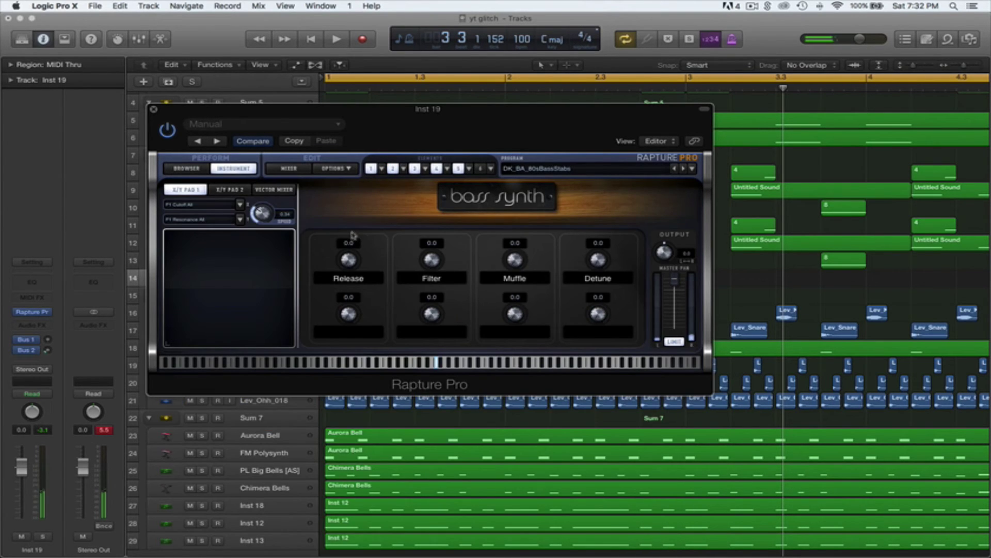
click(187, 168)
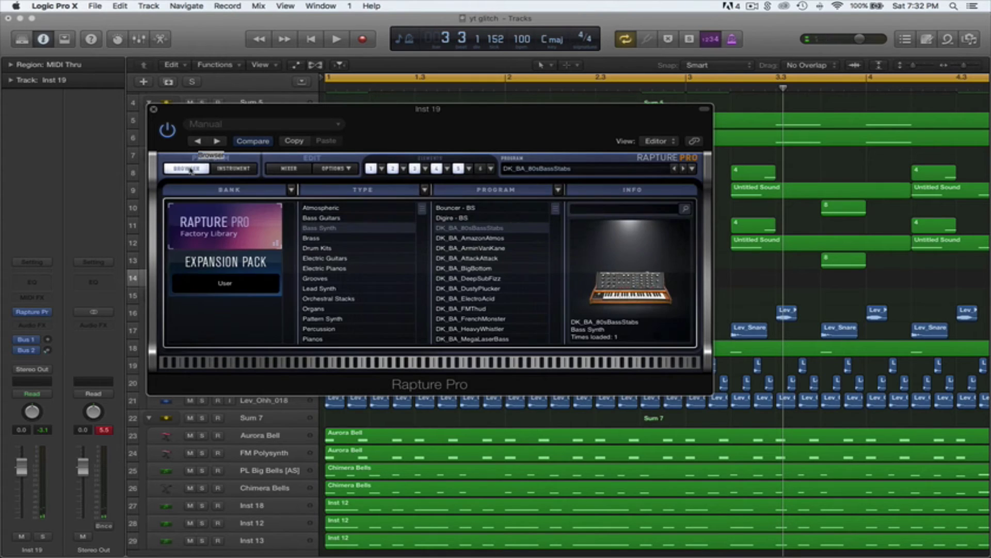
click(479, 268)
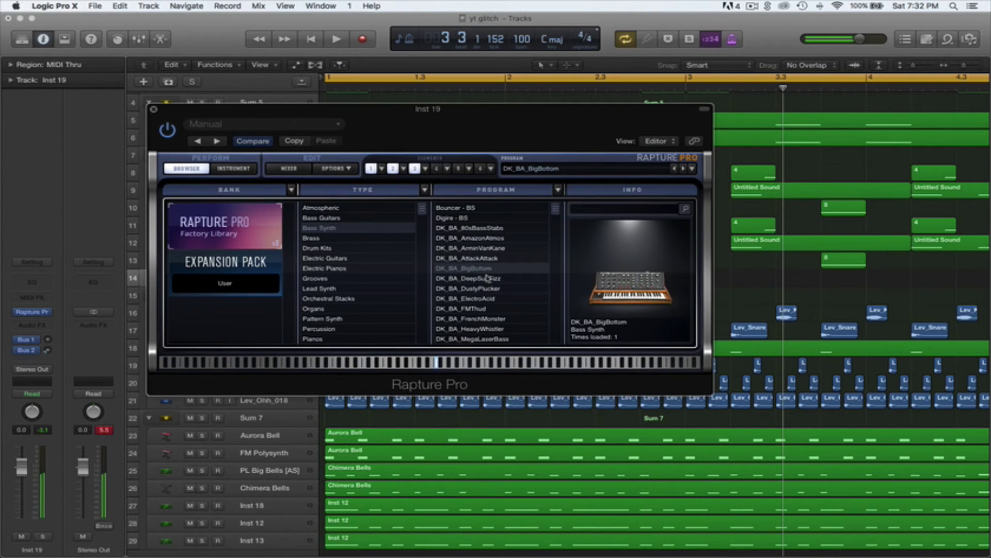
click(153, 110)
Step: Replace Rapture Pro with Native Instruments Massive on the Inst 19 track and position its window over the arrangement
click(49, 312)
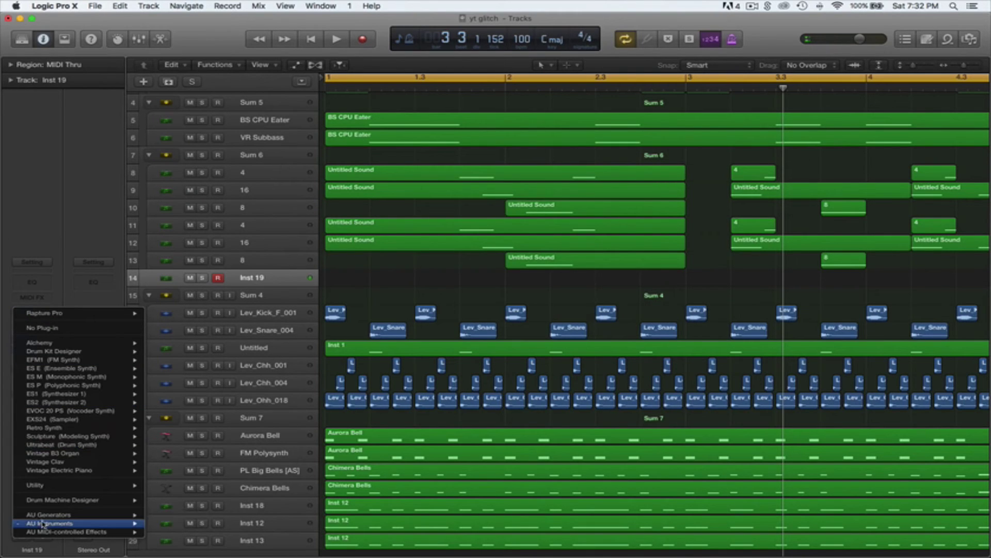
mouse_move(103, 523)
mouse_move(201, 532)
mouse_move(286, 543)
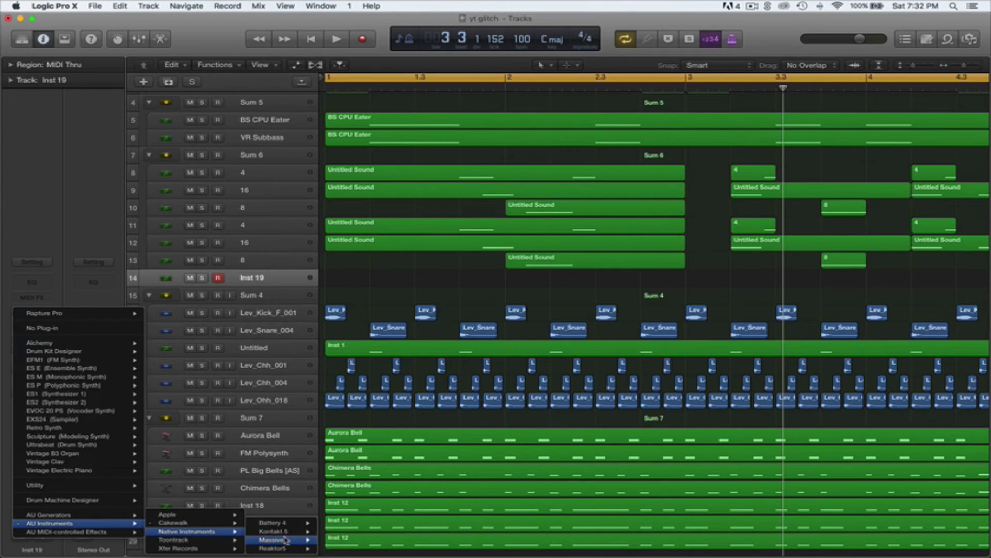
click(287, 541)
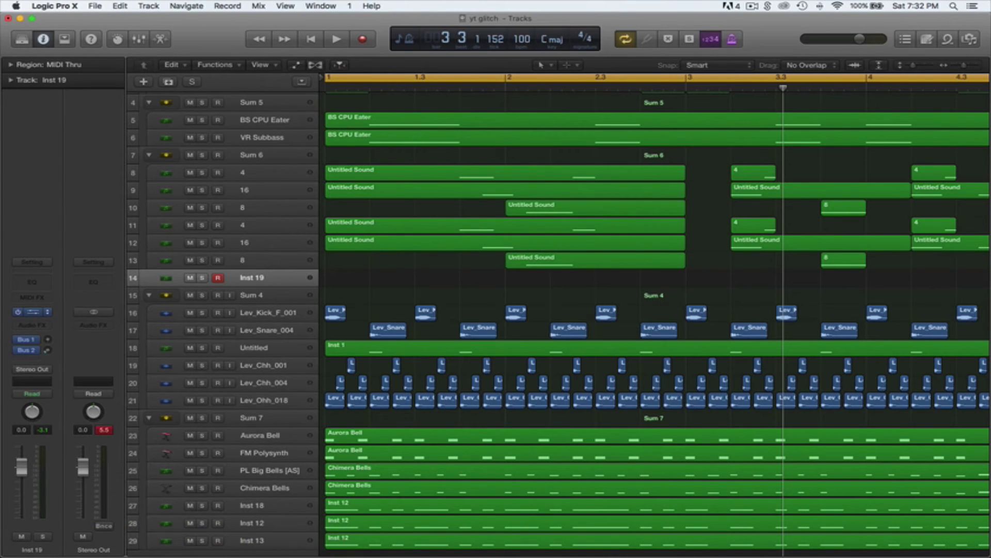
drag(154, 30, 342, 52)
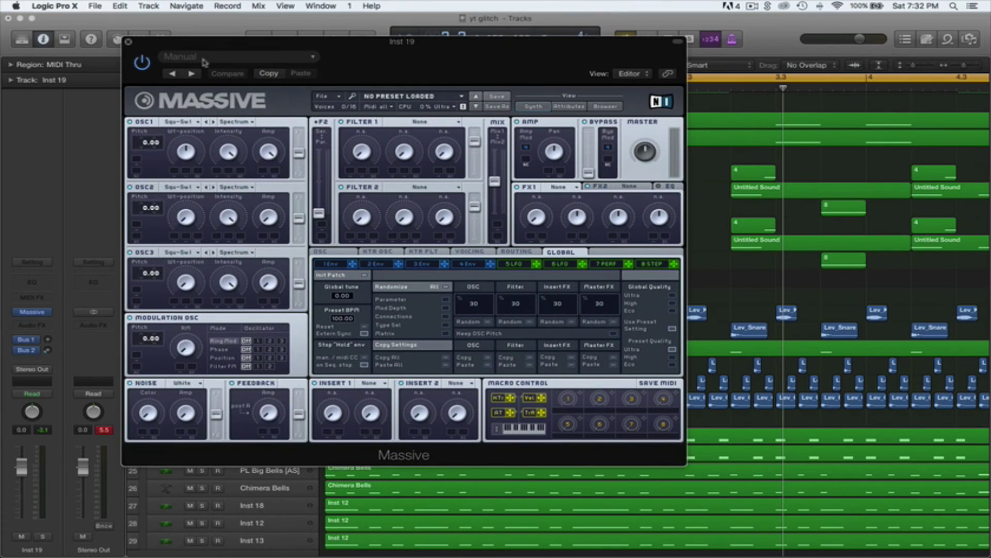
Step: Load the Zomboy Lead preset into Massive on the Inst 19 track and close the plug-in window
click(204, 59)
scroll(224, 406, down, 4)
scroll(224, 406, down, 10)
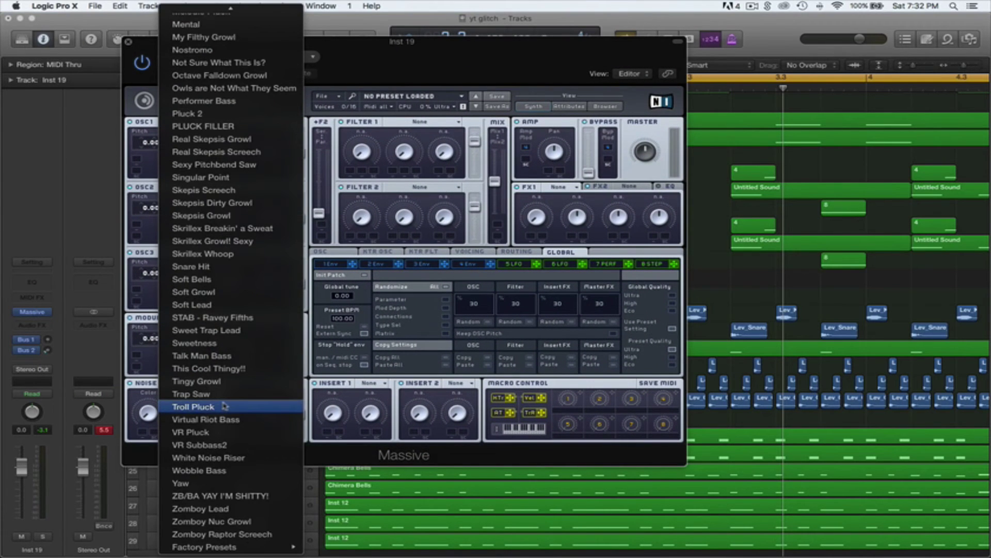
click(227, 511)
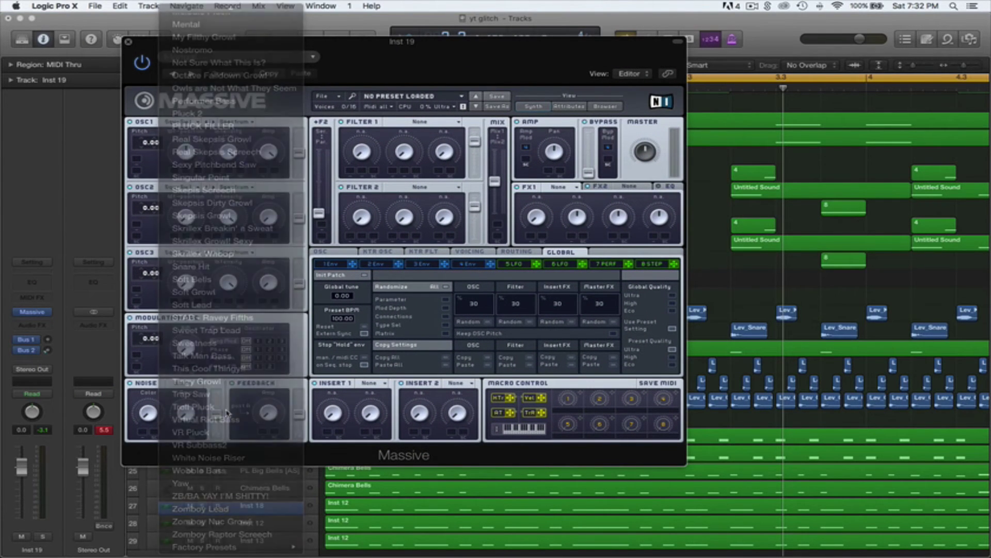
click(129, 42)
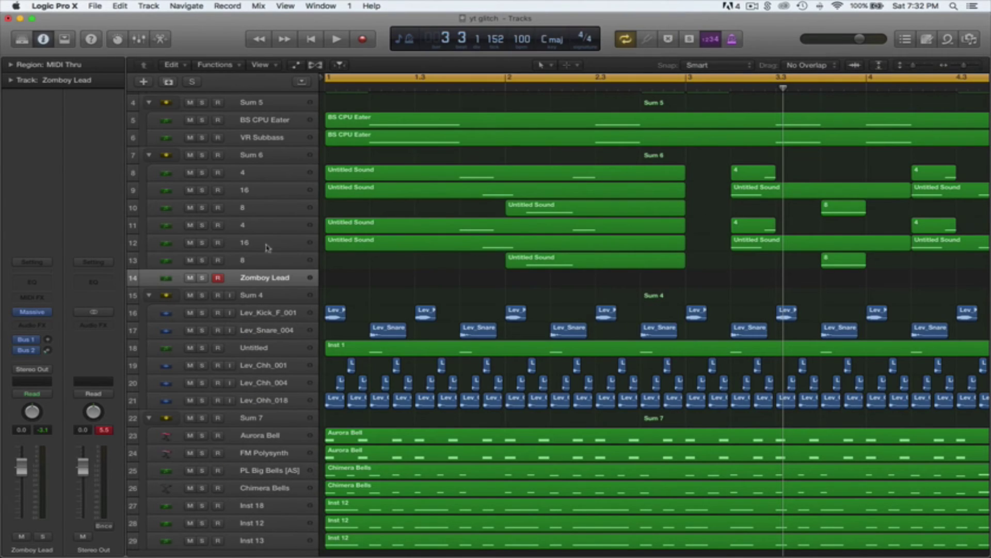
Step: Play the loop, create an empty MIDI region on the Zomboy Lead track, and trim it to the single beat before bar 2
key(space)
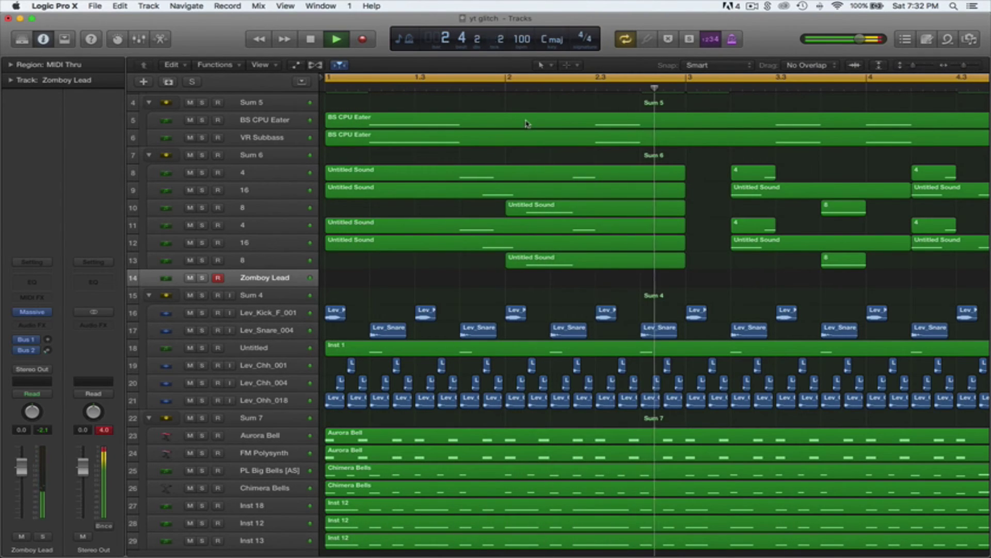
key(space)
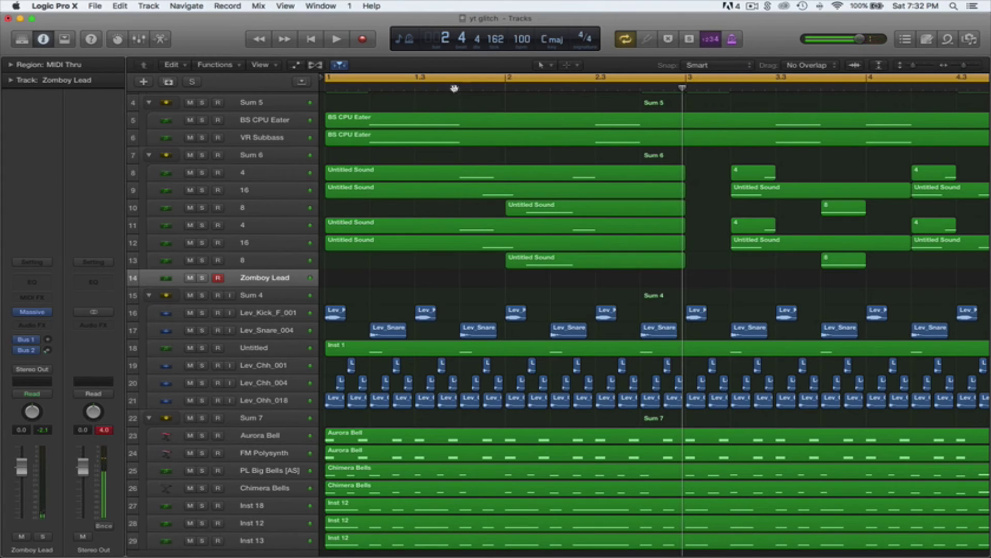
scroll(465, 287, down, 1)
right_click(464, 283)
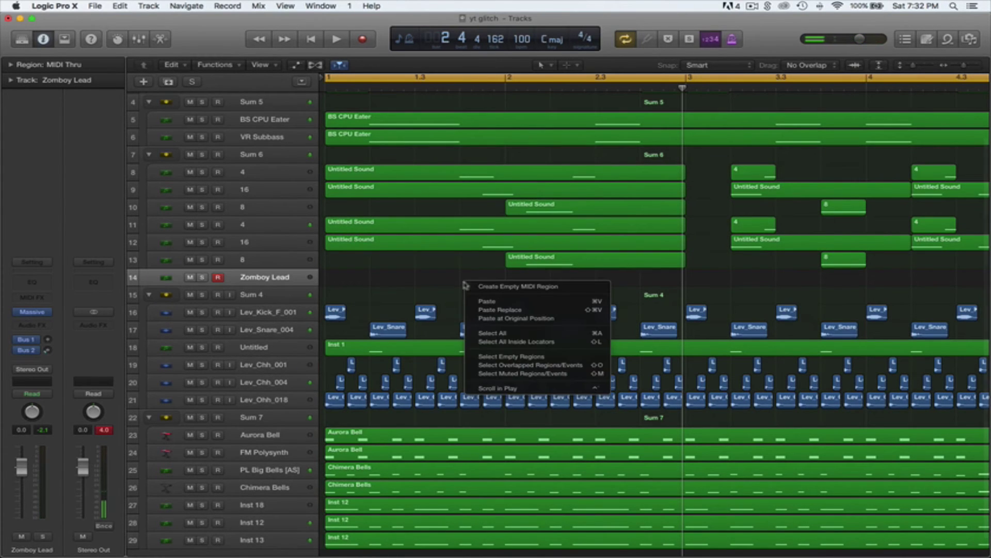
click(487, 286)
drag(332, 281, 468, 285)
drag(637, 283, 511, 285)
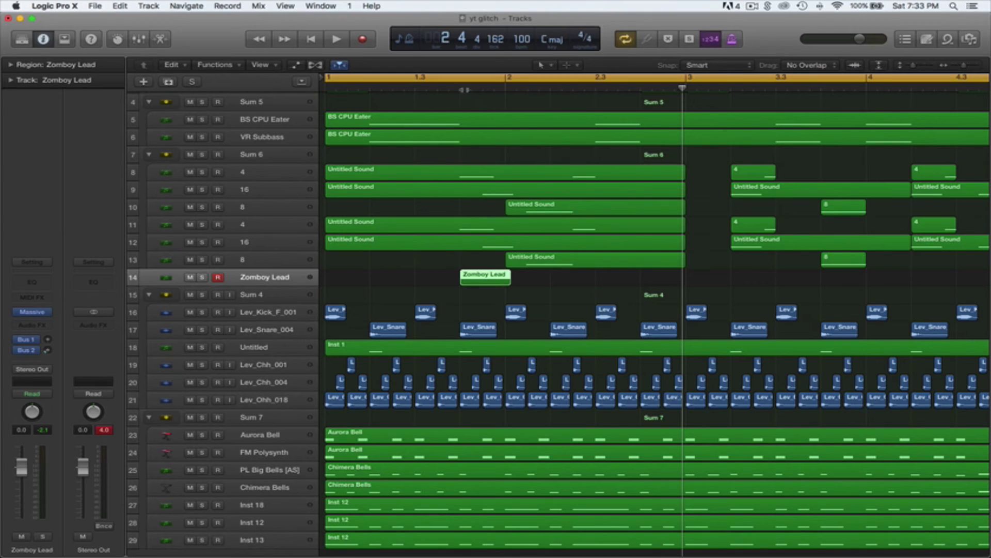
Step: Play from beat 1.4, shift the Zomboy Lead region half a beat later to straddle bar 2, and open it in the Piano Roll
click(465, 89)
key(space)
key(space)
drag(481, 277, 504, 279)
double_click(504, 279)
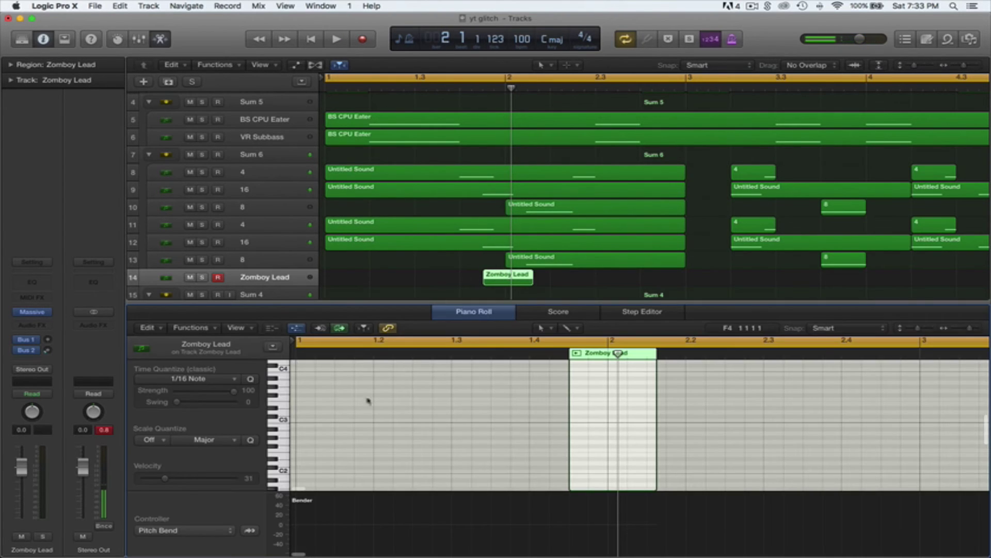
Step: Audition a few pitches and draw four evenly spaced short F3 notes from the start of the Zomboy Lead region
click(282, 456)
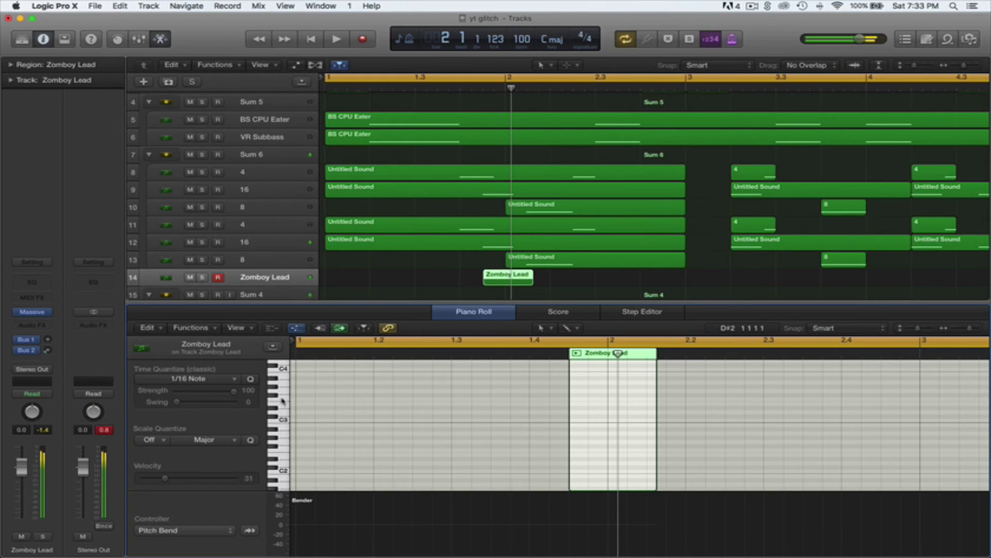
click(285, 440)
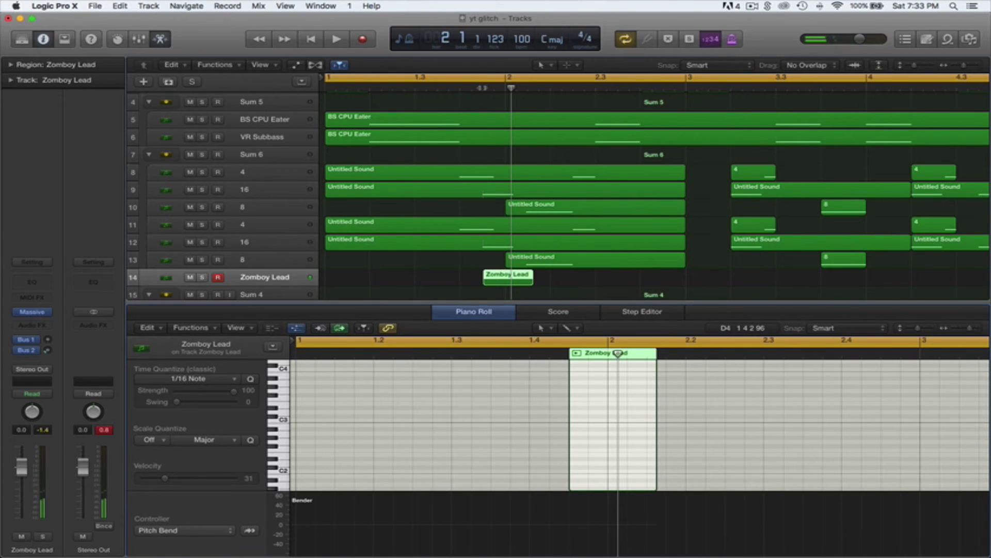
click(482, 87)
click(576, 401)
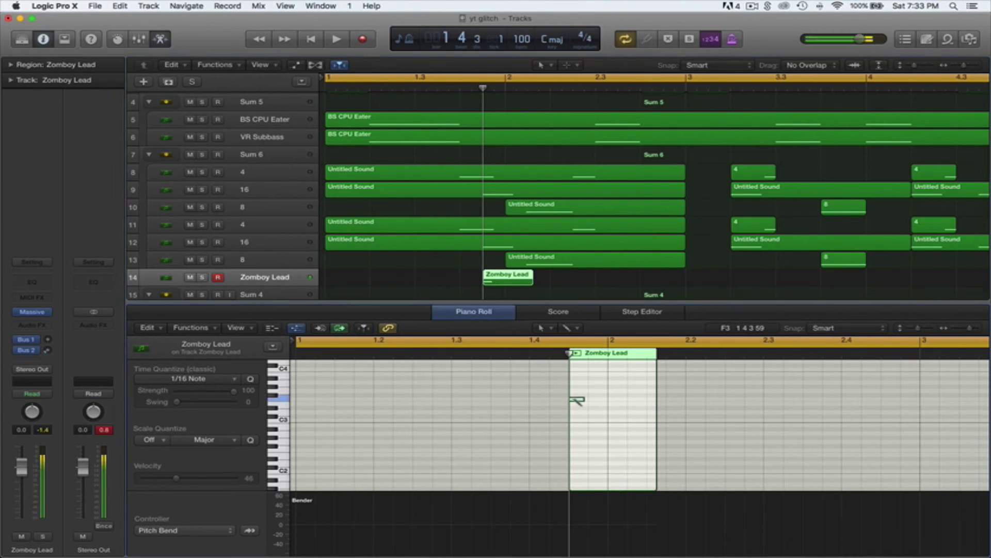
click(595, 400)
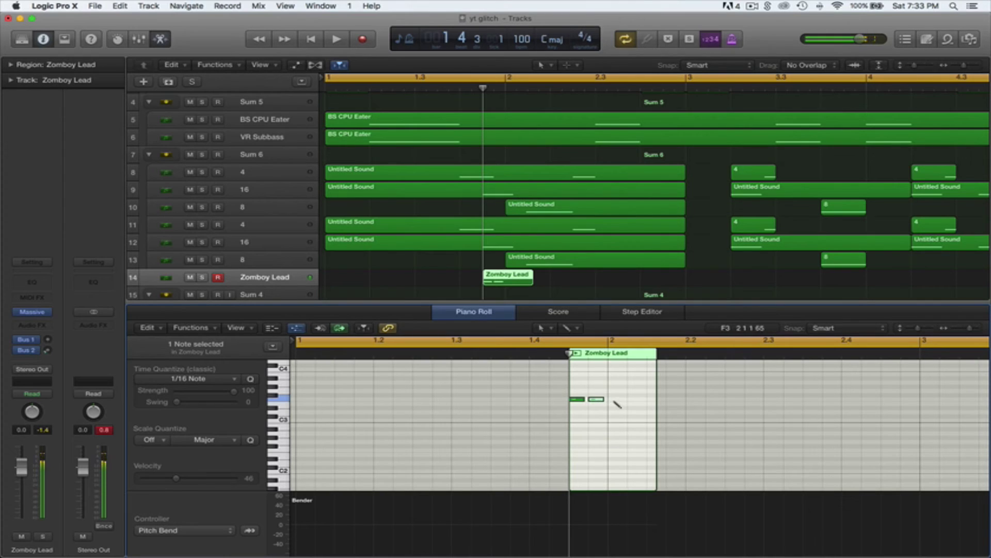
click(615, 401)
click(635, 400)
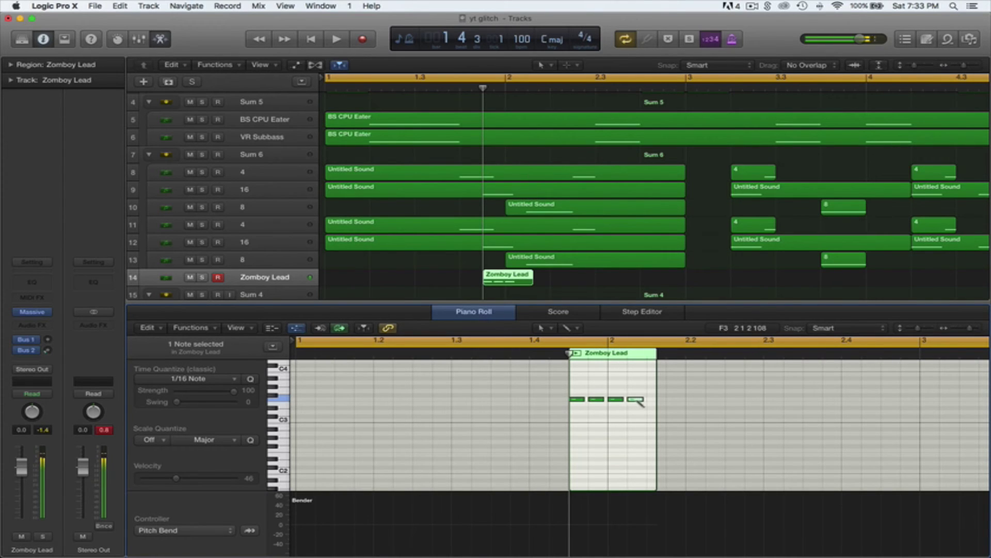
Step: Play the phrase, delete its fourth note, and lower the Zomboy Lead track's volume to -13.4 dB
key(space)
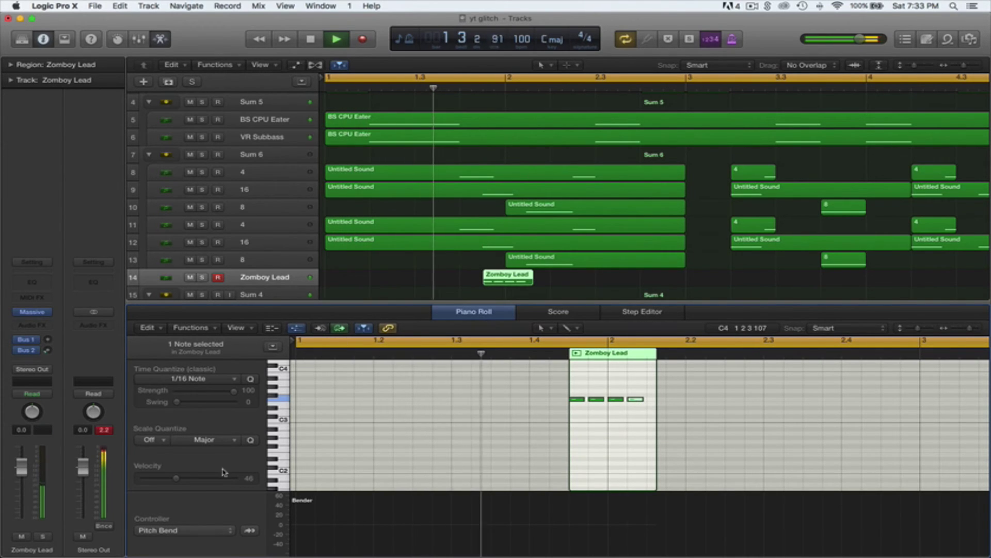
key(space)
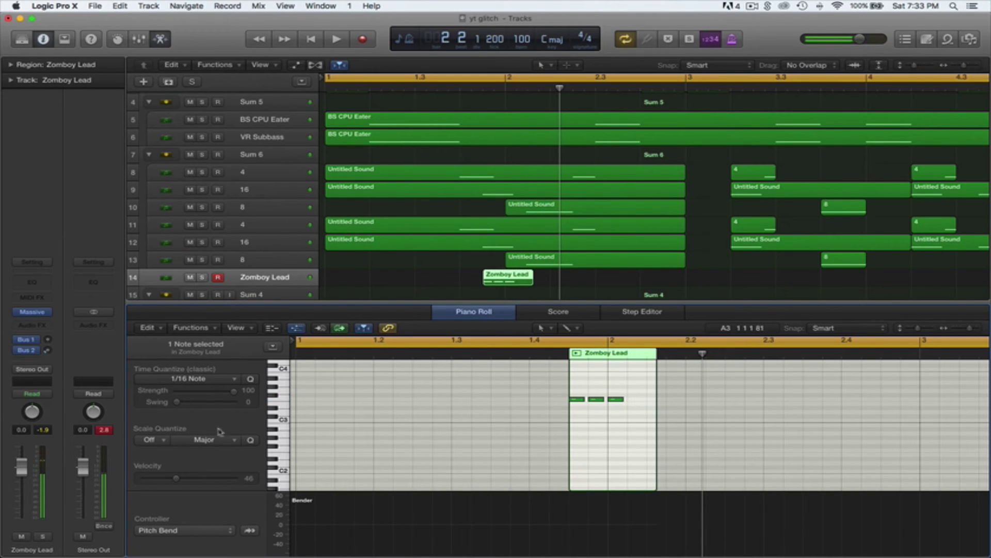
drag(21, 465, 22, 493)
key(space)
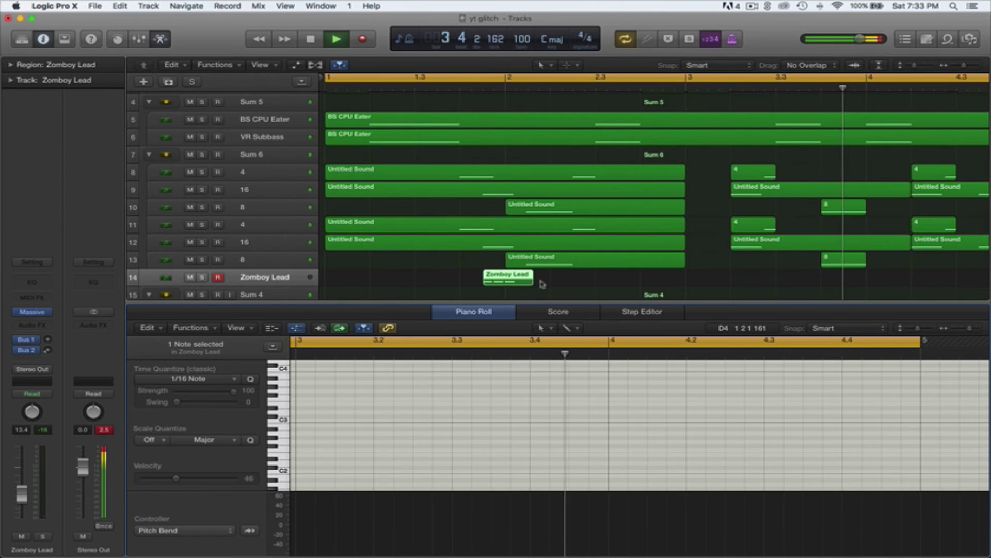
Step: Copy the Zomboy Lead region to 3.2 and 4.2, add a shortened two-note copy just before 4.4, and play the result
key(space)
drag(505, 282, 930, 282)
scroll(934, 284, right, 3)
scroll(935, 284, right, 1)
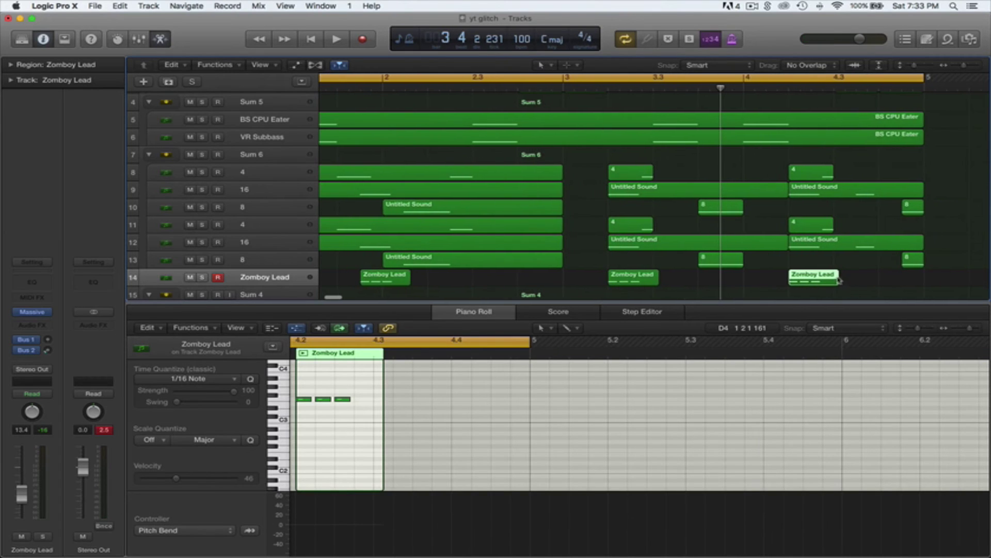
drag(825, 280, 876, 287)
key(space)
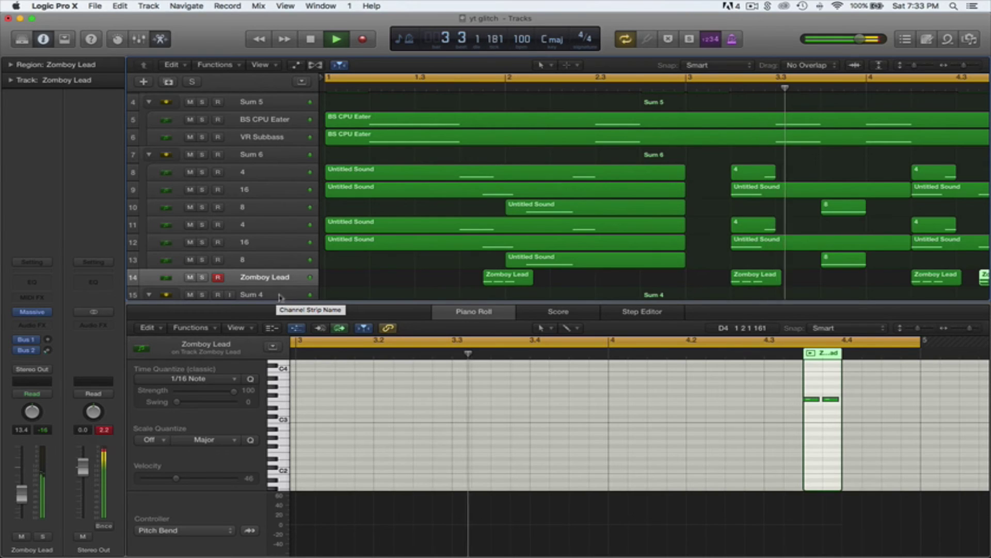
scroll(434, 278, right, 5)
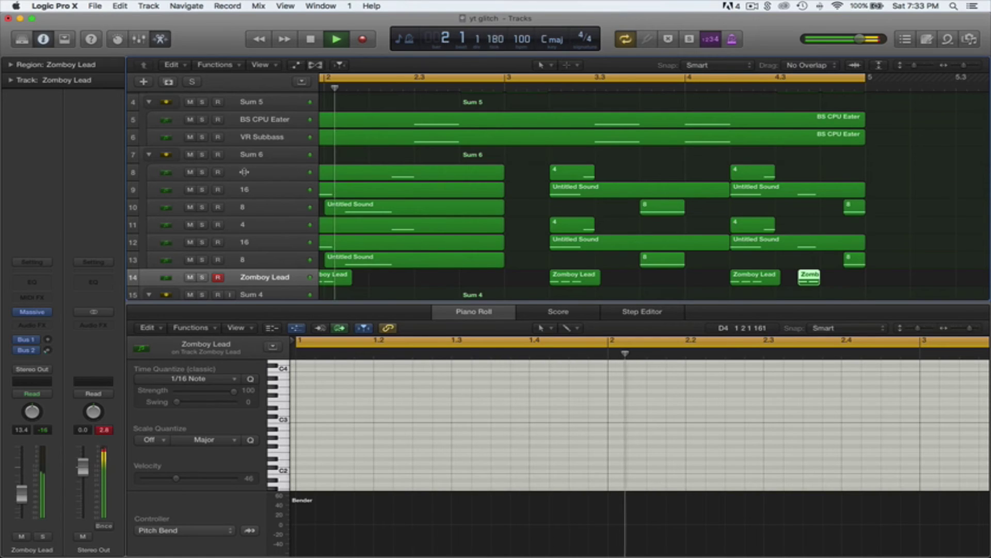
Step: Create one new software instrument track with the default patch, and hide the Piano Roll and the Library
key(alt+super+n)
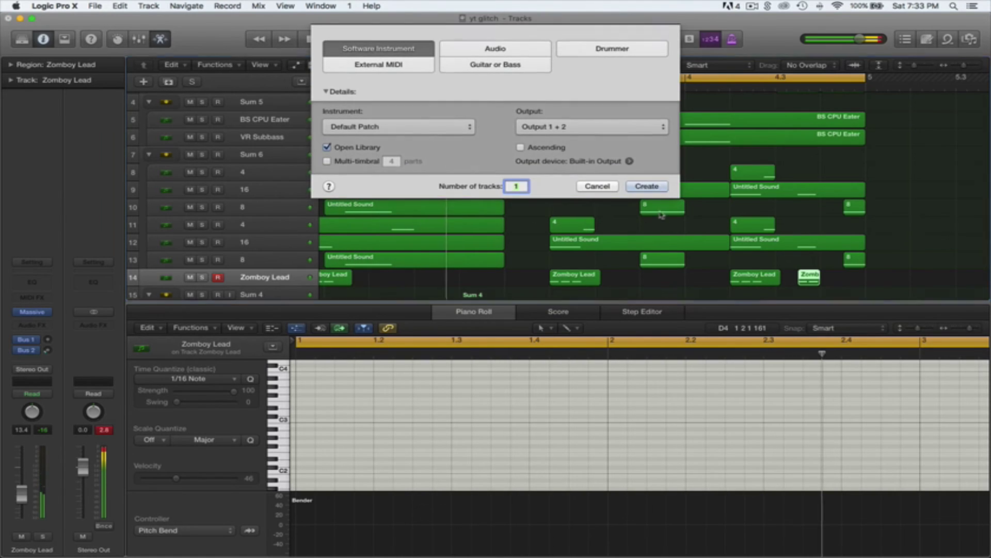
click(645, 186)
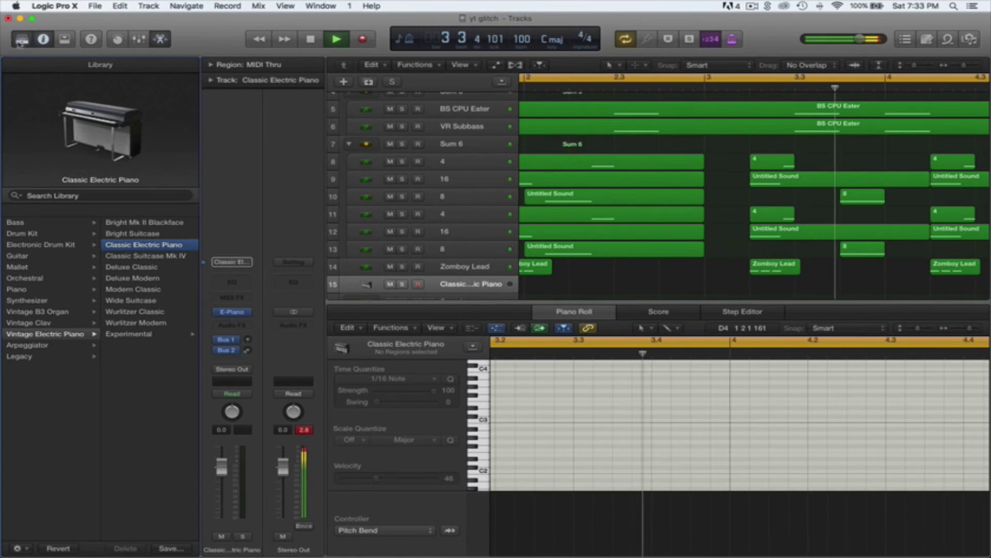
key(e)
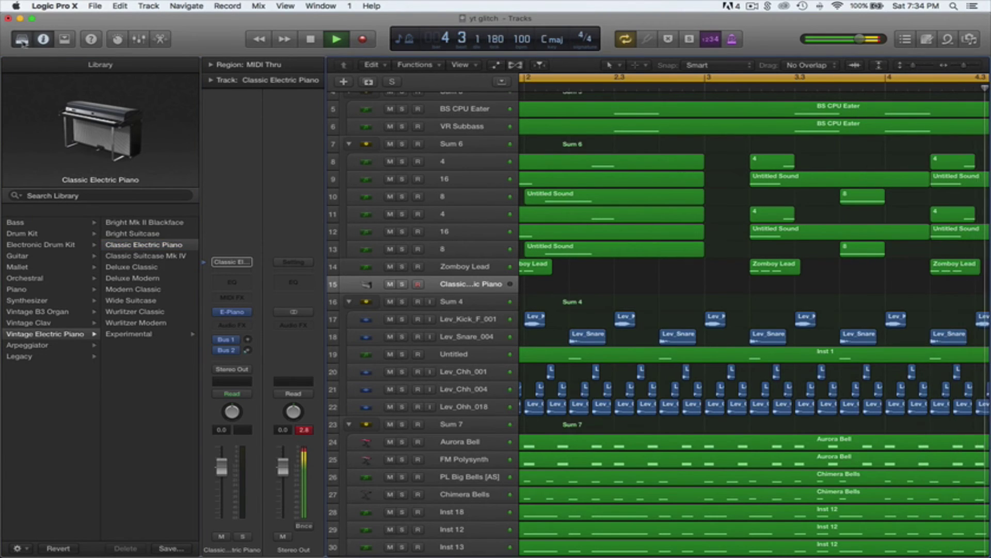
key(y)
Step: Replace the new track's electric piano with Native Instruments Massive and load the Detuned Saw preset
click(32, 311)
mouse_move(51, 523)
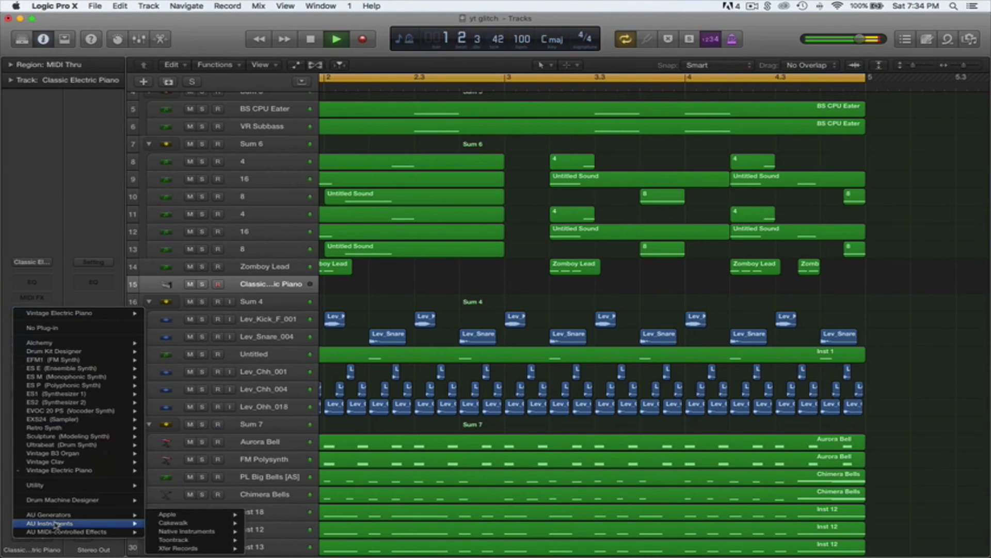
mouse_move(186, 531)
mouse_move(271, 540)
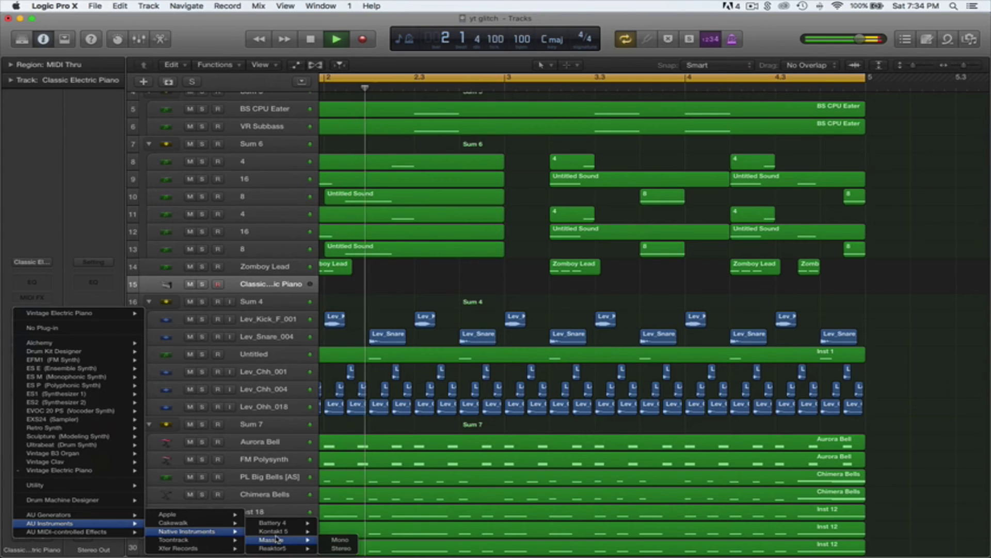
click(337, 540)
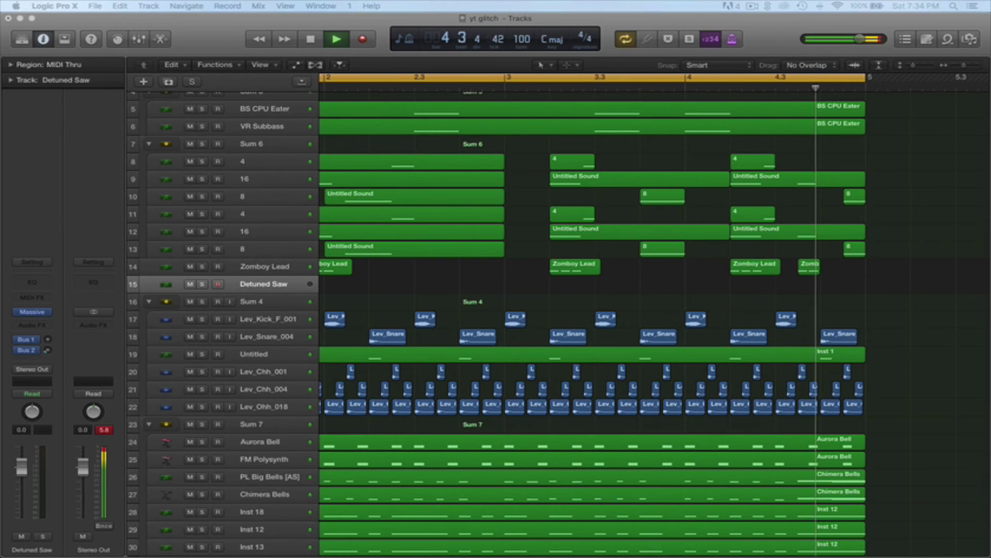
Step: Copy all four Zomboy Lead regions onto the Detuned Saw track at the same positions
drag(857, 271, 275, 269)
click(278, 267)
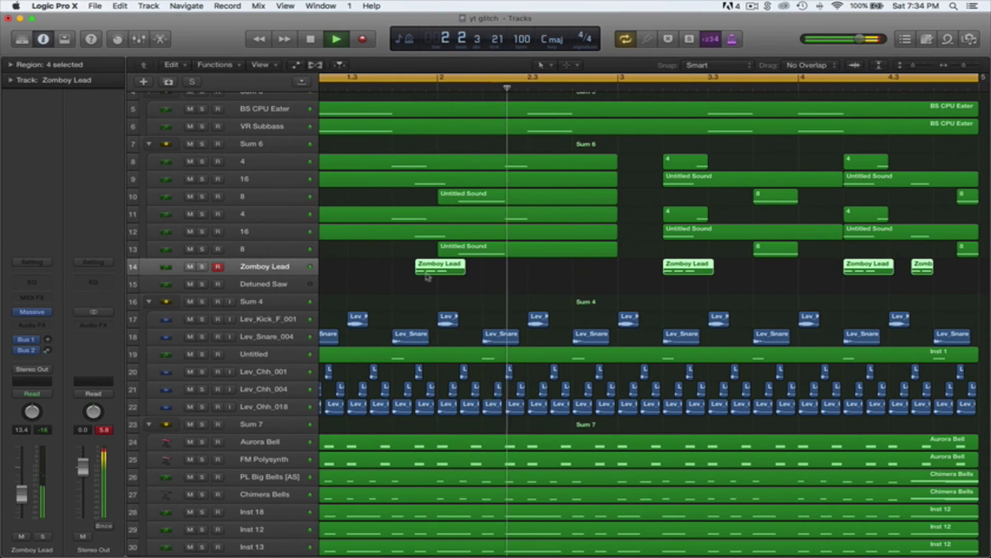
scroll(444, 276, left, 3)
scroll(445, 276, left, 1)
drag(507, 267, 507, 285)
key(space)
Step: Lower the Detuned Saw track's volume to -14.6 dB and play the arrangement to check the balance
click(249, 284)
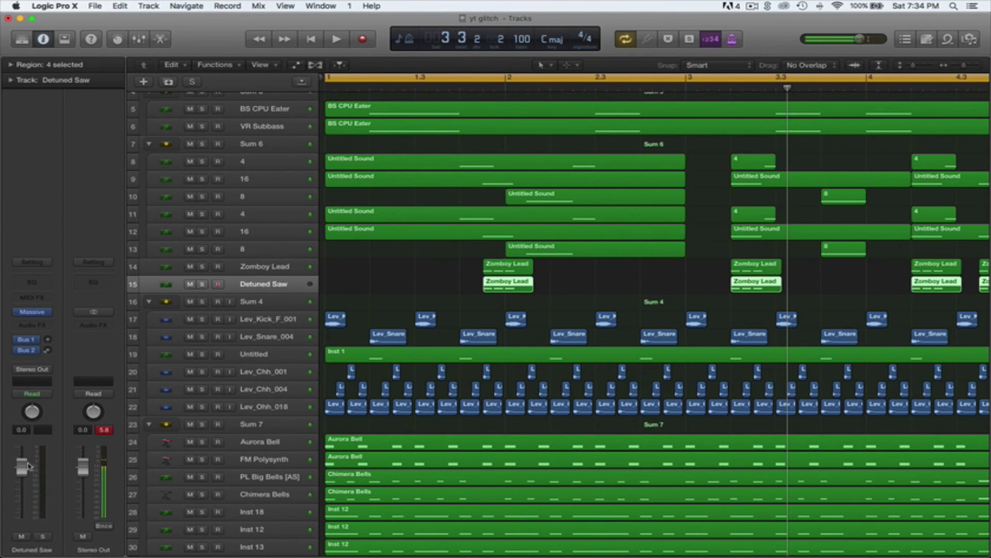
drag(23, 466, 23, 495)
key(space)
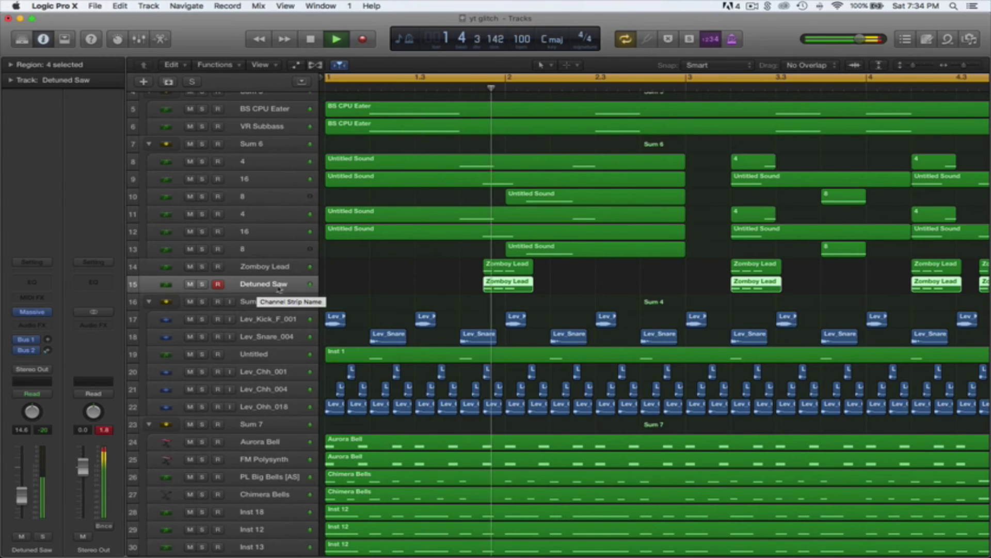
key(space)
Step: Solo the Detuned Saw track, open its regions in the Piano Roll, and duplicate all their F3 notes an octave up to F4
click(202, 284)
double_click(509, 283)
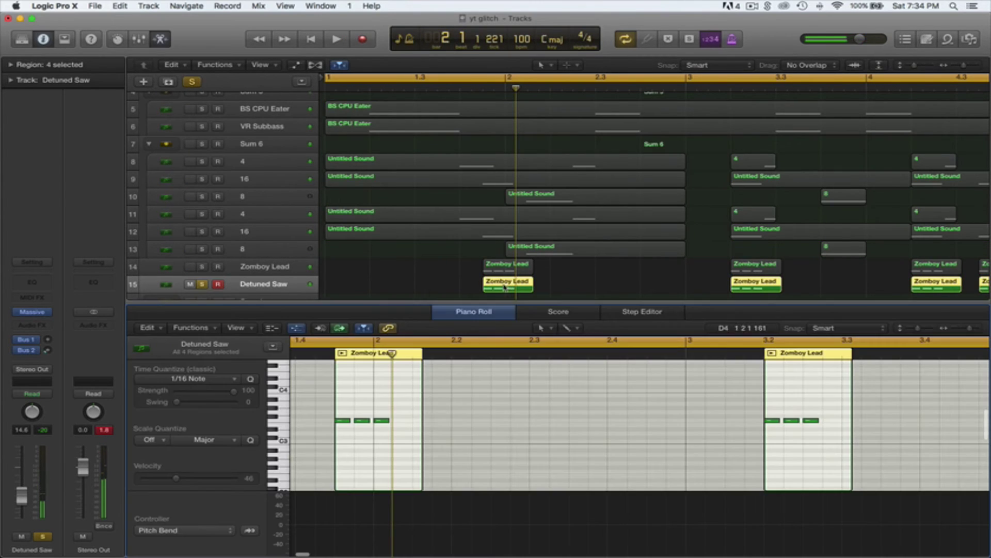
drag(336, 455, 988, 381)
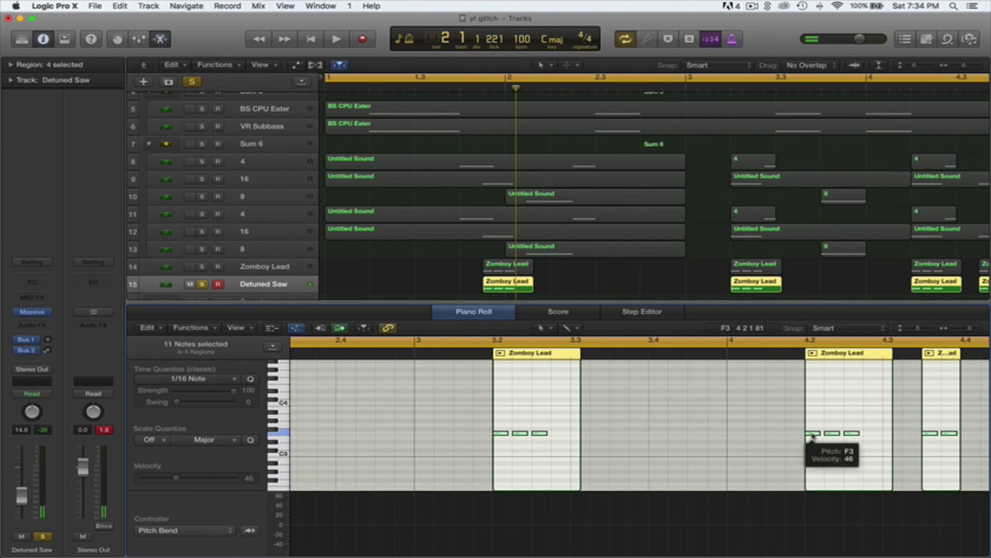
drag(812, 433, 812, 383)
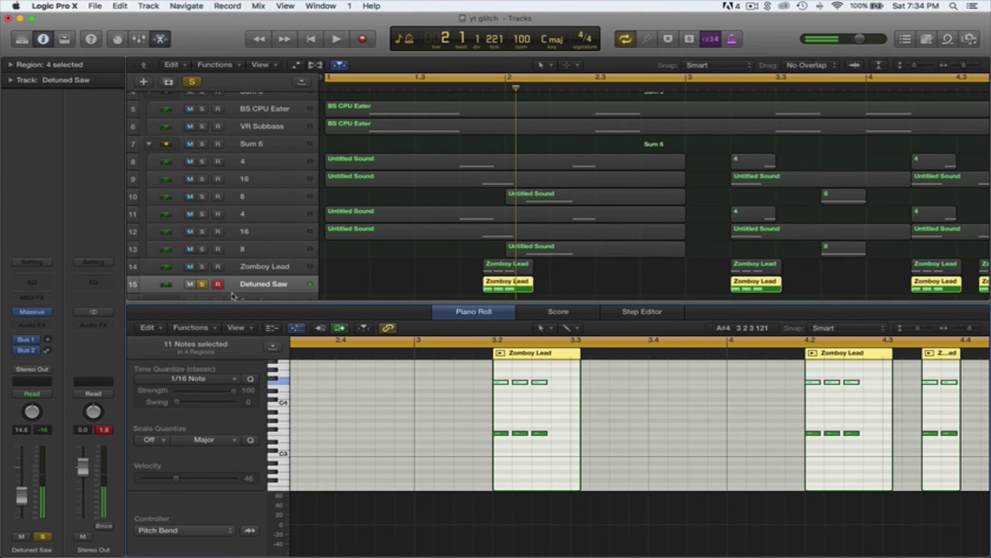
Step: Add a Channel EQ to the Detuned Saw track, shape its curve during playback, and close the plug-in window
click(34, 283)
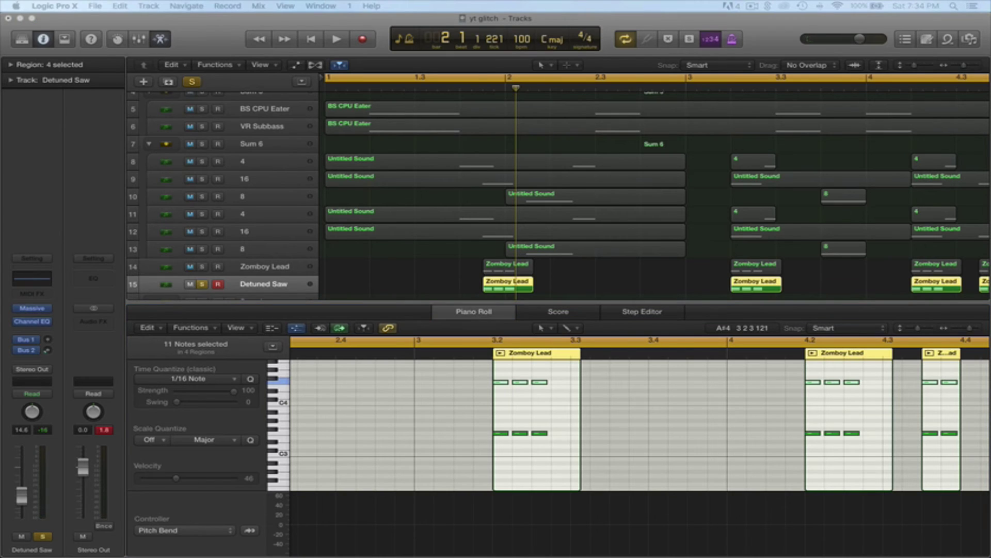
key(space)
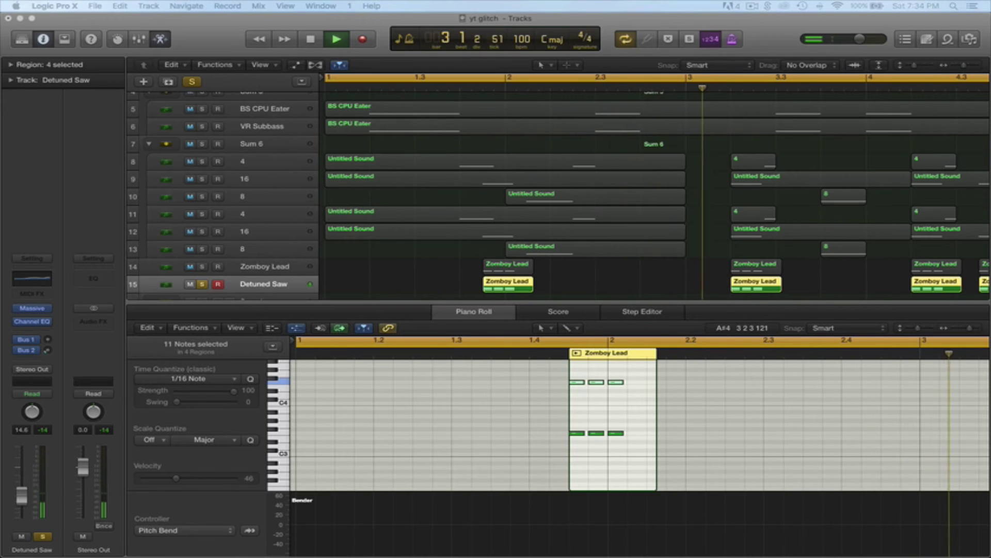
click(130, 290)
Step: Add a stereo PlatinumVerb reverb to the Detuned Saw track, audition it from the start, and unsolo the track
click(30, 335)
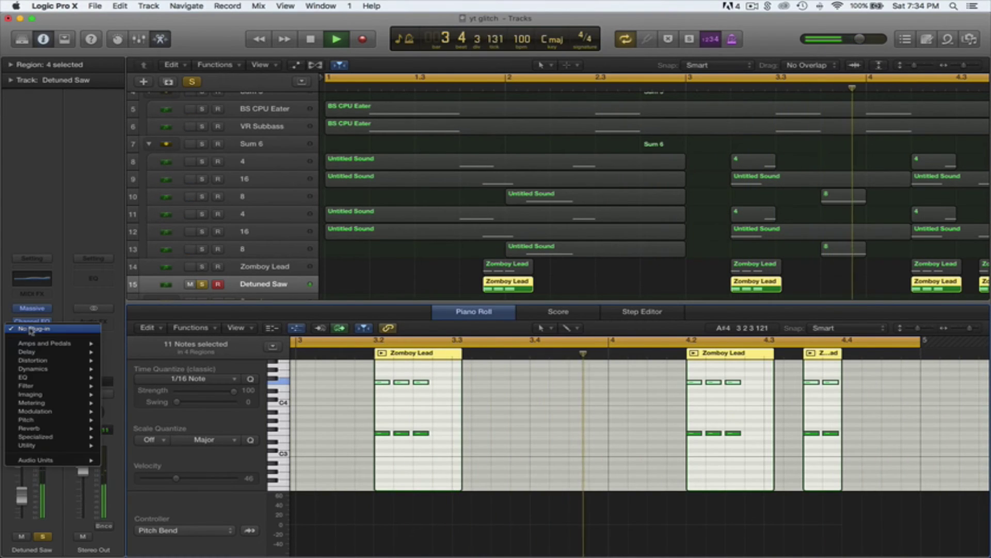
mouse_move(62, 428)
mouse_move(116, 437)
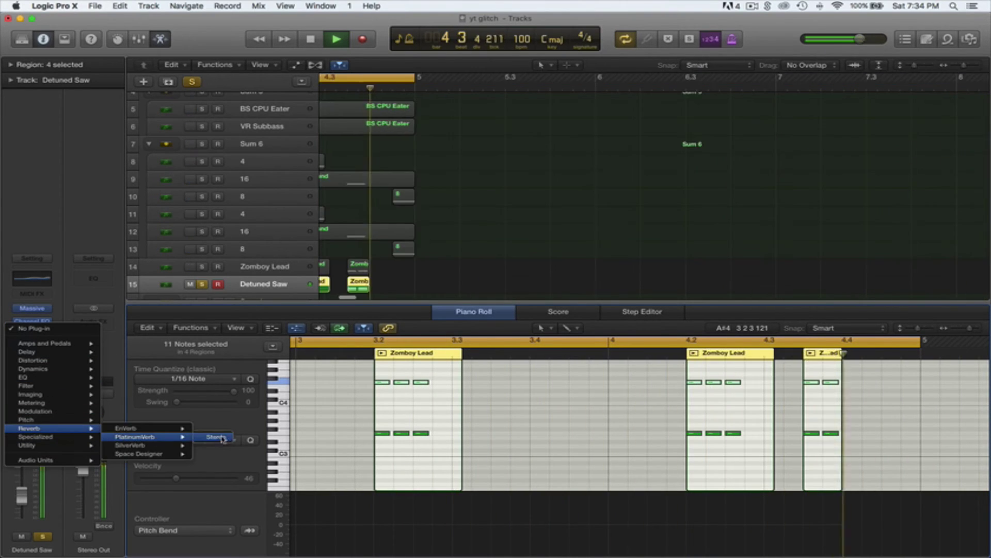
click(212, 437)
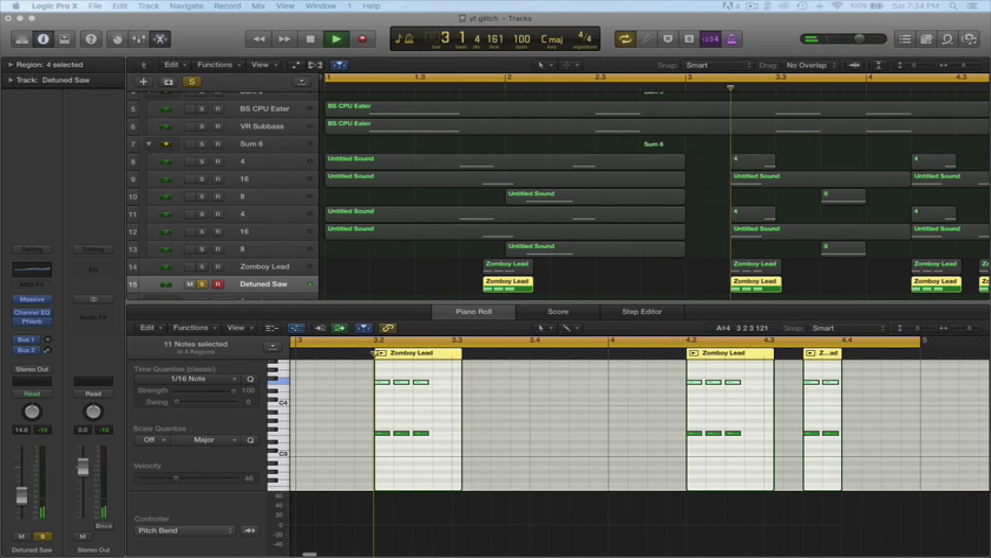
key(space)
key(space)
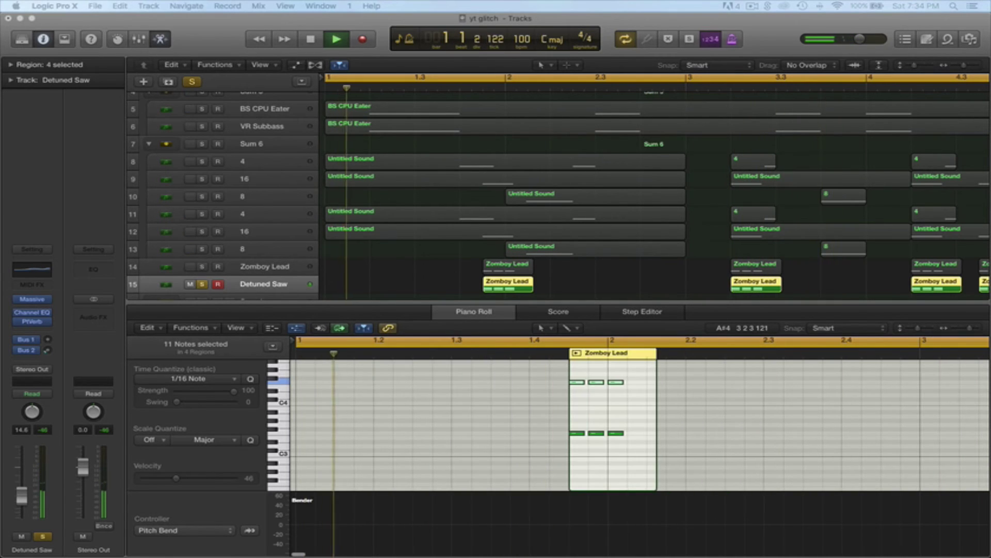
click(202, 285)
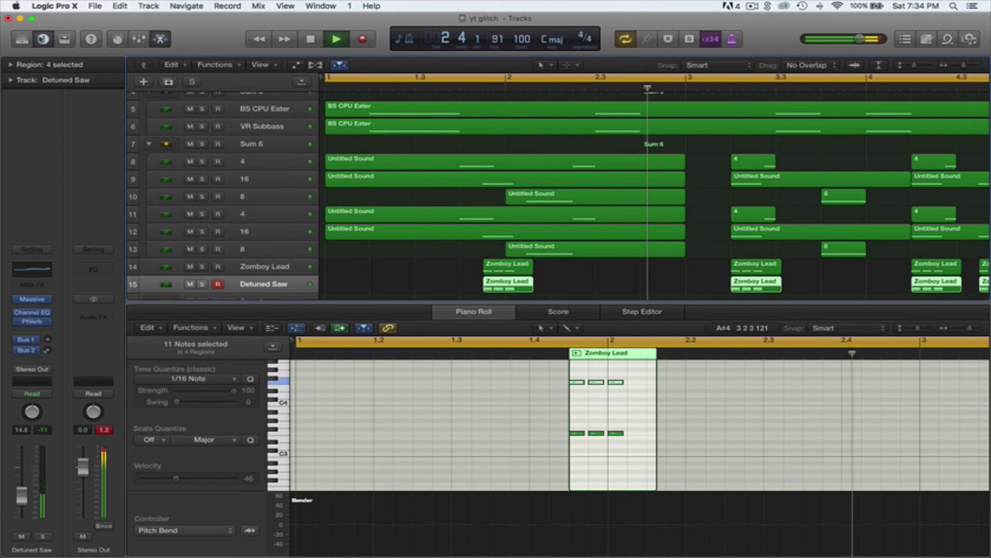
key(e)
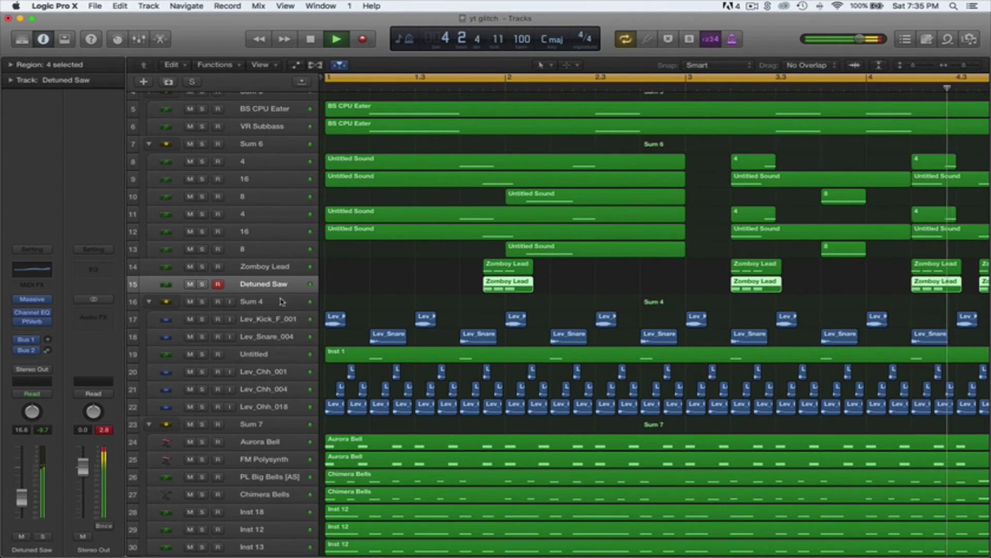
Step: Group the Zomboy Lead and Detuned Saw tracks into a summing stack
shift+click(263, 266)
key(super+shift+d)
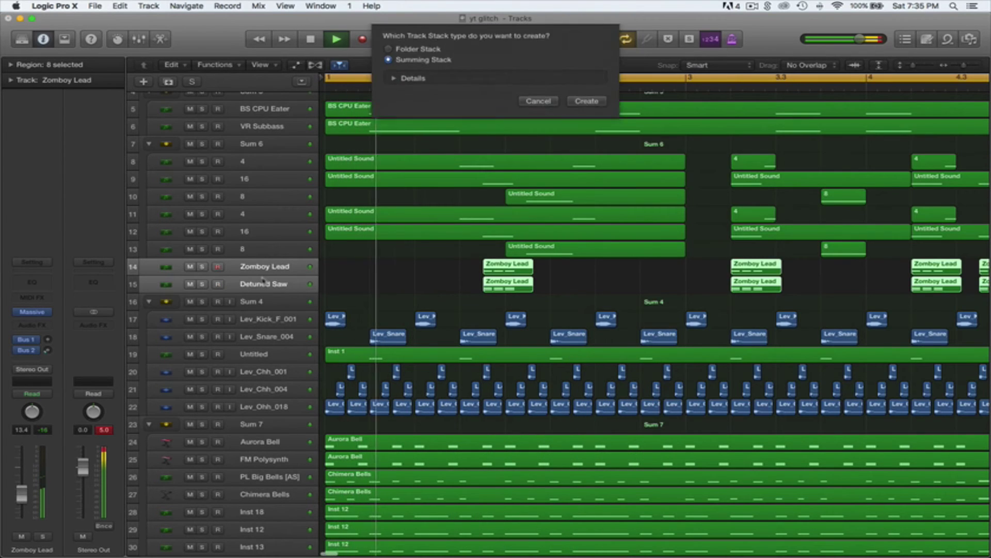
key(Return)
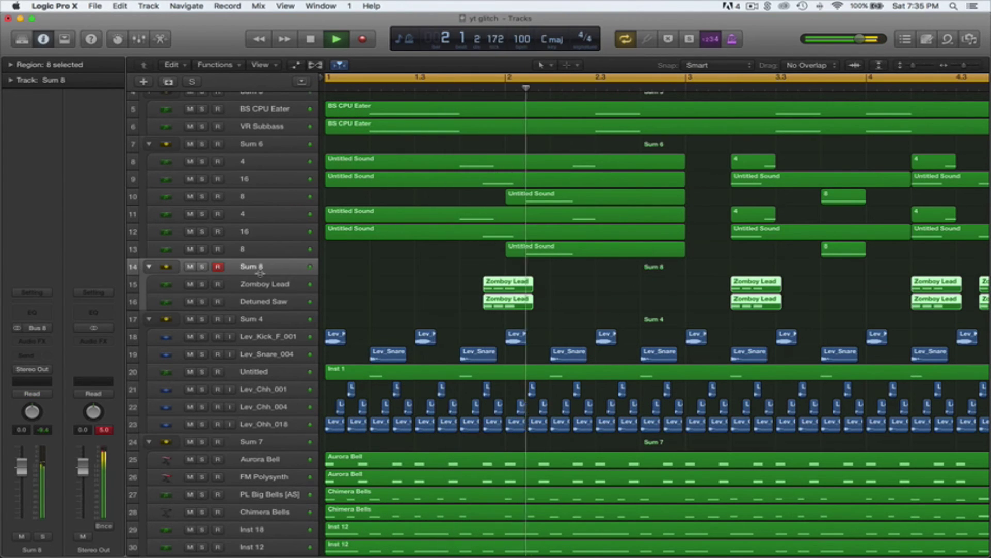
Step: Add the stereo Xfer Records LFOTool to the Sum 8 stack and lower the stack's volume to -4.0 dB
click(42, 343)
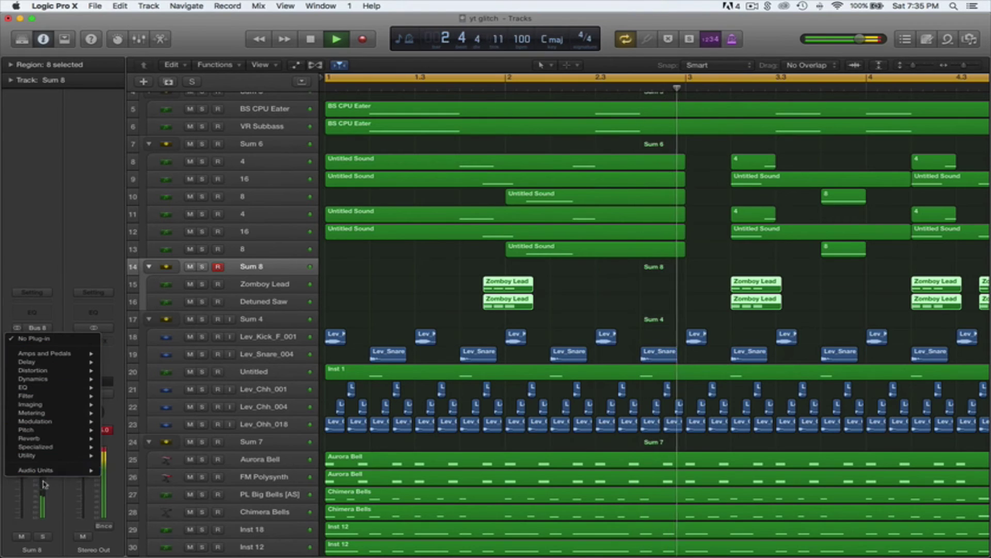
mouse_move(57, 470)
mouse_move(139, 513)
mouse_move(237, 521)
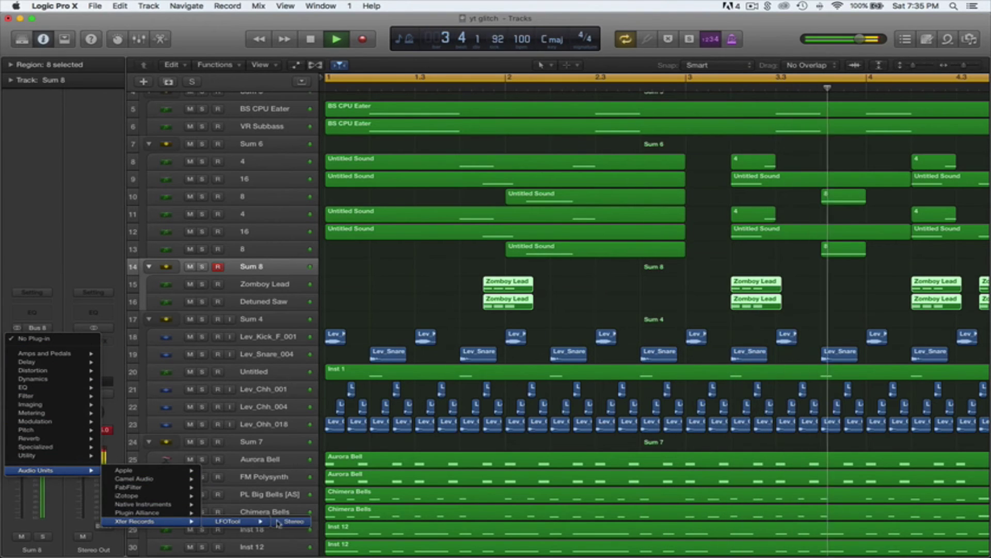
click(281, 522)
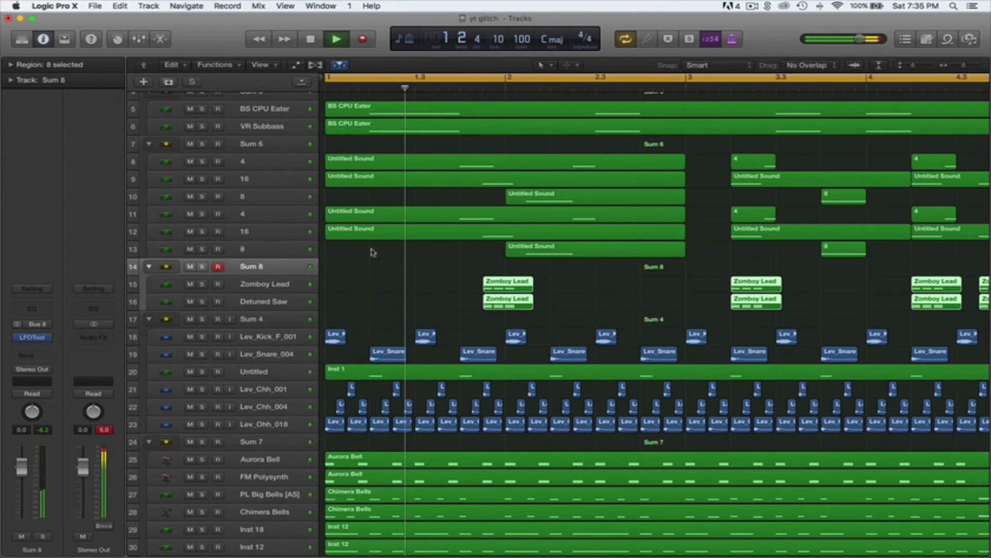
drag(24, 476, 25, 485)
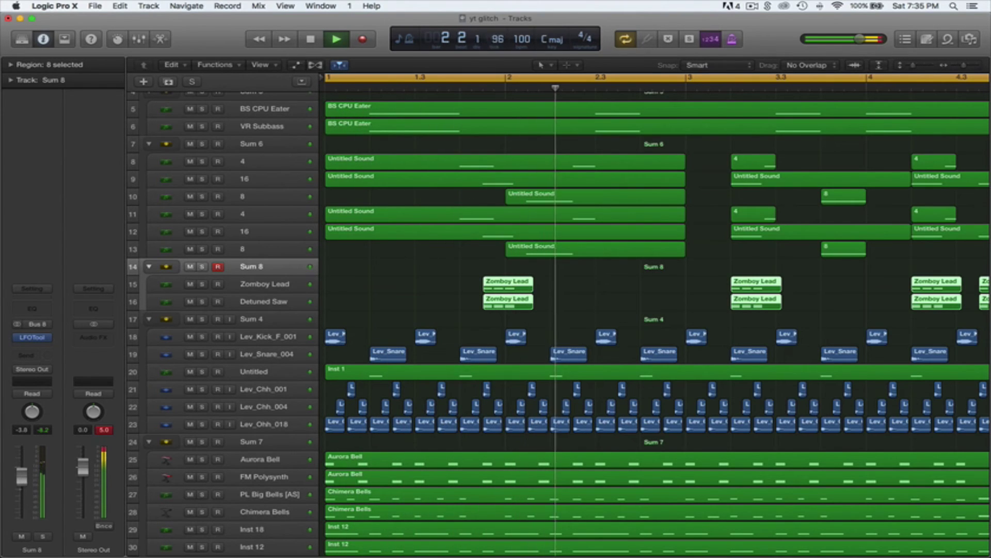
click(380, 276)
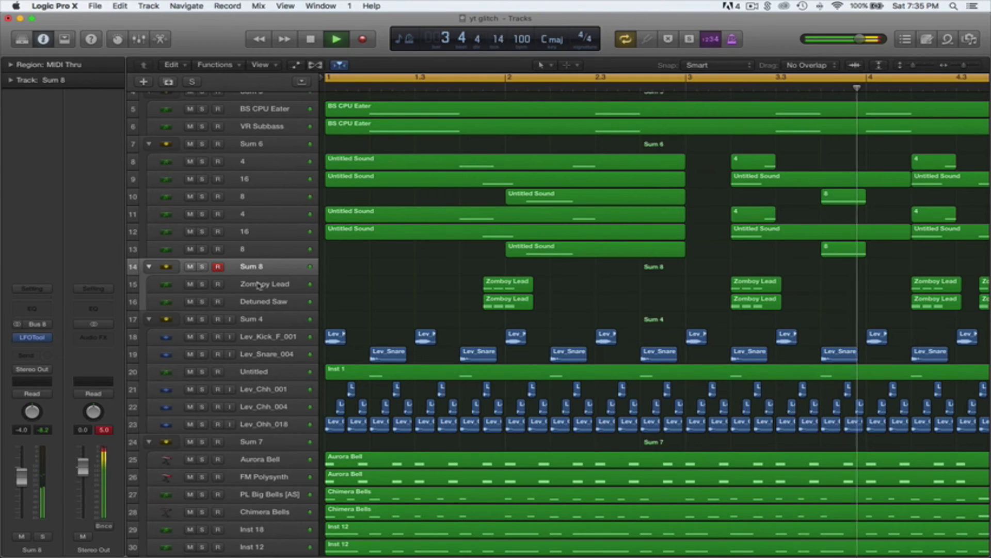
Step: Create one new software instrument track and move it into the Sum 8 stack above Zomboy Lead
click(143, 81)
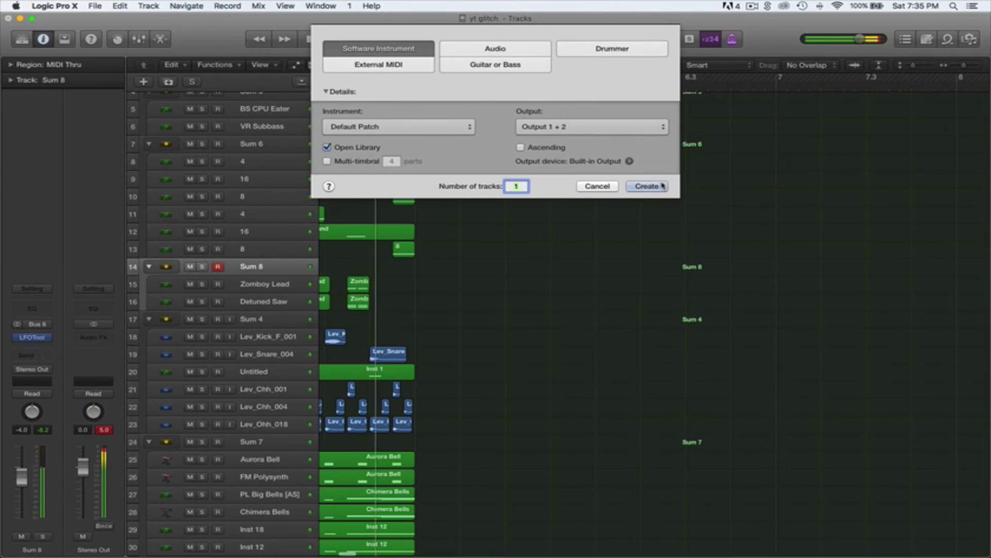
click(659, 188)
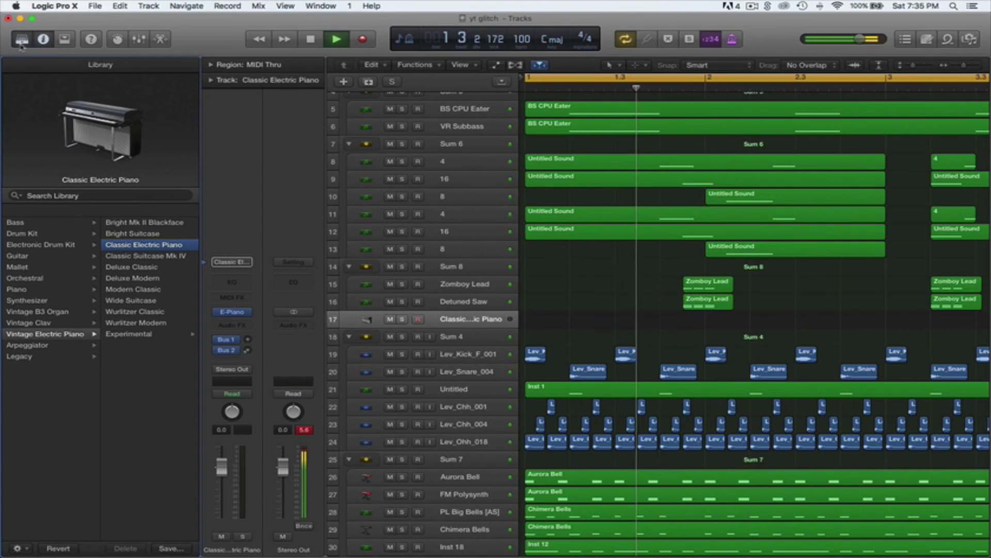
key(y)
key(space)
drag(253, 314, 252, 284)
Step: Replace the new track's electric piano instrument with Massive
click(32, 310)
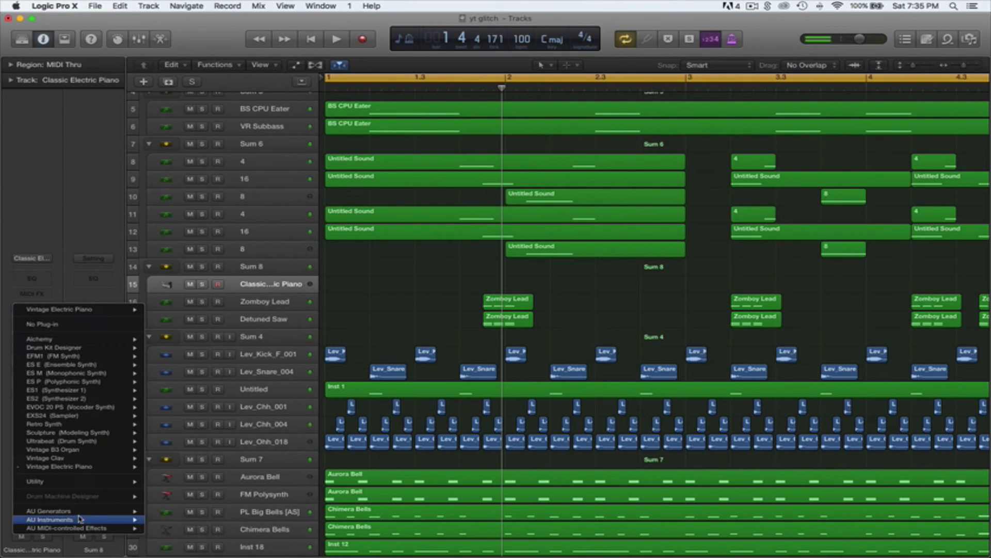
mouse_move(78, 519)
mouse_move(199, 532)
click(278, 540)
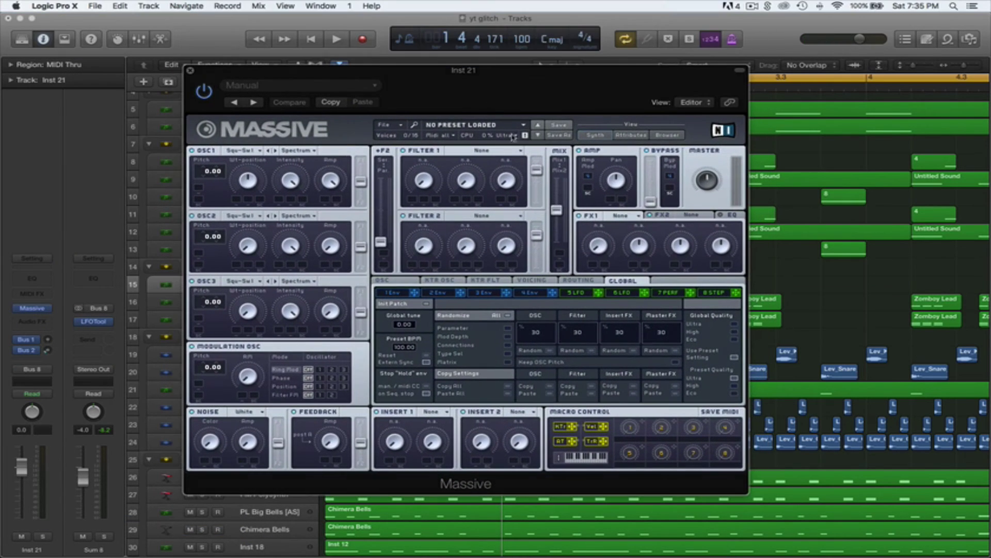
Step: Set Massive's FX1 effect to Brauner Tube and close the plug-in window
click(634, 217)
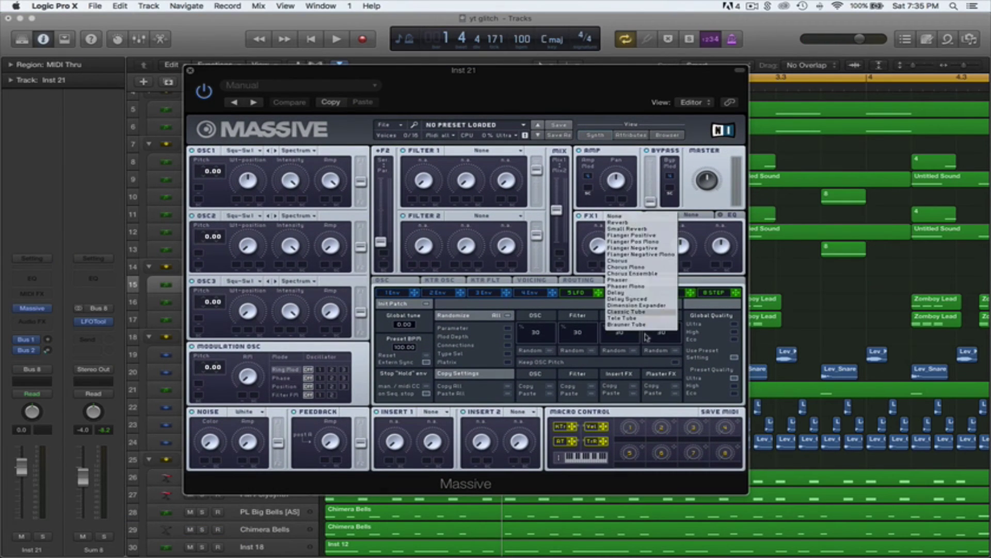
click(641, 335)
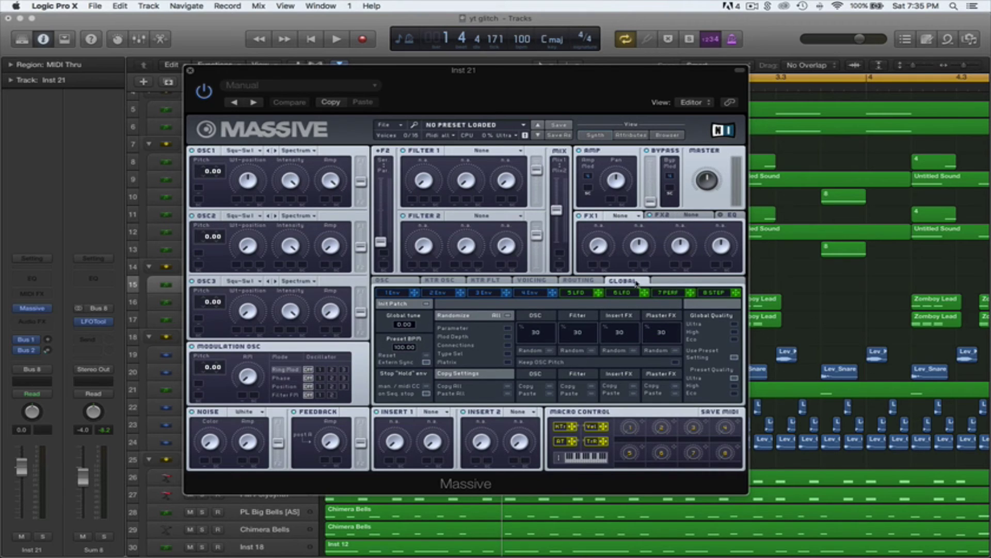
click(620, 219)
click(613, 272)
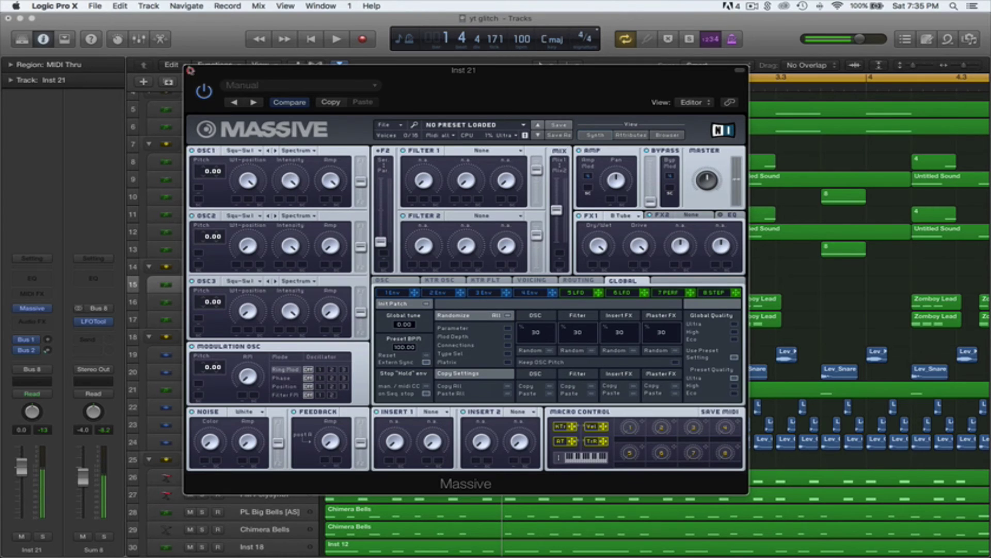
click(190, 71)
Step: Copy all four Zomboy Lead regions onto the Inst 21 track at the same positions and open them in the Piano Roll
drag(662, 300, 987, 304)
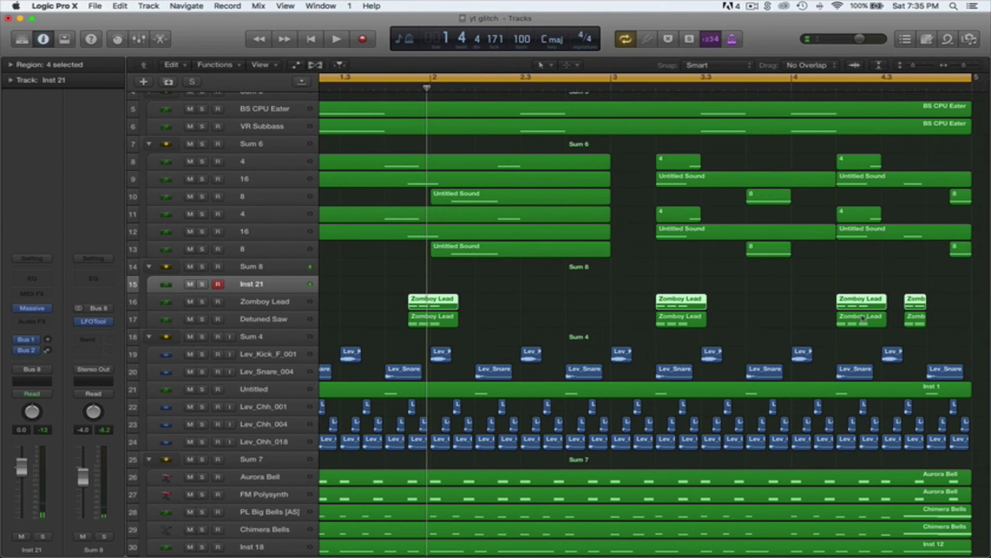
drag(427, 308, 427, 291)
double_click(426, 291)
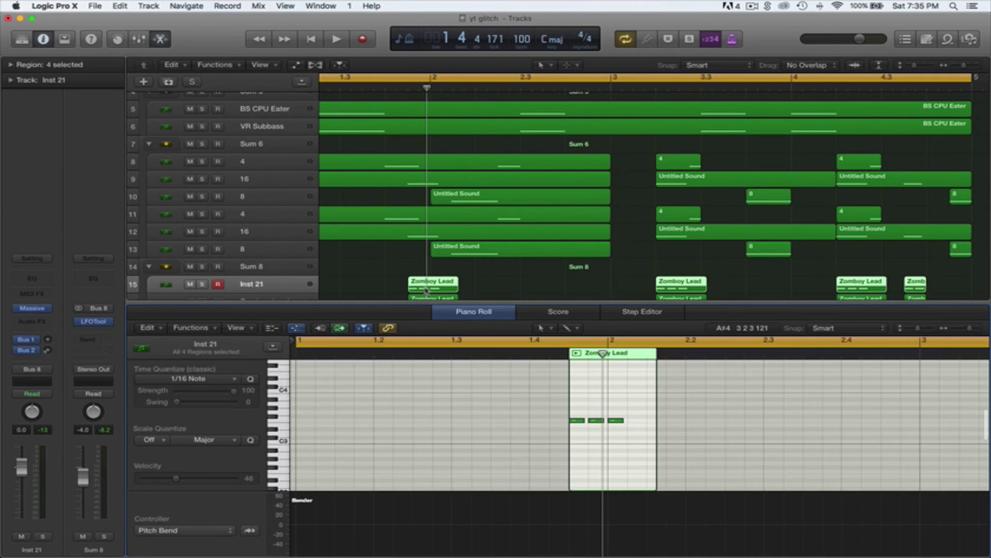
Step: Transpose all the notes in the Inst 21 regions down to F0 and play the arrangement
drag(480, 429, 988, 368)
scroll(695, 397, left, 10)
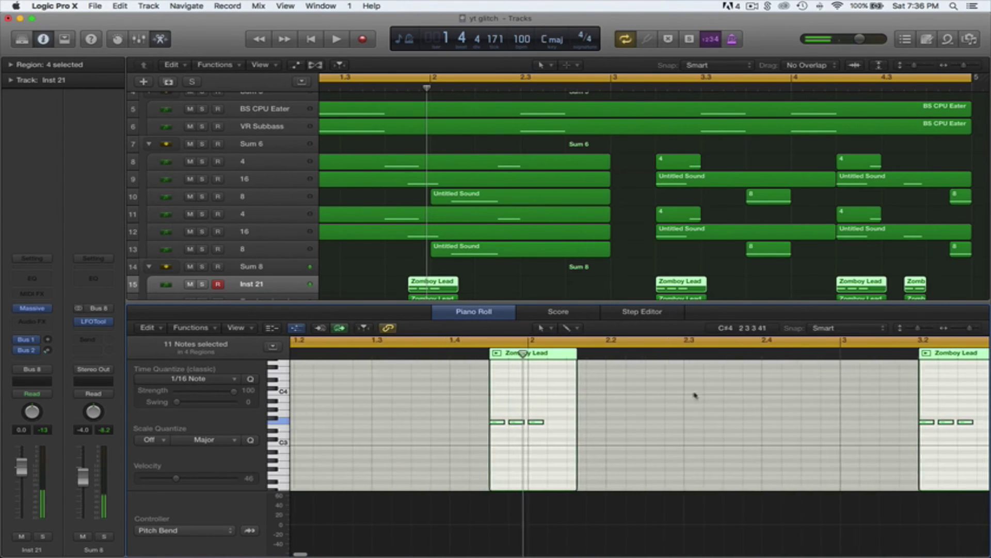
scroll(558, 391, up, 2)
drag(506, 378, 505, 467)
scroll(504, 427, down, 3)
scroll(505, 455, down, 1)
key(space)
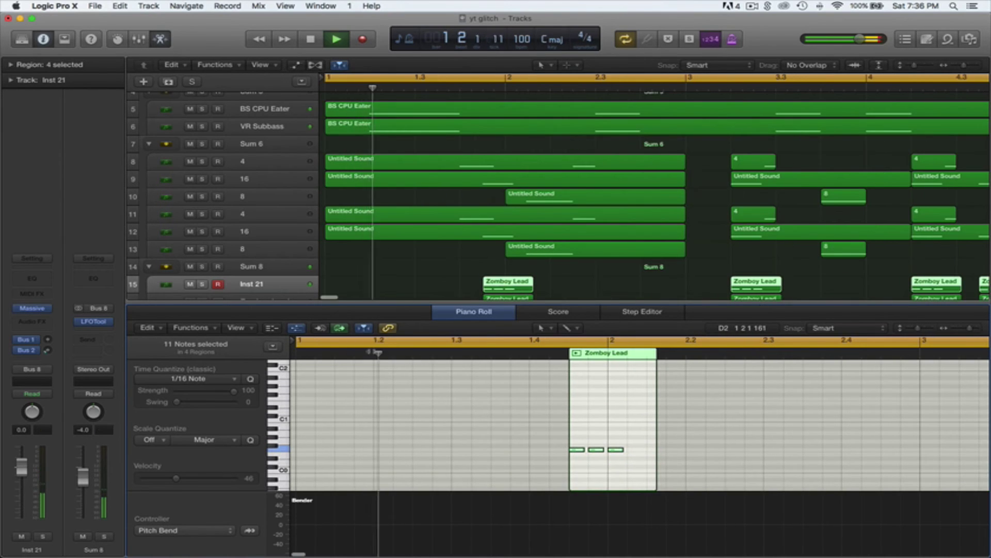
Step: Lower the Zomboy Lead track's volume to -15.0 dB and close the Piano Roll
scroll(360, 229, down, 2)
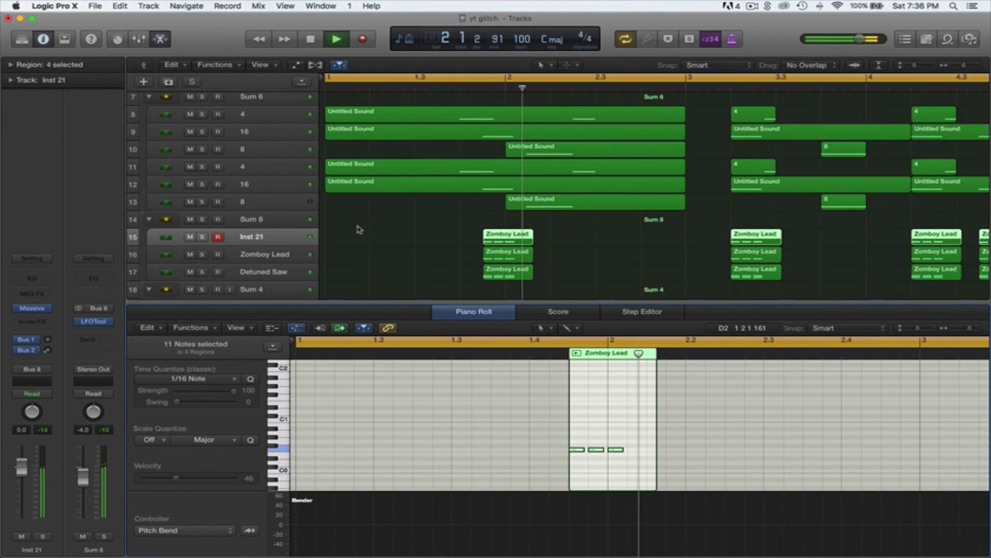
key(Down)
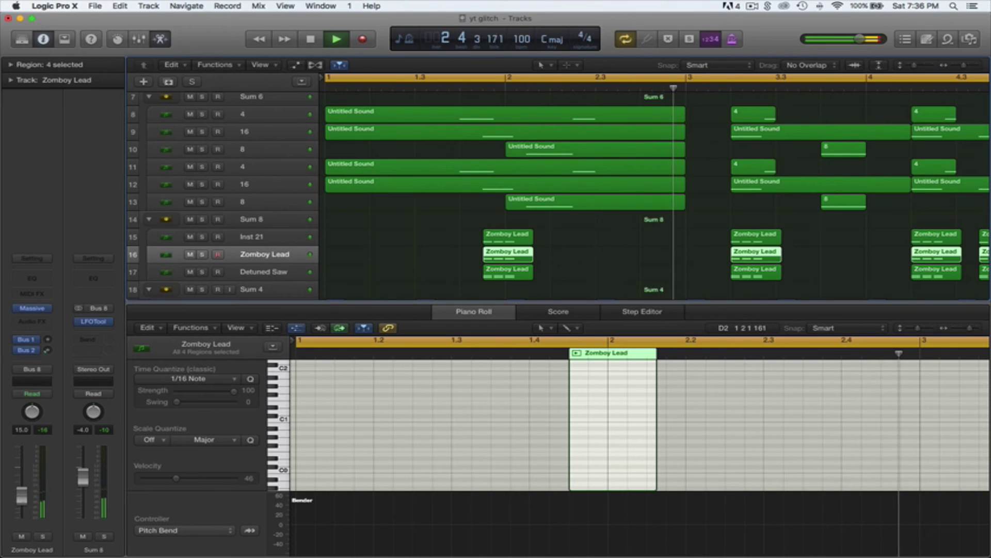
key(p)
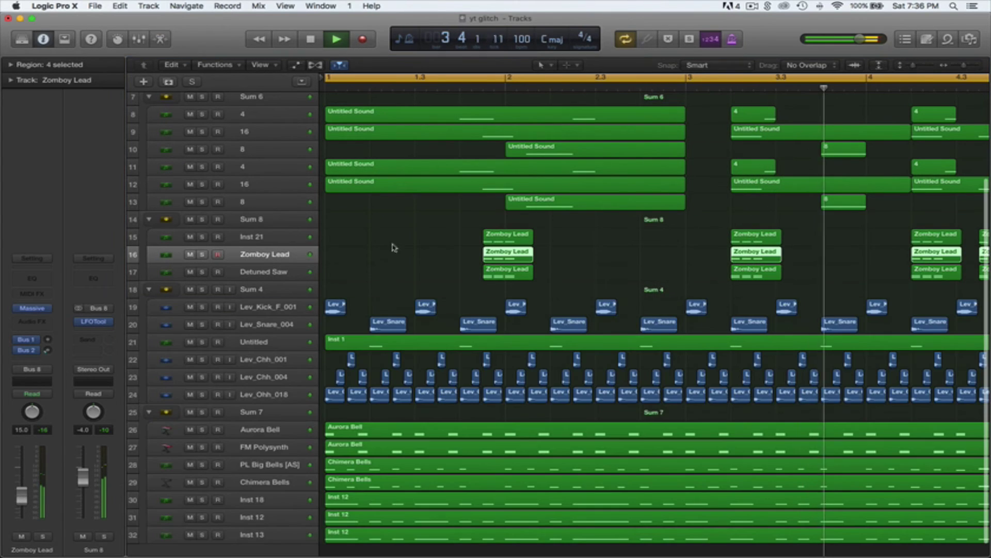
Step: Add a Channel EQ to the Inst 21 track, shape its curve, and resume playback
key(Up)
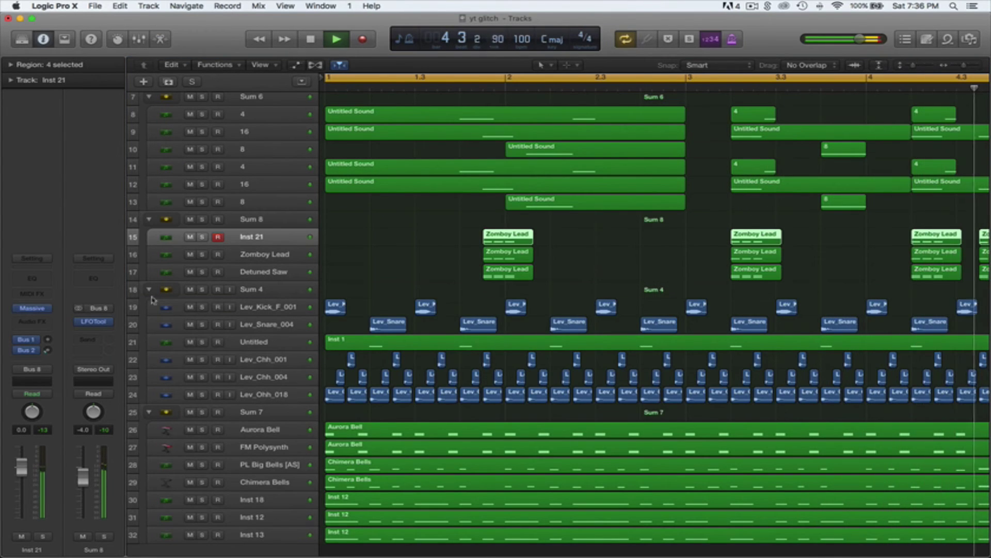
click(34, 281)
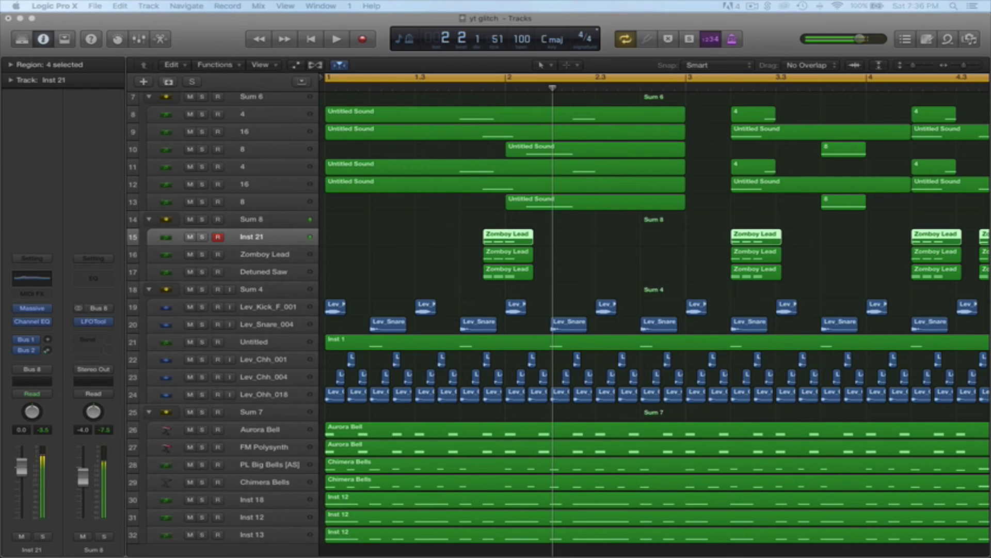
key(space)
Step: Rebalance the stack during playback, setting Inst 21 to -6.8 dB, Detuned Saw to -24.5 dB and Zomboy Lead to -16.8 dB
click(253, 340)
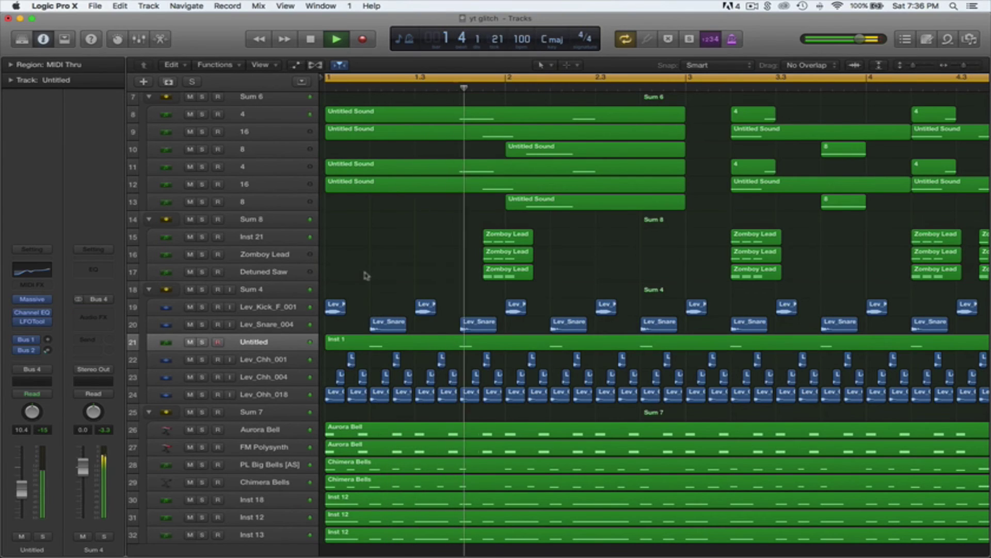
click(263, 233)
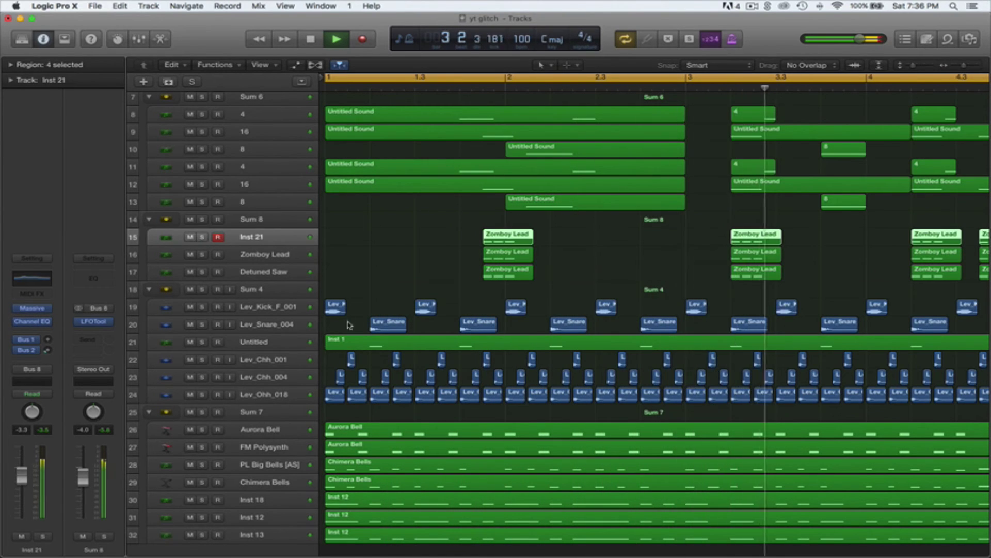
click(388, 273)
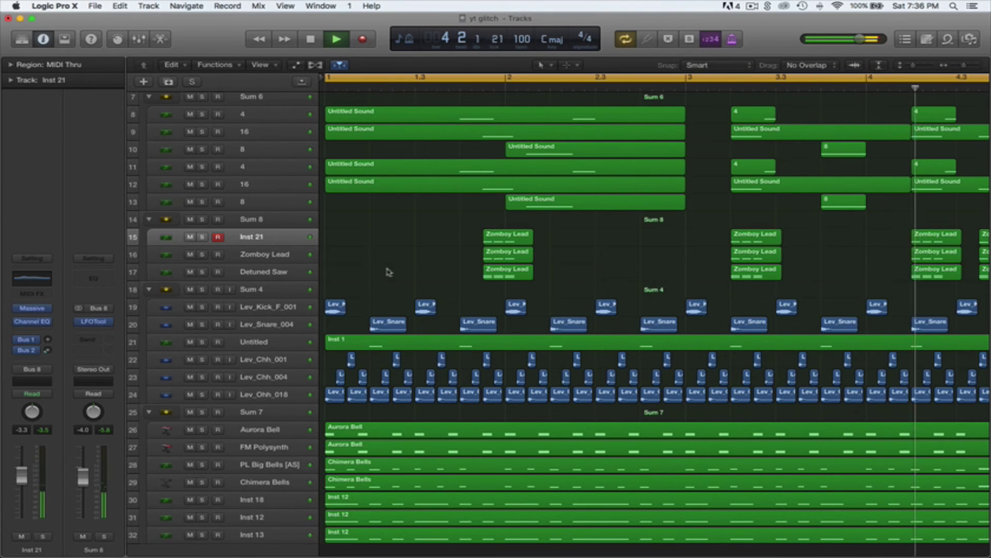
click(264, 272)
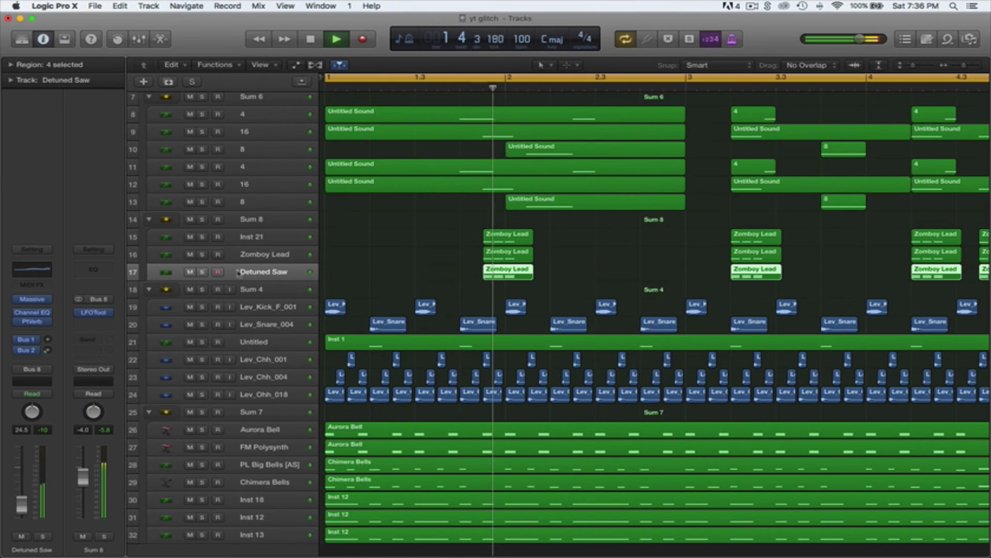
key(Up)
key(Up)
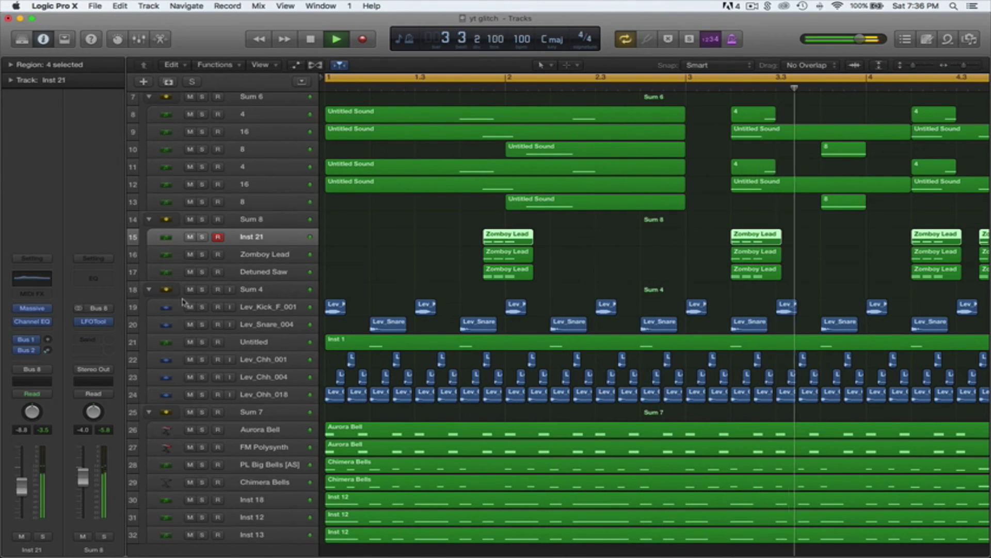
key(Down)
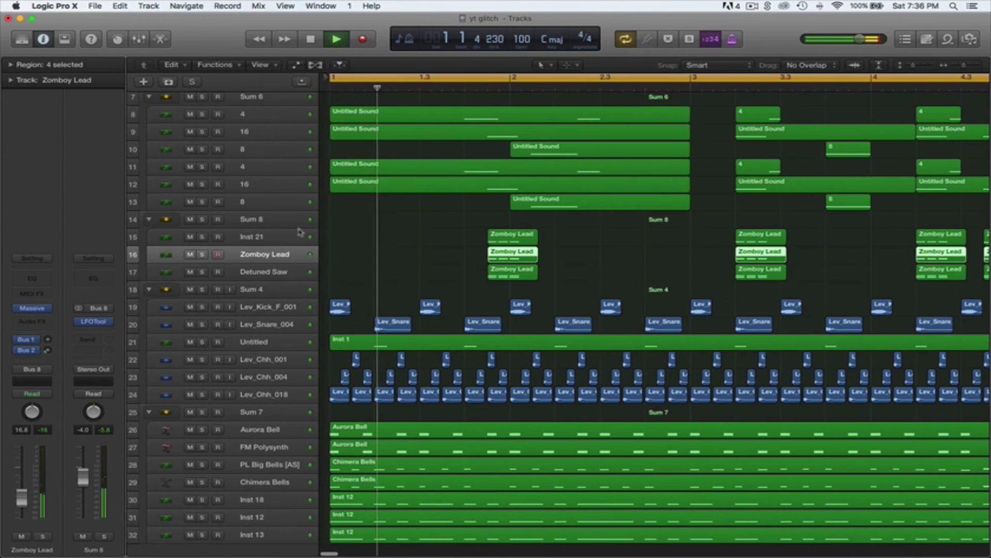
Step: Listen through the arrangement with the Inst 21 track selected, and stop playback
scroll(383, 310, up, 5)
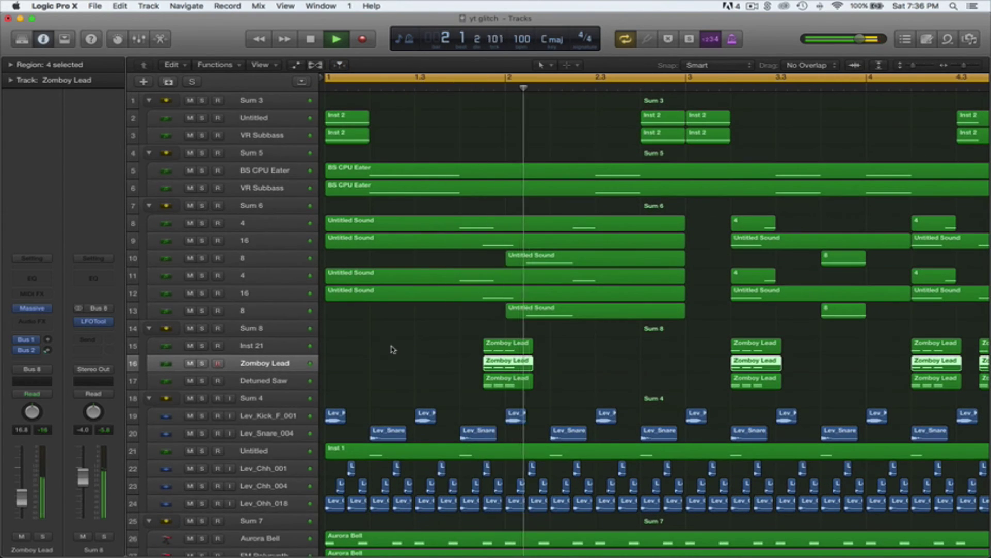
click(253, 345)
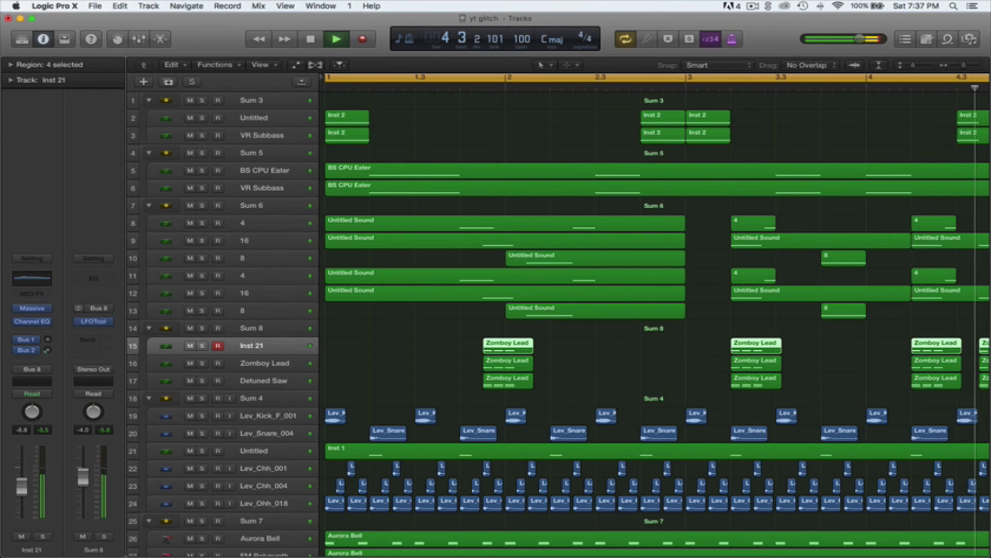
click(366, 371)
key(space)
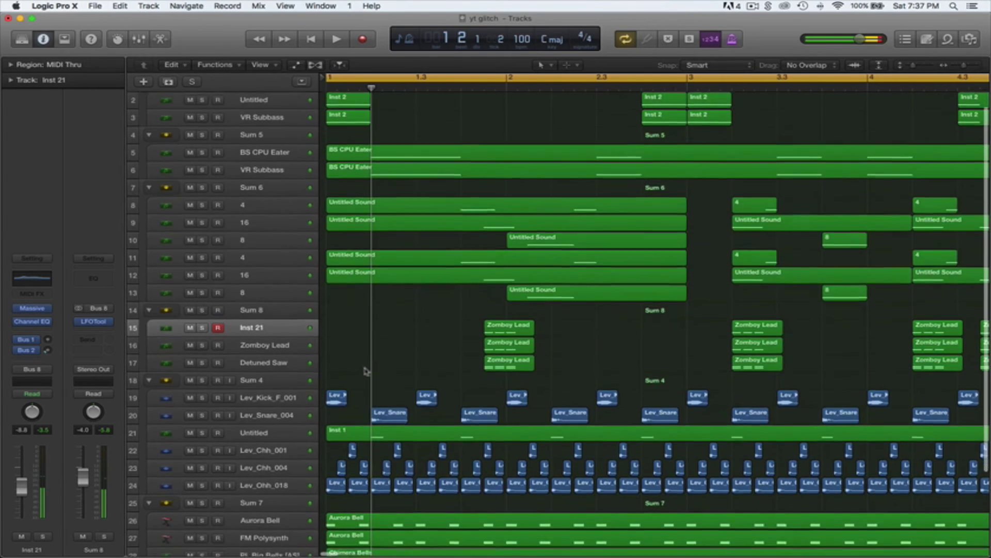
Step: Import the Rugby Crowd audio file from Finder onto a new track below Inst 13
scroll(366, 371, down, 5)
key(super+Tab)
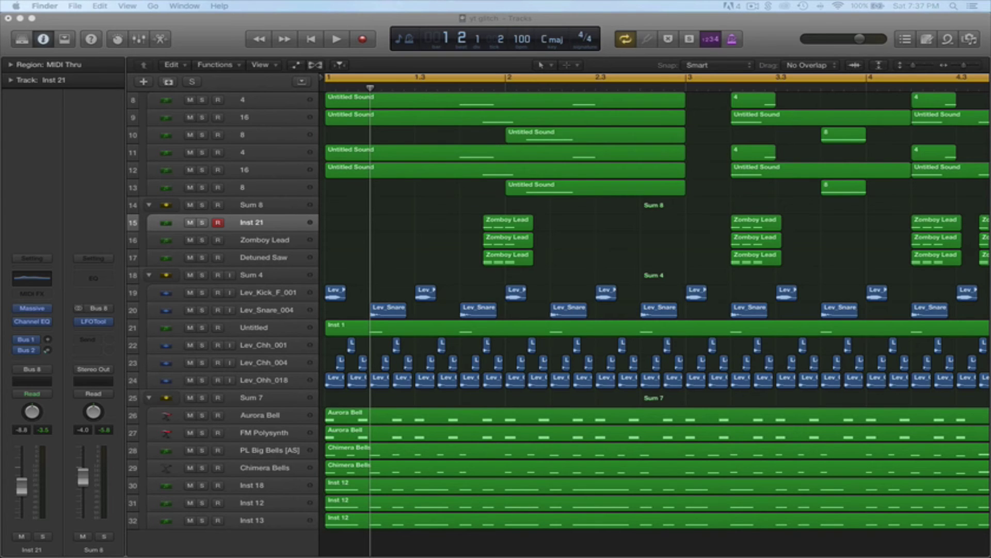
drag(990, 242, 495, 543)
Step: Split the Rugby Crowd region at bar 6 and bar 6 beat 3, and delete the pieces before and after that section
scroll(504, 537, right, 10)
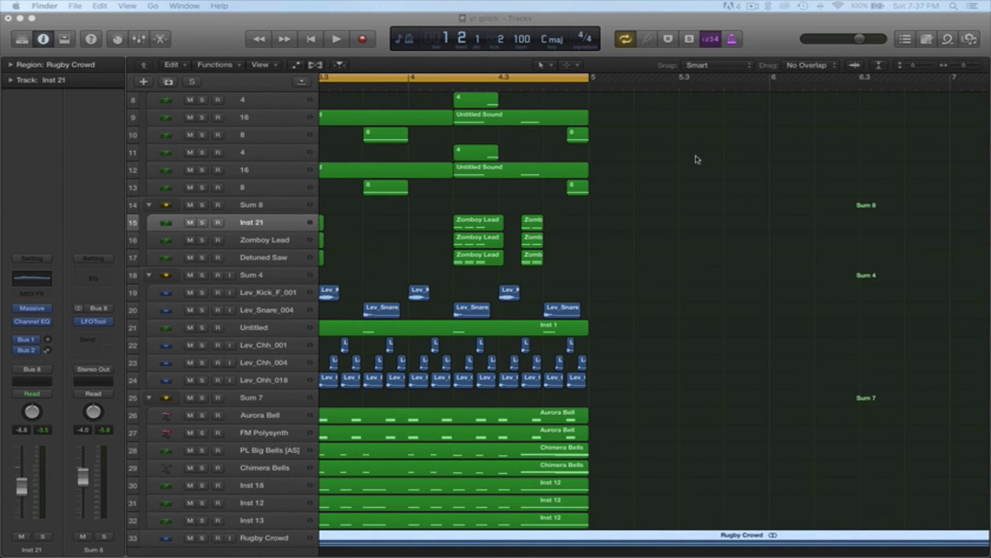
click(764, 91)
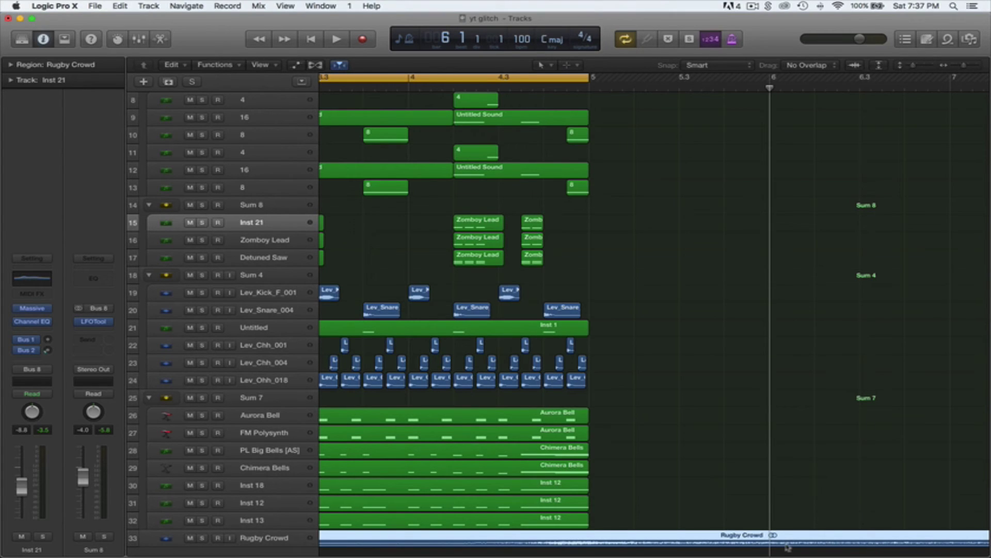
key(super+t)
click(860, 89)
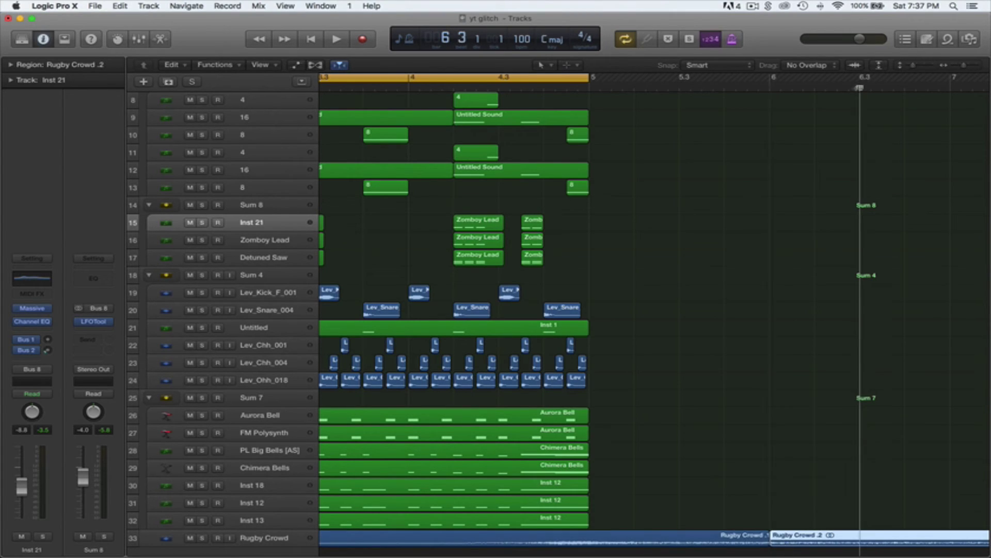
click(745, 539)
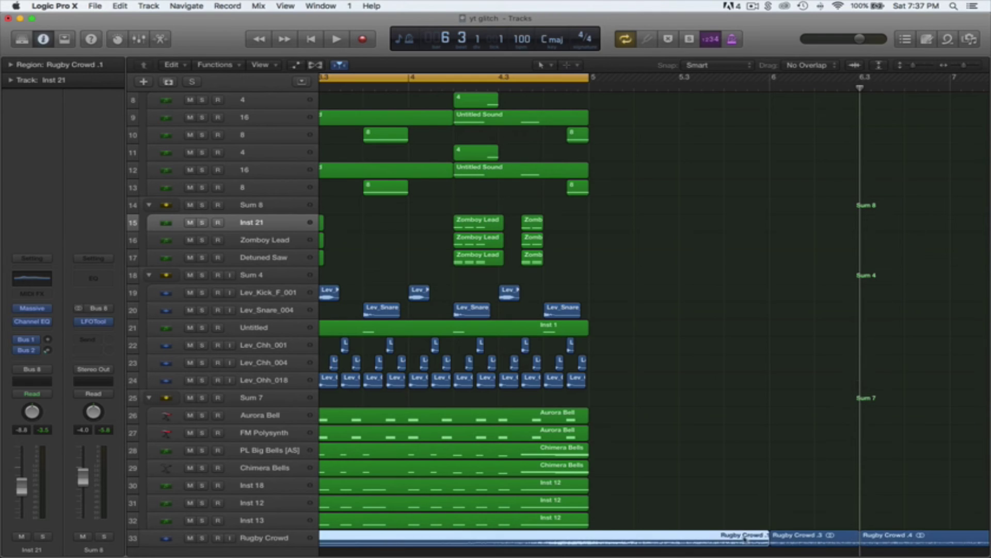
key(Delete)
click(889, 541)
key(Delete)
Step: Move the trimmed Rugby Crowd region to bar 1 on its track at the top of Sum 7, and loop it to bar 5
scroll(904, 539, left, 5)
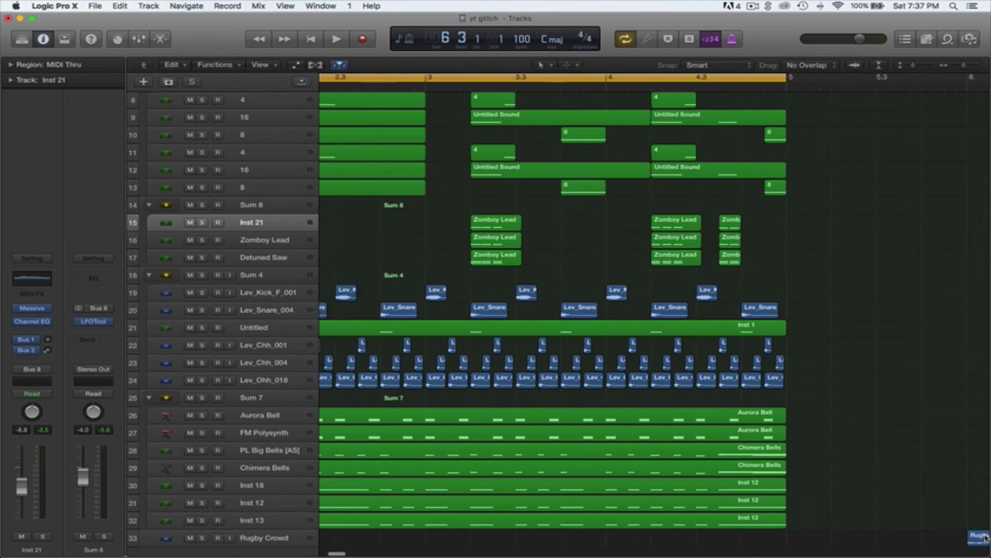
scroll(981, 539, right, 5)
drag(847, 542, 486, 546)
scroll(486, 547, left, 10)
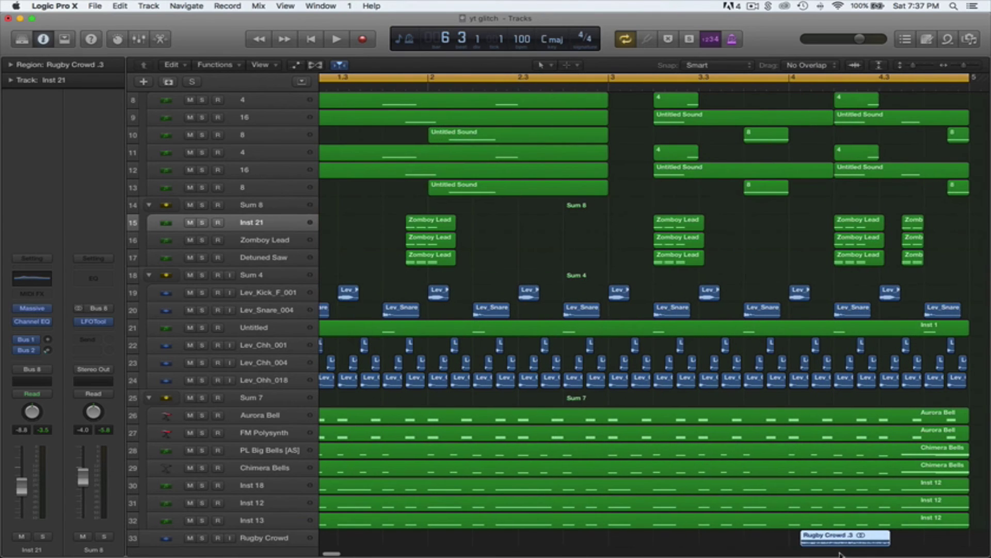
drag(837, 541, 417, 542)
scroll(465, 542, left, 5)
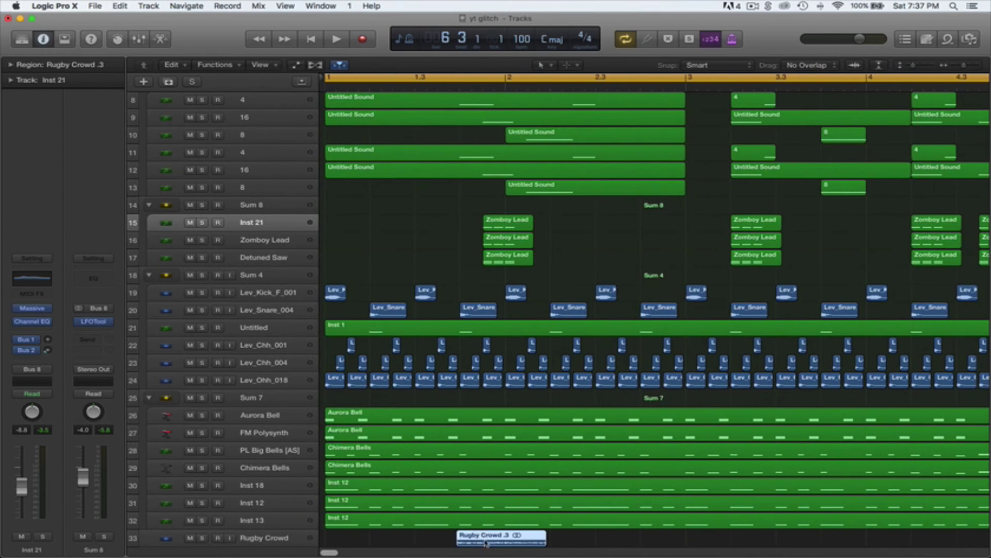
drag(485, 542, 227, 436)
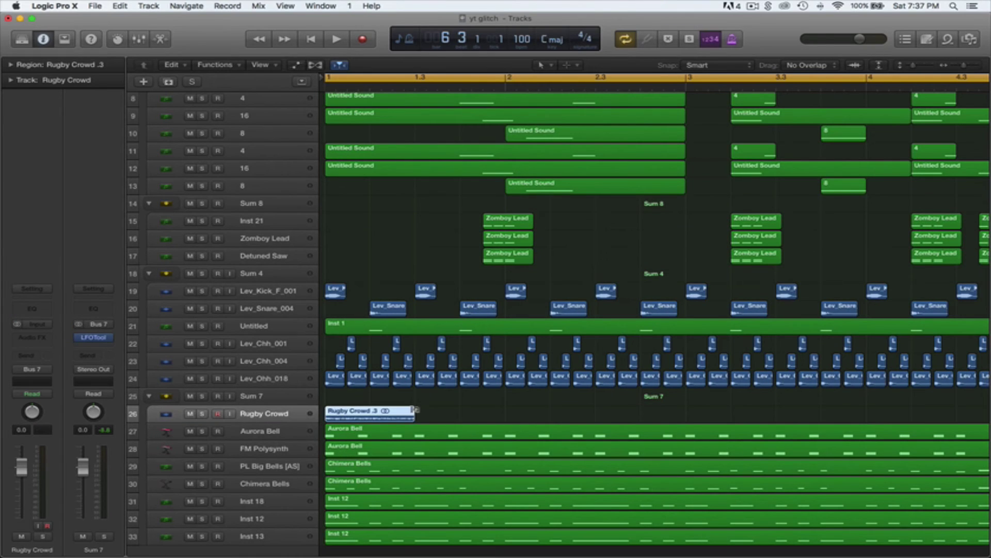
drag(416, 409, 927, 431)
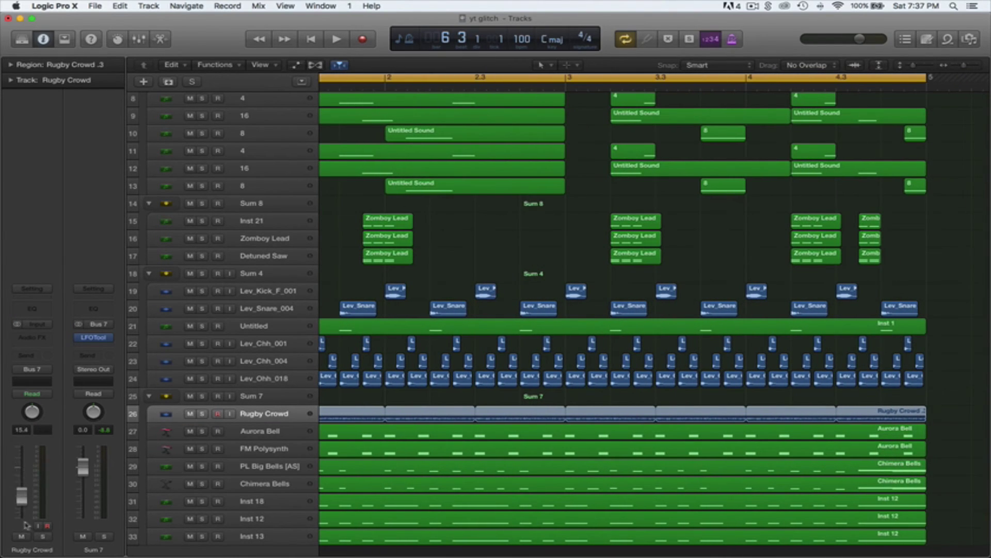
Step: Play the Rugby Crowd track in solo and add a Channel EQ with its analyzer enabled
key(space)
click(203, 414)
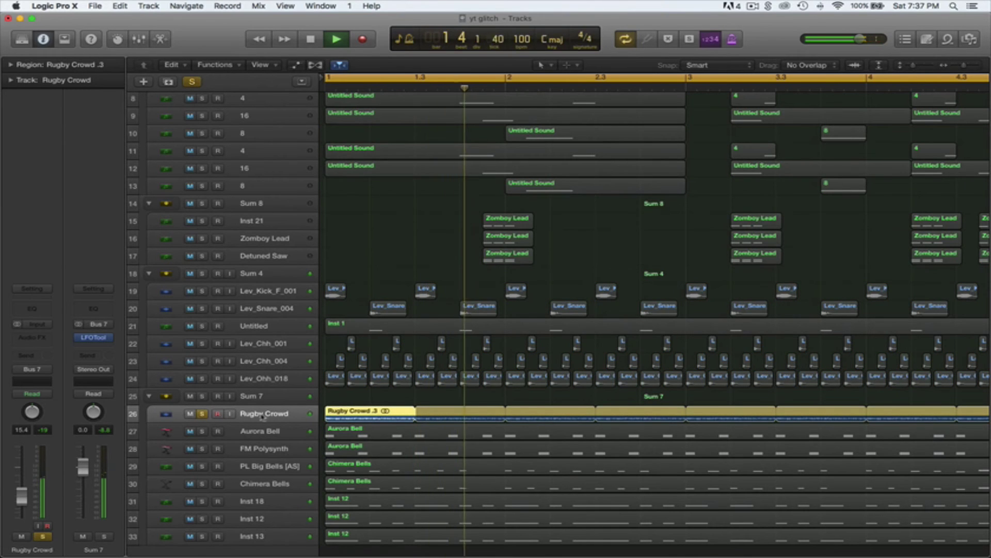
click(52, 307)
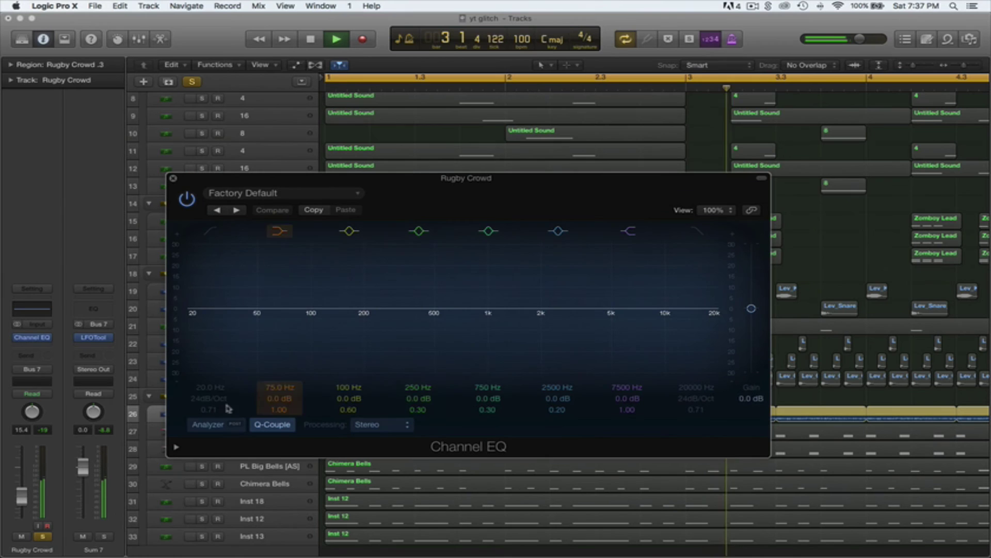
click(208, 424)
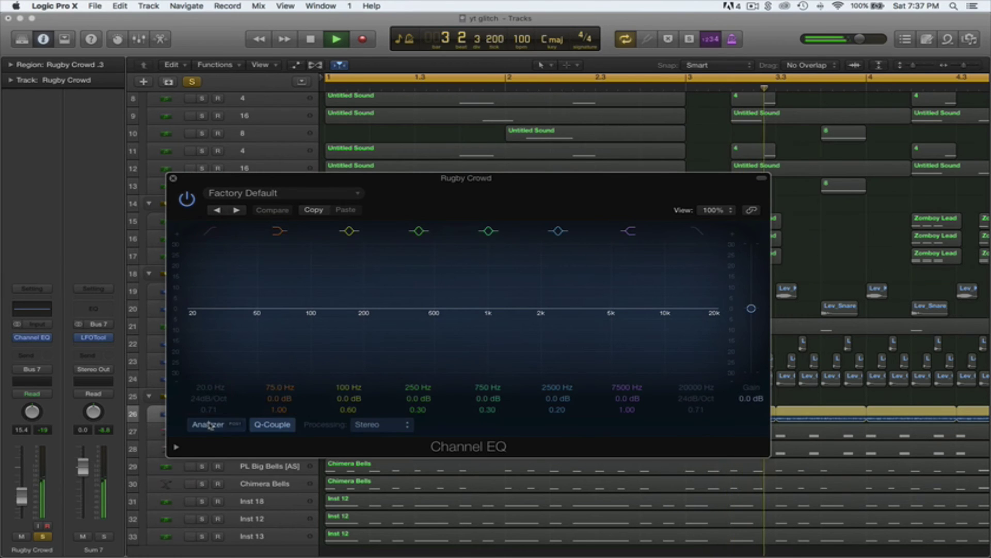
drag(568, 184, 540, 176)
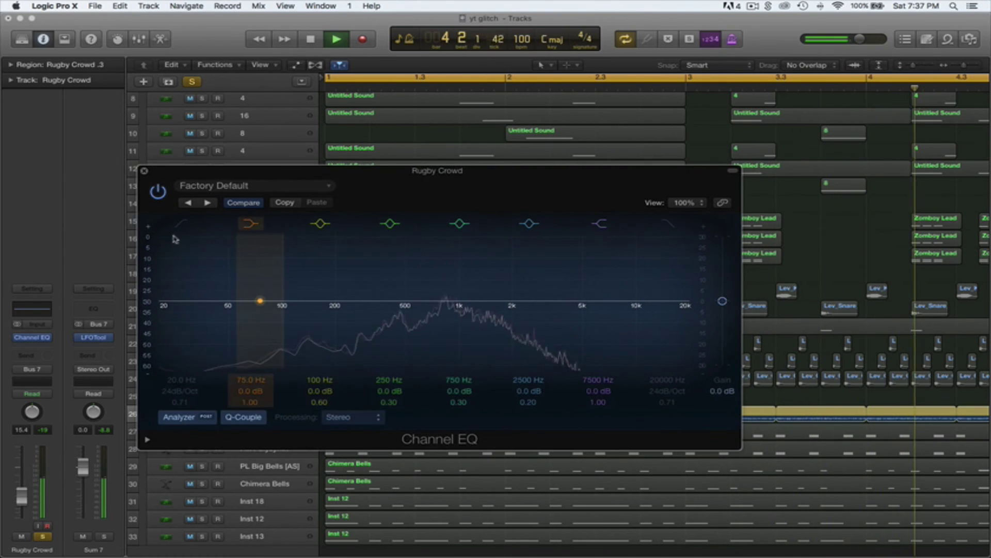
Step: Shape the Rugby Crowd EQ with a low cut at about 320 Hz, a -5.0 dB dip at 540 Hz and upper-band boosts
drag(154, 302, 382, 309)
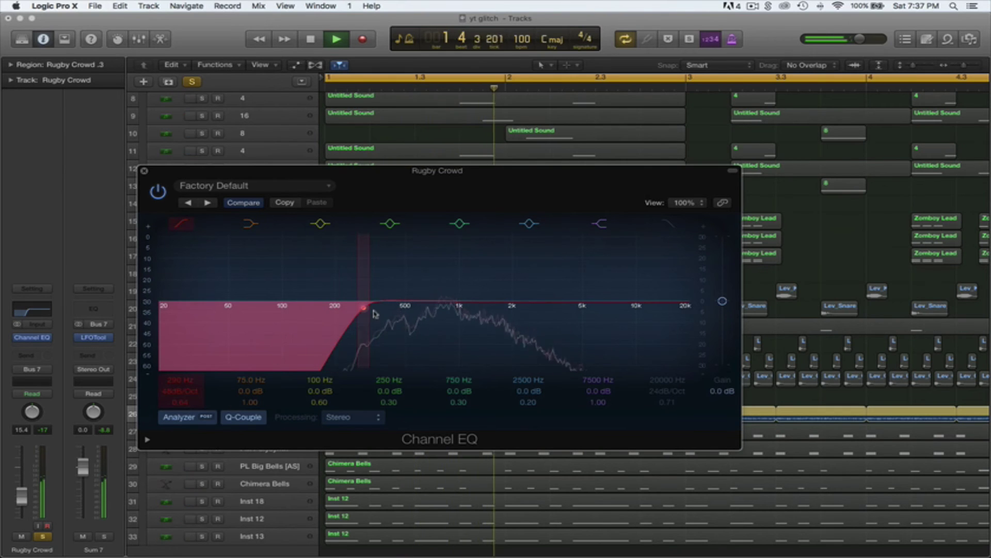
drag(423, 309, 397, 324)
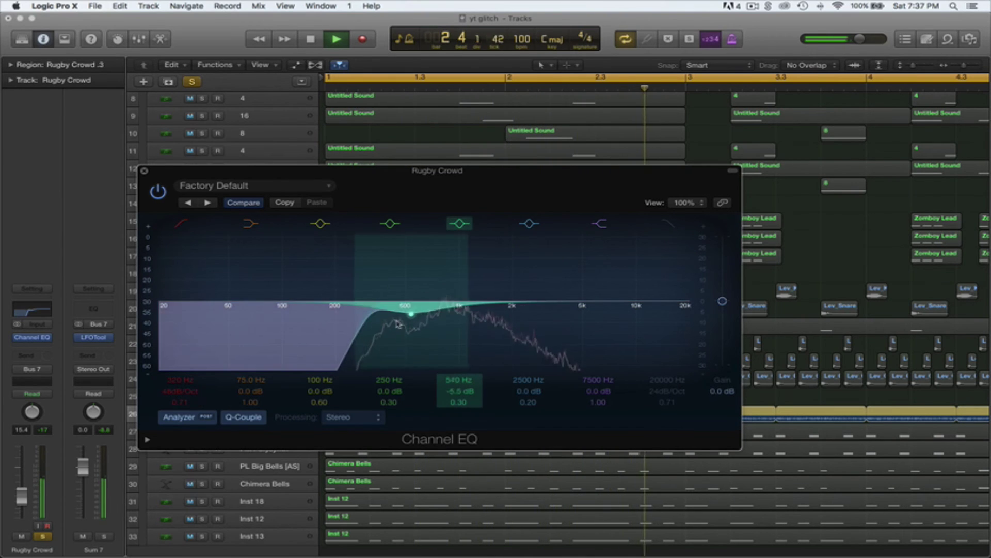
mouse_move(463, 304)
mouse_down()
mouse_move(448, 304)
mouse_move(504, 287)
mouse_move(466, 290)
mouse_up()
drag(605, 294, 631, 273)
click(144, 171)
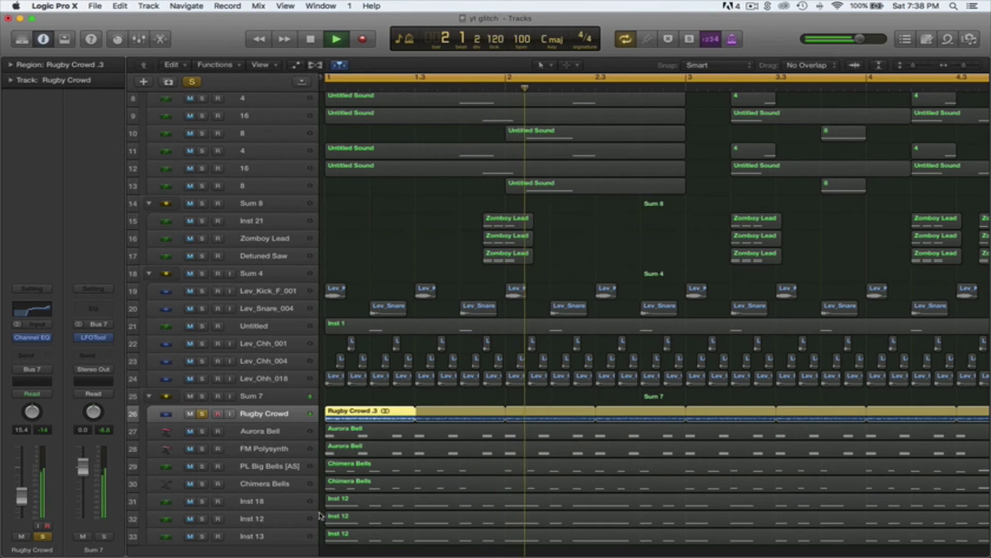
Step: Unsolo Rugby Crowd, lower it to -27.0 dB with a stereo Space Designer reverb added, and stop playback
click(43, 536)
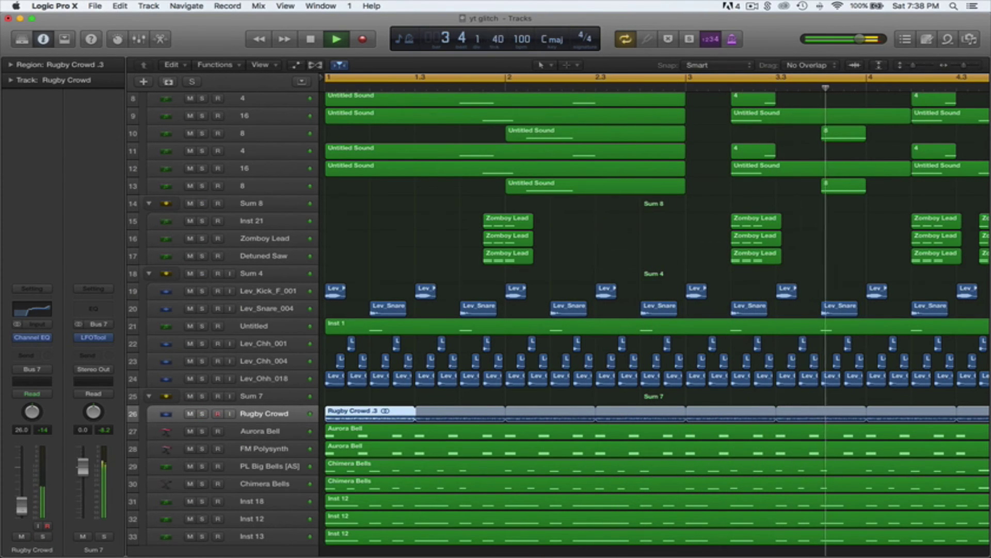
click(44, 350)
mouse_move(51, 475)
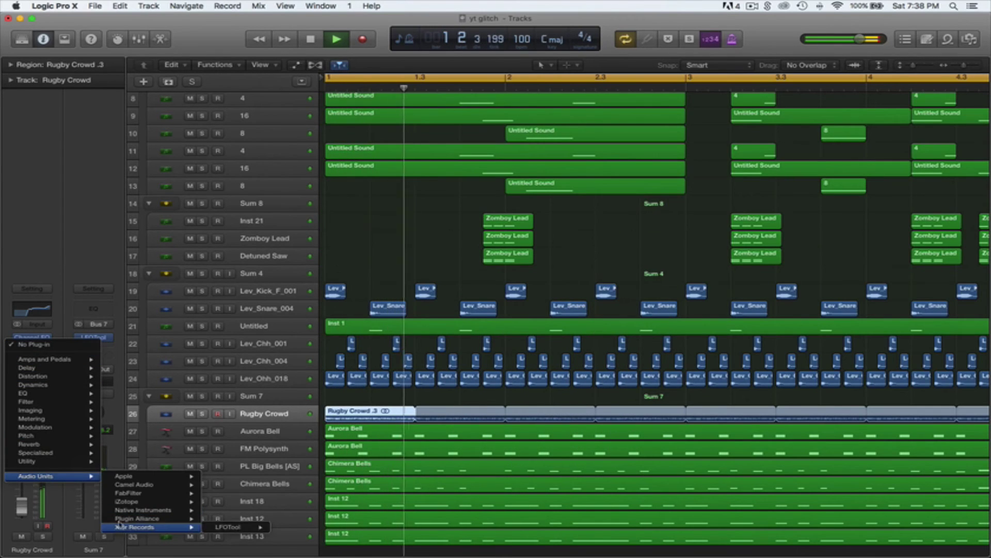
mouse_move(62, 444)
mouse_move(171, 471)
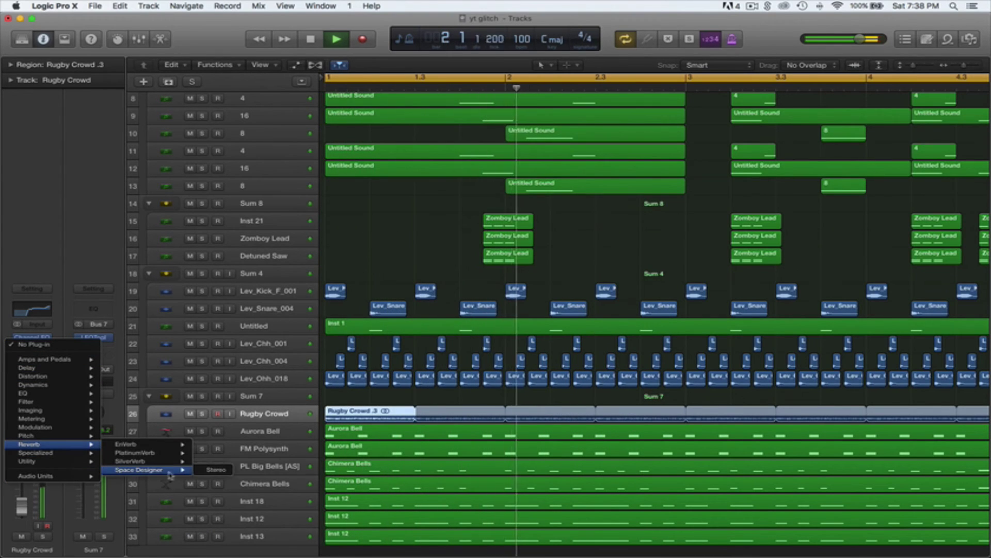
click(213, 471)
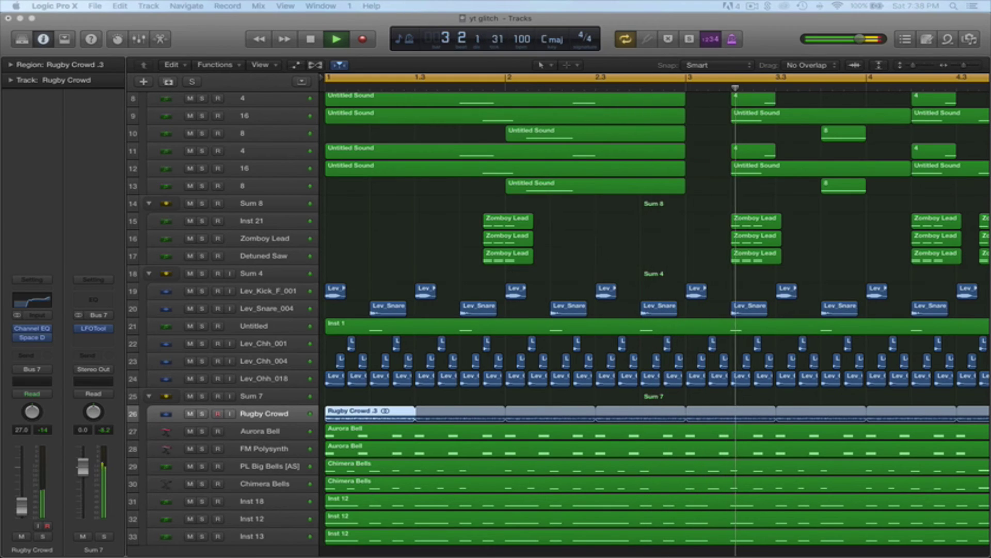
click(43, 164)
key(space)
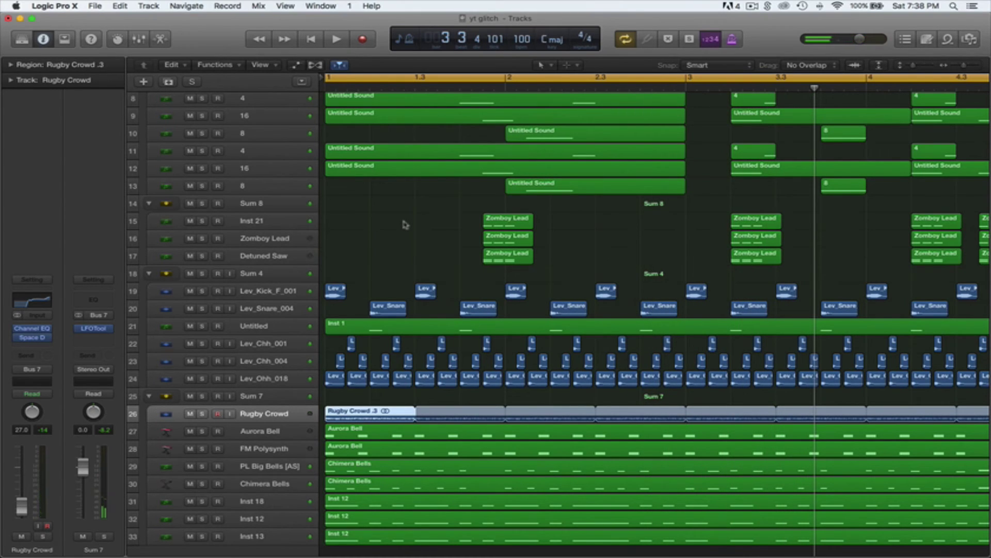
click(750, 7)
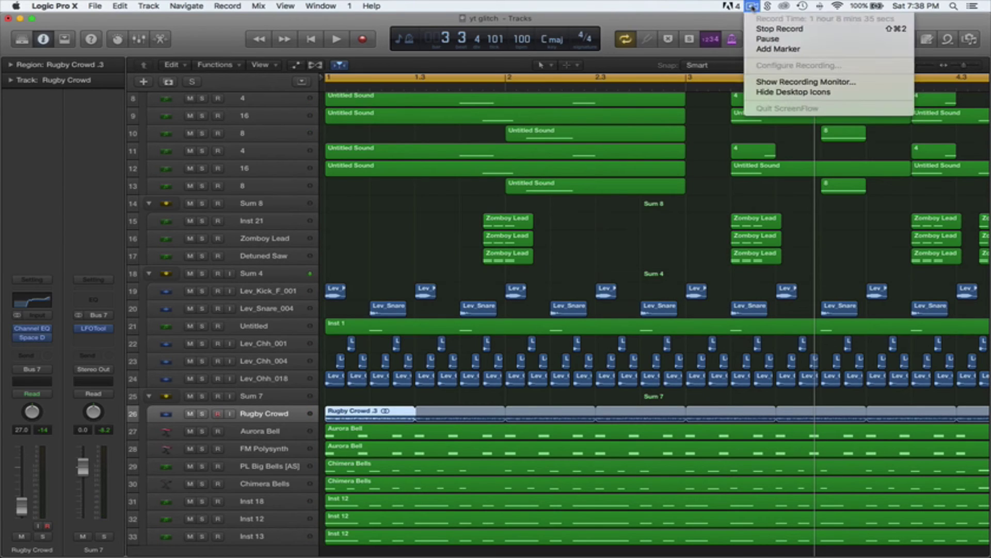
click(728, 7)
click(716, 24)
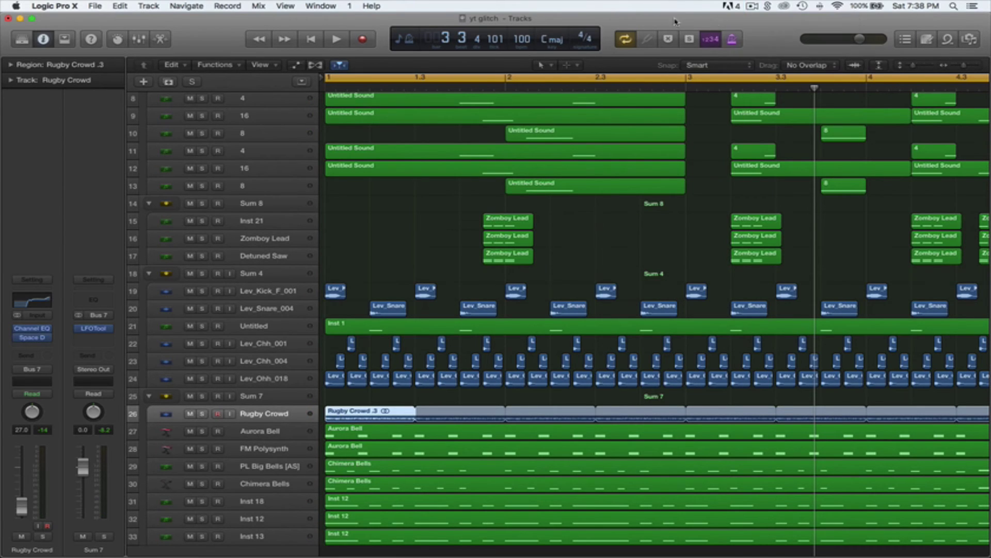
Step: Import Lev_Crash_01 at bar 1 on a new track at the top of Sum 4 and lower its volume to -15.4 dB
drag(923, 69, 961, 68)
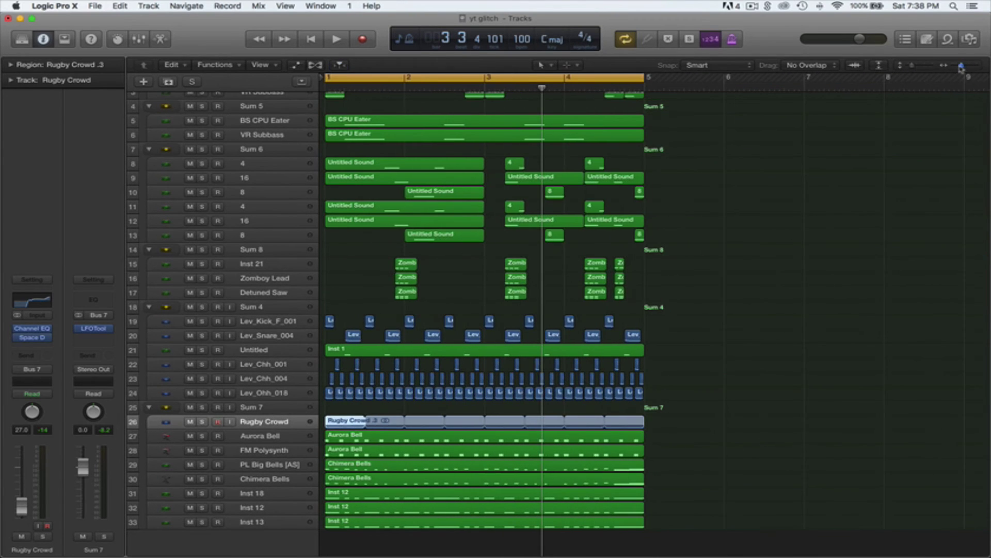
click(810, 256)
scroll(810, 256, up, 3)
scroll(810, 256, down, 2)
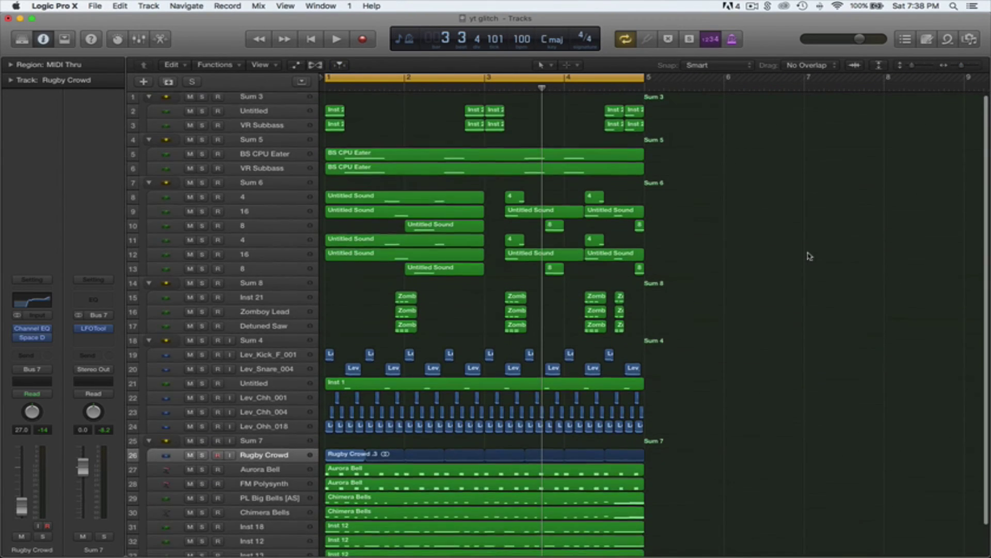
scroll(810, 256, up, 1)
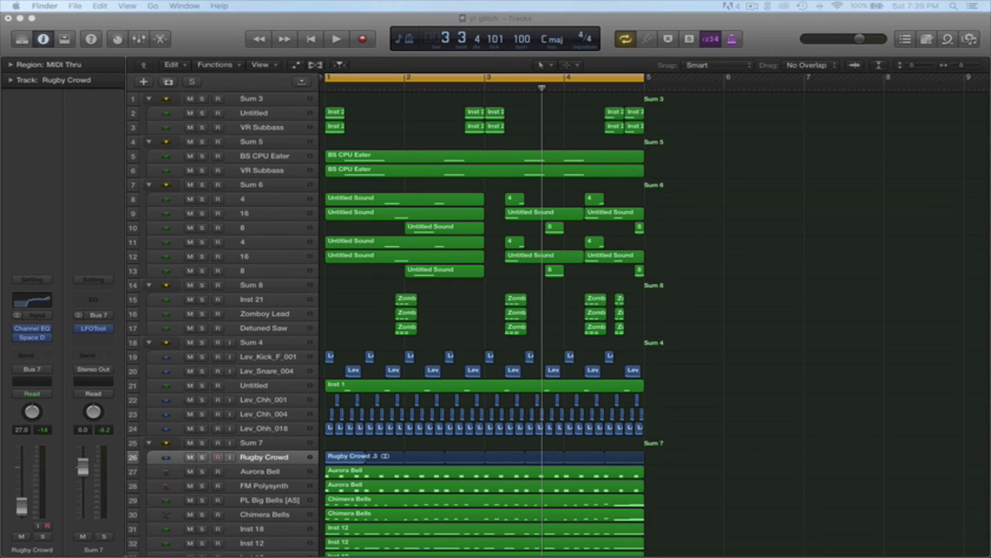
drag(1, 83, 250, 548)
drag(252, 512, 249, 321)
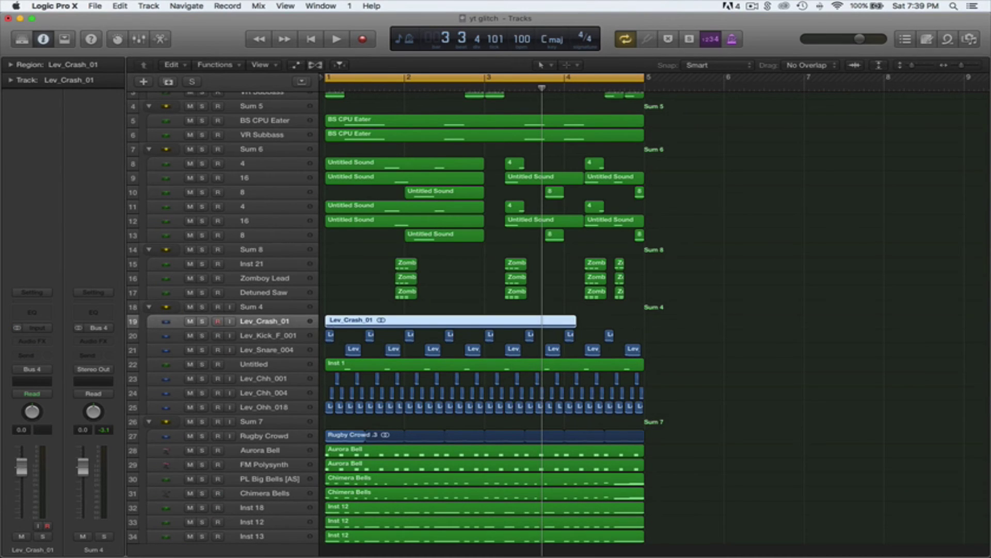
drag(22, 468, 22, 497)
Step: Add Lev_Crash_04 at bar 1 on a track below Lev_Crash_01 in Sum 4 and set its volume to -6.6 dB
drag(273, 189, 278, 312)
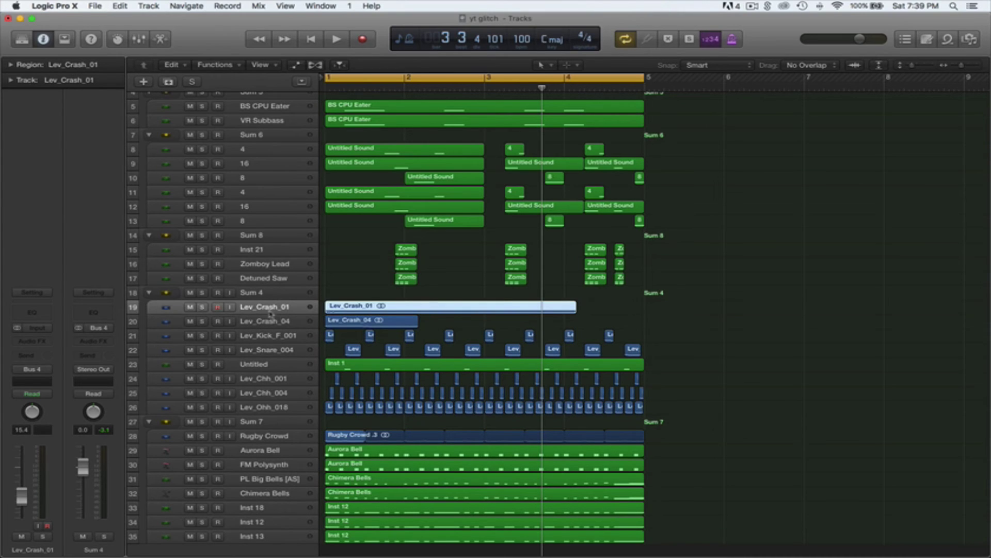
click(272, 321)
drag(19, 470, 22, 493)
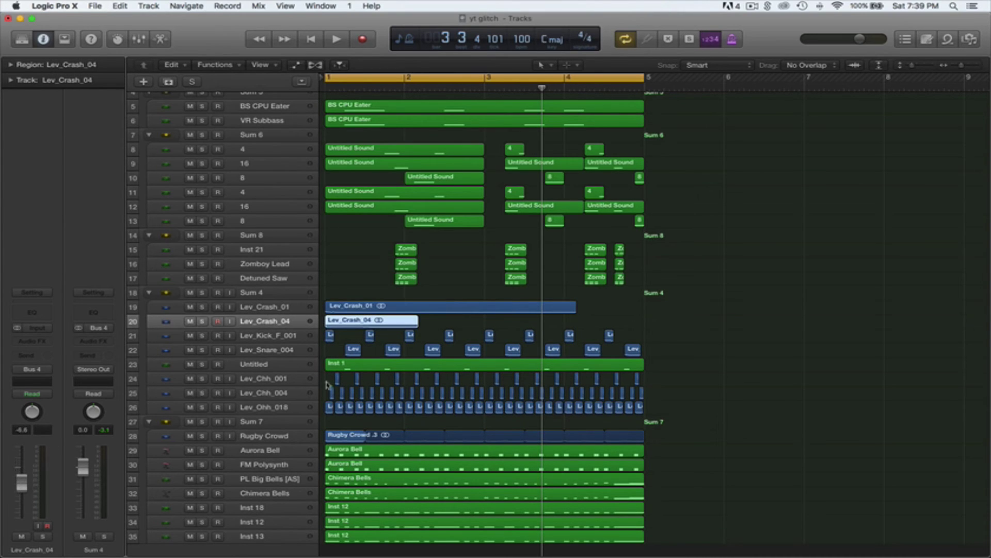
Step: Insert a stereo Xfer Records LFOTool on the Lev_Crash_01 track
click(275, 306)
click(51, 342)
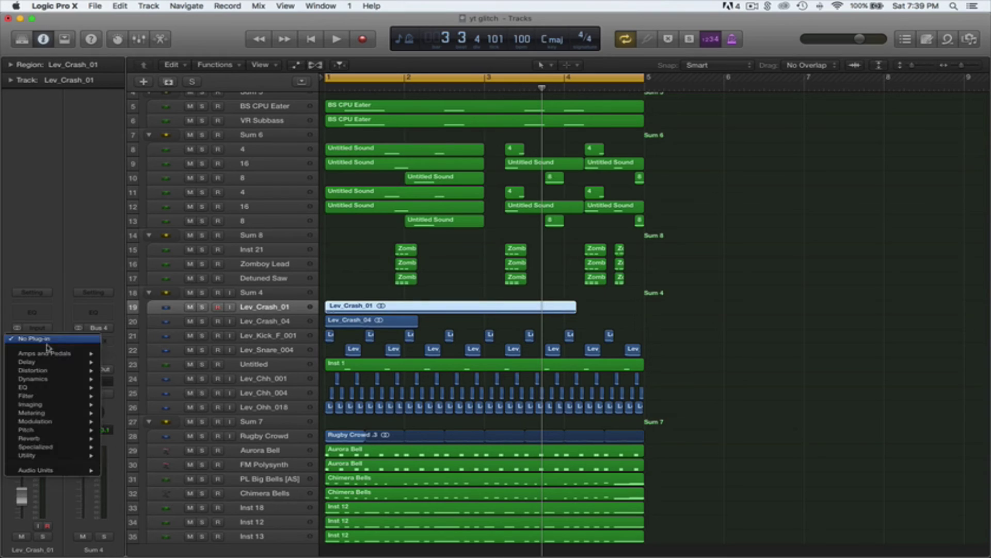
mouse_move(52, 471)
mouse_move(156, 518)
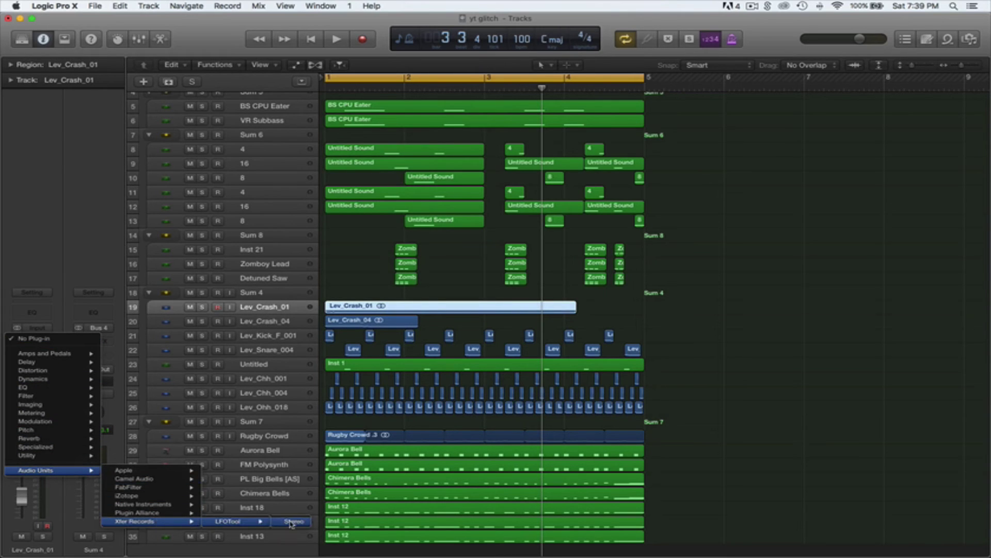
click(287, 523)
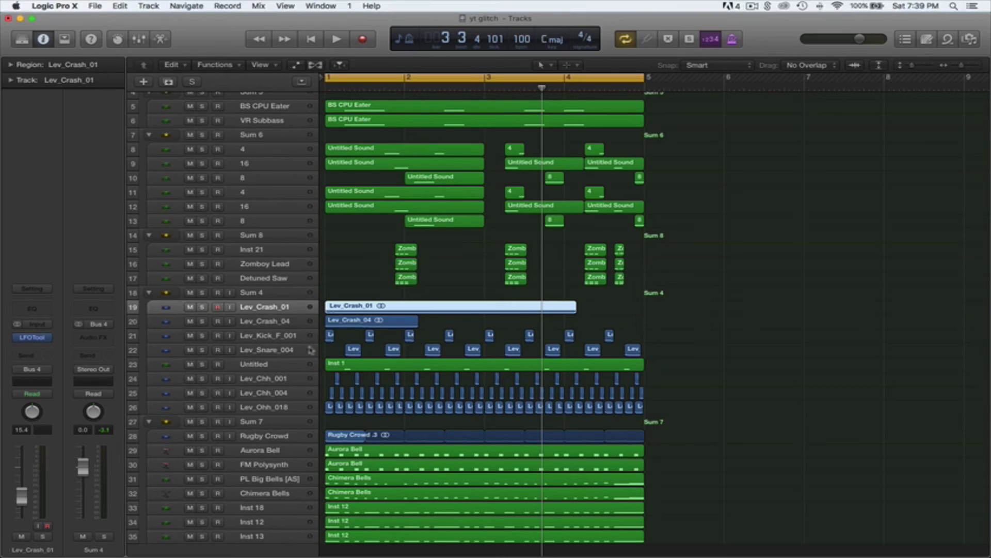
Step: Add a stereo Xfer Records LFOTool to the Lev_Crash_04 track
click(277, 322)
click(32, 341)
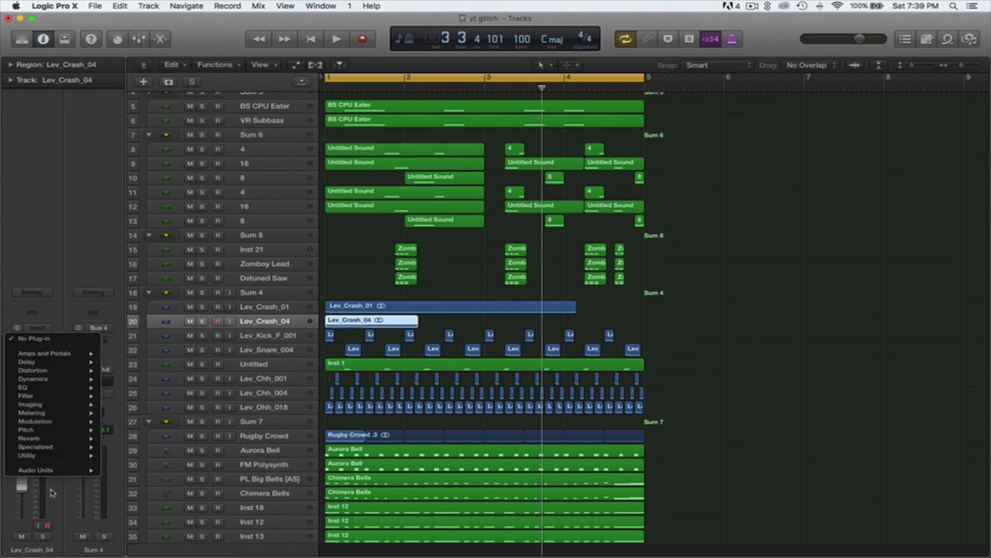
mouse_move(51, 471)
mouse_move(165, 522)
mouse_move(252, 520)
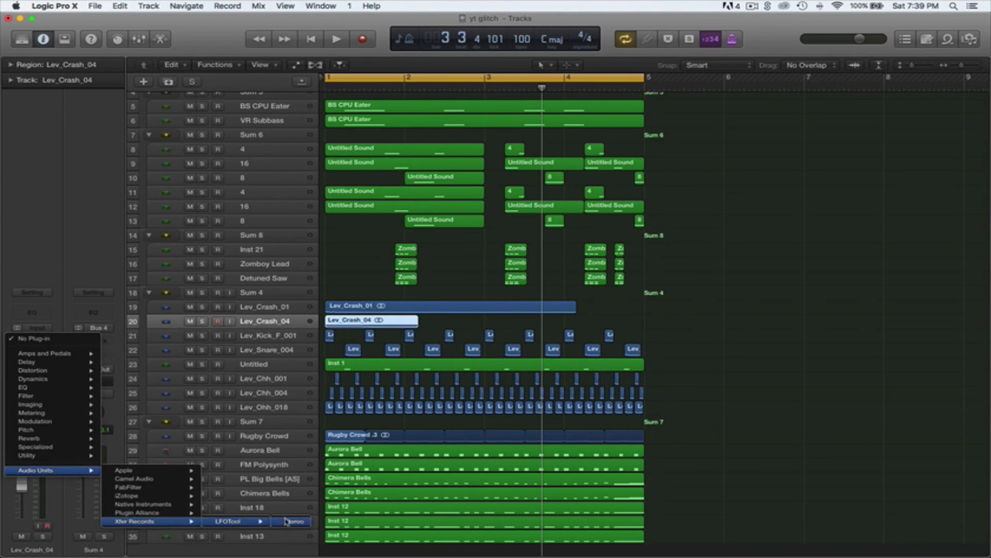
click(285, 521)
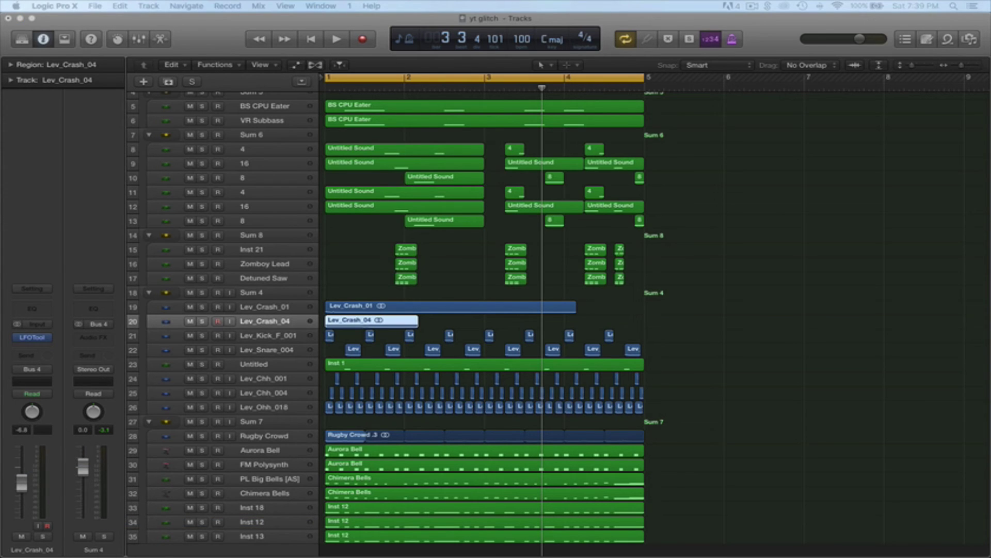
Step: Solo both crash tracks during playback and lower Lev_Crash_01 to -23.5 dB
key(space)
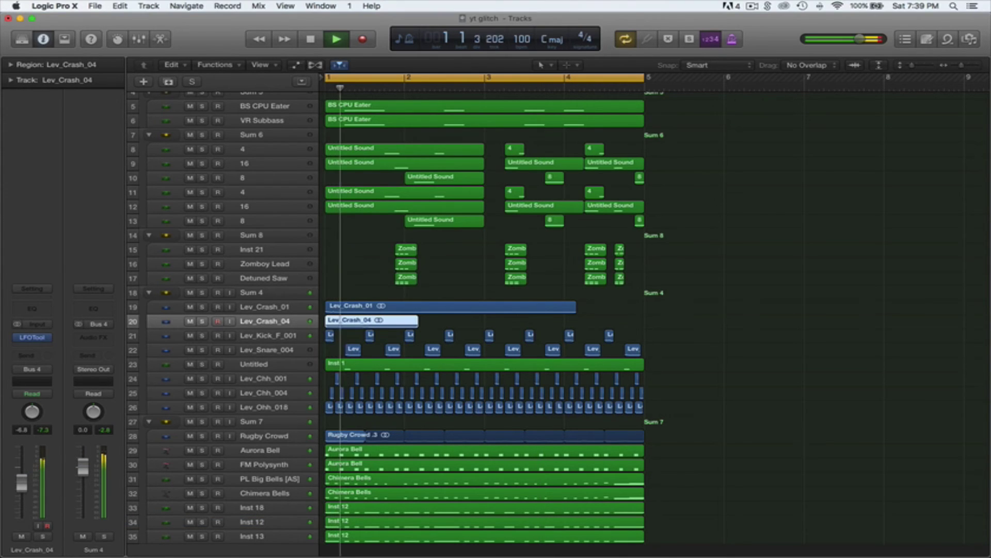
click(203, 321)
click(202, 307)
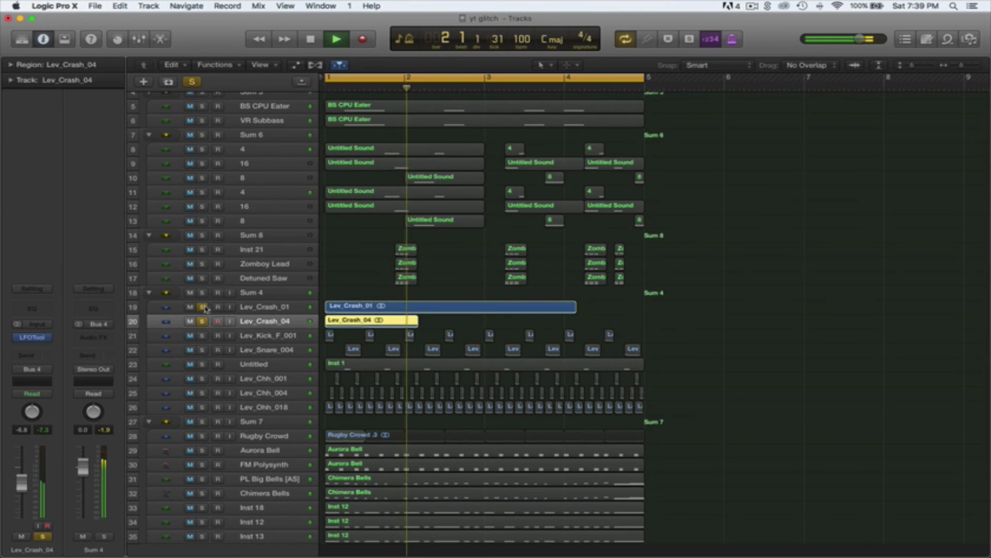
click(258, 307)
key(space)
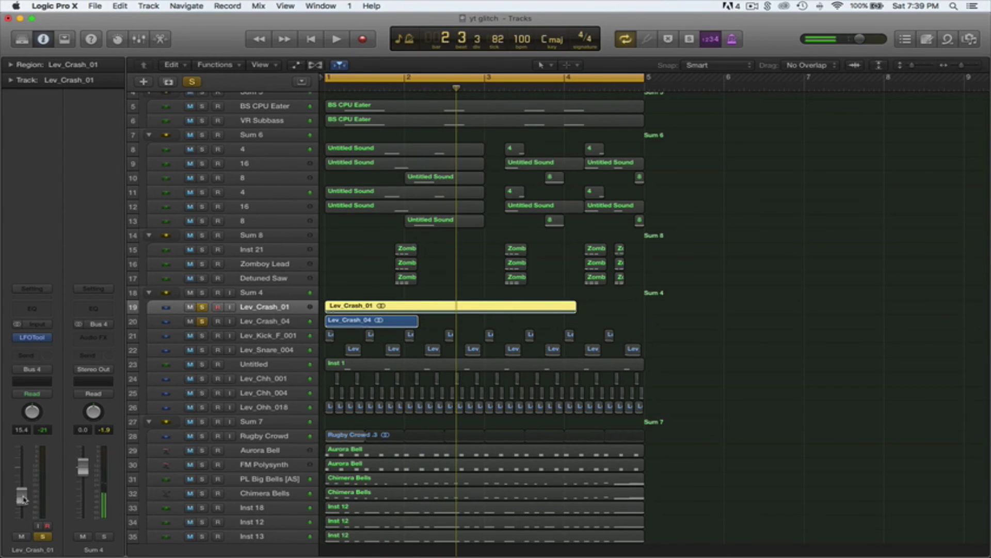
key(space)
drag(23, 498, 22, 507)
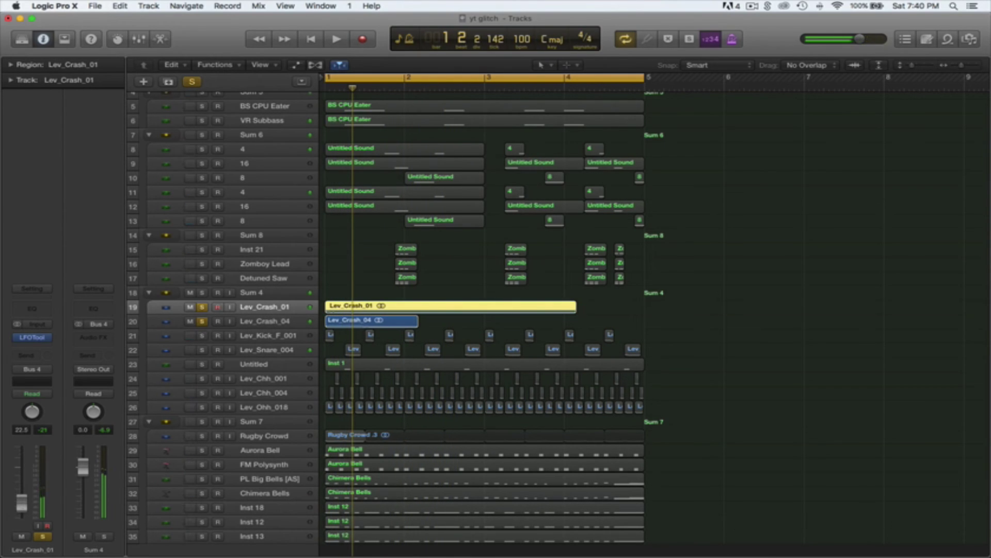
key(space)
key(space)
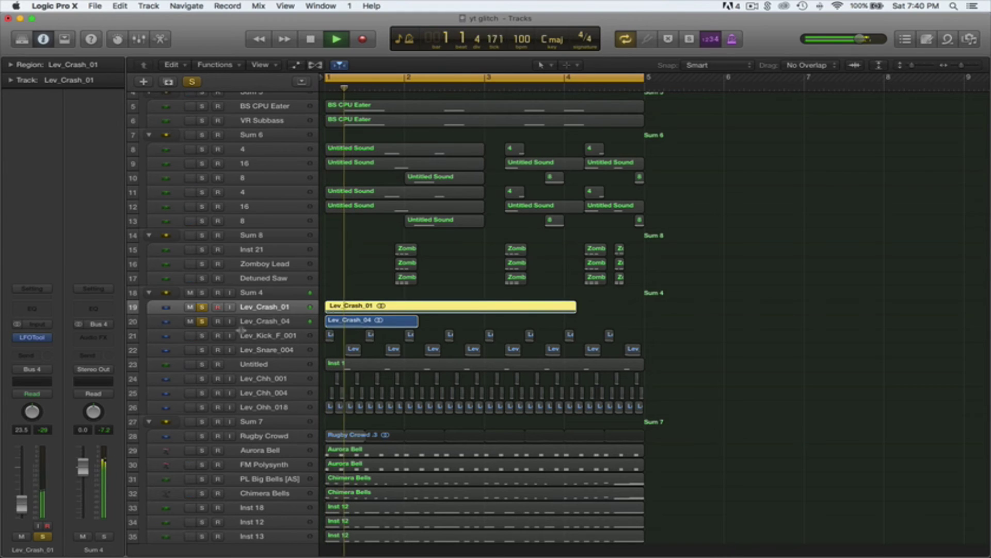
Step: Audition Lev_Crash_04 alone in solo and lower its volume to -25.5 dB
click(203, 322)
click(260, 321)
key(space)
key(space)
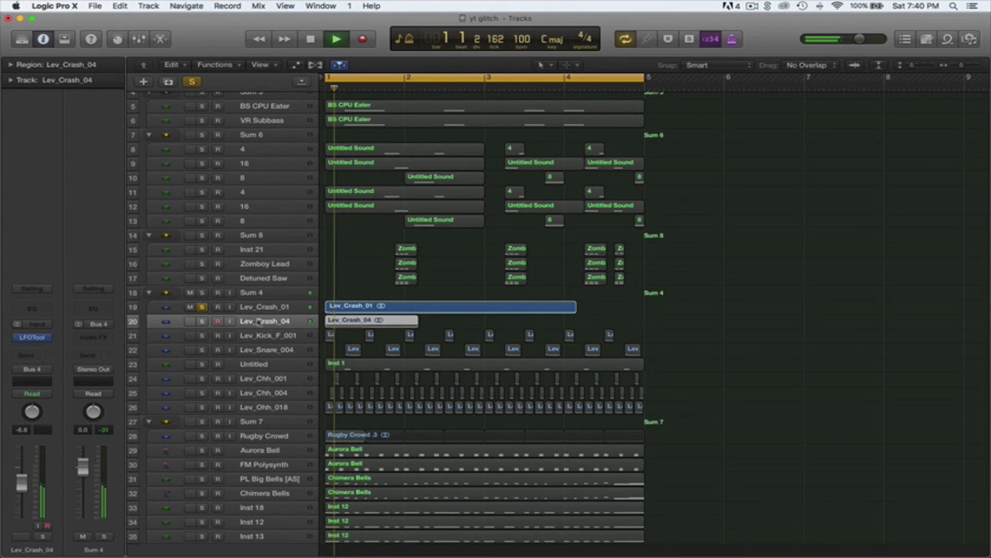
key(space)
click(203, 321)
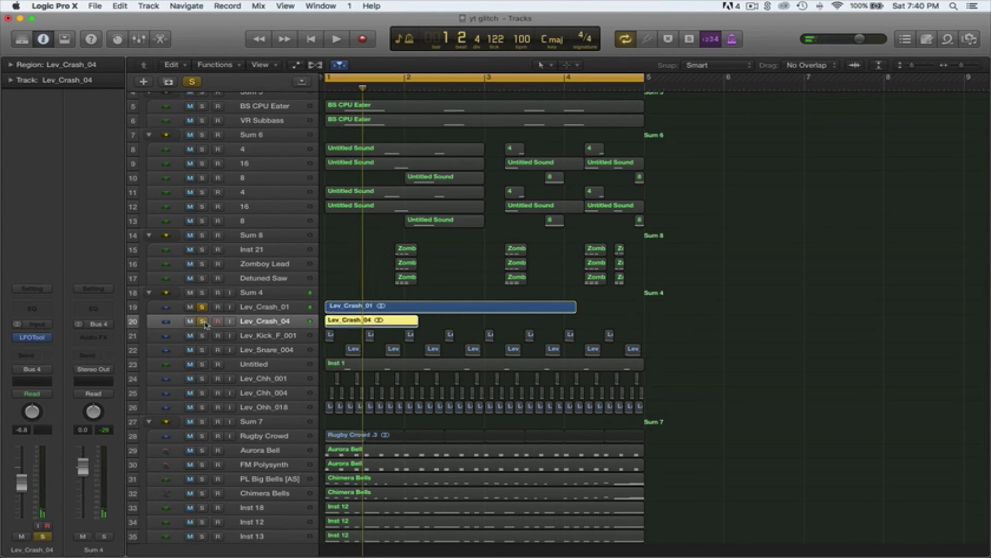
click(202, 306)
key(space)
drag(22, 483, 24, 509)
key(space)
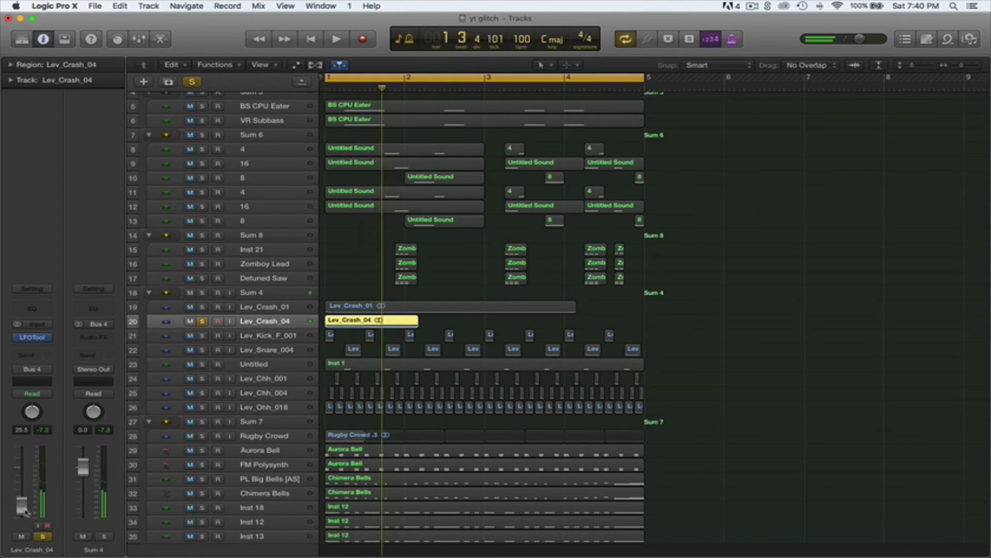
key(space)
Step: Play both crashes together, raise Lev_Crash_01 to -11.4 dB and clear all solos
click(203, 307)
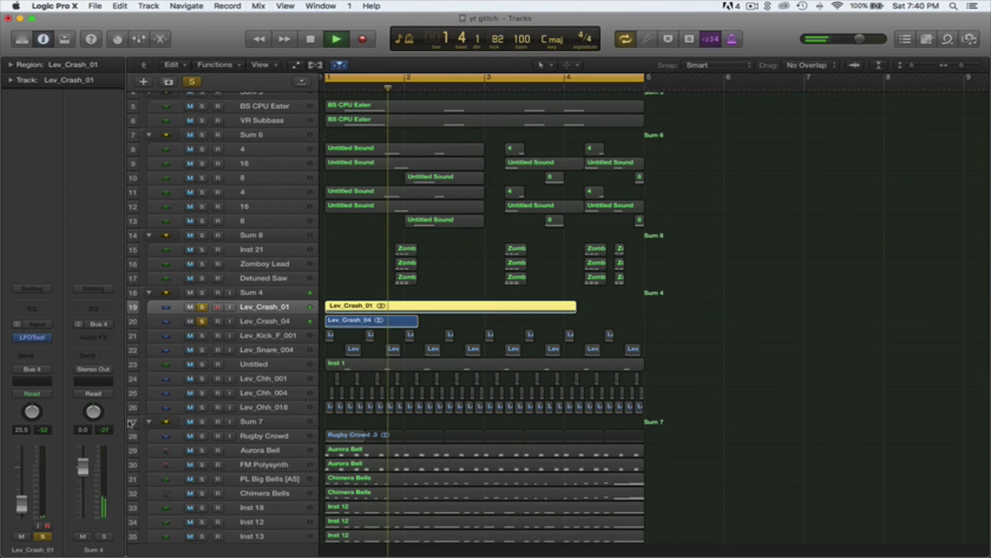
key(space)
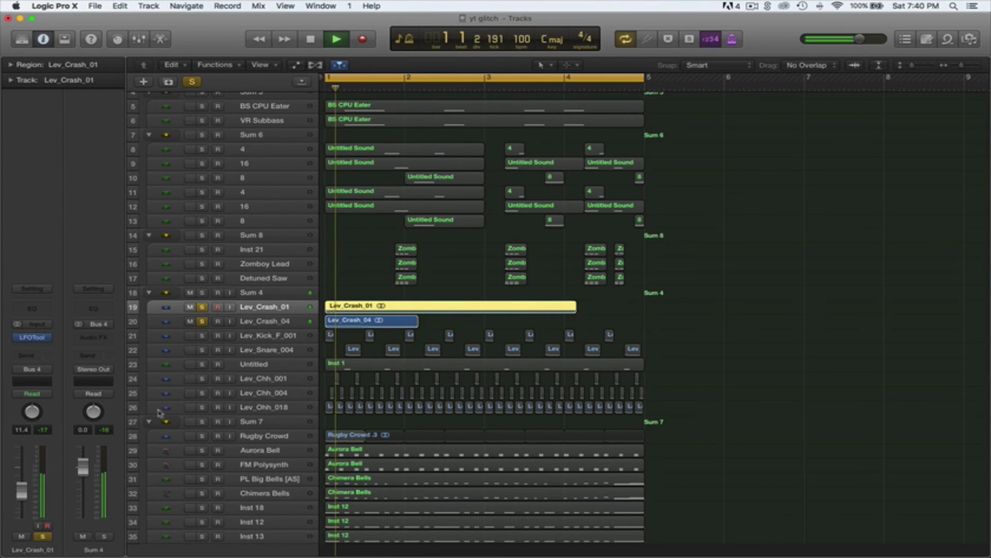
alt+click(203, 308)
click(203, 308)
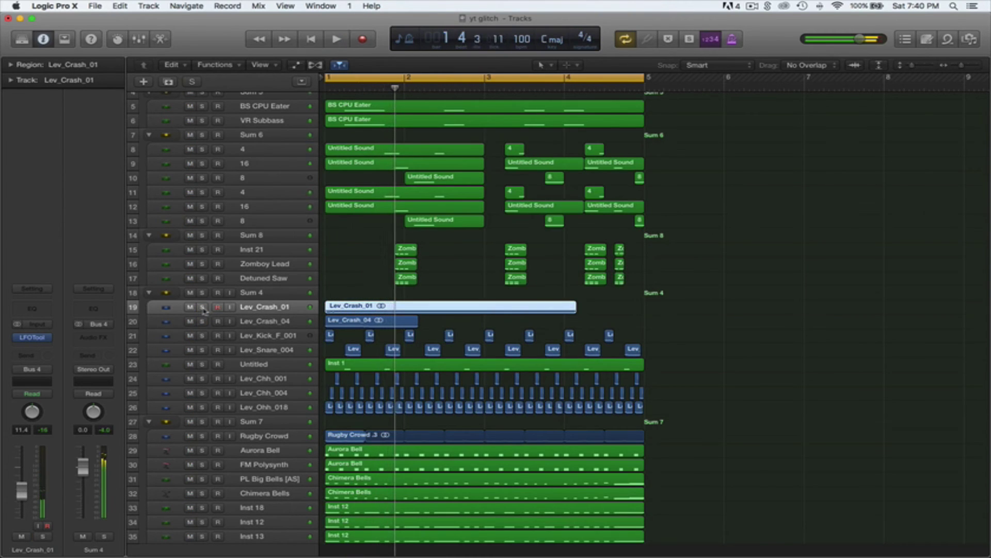
key(Return)
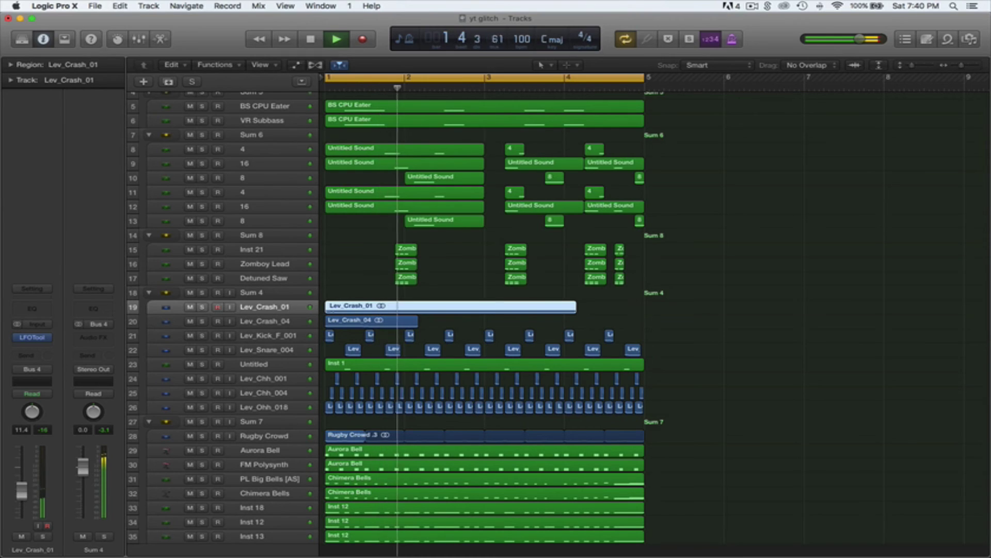
Step: Import Lev_Ride_04 at bar 1 on a new track above Lev_Chh_001 in Sum 4 and audition it
key(space)
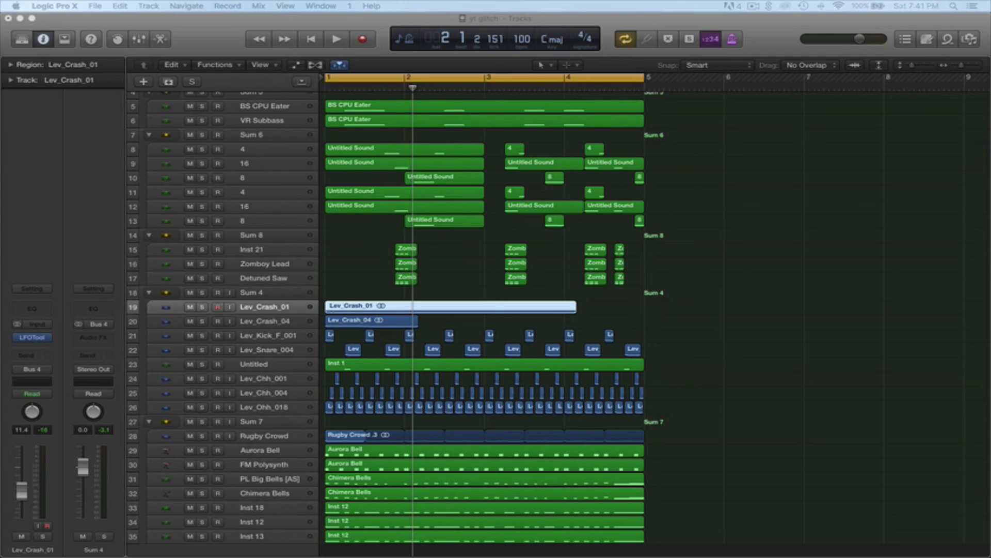
drag(1, 111, 293, 540)
drag(282, 539, 293, 359)
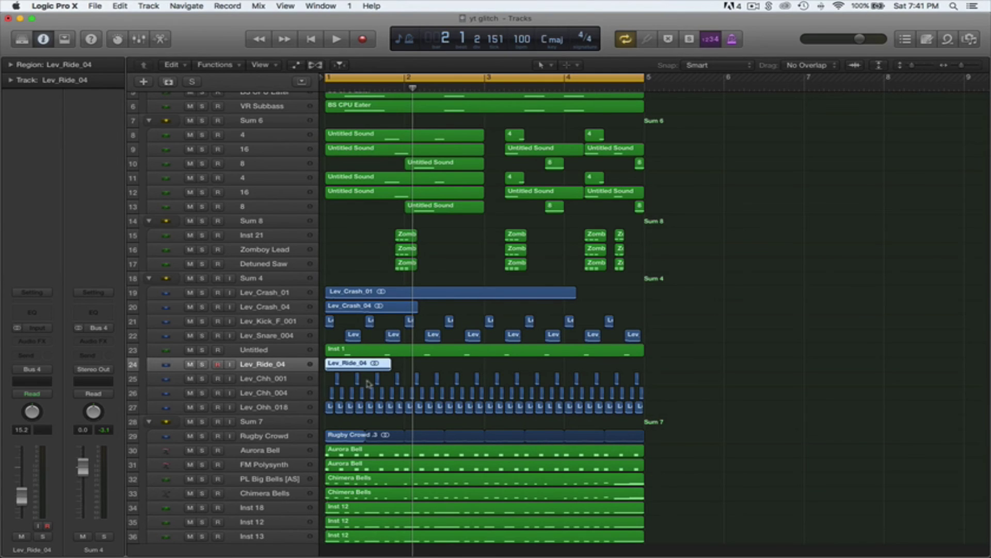
key(space)
key(space)
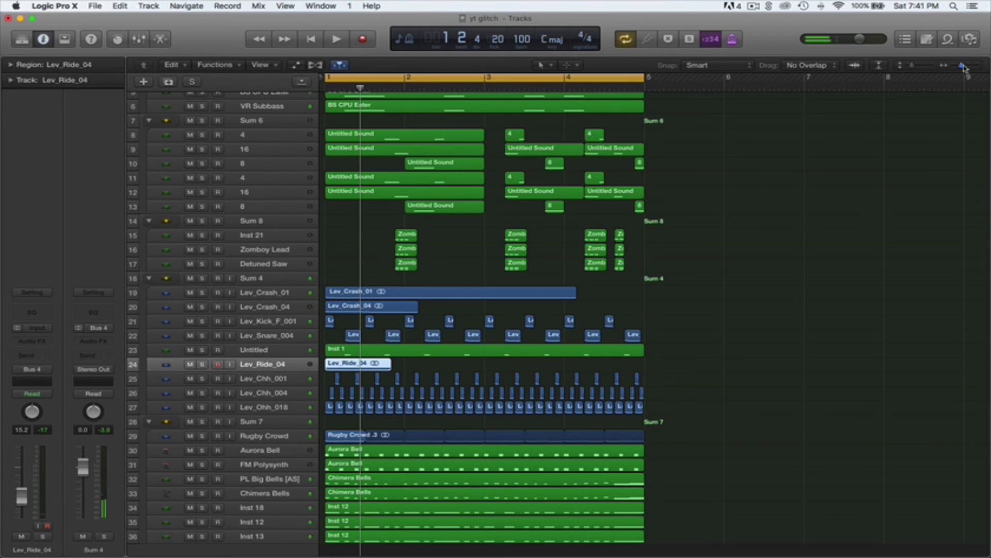
Step: Copy the Lev_Ride_04 region to bar 2 beat 4 and bar 3, matching the Inst 2 regions in Sum 3
drag(964, 68, 965, 69)
drag(904, 66, 916, 66)
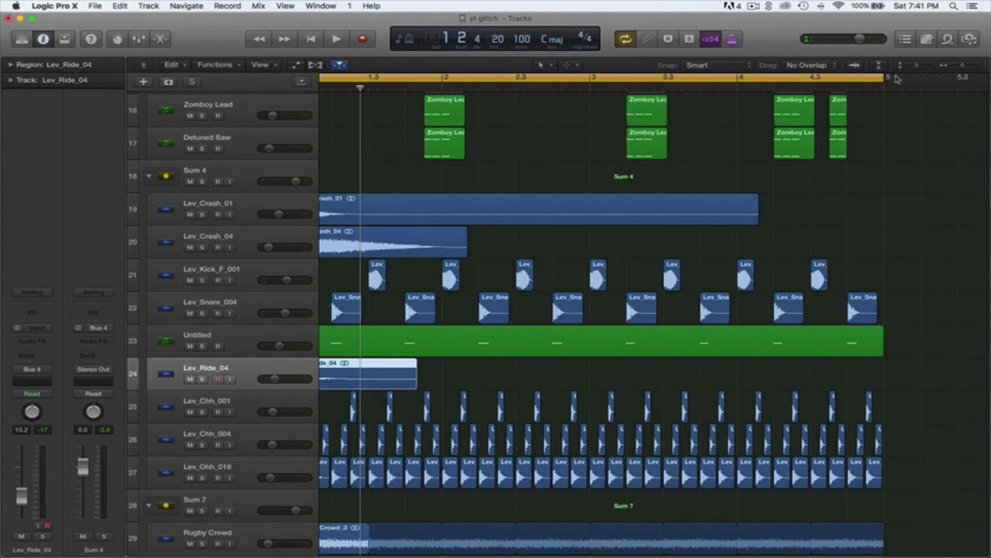
key(space)
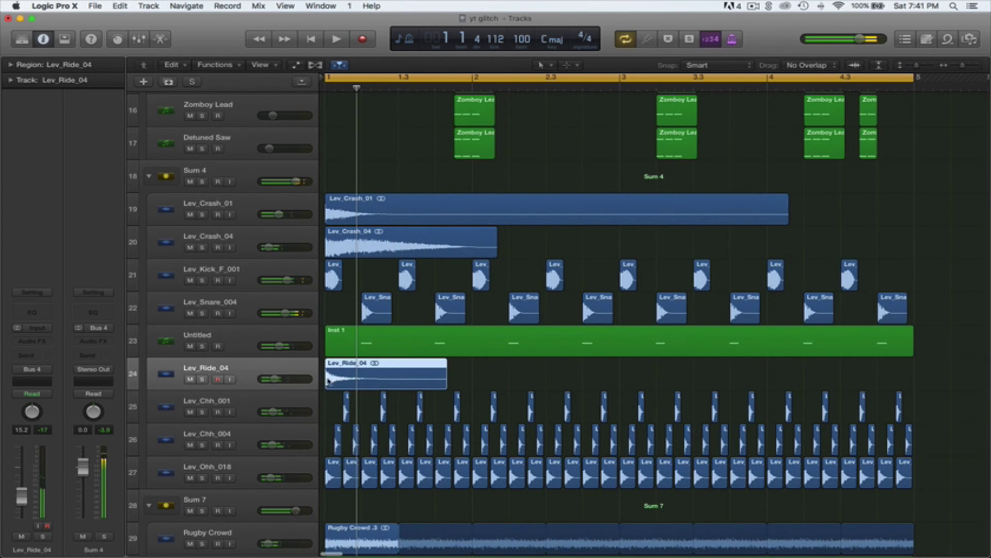
scroll(349, 380, up, 12)
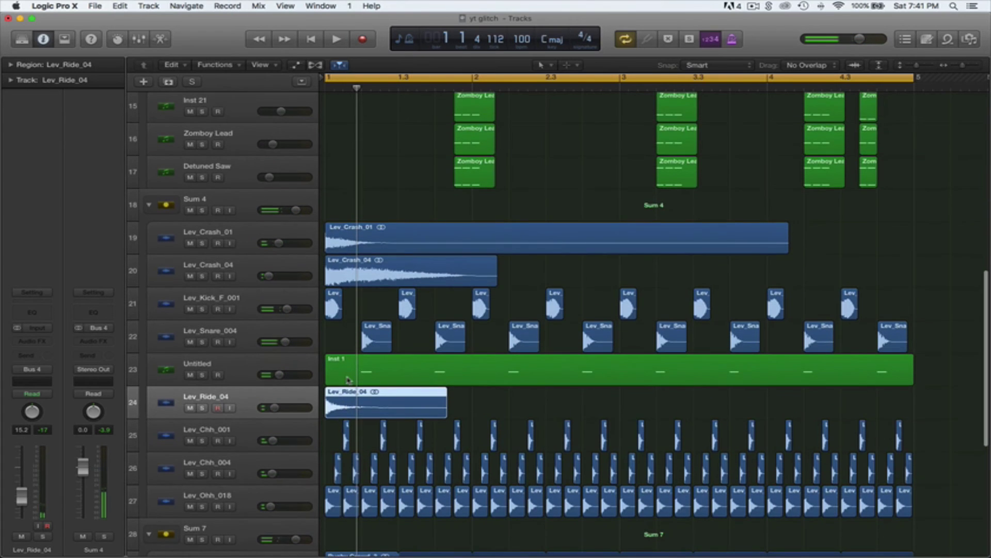
scroll(350, 388, down, 5)
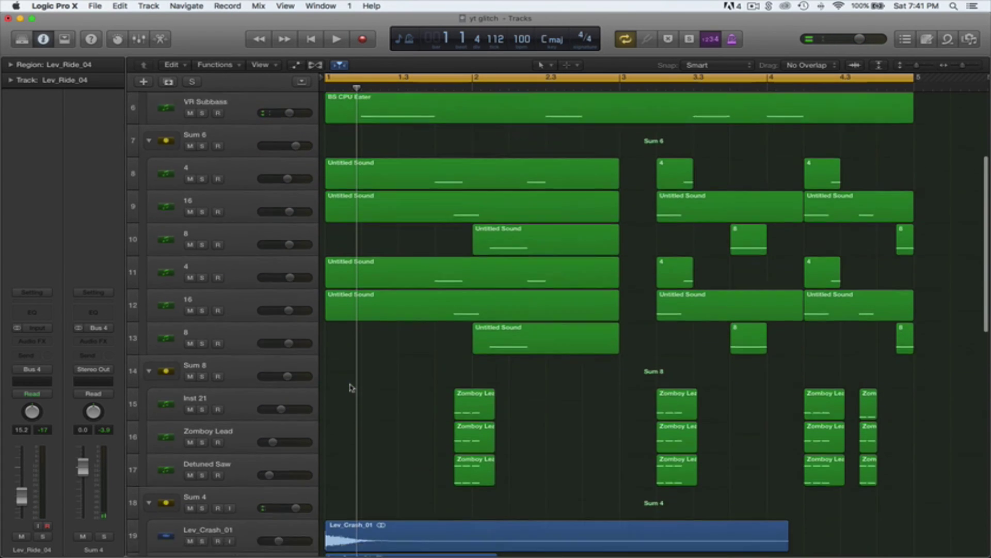
scroll(594, 150, up, 9)
click(584, 78)
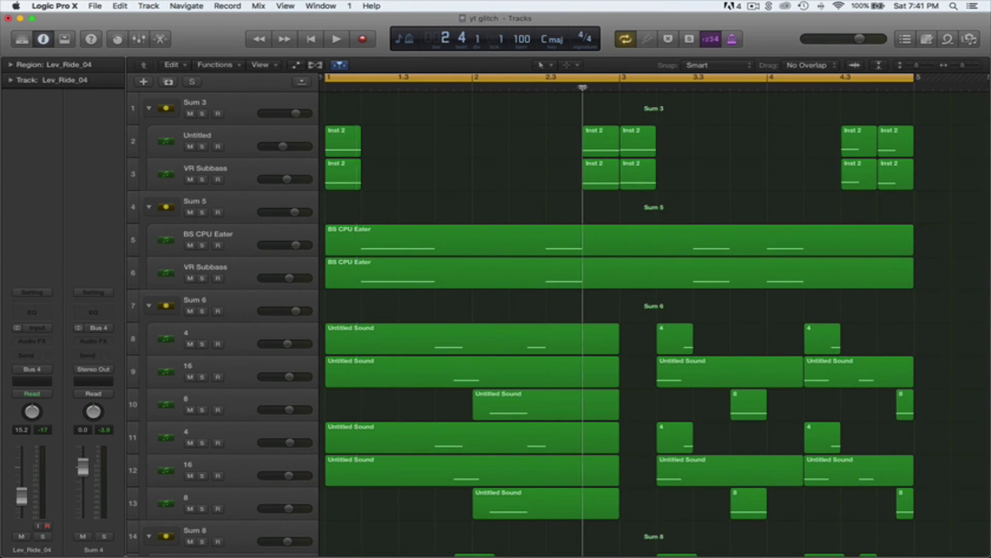
scroll(566, 250, down, 10)
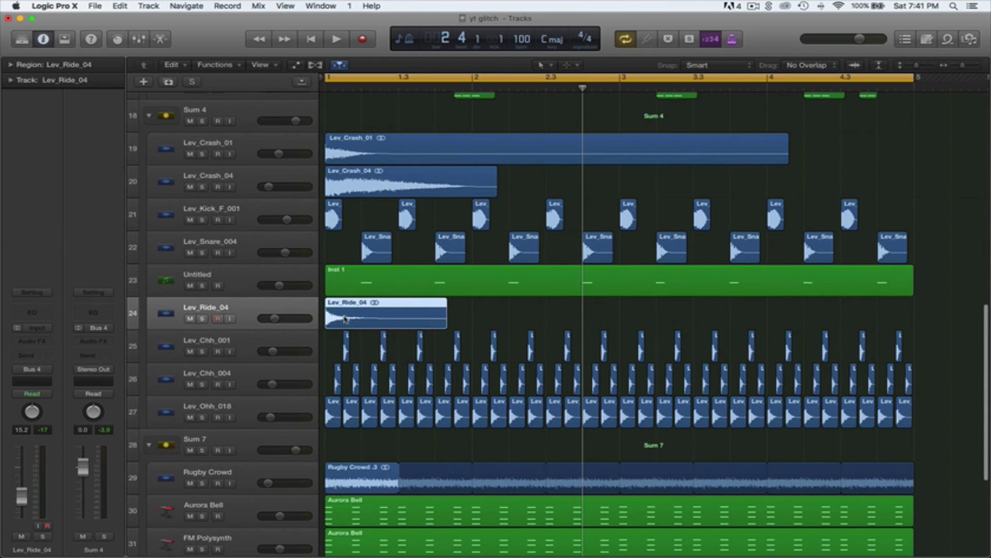
drag(360, 321, 649, 324)
Step: Duplicate the pair of Lev_Ride_04 copies to bar 4 beats 3 and 4, aligned with the last Inst 2 regions
scroll(774, 210, up, 1)
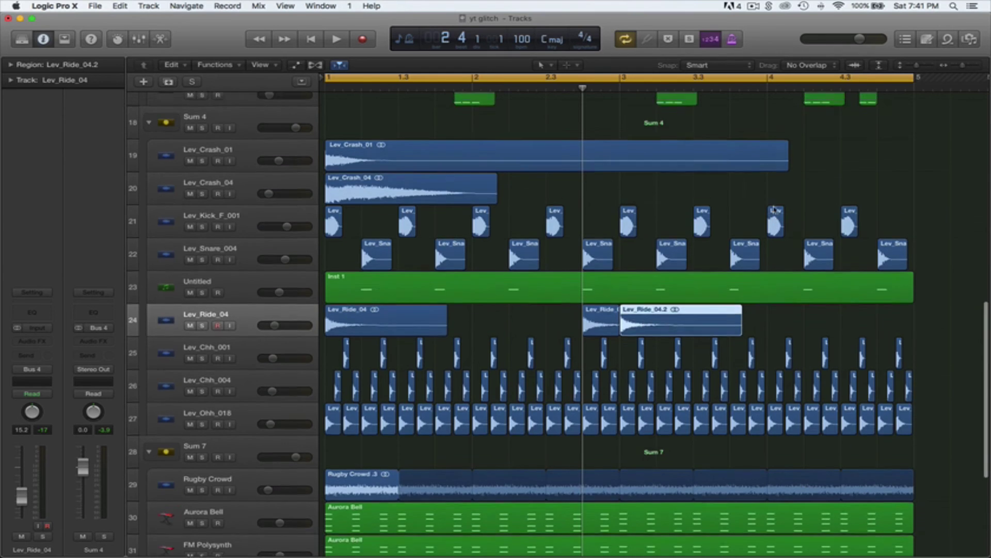
scroll(775, 210, up, 15)
click(842, 80)
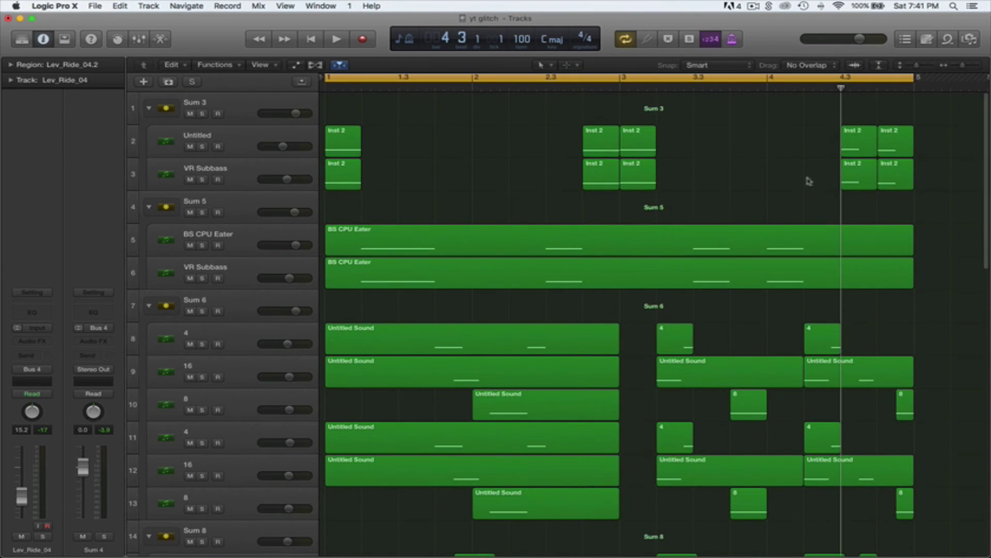
scroll(700, 338, down, 12)
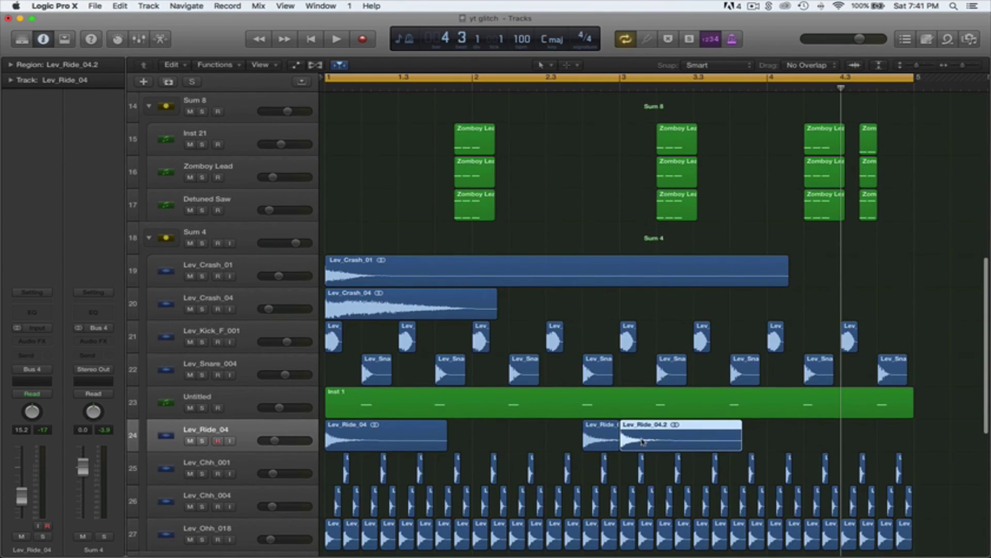
drag(653, 442, 910, 441)
Step: Solo Lev_Ride_04 during playback and insert a Channel EQ on its track
key(space)
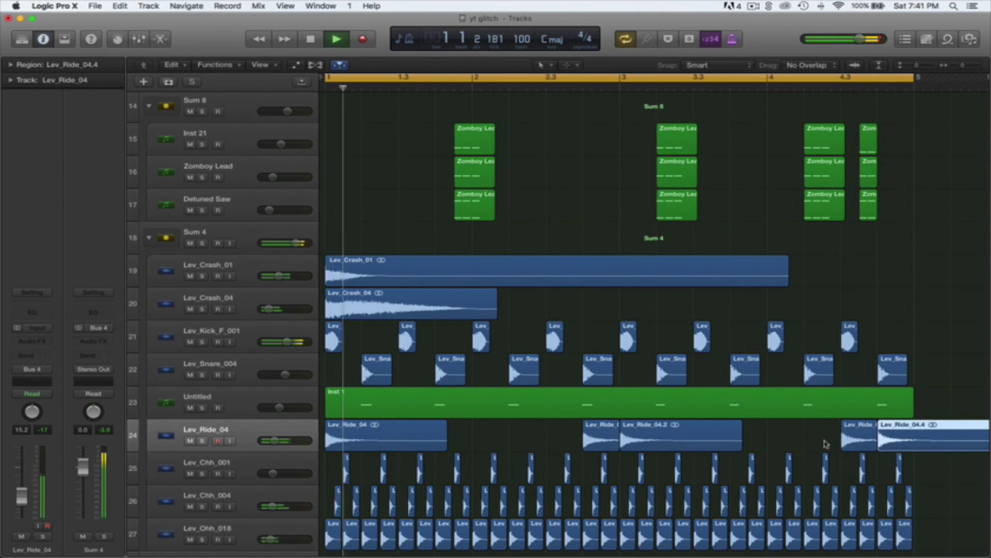
click(203, 443)
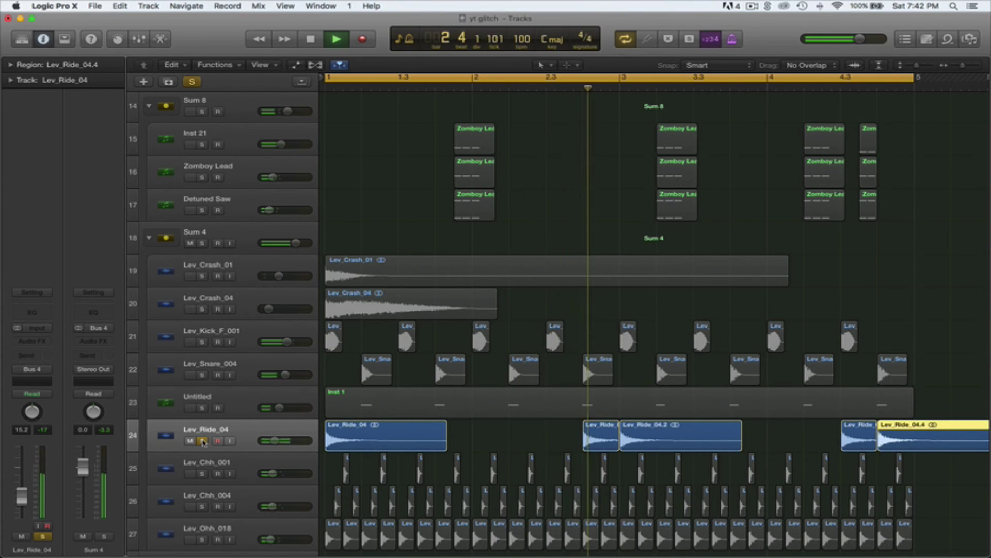
click(32, 312)
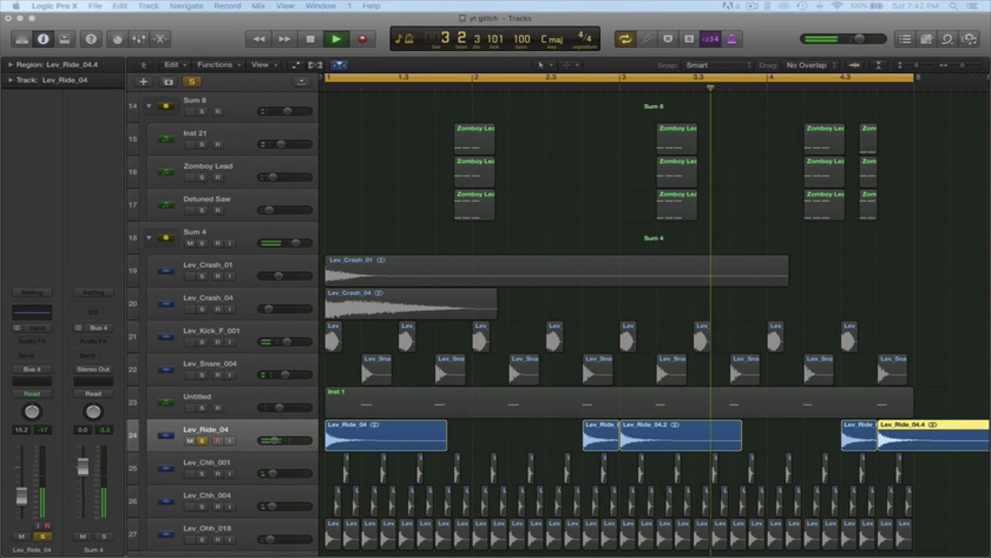
drag(622, 146, 525, 171)
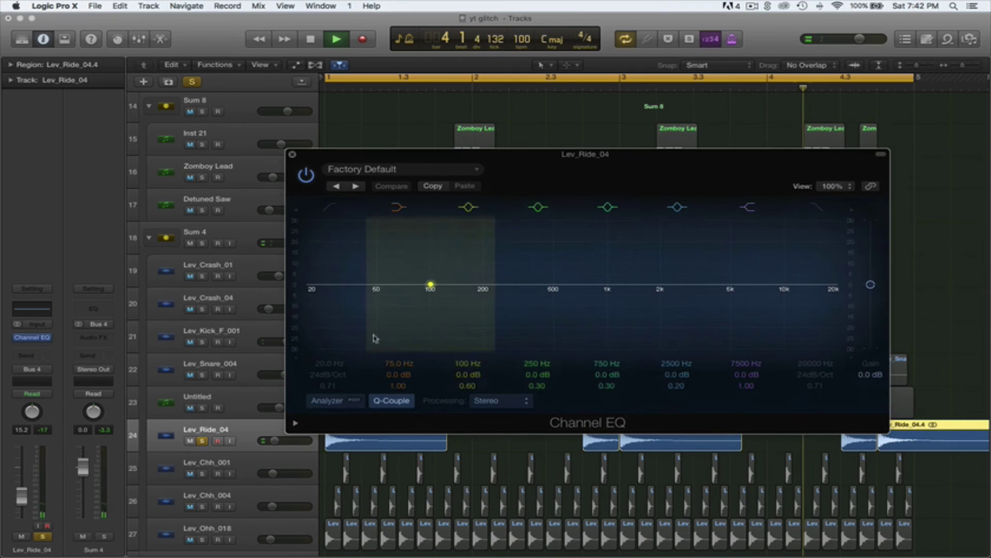
Step: Enable the ride EQ's analyzer and set -24 dB at 120 Hz, -14.5 dB at 350 Hz, -10.5 dB at 1260 Hz and +8 dB at 9700 Hz
click(327, 404)
mouse_move(405, 284)
mouse_down()
mouse_move(382, 351)
mouse_move(421, 365)
mouse_up()
drag(518, 315, 557, 337)
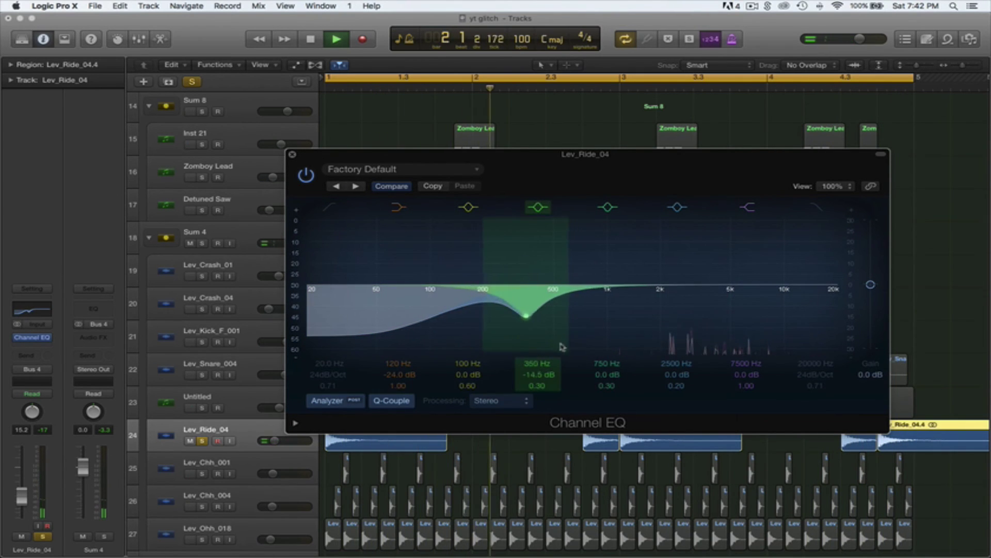
drag(783, 305, 800, 290)
drag(681, 303, 629, 326)
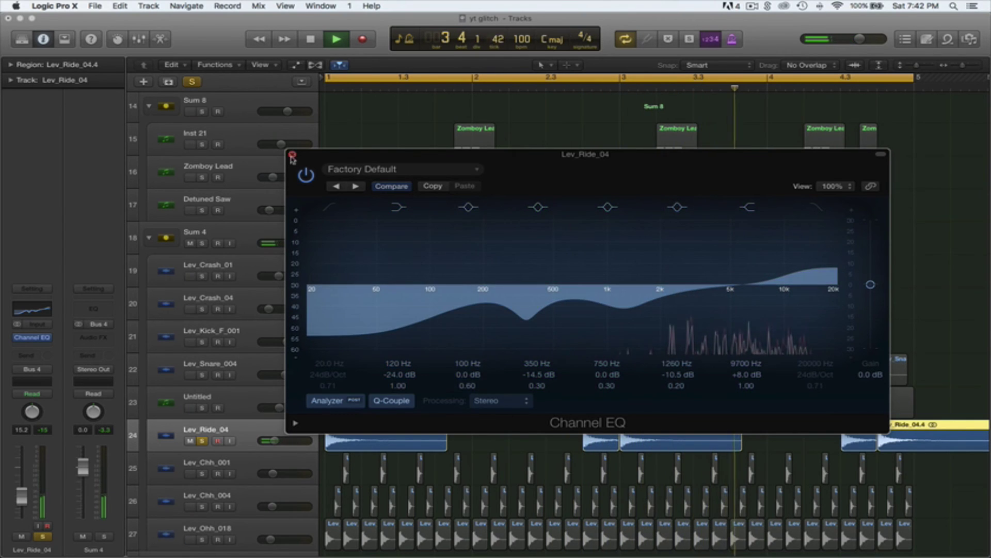
Step: Close the EQ, insert a stereo Space Designer reverb after it on the Lev_Ride_04 track, and unsolo the track
click(30, 338)
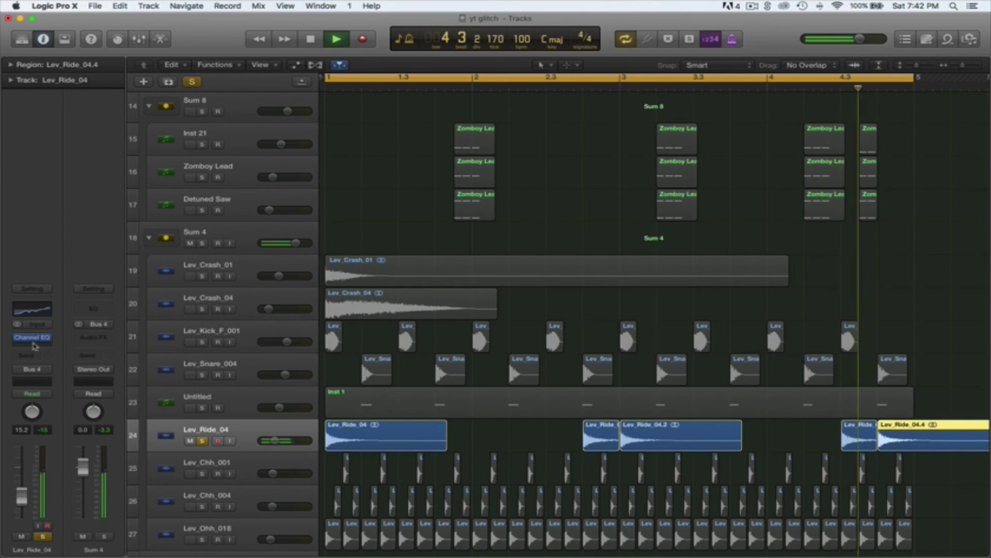
click(30, 341)
mouse_move(30, 451)
mouse_move(165, 470)
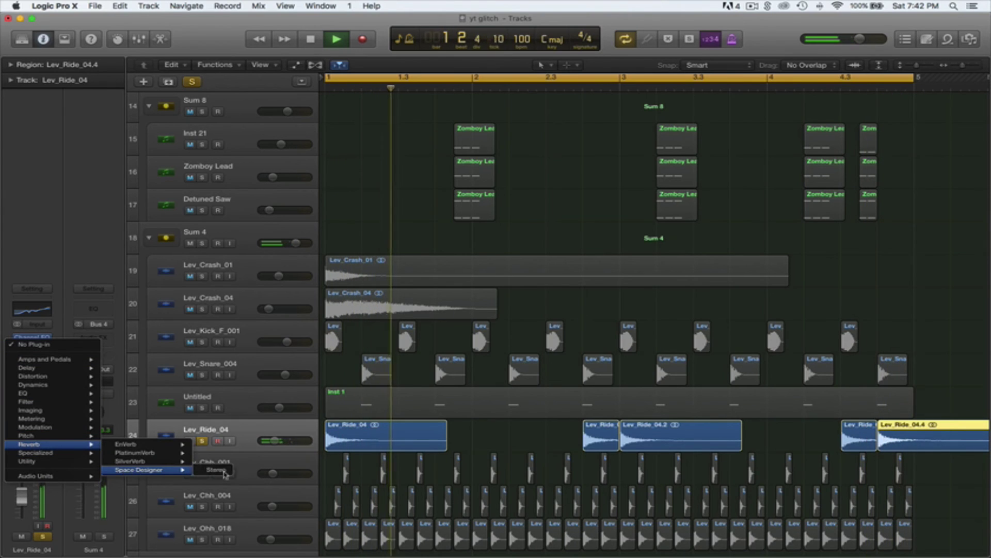
click(231, 471)
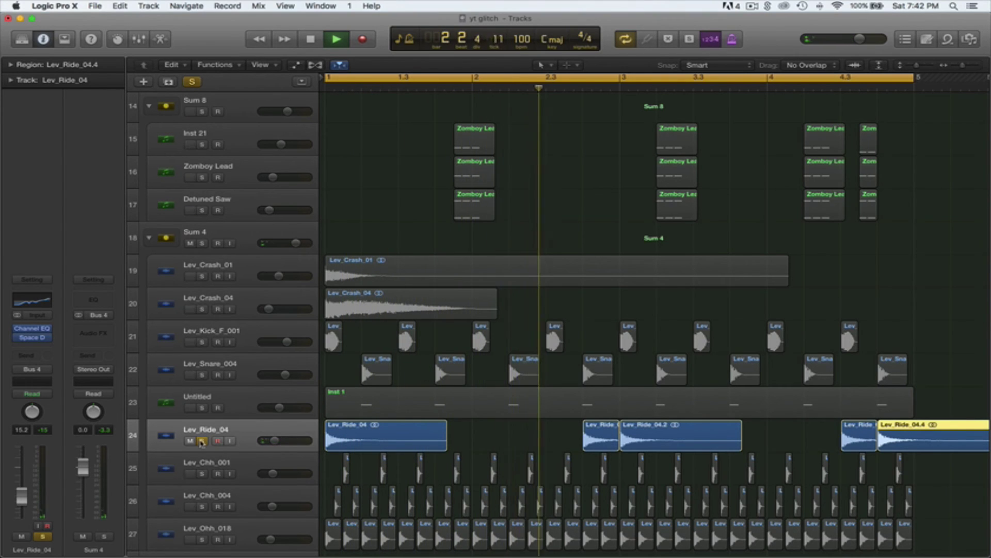
key(s)
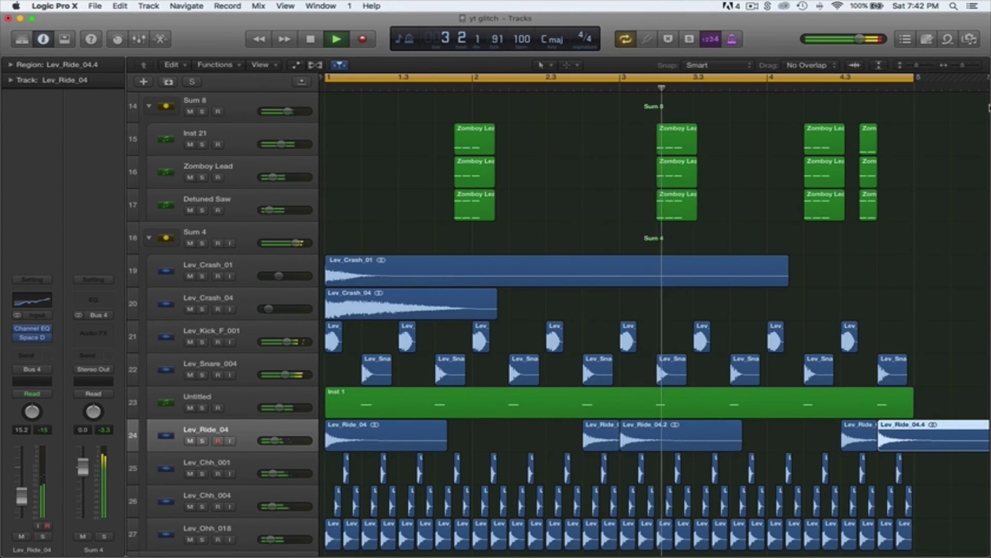
Step: Trim the end of the last Lev_Ride_04 region so that it stops at bar 5 with the loop
drag(964, 65, 913, 66)
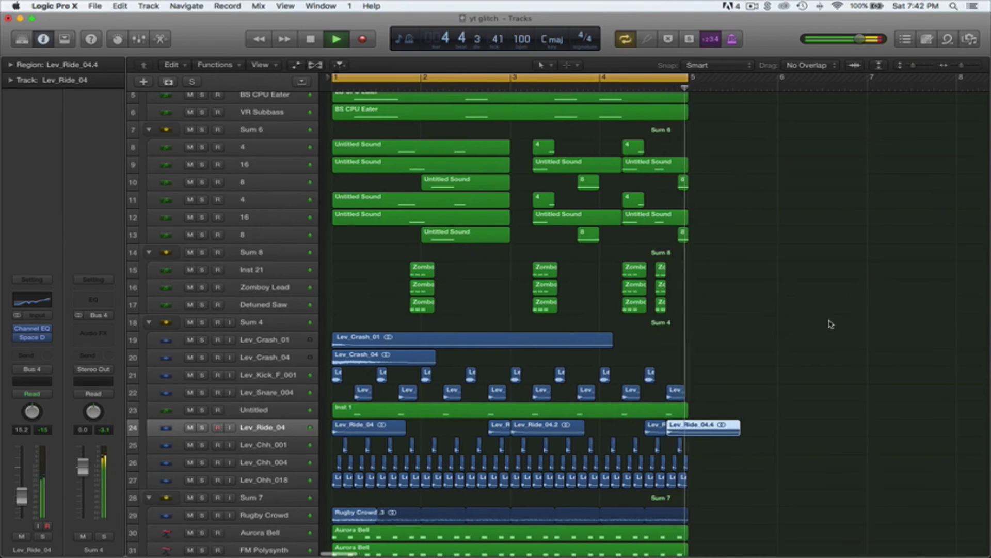
drag(728, 433, 680, 436)
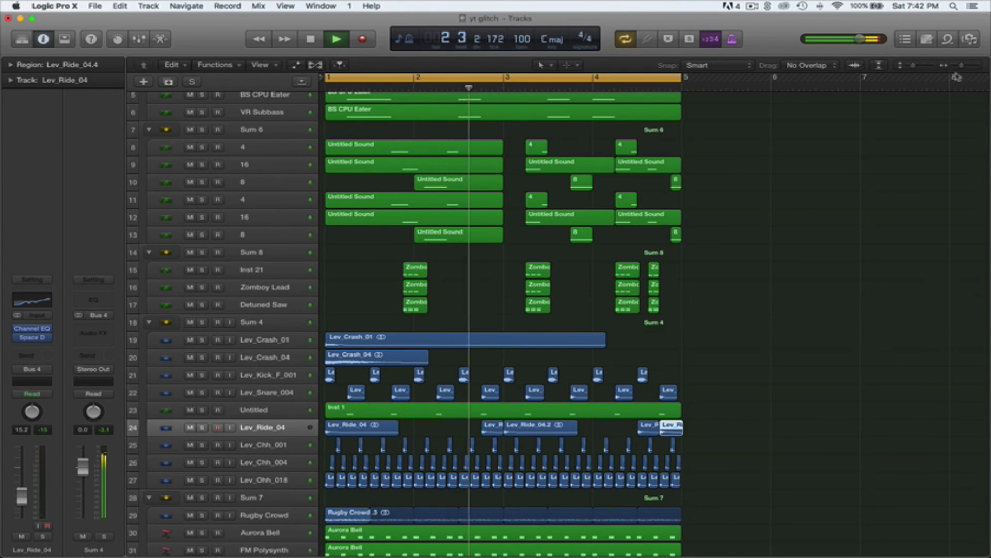
drag(962, 66, 963, 67)
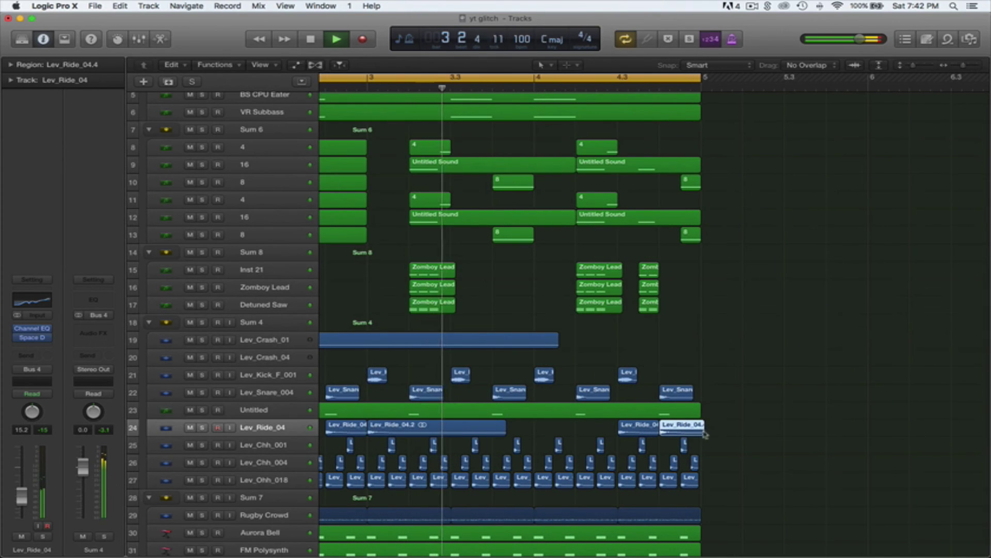
drag(704, 434, 696, 433)
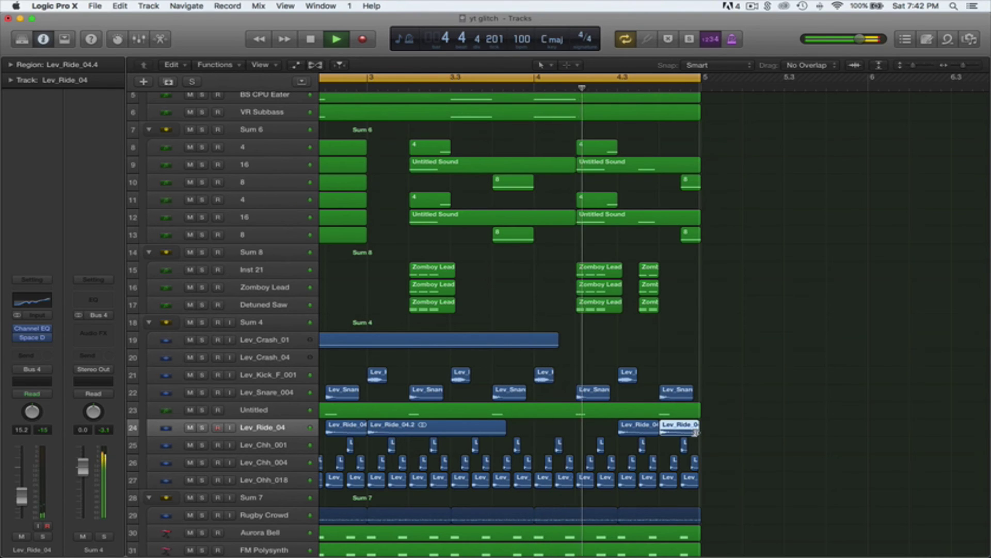
Step: Copy the short Lev_Ride_04 region into the gaps on its track in bar 2 and near the start of bar 4
scroll(697, 433, left, 8)
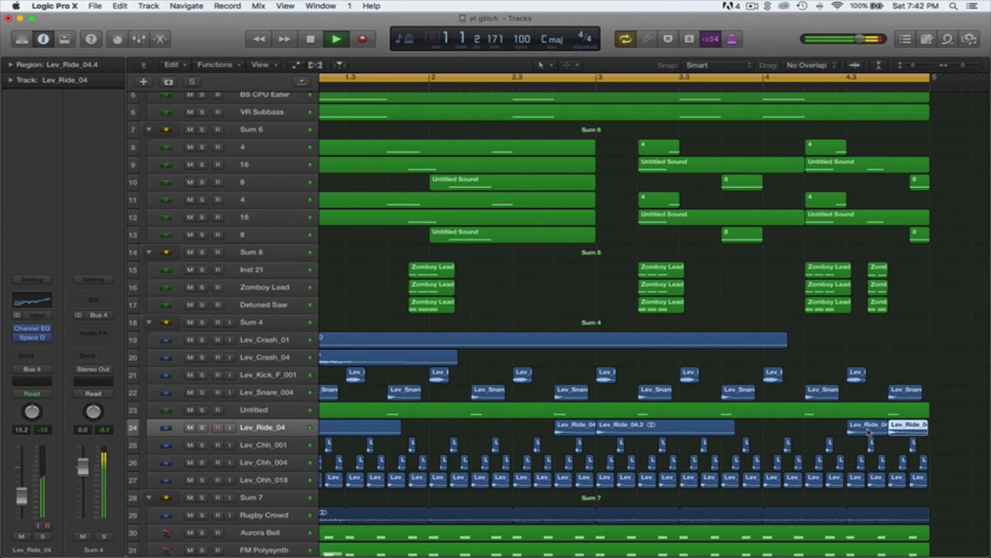
drag(864, 429, 571, 432)
scroll(855, 432, left, 2)
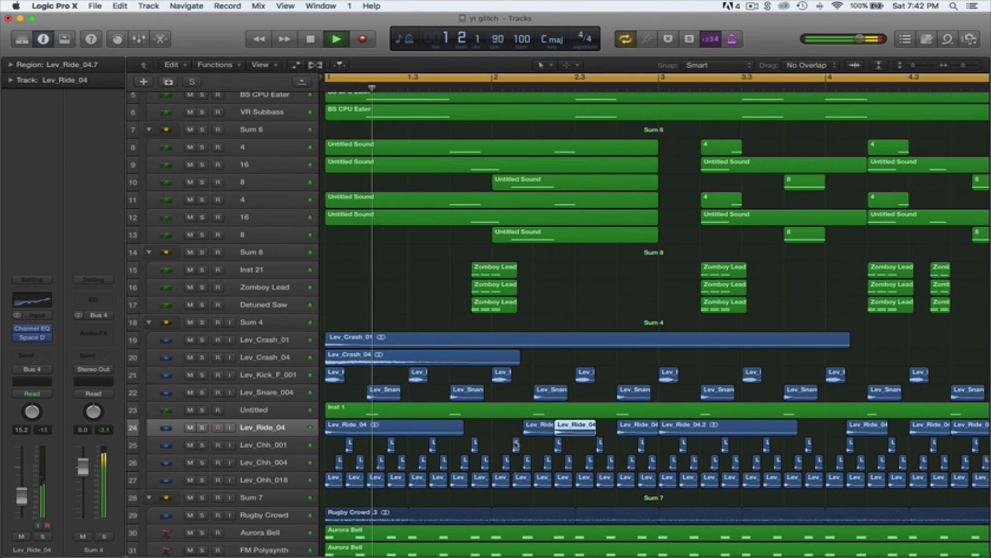
click(536, 378)
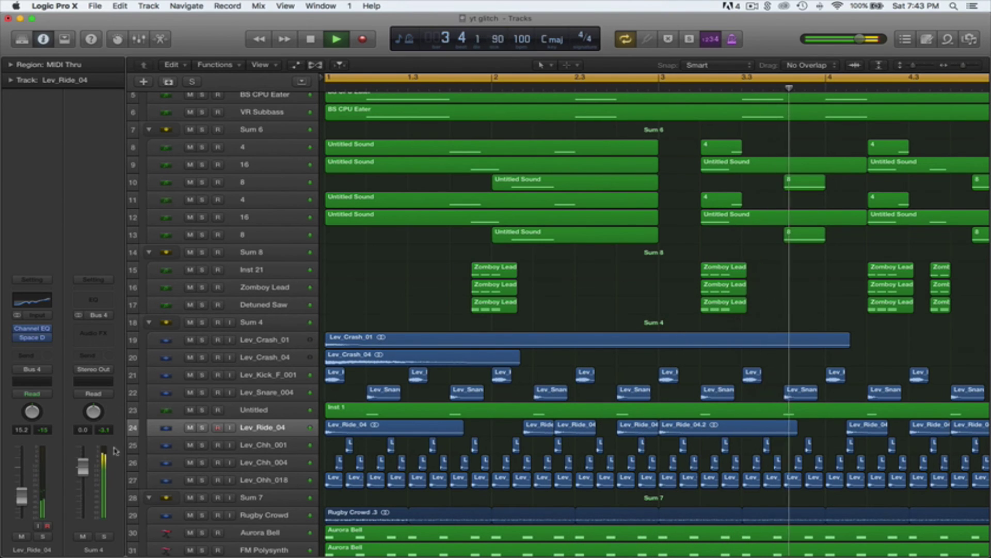
Step: Insert the LFOTool audio unit after Space Designer on the Lev_Ride_04 track
click(32, 345)
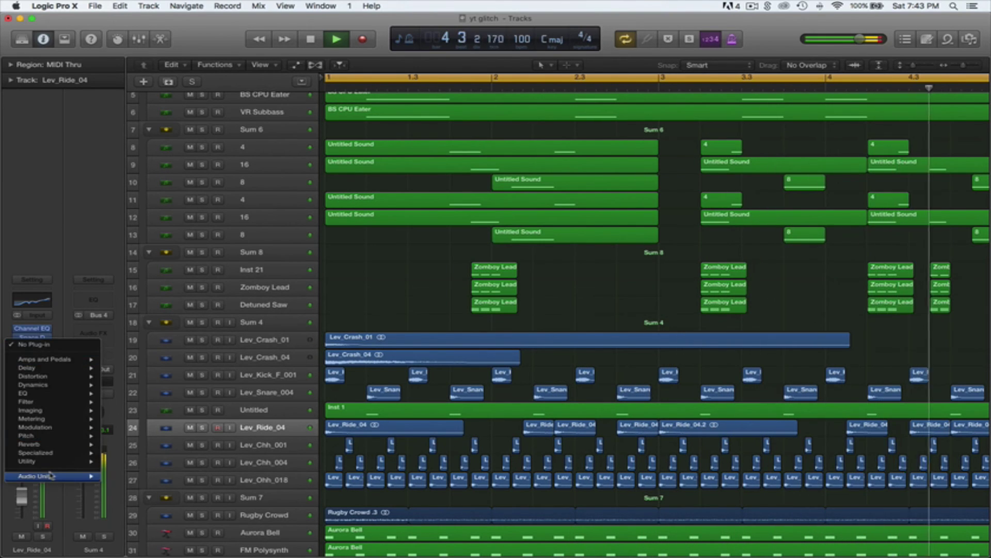
mouse_move(77, 476)
mouse_move(155, 527)
mouse_move(238, 527)
click(282, 527)
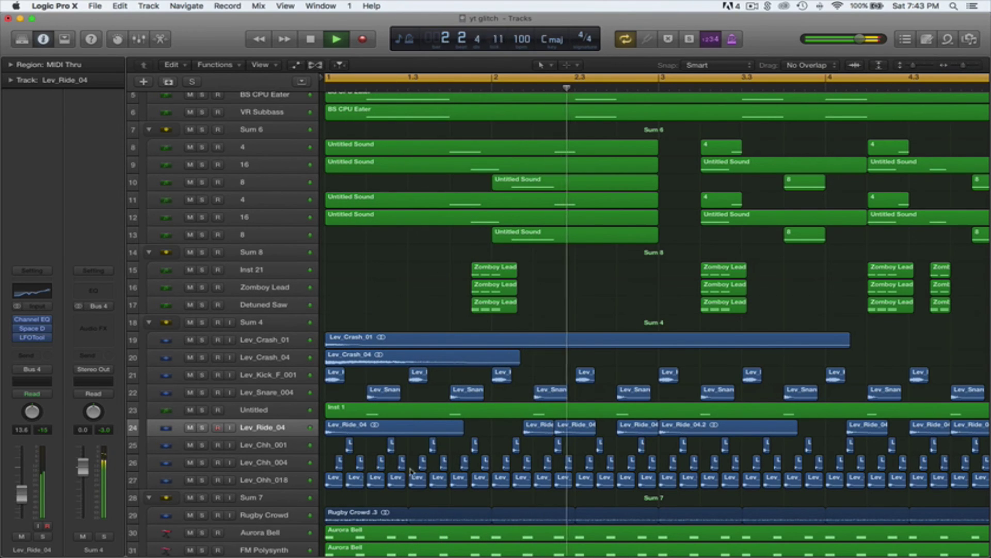
Step: Extend the shortened Lev_Ride_04 copies in bars 2 and 4 up to the ride regions that follow them, and stop playback
click(596, 432)
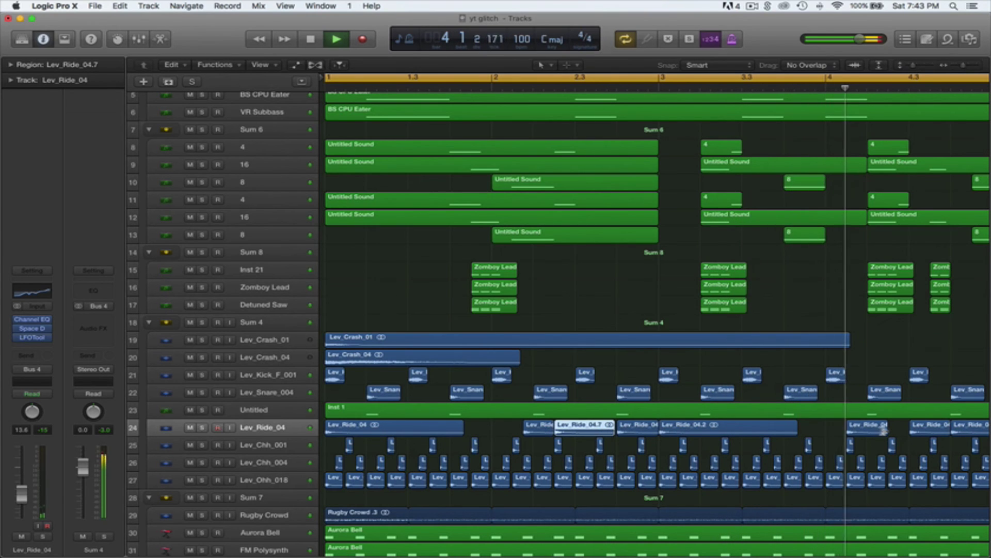
click(854, 426)
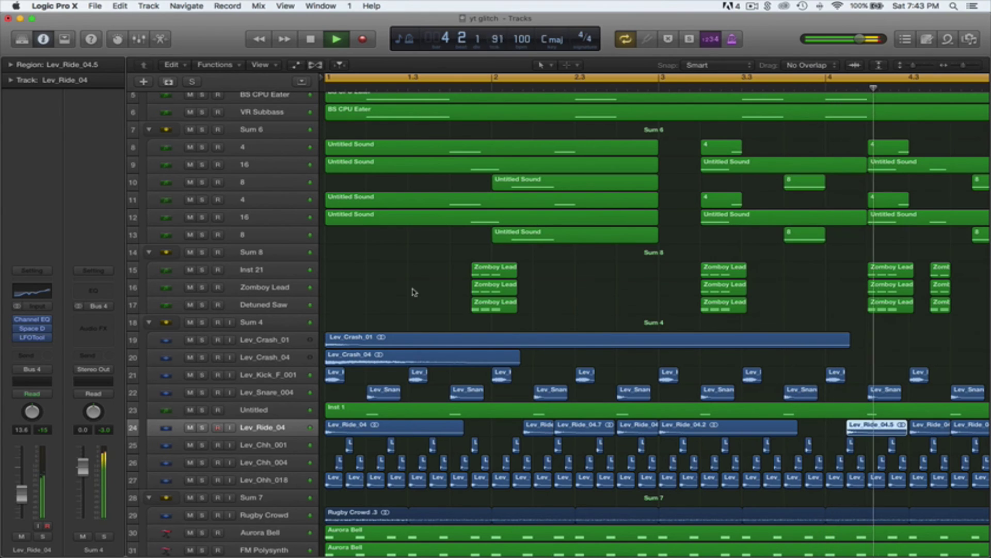
key(space)
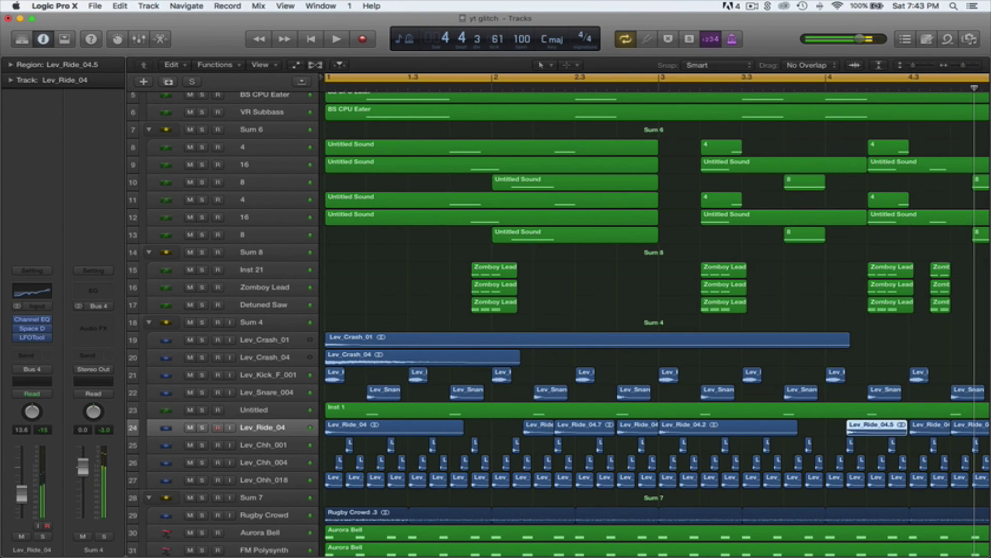
Step: Switch to Finder and import the Chant What 001 sample at bar 1 on a new track above Rugby Crowd in Sum 7
key(super+Tab)
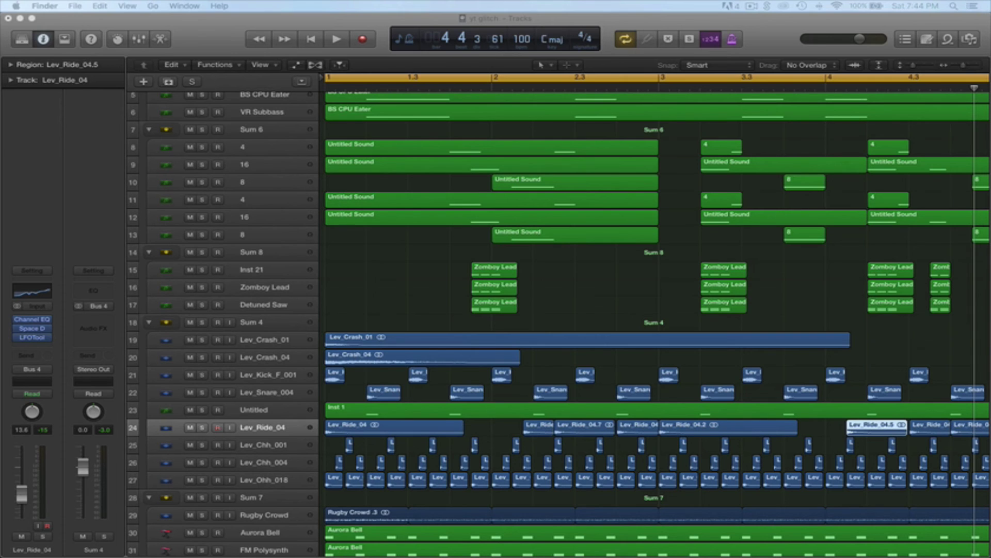
drag(469, 320, 344, 542)
drag(266, 537, 280, 400)
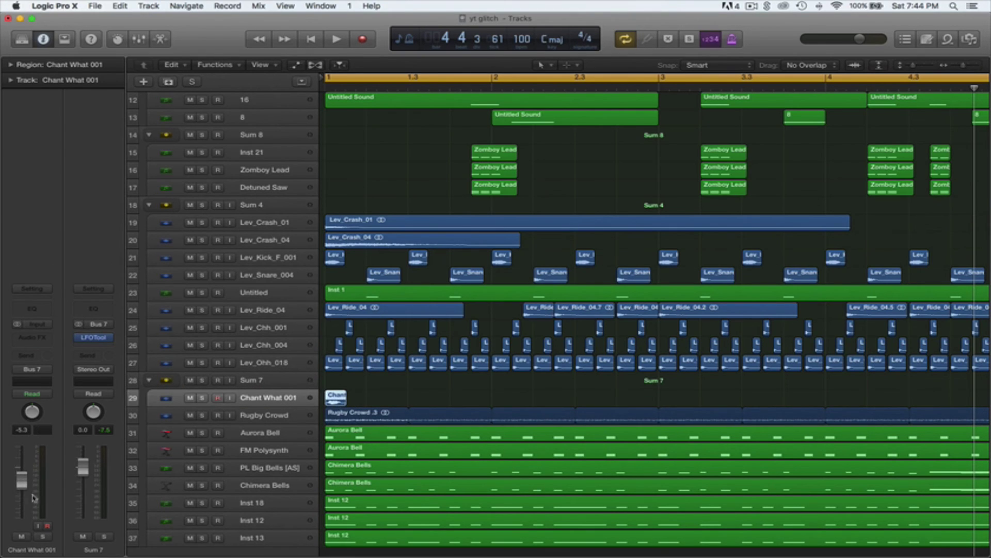
Step: Lower the Chant What 001 track's volume to -12.4 dB while playing it in the mix
key(space)
drag(22, 480, 22, 505)
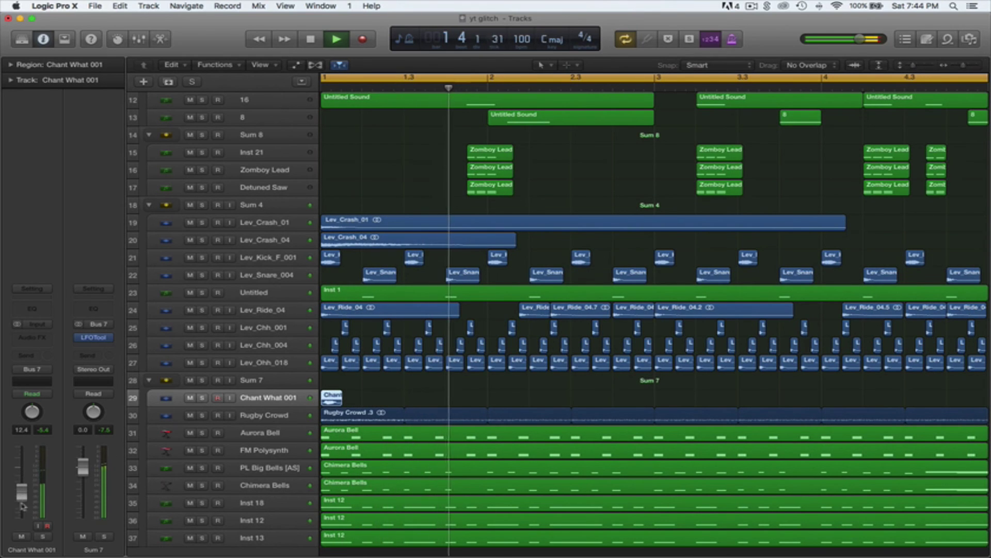
key(space)
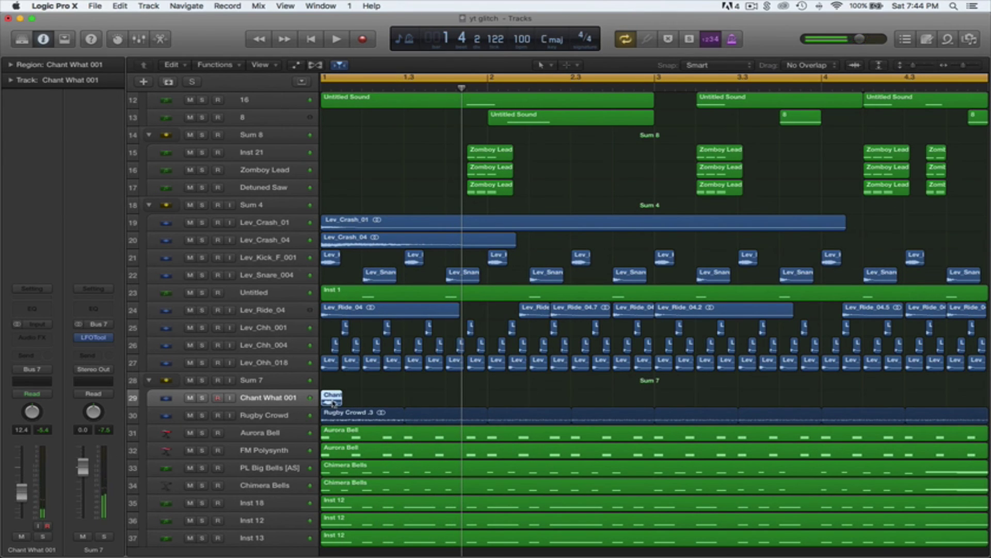
Step: Move the Chant What 001 region to beat 2 of bar 1, nudge it slightly earlier, and audition each placement
drag(334, 403, 378, 402)
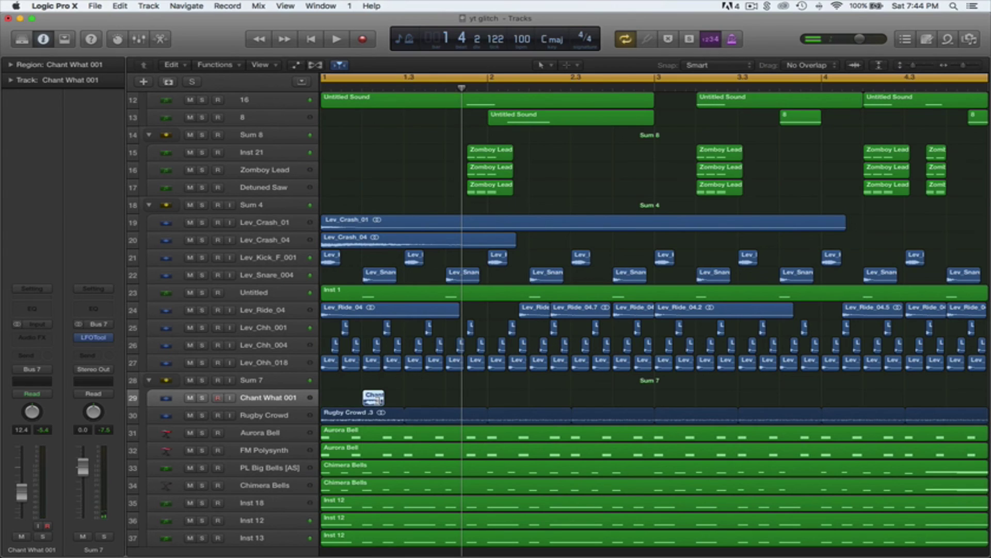
key(space)
key(space)
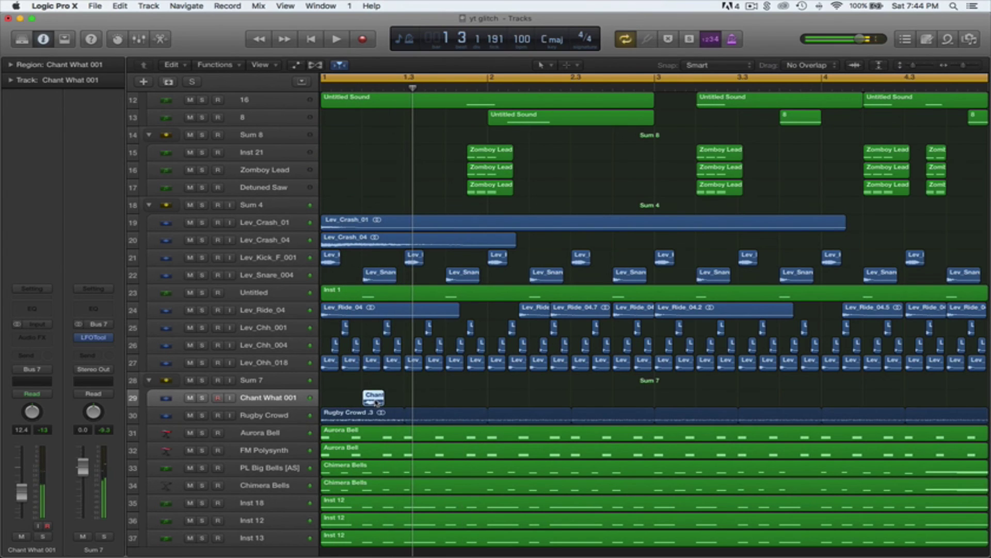
mouse_move(377, 403)
mouse_down()
mouse_move(351, 401)
mouse_move(385, 409)
mouse_move(370, 402)
mouse_up()
key(space)
key(space)
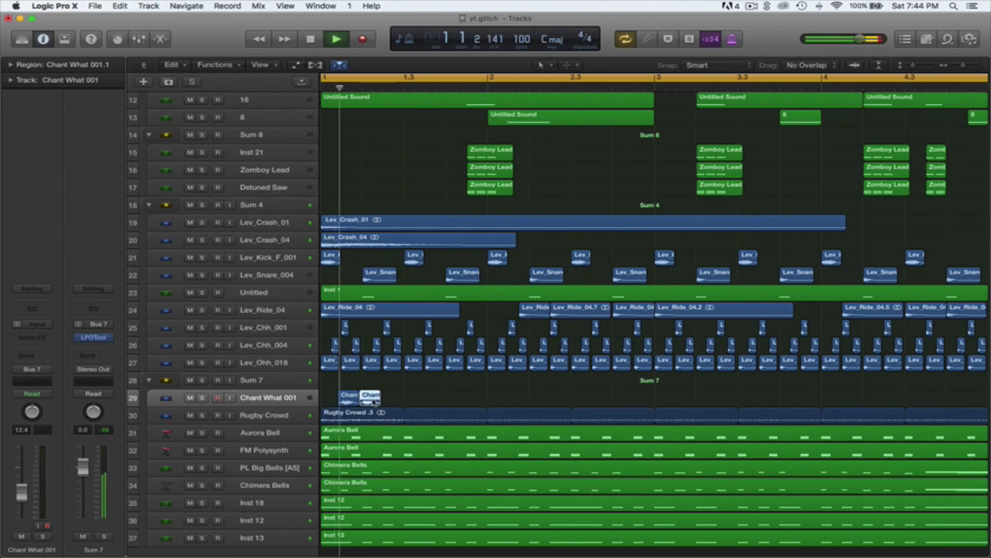
Step: Space two Chant What 001 regions one beat apart on the offbeats and duplicate them at that spacing through the end of bar 4
key(space)
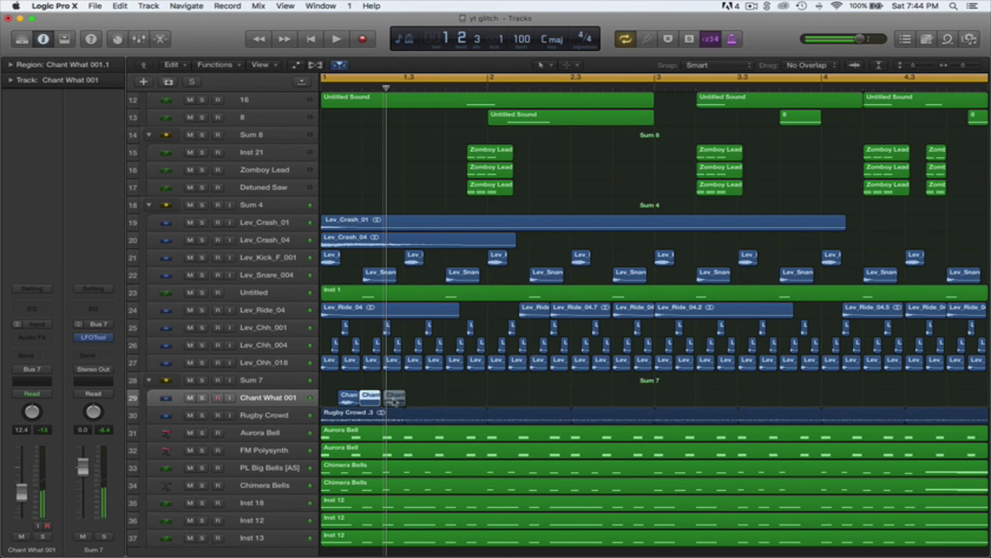
drag(393, 401, 341, 404)
key(space)
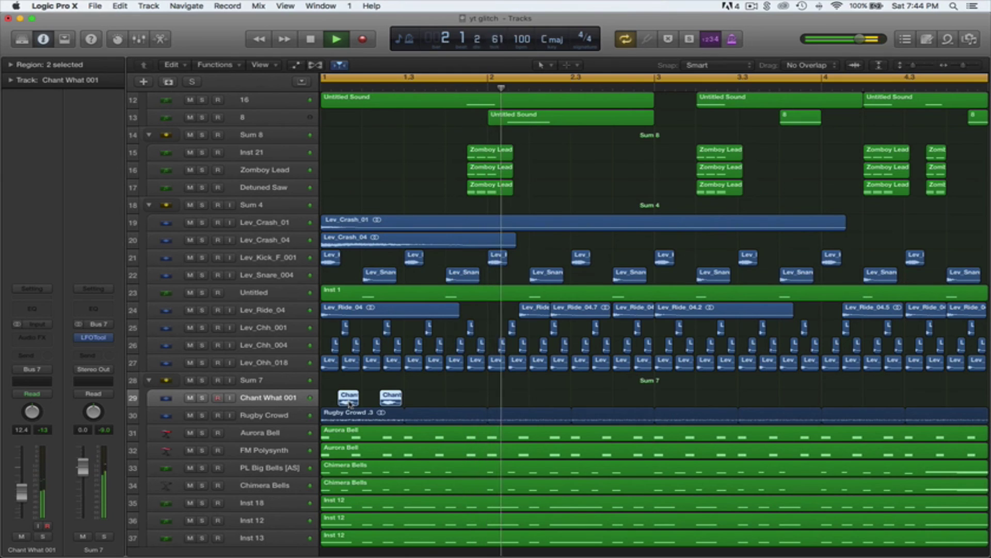
drag(350, 404, 434, 402)
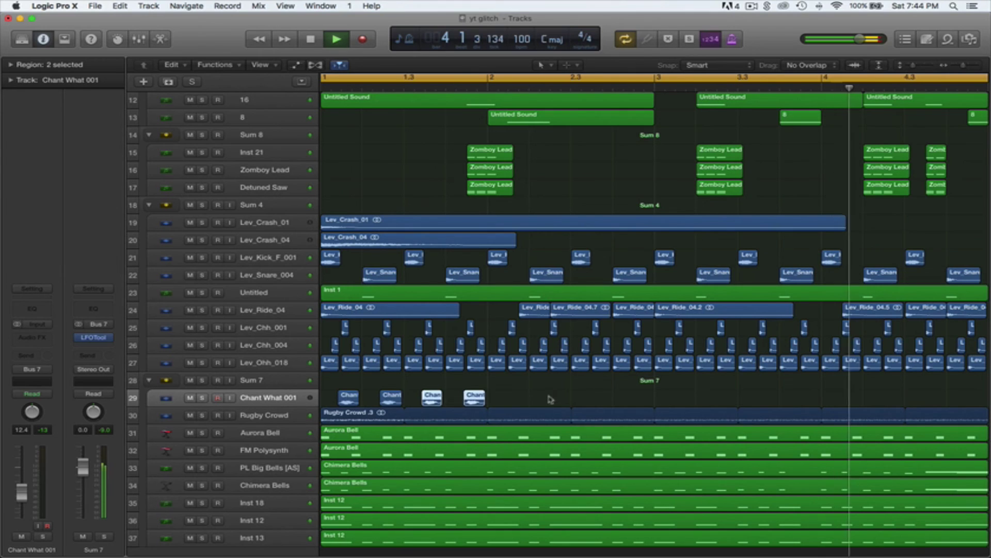
drag(347, 399, 516, 400)
mouse_move(690, 398)
mouse_down()
mouse_move(362, 399)
mouse_move(454, 408)
mouse_move(679, 401)
mouse_up()
shift+click(362, 401)
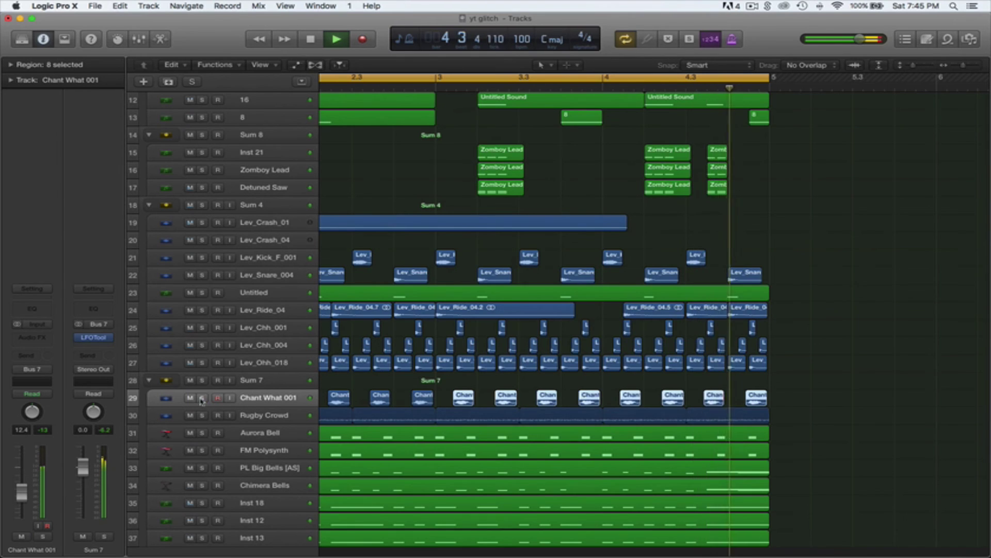
Step: Solo the Chant What 001 track and insert a Channel EQ on it with the analyzer enabled
click(202, 397)
click(32, 308)
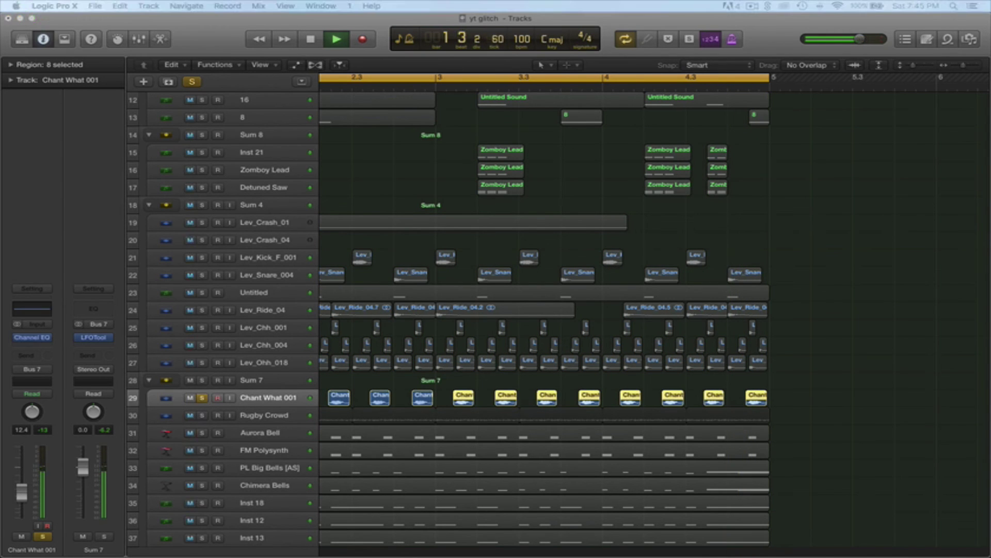
click(81, 409)
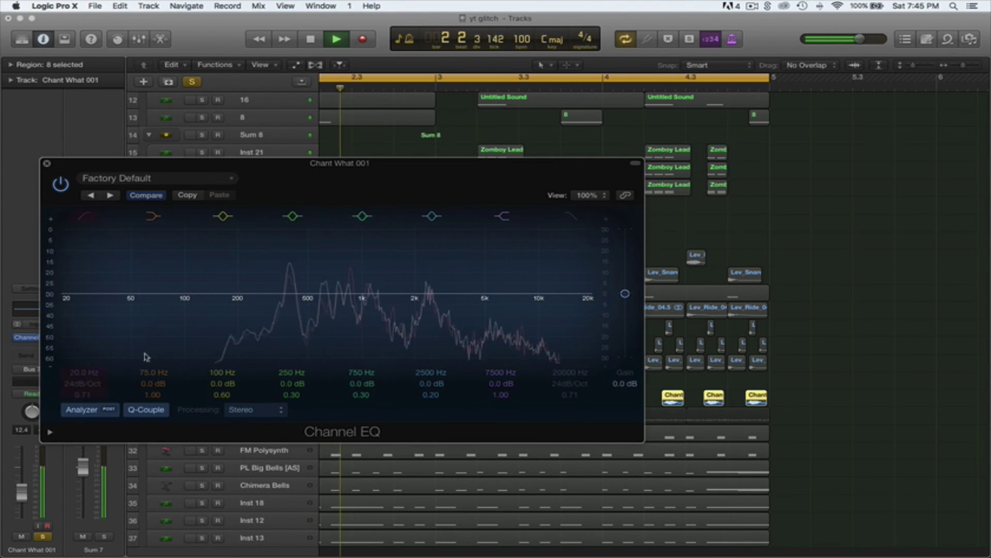
Step: Shape the chant EQ with +12 dB at 9600 Hz, -12 dB at 215 Hz, -6.5 dB at 530 Hz and -8 dB at 1580 Hz
drag(515, 289, 561, 262)
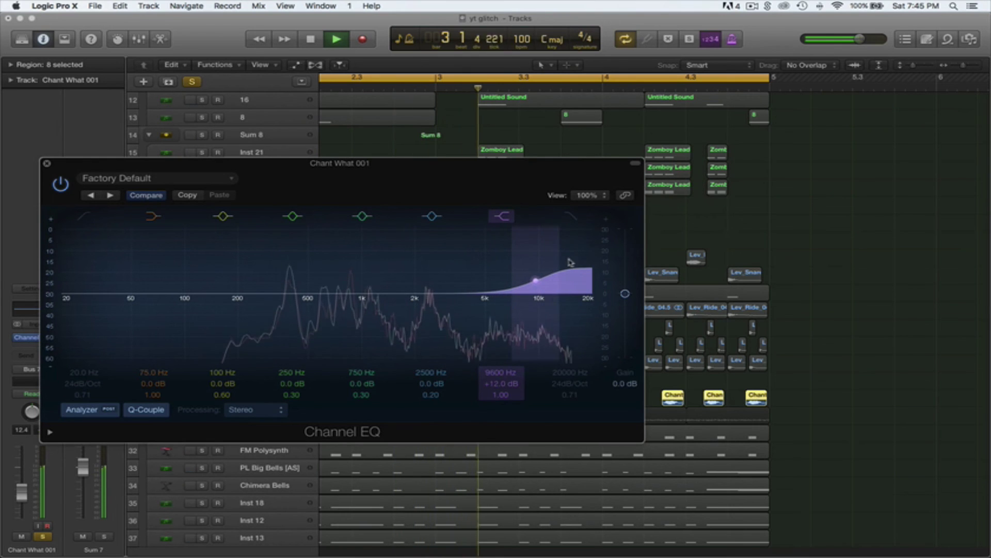
drag(339, 293, 331, 321)
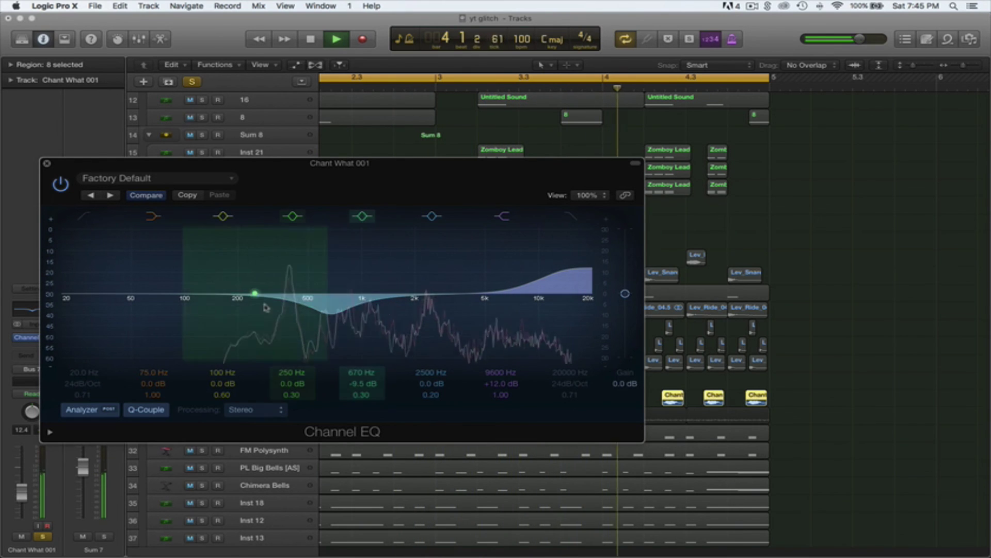
drag(255, 294, 248, 310)
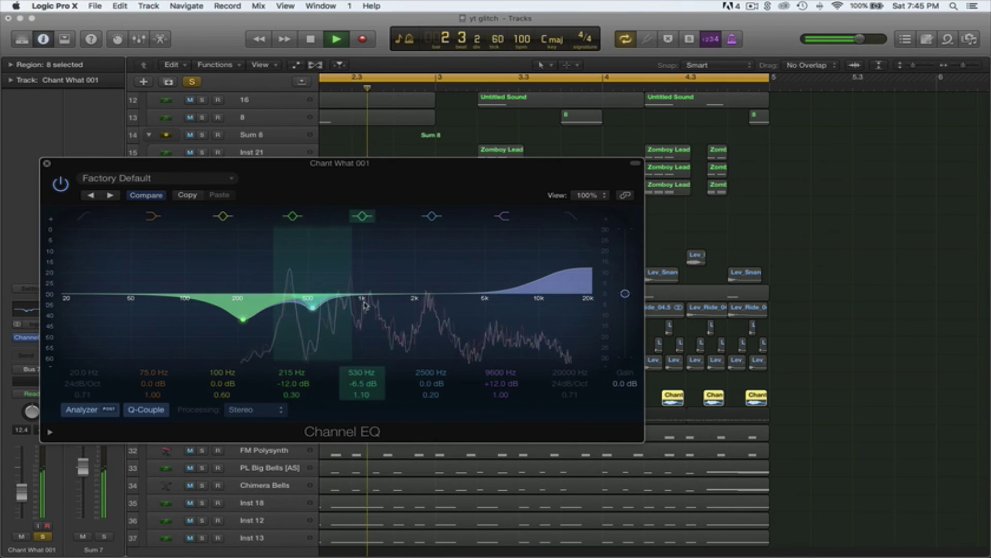
drag(411, 308, 362, 304)
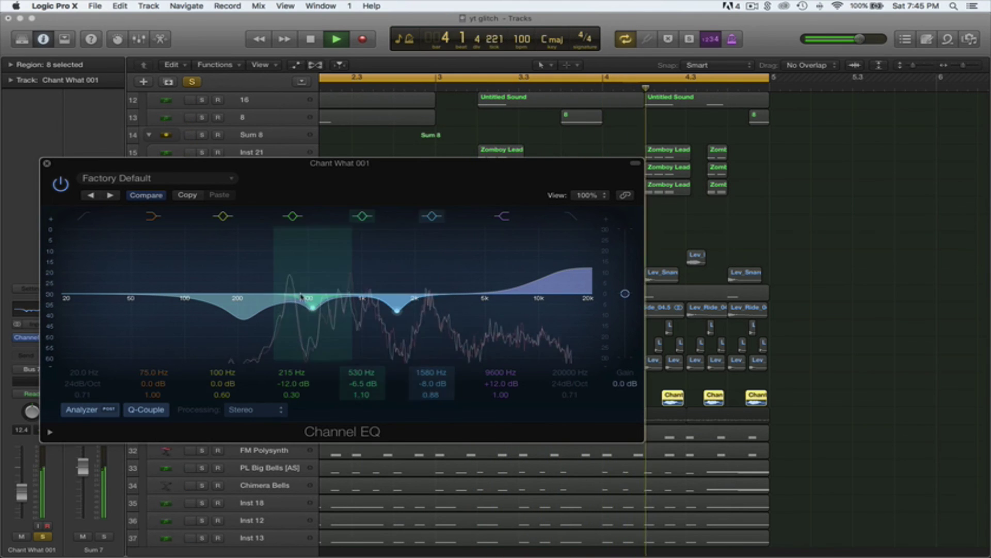
Step: Set the chant EQ's 100 Hz band to +1 dB at 3650 Hz, close the EQ and stop playback
drag(187, 287, 451, 250)
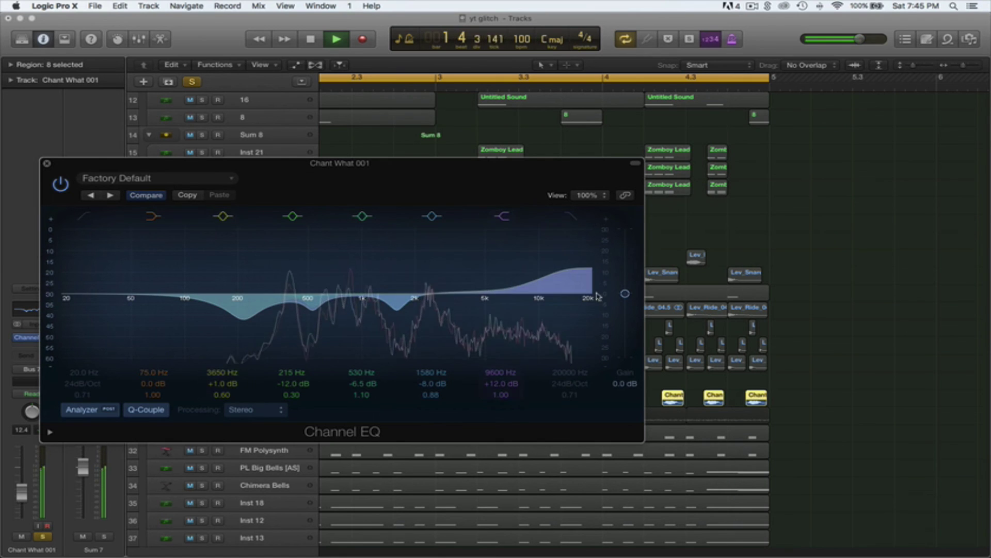
click(46, 164)
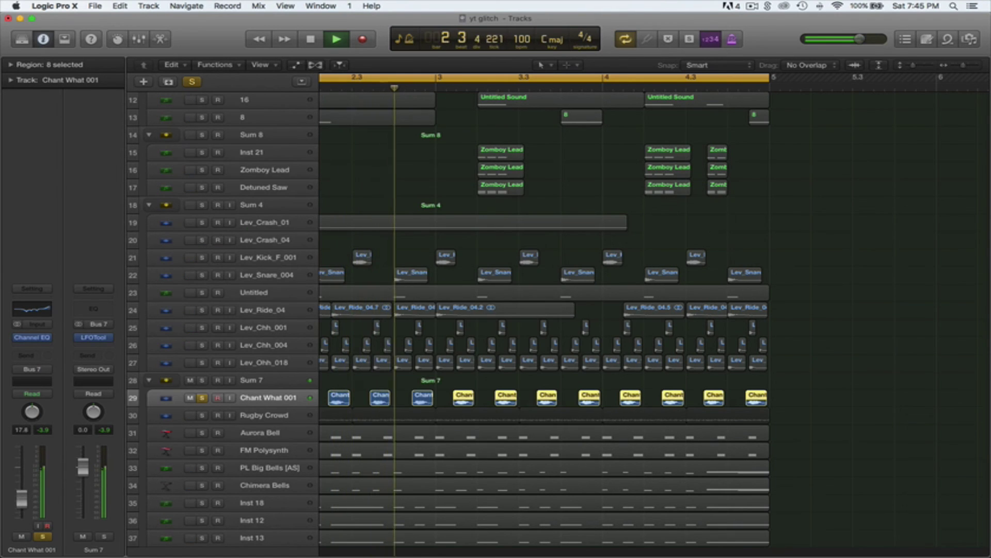
key(space)
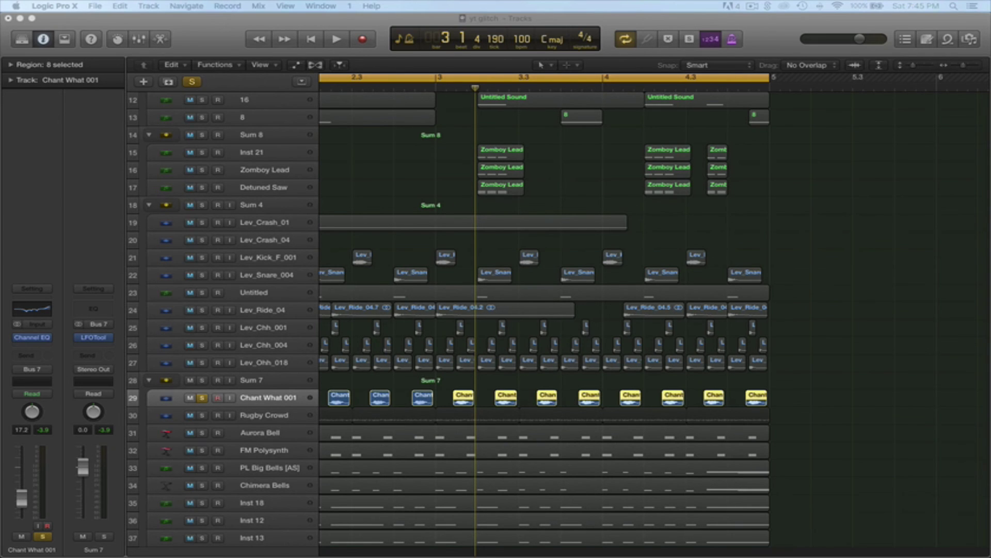
Step: Add the Chant Hey 002 sample as a track in Sum 7 beneath Chant What 001, and play it at -15.6 dB
drag(189, 222, 356, 539)
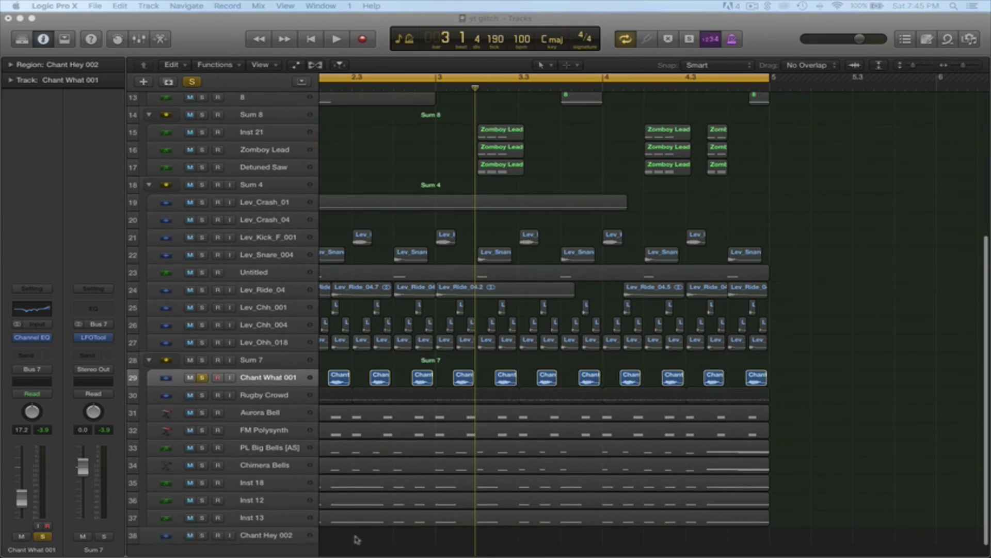
drag(260, 537, 269, 396)
scroll(297, 397, left, 5)
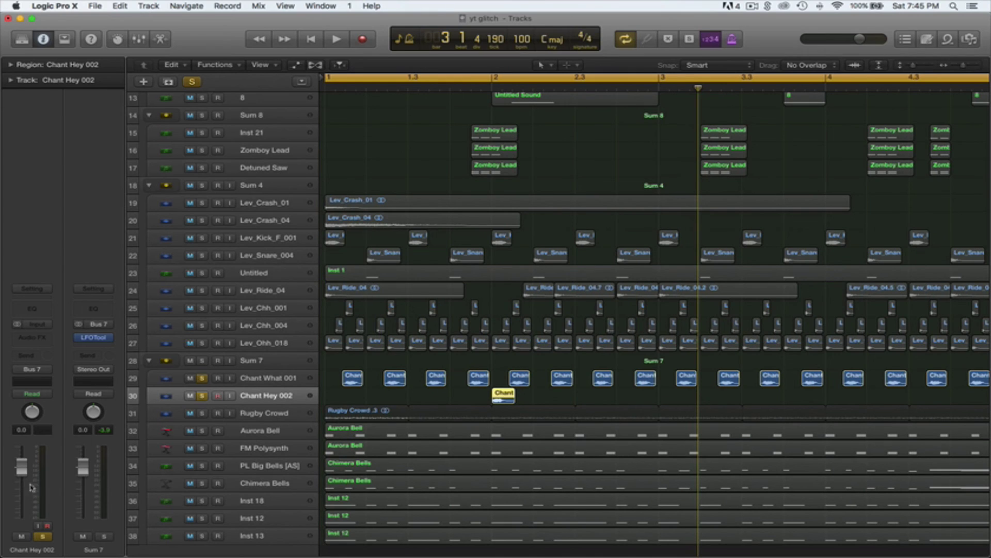
key(space)
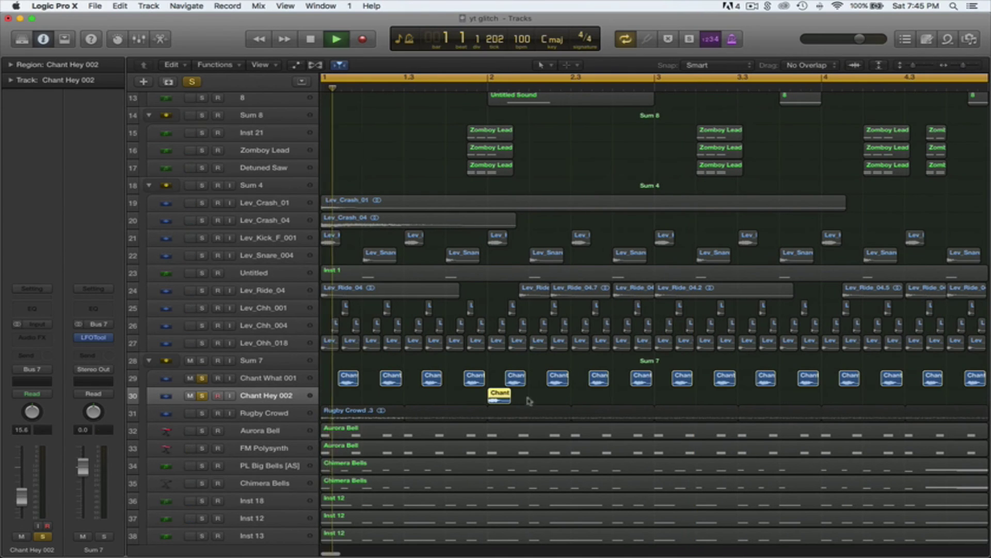
Step: Move the Chant Hey 002 region to beat 2 of bar 1, add a double hit at bar 2, and audition the placement
drag(505, 402, 376, 401)
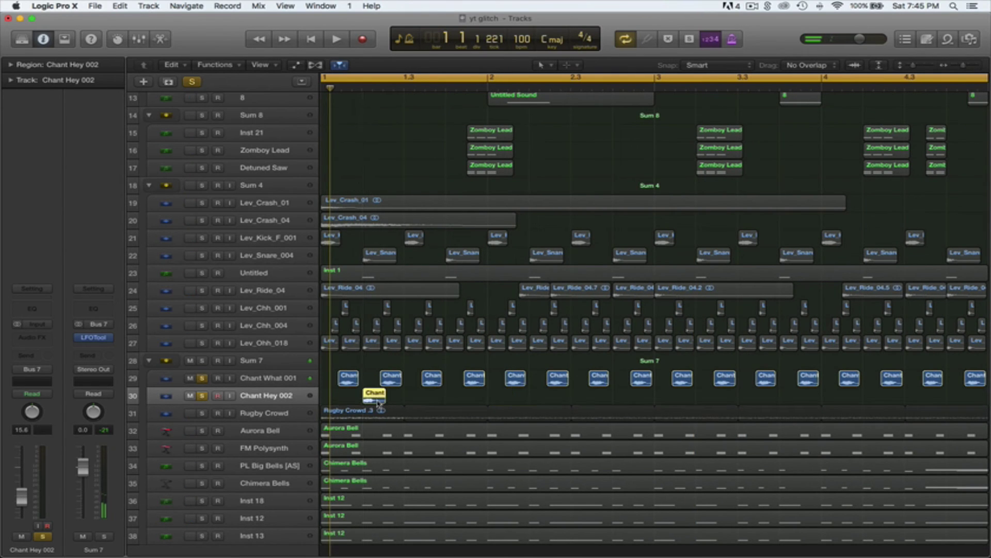
key(space)
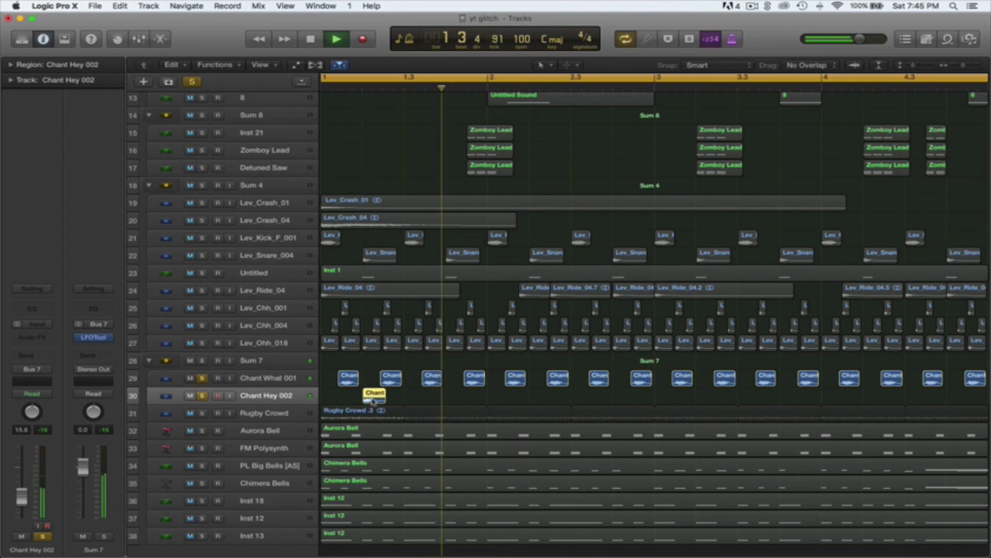
key(space)
drag(376, 402, 505, 401)
key(space)
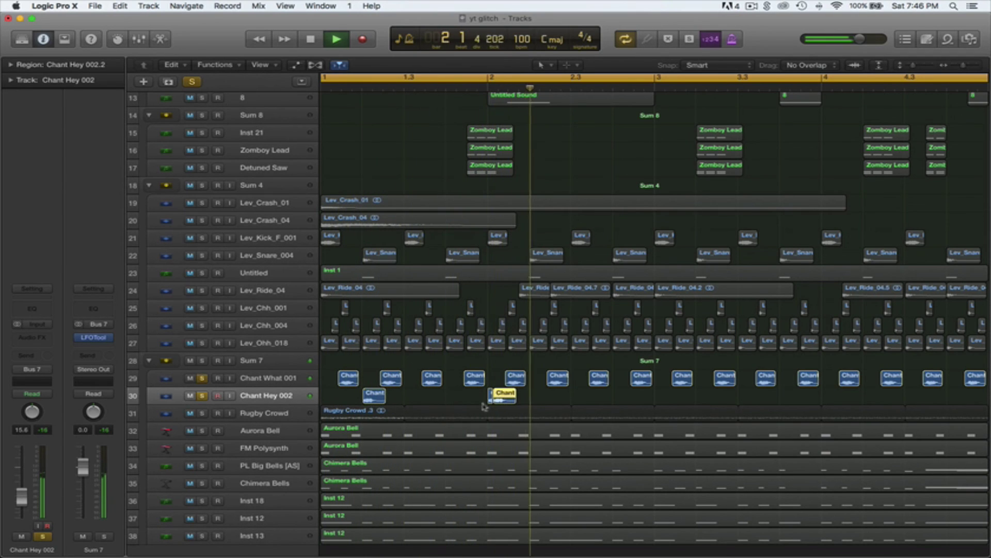
Step: Copy the three Chant Hey 002 regions so the copies start on beat 2 of bar 3, and play them back
key(space)
shift+click(373, 398)
drag(372, 402, 578, 402)
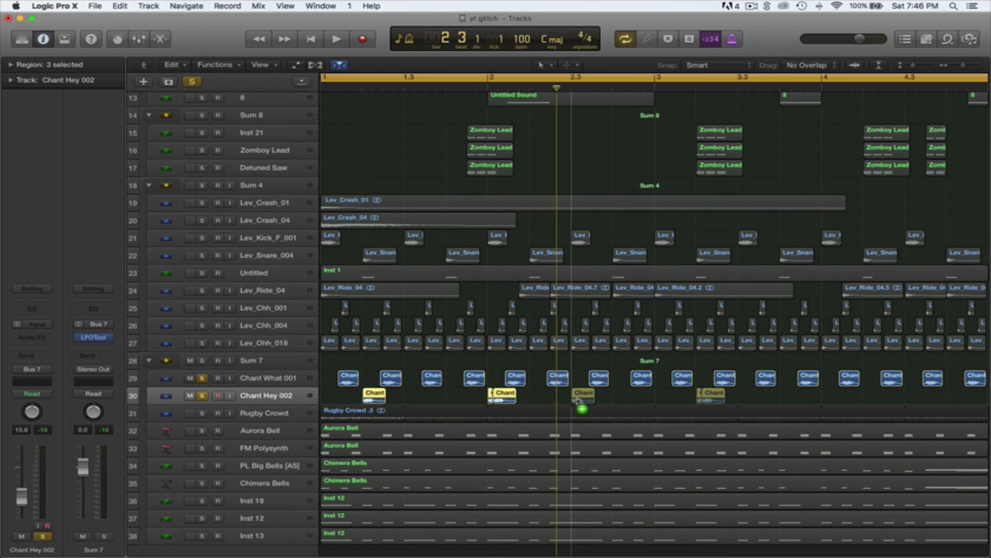
drag(580, 400, 708, 401)
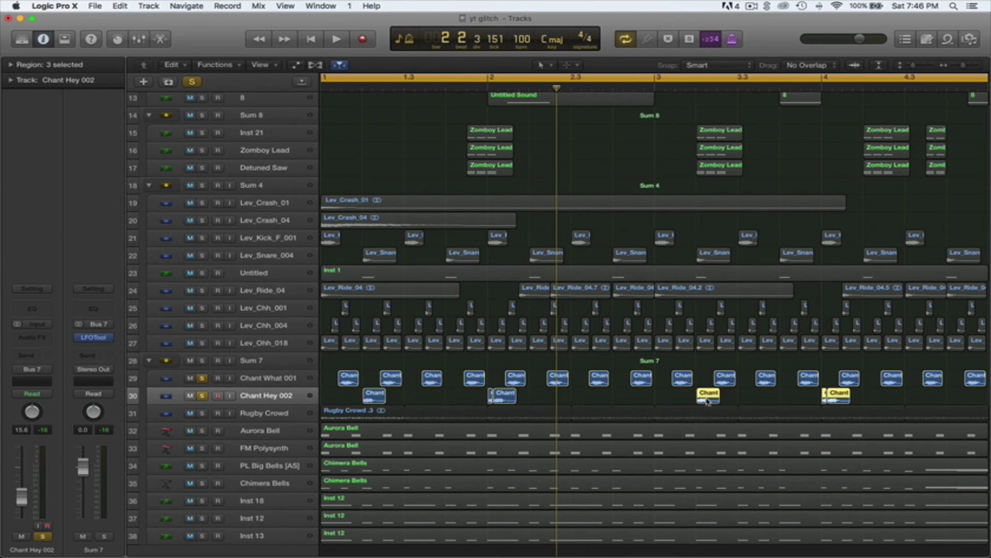
key(space)
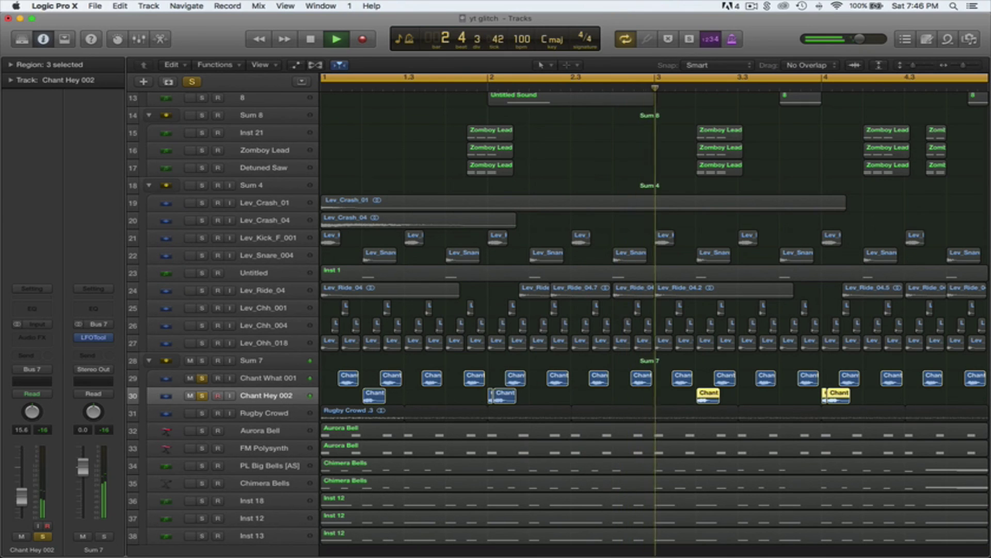
Step: Insert a Channel EQ on the Chant Hey 002 track with the analyzer enabled
click(34, 309)
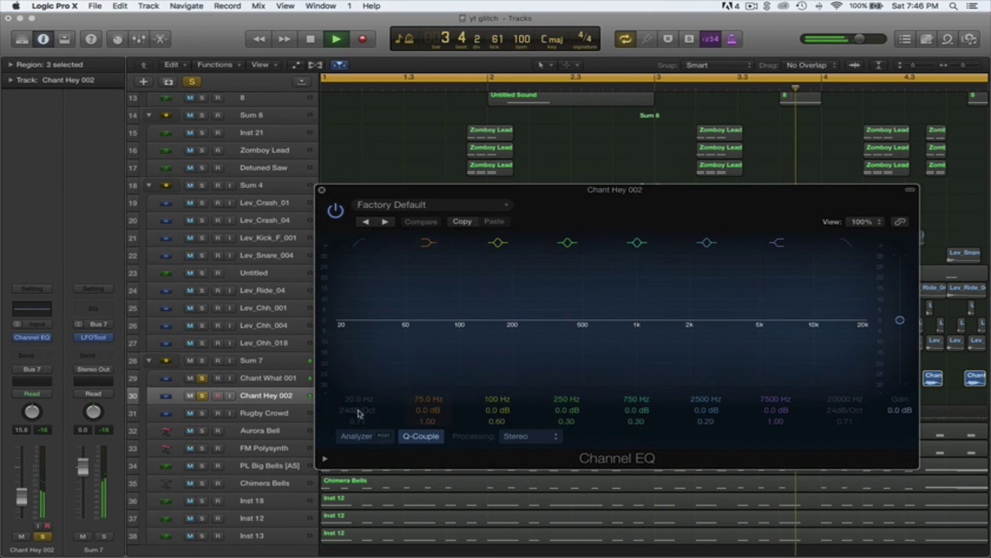
click(349, 437)
drag(637, 214, 508, 190)
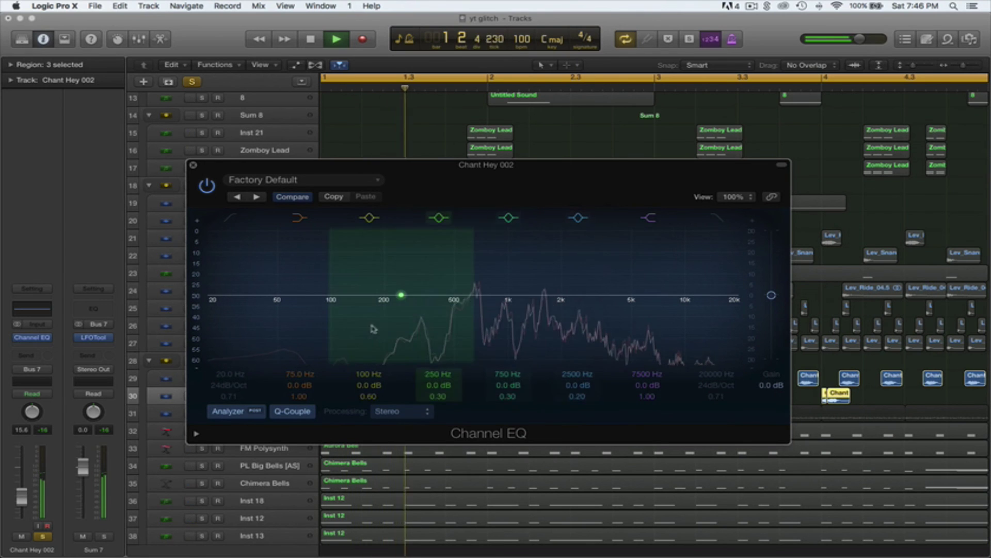
Step: Shape the Chant Hey 002 EQ with -0.5 dB at 184 Hz, +14 dB at 8800 Hz, -24 dB at 205 Hz and +3 dB at 2450 Hz
drag(336, 304, 383, 305)
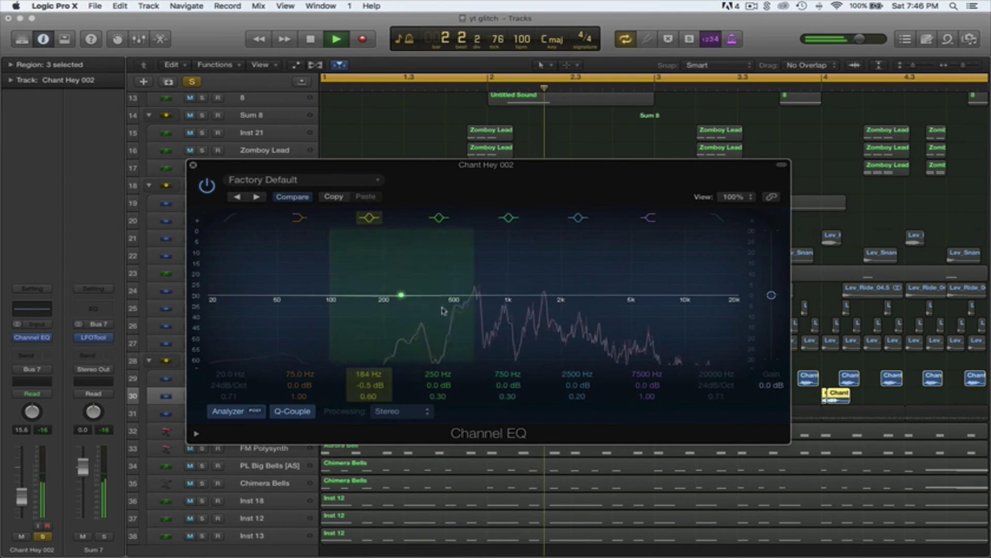
drag(723, 305, 737, 277)
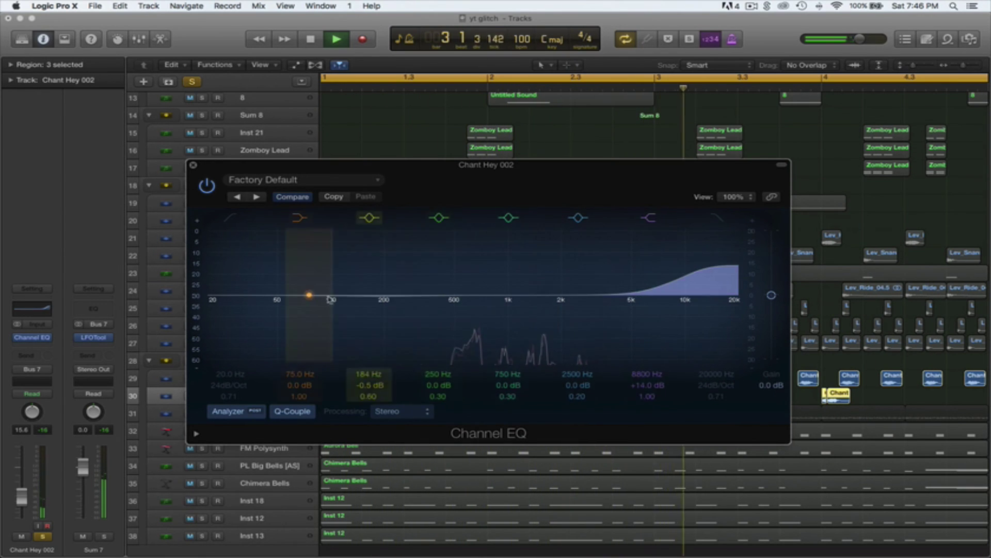
drag(308, 295, 386, 347)
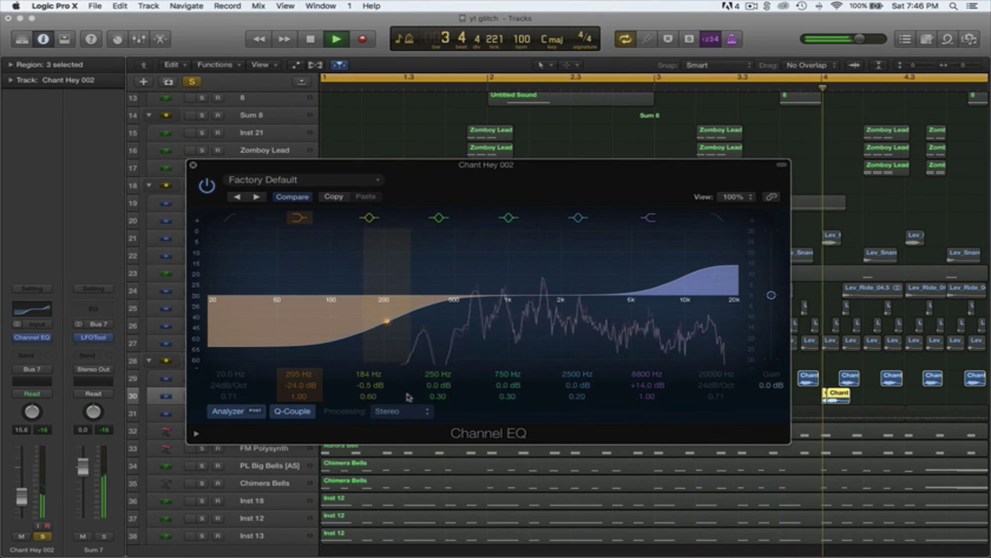
drag(508, 294, 577, 288)
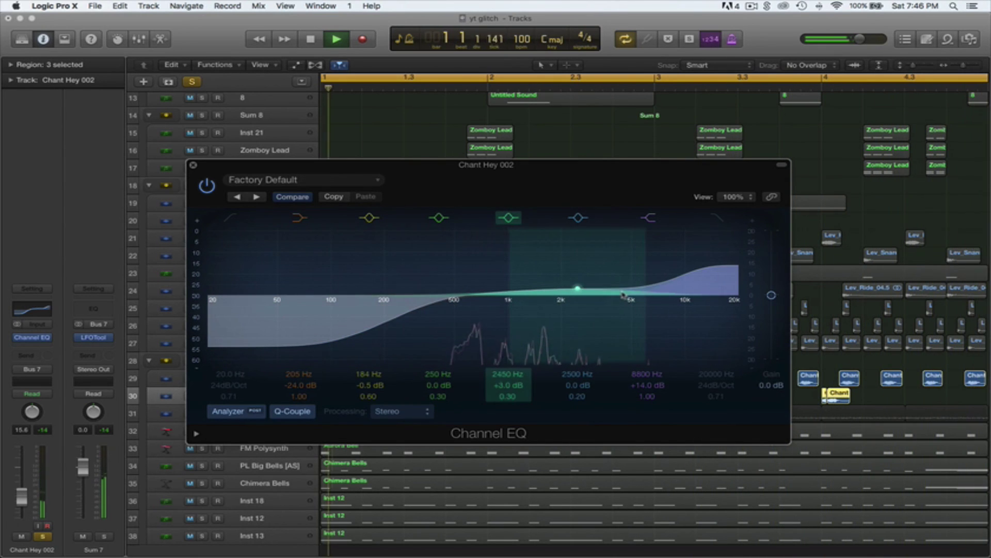
click(193, 165)
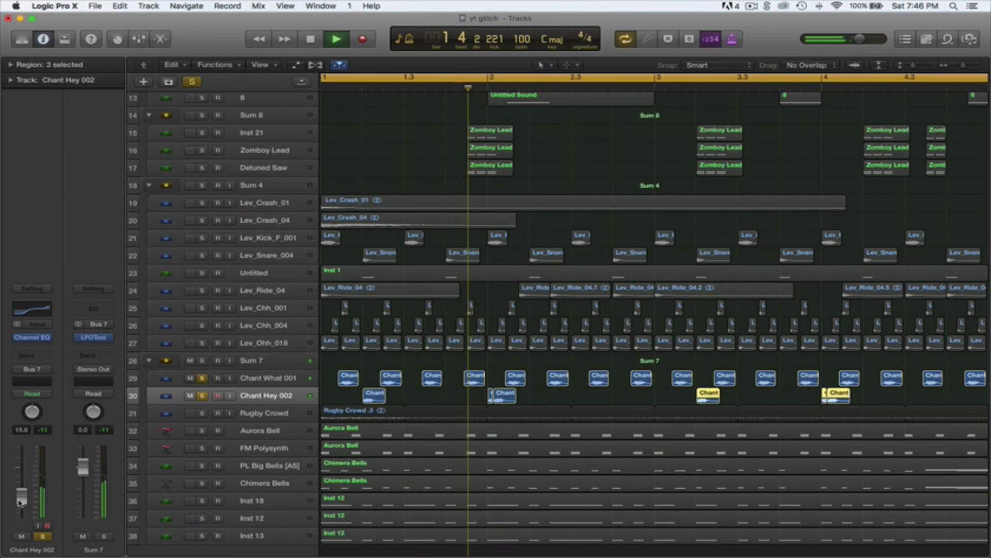
Step: Insert a stereo Space Designer reverb on Chant Hey 002 with a 0 ms pre-delay and a spread of 1.00
click(32, 345)
mouse_move(57, 445)
mouse_move(154, 470)
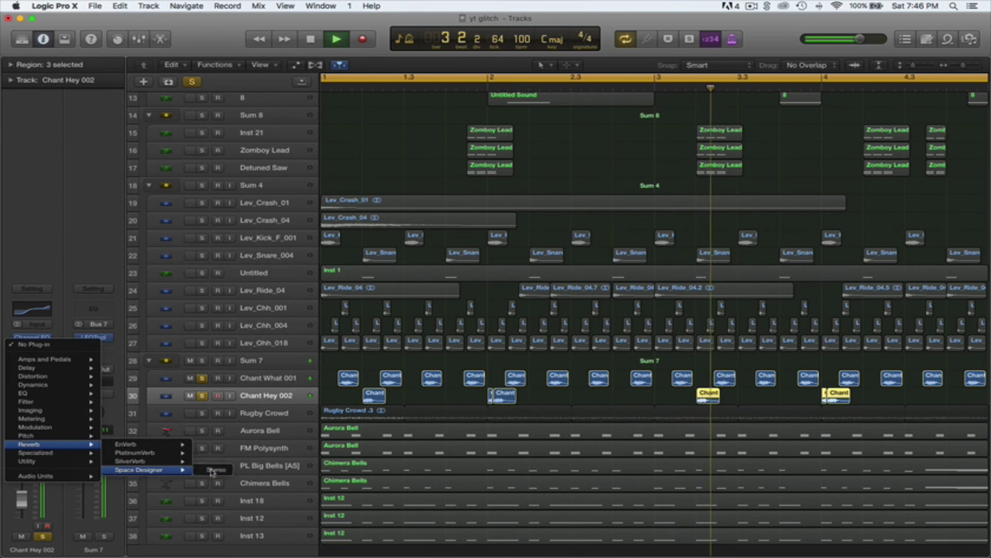
click(214, 470)
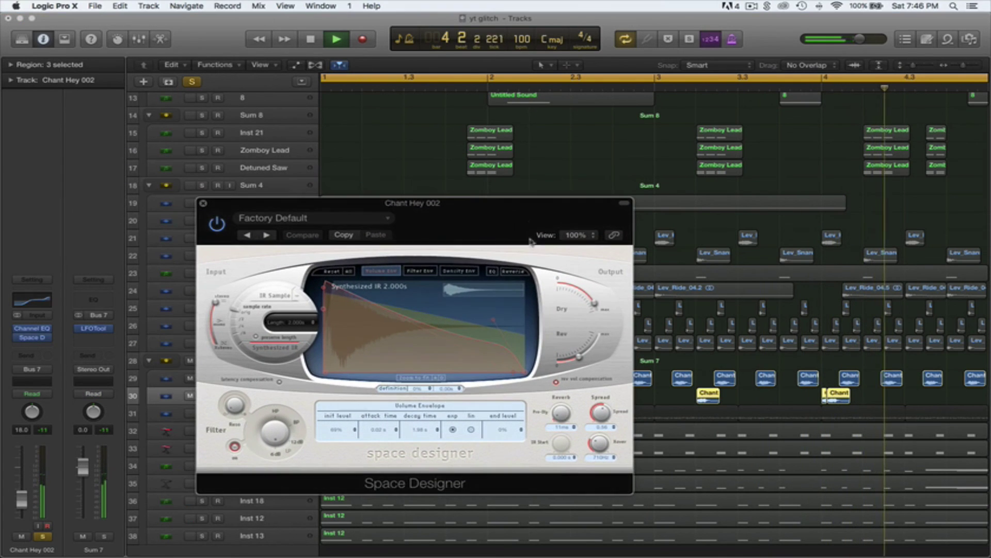
drag(561, 412, 562, 439)
drag(601, 412, 600, 380)
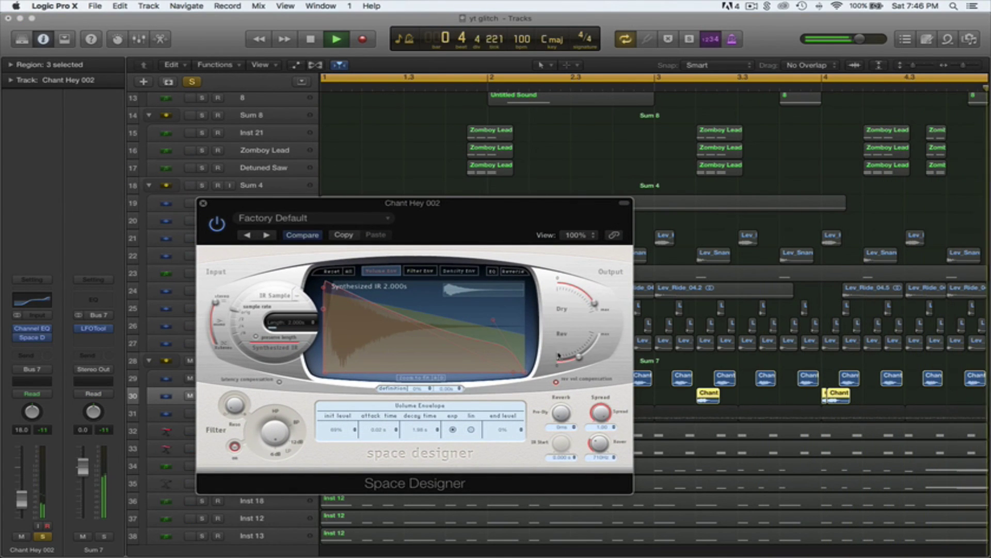
Step: Reshape the reverb's volume envelope decay and set its low EQ shelf to -24 dB at 550 Hz
drag(495, 319, 560, 234)
click(458, 272)
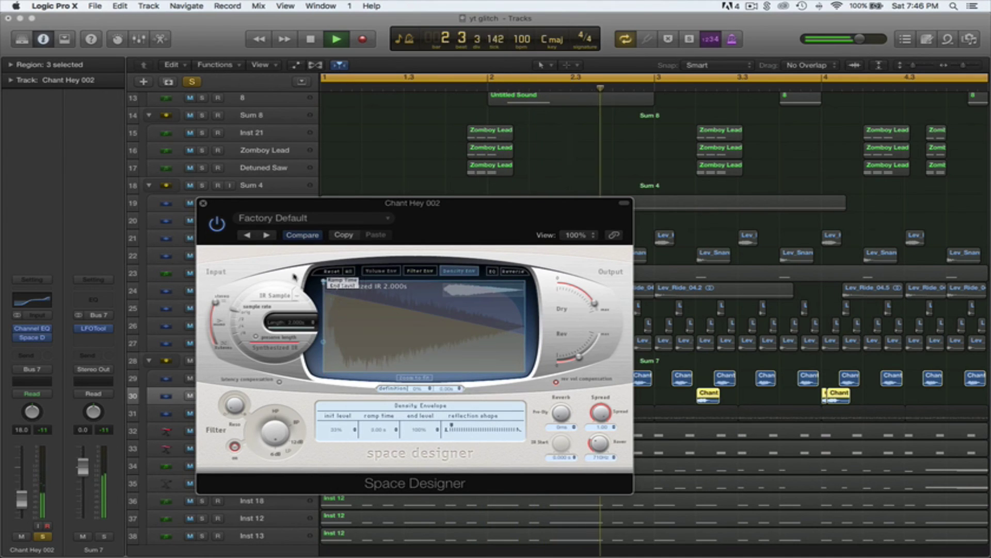
click(493, 272)
drag(416, 347, 416, 371)
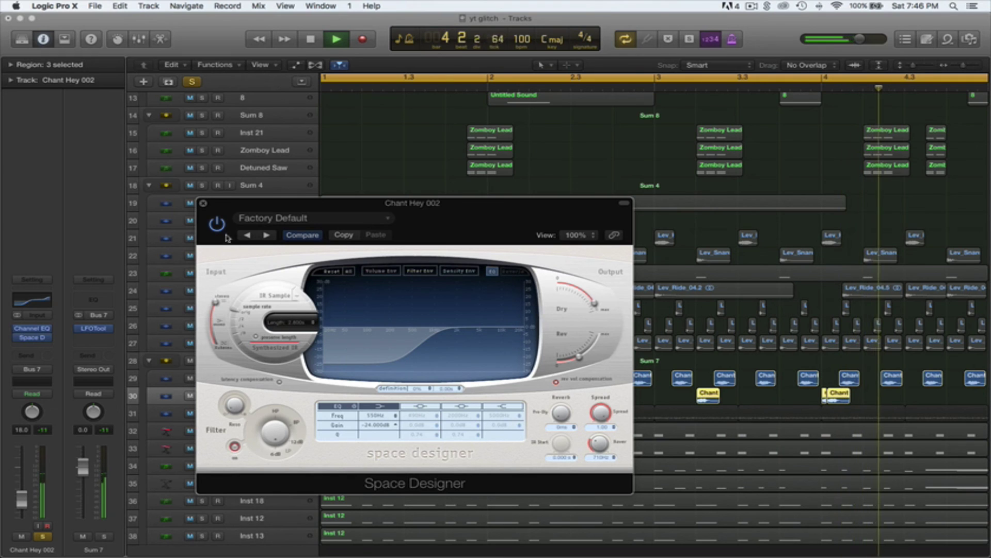
click(203, 203)
Step: Unsolo the Chant What 001 and Chant Hey 002 tracks, listen to them in the full mix, and stop playback
click(202, 378)
click(202, 396)
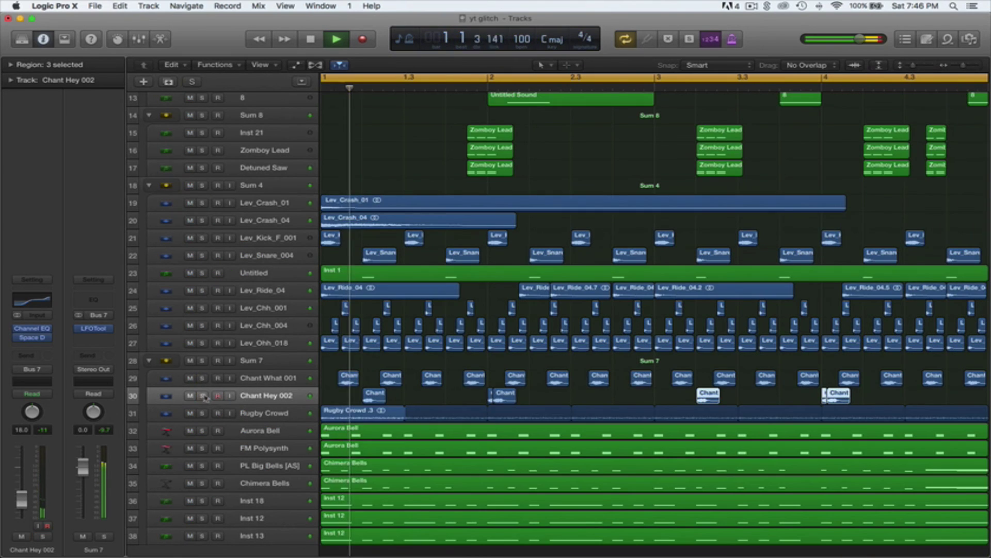
click(372, 359)
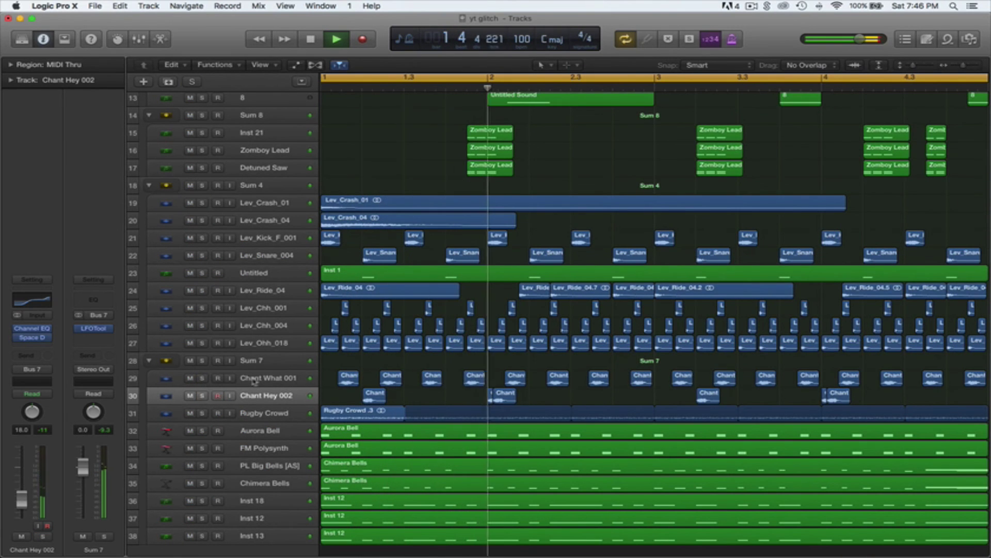
click(279, 378)
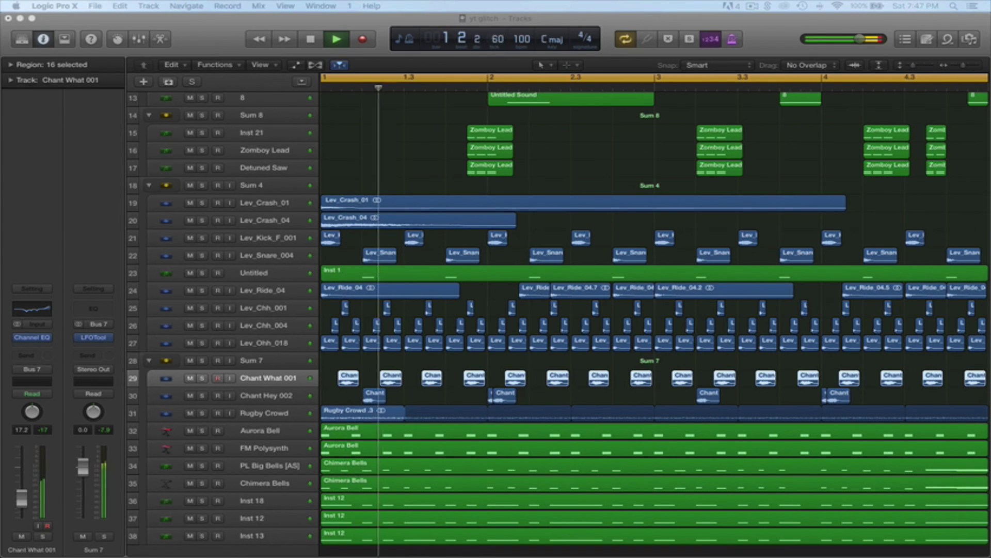
click(416, 180)
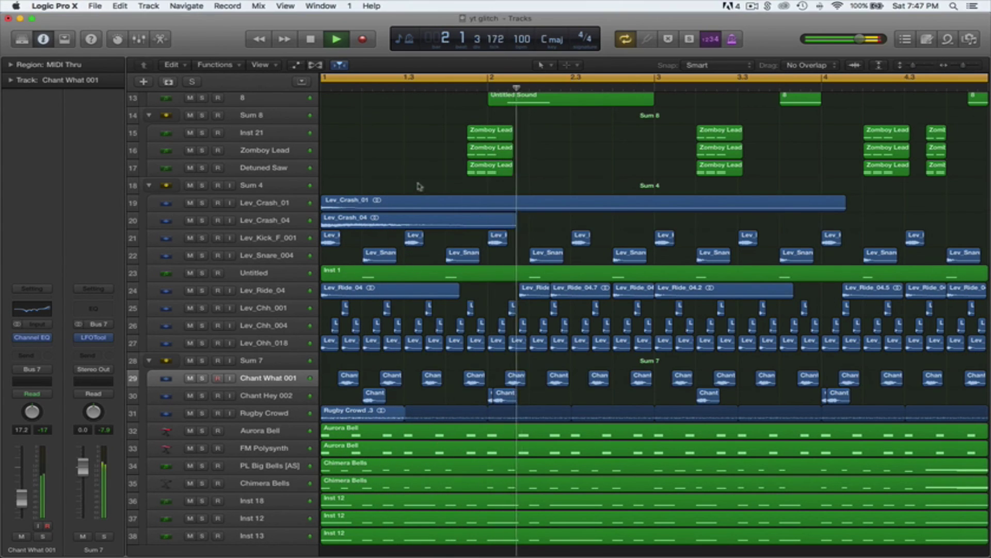
key(space)
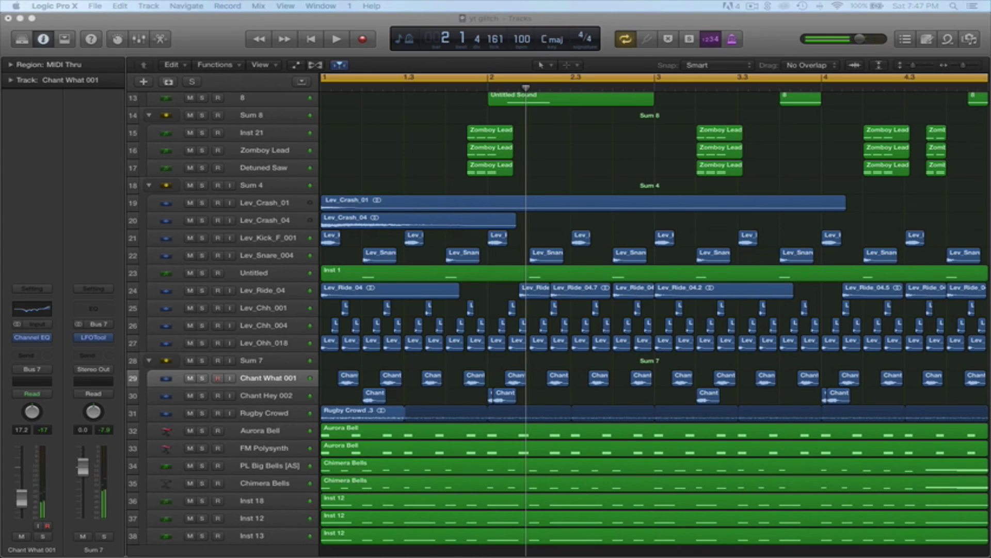
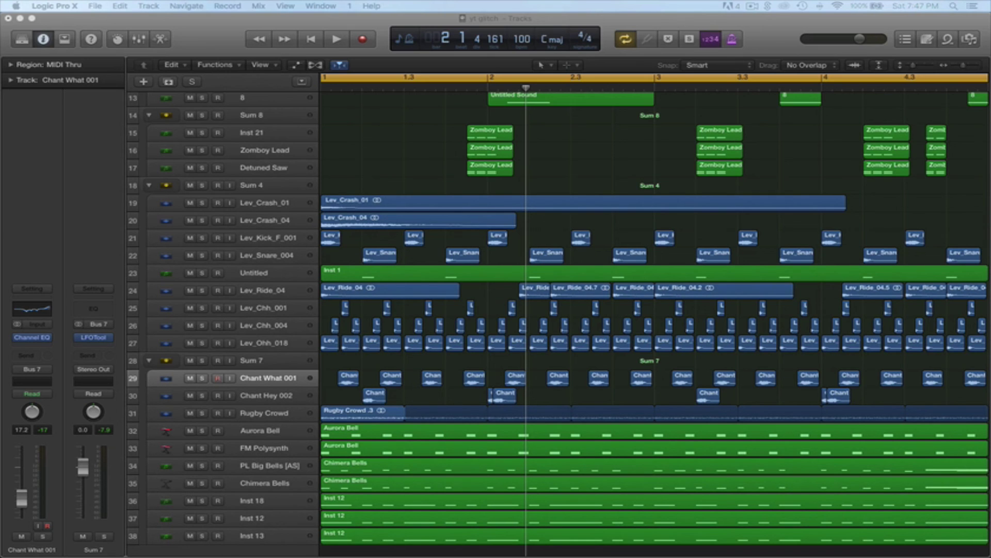
Step: Add the Up sample to Sum 7 beneath Chant Hey 002, repeat it on every offbeat through bar 4, and play the mix
scroll(363, 552, down, 1)
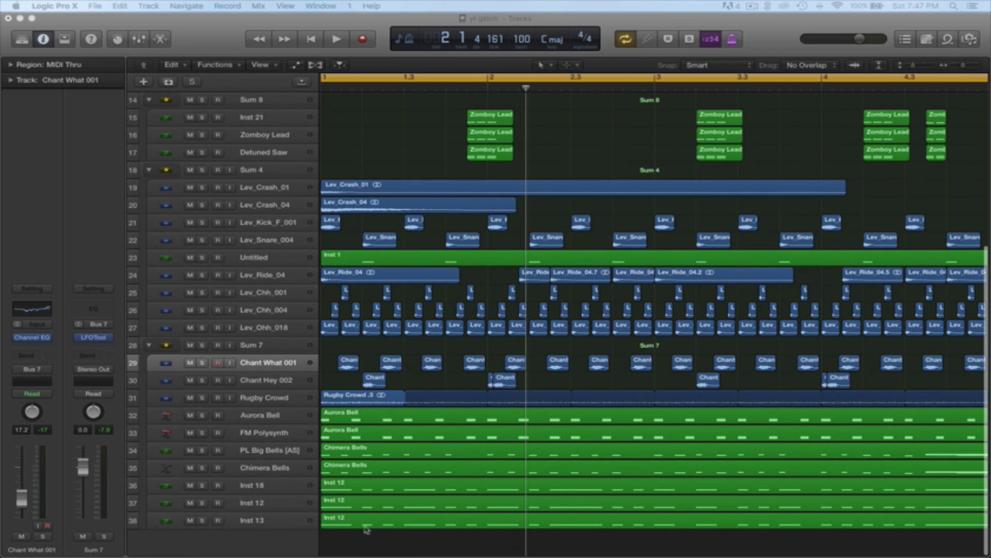
drag(63, 242, 431, 402)
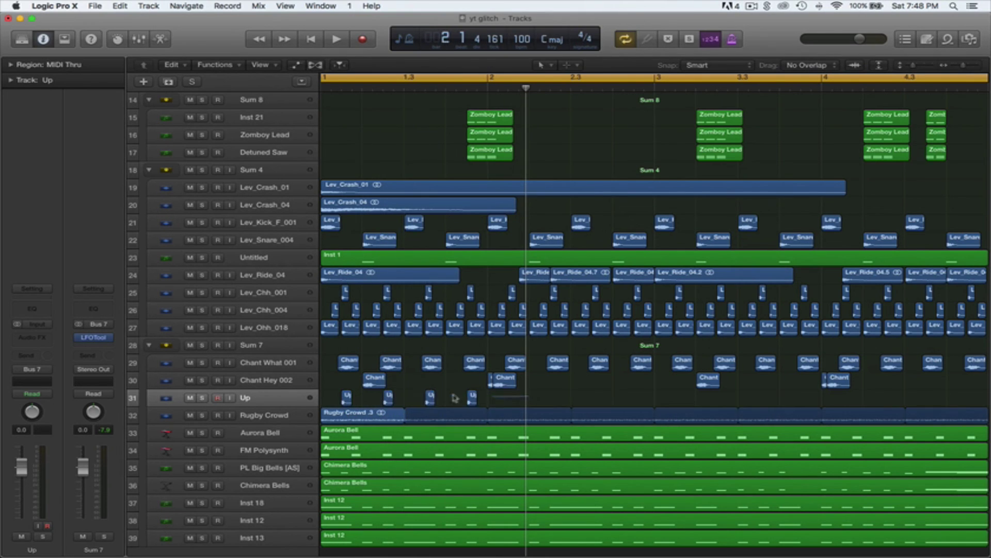
drag(347, 402, 513, 403)
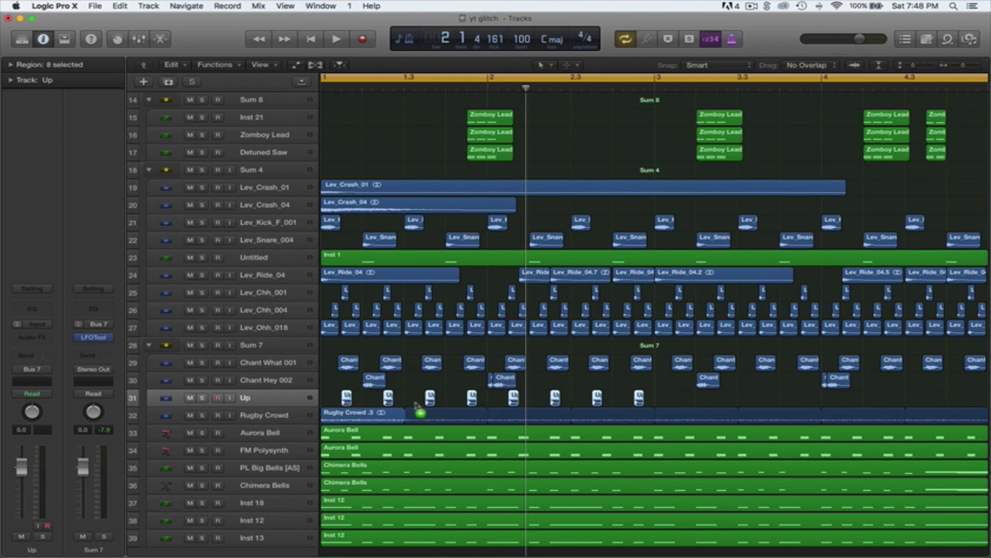
drag(416, 403, 681, 403)
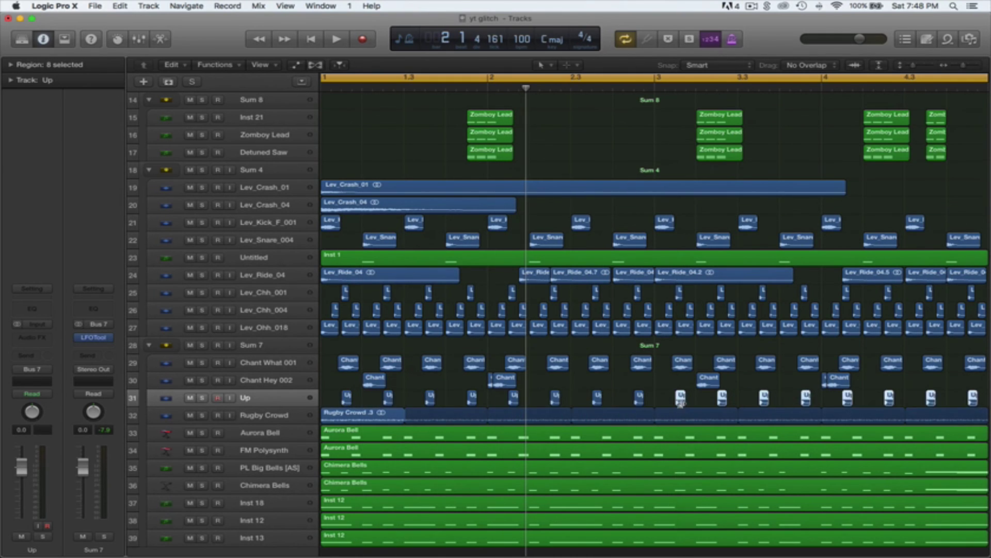
scroll(681, 403, right, 5)
key(space)
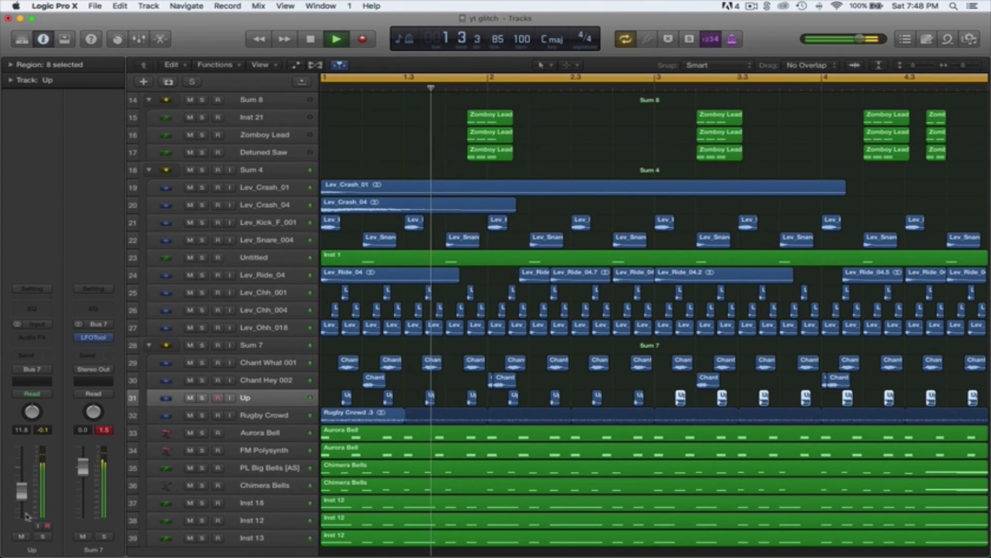
Step: Solo the Up track during playback and insert a Channel EQ on it with the analyzer on
click(202, 398)
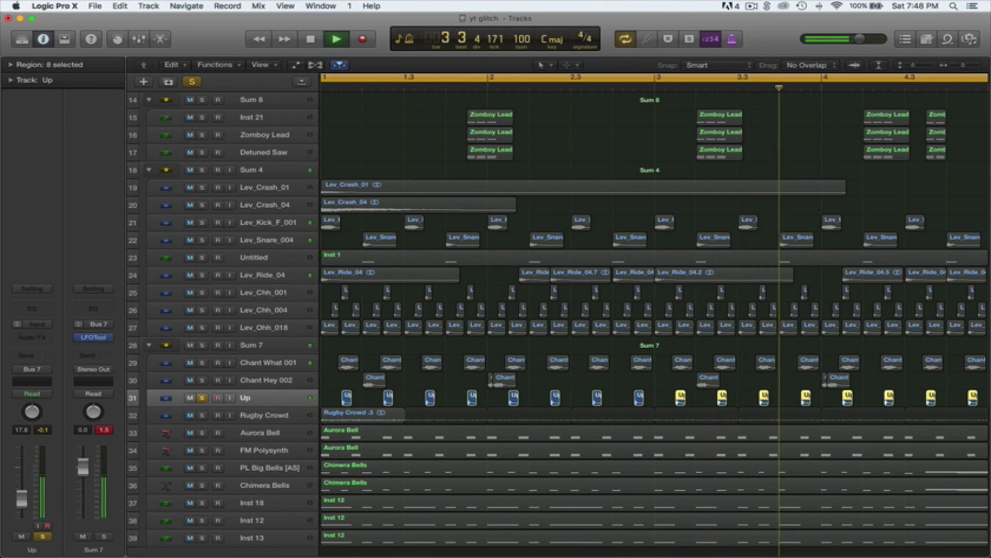
key(space)
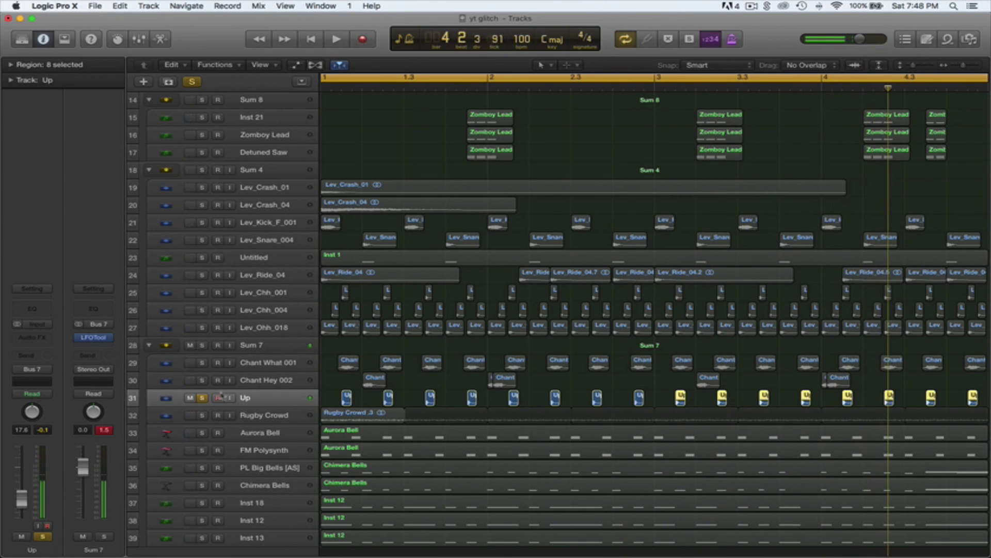
click(32, 310)
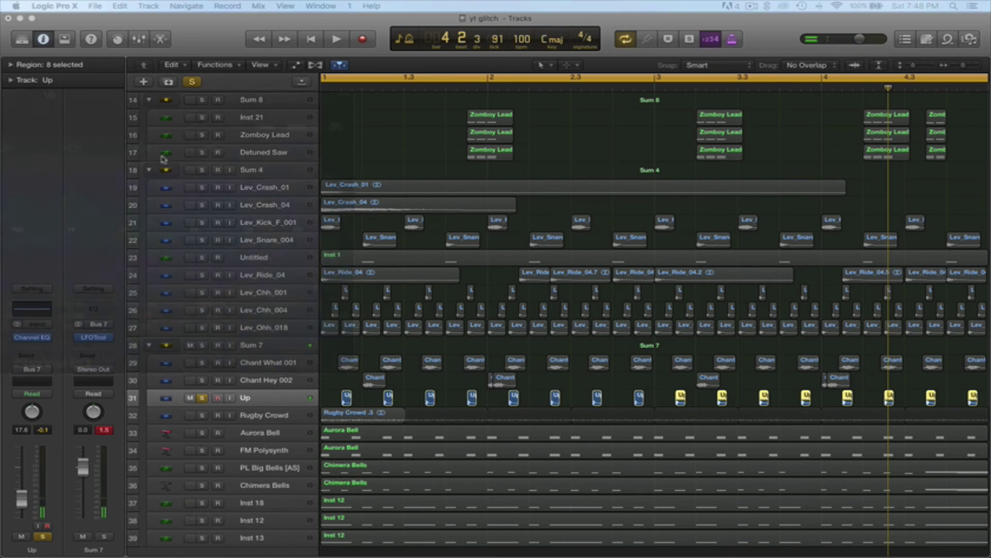
key(space)
click(189, 452)
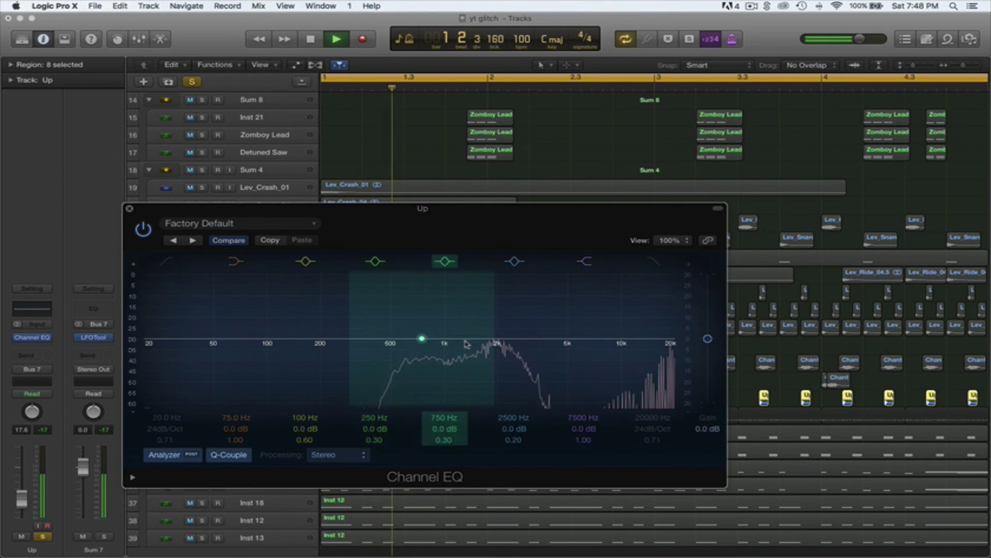
Step: Cut Up's EQ by 24 dB at 81 Hz, 8 dB at 1940 Hz and 10 dB at 13600 Hz, and unsolo the track
drag(244, 341, 227, 416)
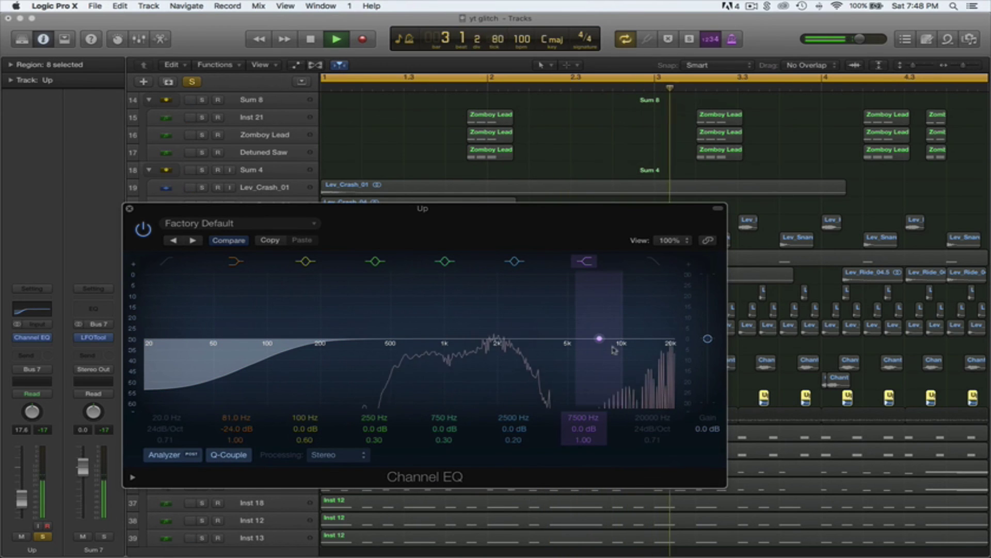
drag(512, 339, 471, 367)
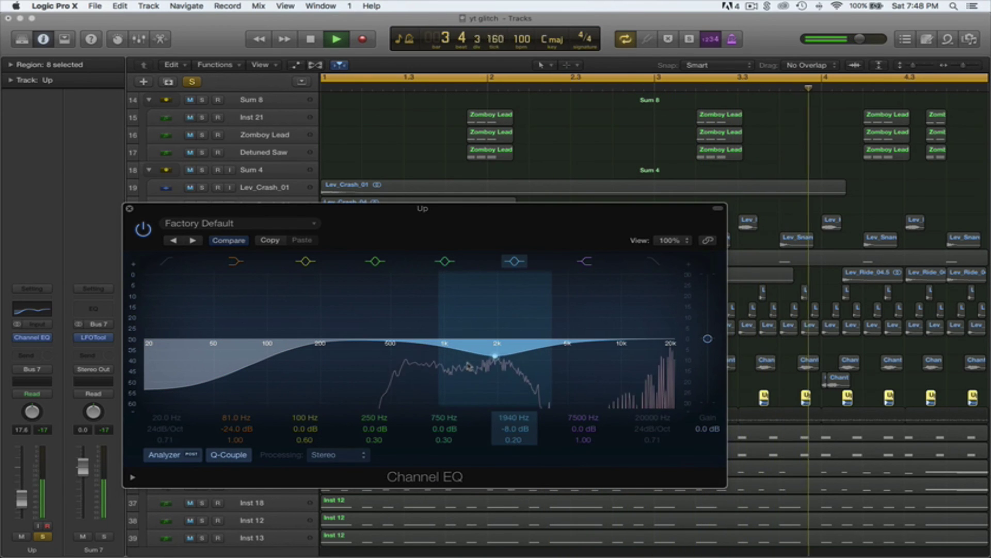
drag(658, 358, 693, 376)
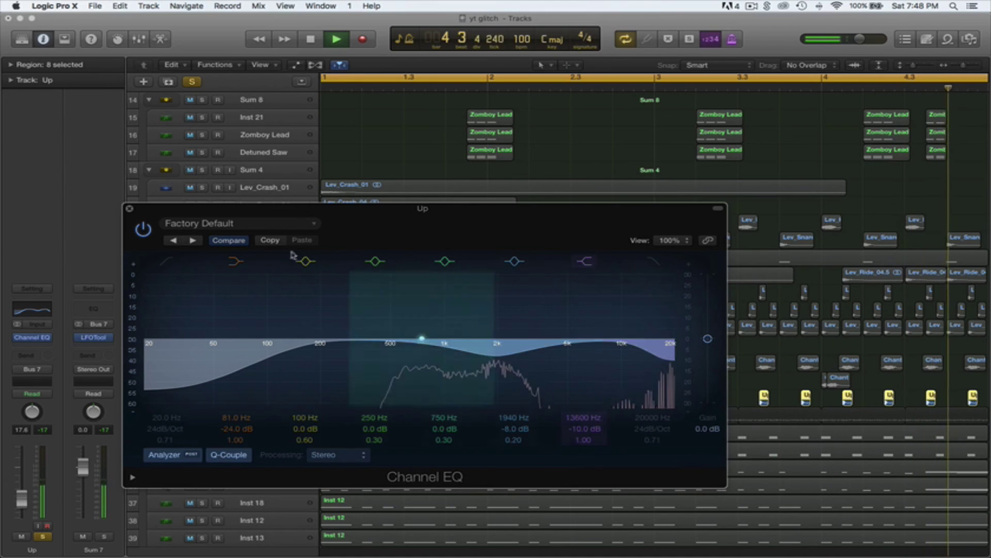
click(130, 208)
key(space)
click(203, 398)
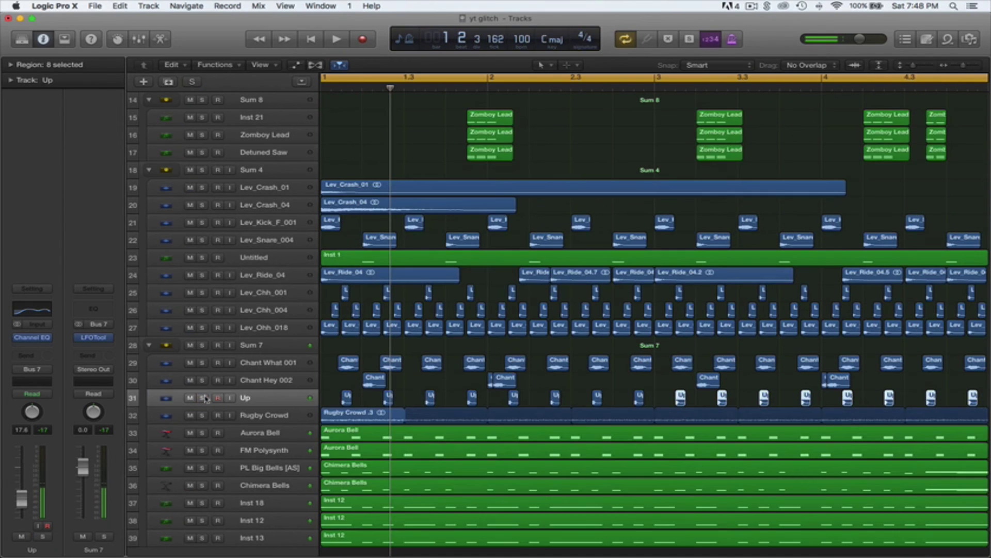
Step: Set the Up track's level to -14.8 dB while the full mix plays, and stop playback
key(space)
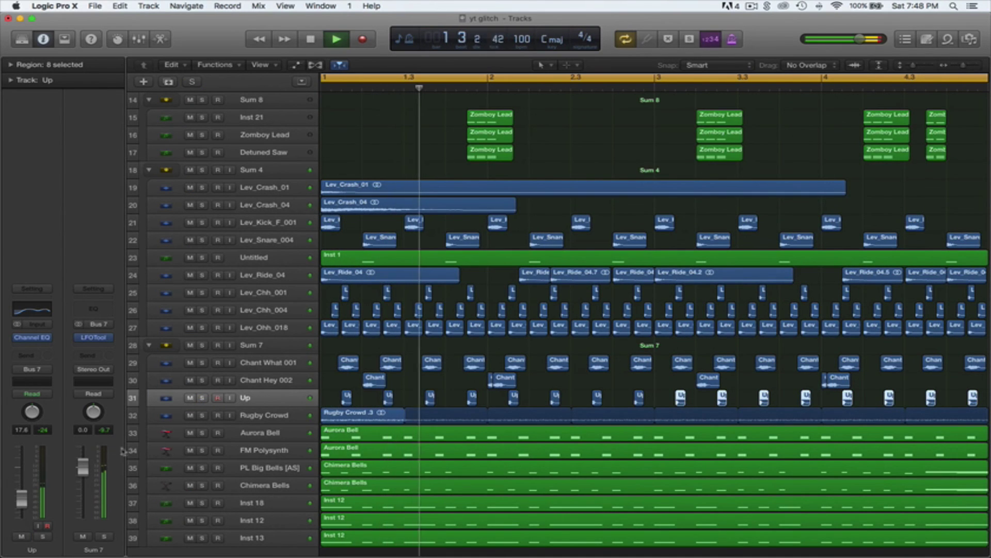
drag(30, 500, 30, 497)
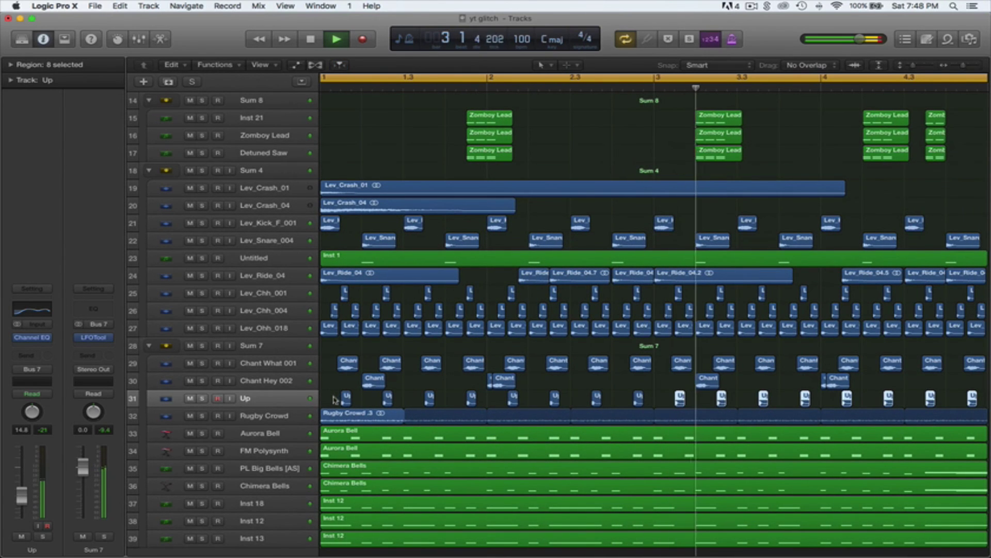
key(space)
Step: Copy all the Up regions in bars 1 to 4 an eighth note later, onto the beats
drag(335, 399, 987, 404)
scroll(476, 406, left, 5)
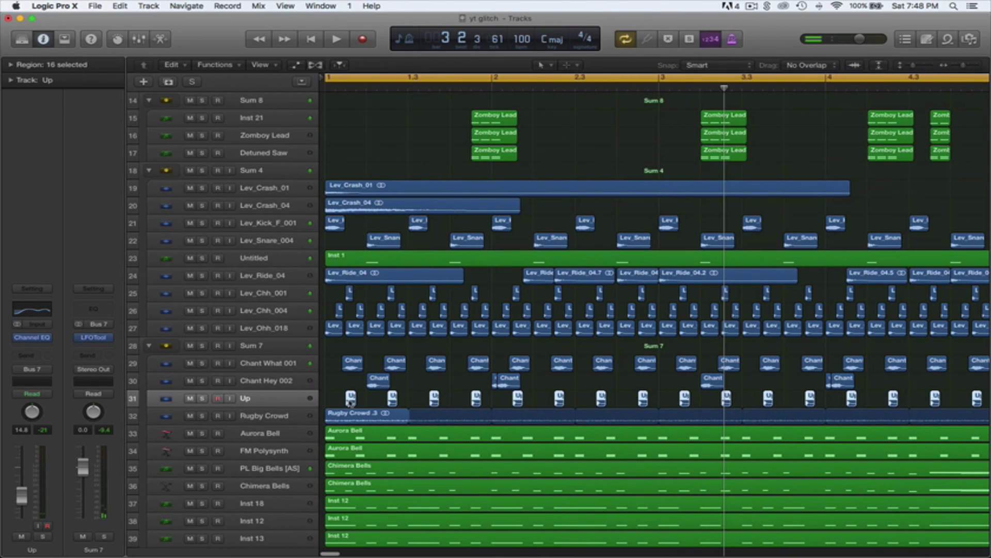
drag(349, 402, 369, 402)
Step: Listen to the doubled Up hits soloed and in the full mix, and check the LFOTool on Sum 7
key(space)
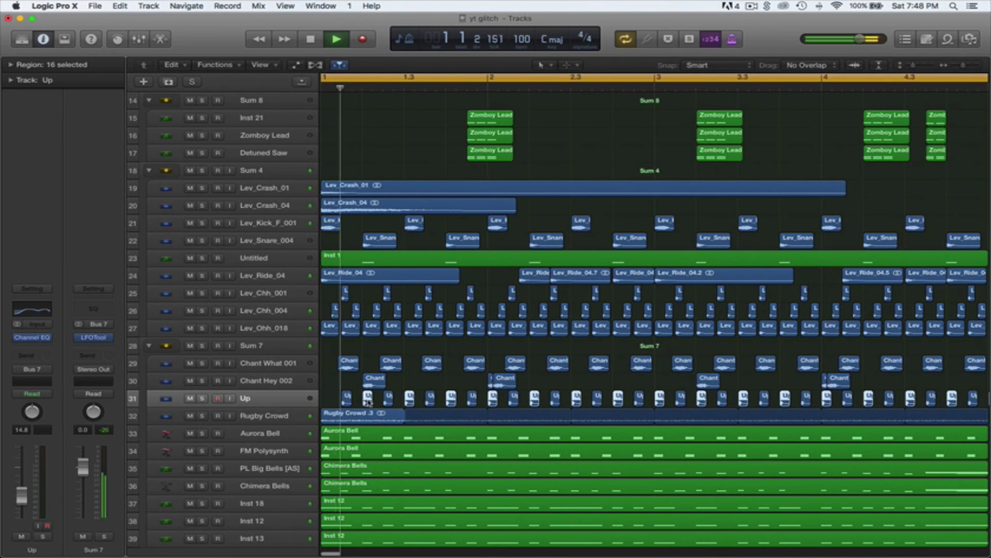
click(203, 399)
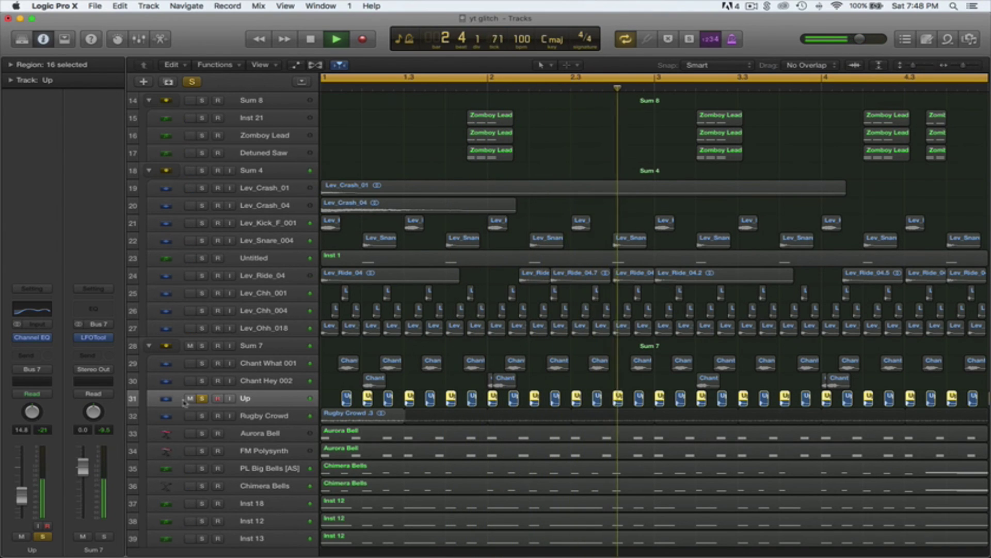
click(203, 399)
click(251, 348)
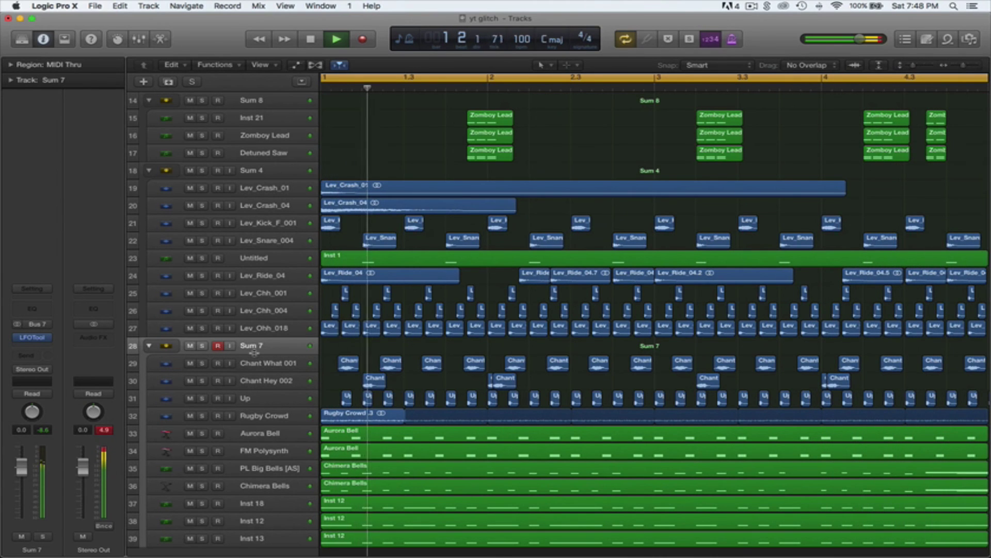
click(41, 336)
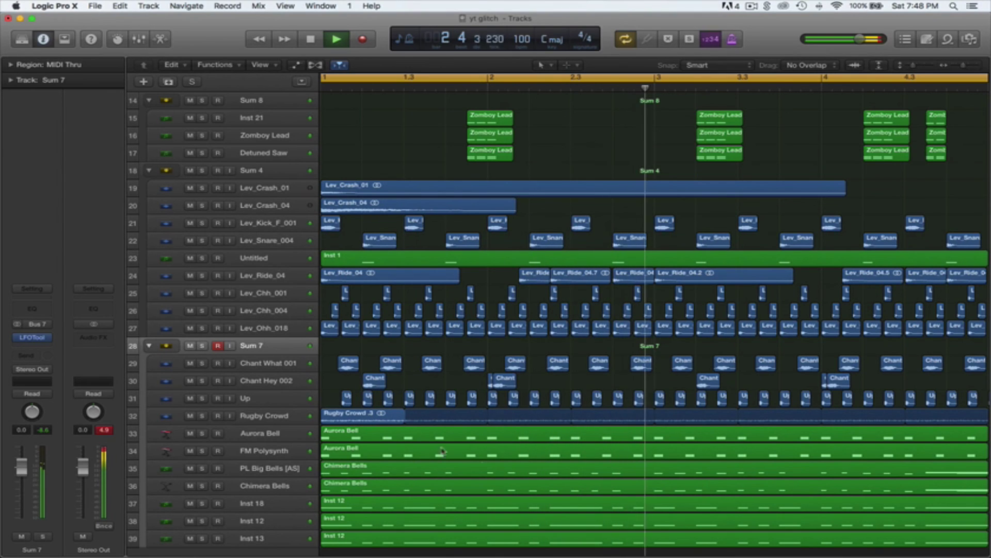
key(space)
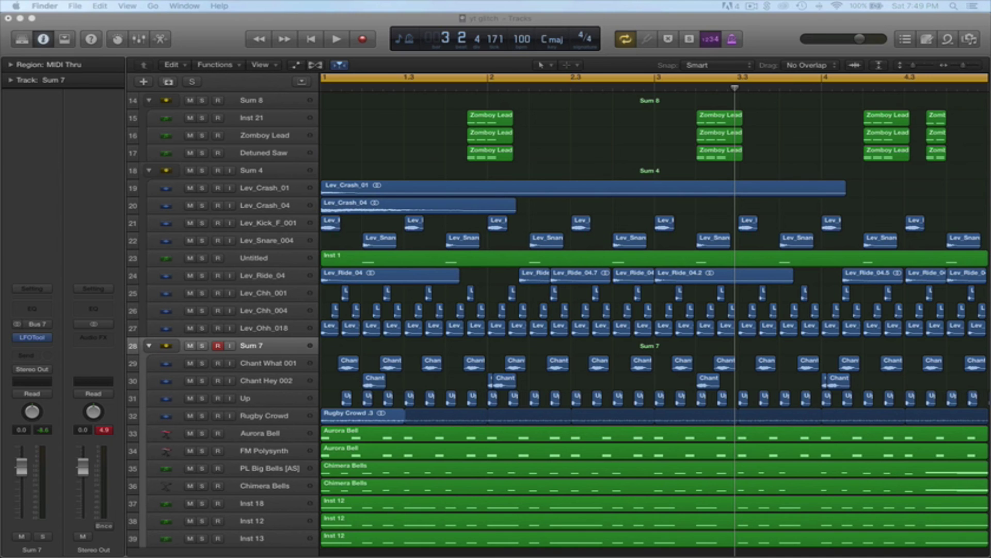
Step: Import Lev_Glitch_007, 009, 011 and 012 from Finder onto new tracks beneath Inst 13, starting at bar 1
drag(206, 262, 339, 537)
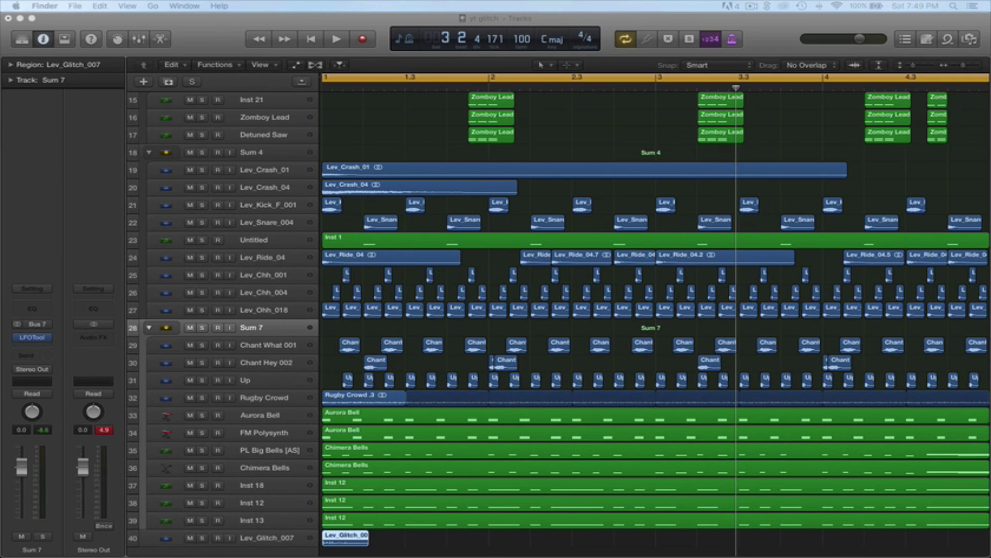
drag(270, 415, 332, 552)
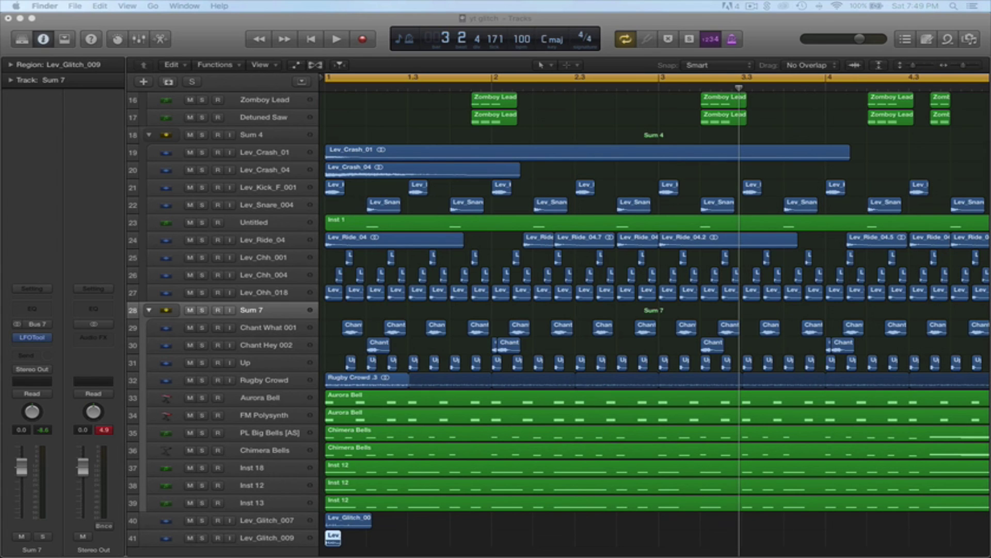
drag(103, 490, 342, 542)
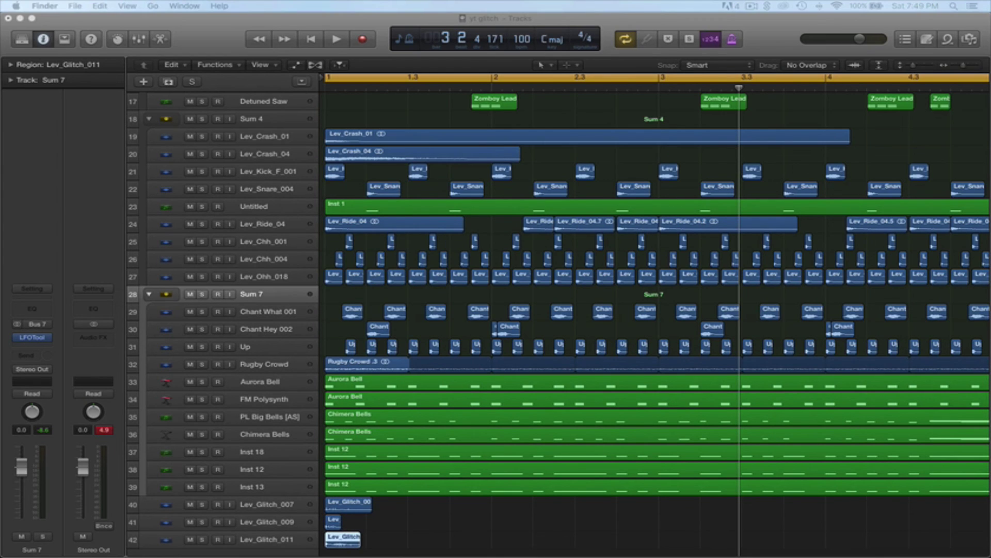
drag(48, 228, 348, 542)
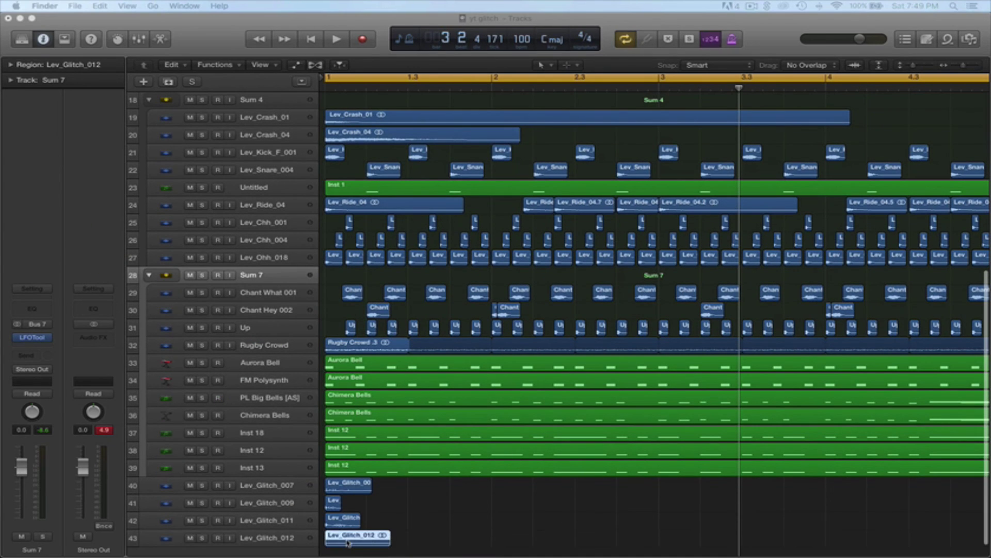
Step: Group the four Lev_Glitch tracks into a summing stack
click(240, 482)
shift+click(268, 543)
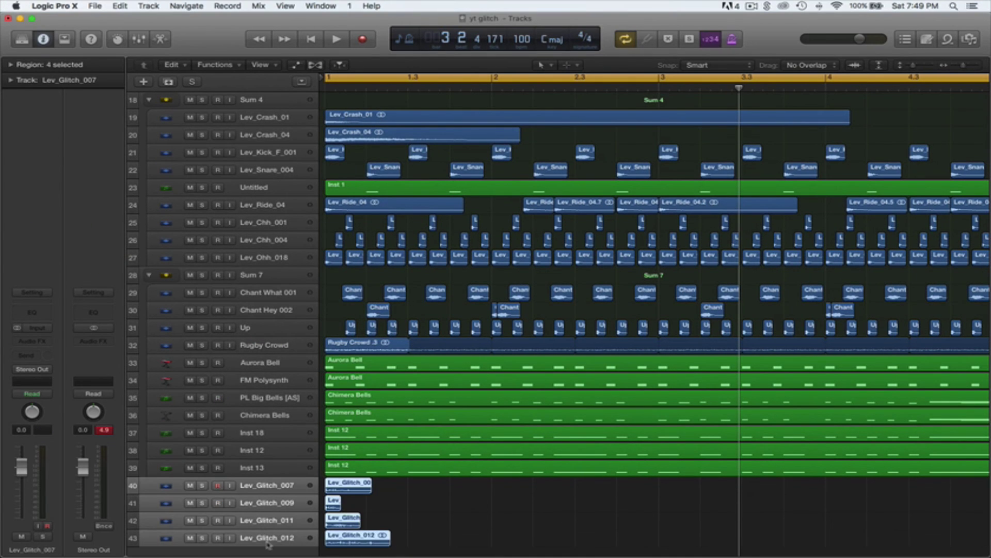
key(super+shift+d)
key(Return)
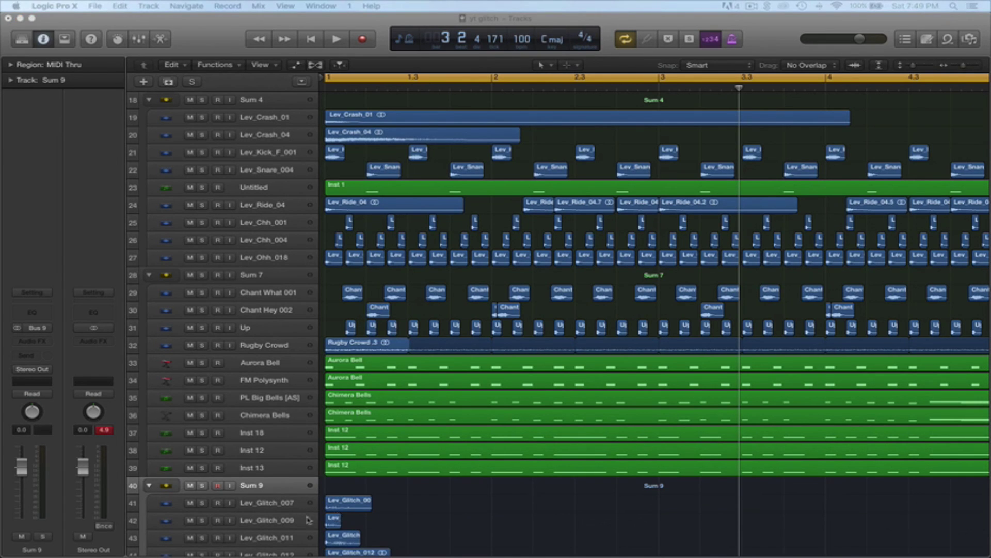
Step: Lower Lev_Glitch_009 to -7.6 dB, Lev_Glitch_011 to -9.2 dB and Lev_Glitch_012 to -13.6 dB, and start playback
click(282, 504)
scroll(282, 504, down, 2)
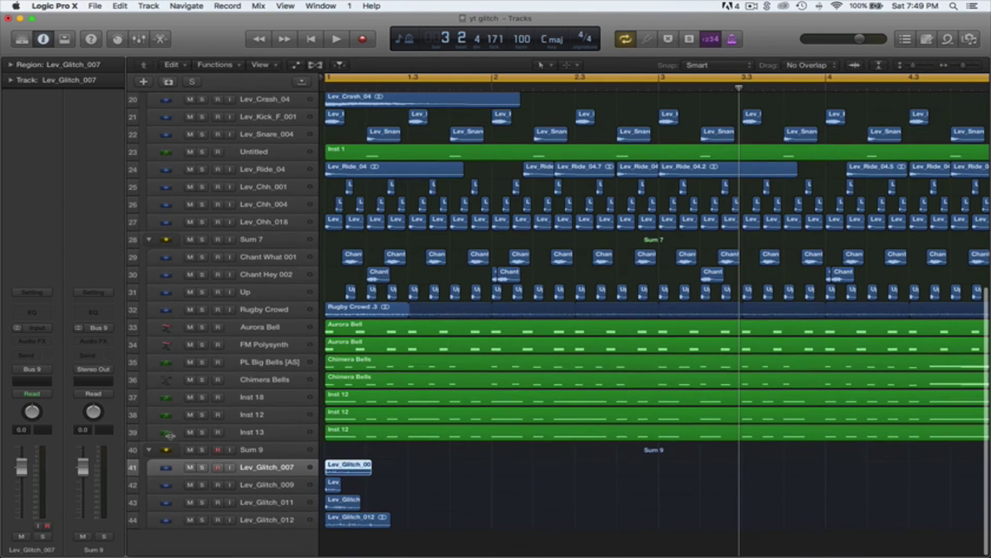
key(Down)
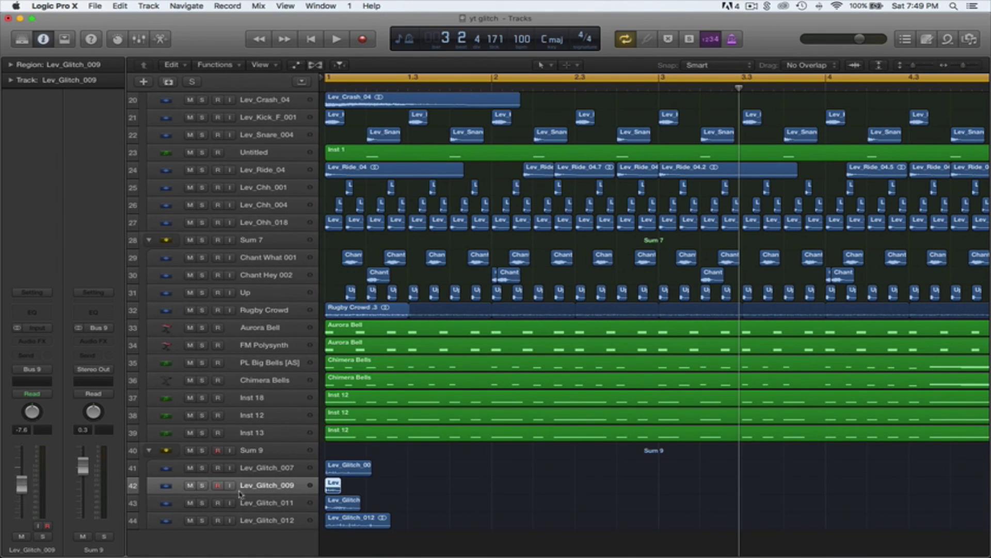
key(Down)
click(300, 524)
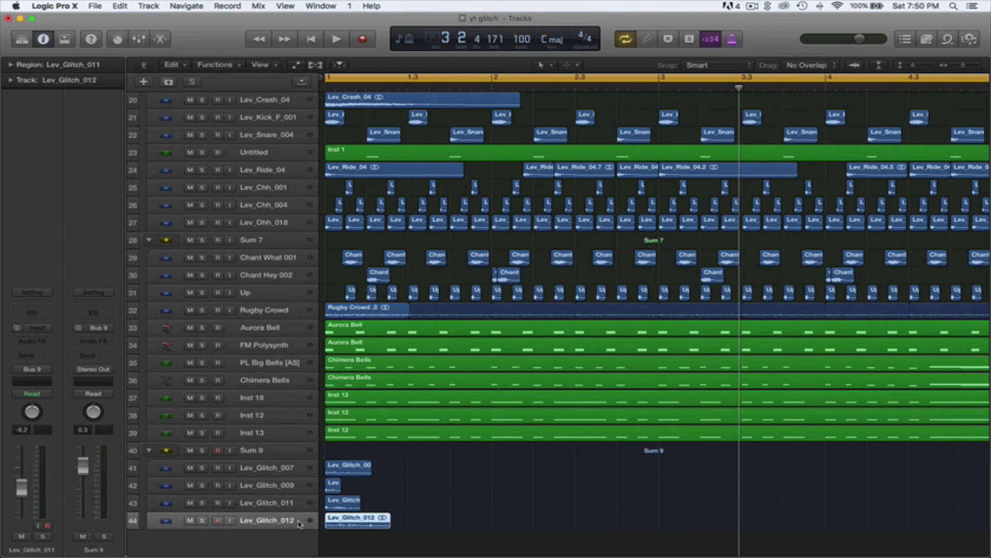
key(space)
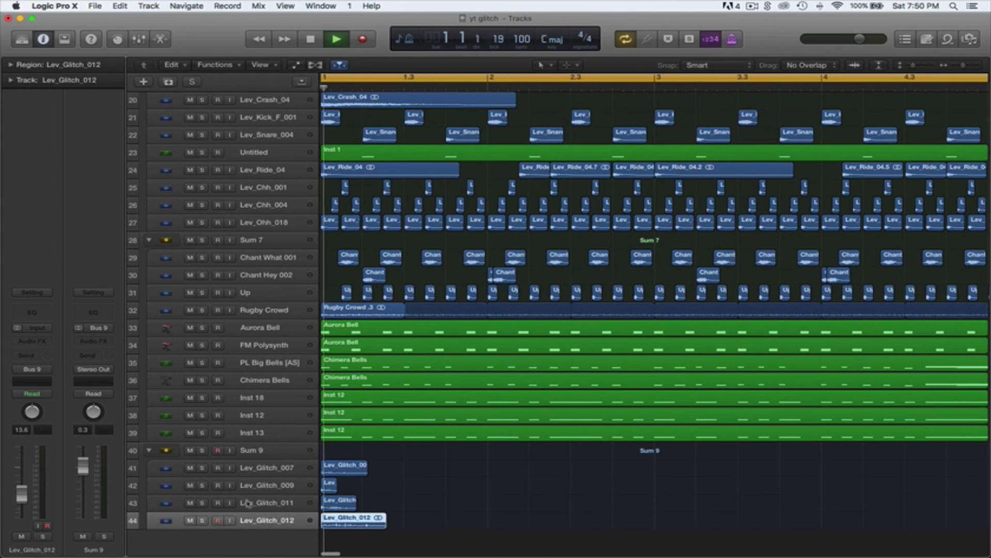
Step: Stagger the glitch regions: 012 just before bar 1 beat 2, 011 just before beat 4, 007 just after bar 2, and play them
drag(351, 474, 533, 471)
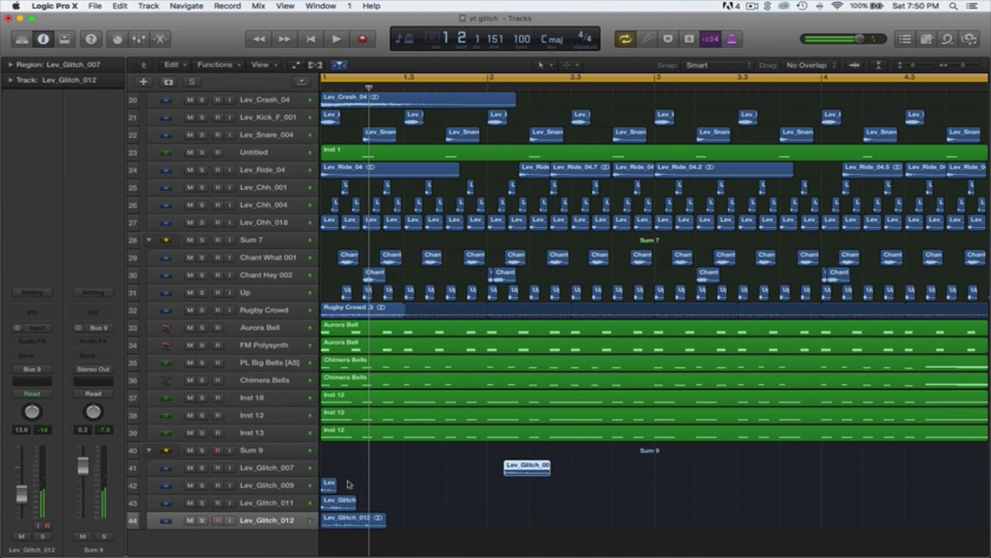
drag(330, 497, 446, 501)
drag(349, 524, 381, 525)
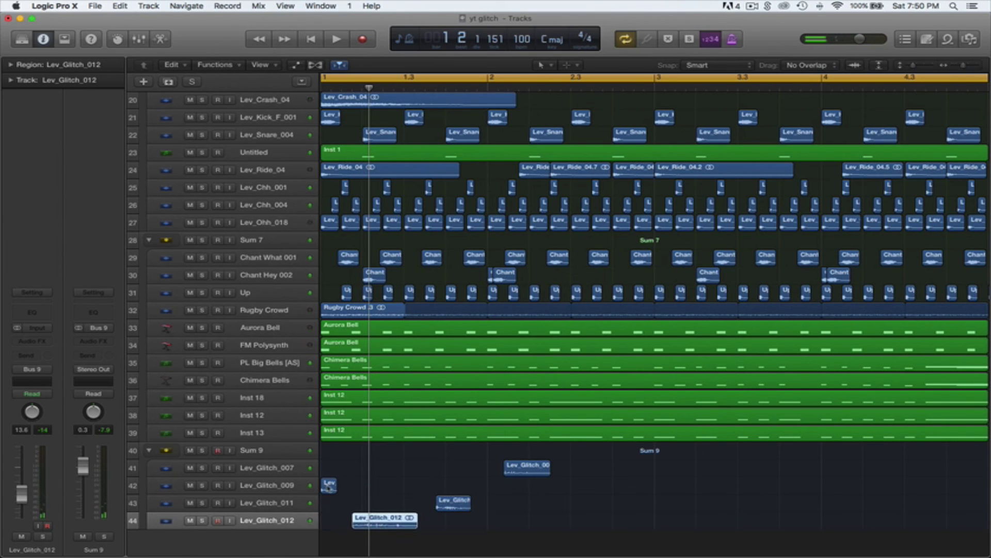
key(space)
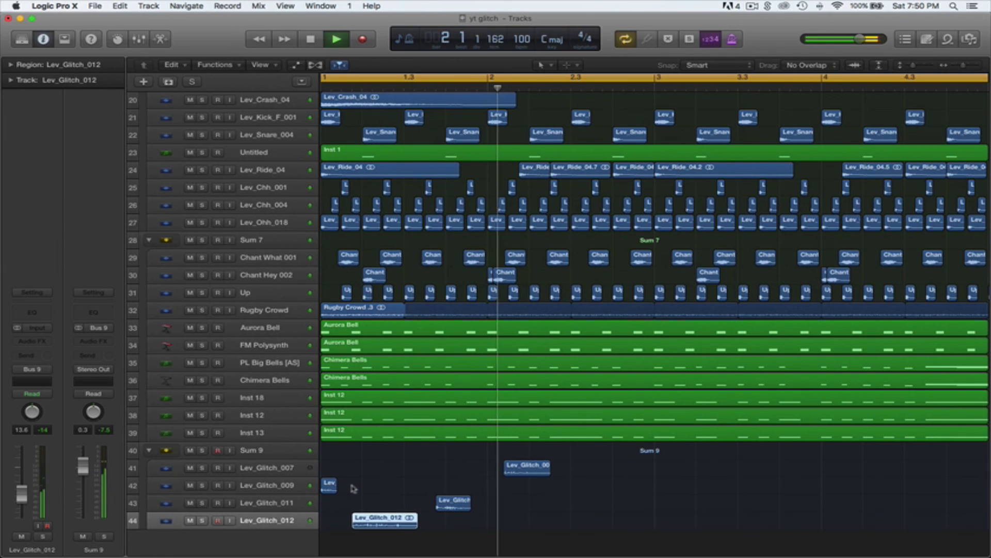
key(space)
Step: Put the playhead at bar 2 beat 4 and copy the Lev_Glitch_009 region there and to the start of bar 3
scroll(369, 475, up, 10)
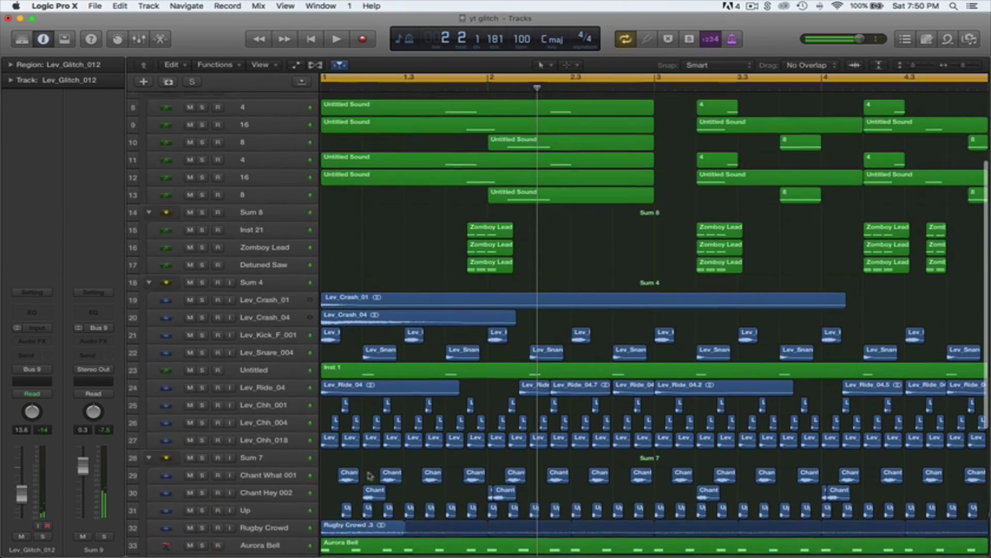
scroll(572, 101, up, 3)
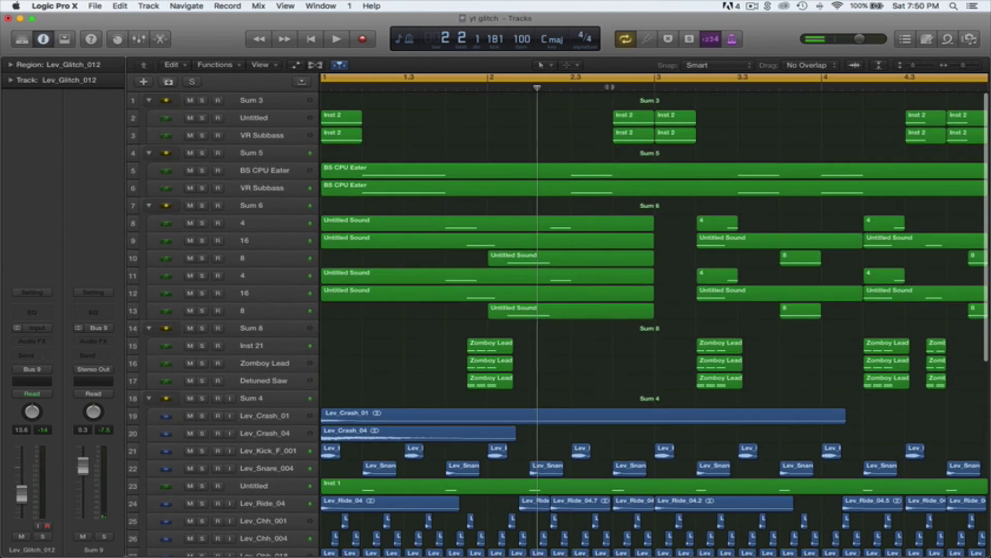
click(613, 87)
scroll(445, 541, down, 12)
scroll(443, 541, up, 2)
click(328, 485)
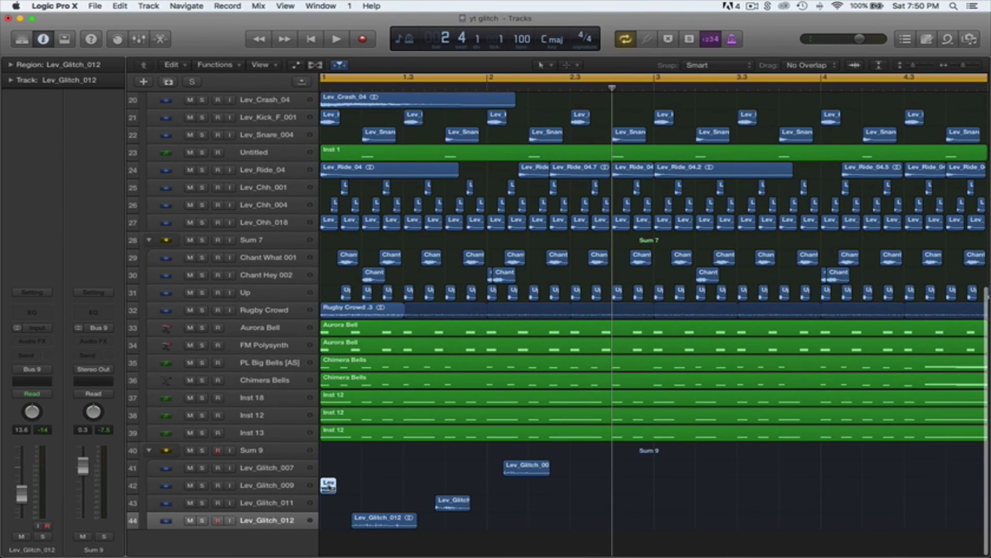
drag(325, 486, 668, 492)
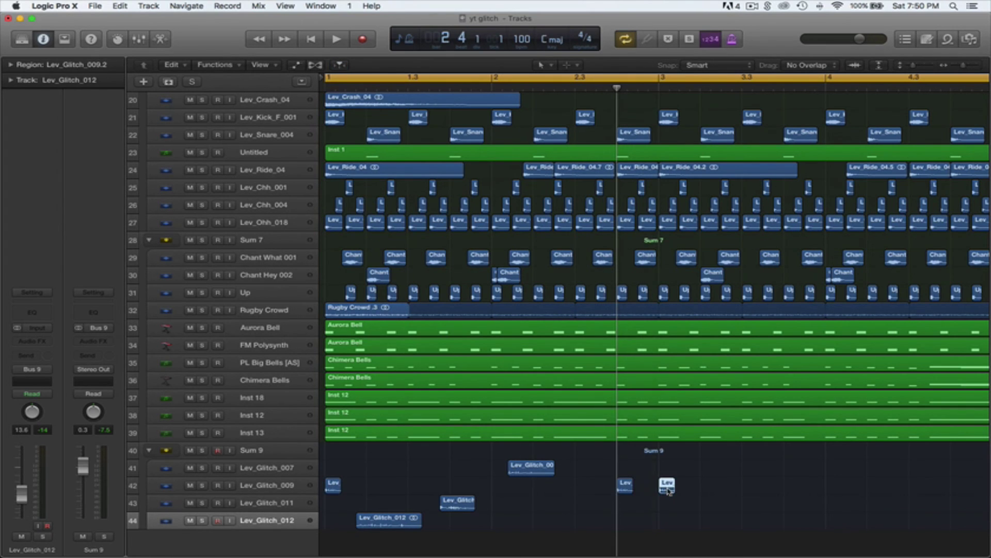
Step: Put the playhead at bar 4 beat 3 and copy the Lev_Glitch_009 region there
scroll(669, 491, right, 5)
scroll(669, 491, right, 4)
click(703, 80)
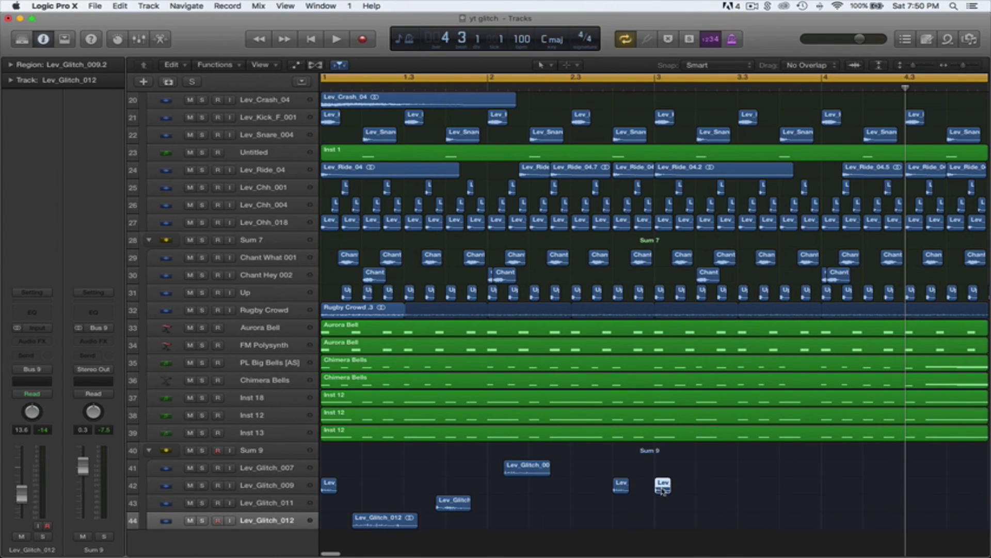
alt+drag(663, 491, 909, 491)
scroll(893, 488, right, 7)
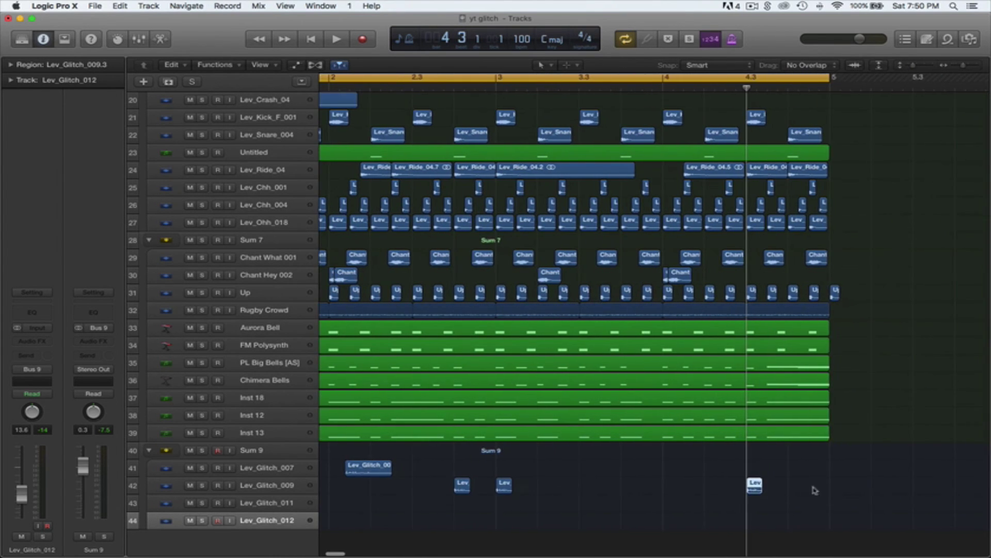
Step: Copy the Lev_Glitch_009 region to bar 4 beat 4, then audition the Lev_Glitch_011 track in solo
alt+drag(756, 488, 798, 495)
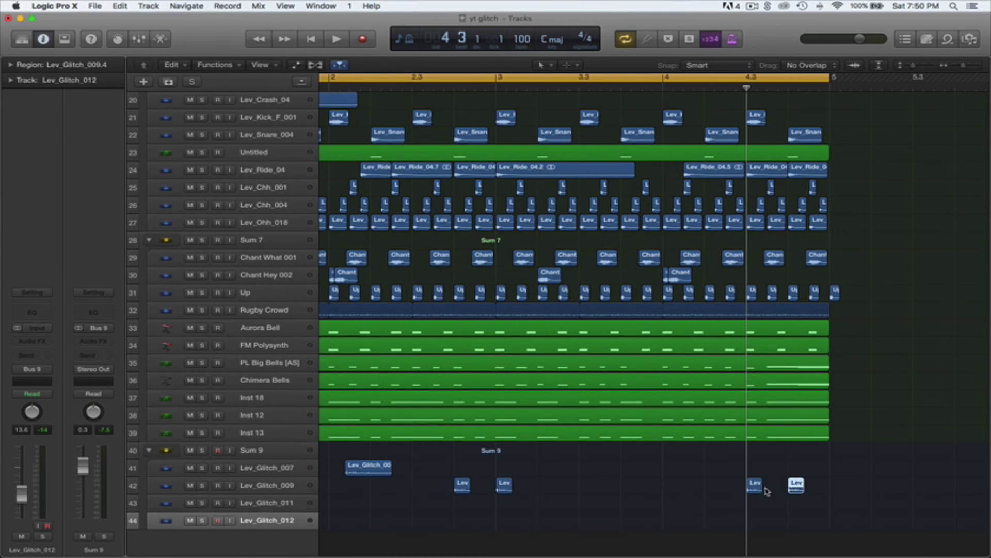
key(space)
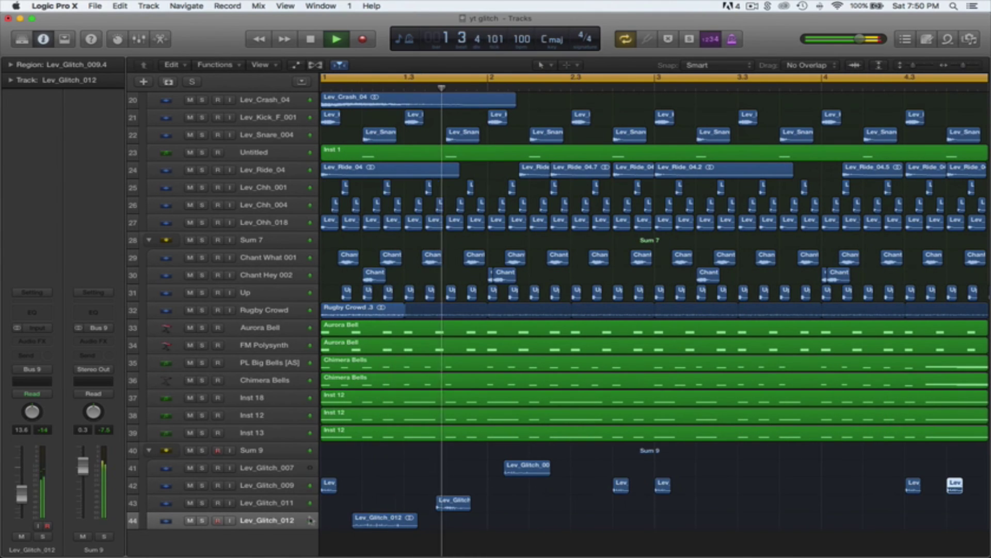
click(206, 504)
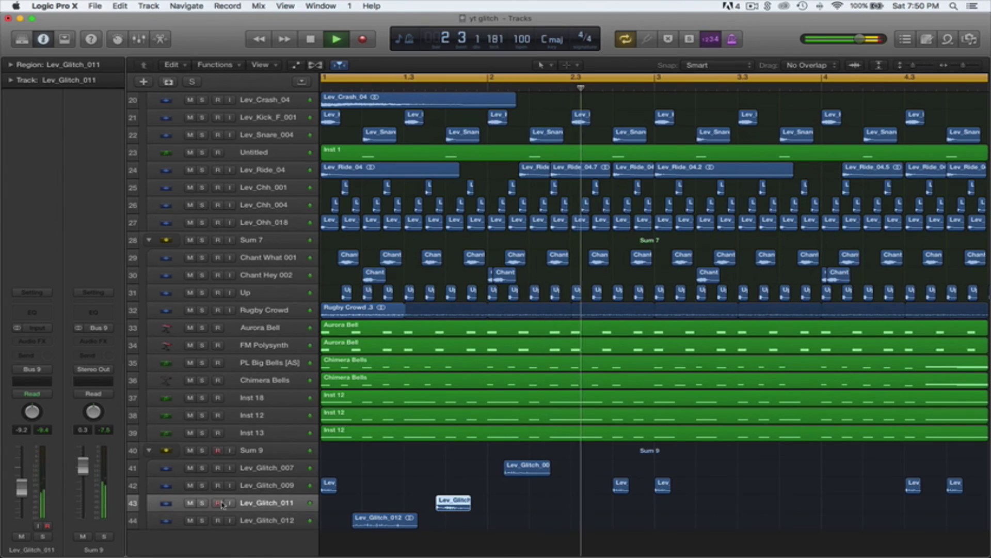
click(202, 504)
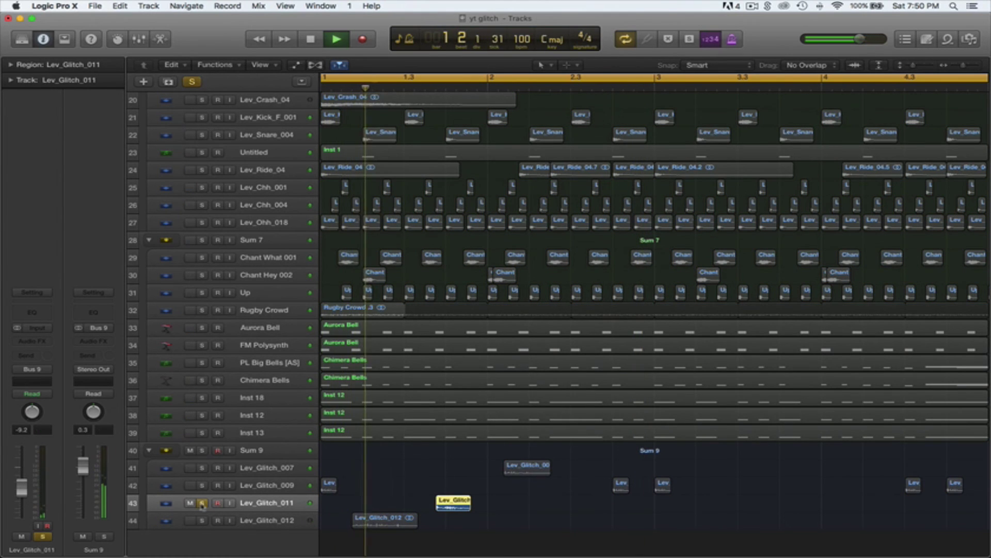
key(space)
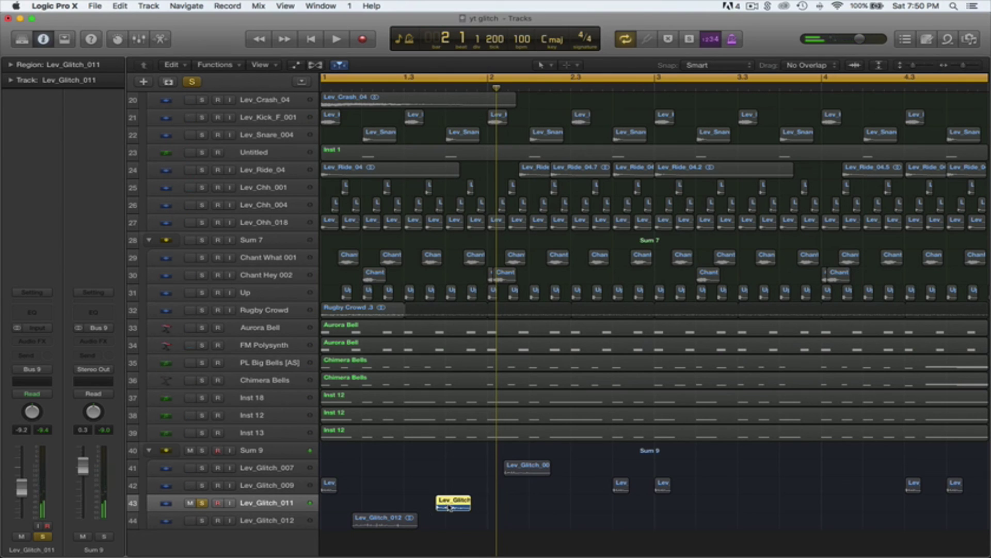
click(201, 503)
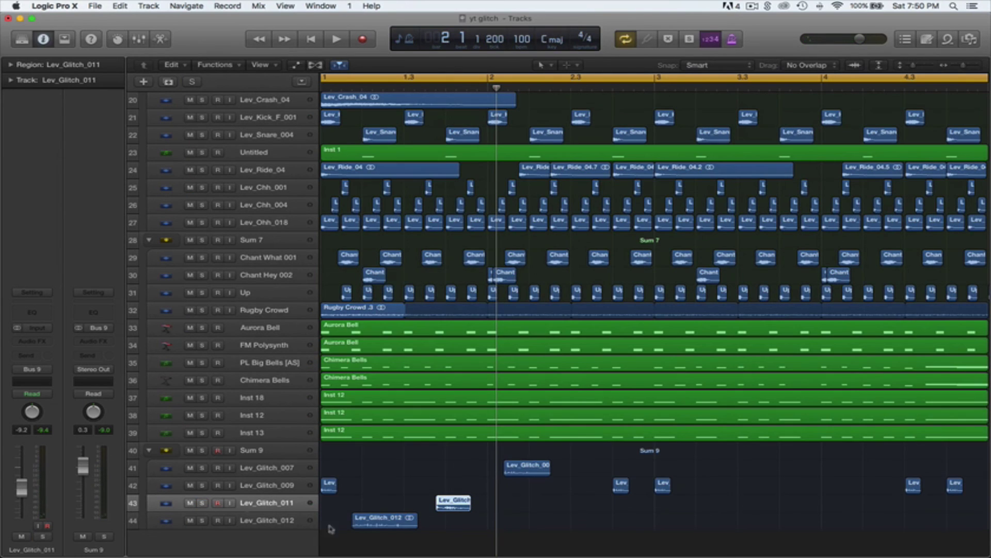
Step: Move the Lev_Glitch_012 region earlier to just after the start of bar 1 and the Lev_Glitch_007 region to bar 1 beat 3
drag(396, 523, 381, 523)
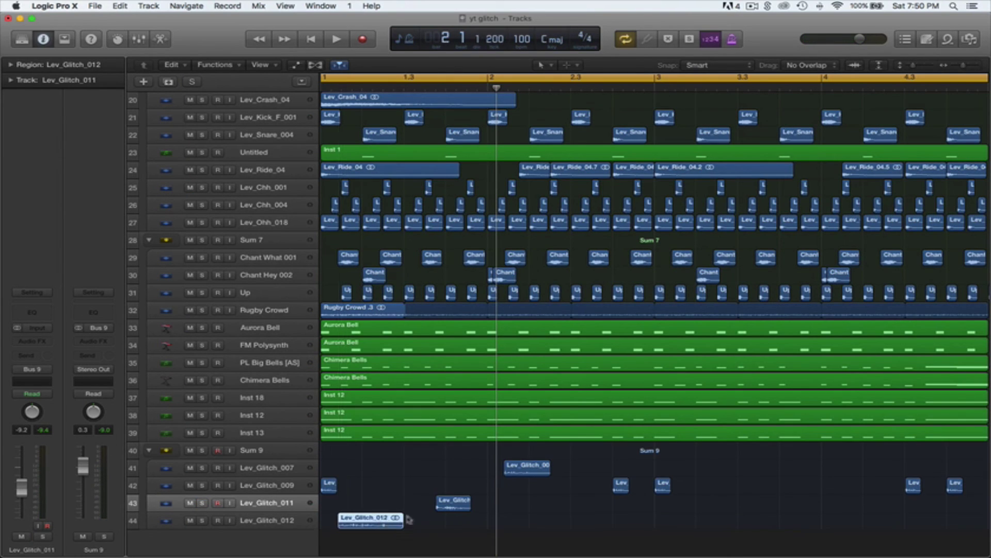
drag(521, 474, 421, 471)
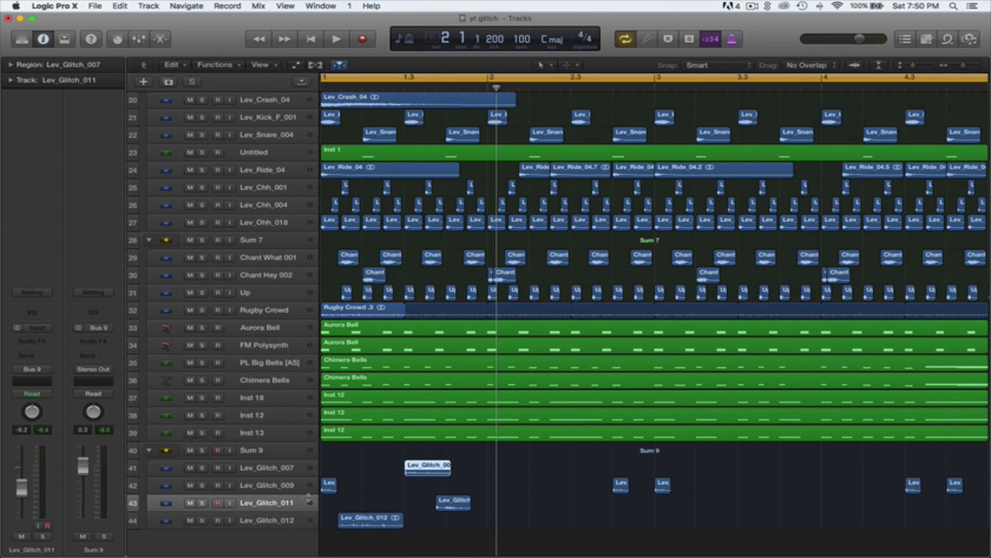
Step: Solo the Lev_Glitch_007, 009, 011 and 012 tracks and play them together
click(202, 521)
key(space)
click(204, 467)
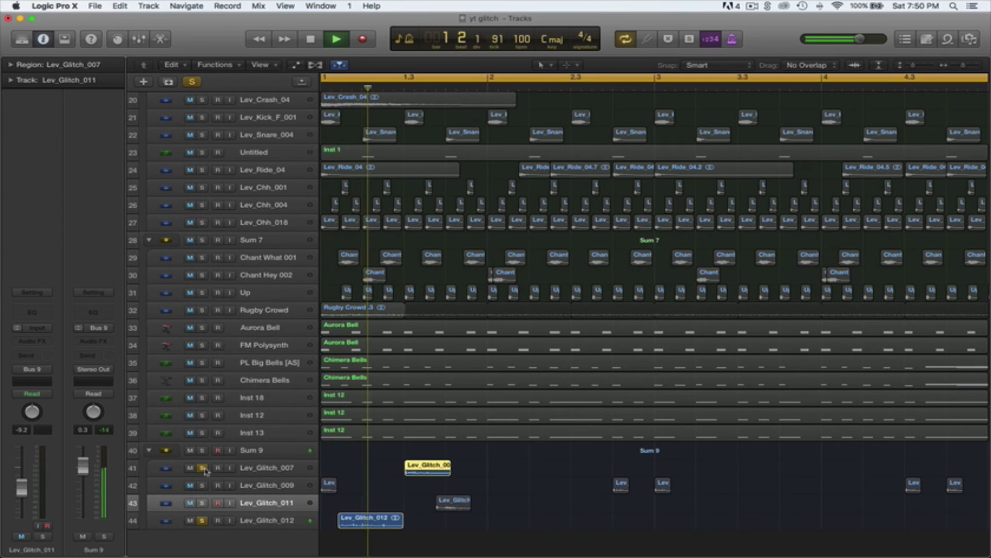
key(space)
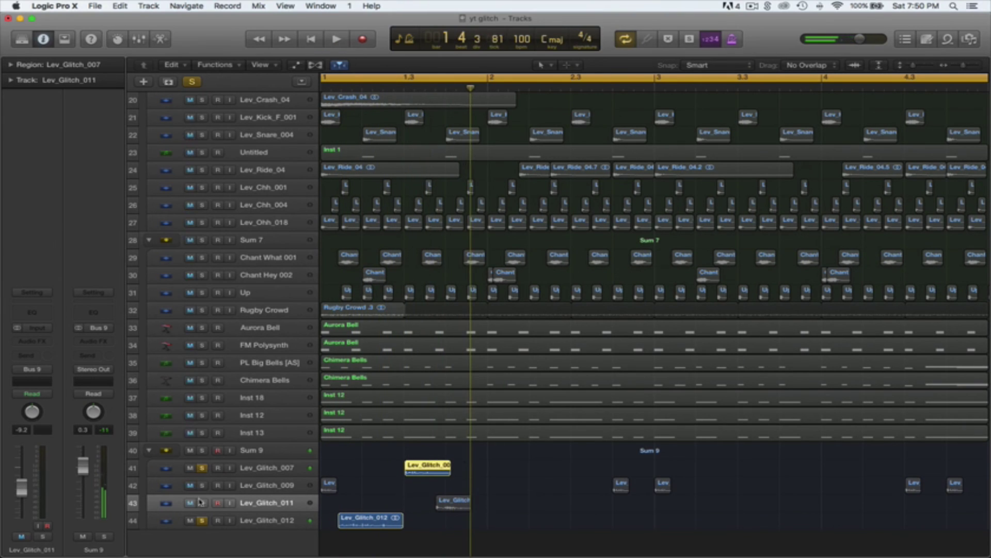
click(203, 486)
key(space)
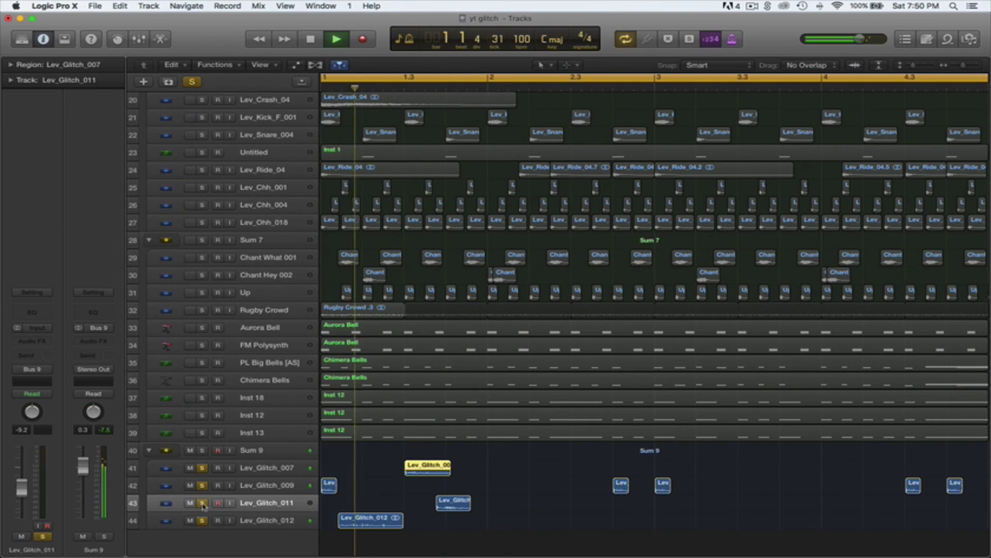
key(space)
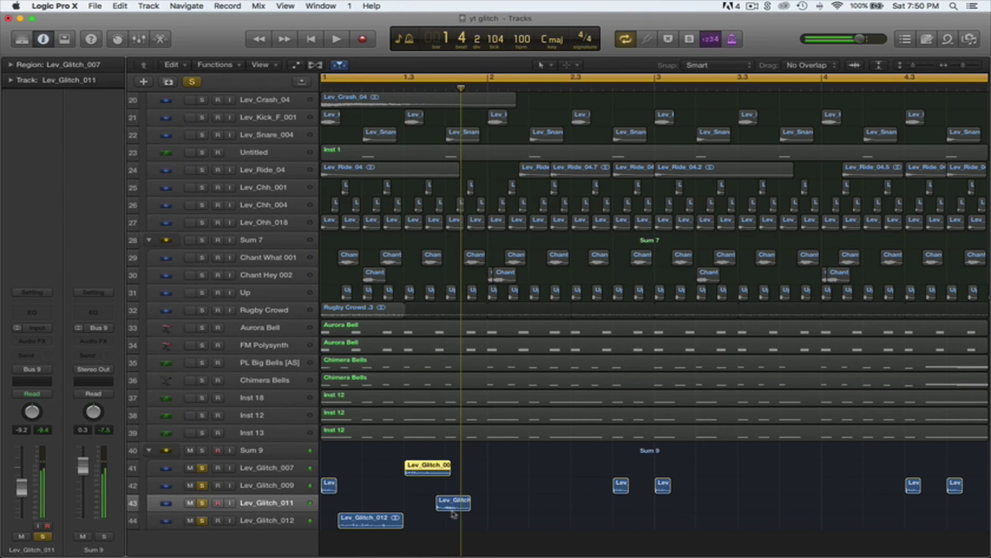
Step: Move the Lev_Glitch_011 region to bar 1 beat 4, extend it to bar 2, and copy Lev_Glitch_007 to bar 2
click(455, 503)
drag(462, 507, 460, 506)
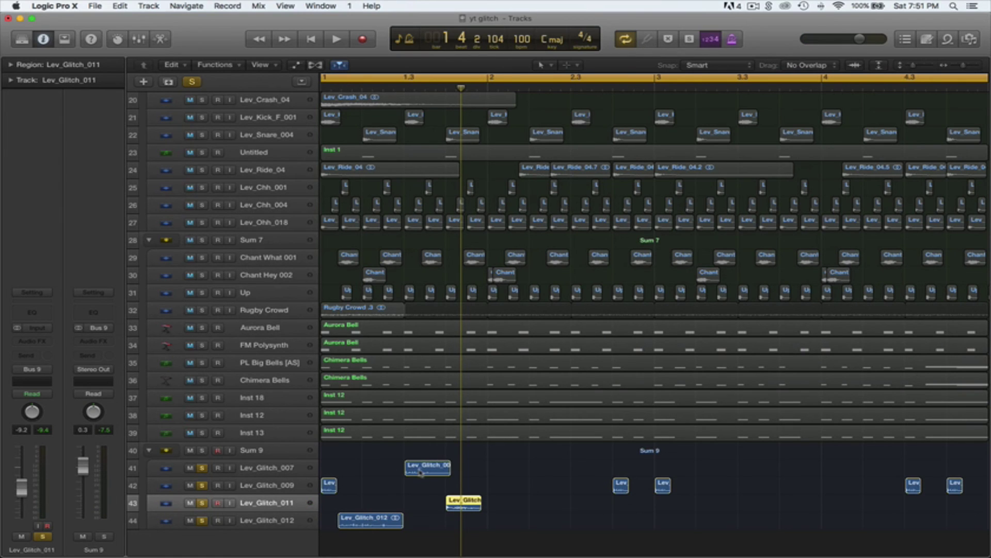
drag(420, 471, 501, 472)
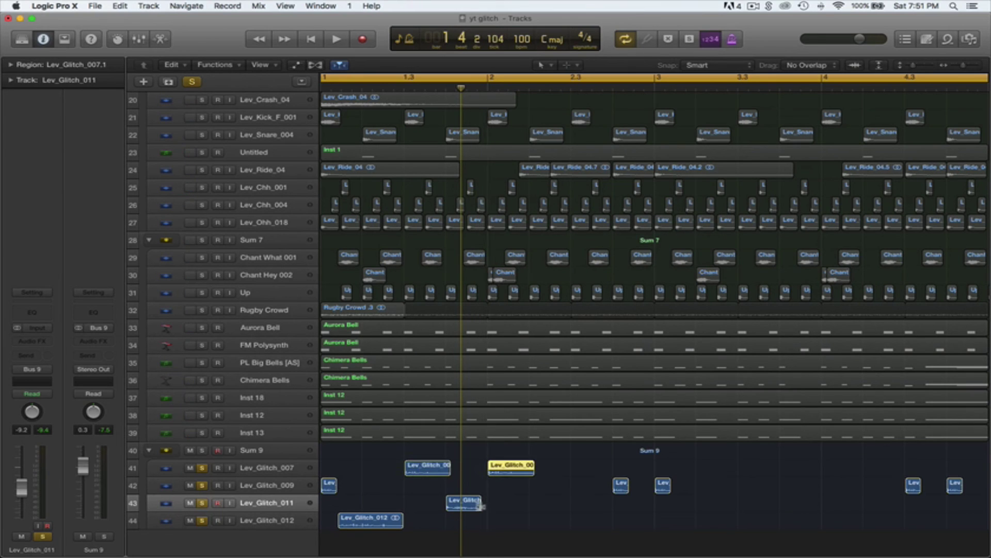
drag(482, 506, 489, 511)
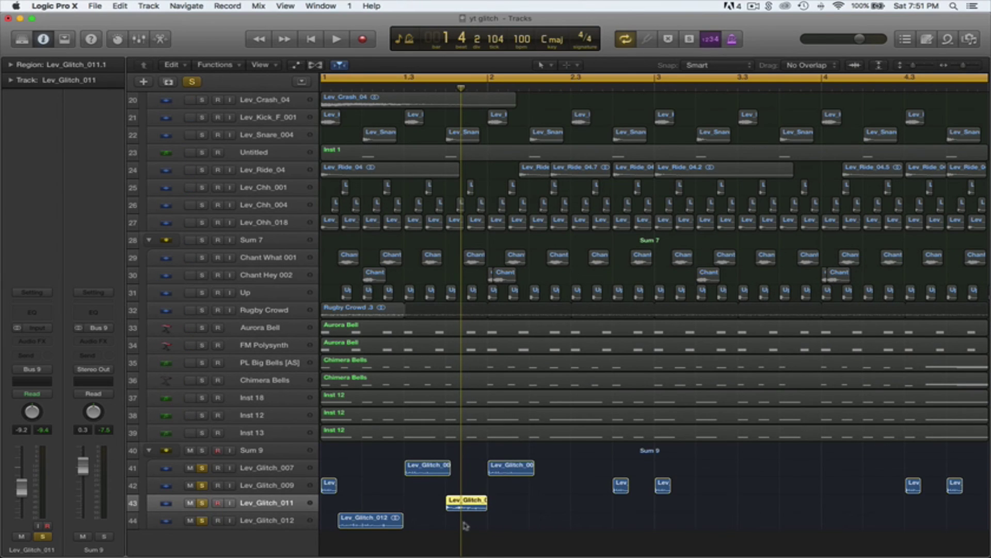
key(space)
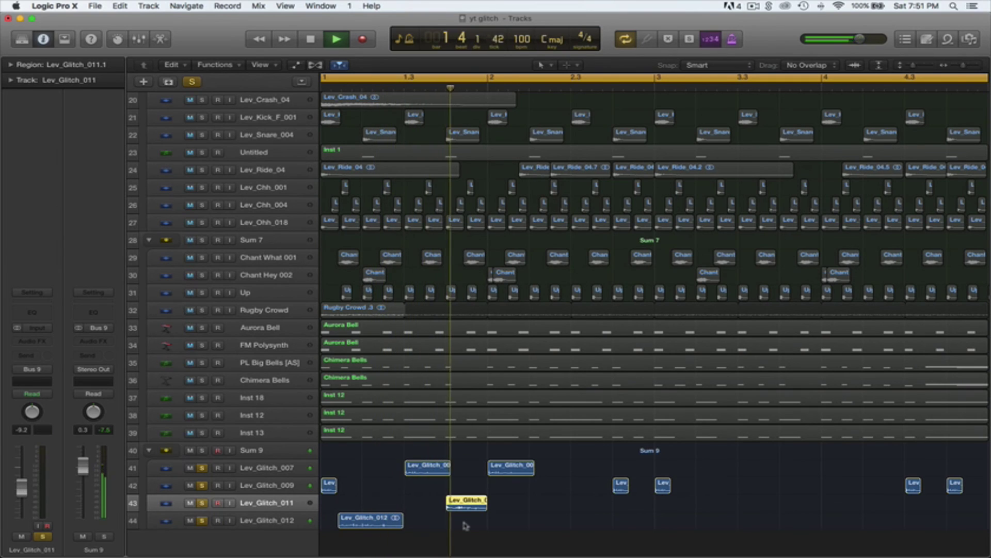
key(space)
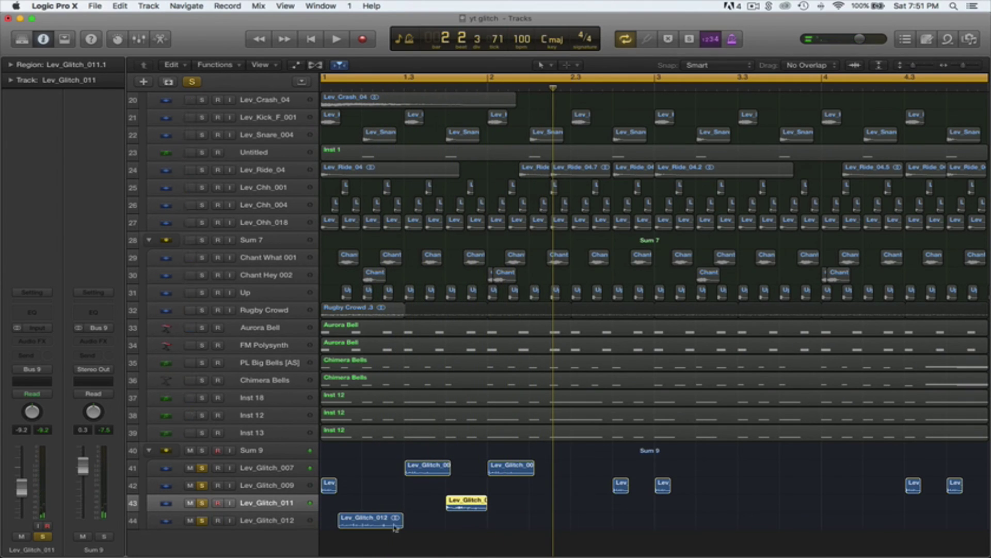
Step: Extend the end of the Lev_Glitch_012 region to just past bar 1 beat 3 and play the result
drag(400, 525, 406, 525)
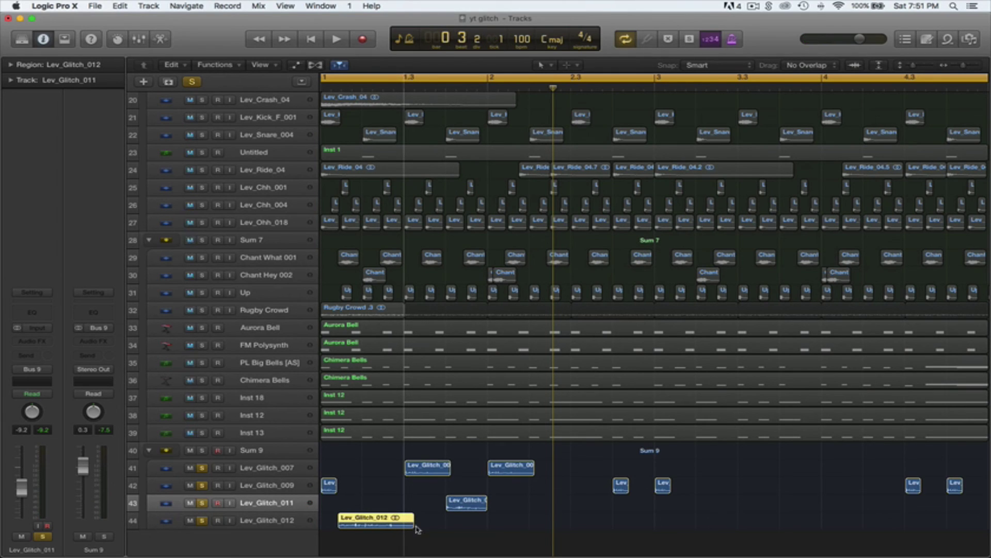
drag(416, 526, 417, 527)
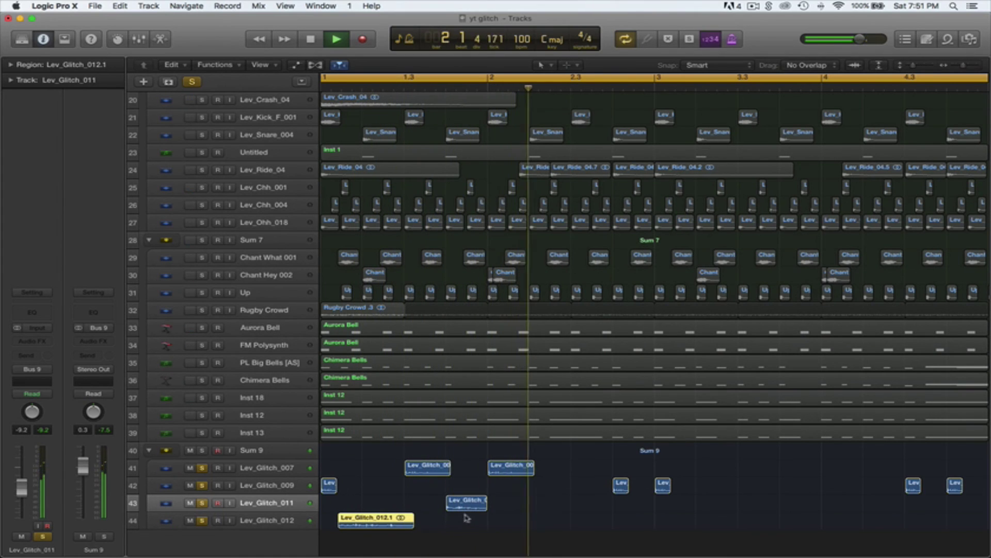
key(space)
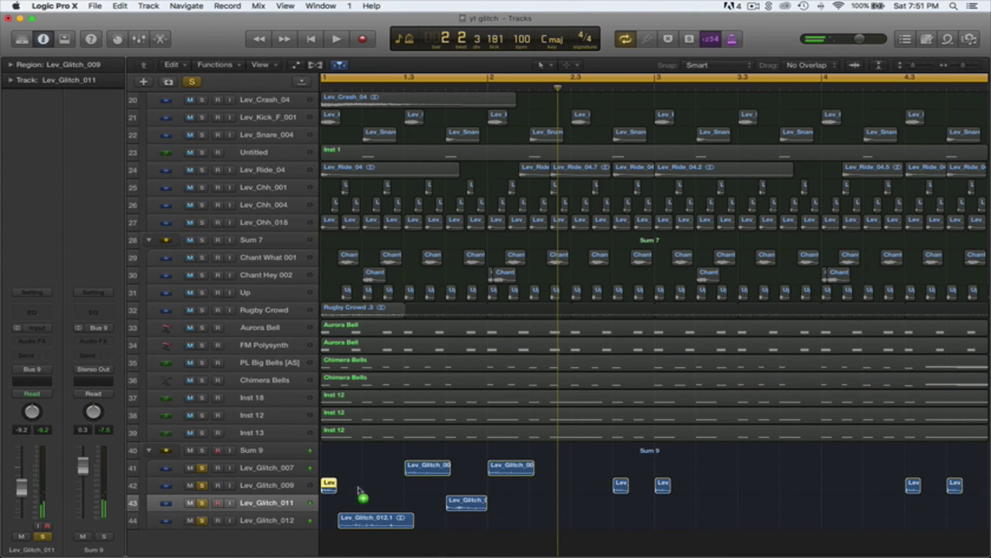
Step: Copy the first Lev_Glitch_009 region to a sixteenth before bar 2 and play the soloed glitches
drag(359, 488, 480, 489)
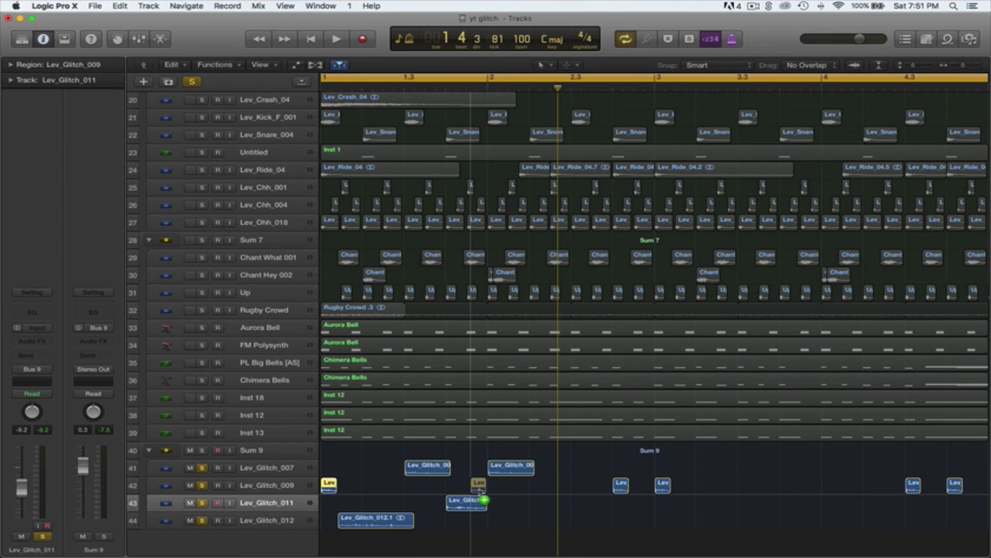
drag(476, 489, 477, 491)
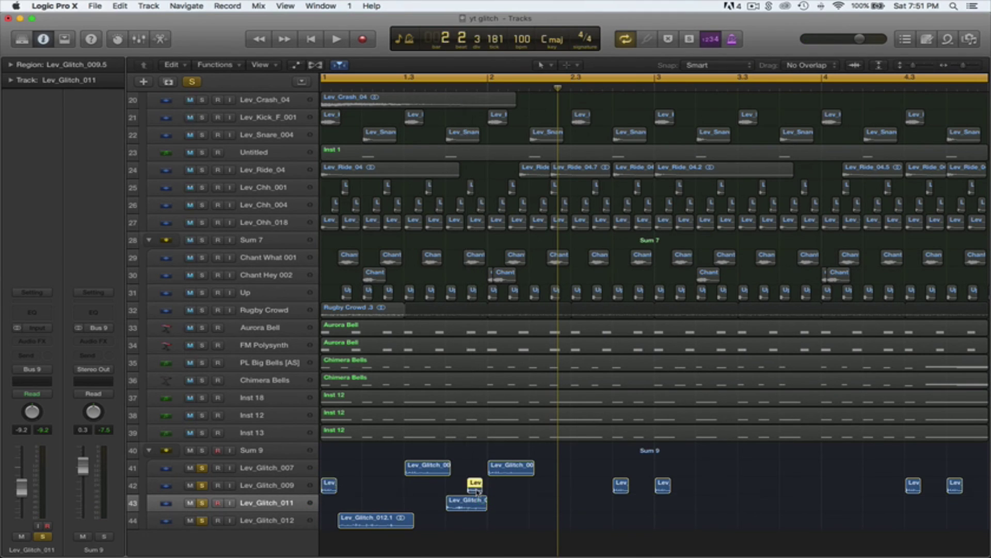
key(space)
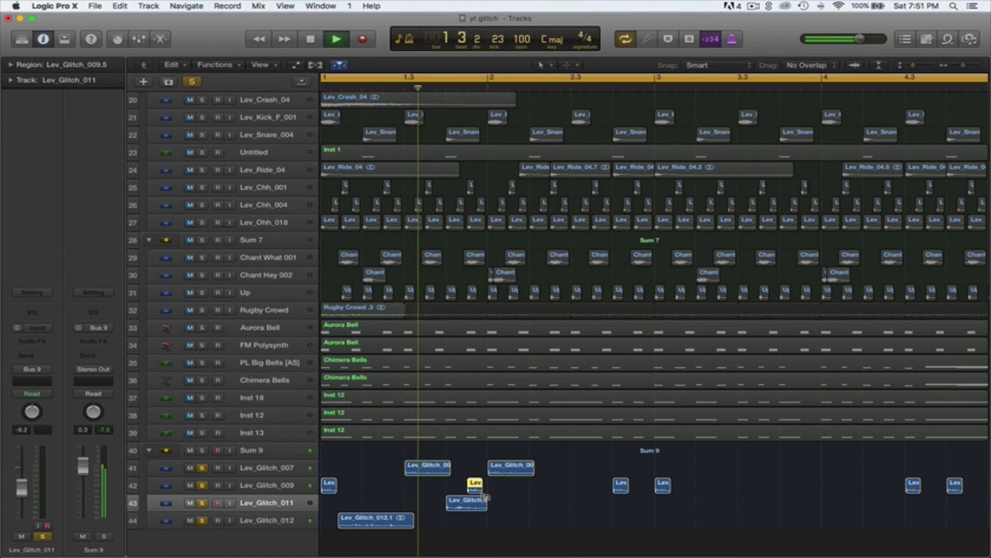
key(space)
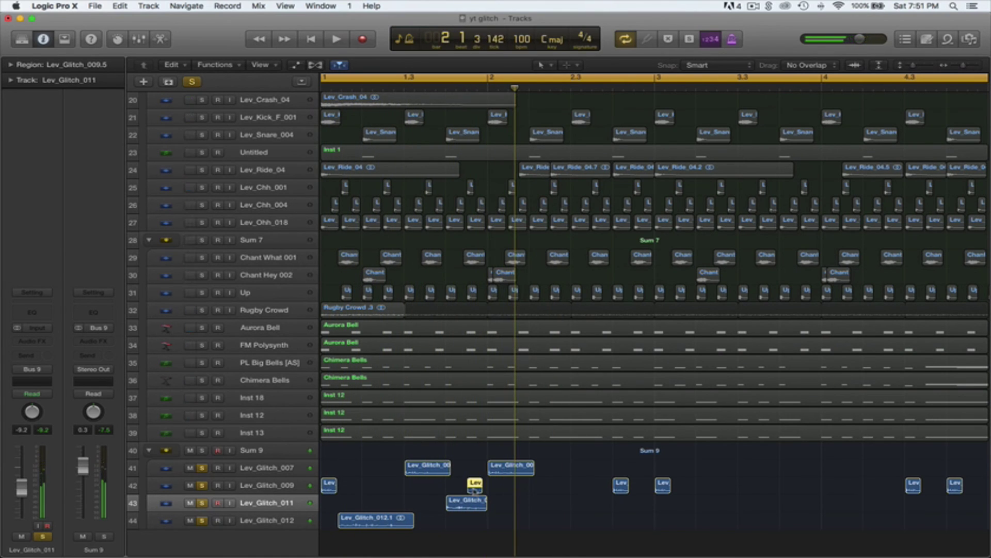
drag(475, 491, 486, 491)
key(space)
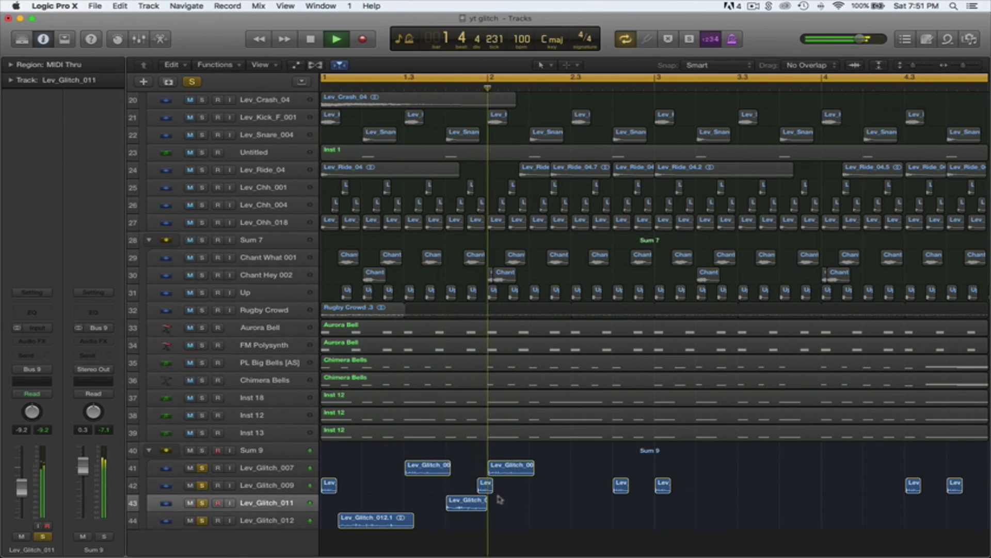
key(space)
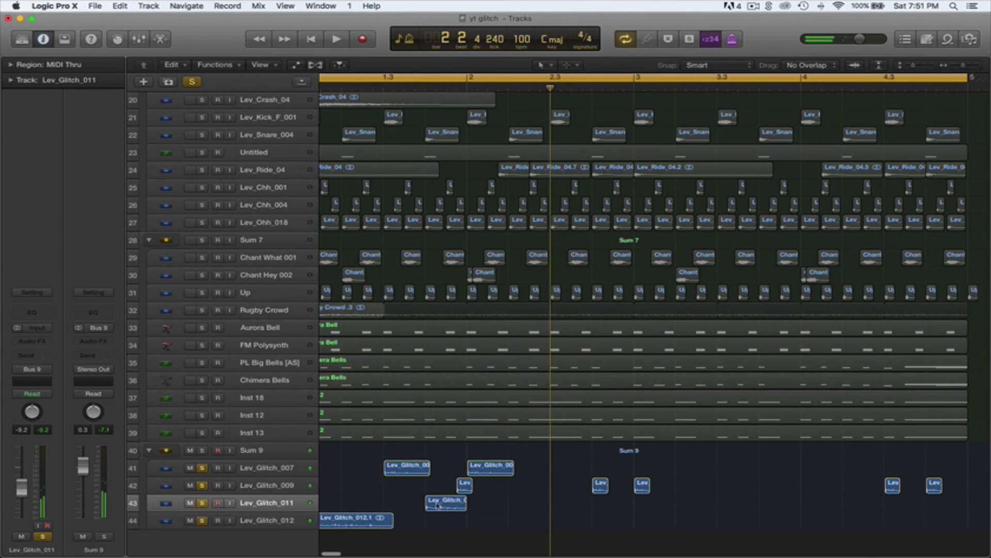
Step: Copy the Lev_Glitch_011 region to bar 2 beat 3
drag(442, 508, 506, 509)
key(space)
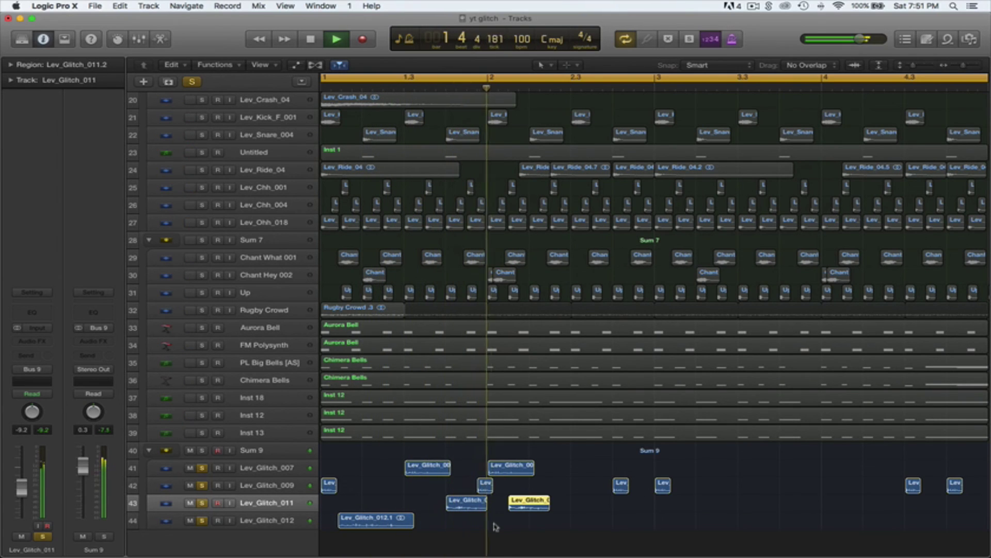
key(space)
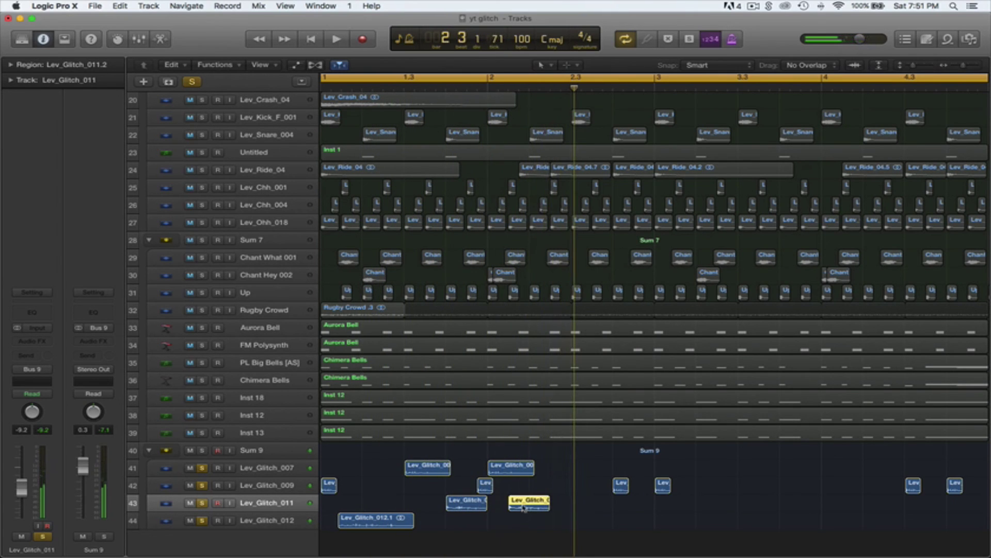
drag(525, 508, 584, 509)
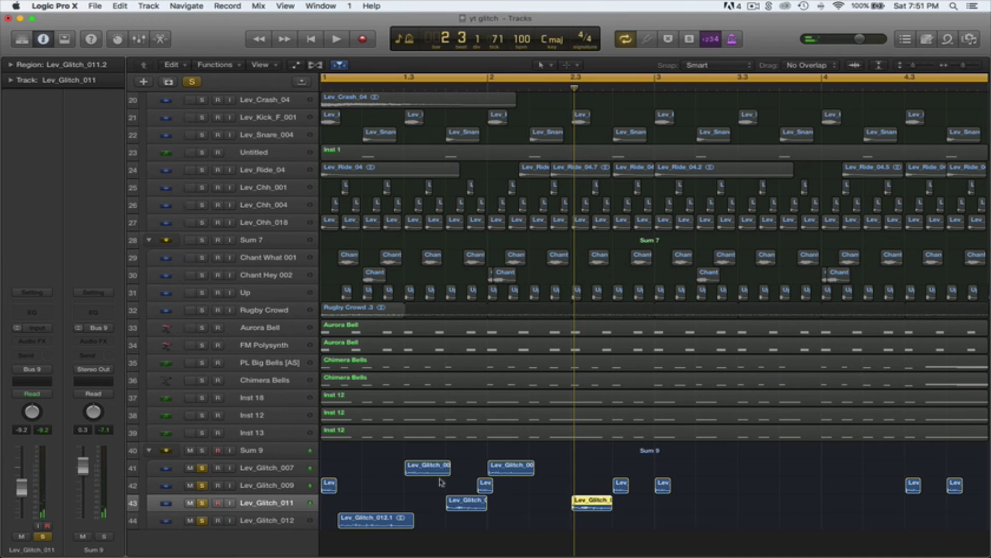
Step: Copy Lev_Glitch_012 to just before bar 2 beat 2 and Lev_Glitch_007 between bar 2 beat 4 and bar 3 while auditioning
drag(369, 527, 551, 527)
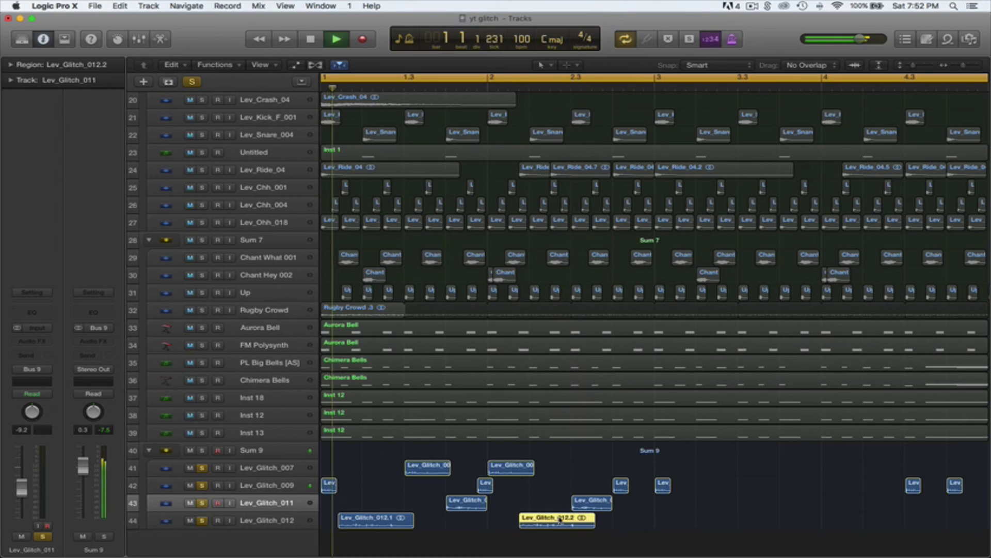
key(space)
click(555, 495)
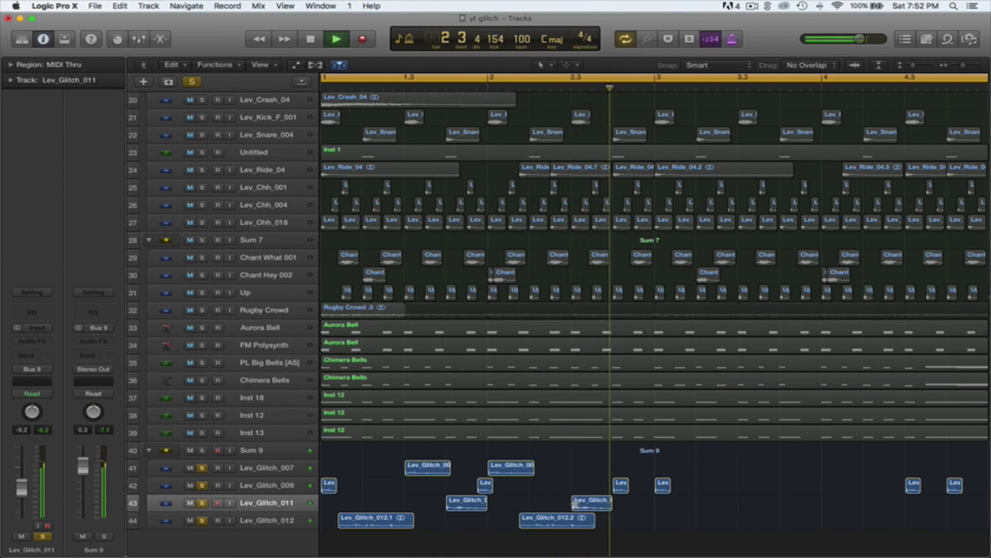
drag(506, 470, 645, 474)
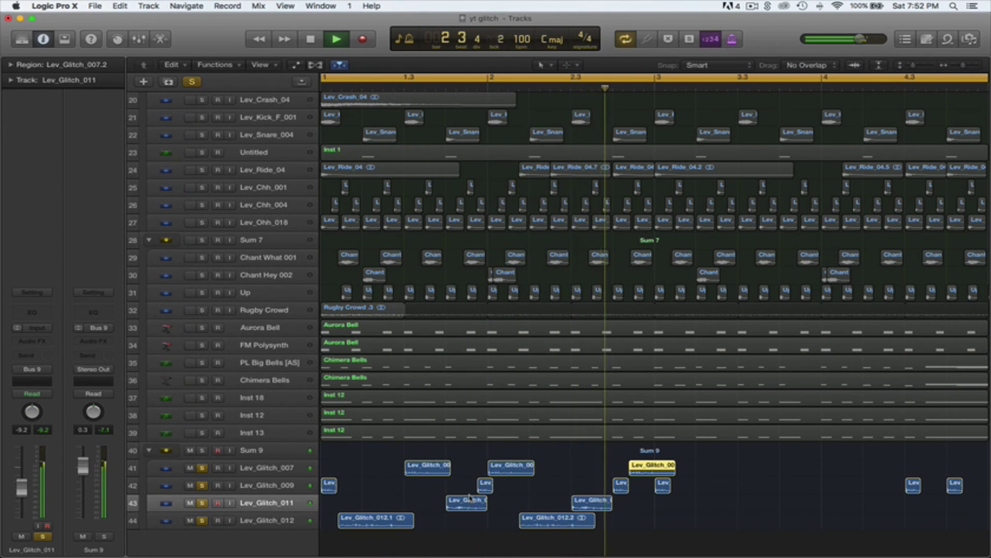
key(space)
Step: Duplicate the seven glitch regions between the opening Lev_Glitch_009 hit and bar 2 beat 4, starting the copies just after bar 3
drag(352, 543, 612, 453)
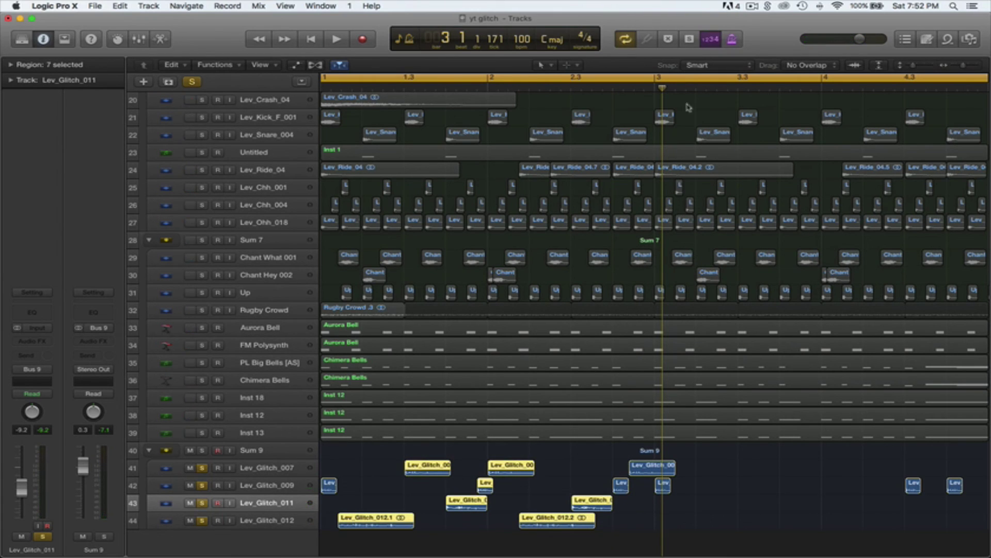
key(space)
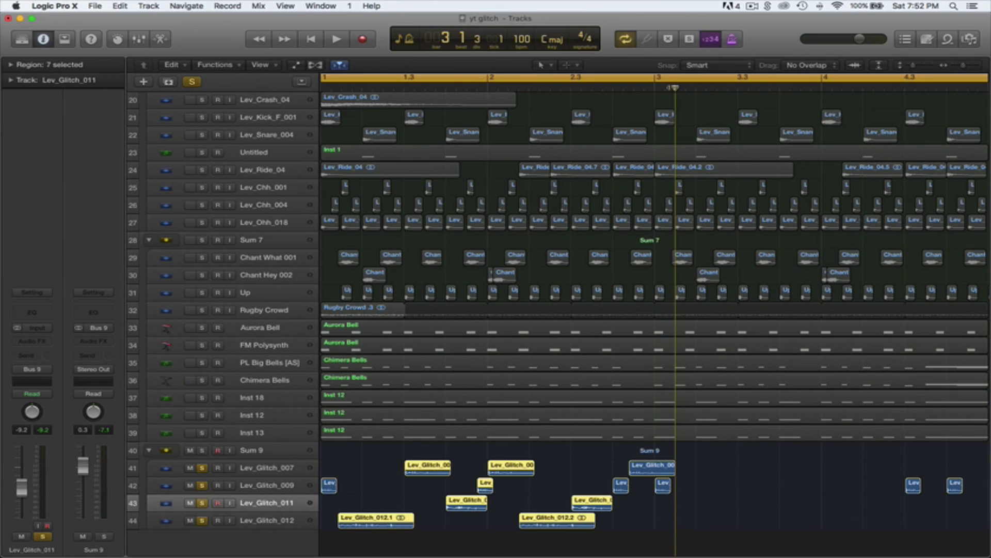
drag(673, 88, 670, 87)
key(super+v)
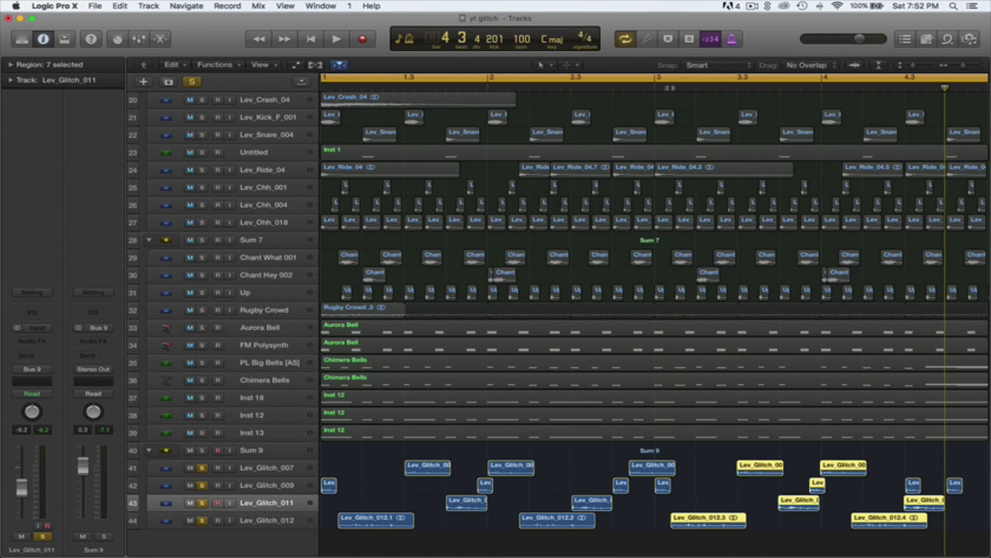
Step: Play the soloed glitches from the start and insert the LFOTool plug-in on the Sum 9 stack
key(Return)
key(space)
click(248, 450)
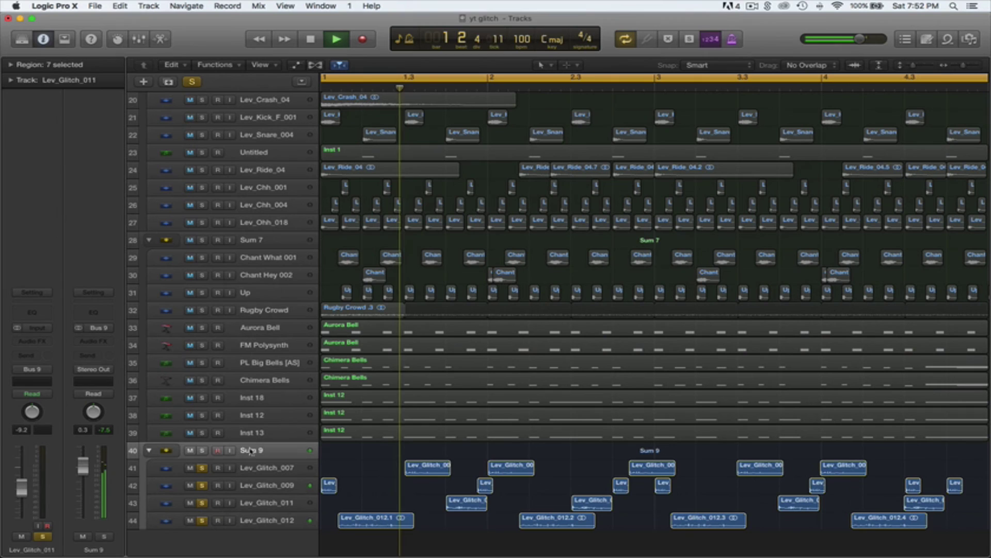
click(32, 341)
mouse_move(52, 470)
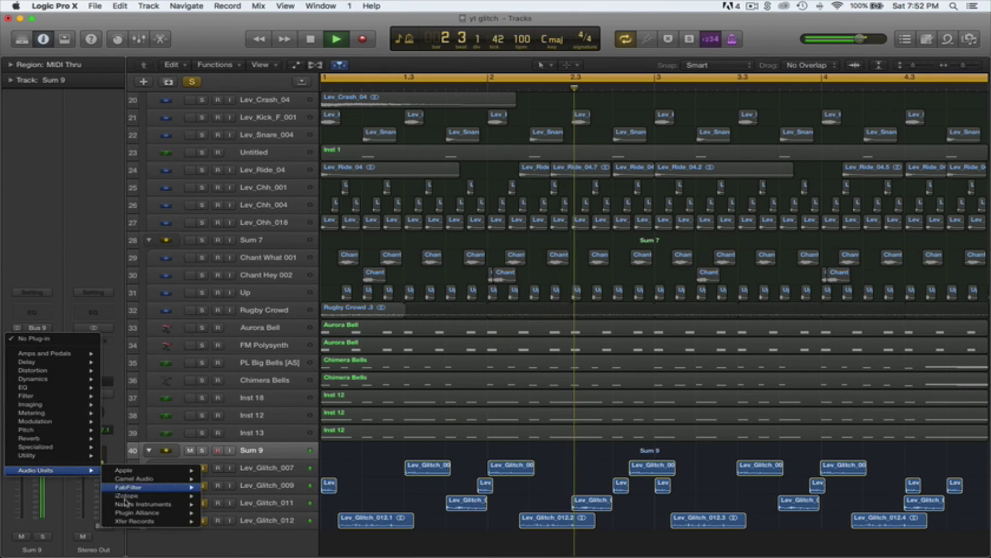
mouse_move(155, 521)
click(260, 521)
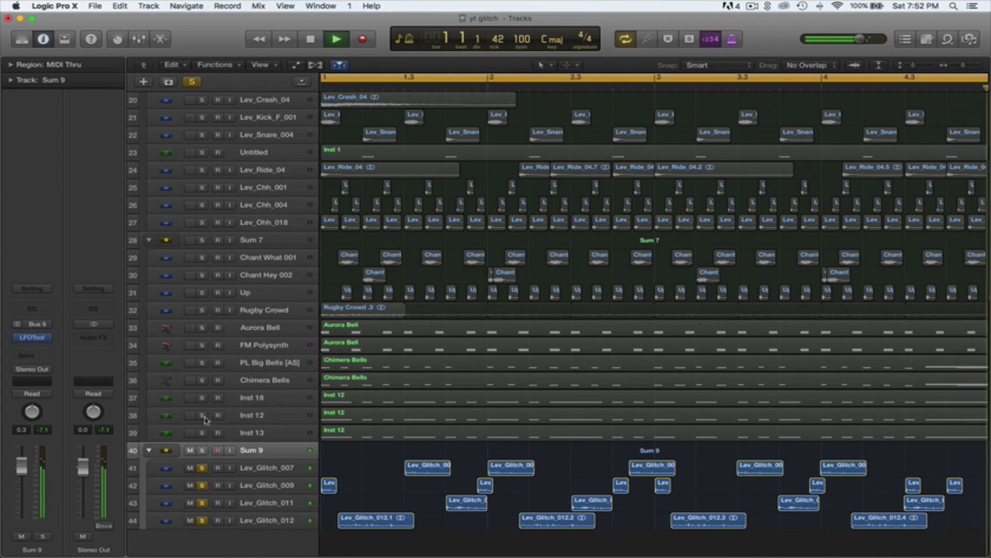
Step: Add the Space Designer reverb after LFOTool on the Sum 9 stack and stop playback
click(30, 346)
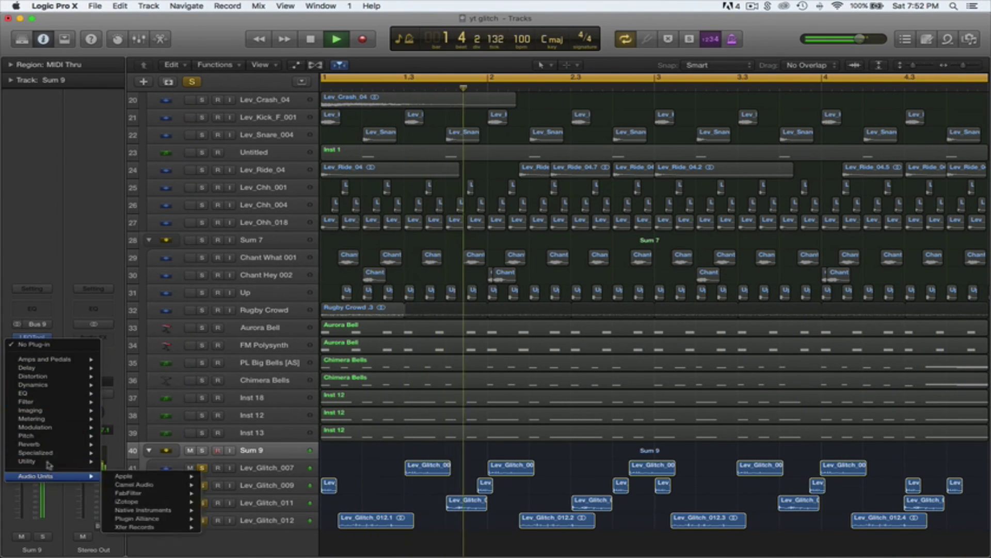
mouse_move(77, 444)
mouse_move(151, 468)
click(212, 470)
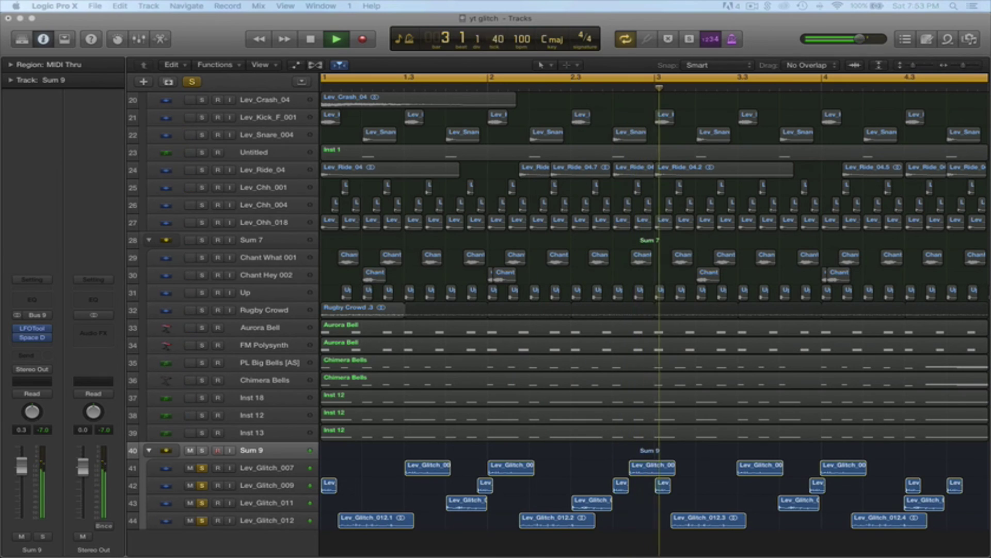
key(space)
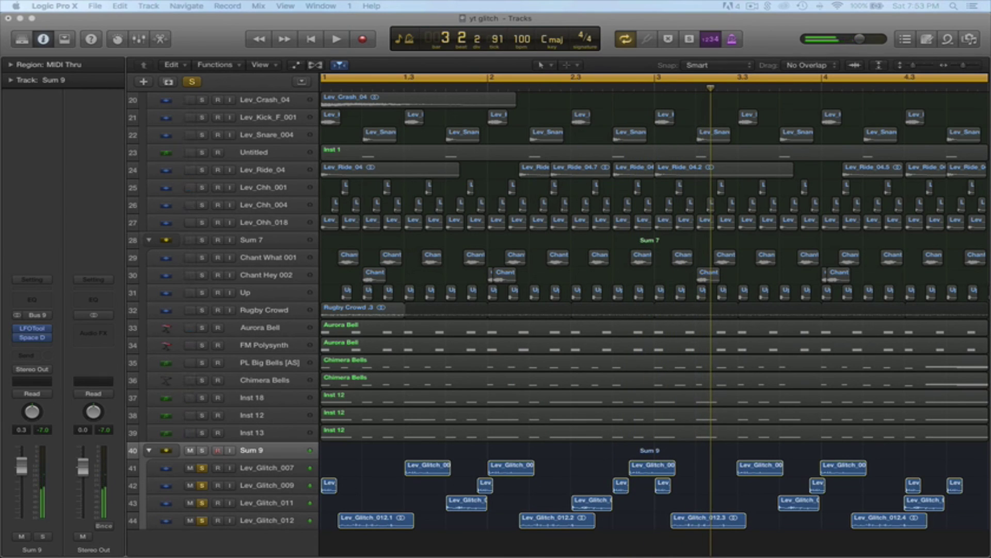
Step: Unsolo the four glitch tracks, play the full mix and lower the Sum 9 level to about -3.4 dB
drag(203, 462, 204, 555)
key(space)
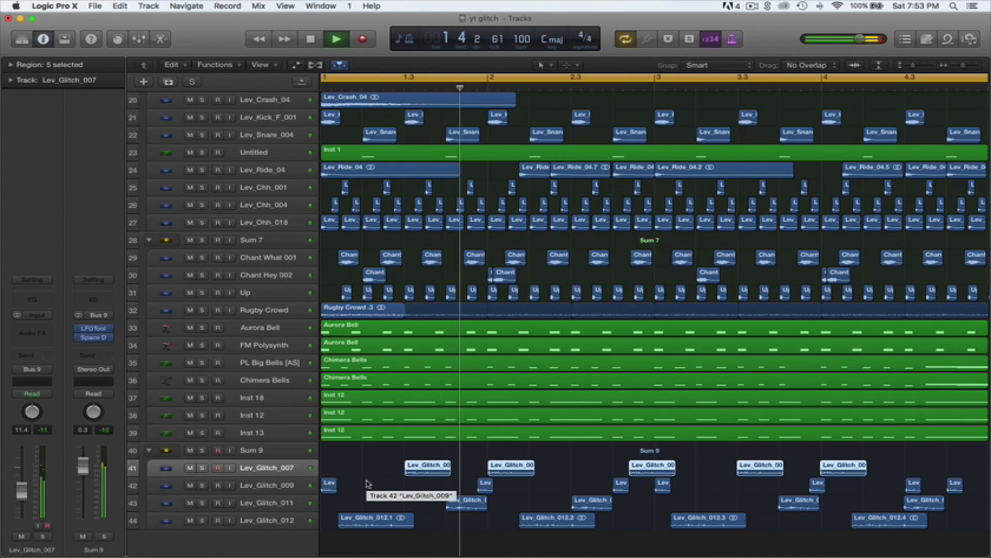
click(276, 451)
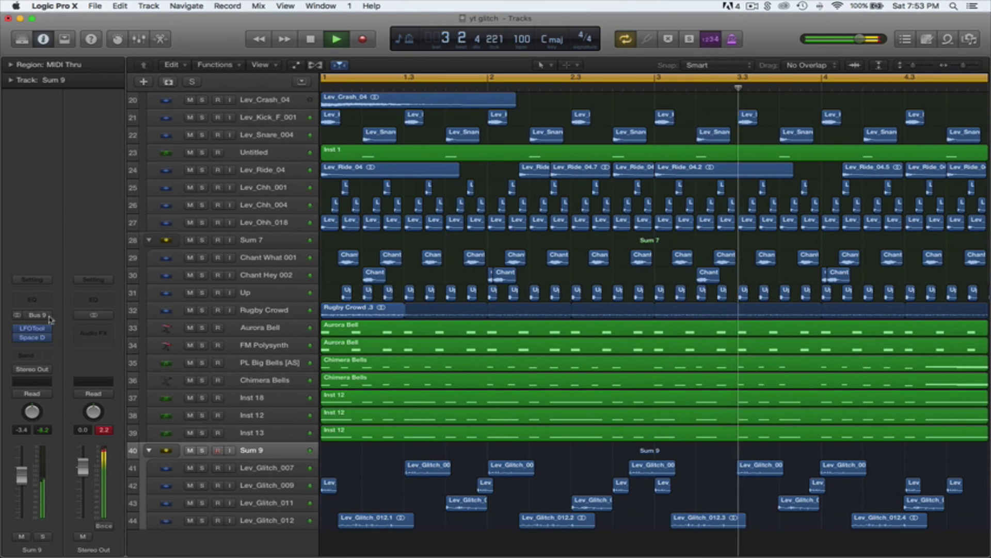
Step: Add a Channel EQ with the analyzer on to Sum 9, boosting 9400 Hz by 9 dB and 3550 Hz by 3 dB
click(39, 301)
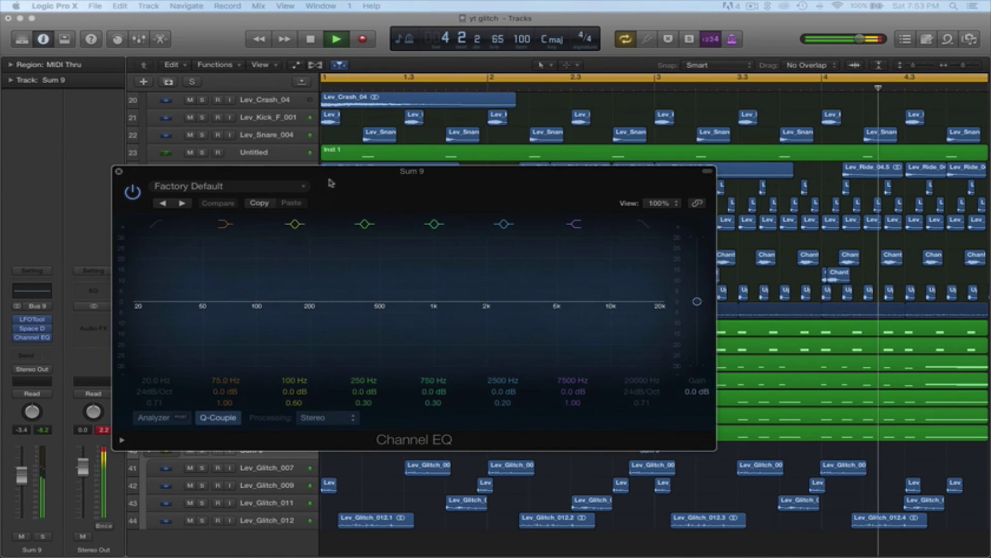
click(154, 416)
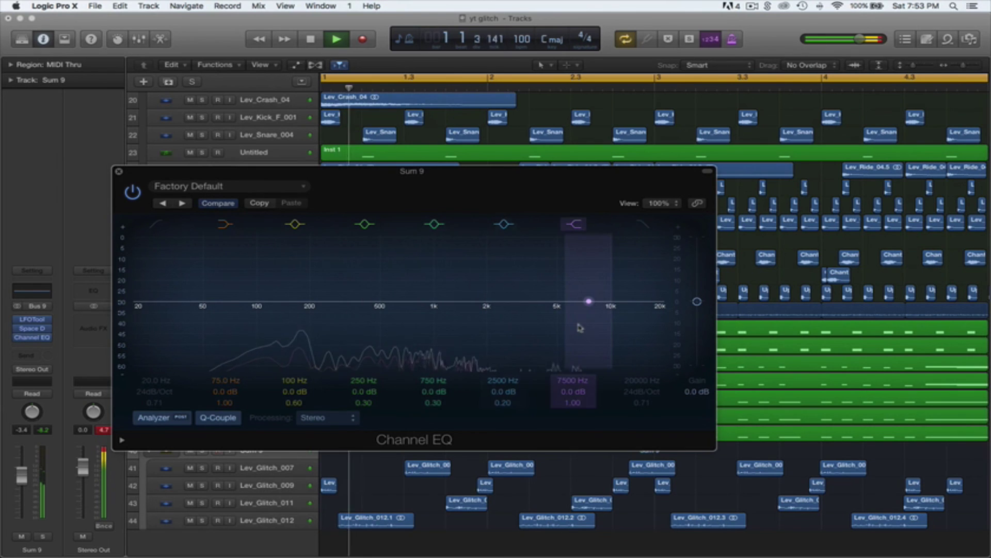
drag(580, 328, 621, 295)
drag(546, 325, 573, 320)
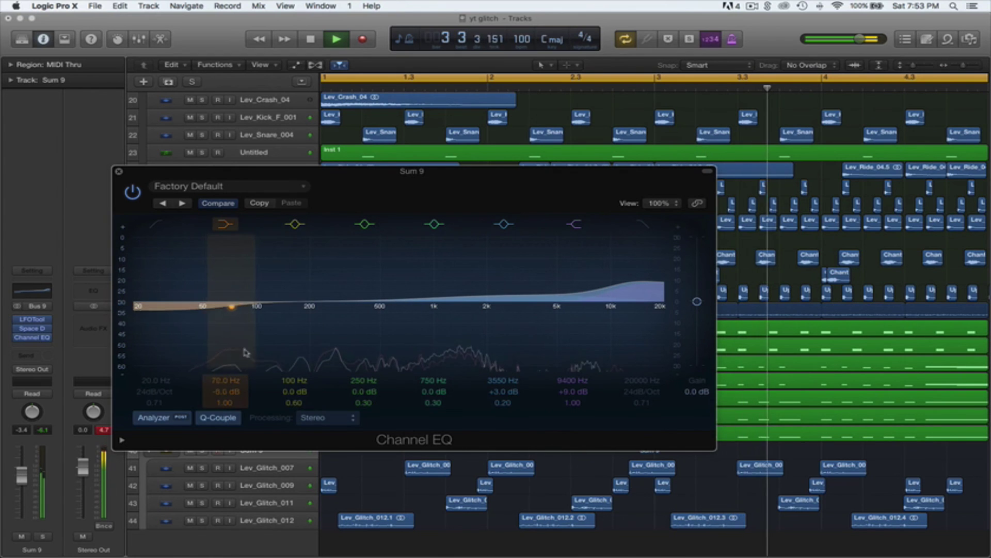
Step: Cut the Sum 9 low shelf by 12 dB at 82 Hz, boost 370 Hz by 3 dB, and close the EQ
drag(243, 349, 252, 367)
drag(355, 334, 391, 319)
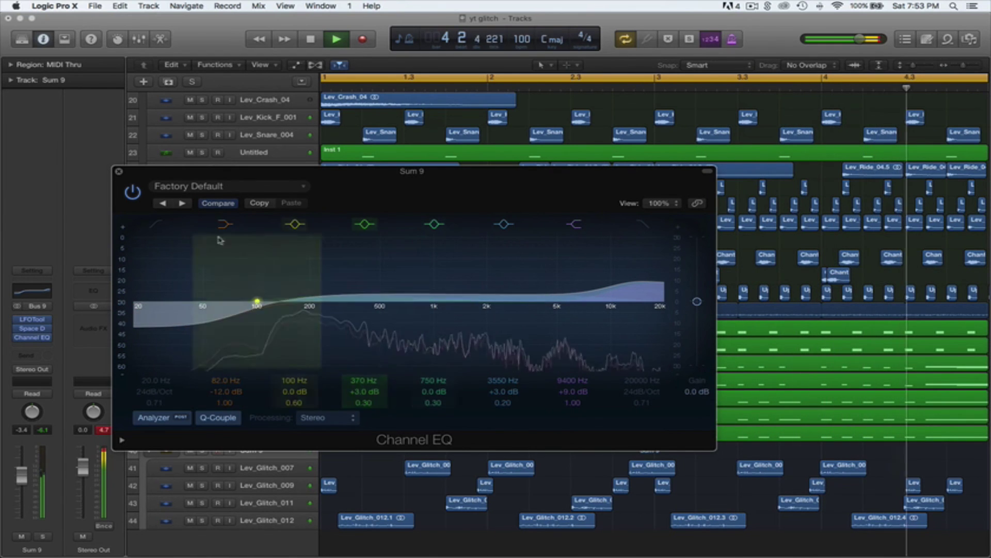
click(118, 171)
Step: Lower the Sum 9 level to about -10 dB and insert an Adaptive Limiter after its Channel EQ
drag(27, 472, 28, 479)
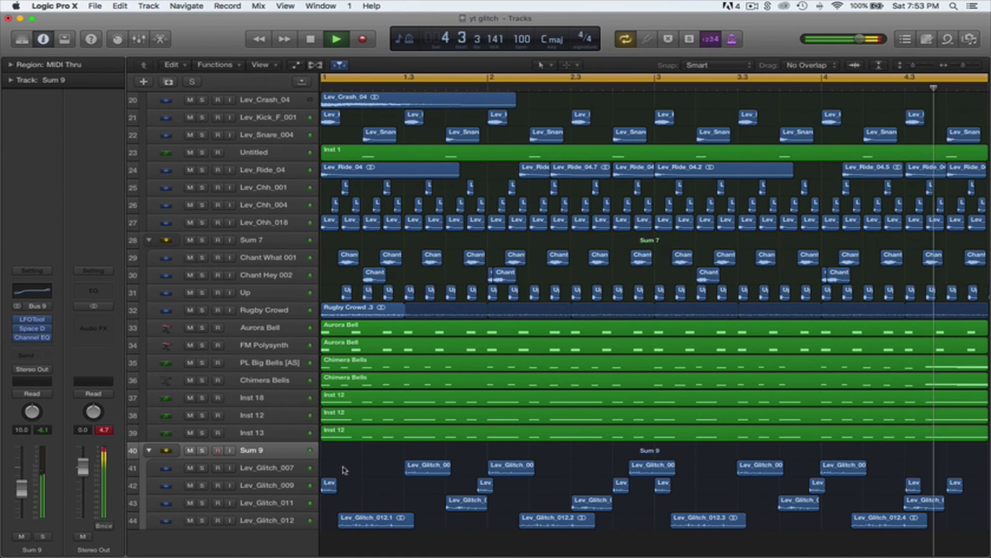
click(36, 345)
mouse_move(62, 385)
mouse_move(150, 385)
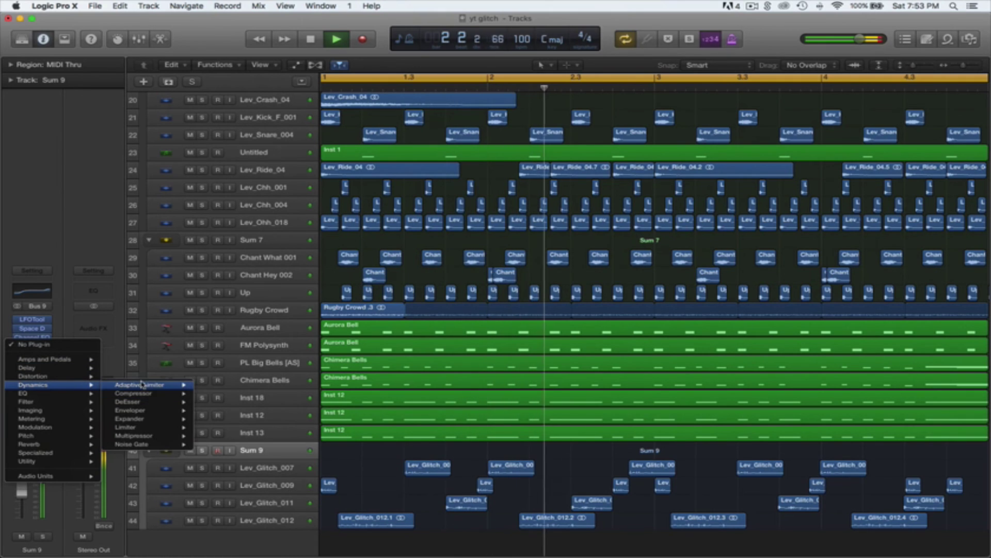
click(212, 385)
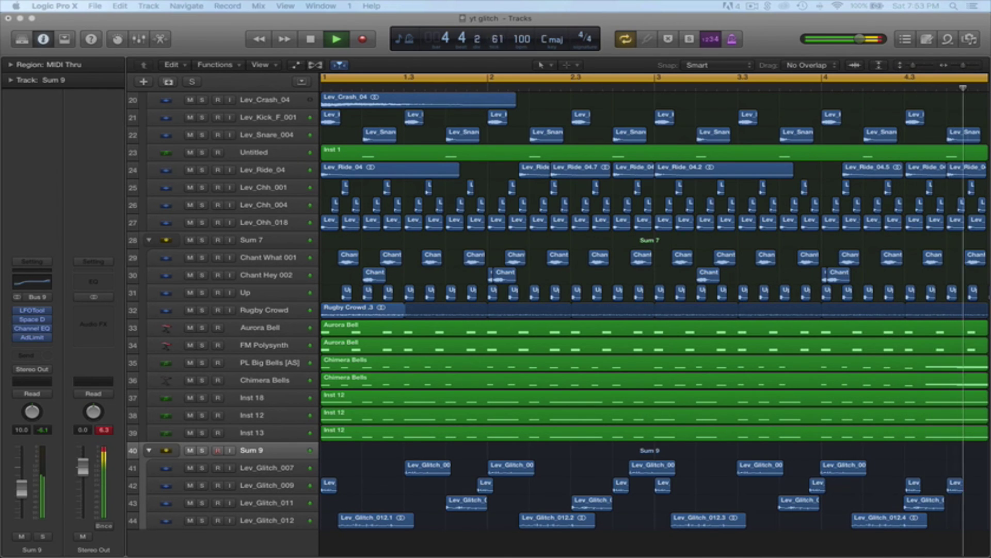
Step: Solo Sum 9 briefly to hear the processed glitches alone, and return to the full mix
click(376, 466)
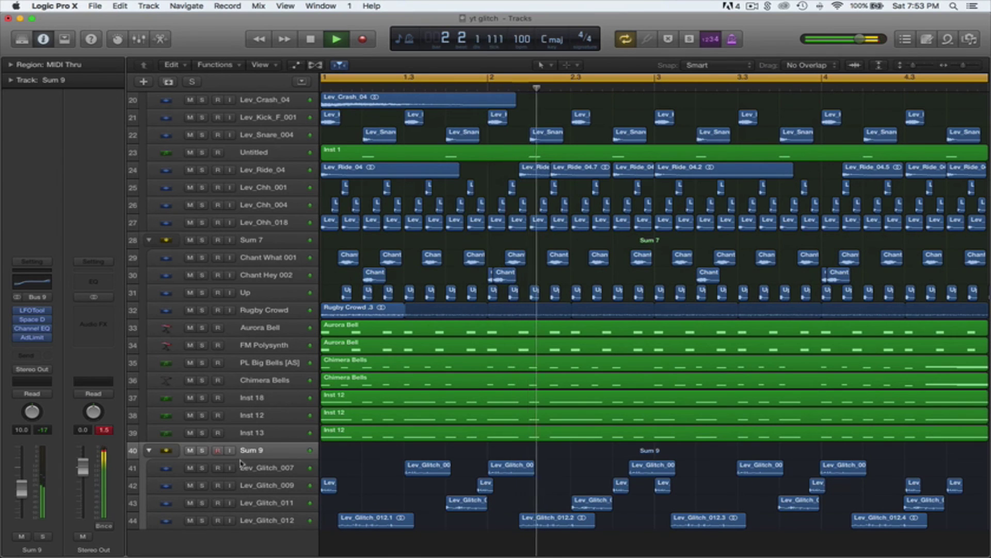
click(202, 451)
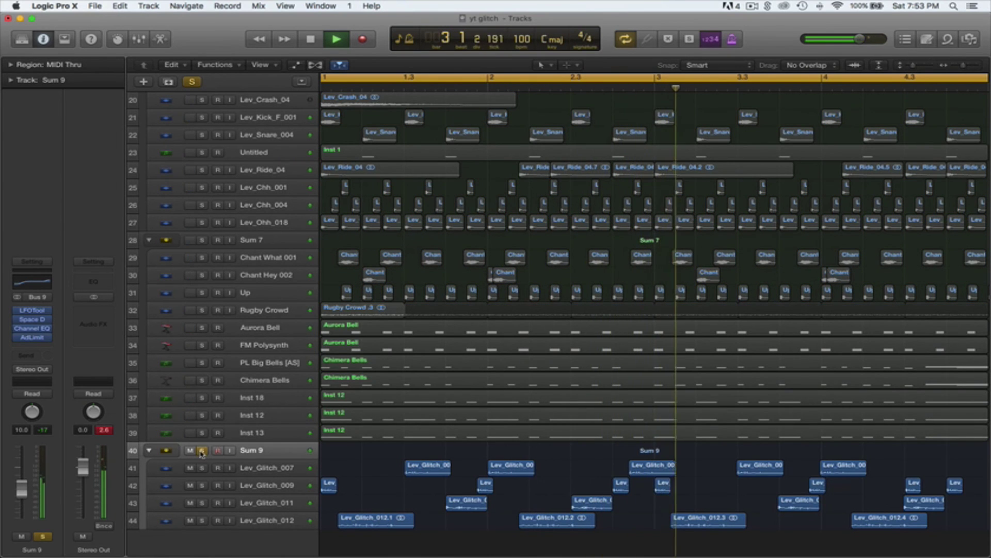
click(201, 450)
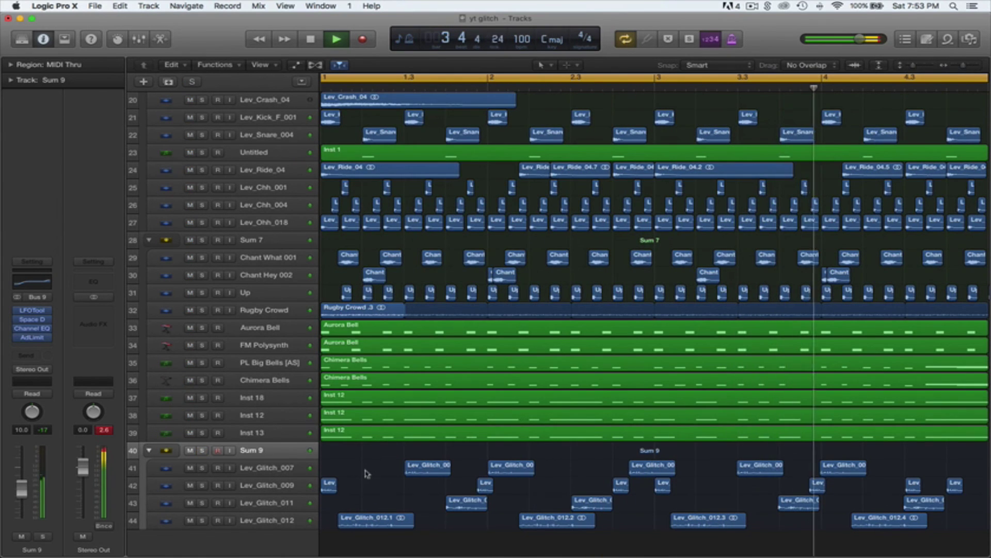
Step: Zoom the arrangement out to show all tracks, collapse the Sum 9 and Sum 8 stacks, and stop playback
scroll(365, 474, up, 10)
scroll(366, 473, left, 3)
scroll(365, 474, down, 10)
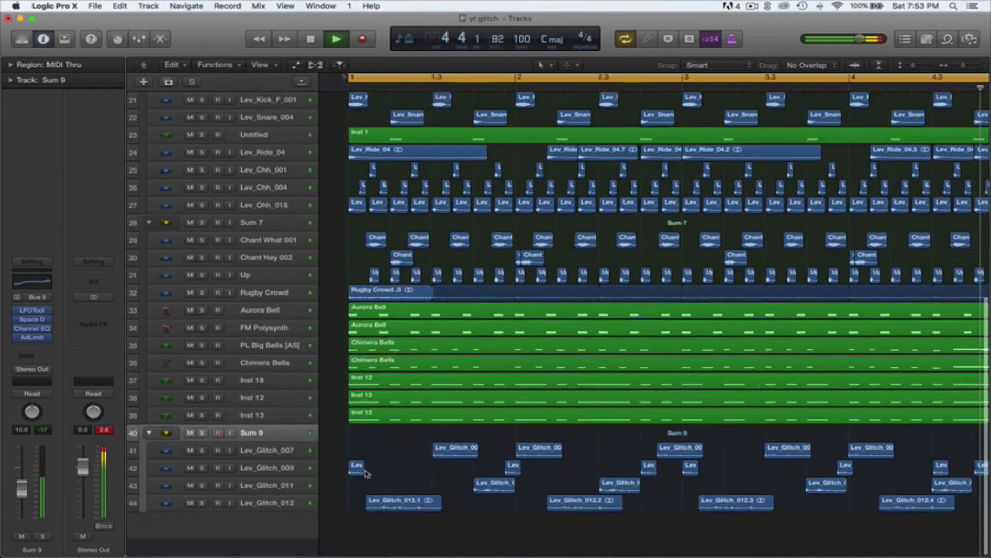
scroll(365, 473, up, 10)
scroll(366, 474, right, 2)
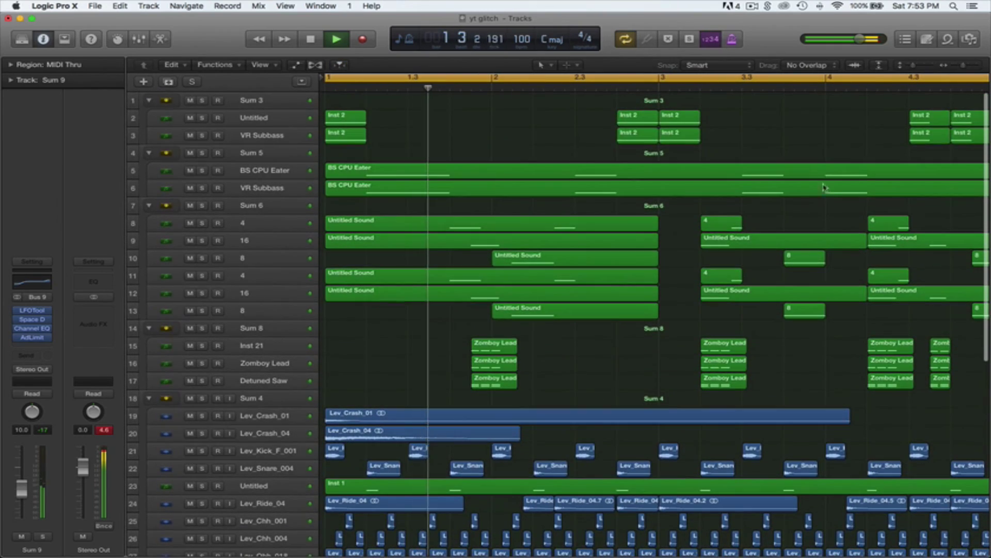
drag(965, 66, 912, 67)
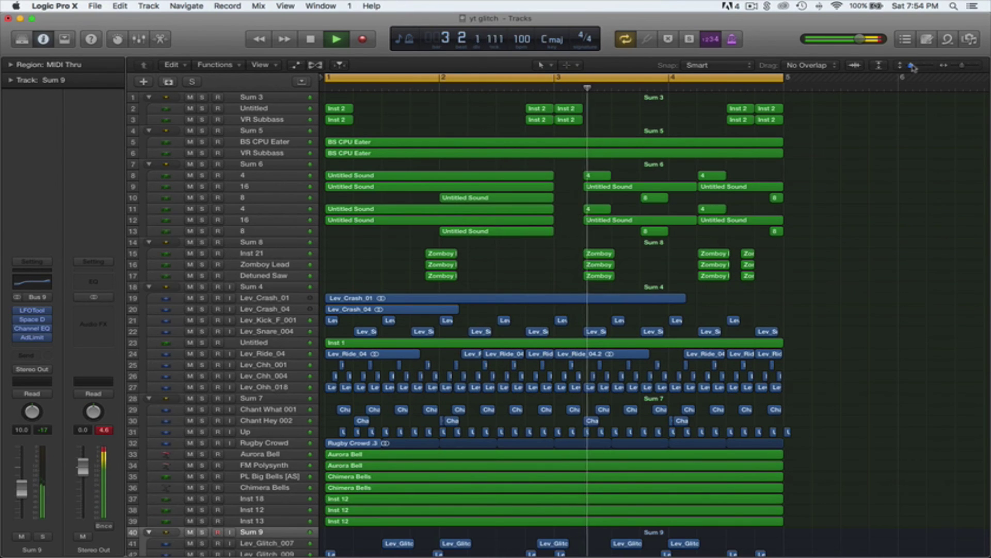
scroll(467, 461, down, 3)
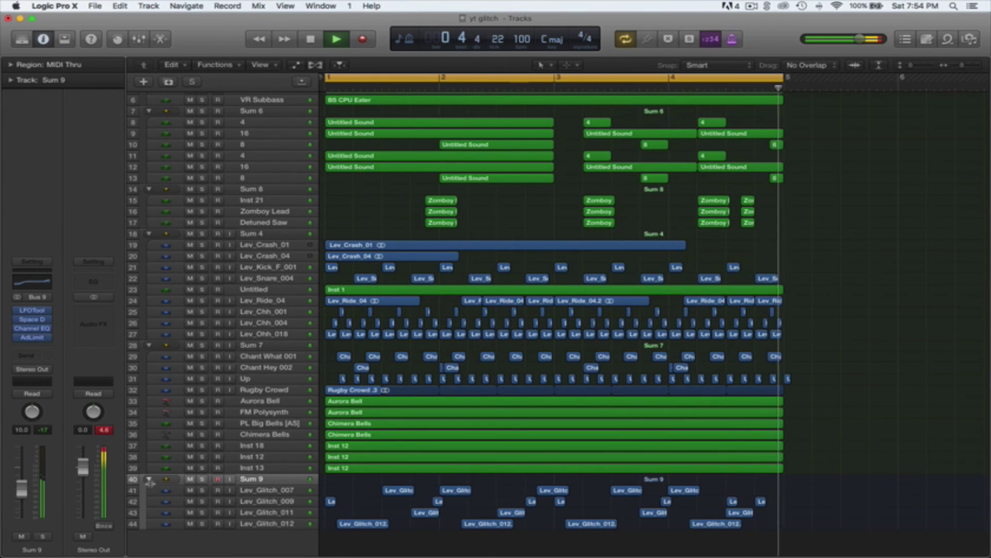
click(149, 478)
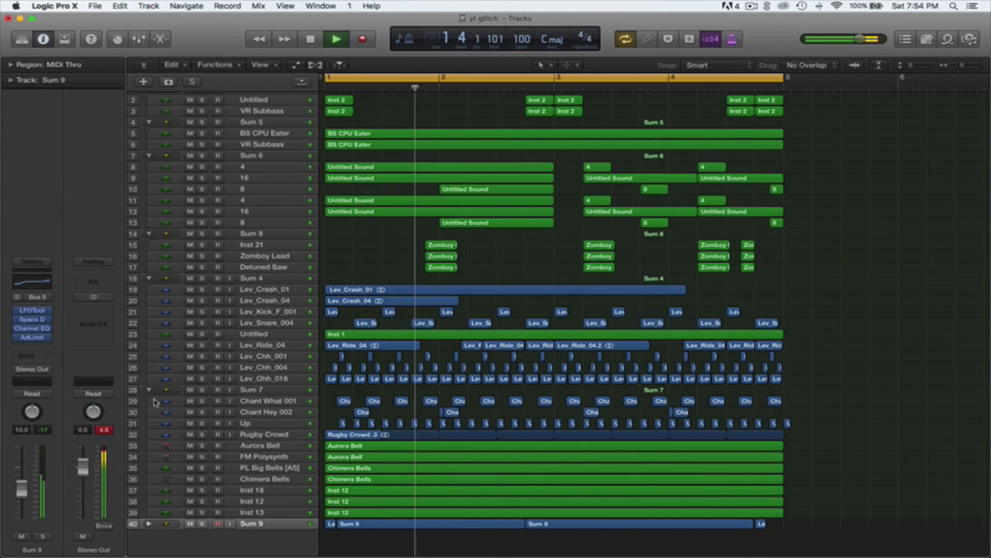
scroll(149, 243, up, 1)
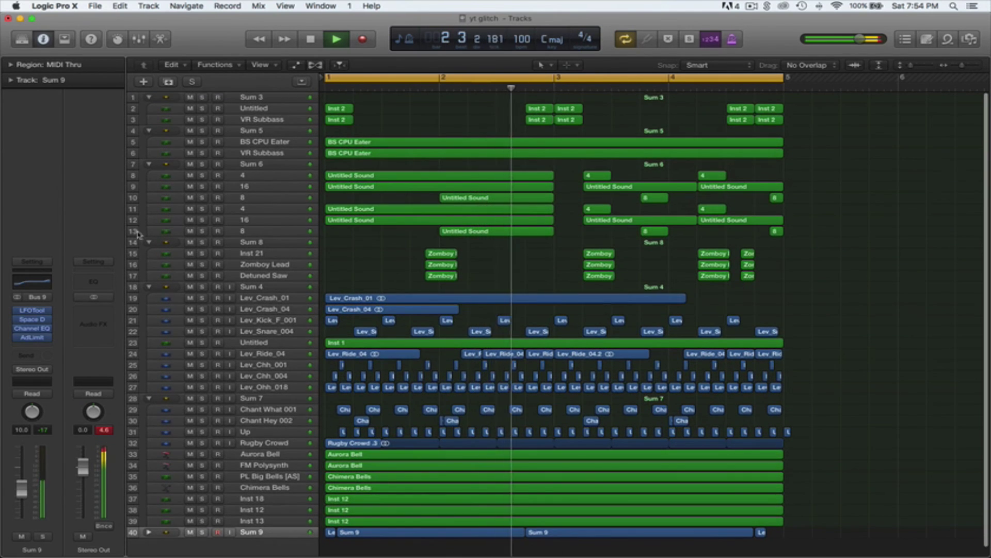
click(149, 242)
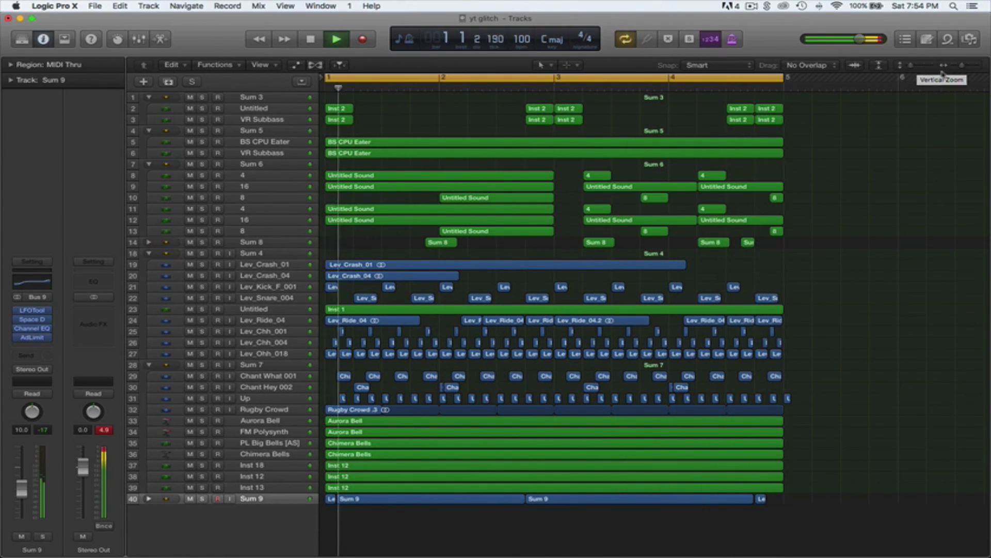
key(space)
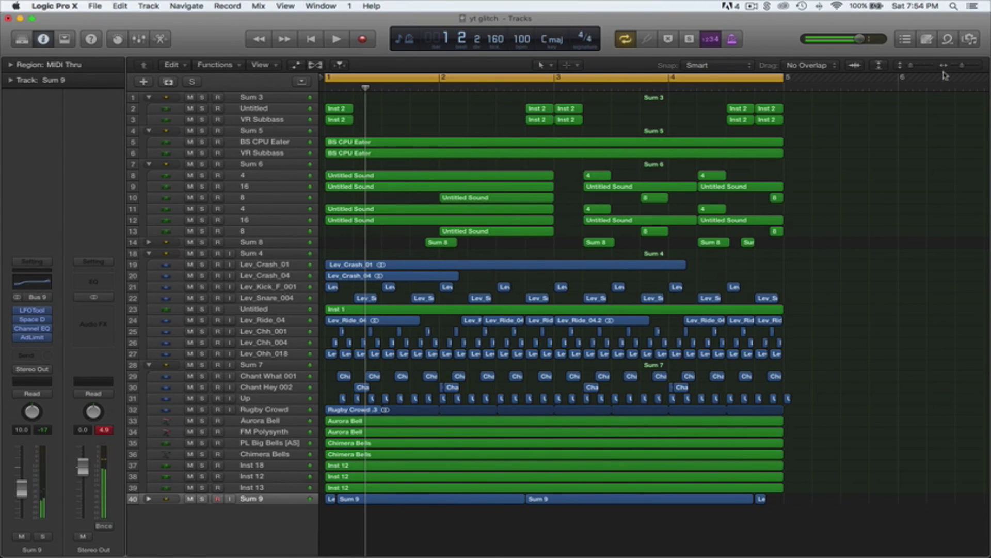
click(751, 7)
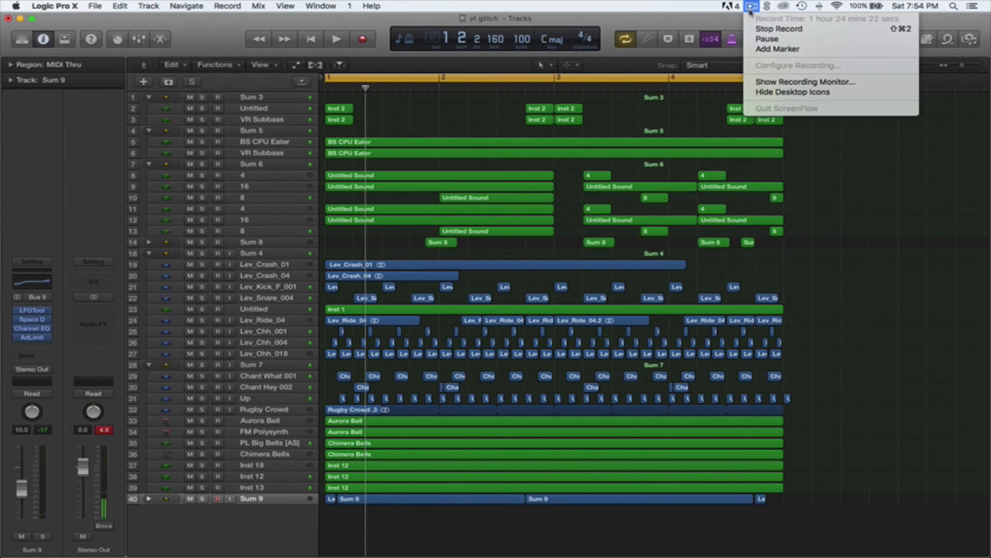
click(718, 25)
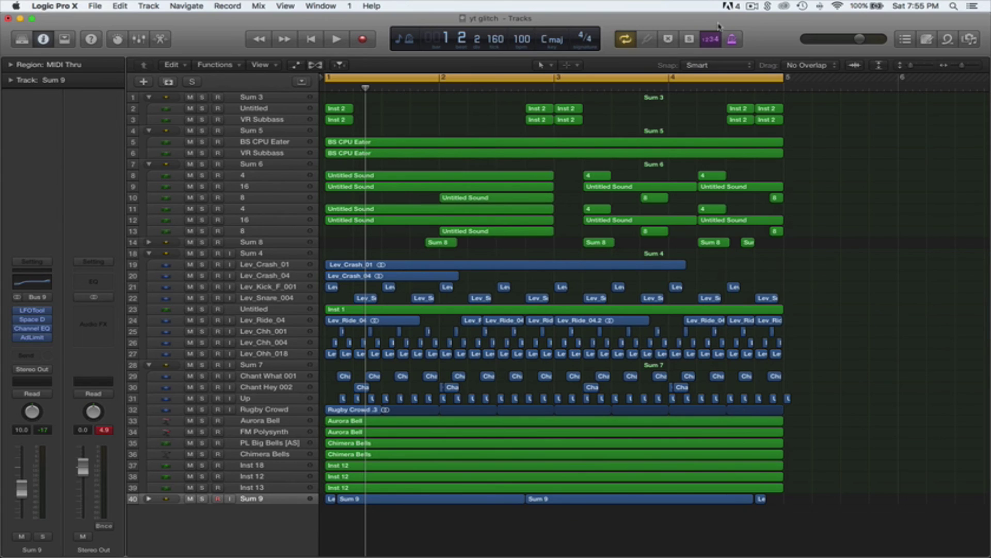
click(754, 6)
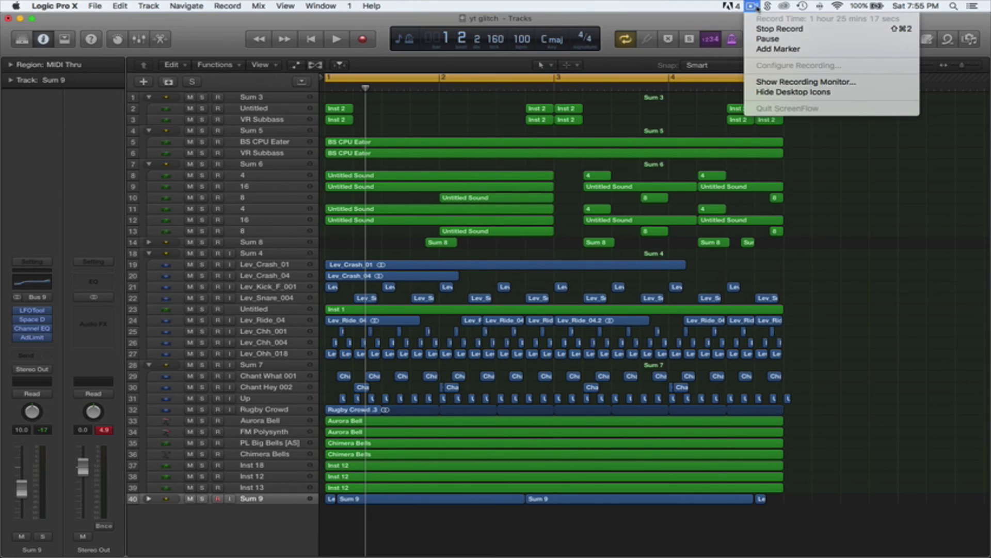